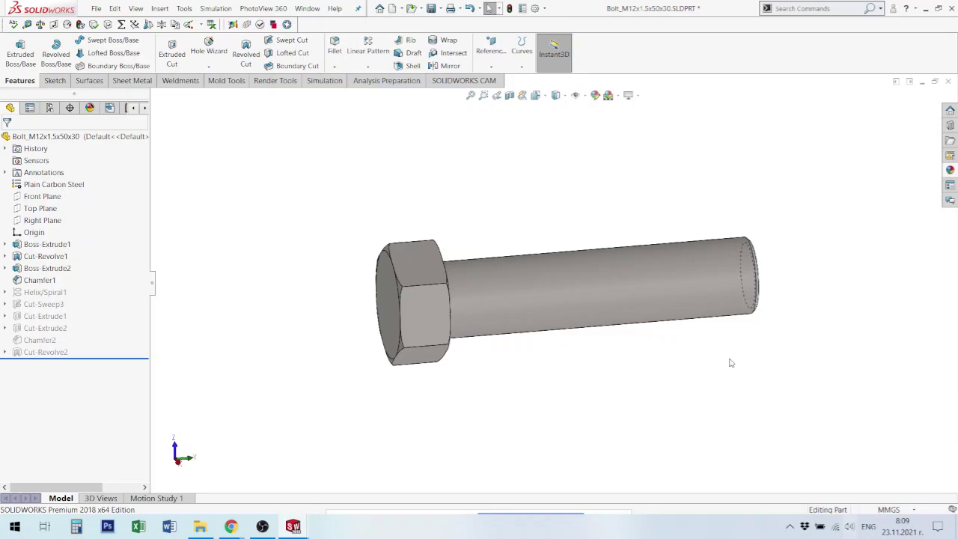
Orbit the bolt and check the shank's length and diameter and the hex head dimensions
mouse_move(776, 285)
middle_mouse_down()
mouse_move(741, 325)
mouse_move(736, 352)
middle_mouse_up()
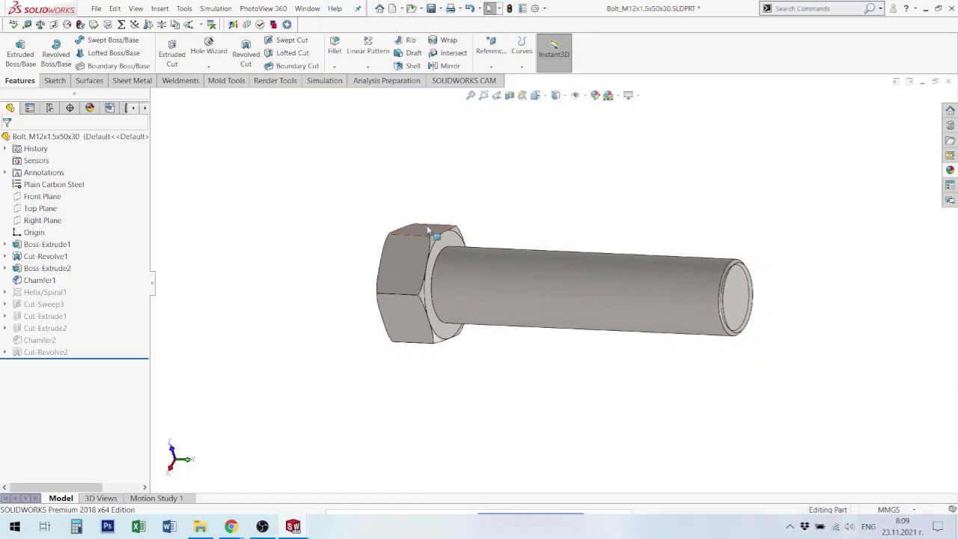
mouse_move(394, 225)
middle_mouse_down()
mouse_move(461, 225)
mouse_move(431, 262)
middle_mouse_up()
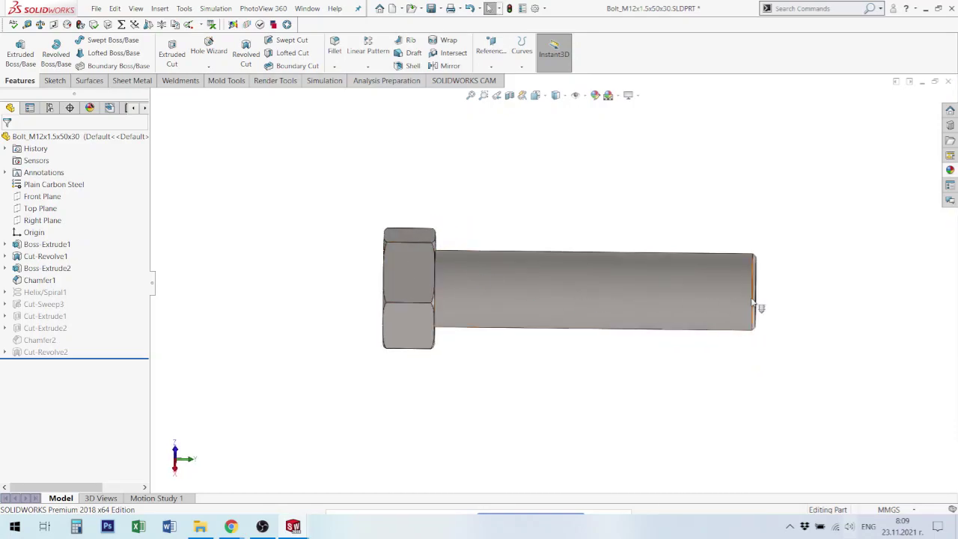
left_click(679, 295)
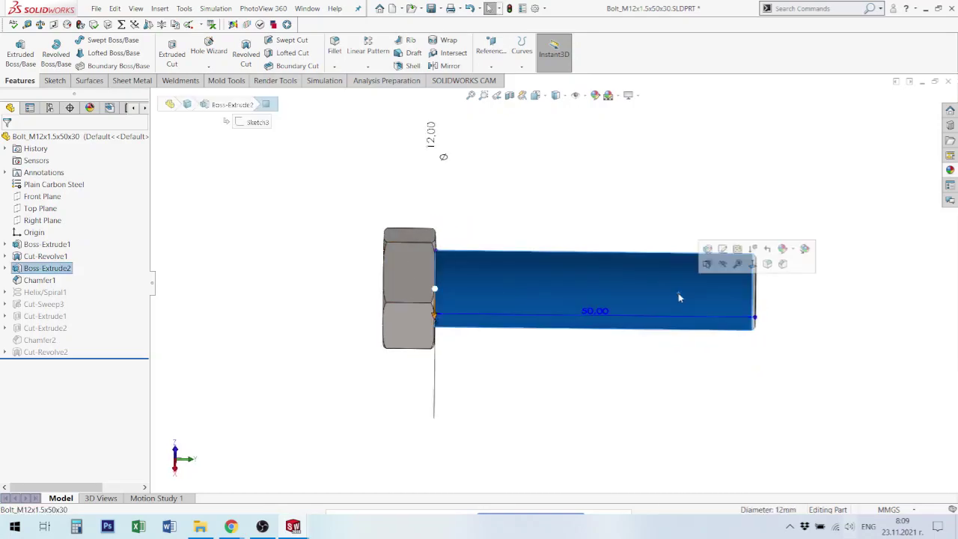
left_click(395, 262)
middle_click_drag(531, 278, 548, 328)
left_click(636, 366)
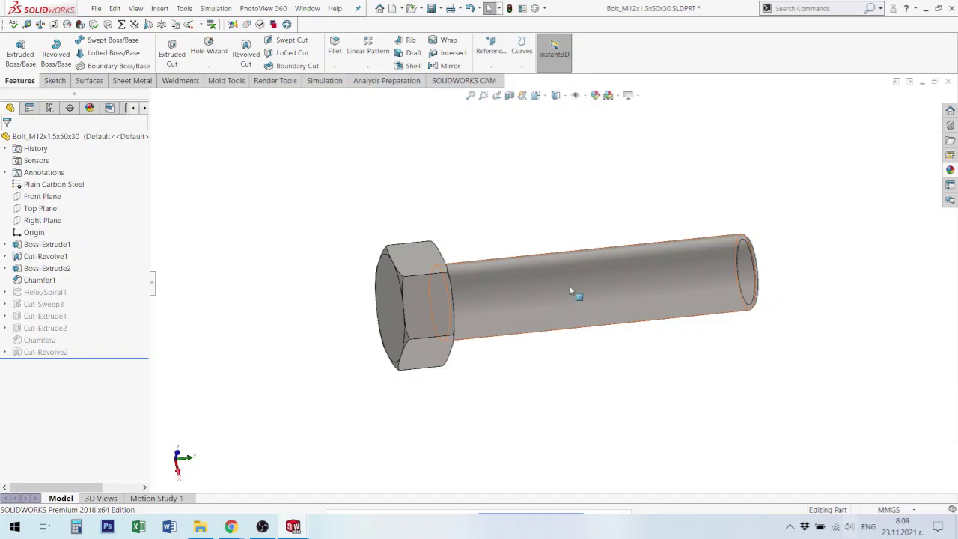
Turn the bolt to face the hex head, check its 17.00 width, then lay the axis horizontal
mouse_move(637, 358)
middle_mouse_down()
mouse_move(510, 306)
mouse_move(513, 334)
mouse_move(547, 331)
middle_mouse_up()
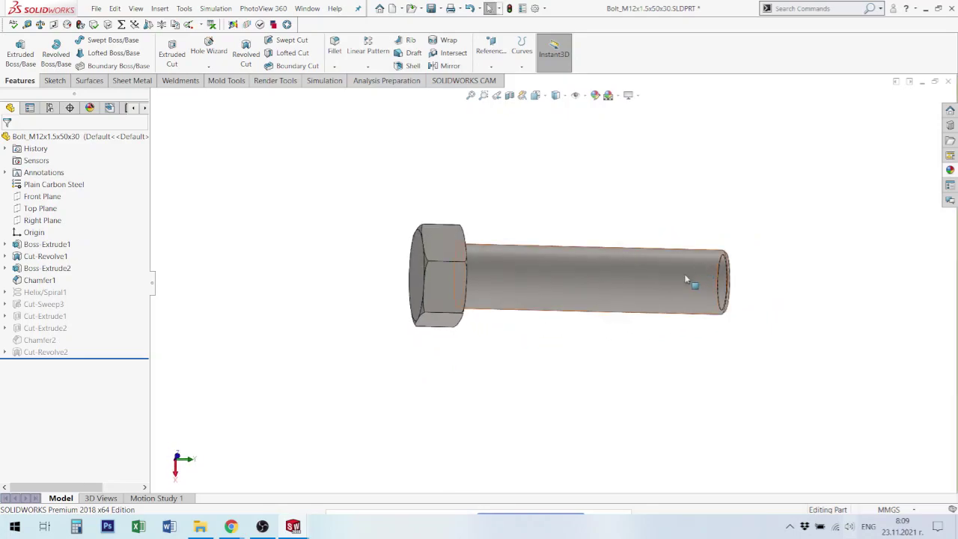
mouse_move(689, 278)
middle_mouse_down()
mouse_move(621, 337)
mouse_move(676, 359)
mouse_move(706, 314)
mouse_move(691, 315)
mouse_move(632, 424)
mouse_move(650, 392)
mouse_move(635, 349)
mouse_move(689, 305)
middle_mouse_up()
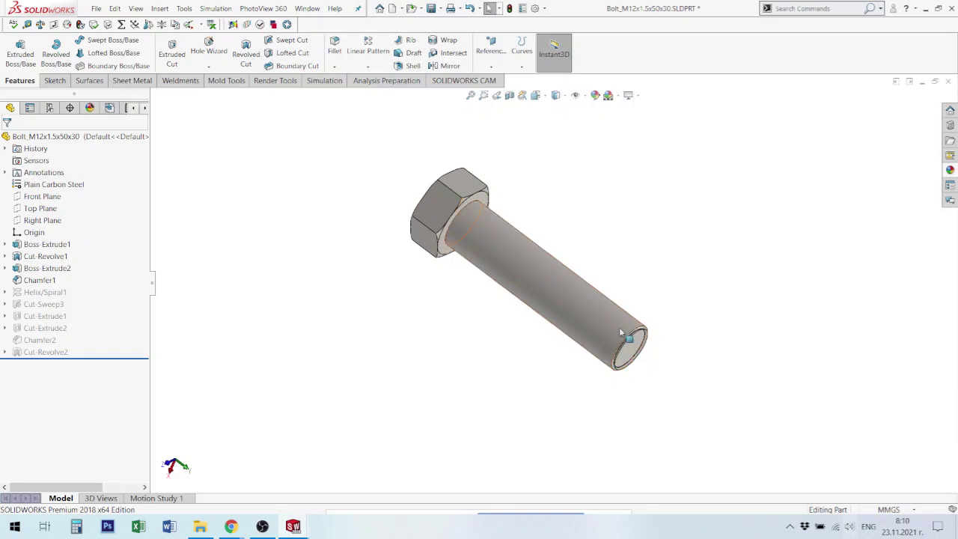
middle_click_drag(640, 352, 599, 370)
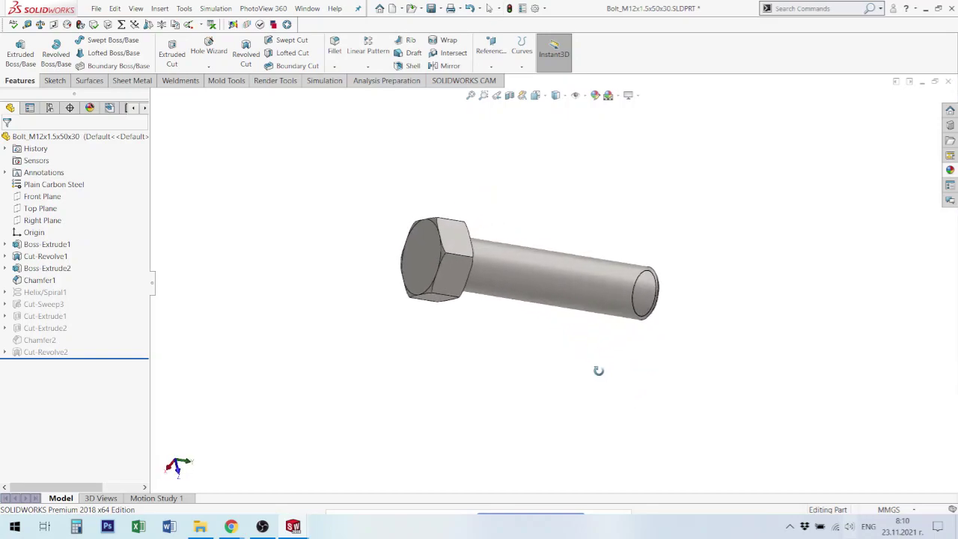
middle_click_drag(487, 250, 448, 241)
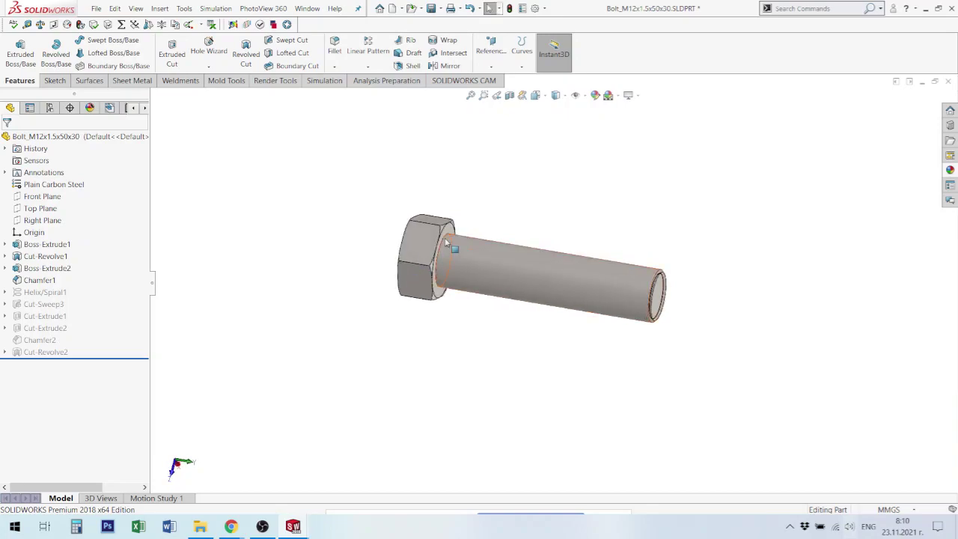
mouse_move(394, 222)
middle_mouse_down()
mouse_move(488, 252)
mouse_move(514, 315)
mouse_move(485, 271)
middle_mouse_up()
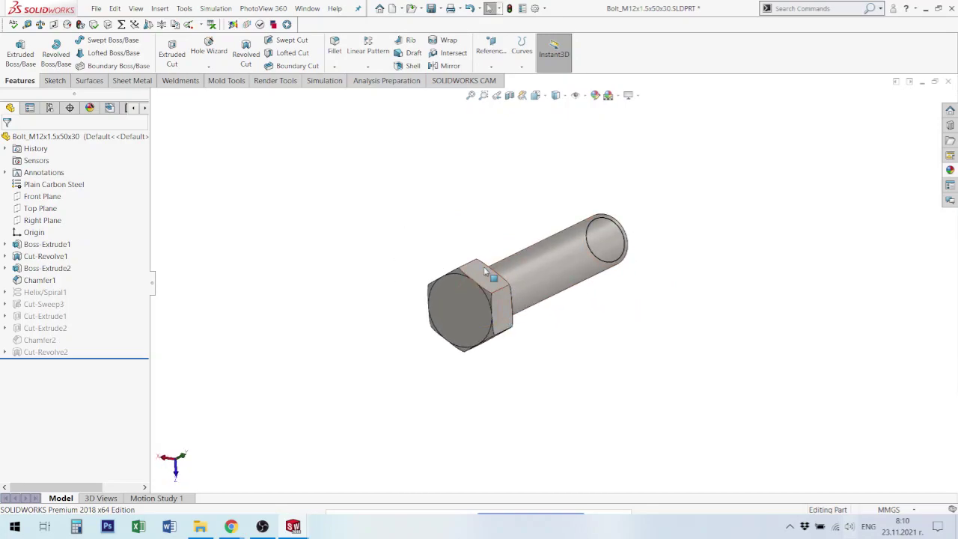
left_click(486, 271)
scroll(525, 347, "down", 2)
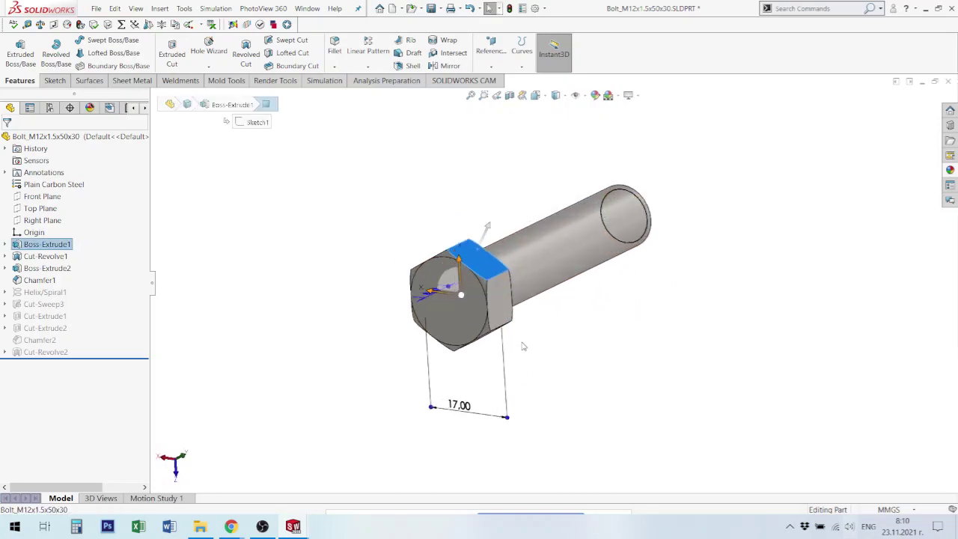
scroll(524, 345, "down", 1)
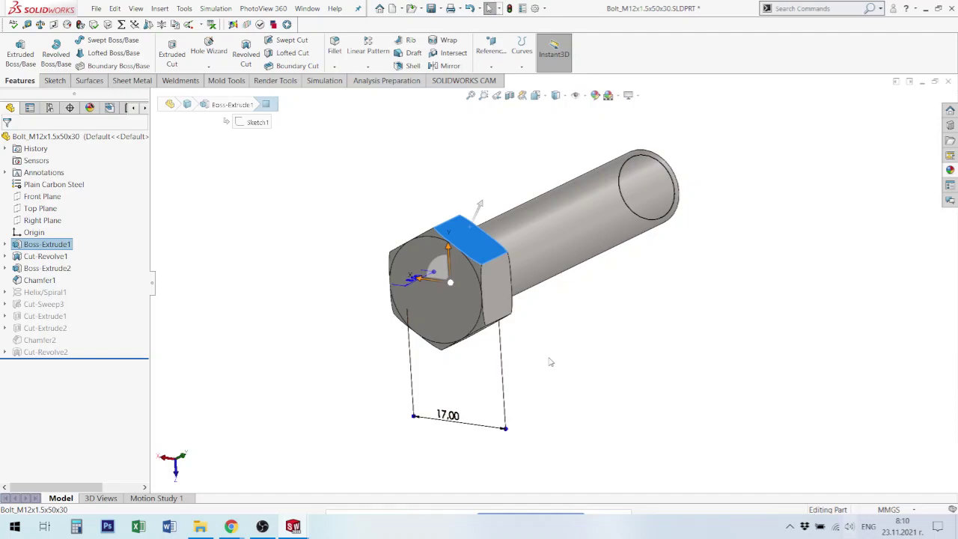
left_click(628, 342)
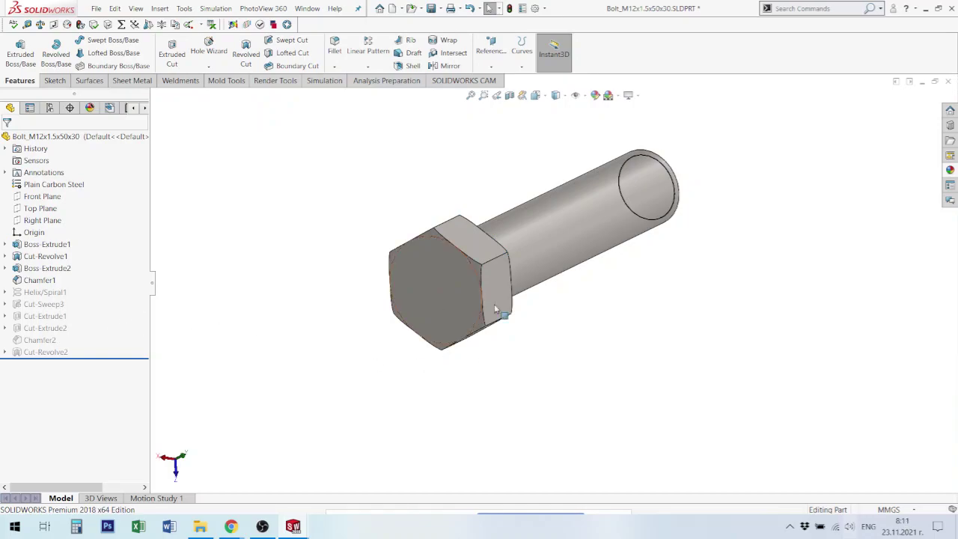
mouse_move(622, 259)
middle_mouse_down()
mouse_move(569, 257)
mouse_move(533, 322)
middle_mouse_up()
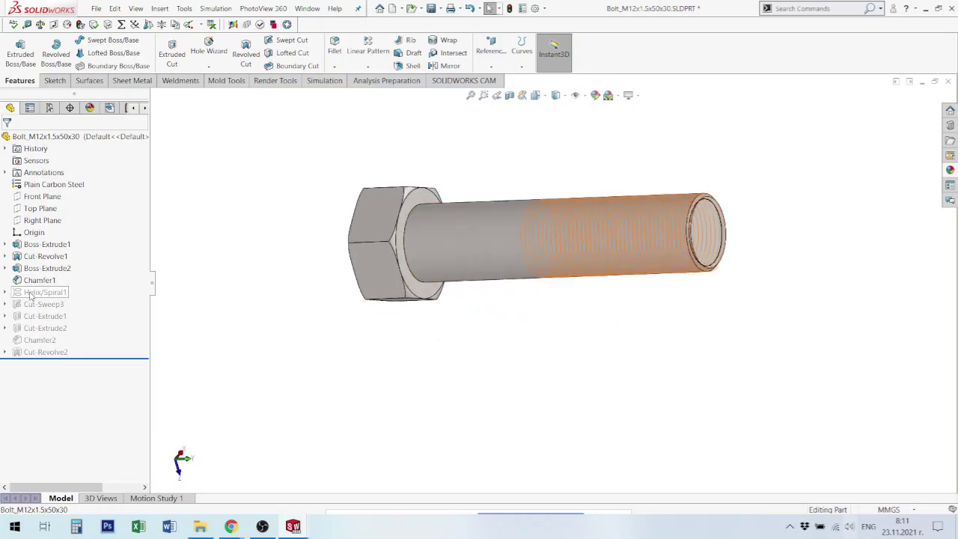
Unsuppress Helix/Spiral1 and expand it to reveal its Sketch4
left_click(38, 292)
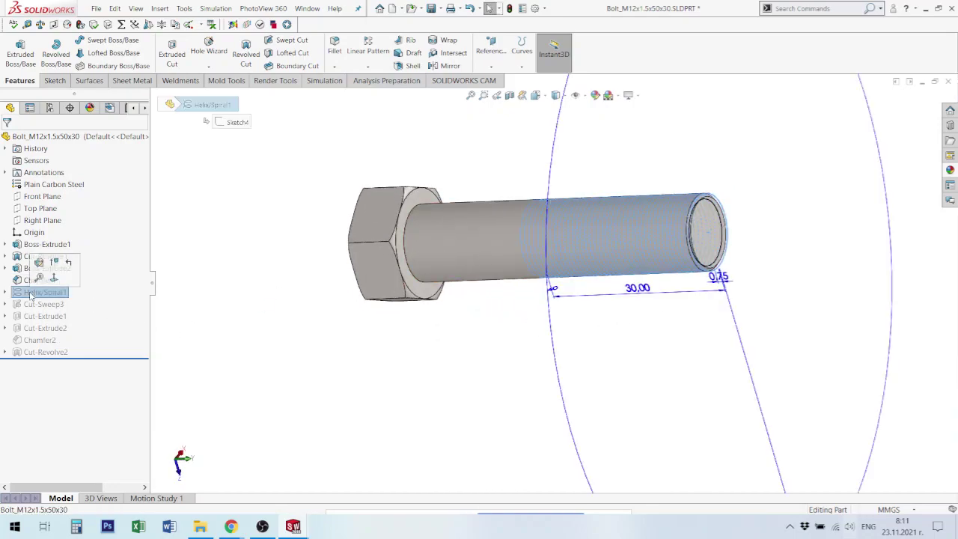
left_click(55, 262)
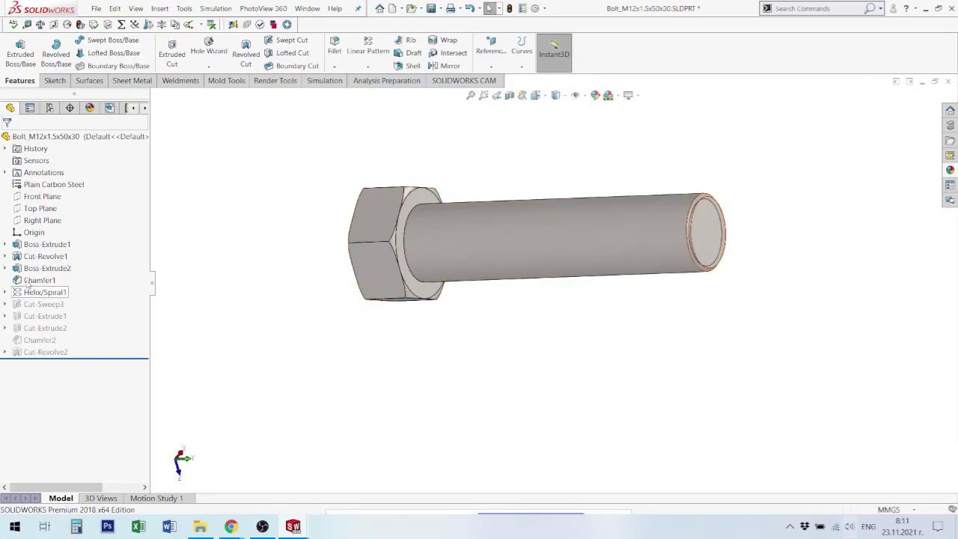
left_click(17, 292)
scroll(621, 246, "down", 3)
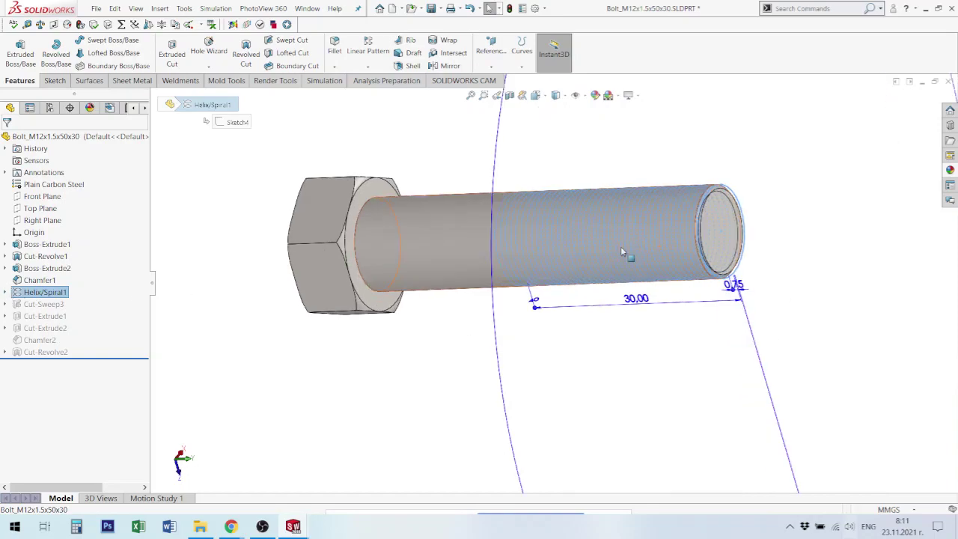
left_click(6, 292)
Inspect the 30.00 helix along the shank from several angles and select Cut-Sweep3
scroll(585, 247, "up", 3)
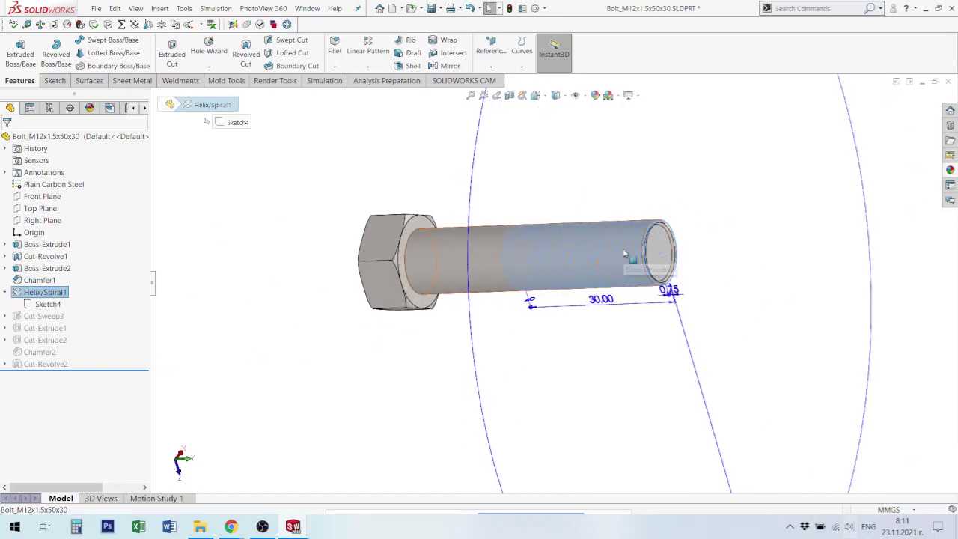
middle_click_drag(585, 247, 624, 287)
scroll(642, 264, "down", 1)
scroll(663, 264, "down", 1)
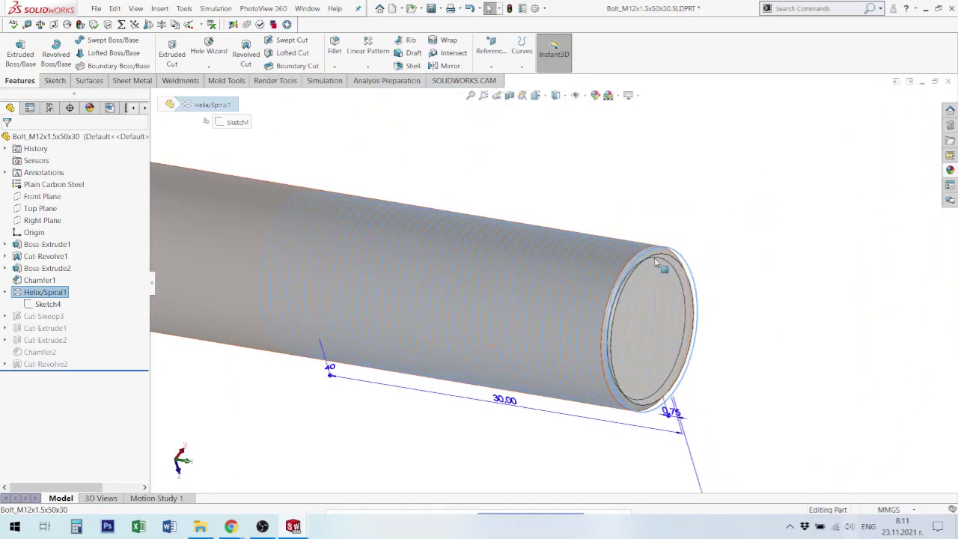
scroll(662, 266, "down", 1)
scroll(661, 248, "down", 2)
mouse_move(661, 249)
middle_mouse_down()
mouse_move(654, 233)
mouse_move(647, 284)
middle_mouse_up()
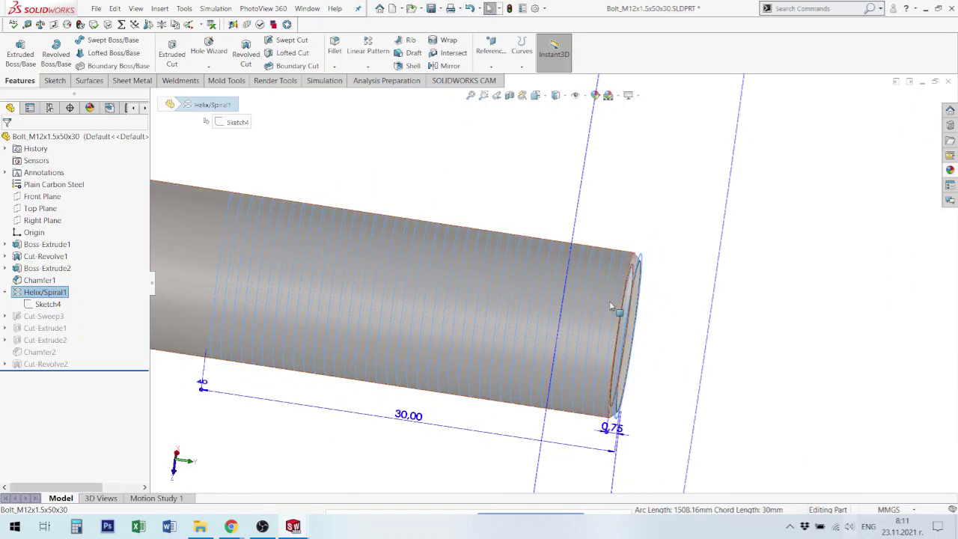
scroll(384, 283, "up", 2)
scroll(500, 259, "up", 2)
mouse_move(500, 260)
middle_mouse_down()
mouse_move(460, 261)
mouse_move(434, 306)
mouse_move(438, 274)
mouse_move(452, 281)
middle_mouse_up()
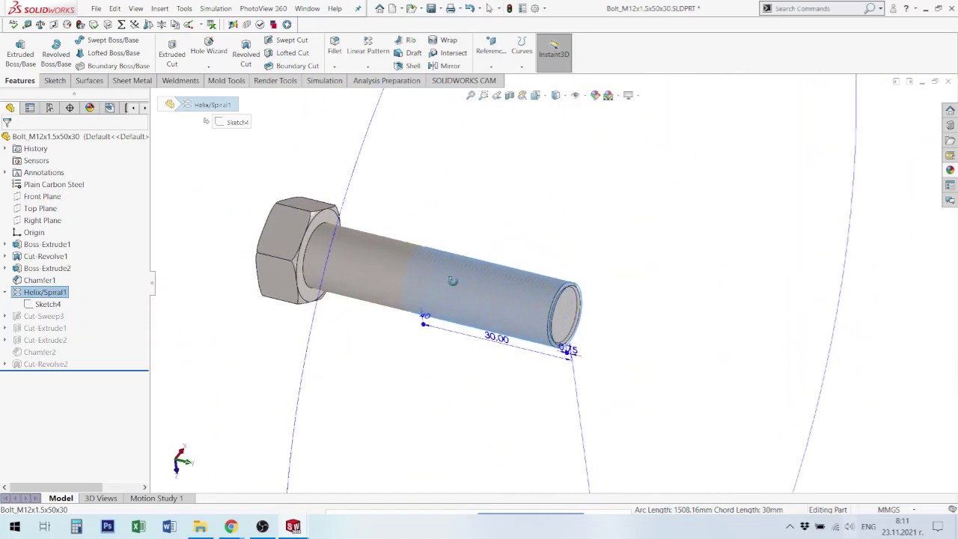
left_click(44, 316)
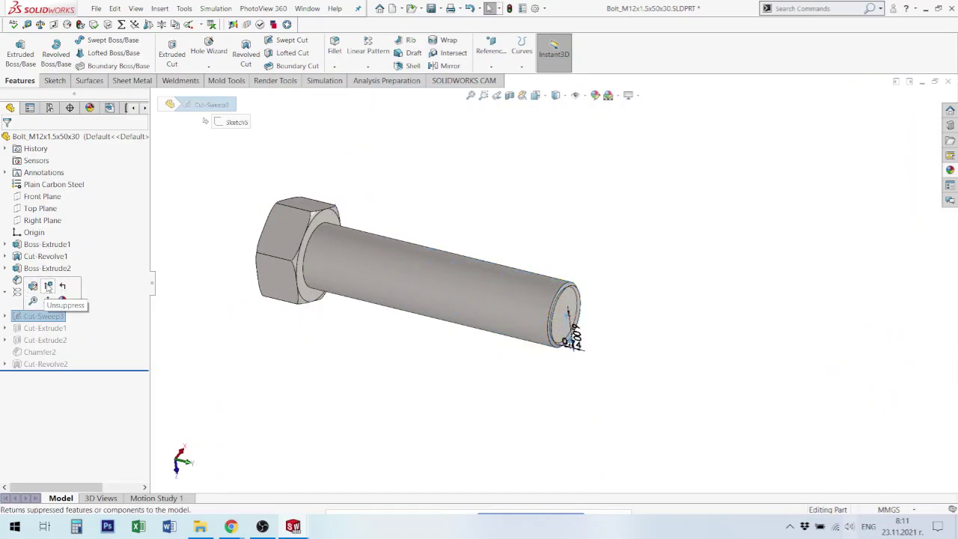
left_click(48, 287)
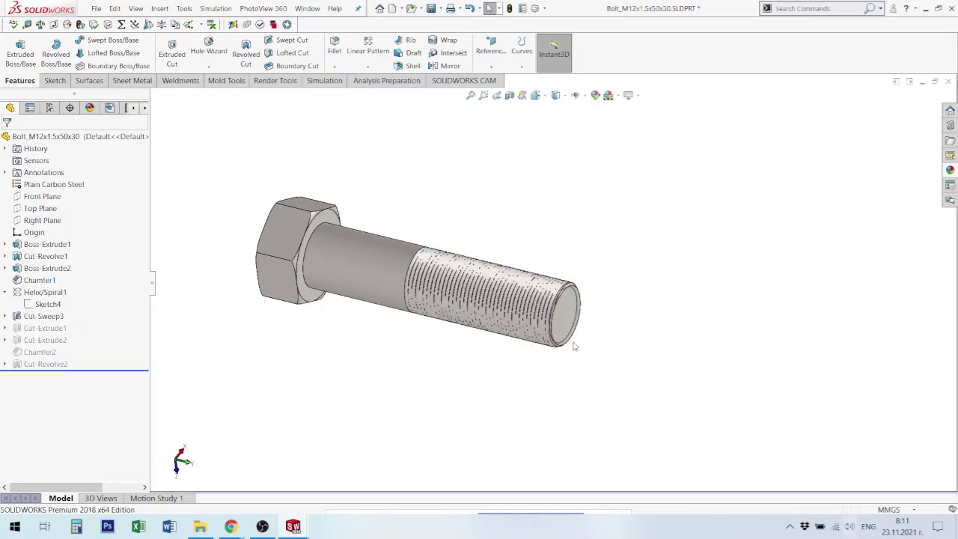
scroll(565, 360, "down", 2)
scroll(497, 368, "up", 3)
scroll(516, 300, "up", 1)
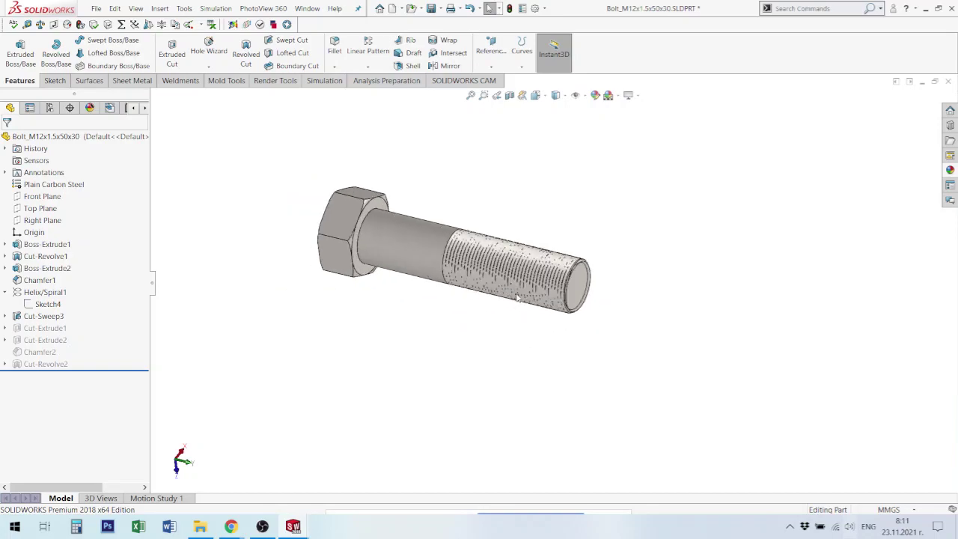
mouse_move(517, 300)
middle_mouse_down()
mouse_move(528, 216)
mouse_move(560, 214)
middle_mouse_up()
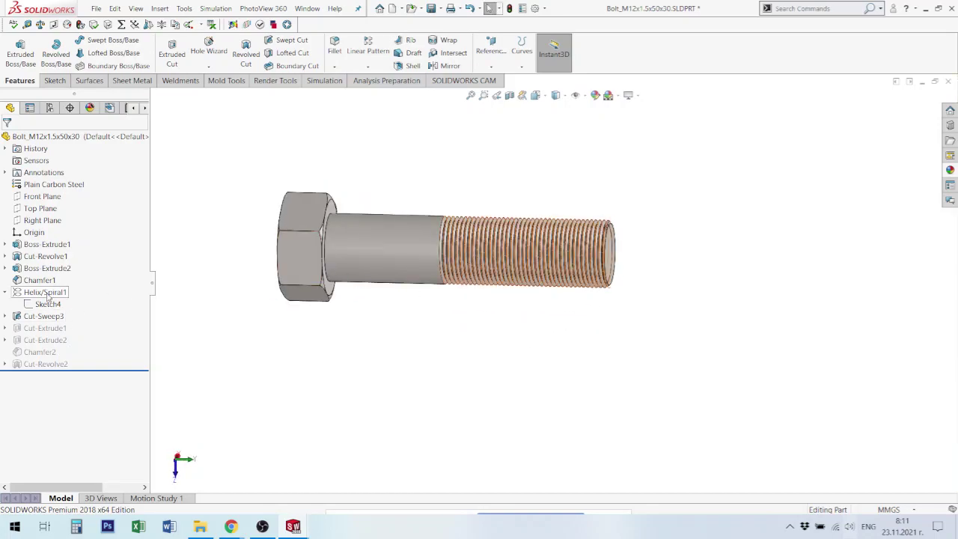
scroll(607, 228, "down", 2)
scroll(599, 227, "down", 1)
scroll(592, 224, "down", 1)
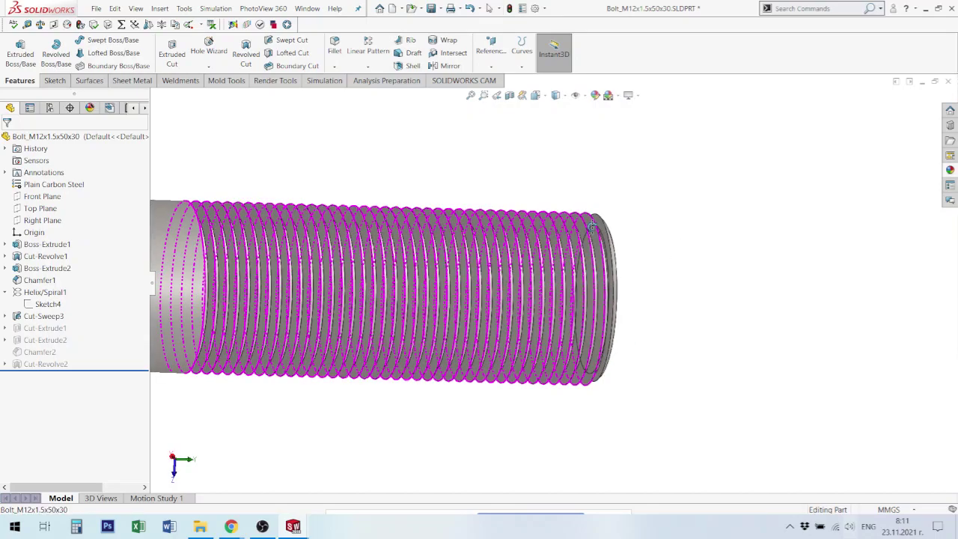
middle_click_drag(591, 225, 635, 299)
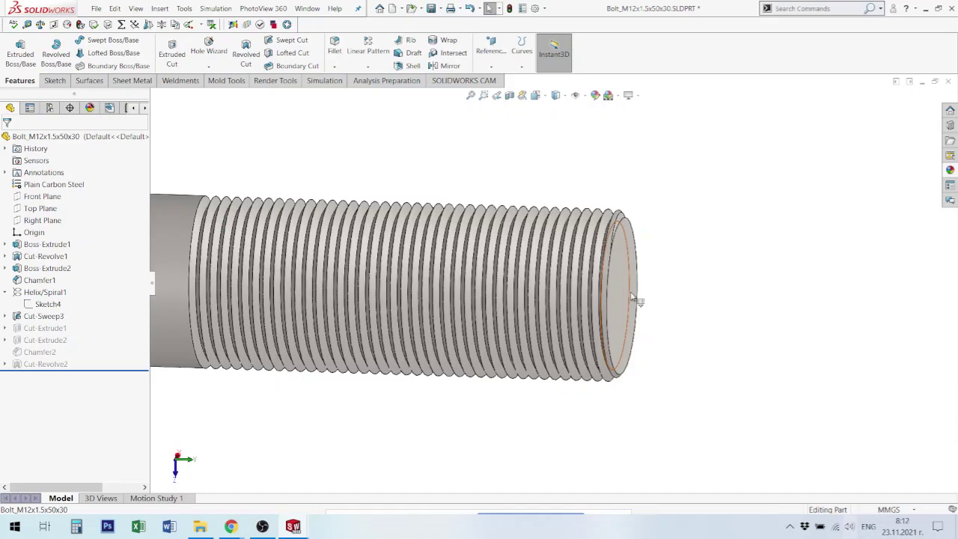
scroll(674, 255, "down", 2)
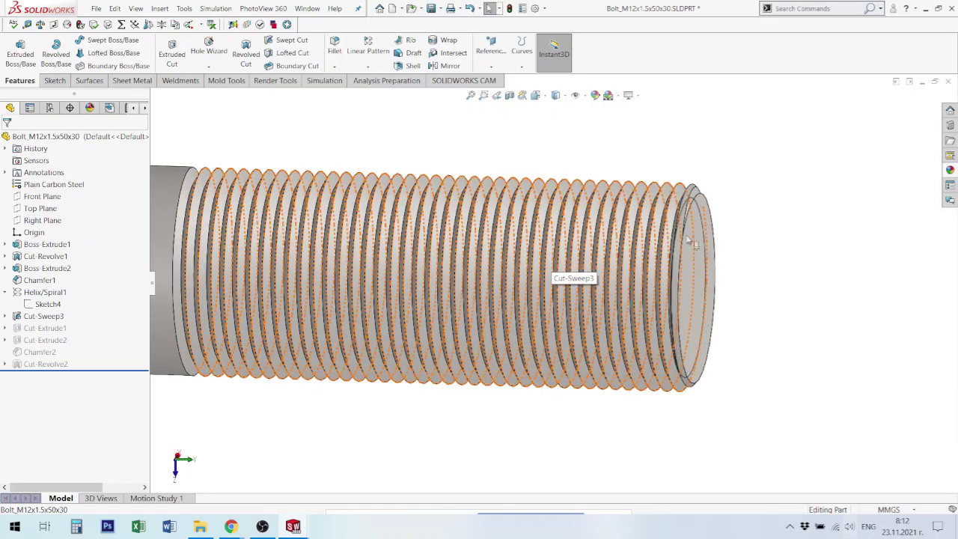
mouse_move(704, 212)
middle_mouse_down()
mouse_move(736, 207)
mouse_move(706, 224)
mouse_move(691, 250)
mouse_move(710, 229)
middle_mouse_up()
scroll(700, 224, "down", 1)
scroll(682, 216, "down", 1)
scroll(666, 209, "down", 1)
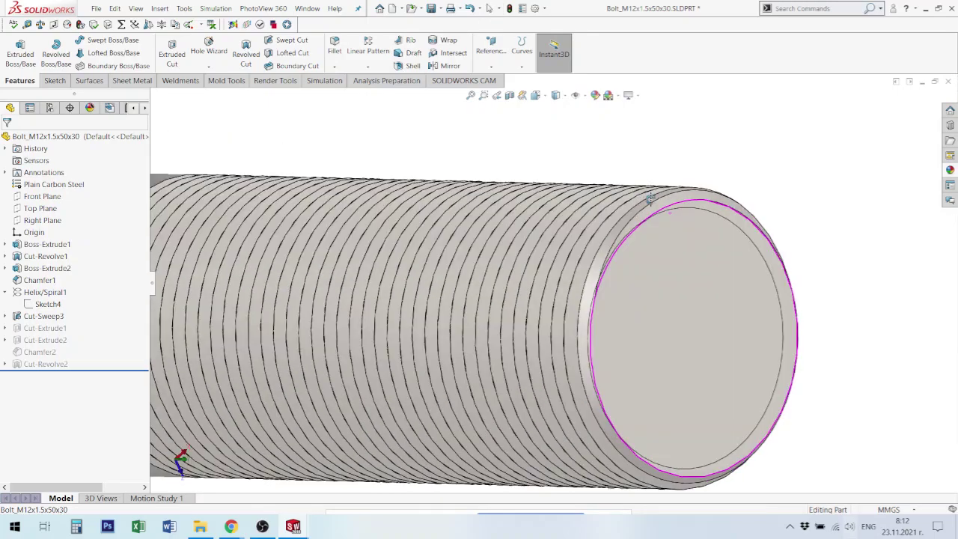
scroll(653, 202, "down", 1)
scroll(653, 202, "up", 1)
scroll(524, 239, "up", 2)
scroll(359, 268, "up", 2)
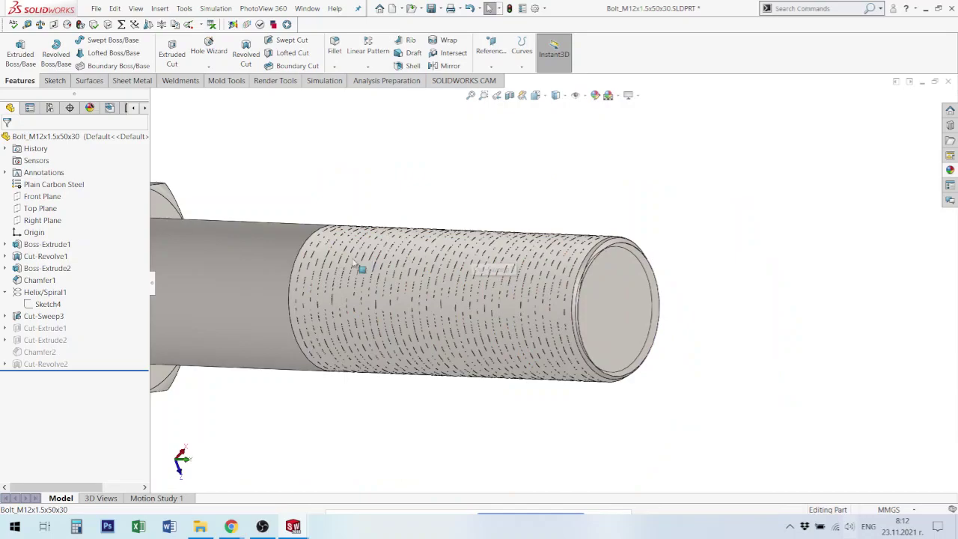
middle_click_drag(428, 342, 438, 364)
scroll(404, 359, "up", 2)
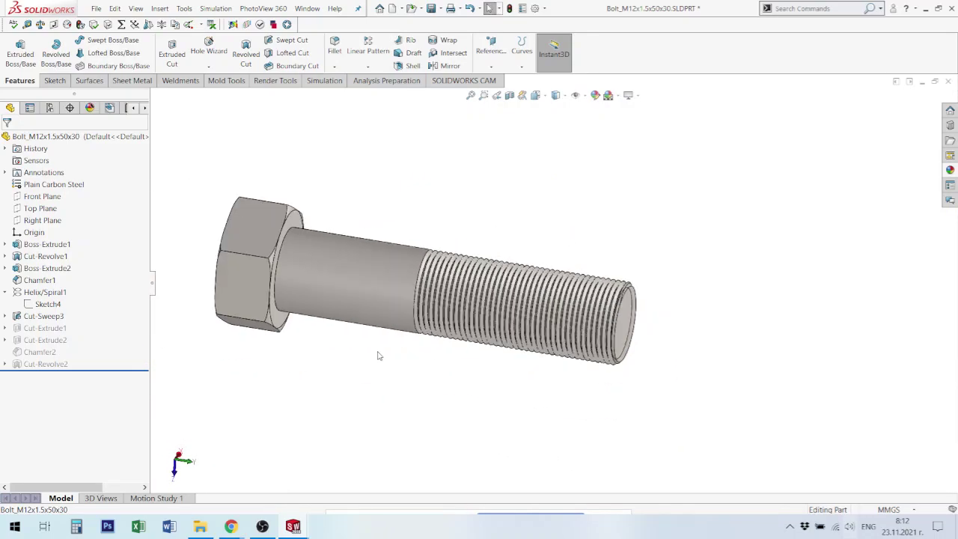
middle_click_drag(518, 330, 460, 349)
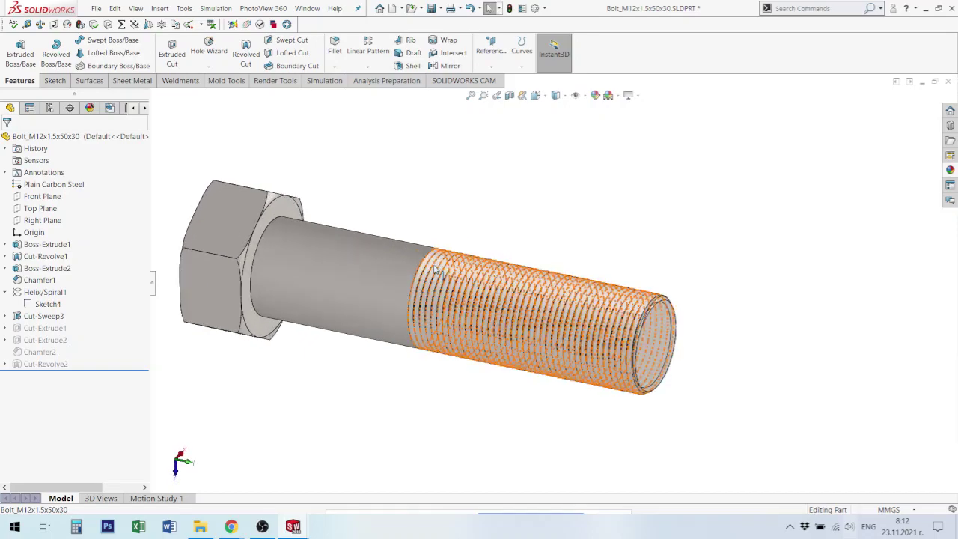
scroll(436, 271, "down", 2)
scroll(436, 271, "up", 2)
scroll(544, 324, "down", 1)
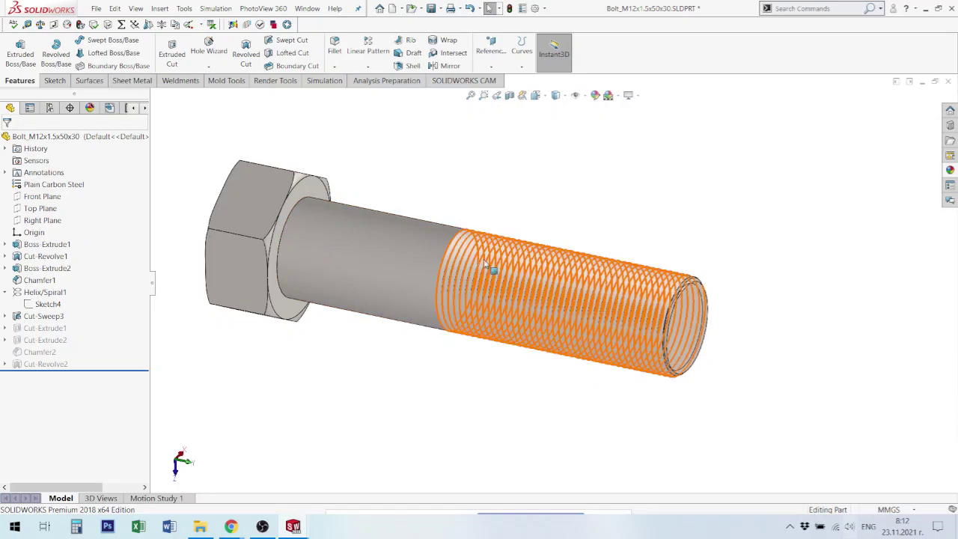
mouse_move(542, 402)
middle_mouse_down()
mouse_move(544, 315)
mouse_move(467, 323)
middle_mouse_up()
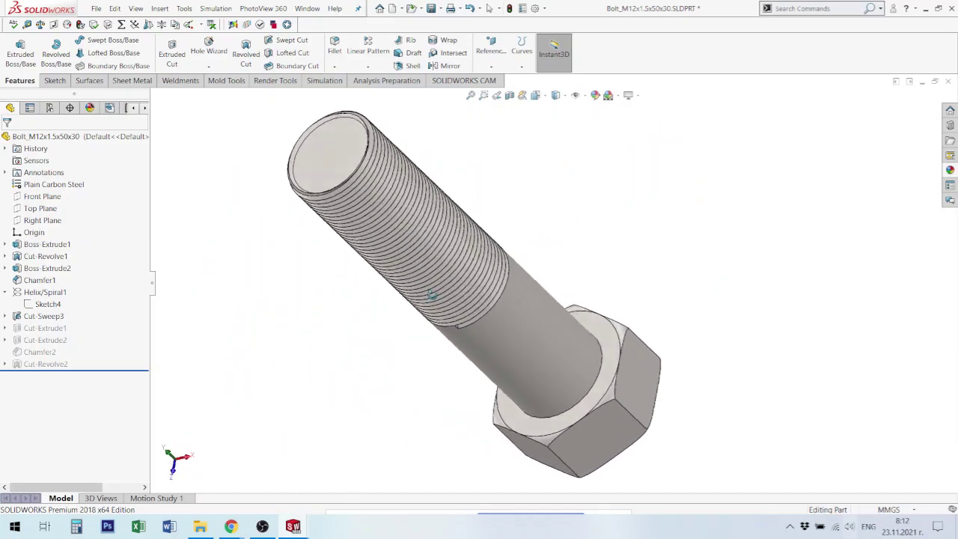
mouse_move(467, 323)
middle_mouse_down()
mouse_move(544, 237)
mouse_move(445, 199)
mouse_move(522, 187)
middle_mouse_up()
scroll(544, 237, "down", 2)
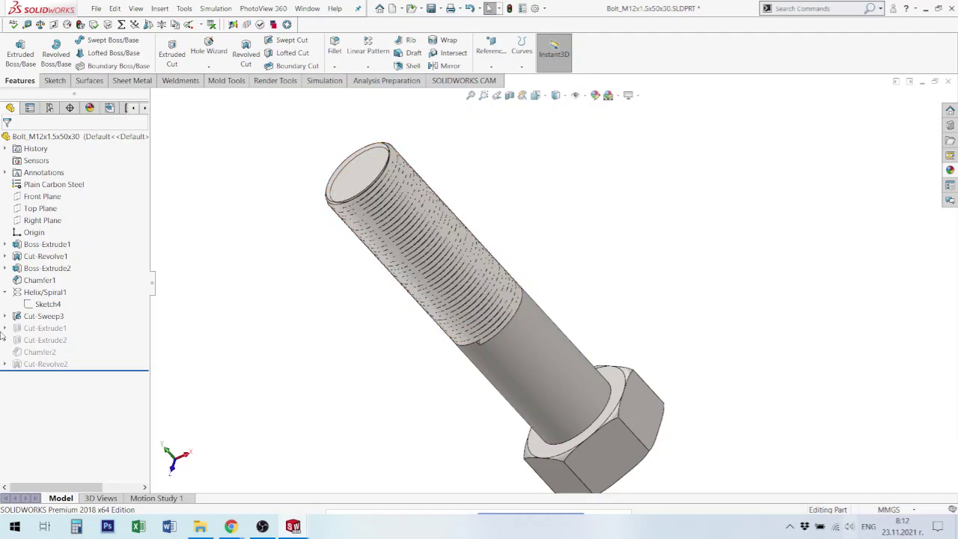
Suppress Helix/Spiral1 so the shank is smooth, collapse it, and open the Insert menu
left_click(44, 293)
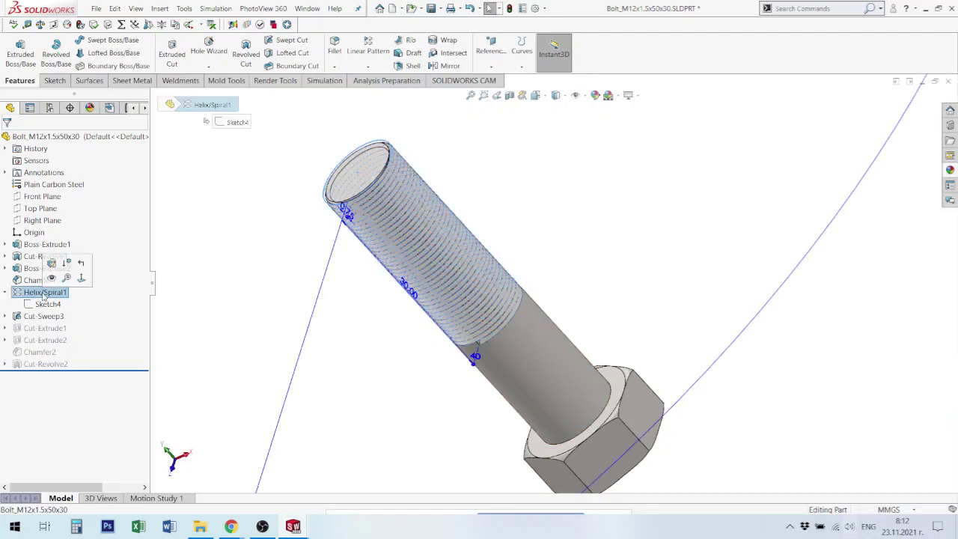
left_click(64, 264)
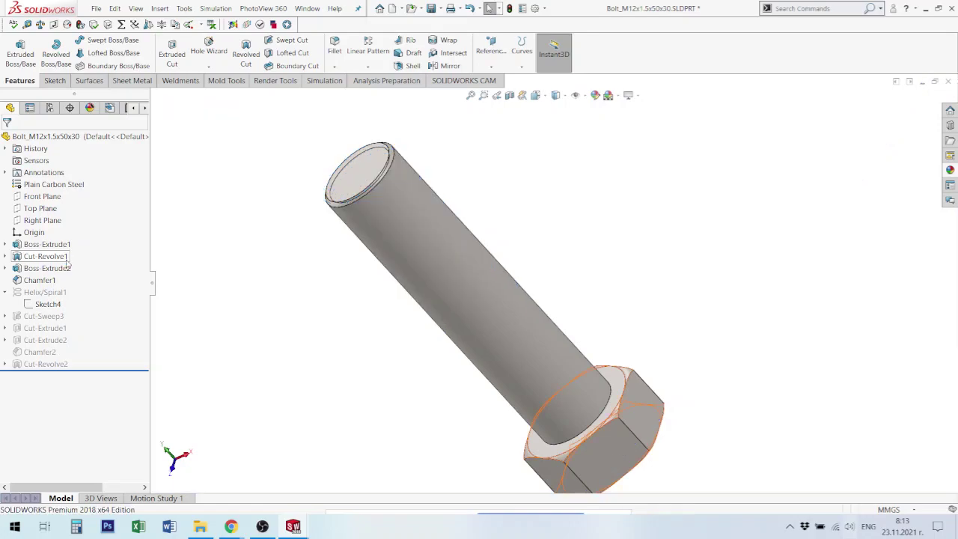
scroll(599, 334, "up", 3)
middle_click_drag(495, 315, 436, 412)
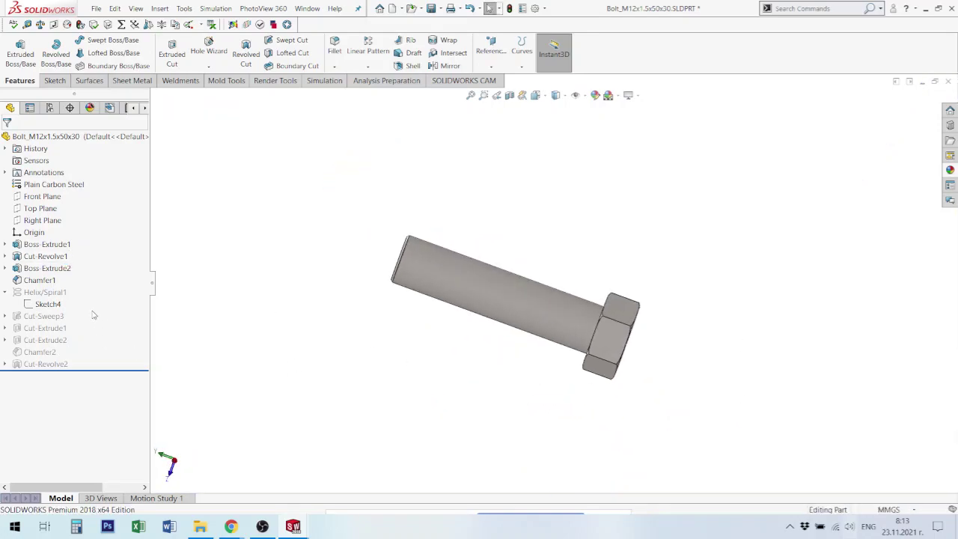
left_click(5, 292)
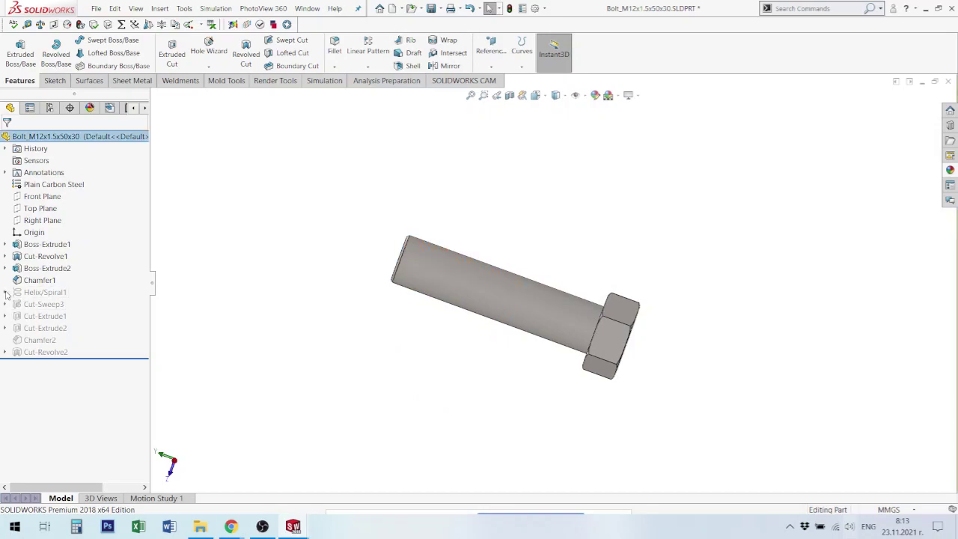
middle_click_drag(440, 272, 419, 247)
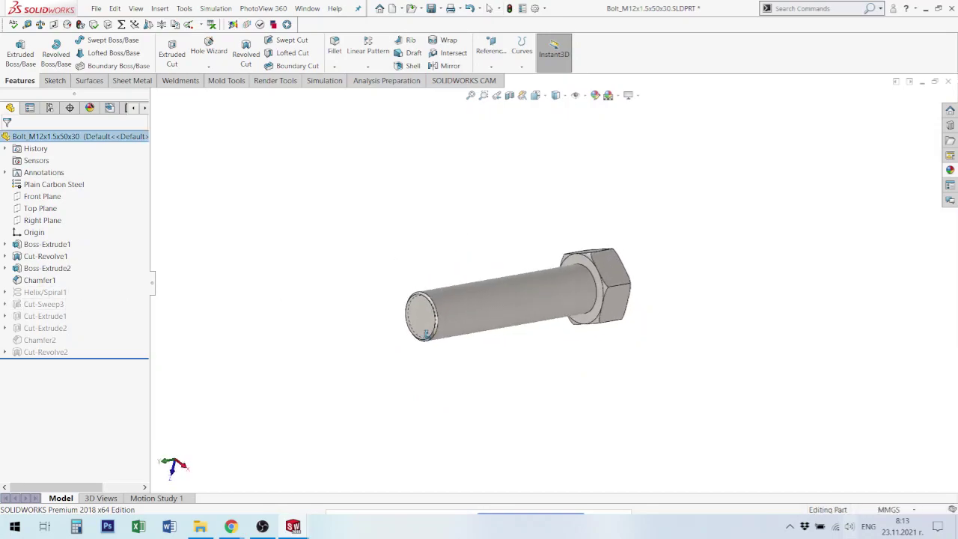
left_click(160, 8)
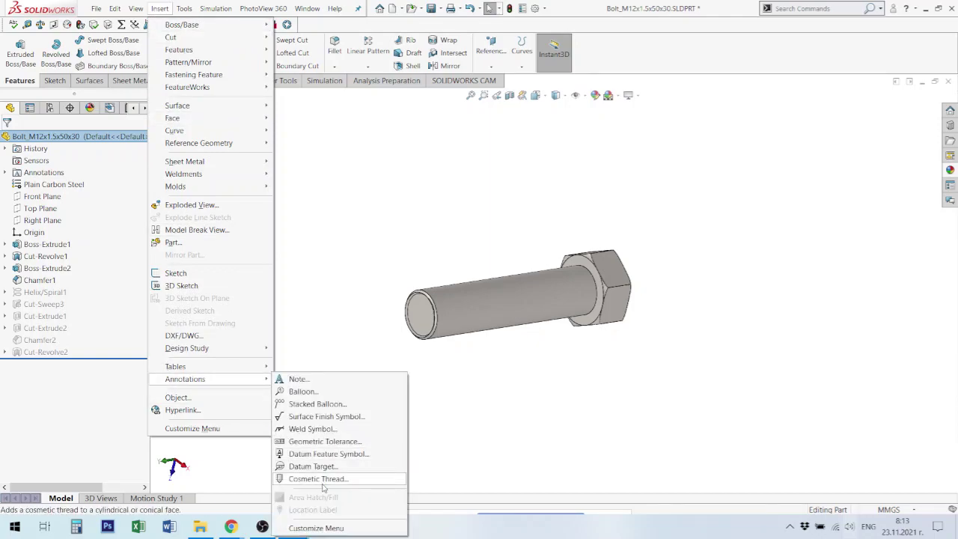
Expand Boss-Extrude2 and edit its Cosmetic Thread1 (ISO M12x1.5, blind 30.00mm)
mouse_move(185, 379)
left_click(501, 371)
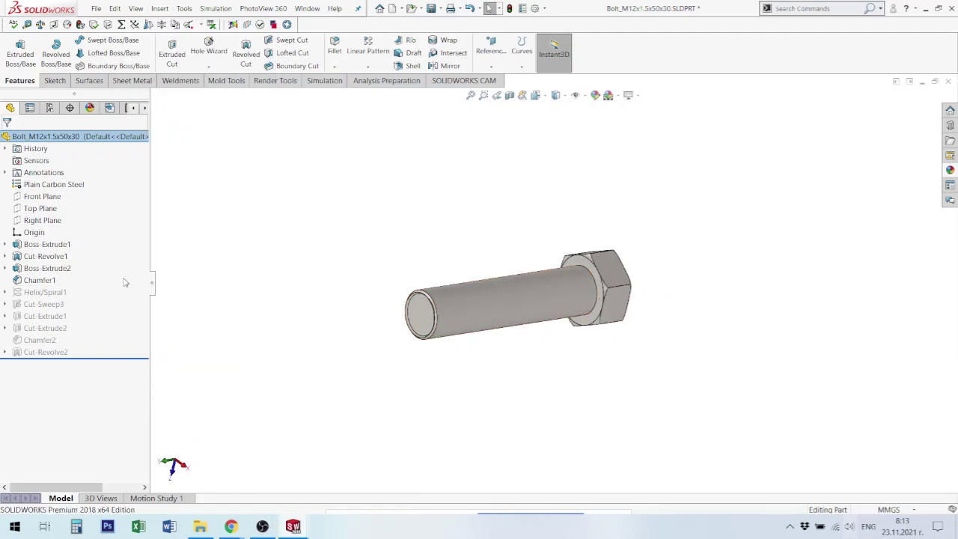
left_click(491, 298)
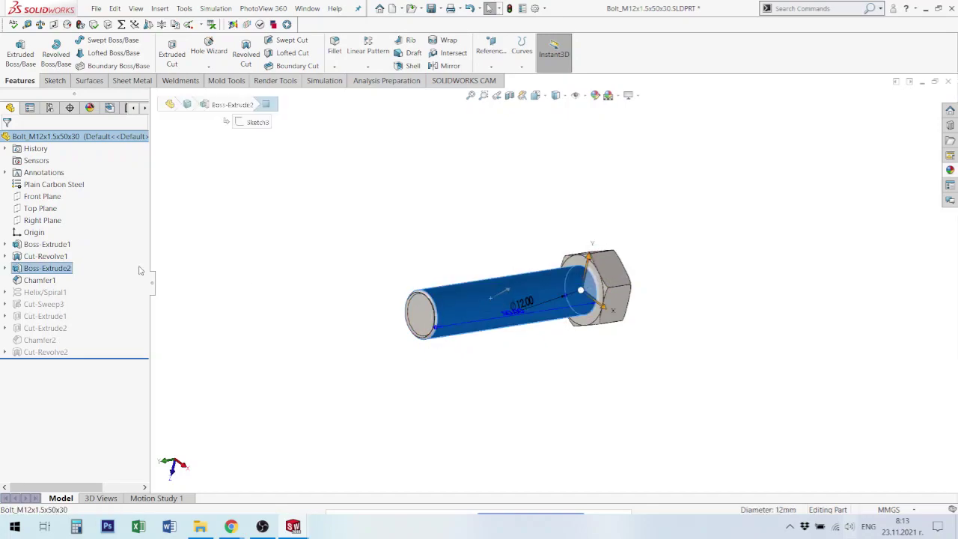
left_click(5, 268)
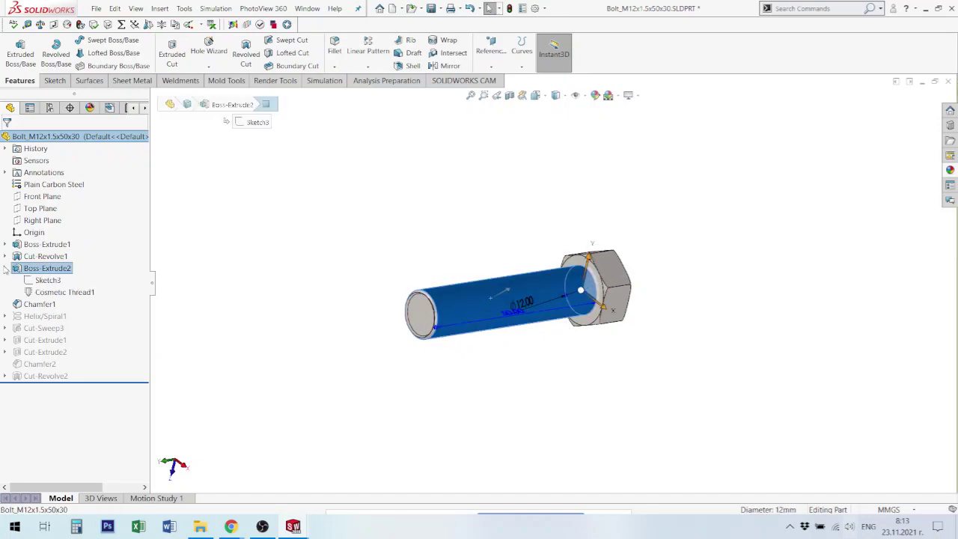
left_click(52, 282)
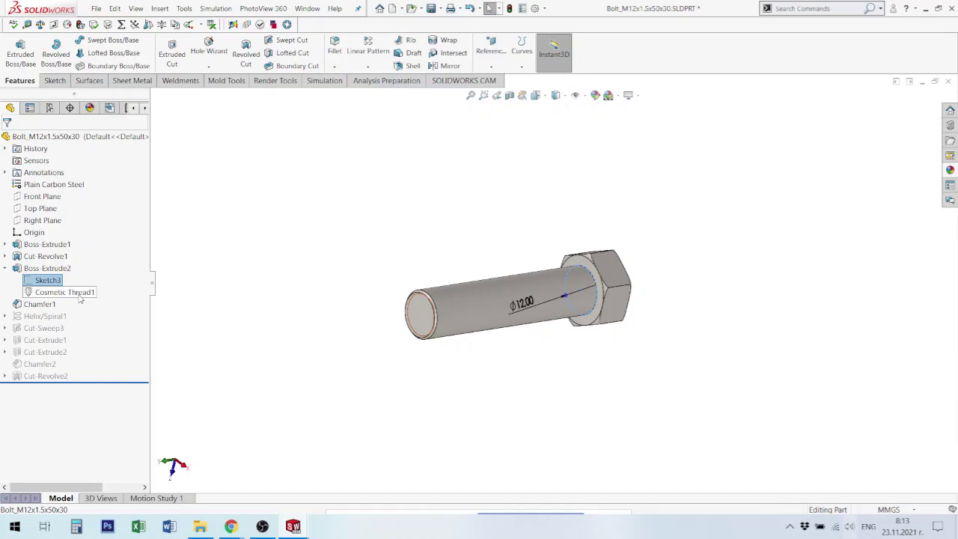
left_click(84, 295)
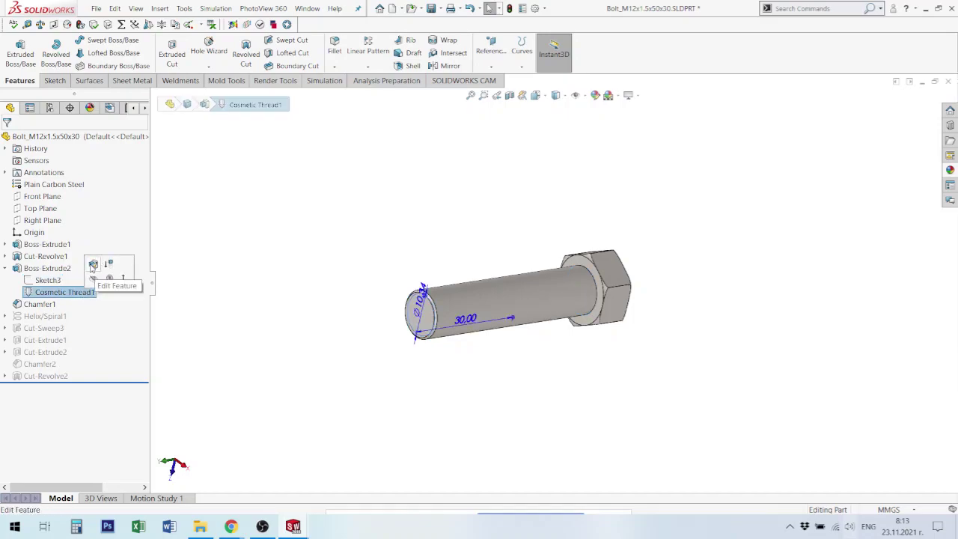
left_click(92, 265)
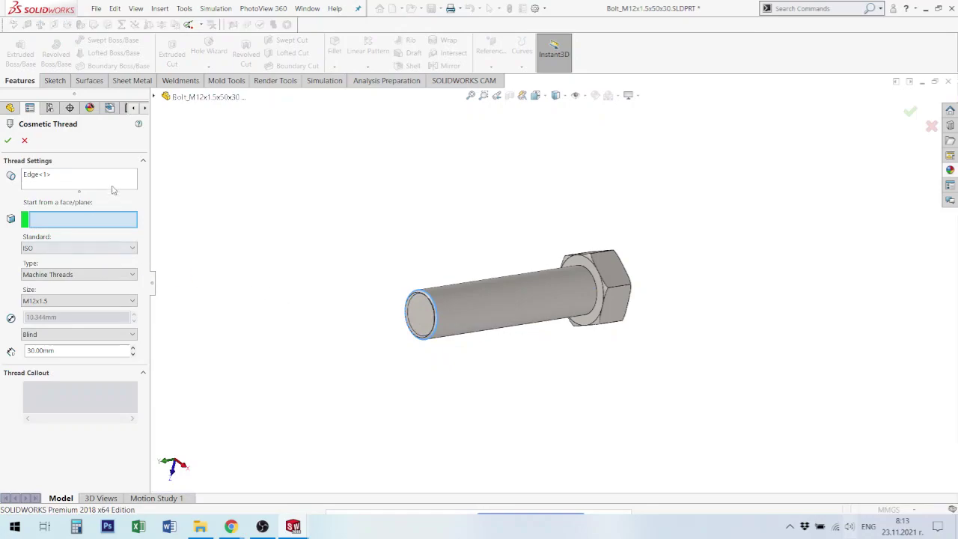
scroll(437, 299, "down", 2)
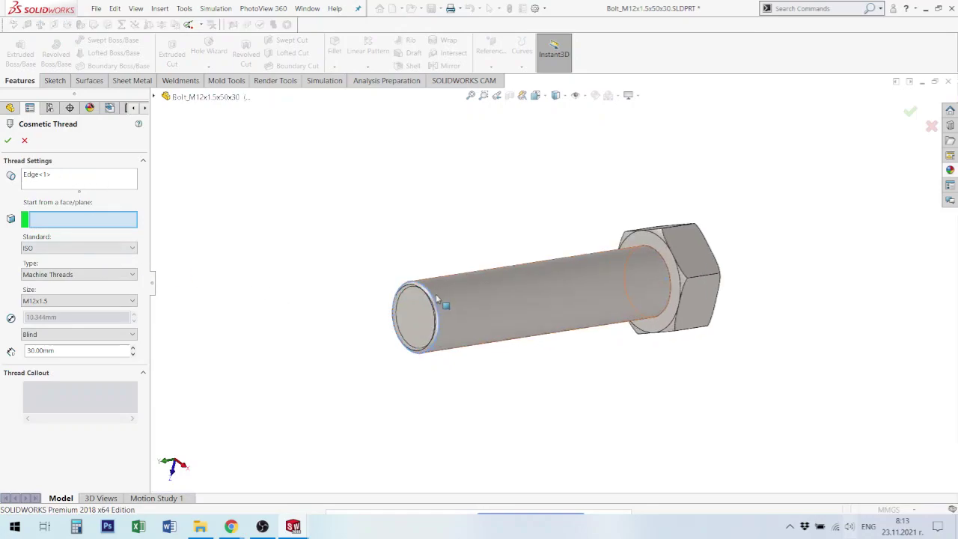
scroll(437, 298, "down", 2)
scroll(449, 296, "down", 2)
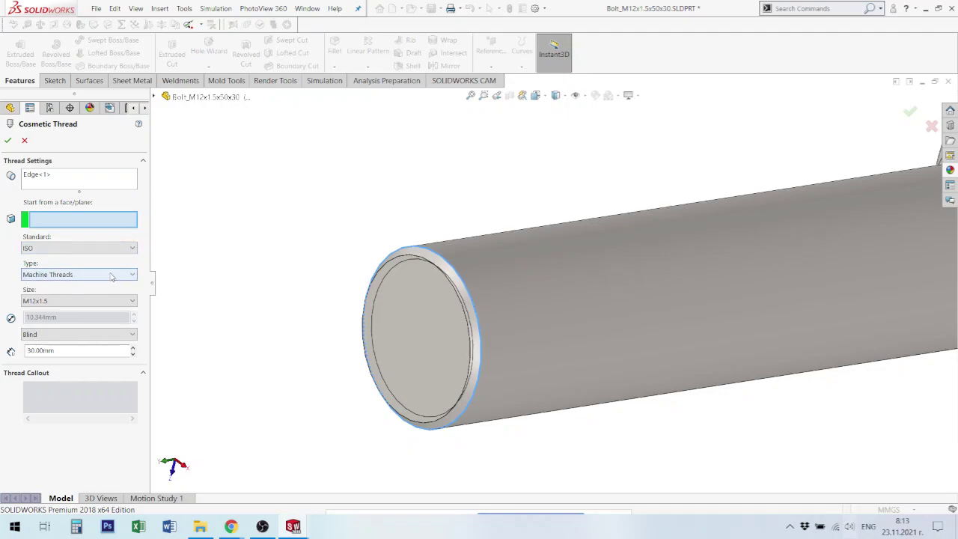
left_click(133, 275)
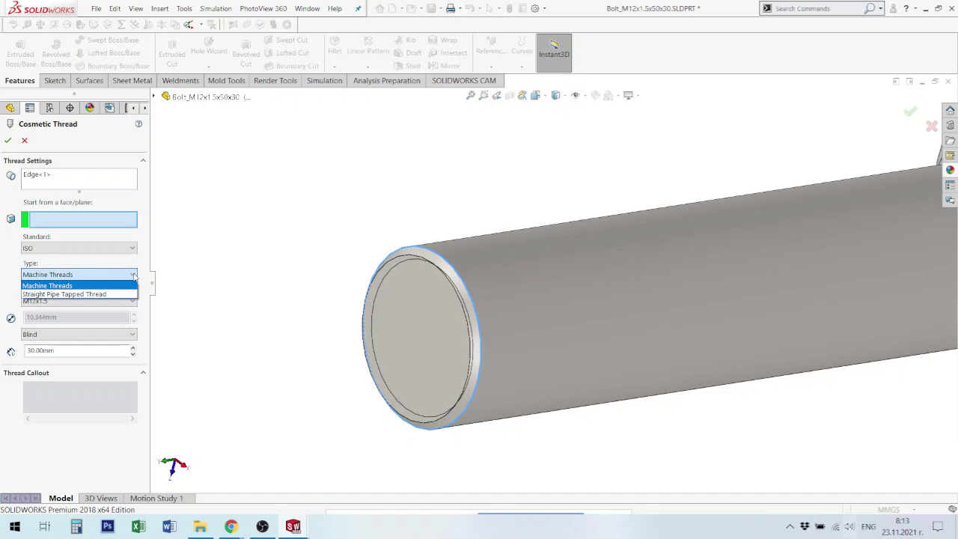
left_click(135, 277)
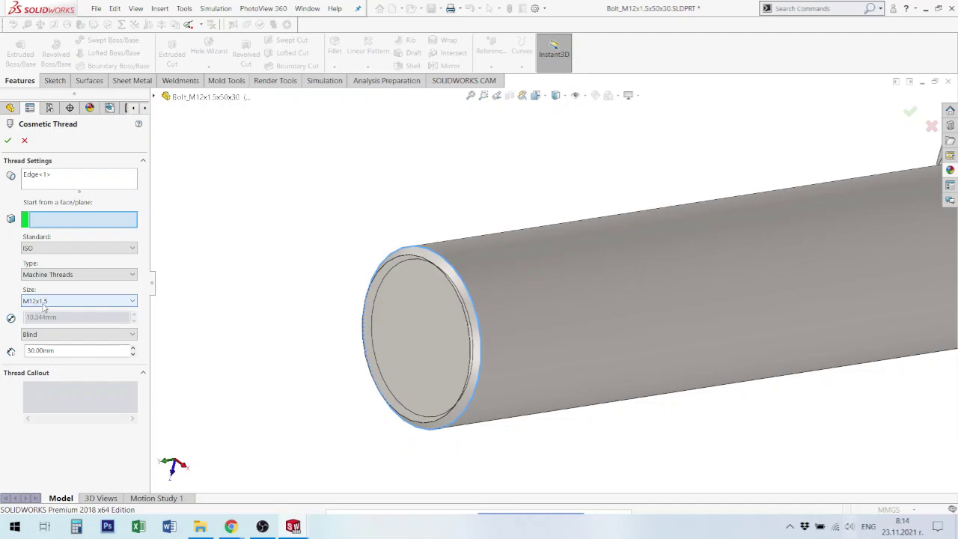
left_click(136, 302)
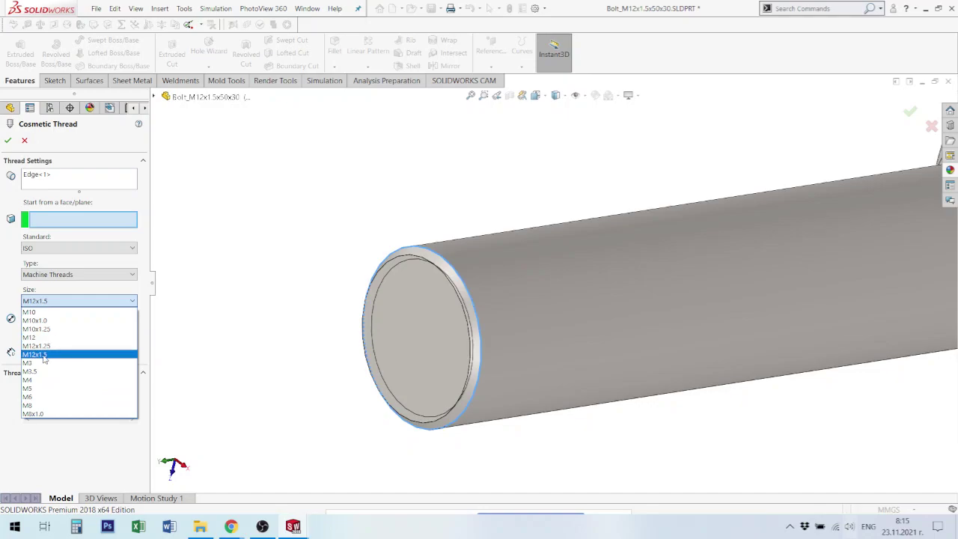
Keep size M12x1.5 and end condition Blind at 30.00mm, then accept the cosmetic thread
left_click(44, 357)
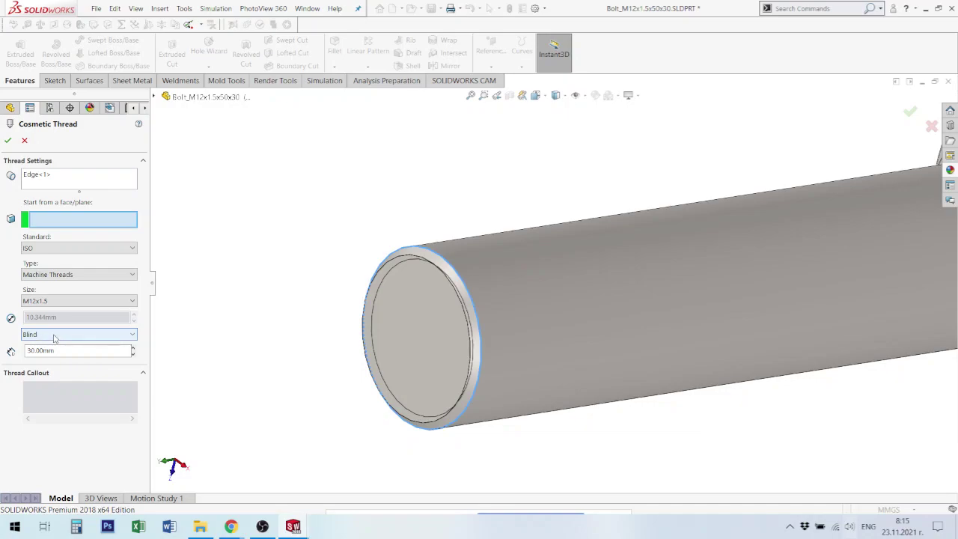
scroll(783, 404, "up", 3)
scroll(749, 352, "up", 2)
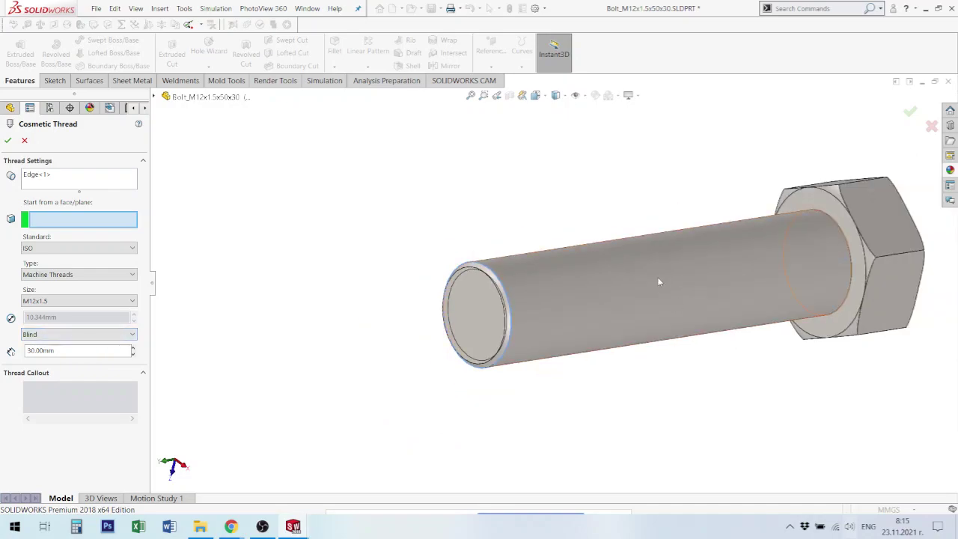
left_click(62, 336)
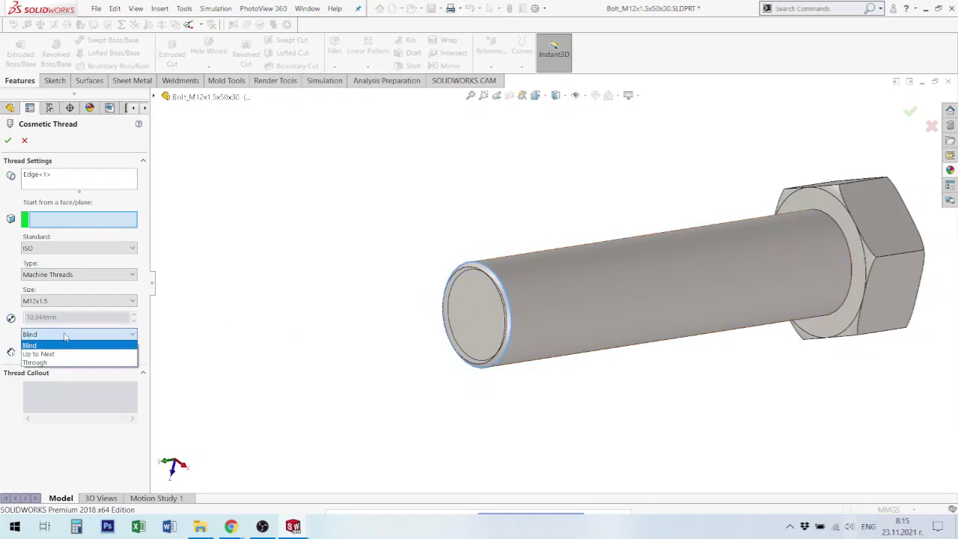
left_click(64, 337)
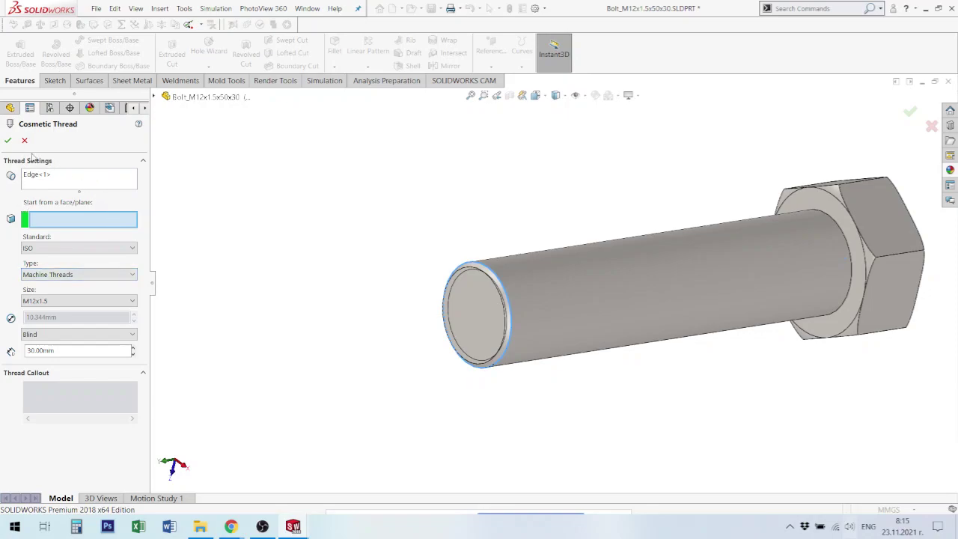
left_click(8, 140)
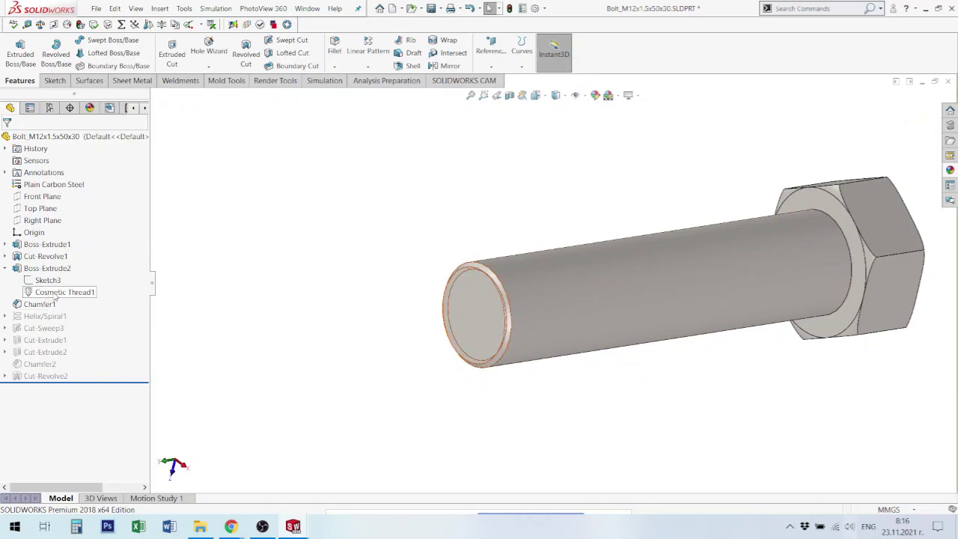
Show Cosmetic Thread1's 30 mm dimensions and orbit the bolt to view its end face
left_click(54, 292)
mouse_move(642, 332)
middle_mouse_down()
mouse_move(611, 266)
mouse_move(611, 284)
middle_mouse_up()
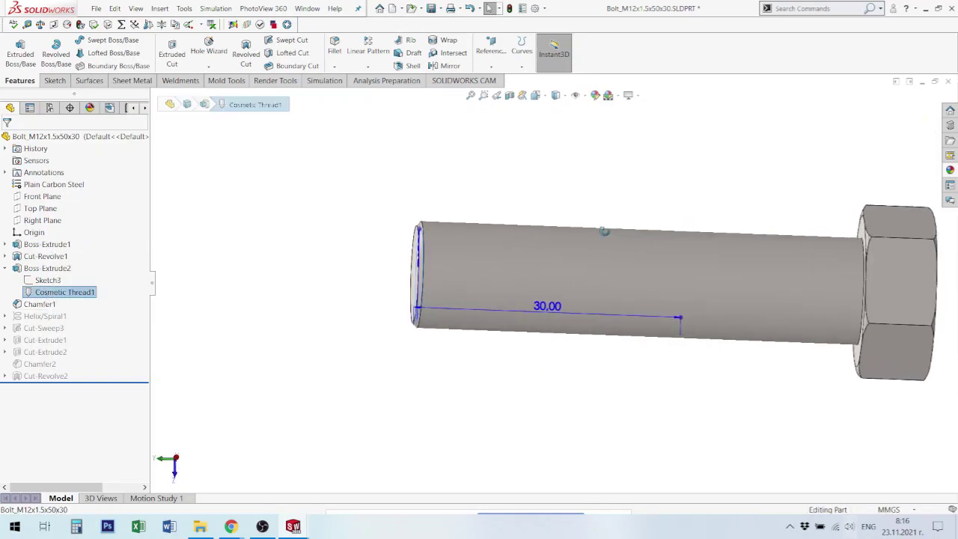
scroll(611, 288, "up", 3)
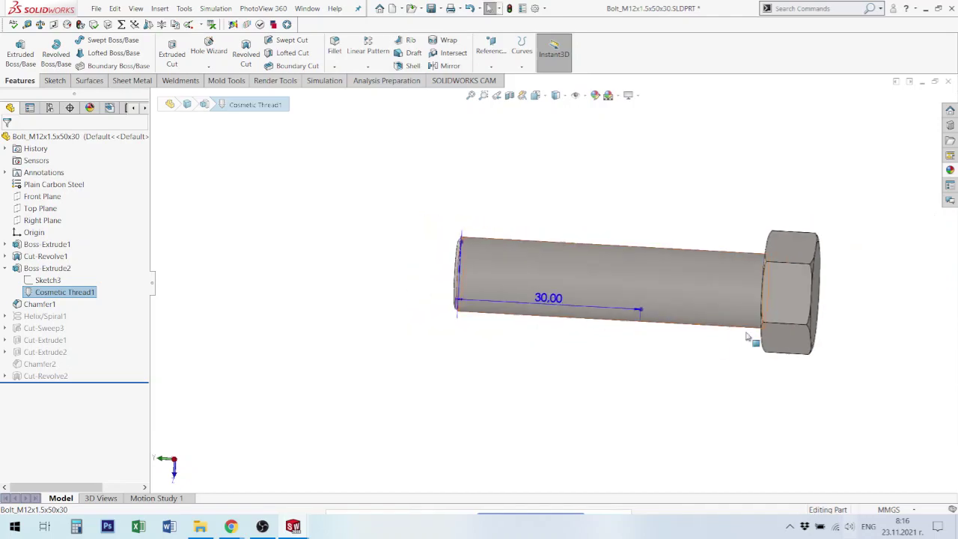
scroll(742, 295, "up", 3)
scroll(722, 280, "up", 2)
middle_click_drag(722, 280, 727, 306)
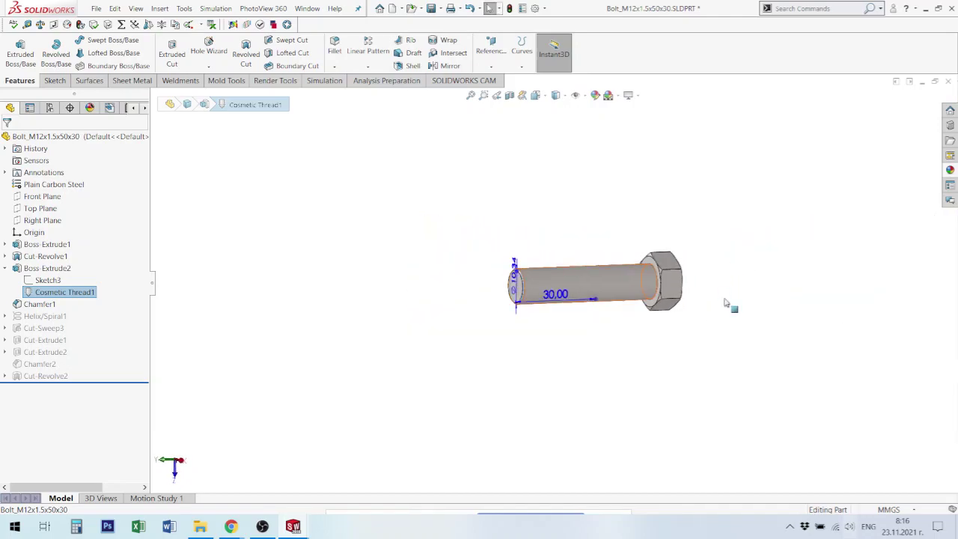
Deselect the thread, zoom out, save the bolt part and open the File menu
left_click(653, 373)
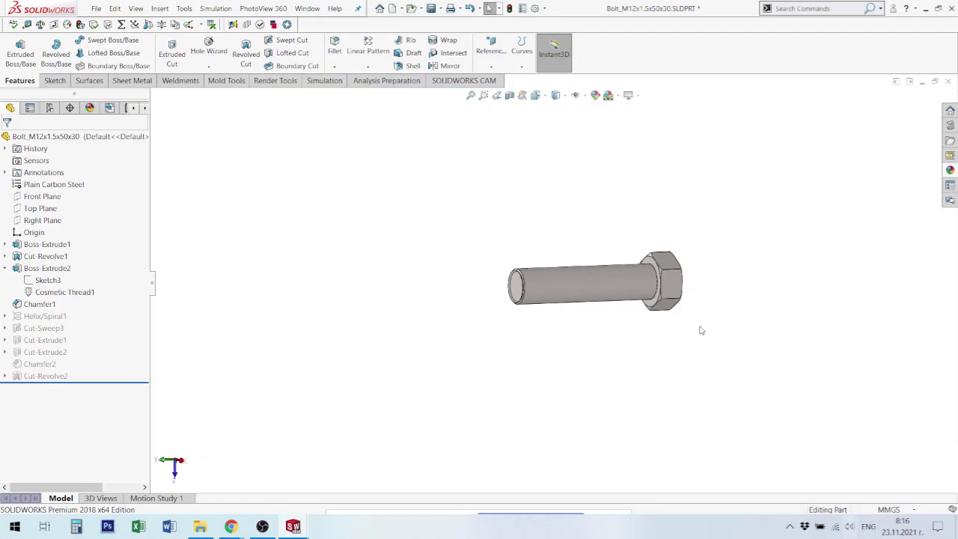
scroll(698, 331, "down", 3)
scroll(697, 330, "down", 2)
key("ctrl+s")
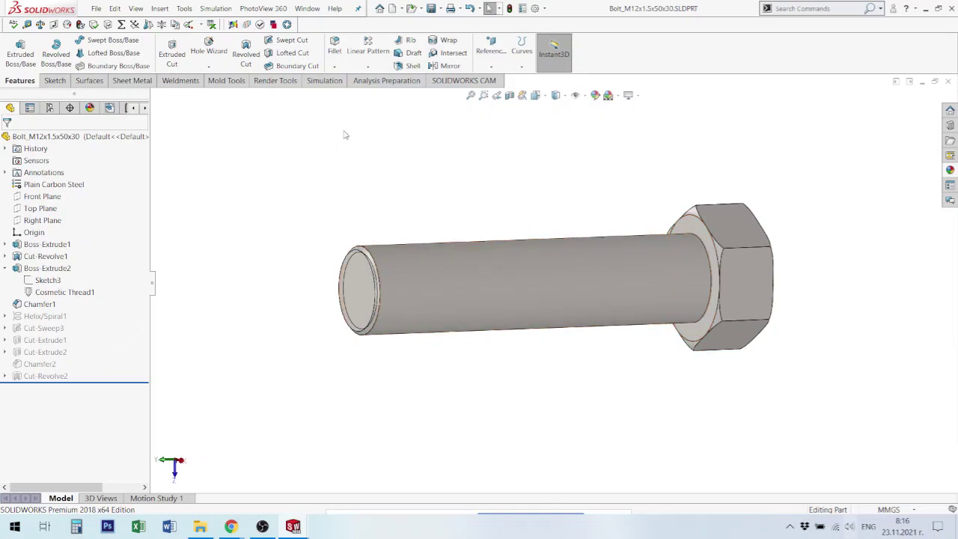
left_click(98, 9)
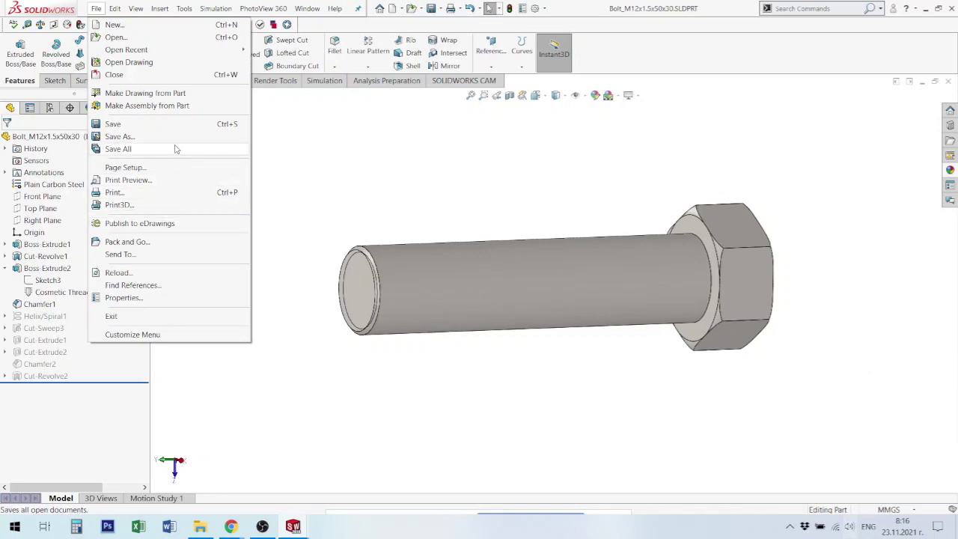
Create drawing Draw1 from the bolt part using Make Drawing from Part
left_click(127, 94)
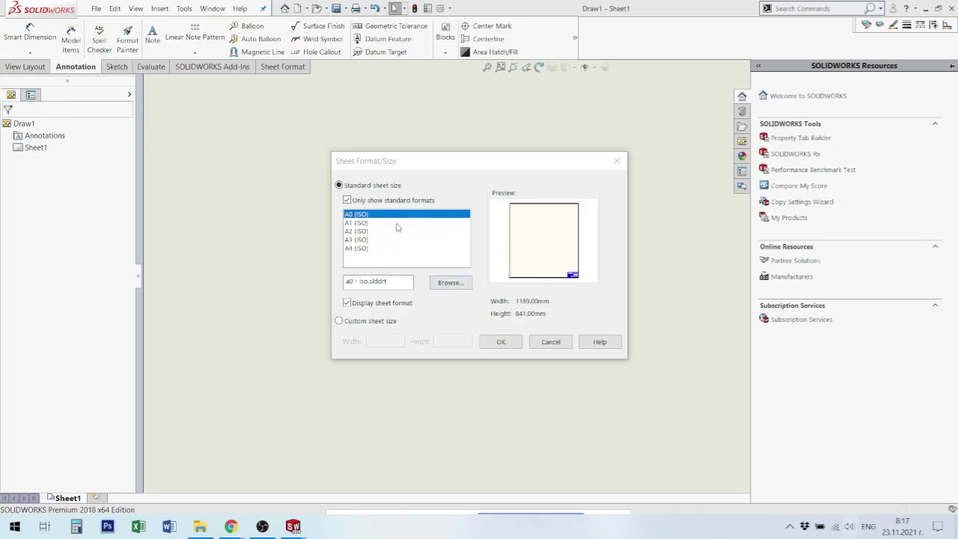
After trying Custom and A2 sizes, settle on the A4 (ISO) standard sheet and accept it
left_click(360, 252)
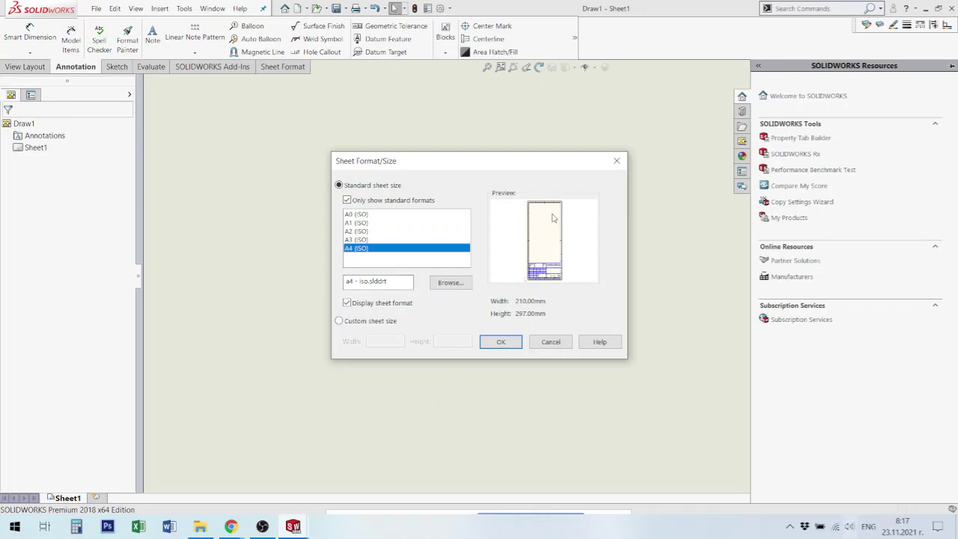
left_click(339, 322)
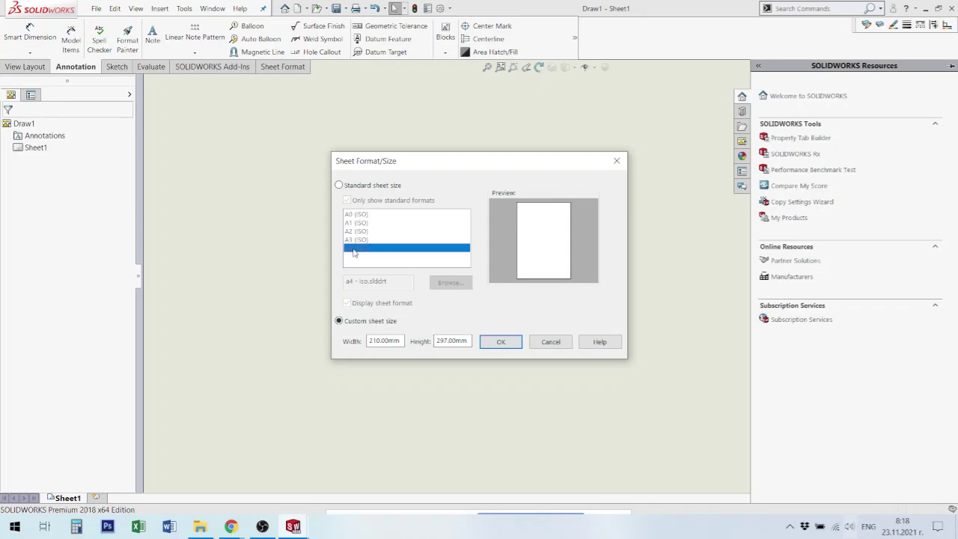
left_click(339, 185)
left_click(363, 232)
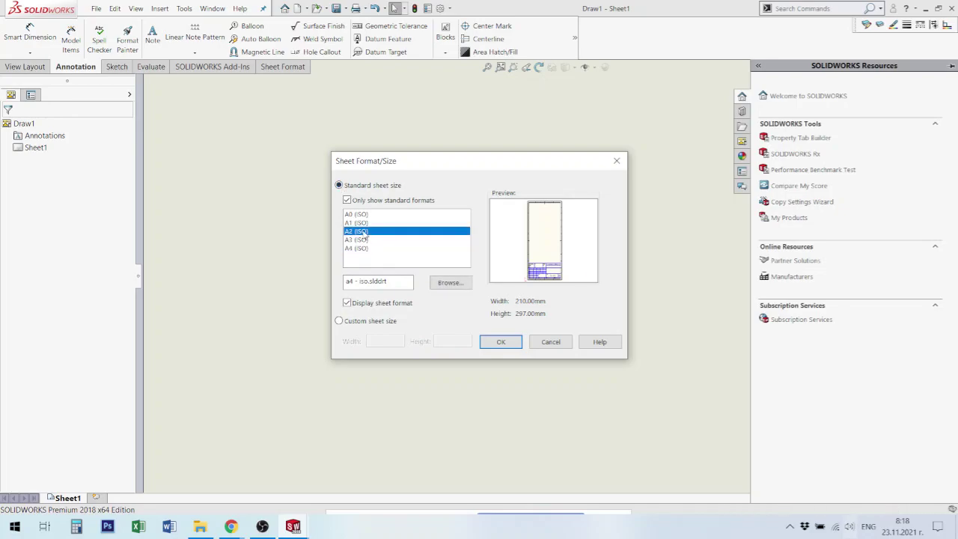
left_click(339, 321)
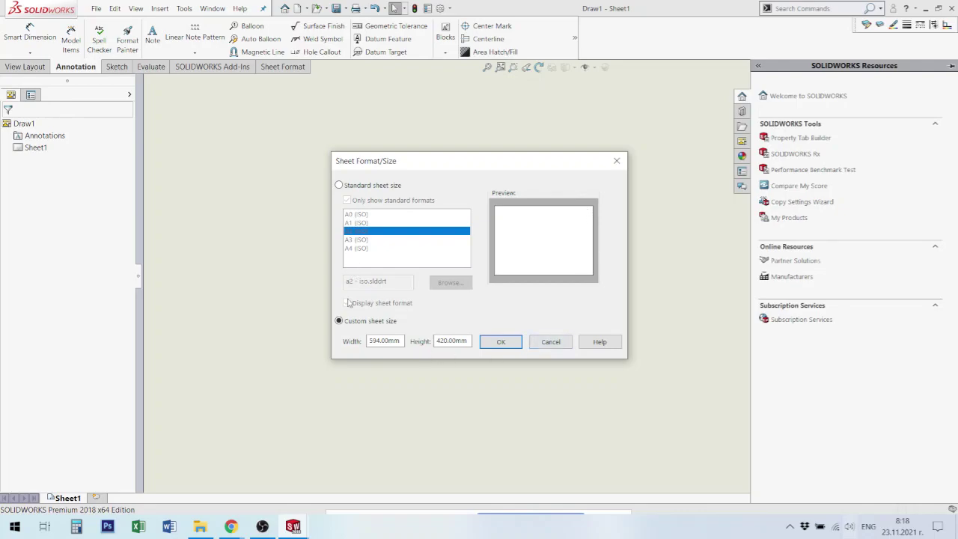
left_click(340, 185)
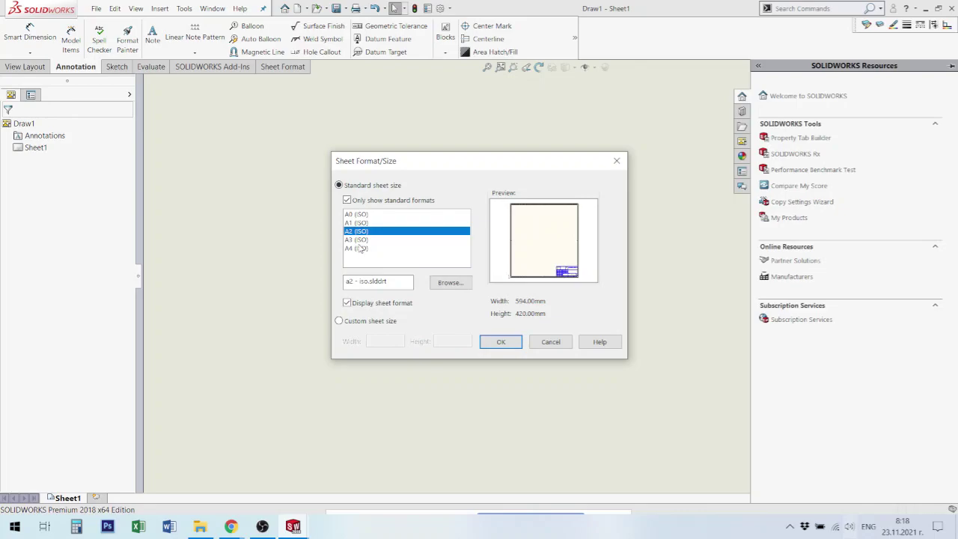
left_click(360, 248)
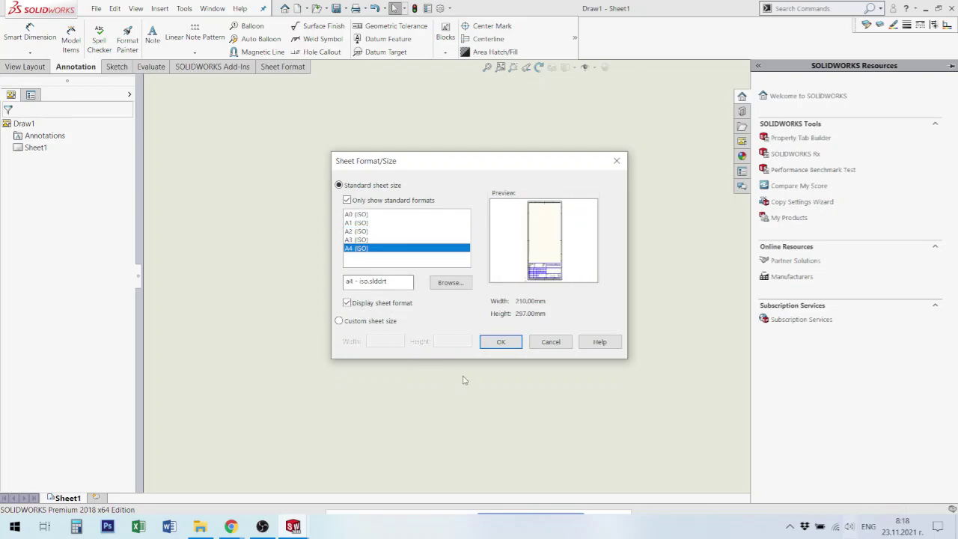
left_click(500, 341)
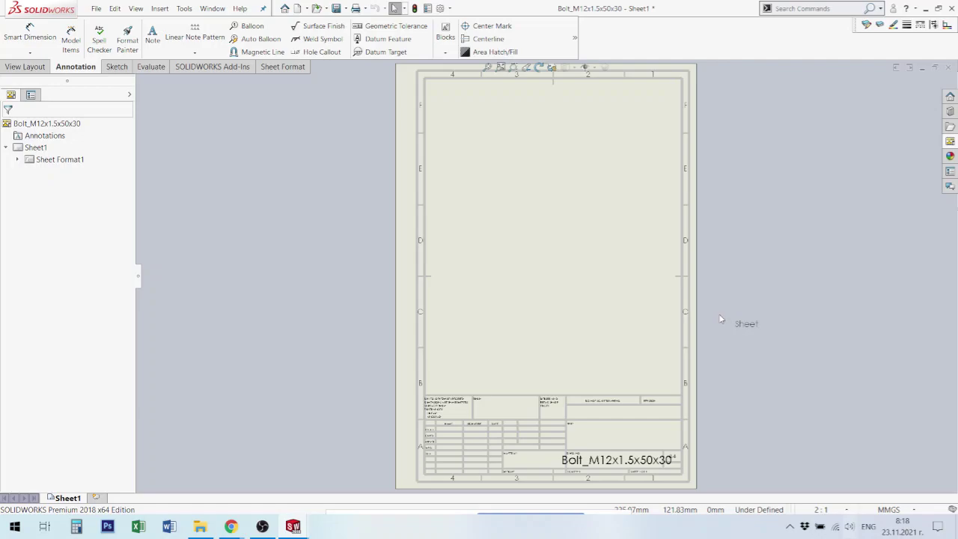
scroll(547, 277, "up", 1)
scroll(577, 240, "down", 1)
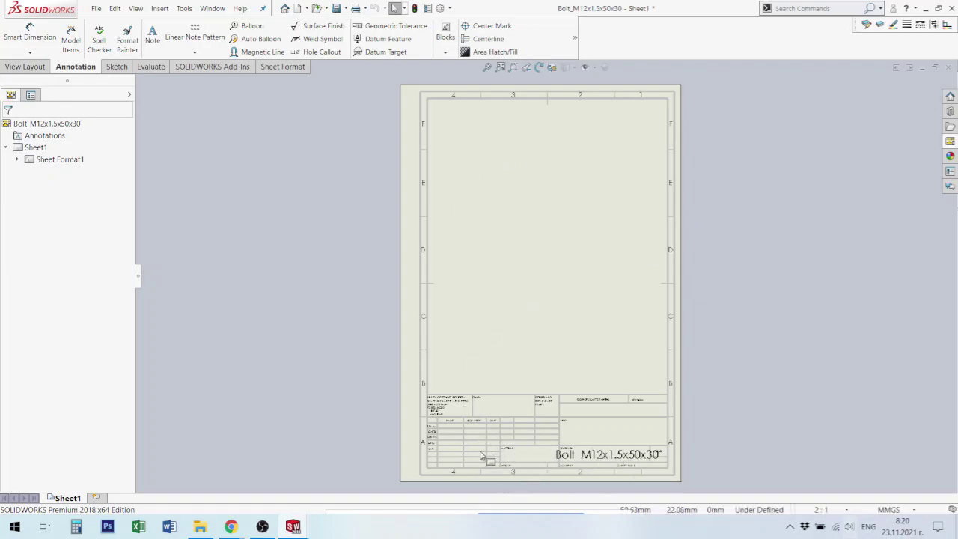
scroll(518, 458, "down", 2)
scroll(522, 391, "down", 1)
scroll(569, 438, "down", 1)
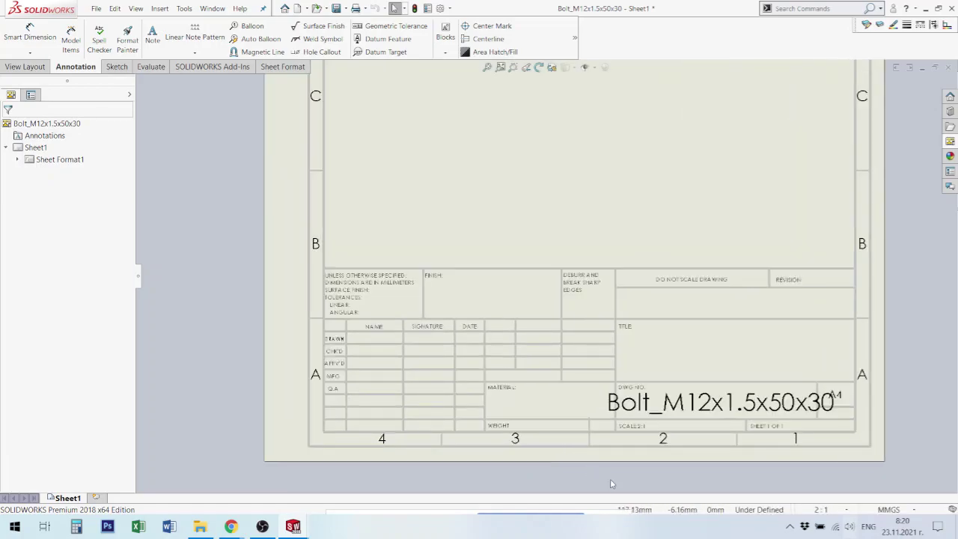
scroll(611, 479, "down", 1)
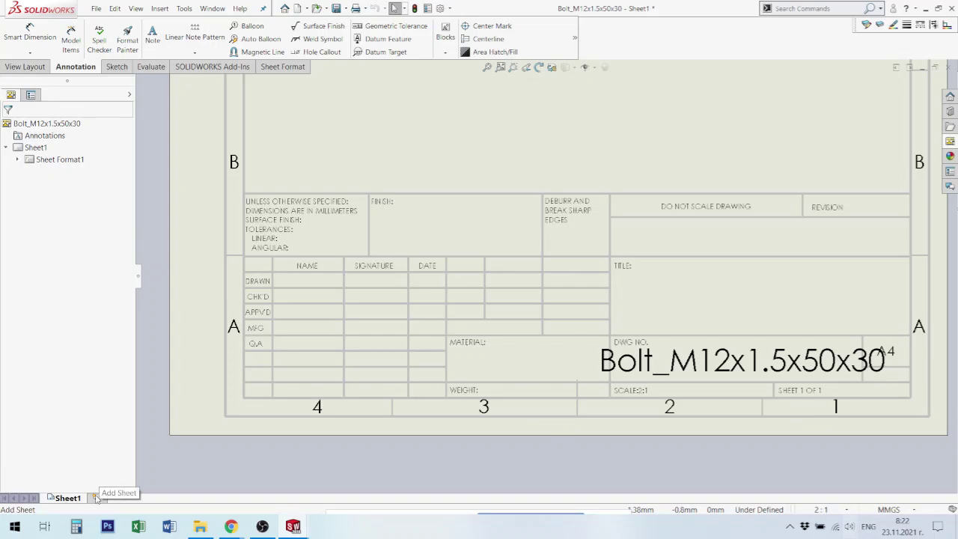
left_click(96, 497)
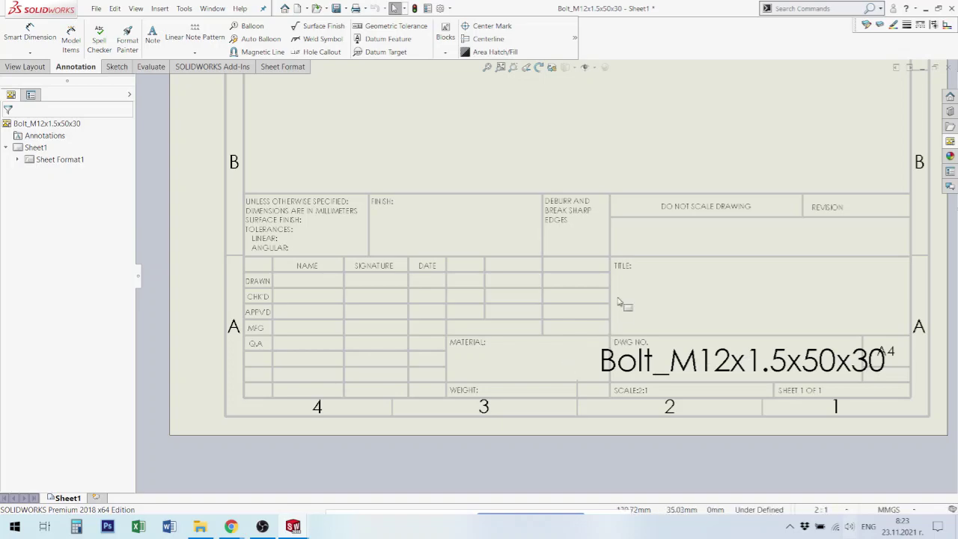
Zoom to fit the whole A4 sheet, border and Bolt_M12x1.5x50x30 title block into view
scroll(616, 270, "up", 1)
scroll(631, 183, "up", 1)
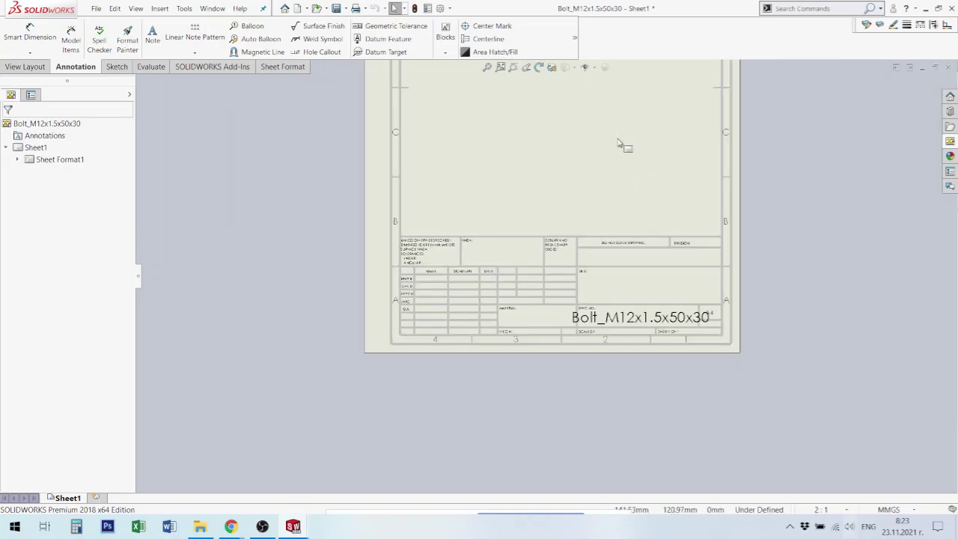
scroll(621, 147, "down", 1)
scroll(605, 164, "up", 2)
scroll(600, 164, "down", 1)
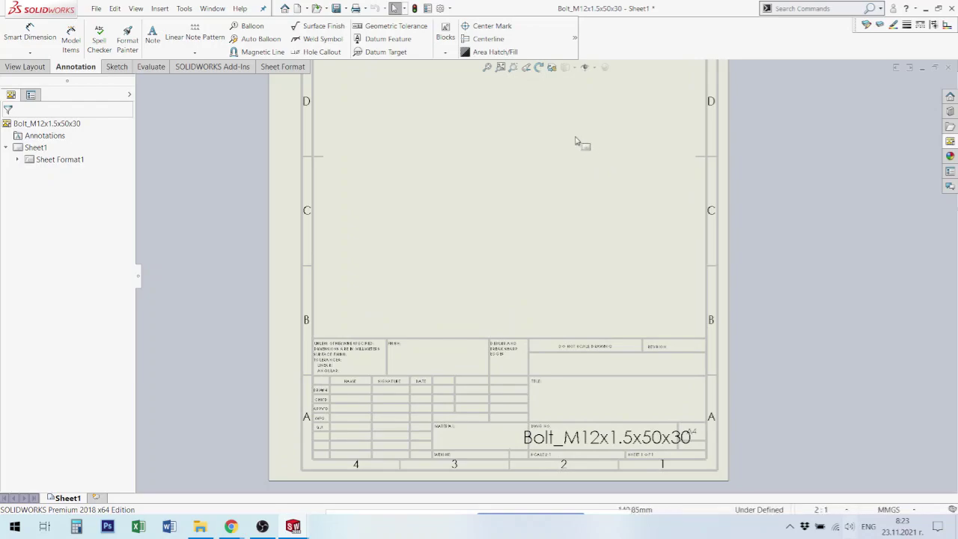
left_click(488, 68)
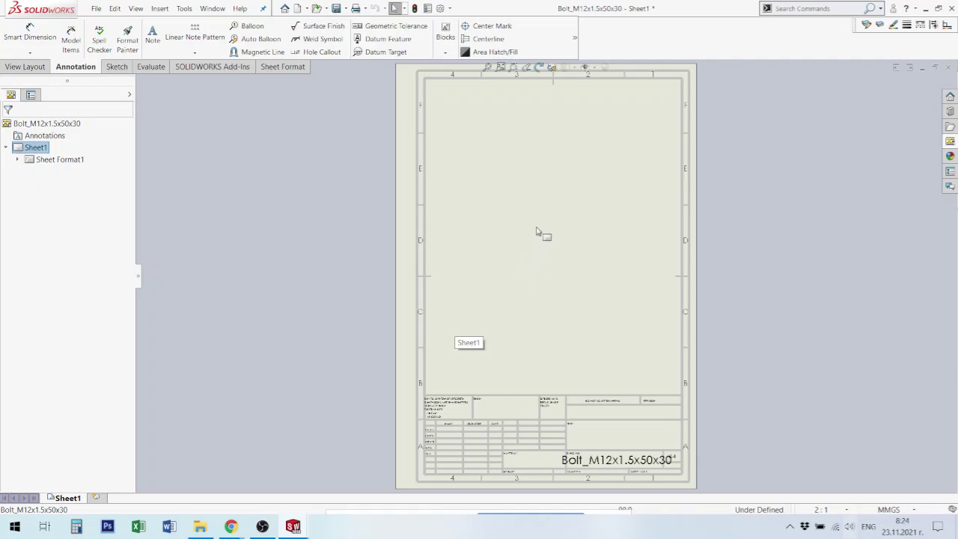
Open Sheet1's Properties from its right-click menu and select First angle projection
right_click(560, 222)
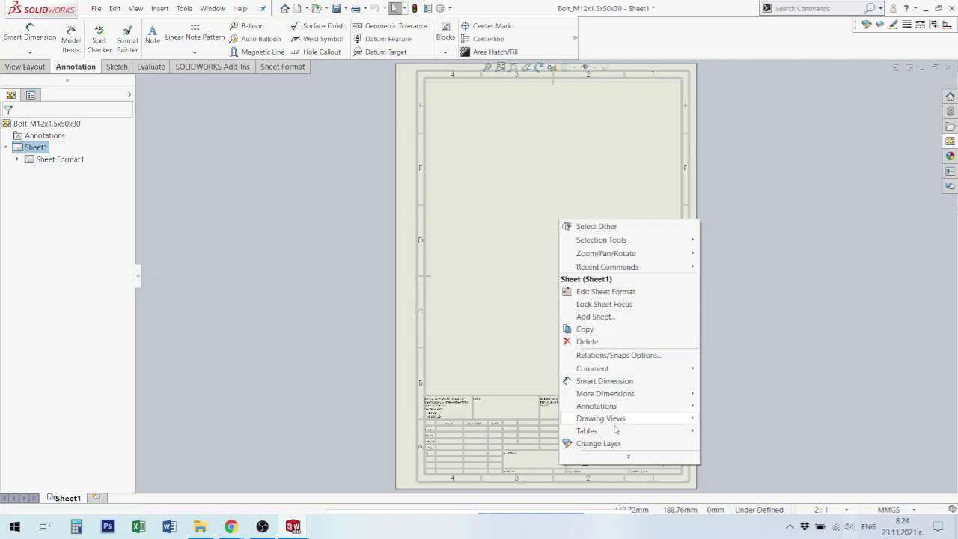
left_click(636, 463)
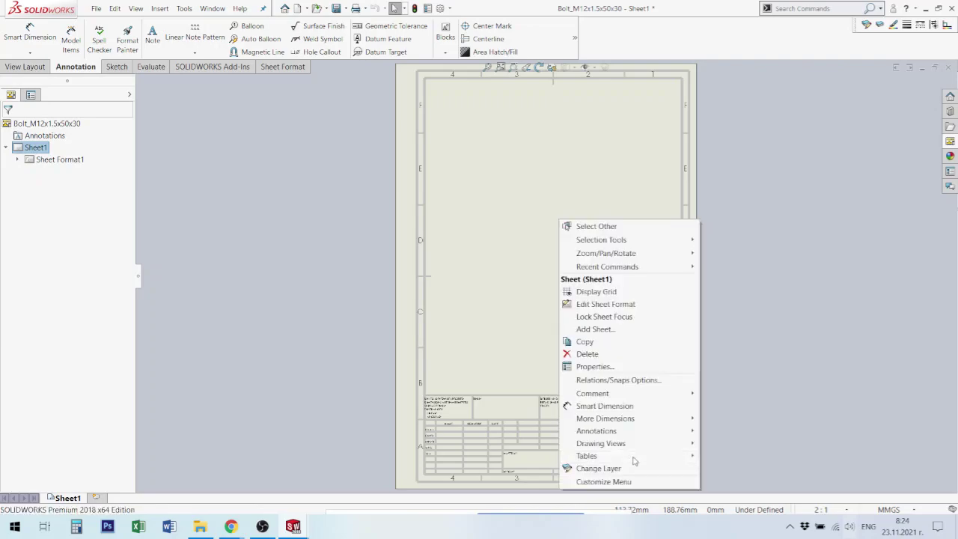
left_click(601, 367)
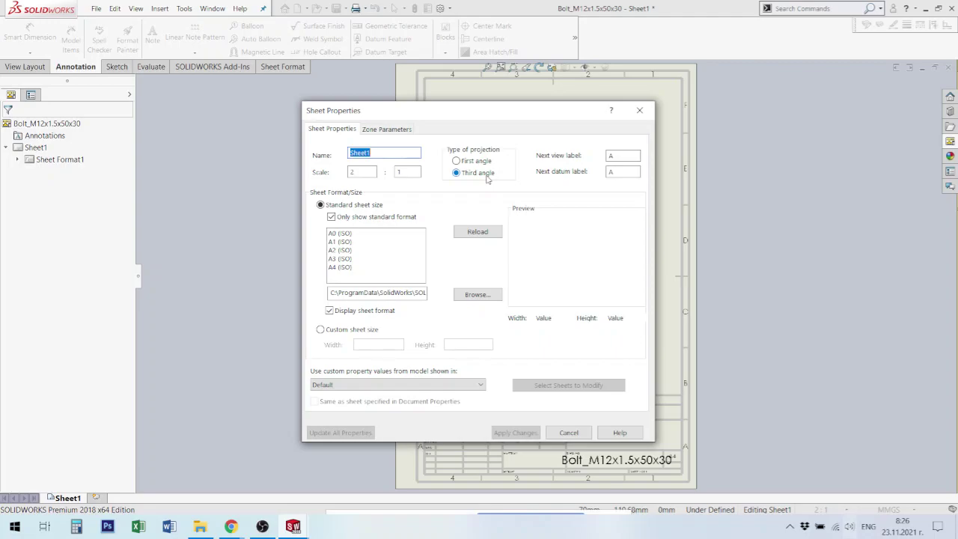
left_click(456, 160)
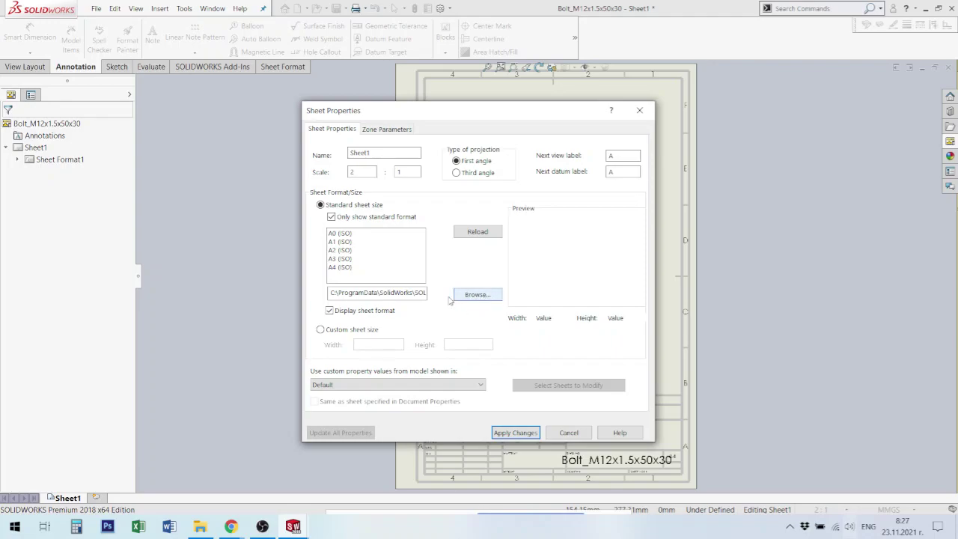
Browse for another sheet format file and choose the a4 - BDS format
left_click_drag(330, 293, 453, 301)
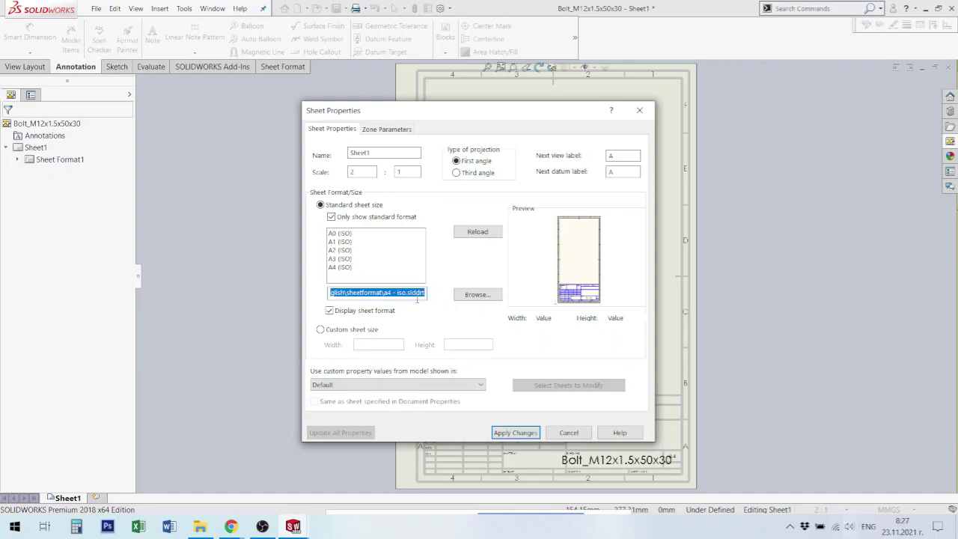
left_click(485, 296)
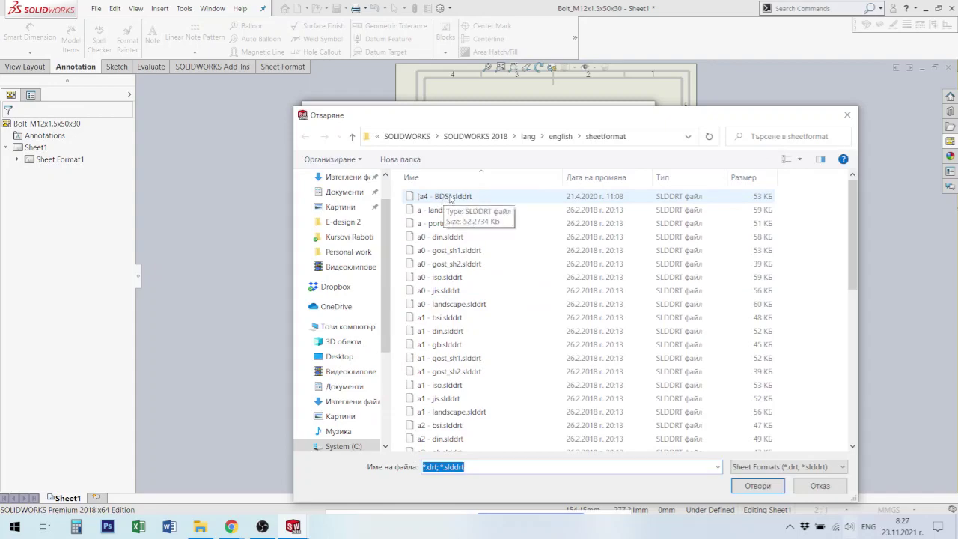
double_click(450, 197)
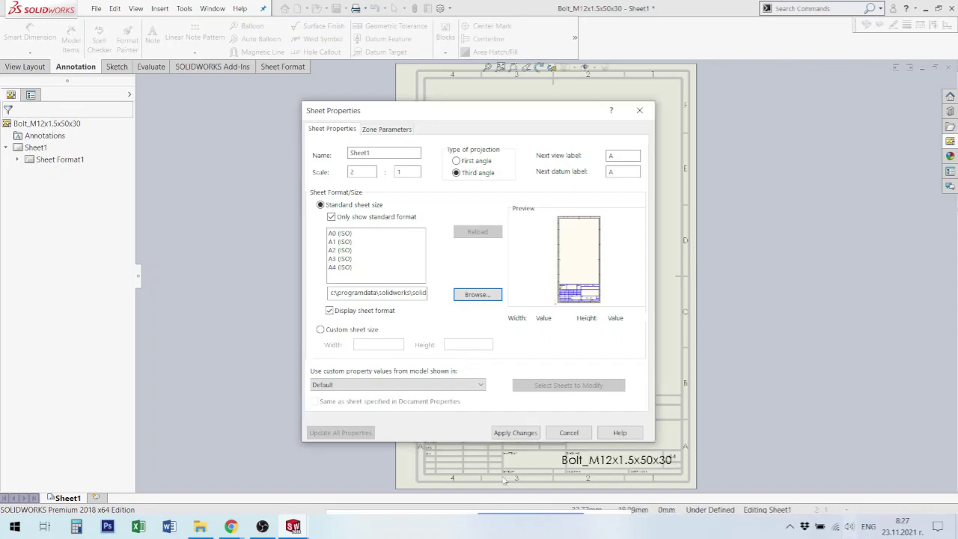
left_click(522, 435)
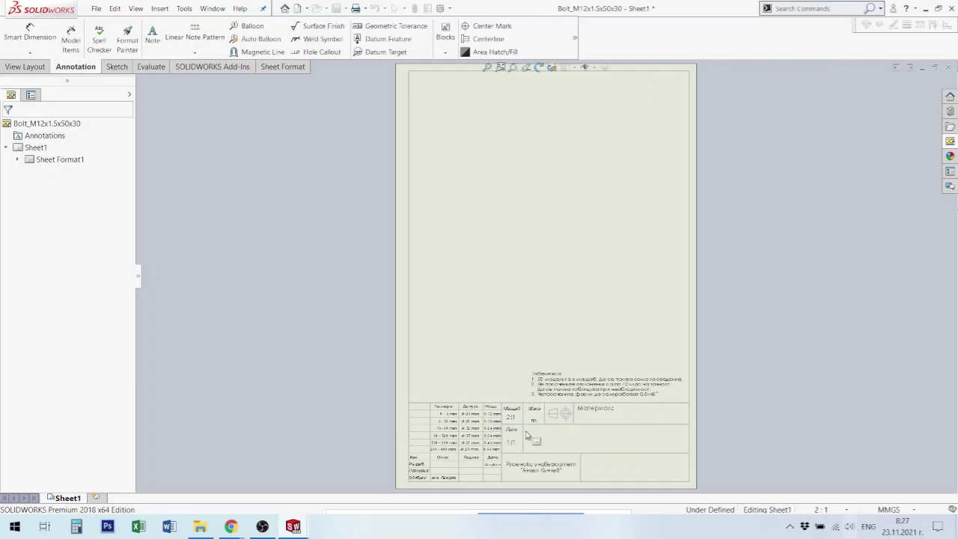
scroll(620, 439, "down", 1)
scroll(629, 441, "down", 1)
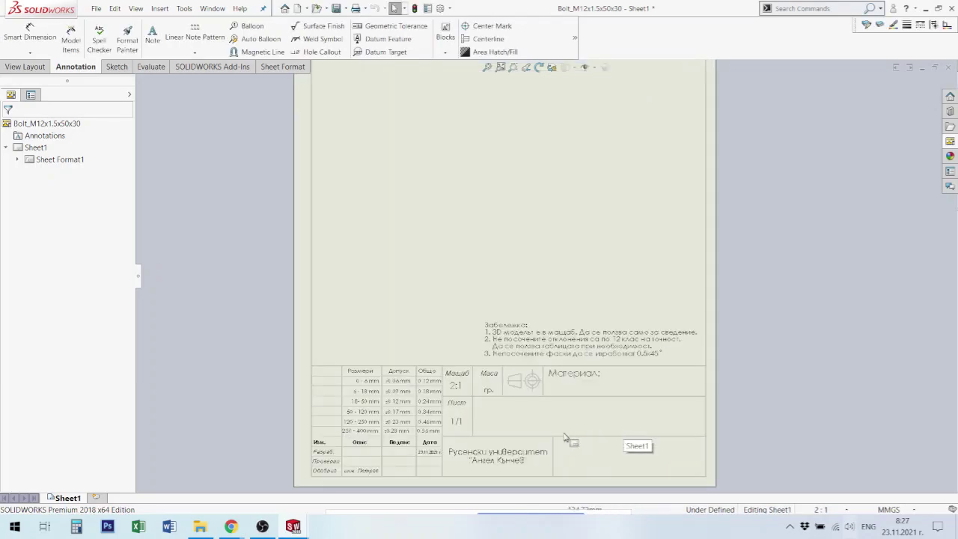
scroll(561, 440, "up", 1)
scroll(696, 341, "up", 1)
scroll(689, 339, "down", 1)
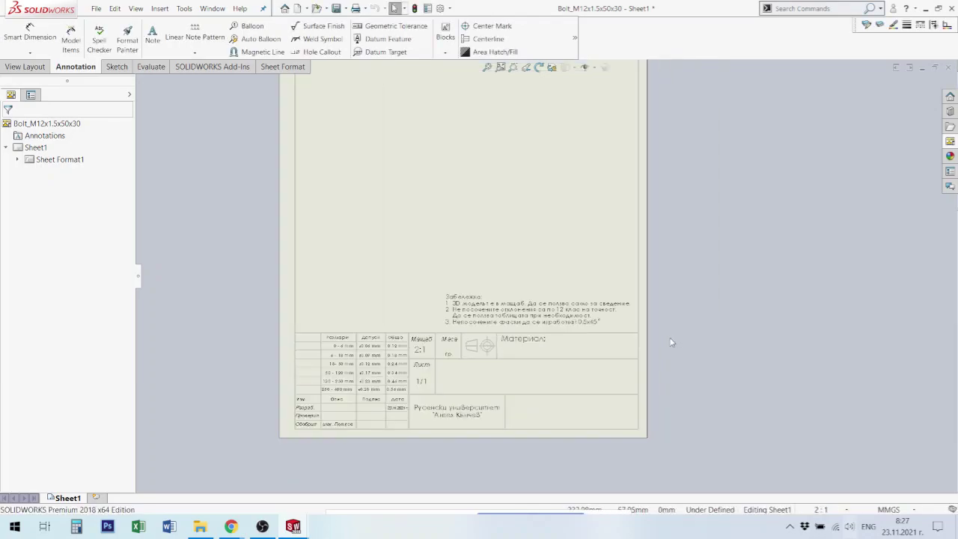
scroll(644, 351, "down", 1)
scroll(625, 449, "down", 1)
scroll(333, 390, "up", 3)
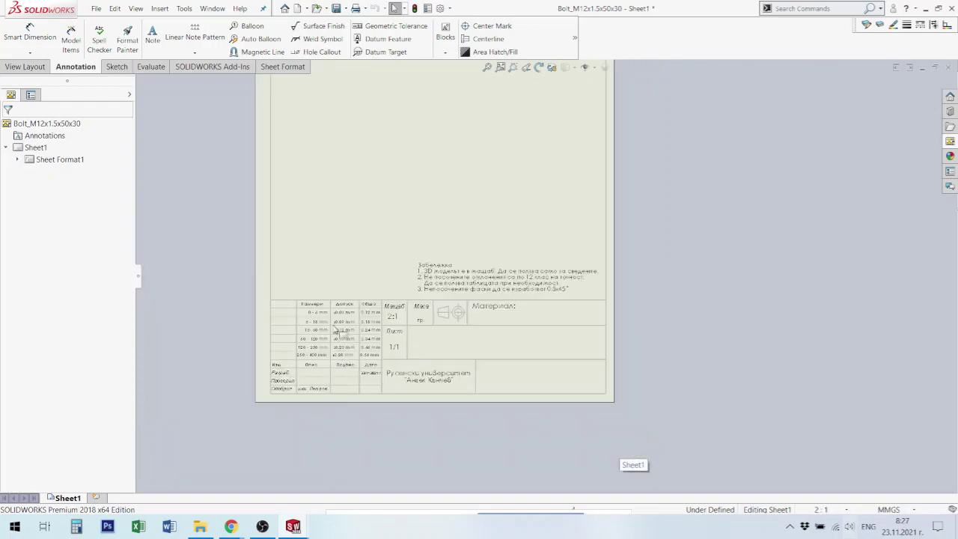
scroll(427, 240, "up", 1)
scroll(479, 161, "up", 1)
scroll(541, 188, "down", 1)
scroll(624, 317, "down", 1)
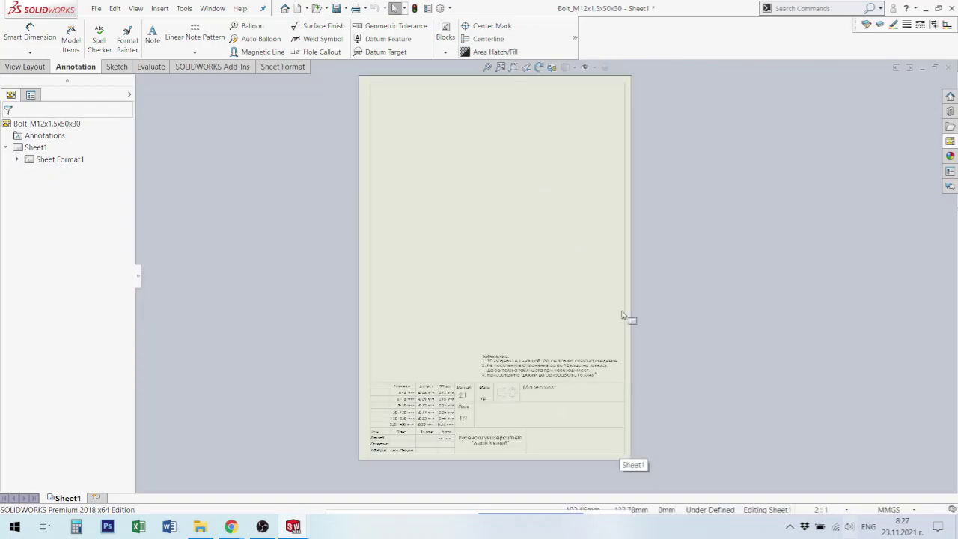
scroll(629, 320, "down", 1)
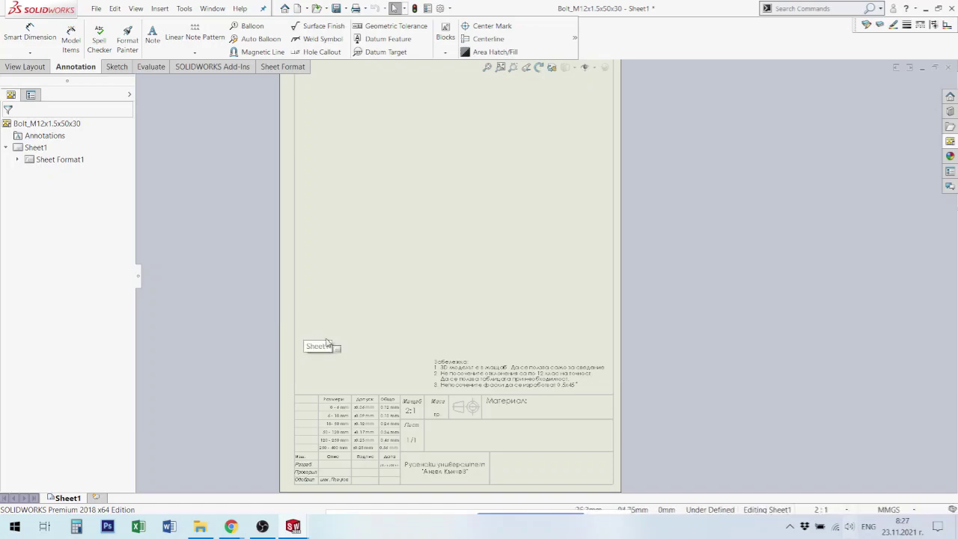
scroll(417, 310, "up", 3)
scroll(710, 259, "down", 2)
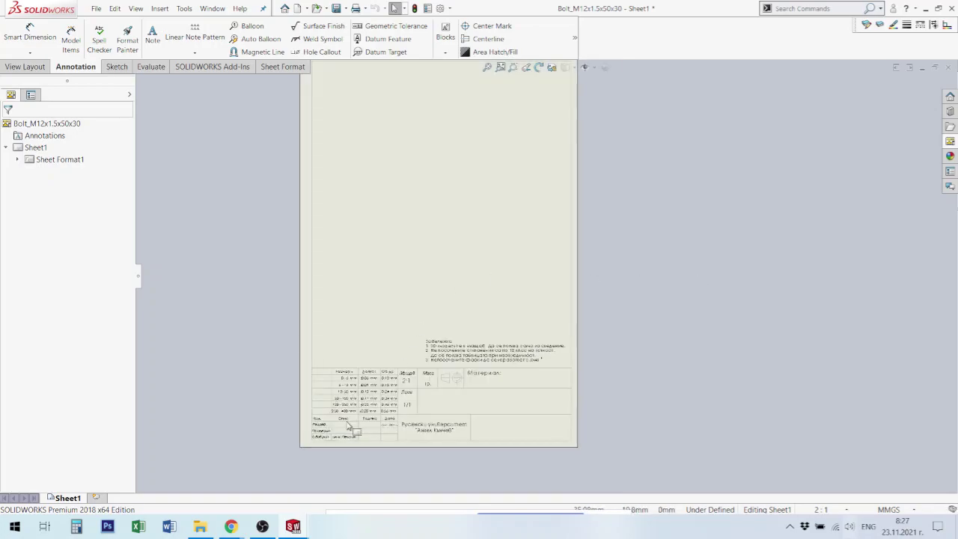
scroll(359, 383, "down", 1)
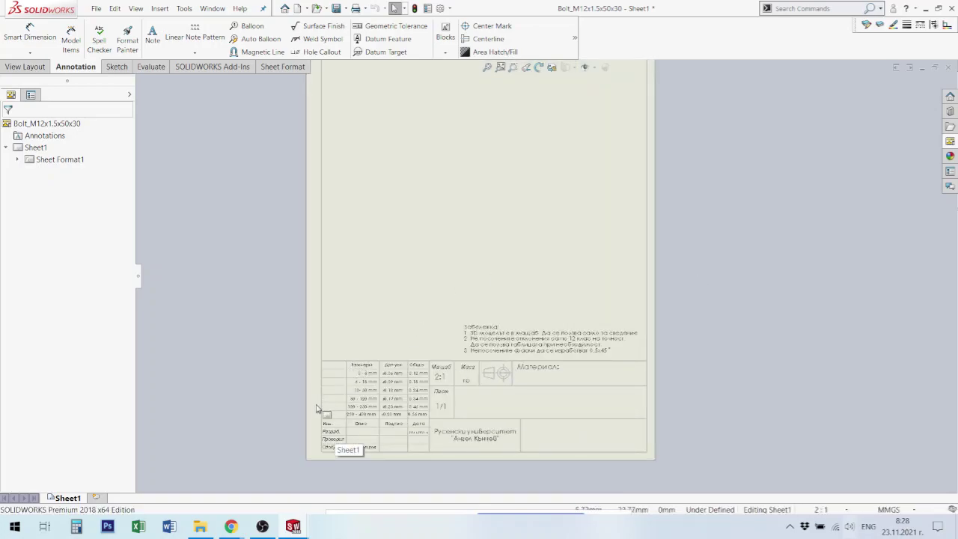
scroll(516, 289, "down", 1)
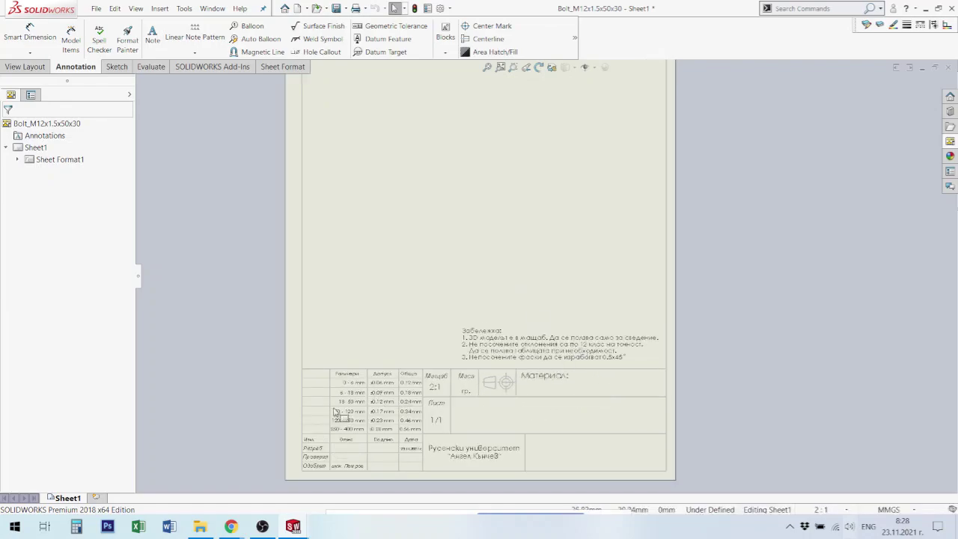
scroll(389, 427, "down", 1)
scroll(424, 435, "down", 1)
scroll(423, 433, "down", 1)
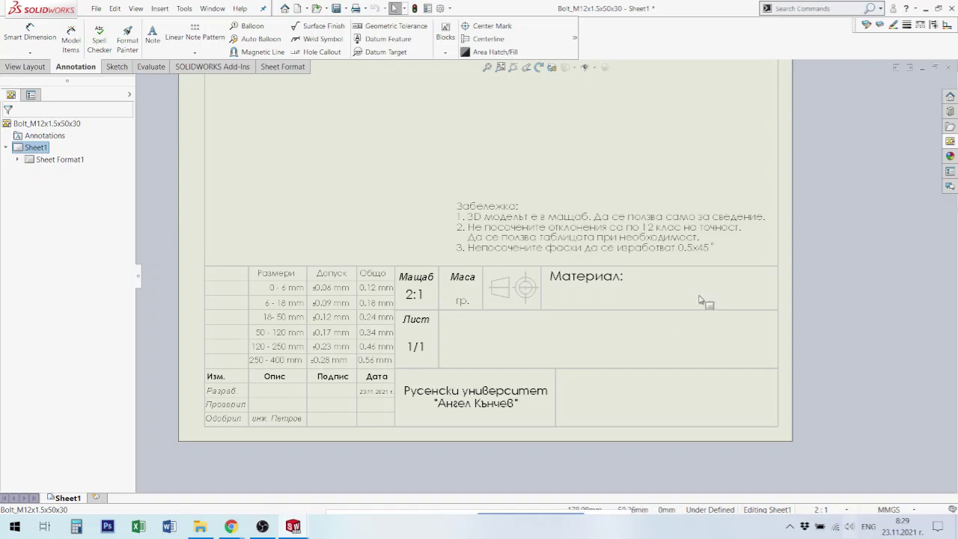
Zoom out to fit the whole A4 sheet and bring up its right-click menu on an empty area
scroll(533, 244, "up", 2)
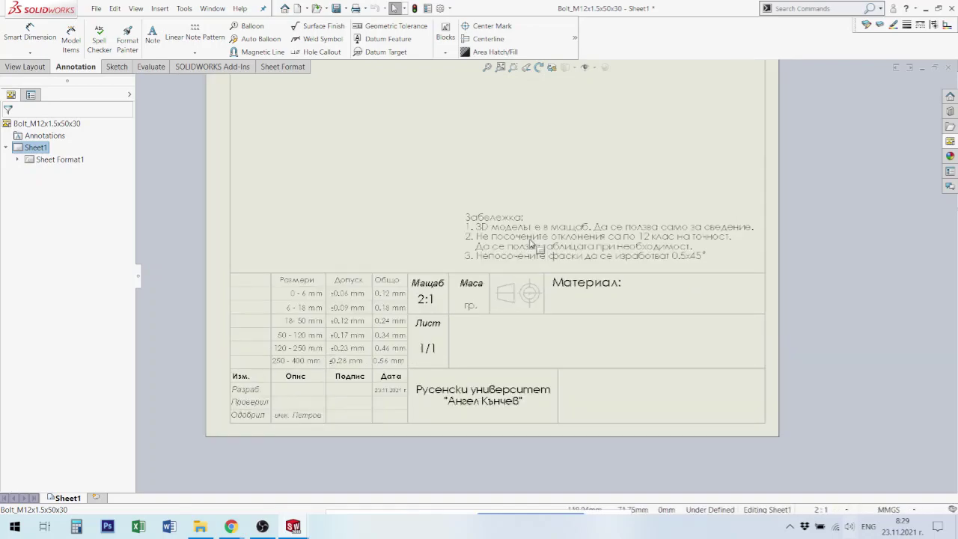
scroll(534, 201, "up", 3)
scroll(541, 135, "down", 2)
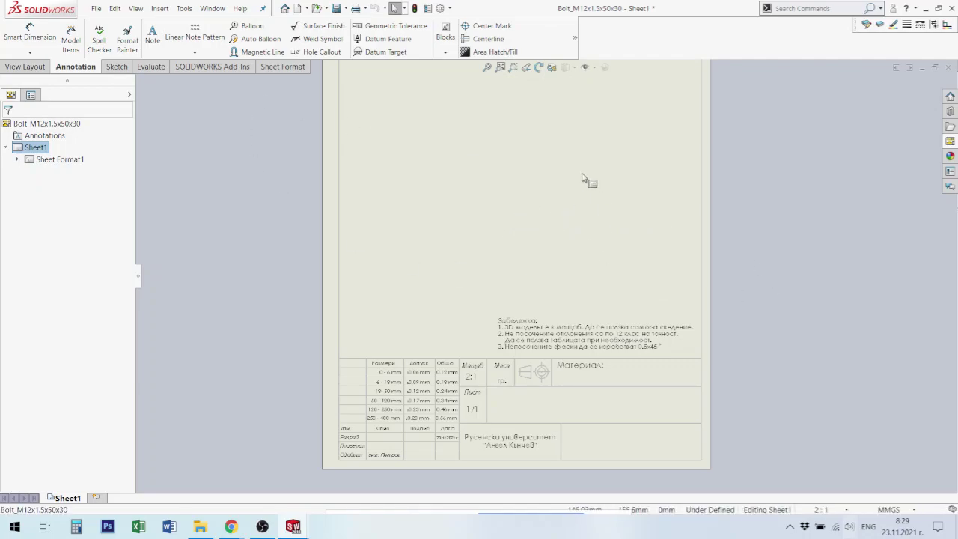
scroll(586, 181, "up", 2)
scroll(583, 162, "up", 2)
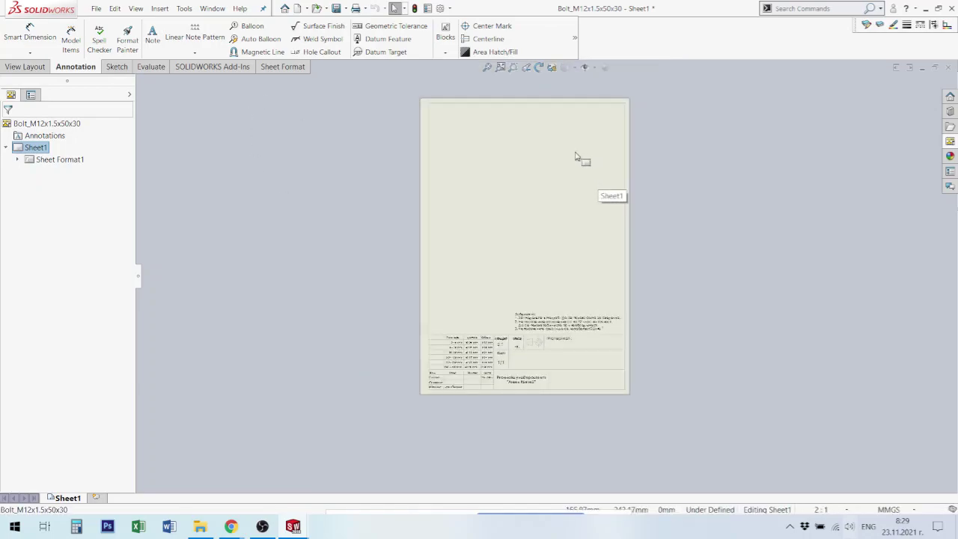
scroll(575, 156, "down", 2)
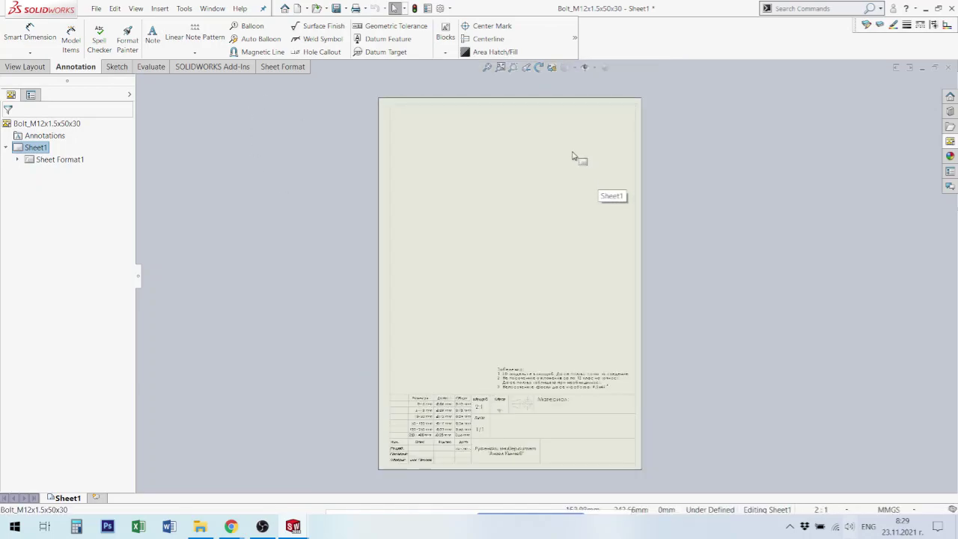
right_click(519, 263)
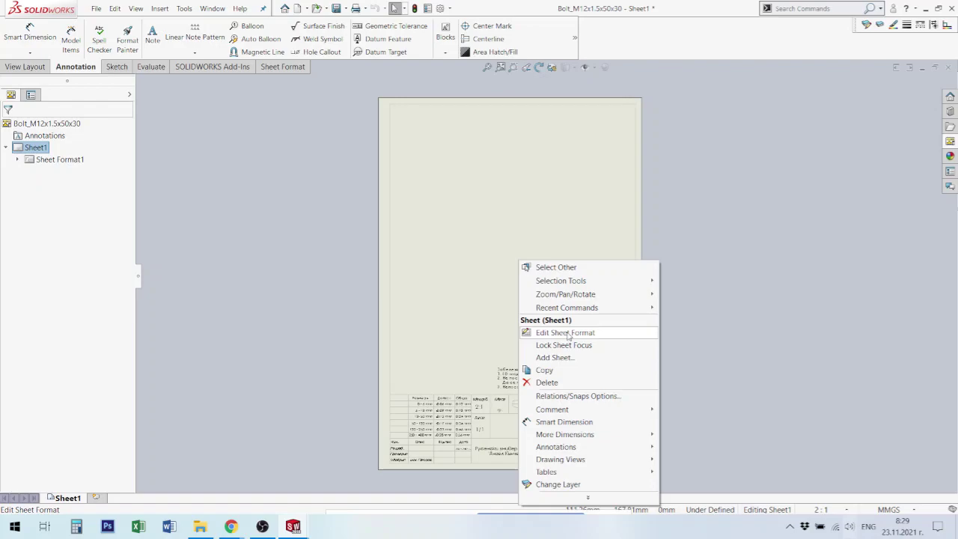
Choose Edit Sheet Format and zoom in on the title block's property links
left_click(573, 334)
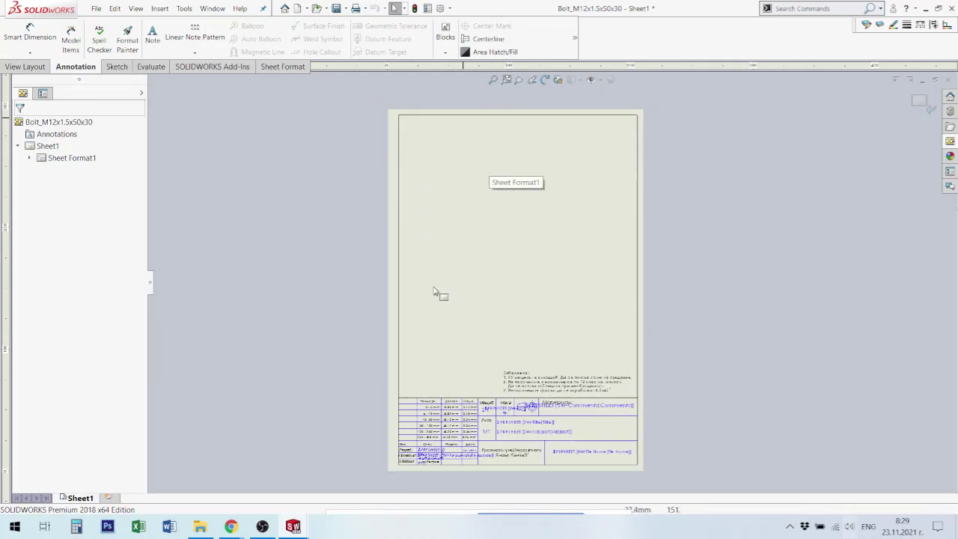
scroll(584, 468, "down", 2)
scroll(569, 419, "down", 1)
scroll(547, 337, "up", 3)
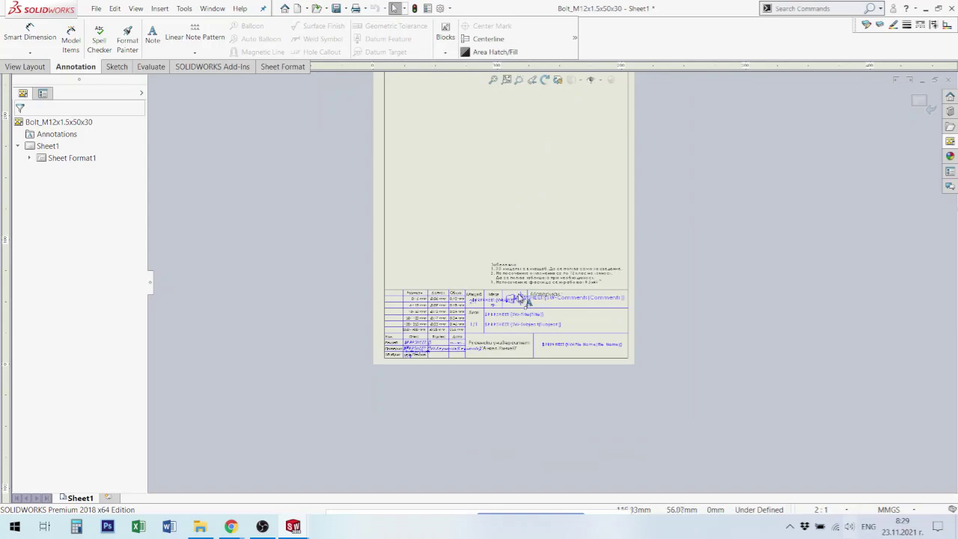
scroll(531, 255, "down", 3)
scroll(531, 256, "down", 1)
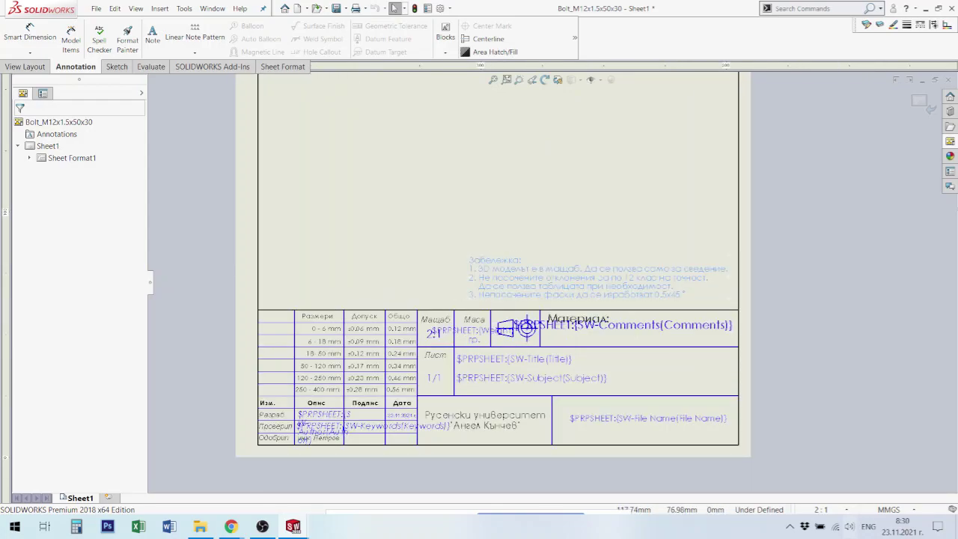
Open the Забележка note in the Note PropertyManager and zoom in to read its lines
double_click(532, 277)
scroll(524, 285, "down", 1)
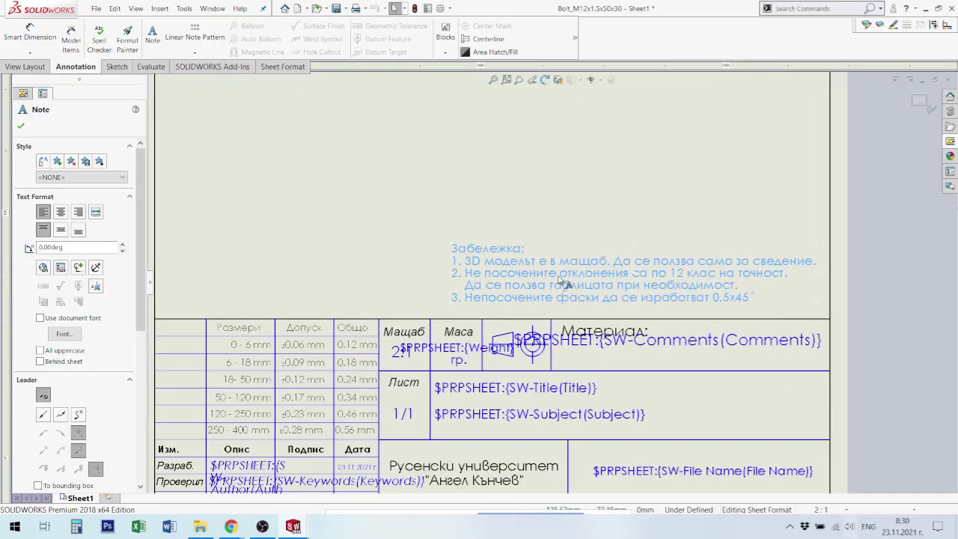
scroll(573, 277, "down", 1)
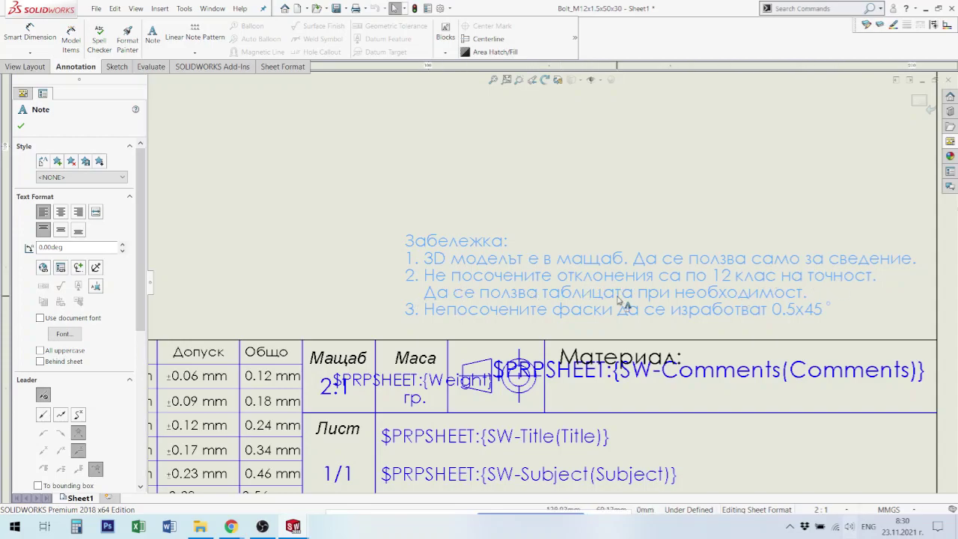
scroll(552, 283, "up", 2)
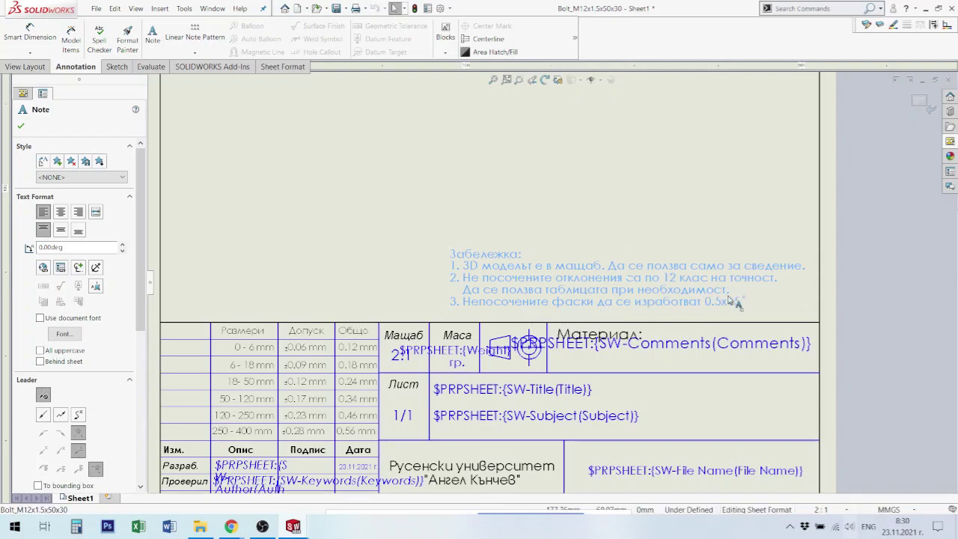
Change the note's chamfer value from 0.5x45° to 0.2x45°
double_click(719, 303)
type("2")
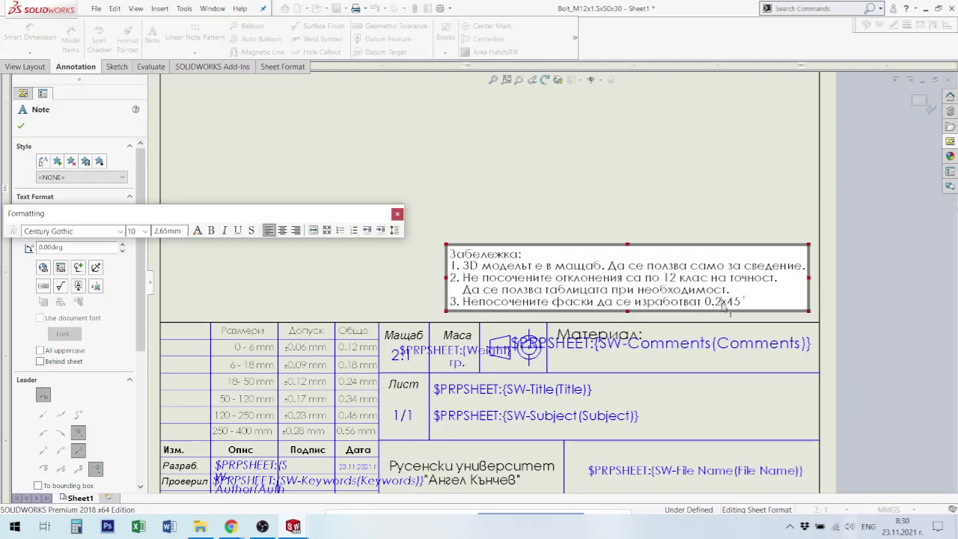
left_click(714, 217)
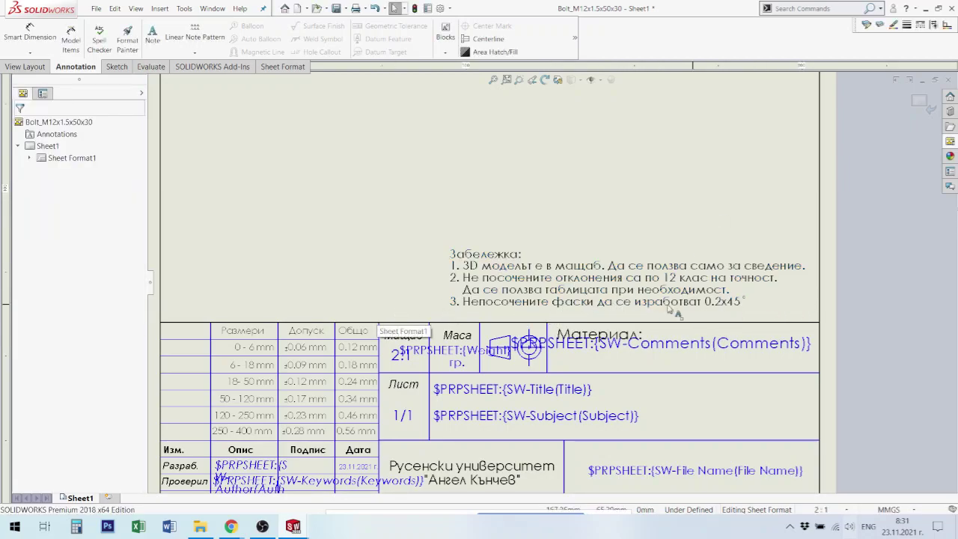
left_click(595, 309)
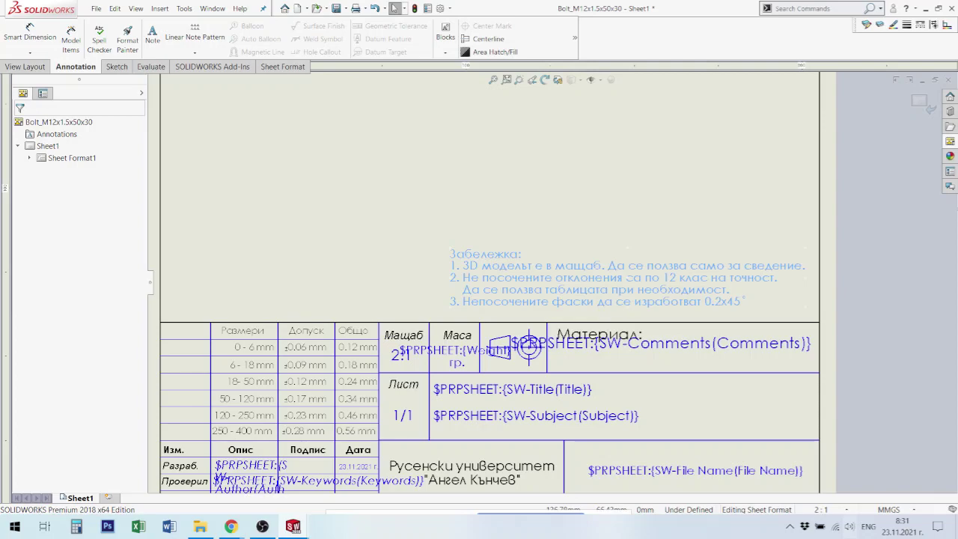
Move 'и закръгления' after '0.2x45°' in line 3 and append 'с R 0.2 mm'
double_click(598, 307)
left_click(597, 307)
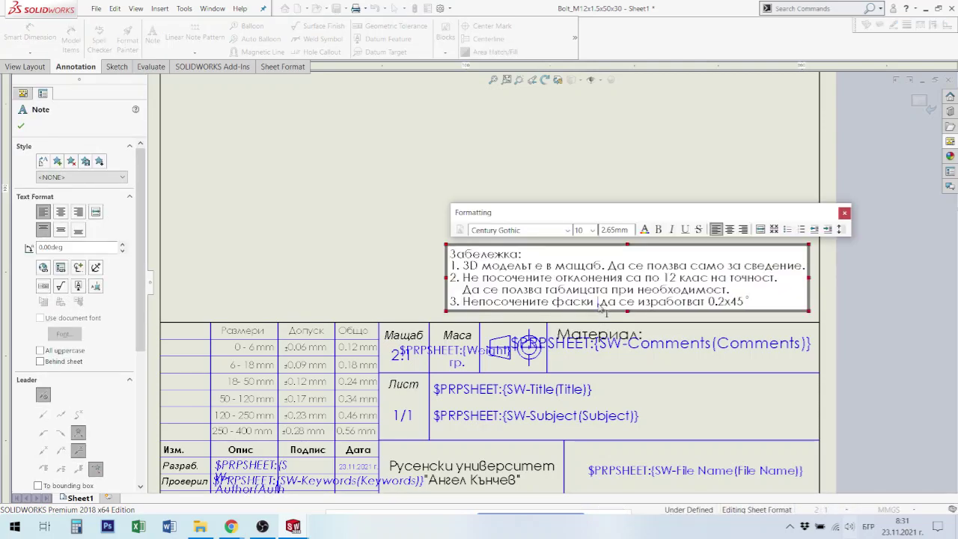
type("и за")
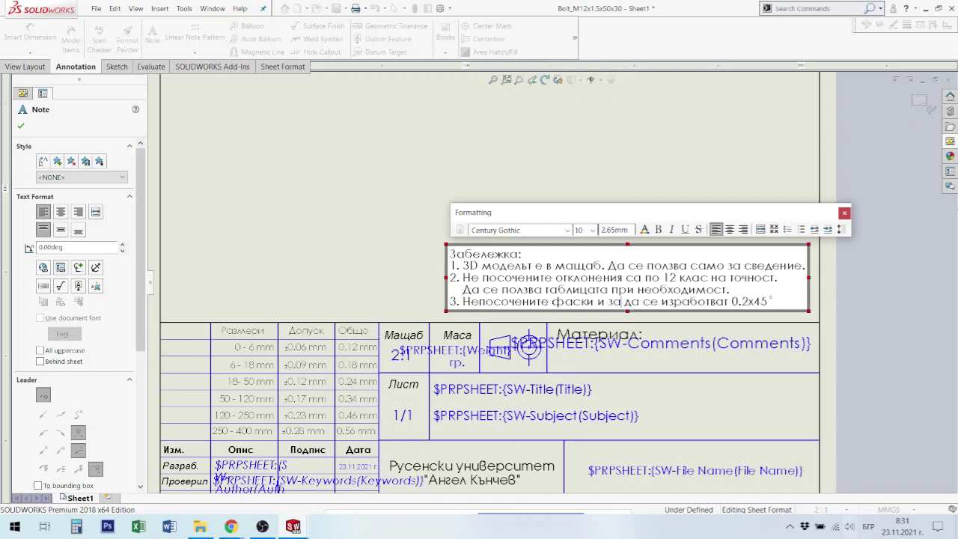
type("крьг")
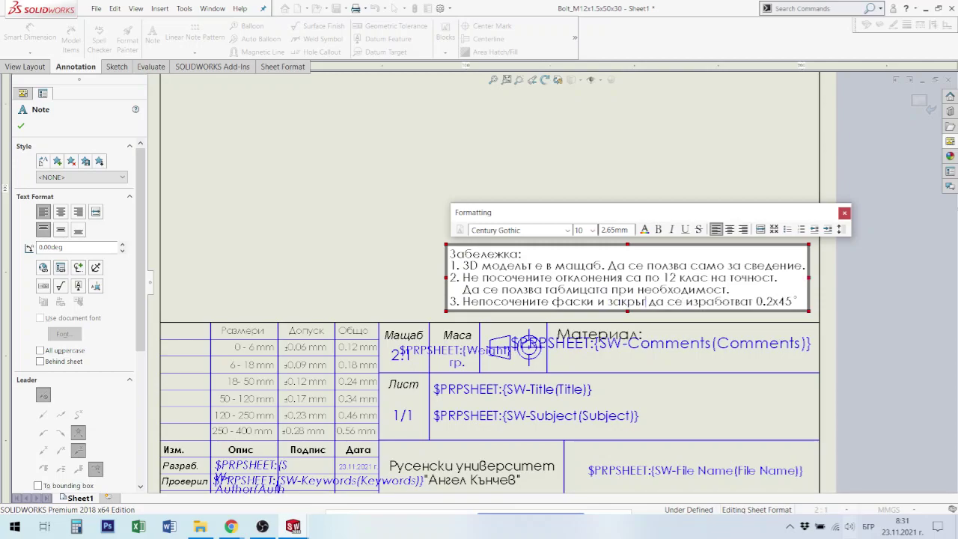
type("ления")
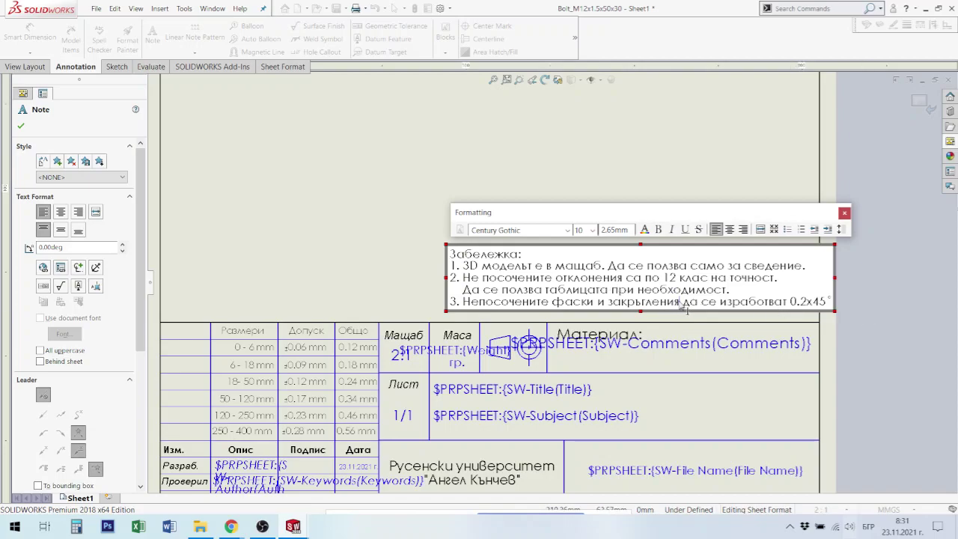
left_click_drag(681, 303, 602, 307)
key("Delete")
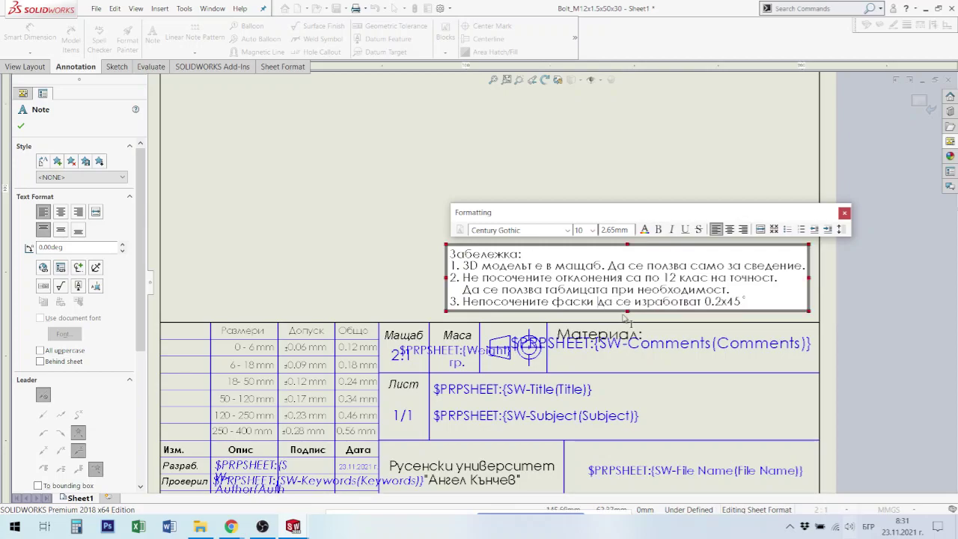
left_click(749, 301)
key("ctrl+z")
type("и закръгления")
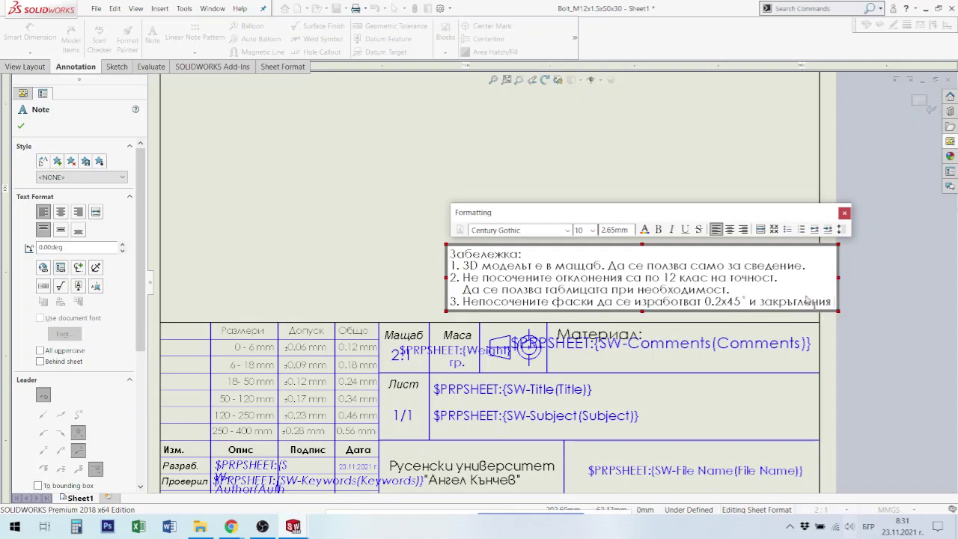
type(" с ")
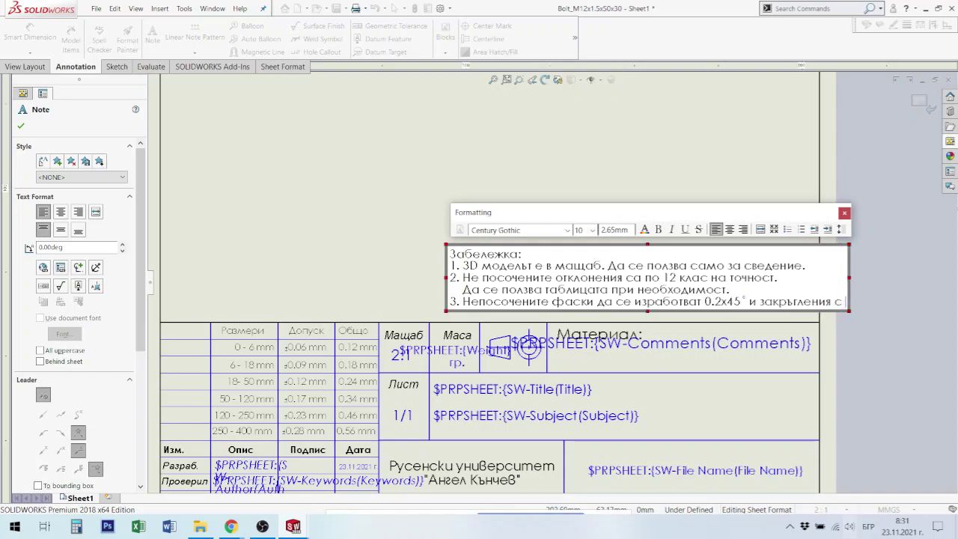
type("R")
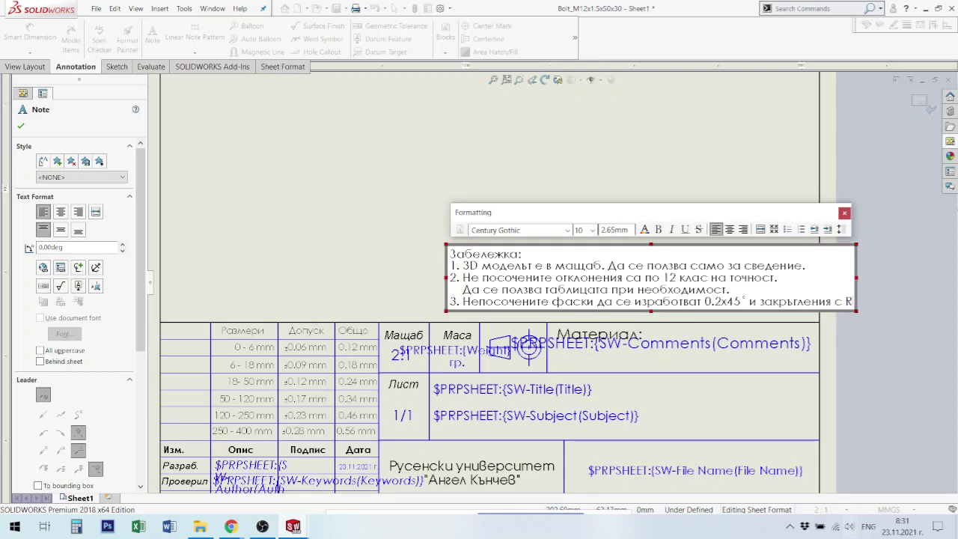
type(" 0.2 ")
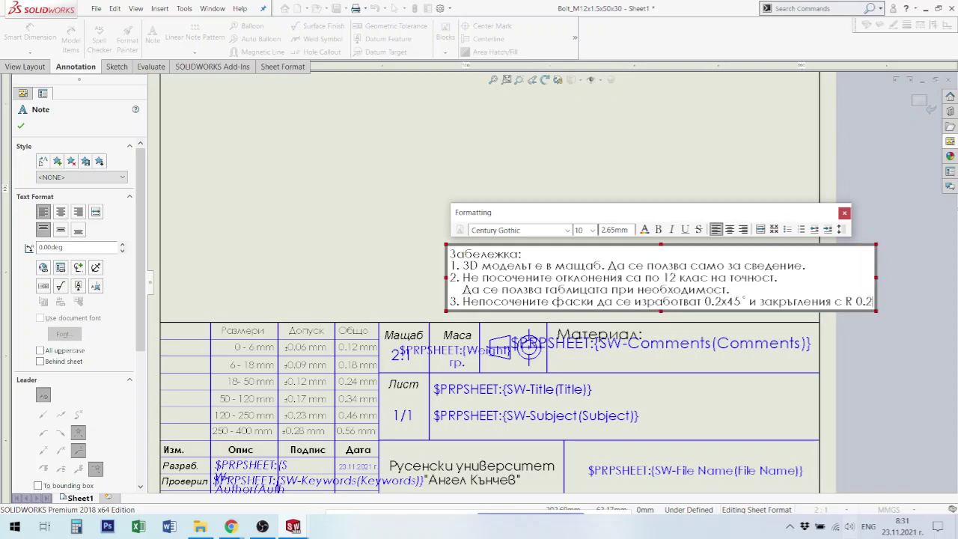
type("mm")
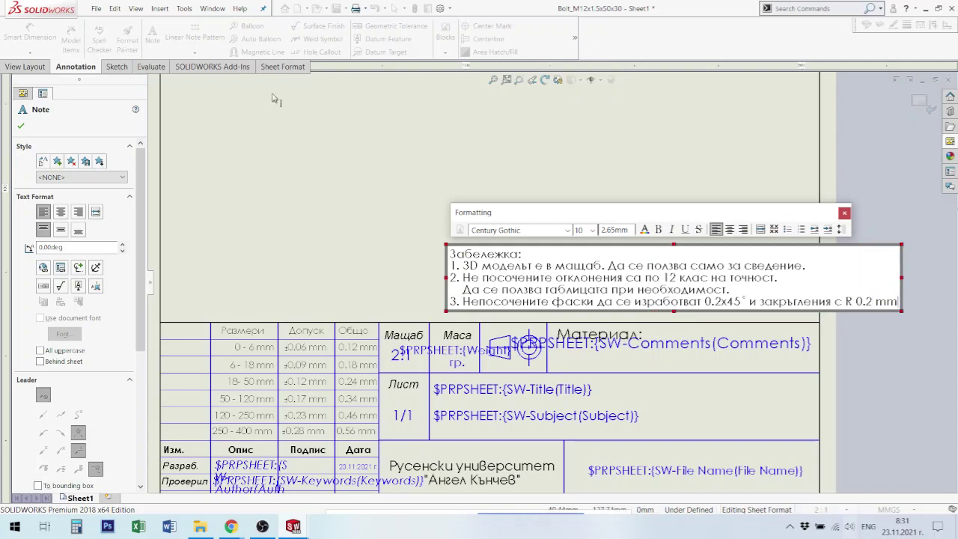
left_click(365, 150)
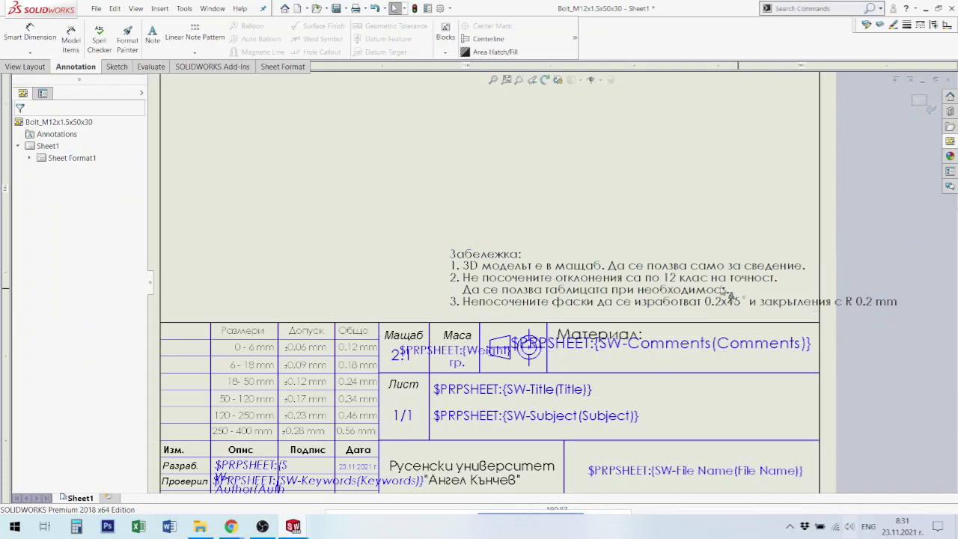
Drag the Забележка note block left inside the border and fit the sheet in view
mouse_move(661, 292)
left_mouse_down()
mouse_move(567, 290)
mouse_move(577, 294)
left_mouse_up()
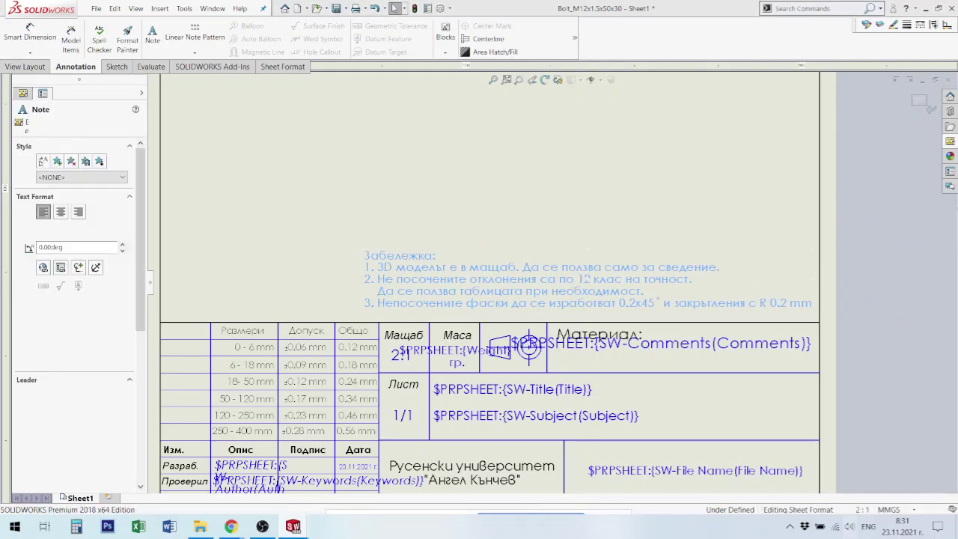
key("f")
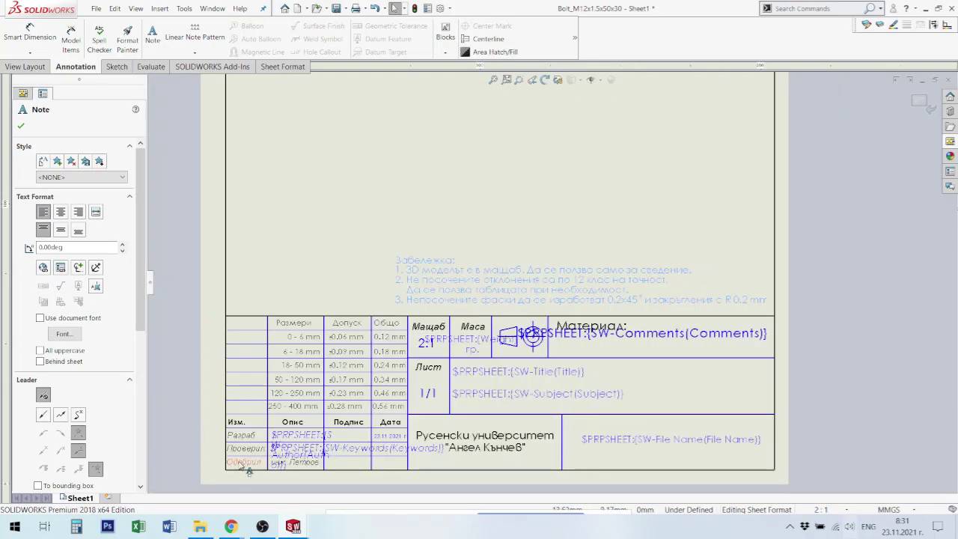
scroll(244, 464, "up", 1)
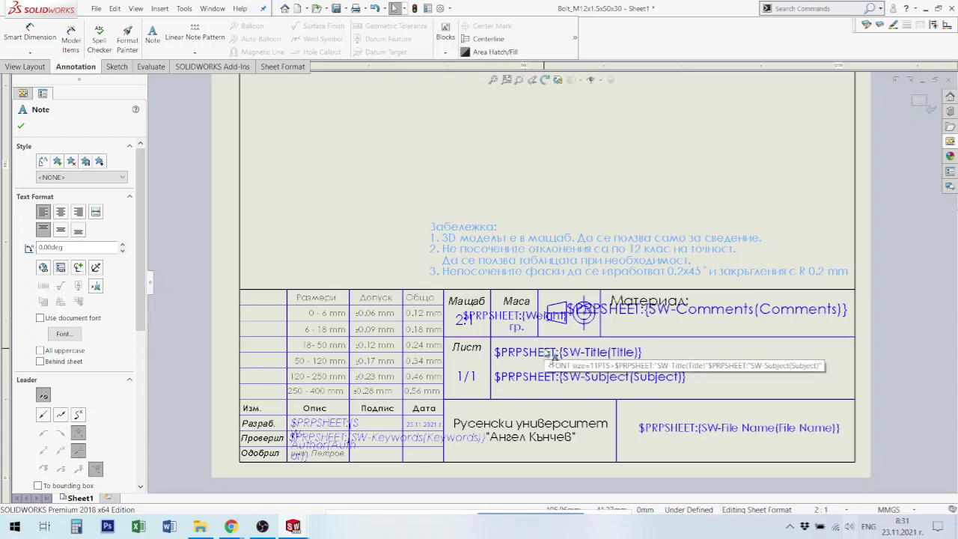
Check the formatting of the Title, Comments and File Name property notes in the title block
left_click(555, 357)
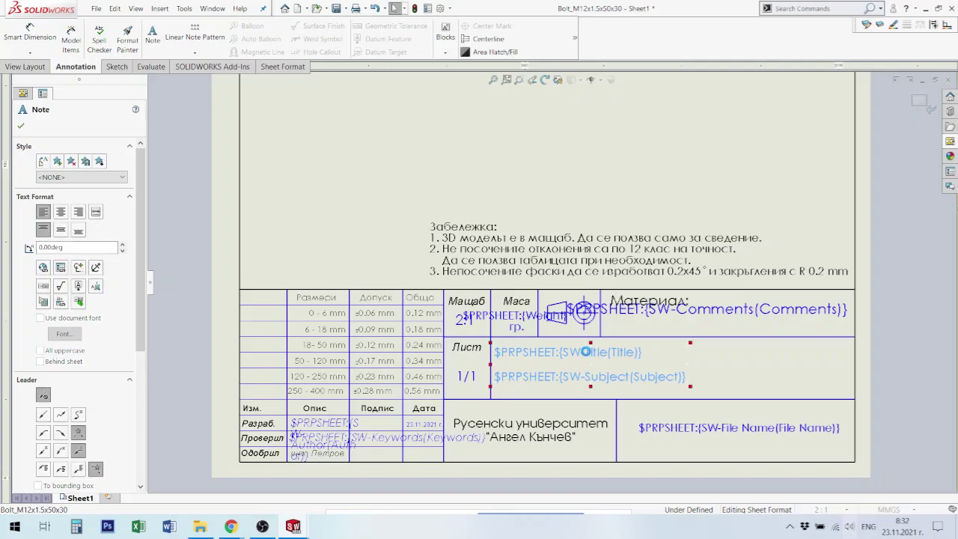
double_click(592, 358)
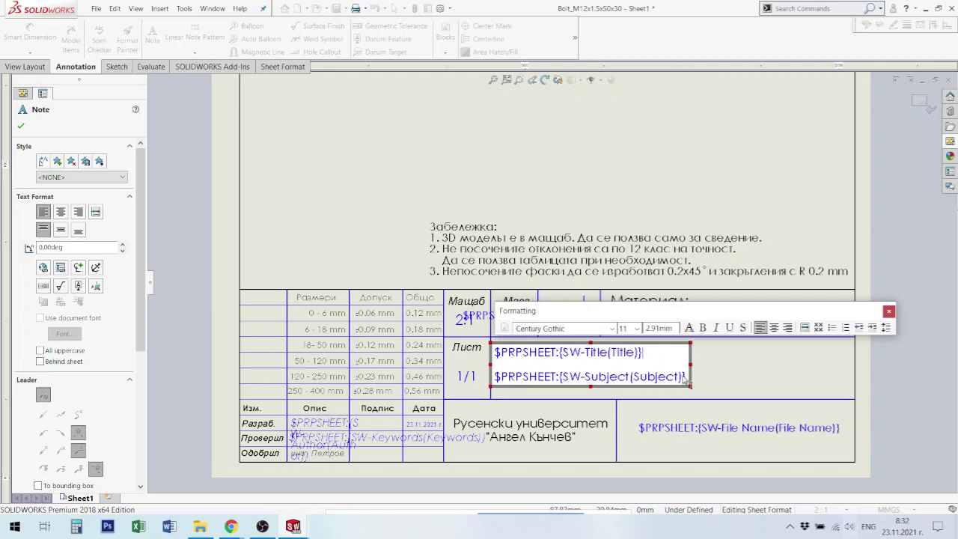
left_click(775, 390)
double_click(650, 301)
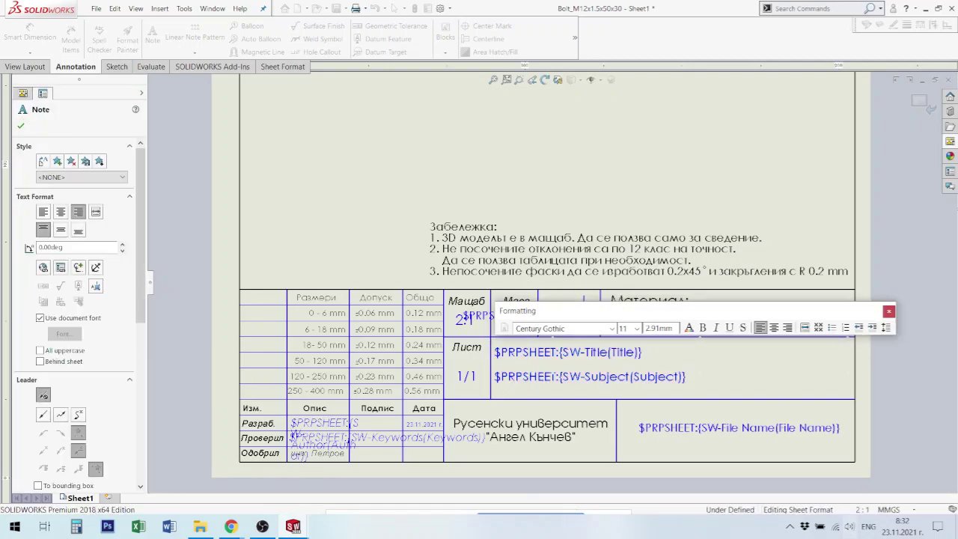
left_click(694, 433)
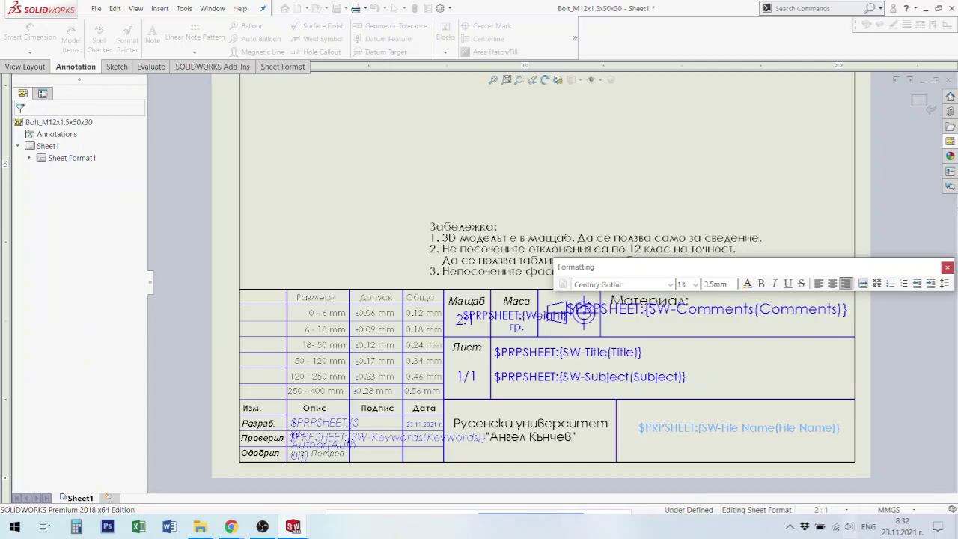
left_click(695, 435)
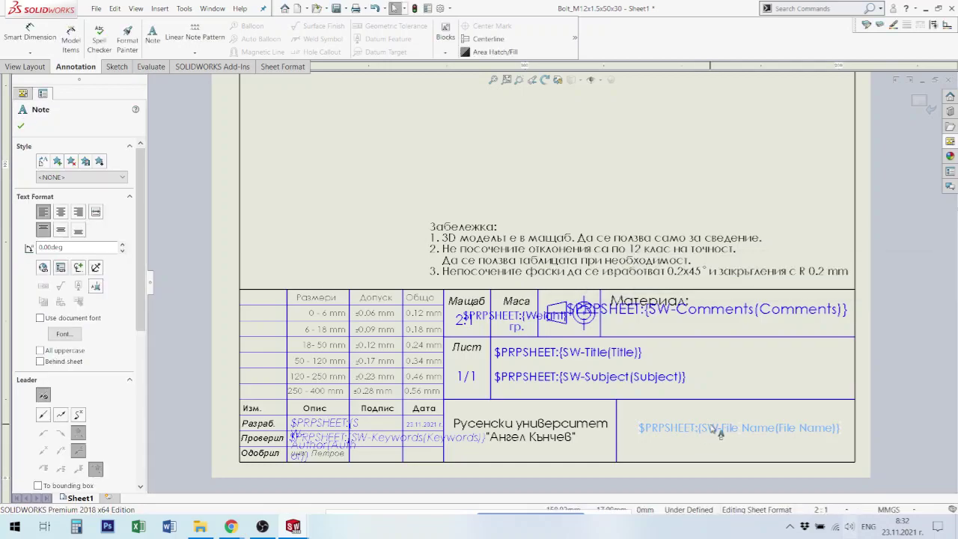
double_click(717, 430)
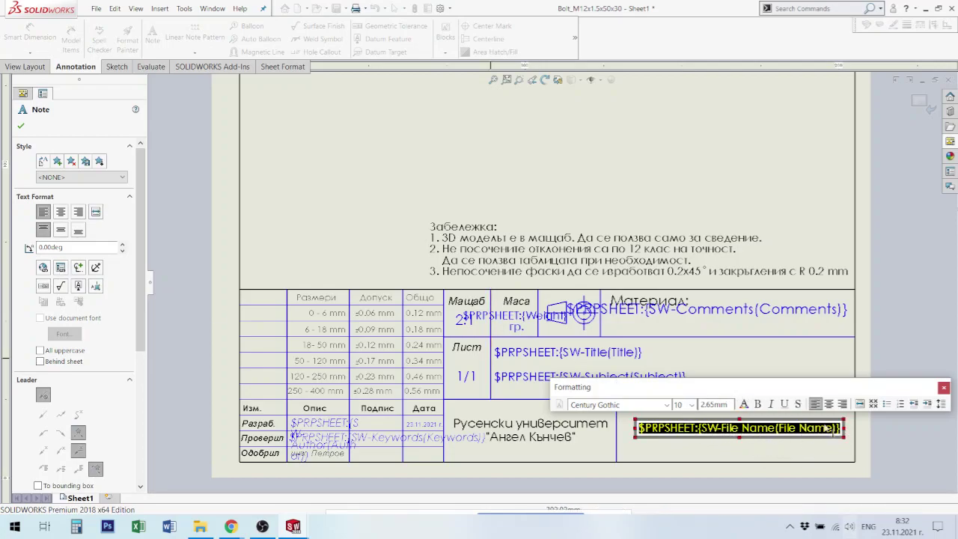
left_click(554, 198)
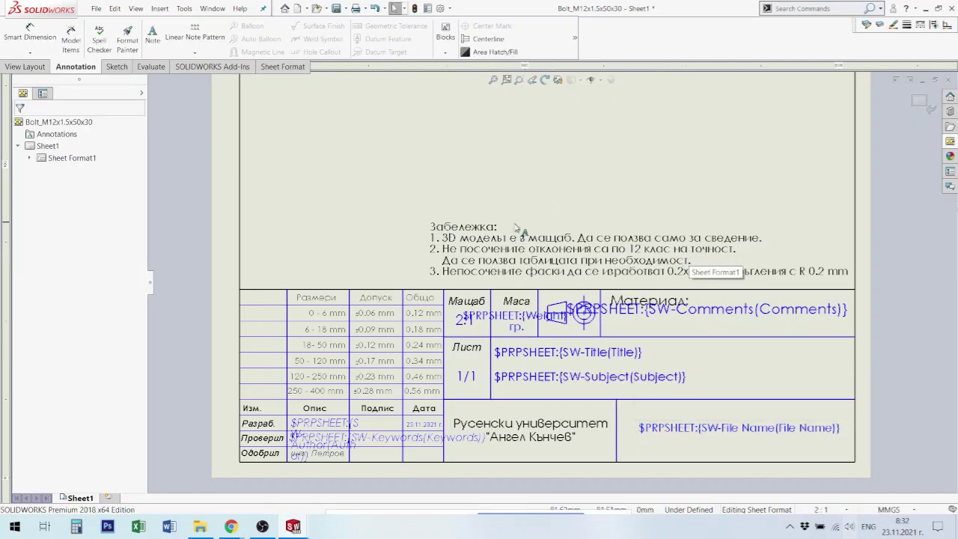
Use File > Save Sheet Format to overwrite [a4 - bds].slddrt, confirming with Да
scroll(567, 208, "up", 3)
scroll(596, 183, "up", 1)
scroll(597, 180, "up", 2)
scroll(575, 181, "down", 2)
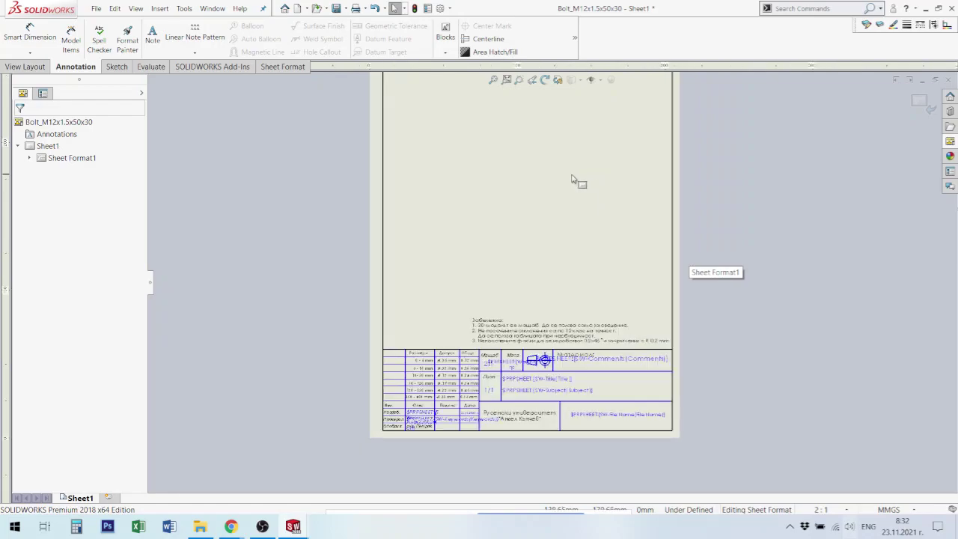
scroll(567, 183, "down", 1)
scroll(554, 247, "up", 2)
scroll(548, 278, "down", 1)
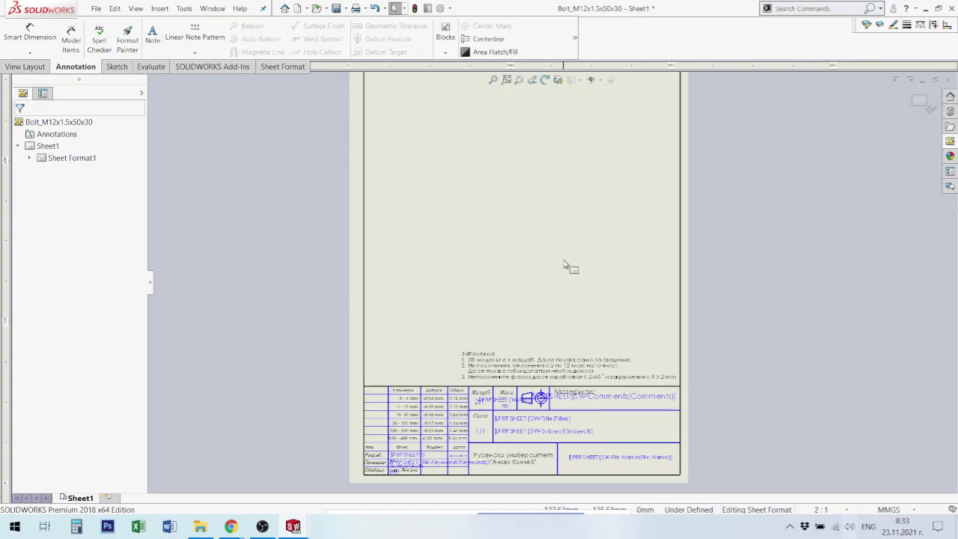
left_click(96, 8)
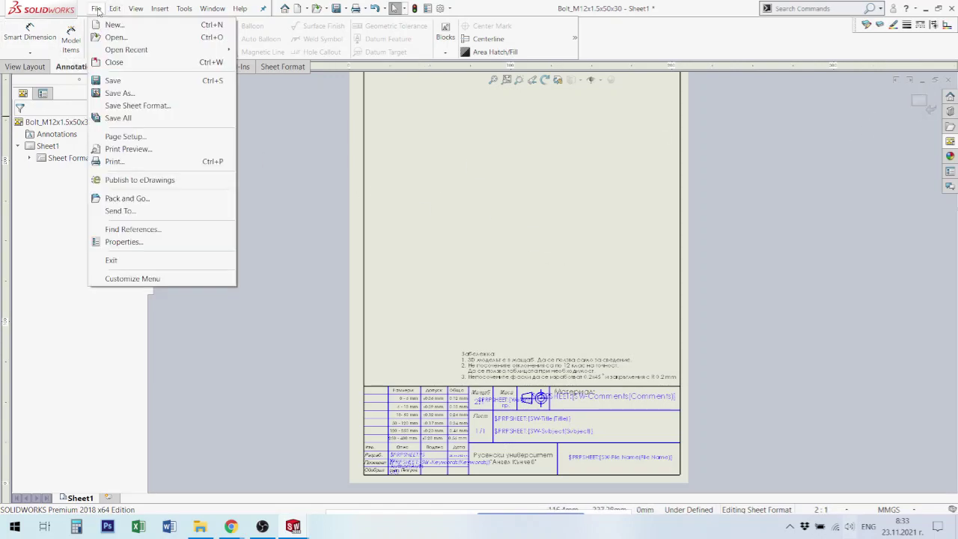
left_click(140, 106)
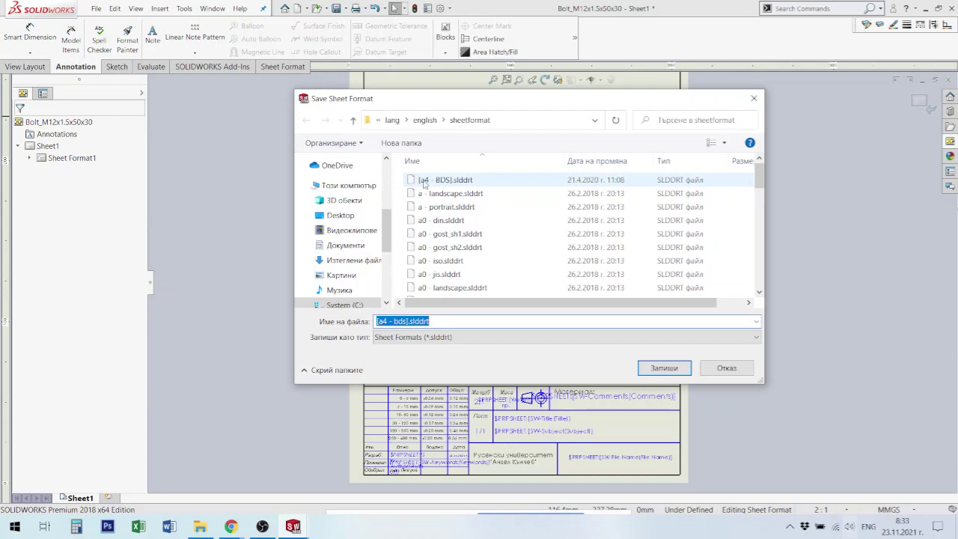
left_click(652, 367)
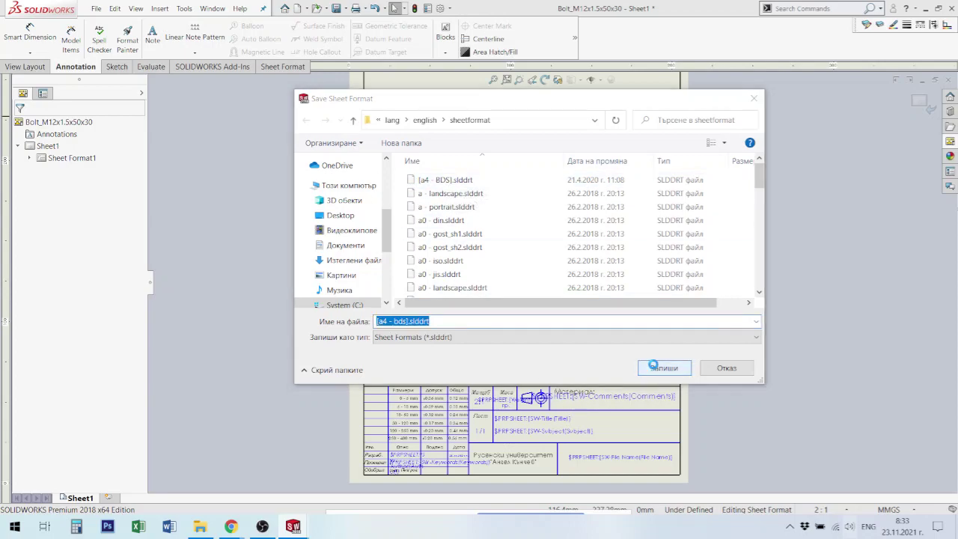
left_click(506, 265)
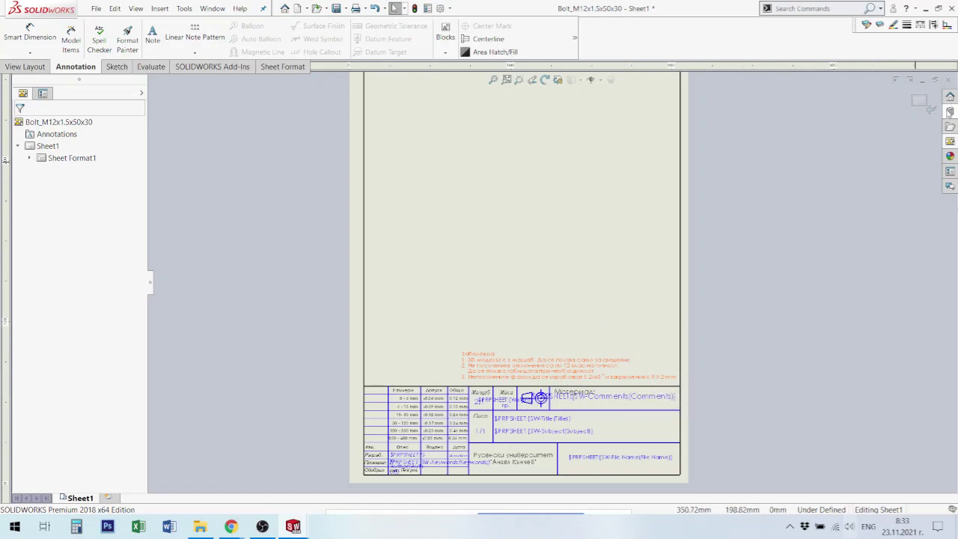
Leave sheet-format editing and return to Sheet1
left_click(919, 103)
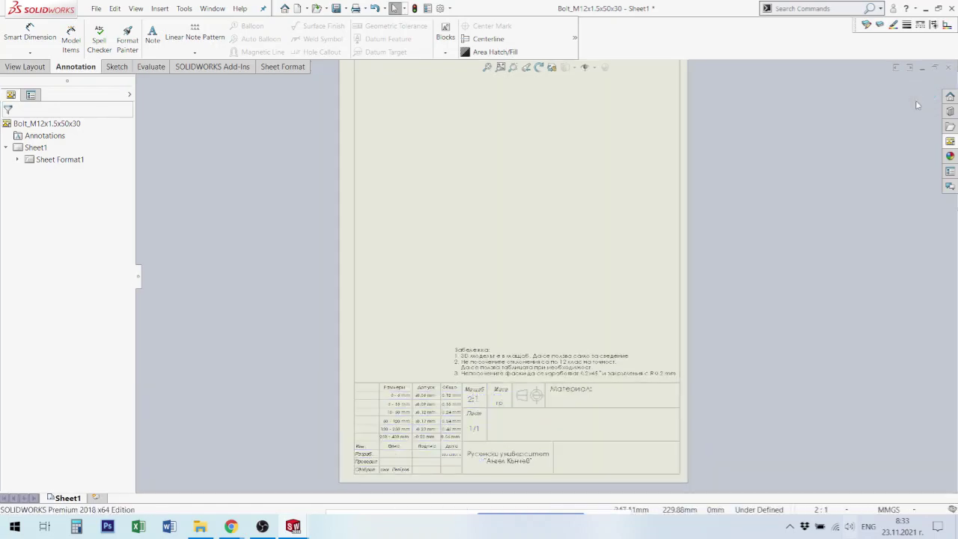
scroll(576, 308, "up", 3)
scroll(558, 277, "down", 2)
scroll(536, 292, "down", 1)
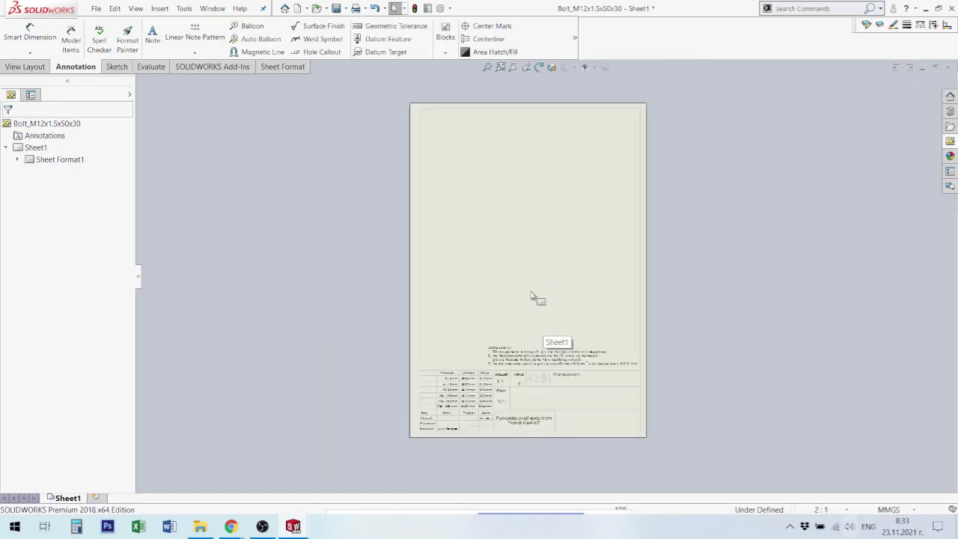
scroll(535, 295, "down", 1)
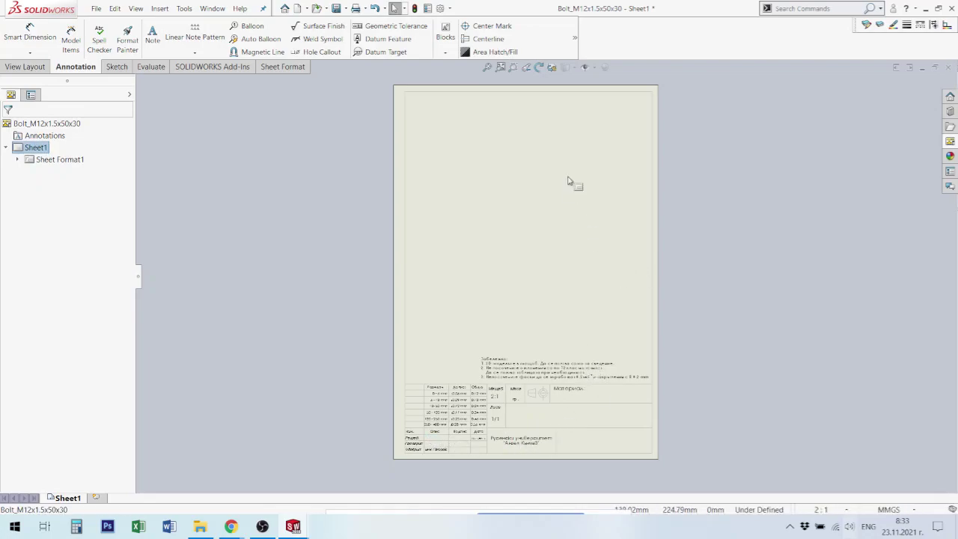
scroll(570, 185, "up", 1)
scroll(560, 201, "down", 1)
scroll(546, 299, "down", 1)
scroll(543, 389, "up", 1)
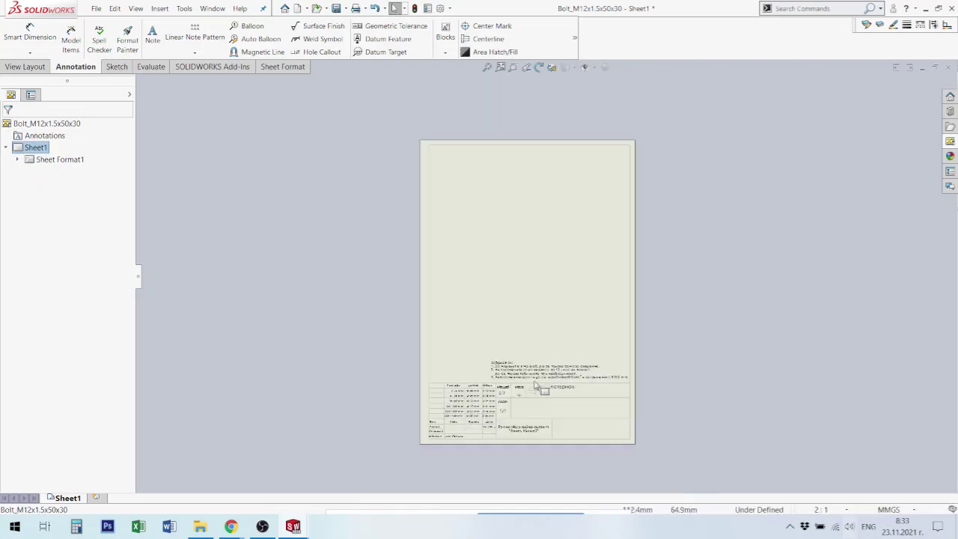
scroll(550, 393, "down", 1)
scroll(557, 397, "down", 1)
scroll(567, 268, "up", 3)
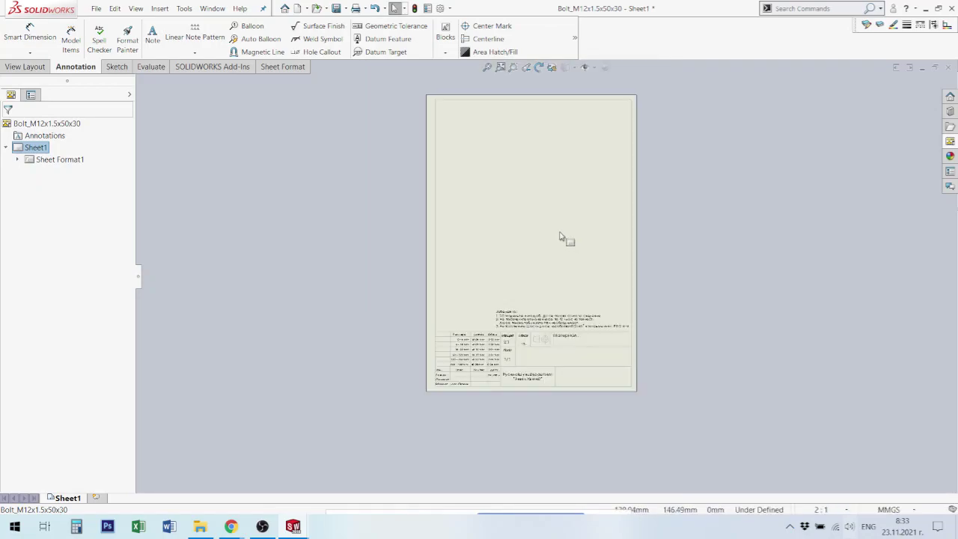
scroll(562, 240, "down", 1)
scroll(558, 238, "down", 1)
scroll(558, 237, "up", 1)
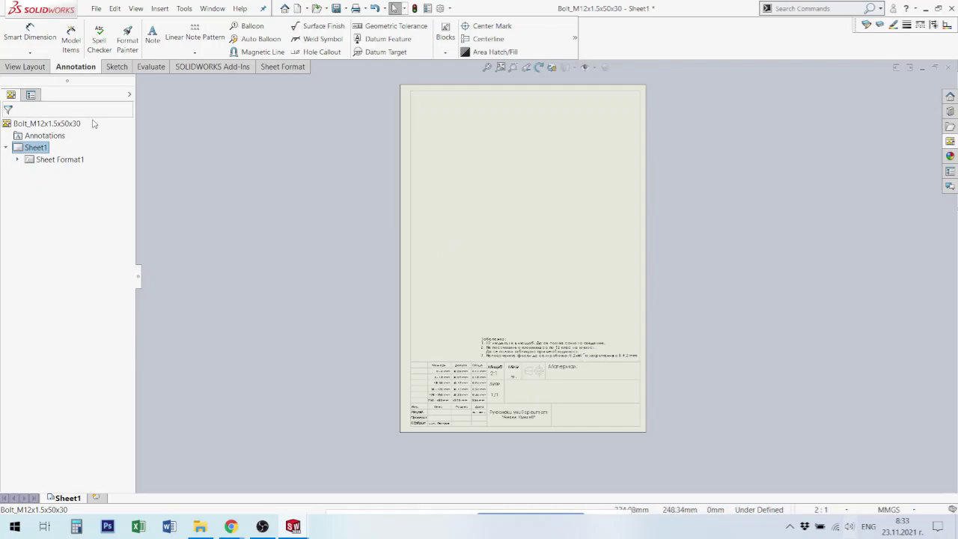
Open the View Palette from View Layout with Bolt_M12x1.5x50x30.SLDPRT as the view source
left_click(24, 67)
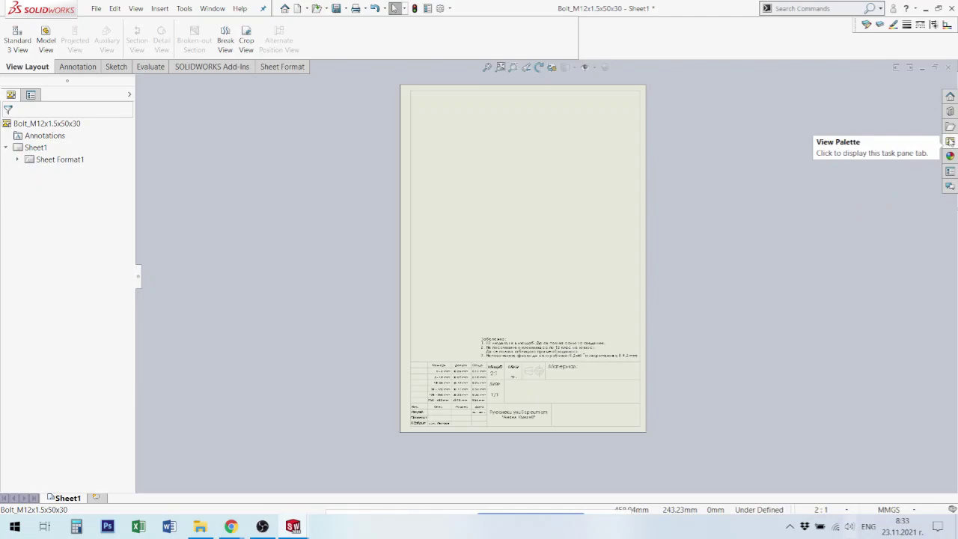
left_click(949, 141)
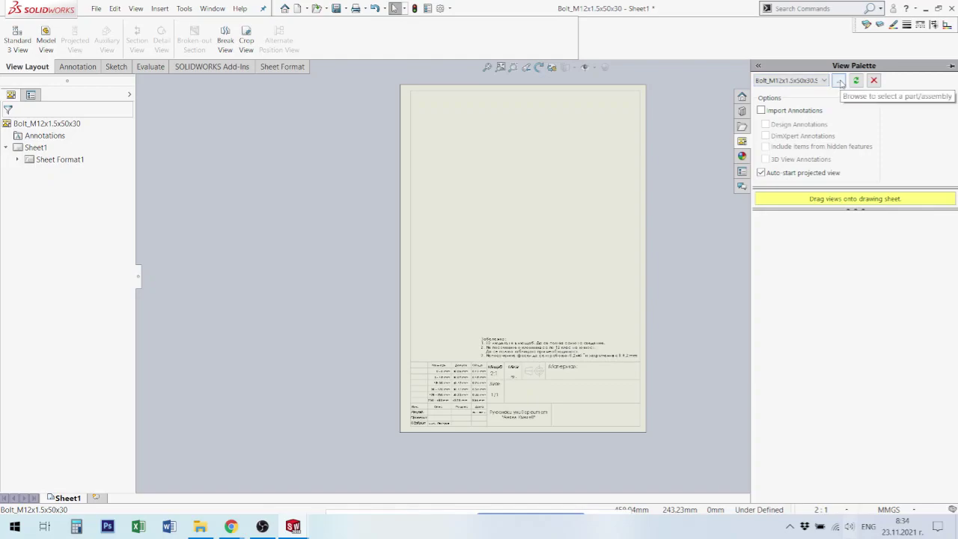
left_click(825, 81)
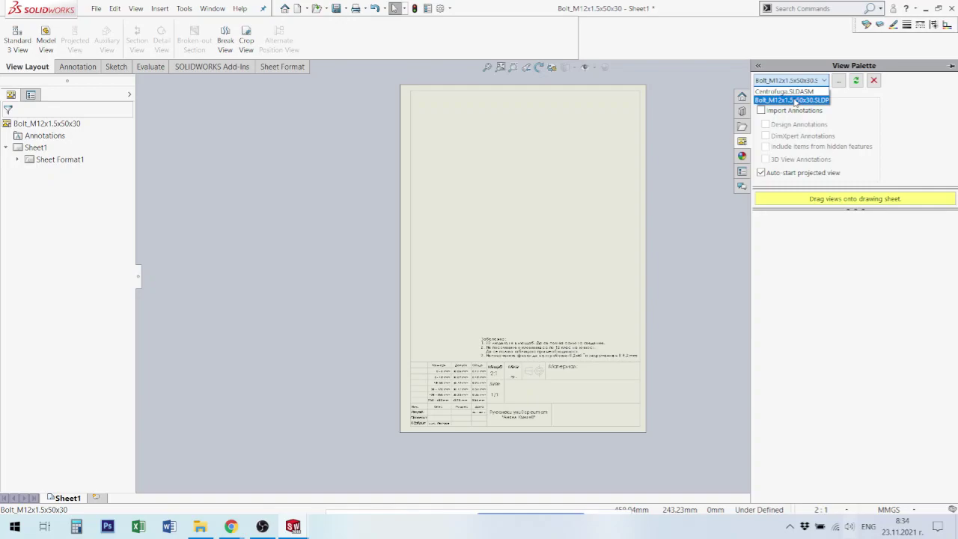
left_click(795, 100)
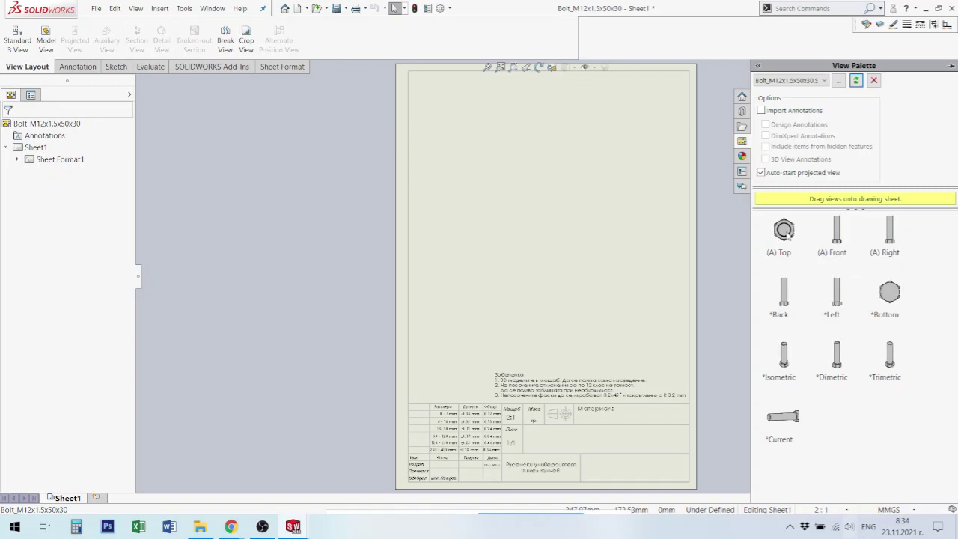
Drag the (A) Top hex-head view onto the sheet's upper left without adding projected views
left_click(786, 234)
left_click_drag(784, 235, 470, 127)
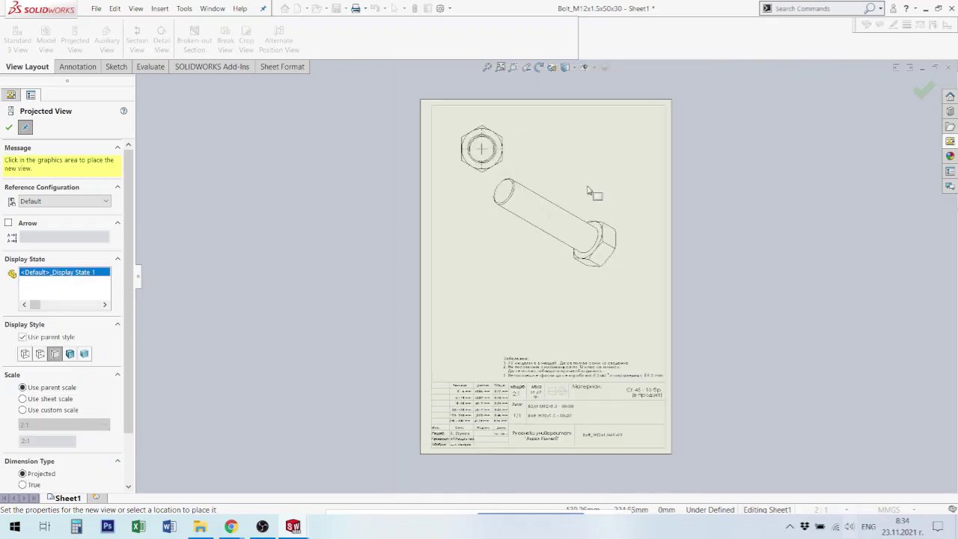
scroll(571, 187, "up", 3)
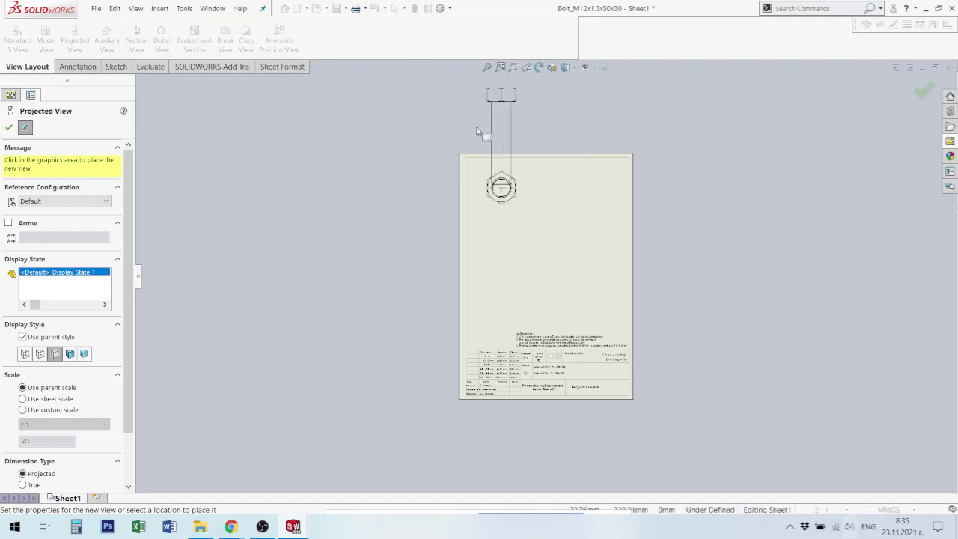
key("Escape")
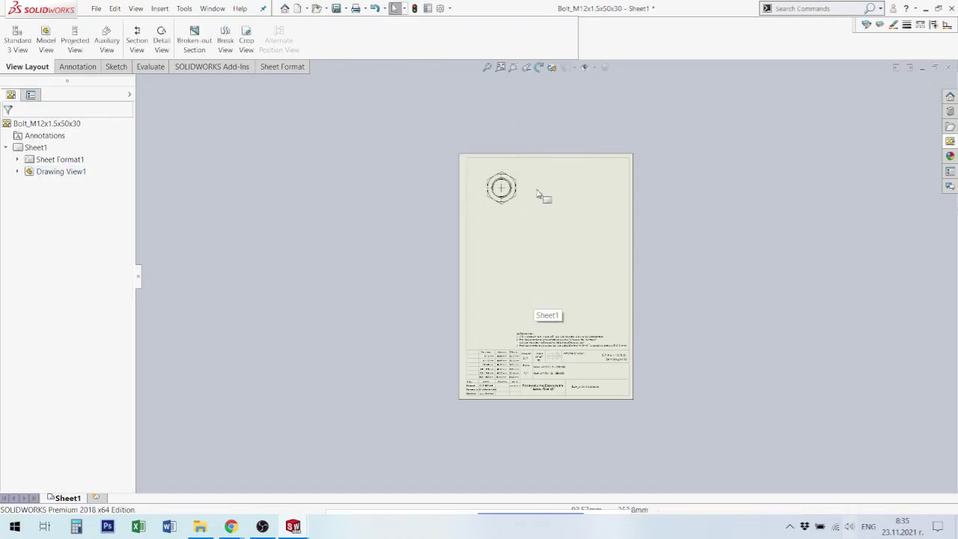
In Sheet1's Properties, select First angle projection and apply the changes
scroll(591, 292, "down", 2)
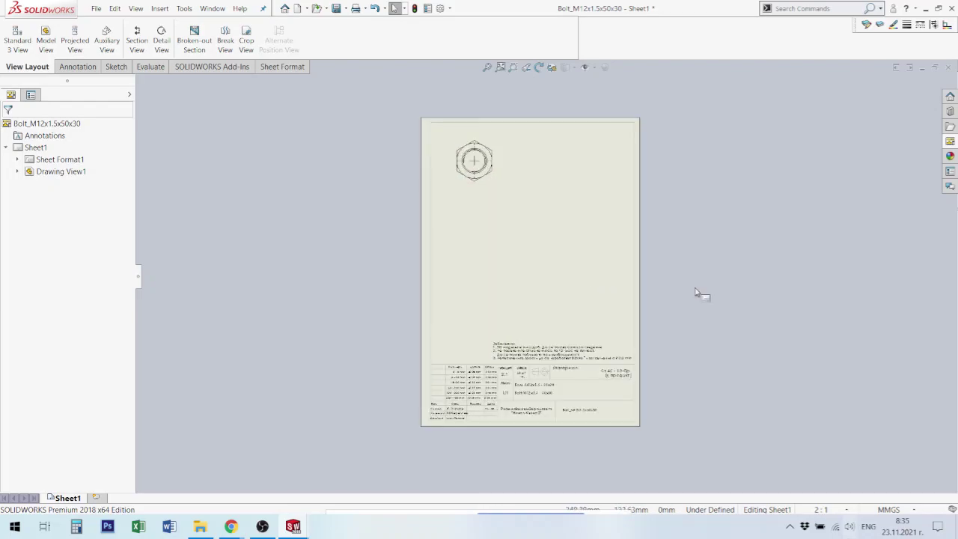
left_click(950, 141)
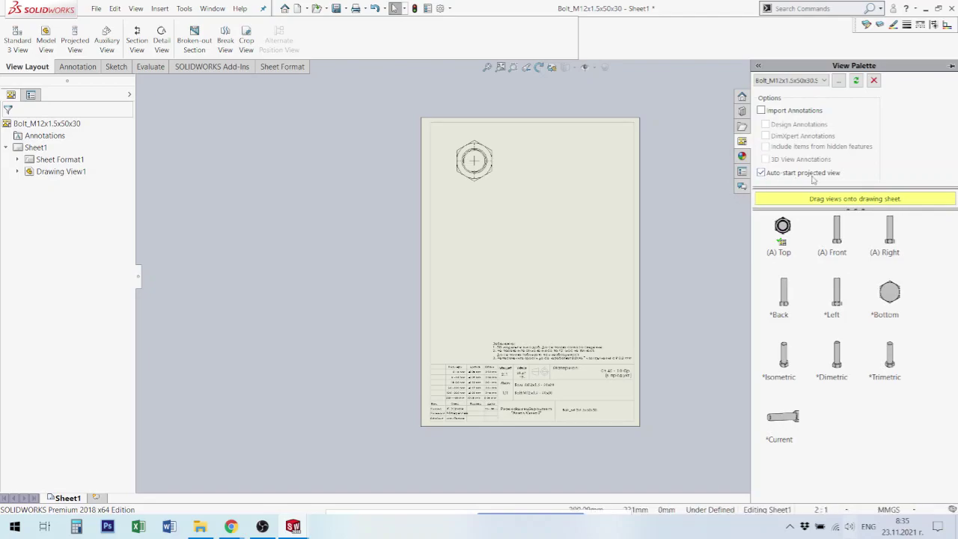
left_click(702, 230)
right_click(528, 225)
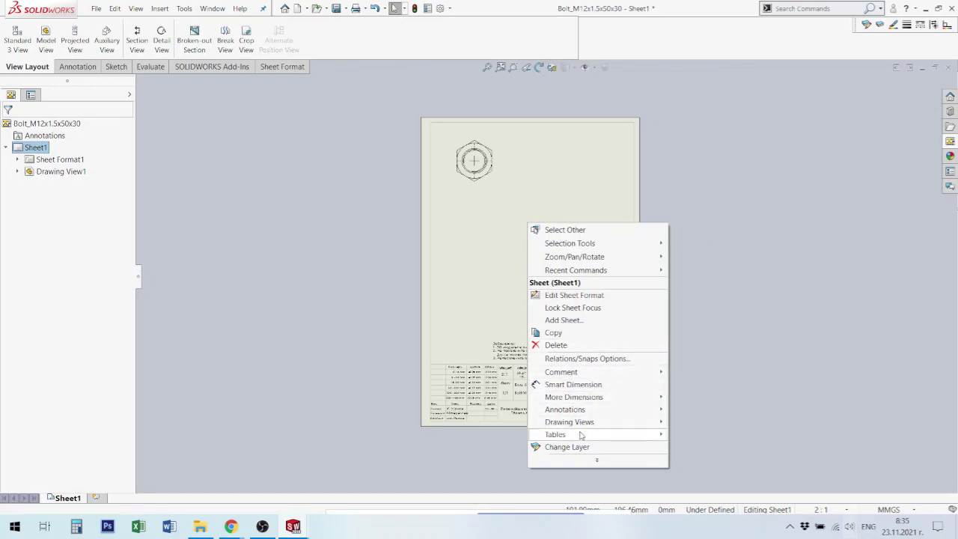
left_click(597, 460)
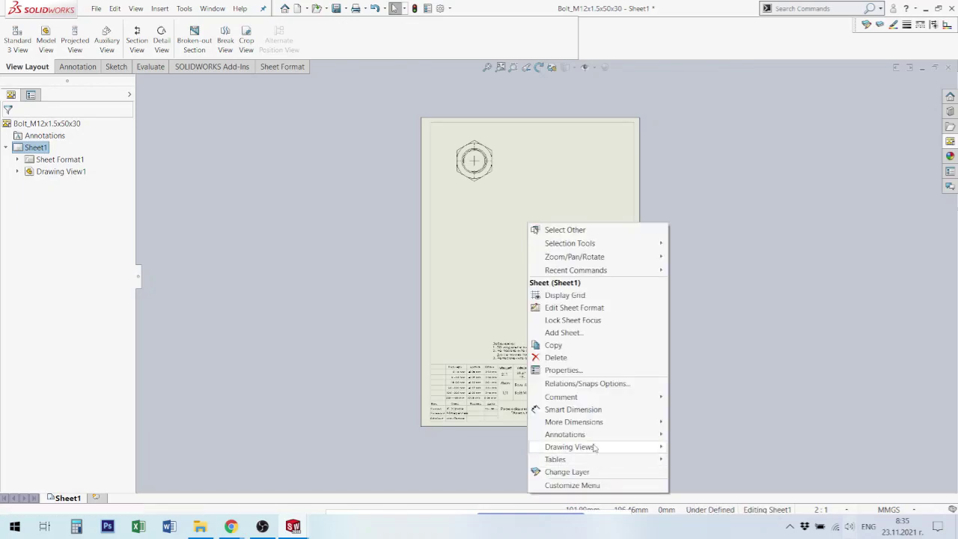
left_click(561, 370)
left_click(456, 161)
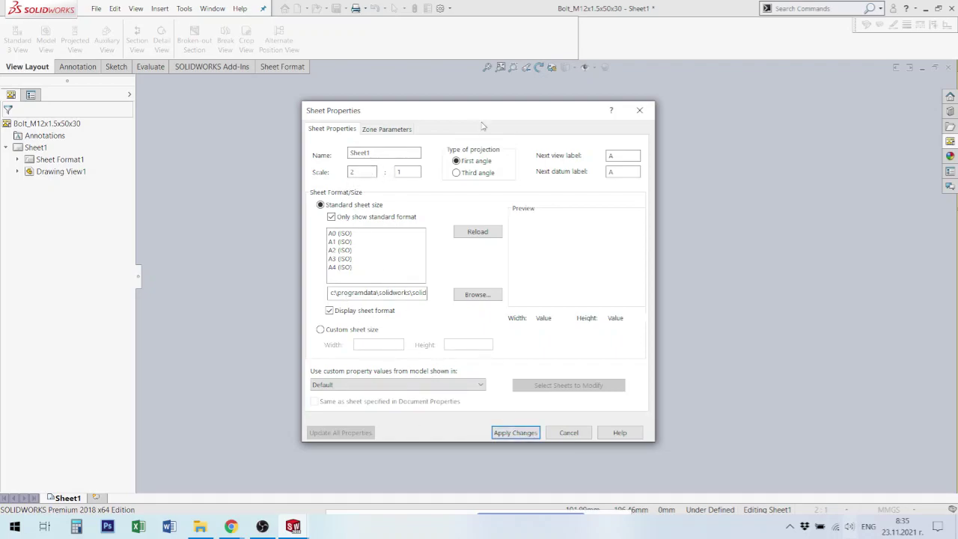
left_click_drag(507, 112, 500, 110)
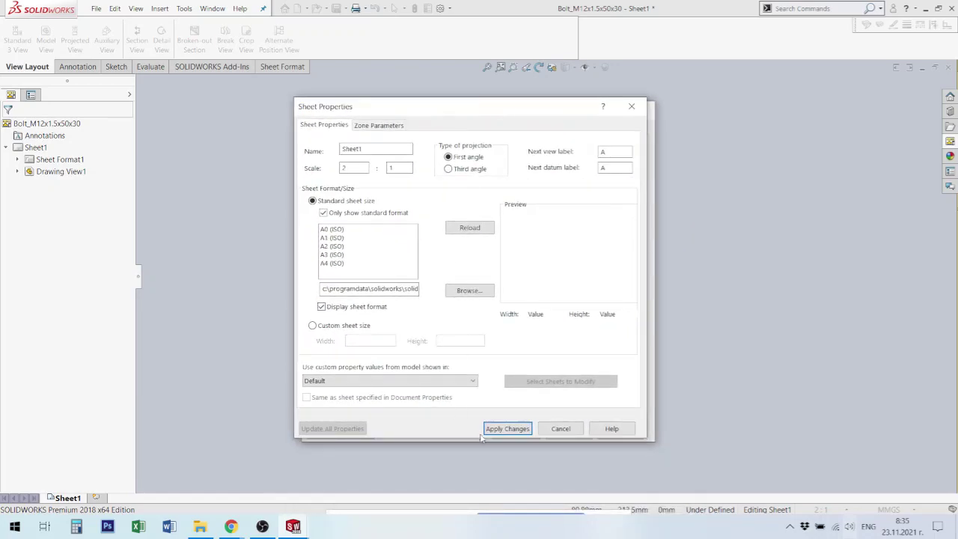
left_click(507, 429)
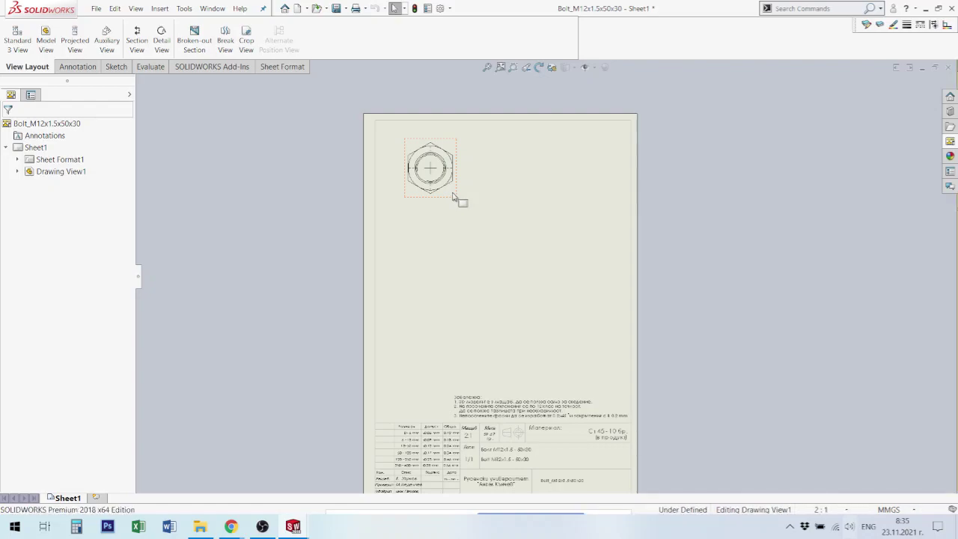
Project a front view to the right of the top view plus an isometric view
left_click(454, 197)
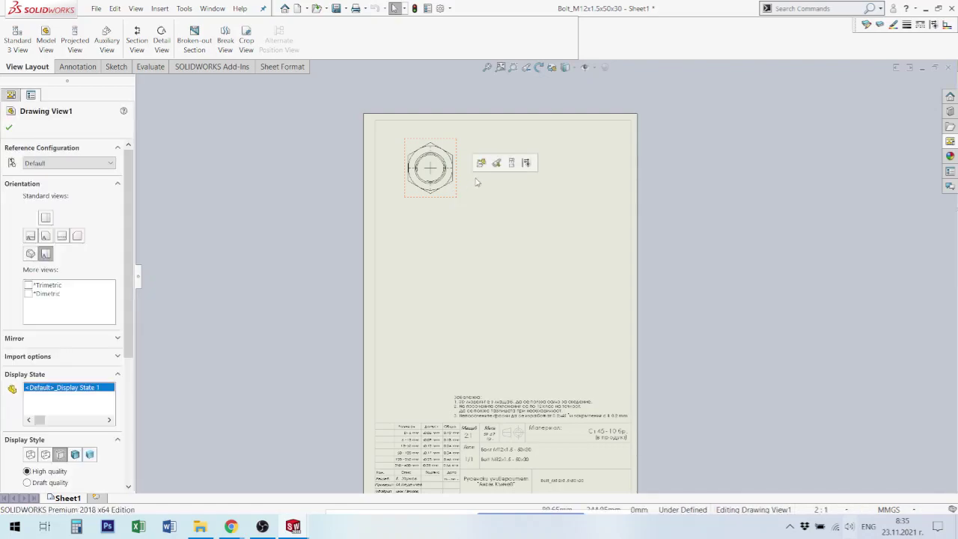
left_click(513, 166)
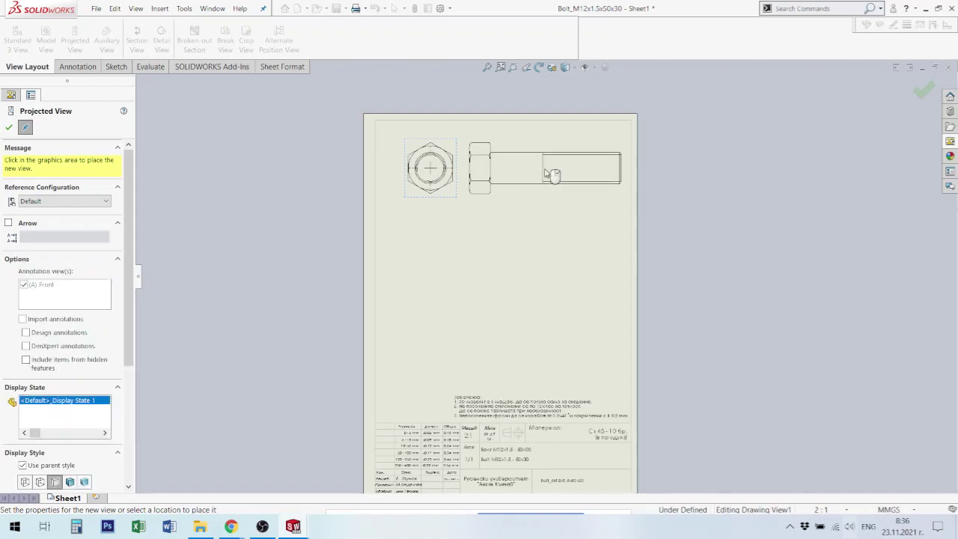
scroll(351, 143, "up", 1)
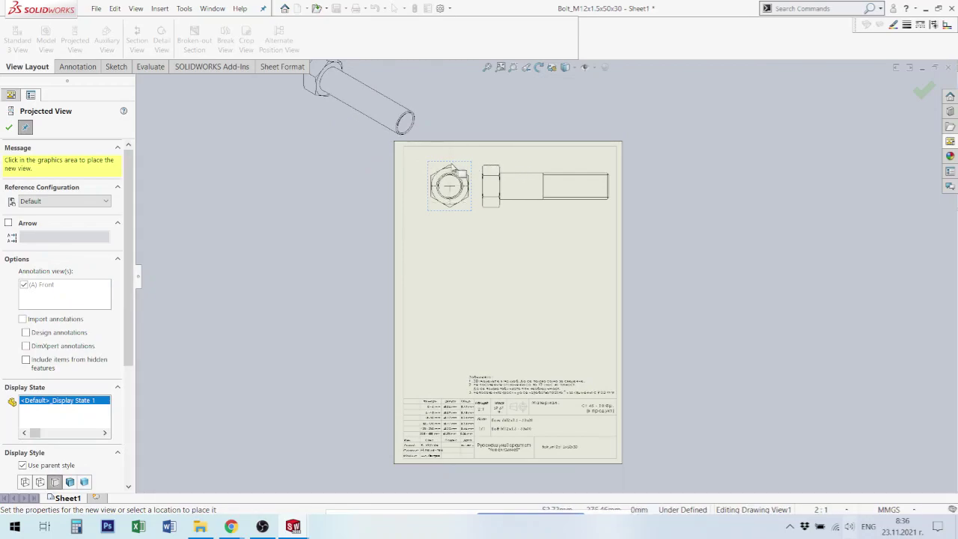
key("Escape")
Drag the isometric view down into the sheet's lower area and select the front view
left_click_drag(423, 140, 610, 376)
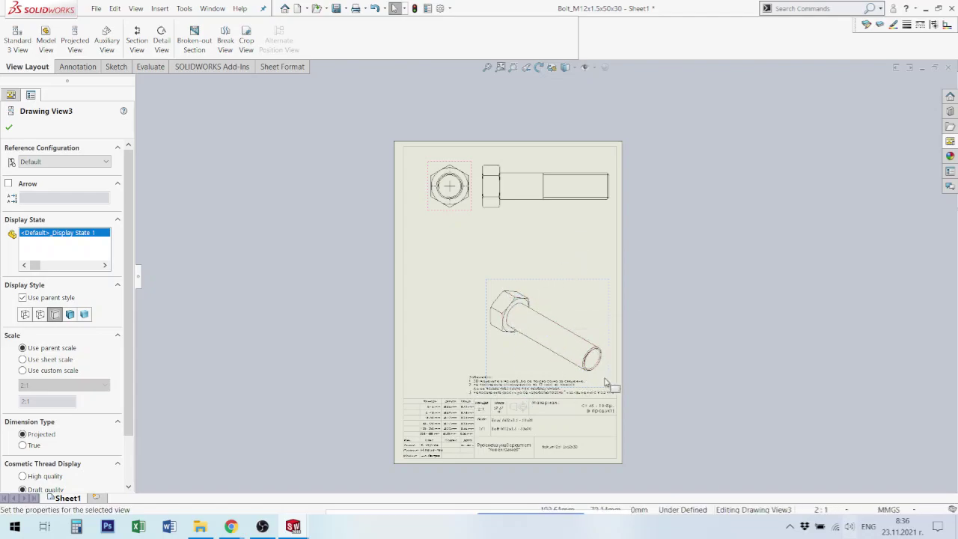
scroll(584, 228, "down", 3)
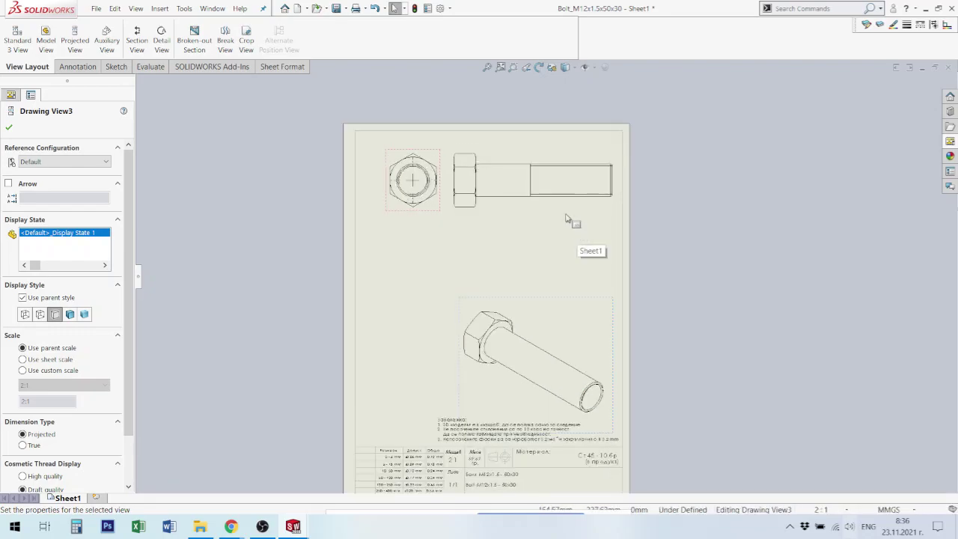
scroll(546, 221, "down", 1)
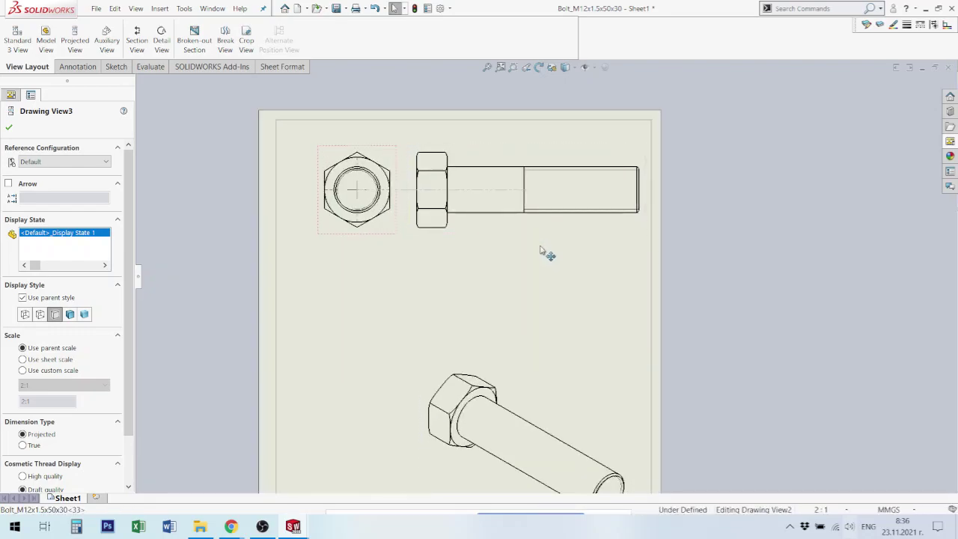
left_click_drag(547, 252, 553, 253)
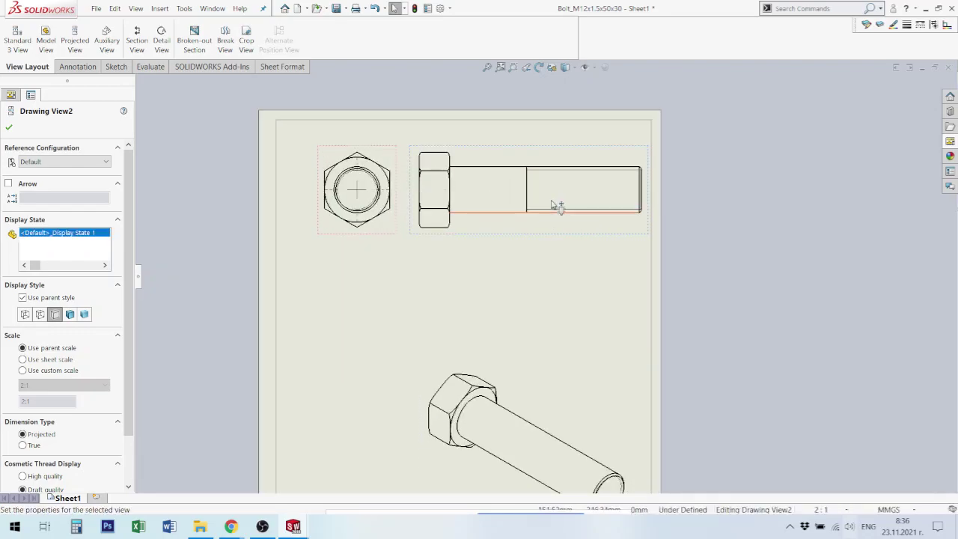
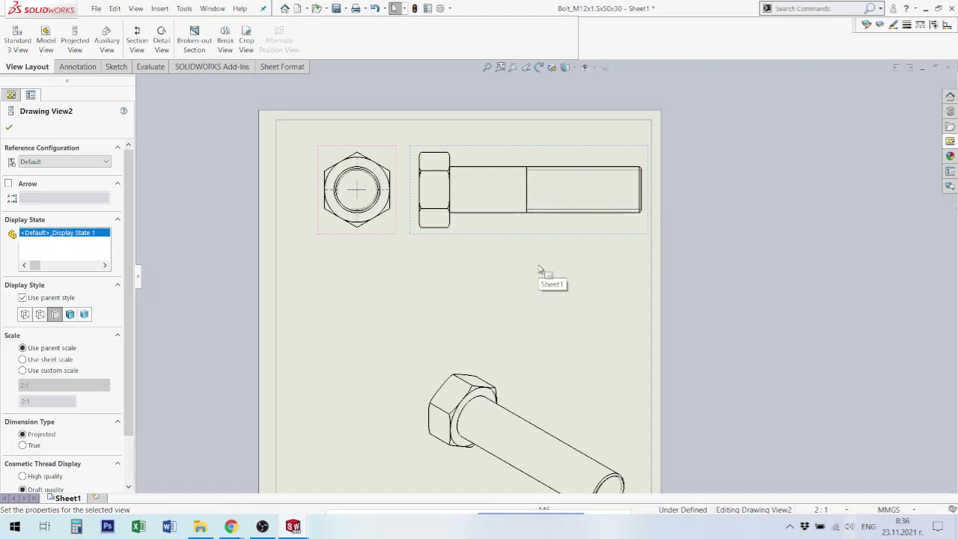
Change the drawing sheet scale from 2:1 to 1:1 in Sheet Properties and apply it
left_click(517, 310)
right_click(513, 307)
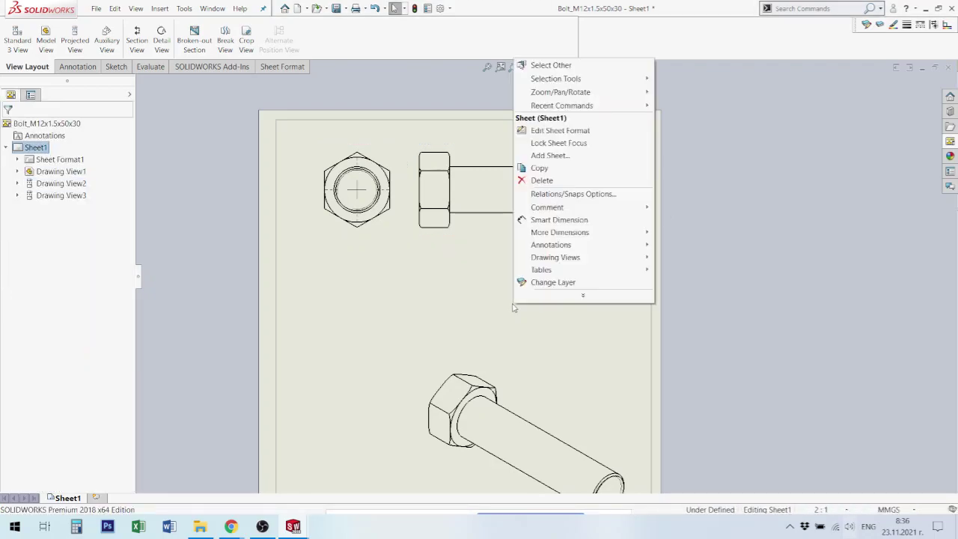
left_click(465, 291)
right_click(558, 292)
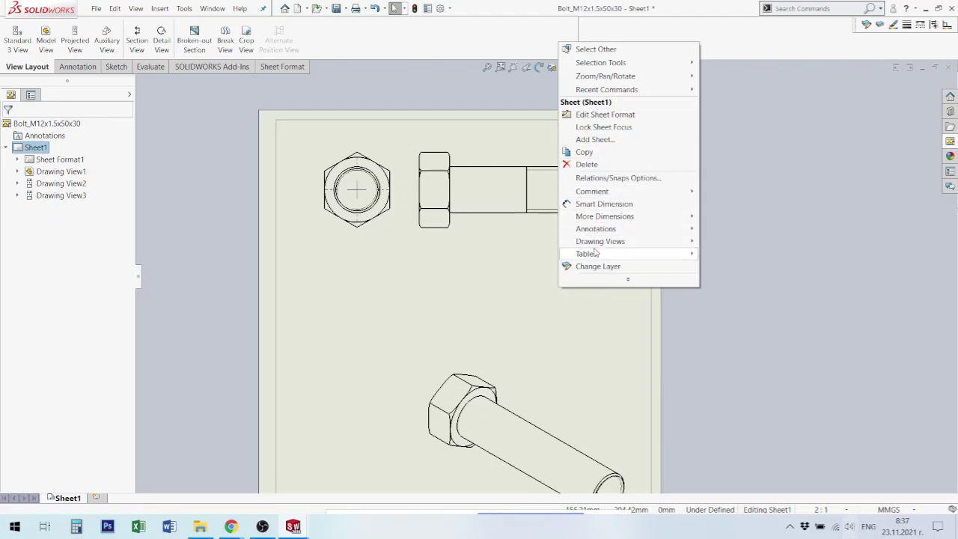
left_click(599, 282)
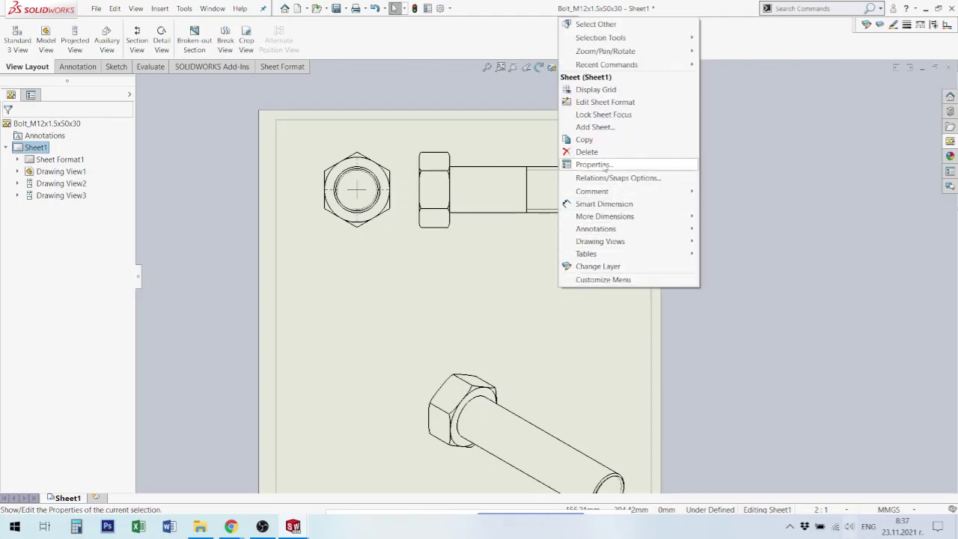
left_click(594, 165)
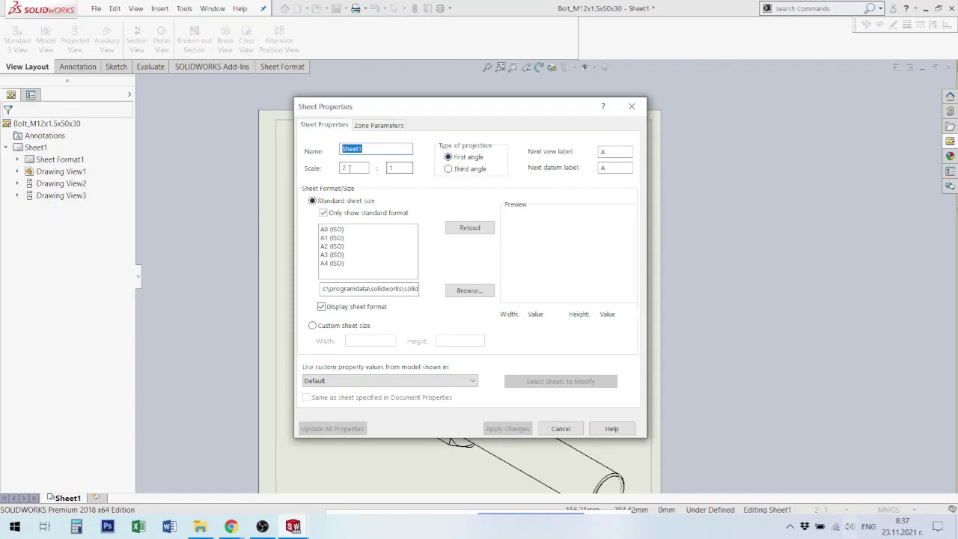
type("1")
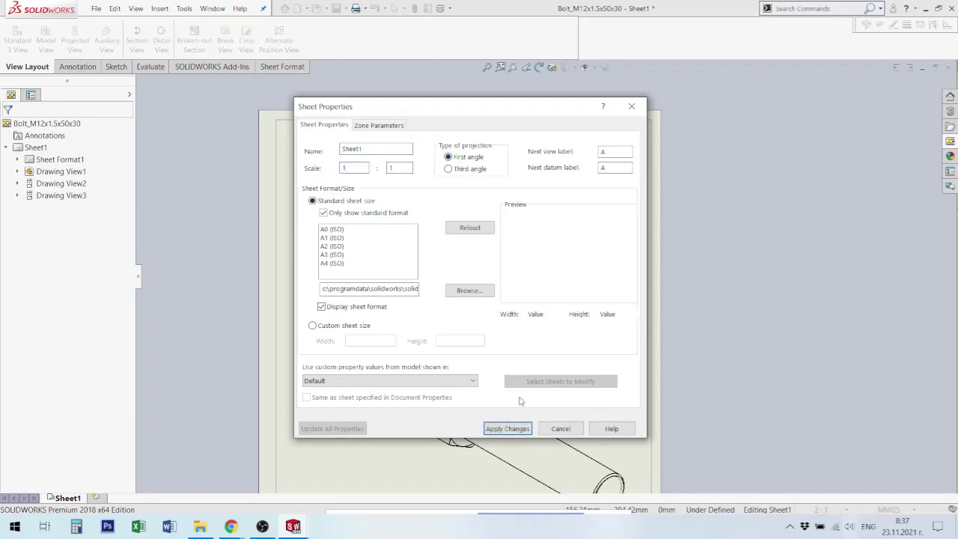
left_click(500, 429)
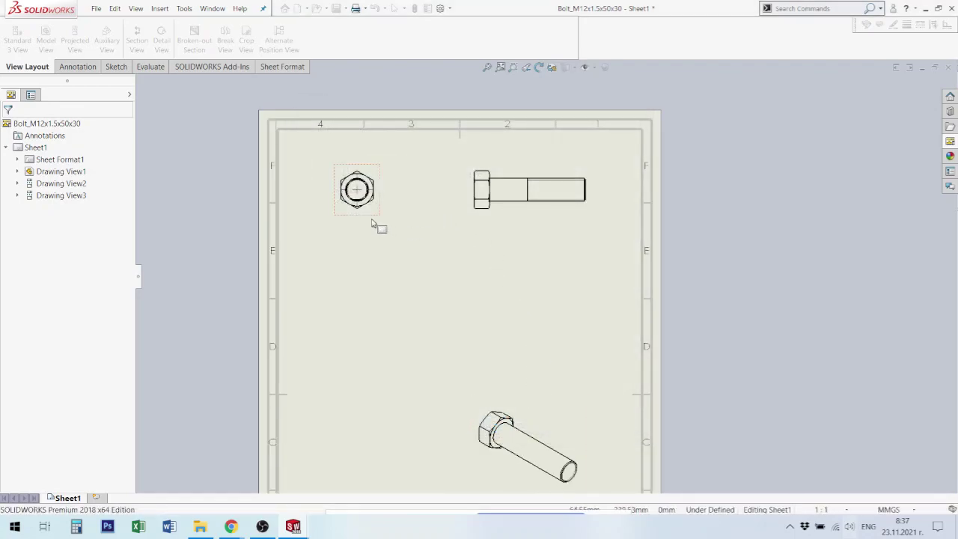
Nudge the bolt side view slightly left and move the hexagon end view down to align them
left_click(374, 221)
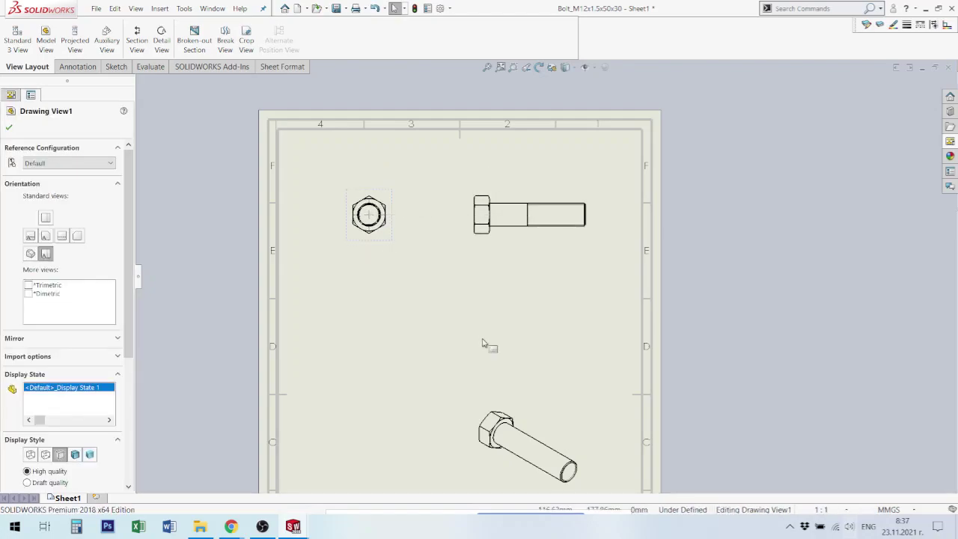
scroll(486, 344, "down", 1)
scroll(513, 343, "up", 2)
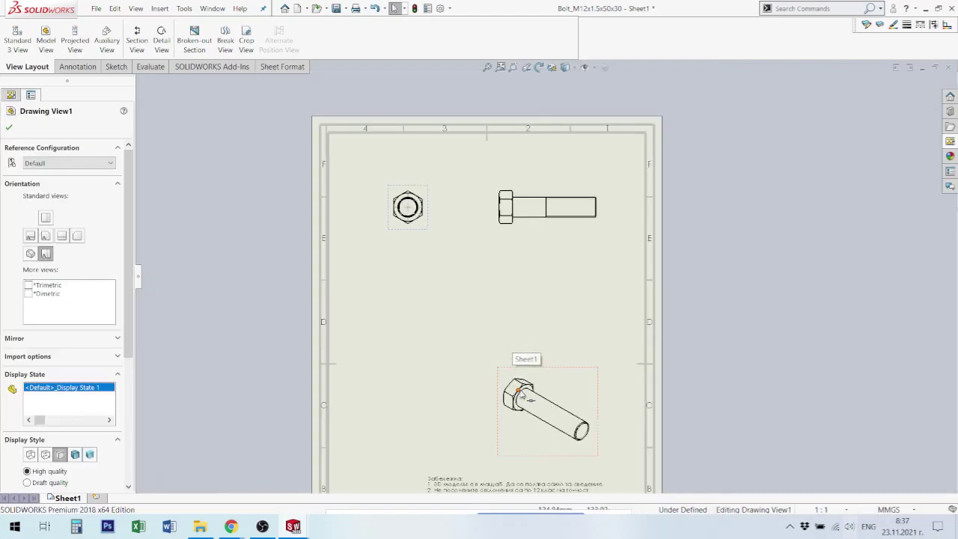
left_click(567, 377)
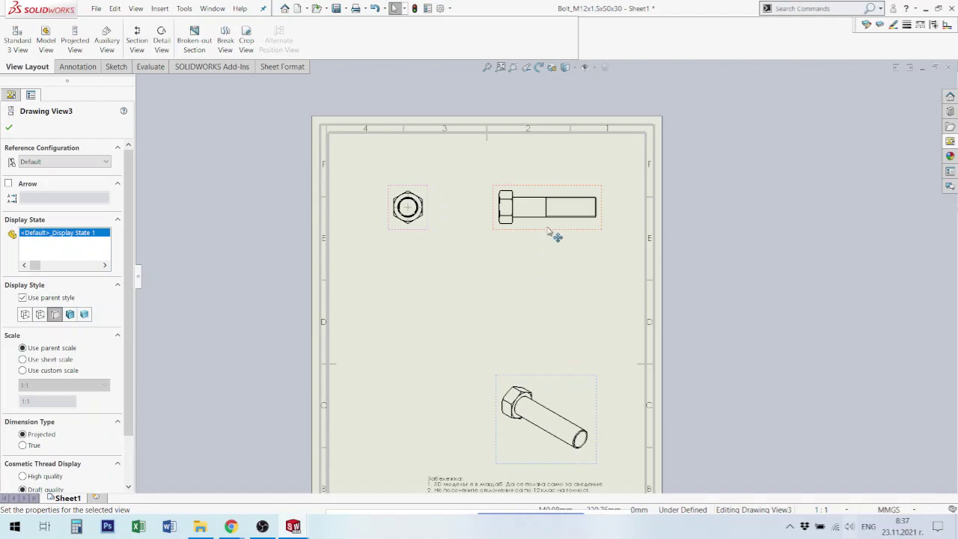
left_click_drag(545, 233, 535, 233)
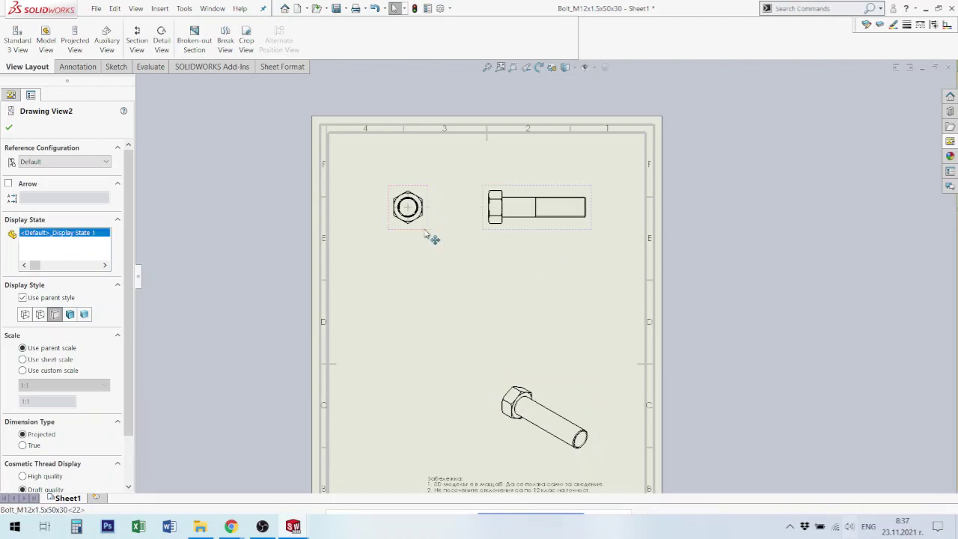
left_click_drag(432, 239, 426, 255)
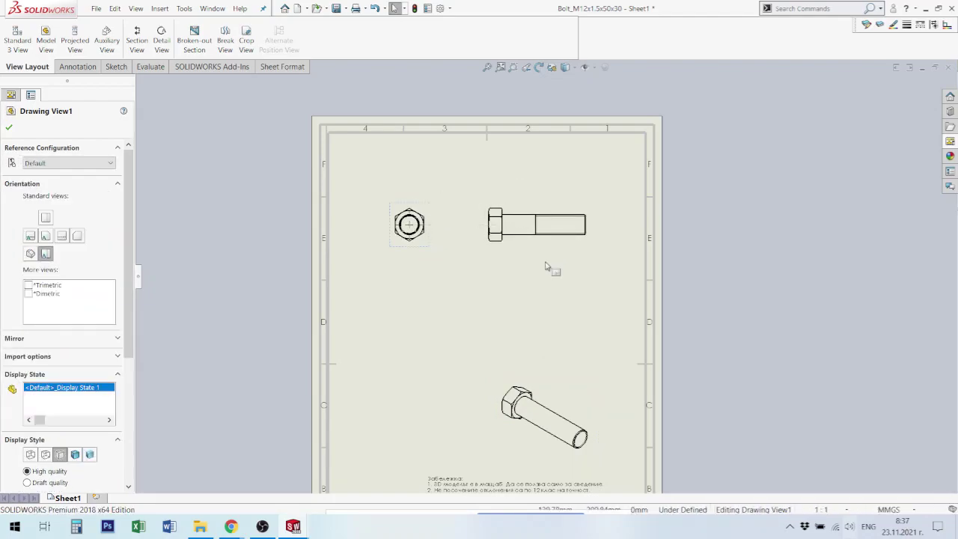
scroll(547, 267, "down", 3)
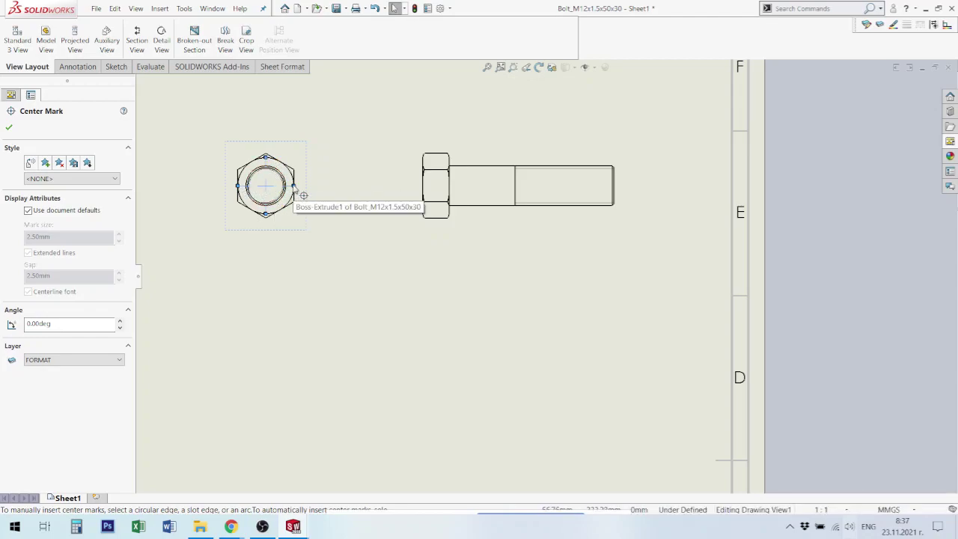
Add a centerline along the shank axis of the bolt's side view and select it
left_click(623, 230)
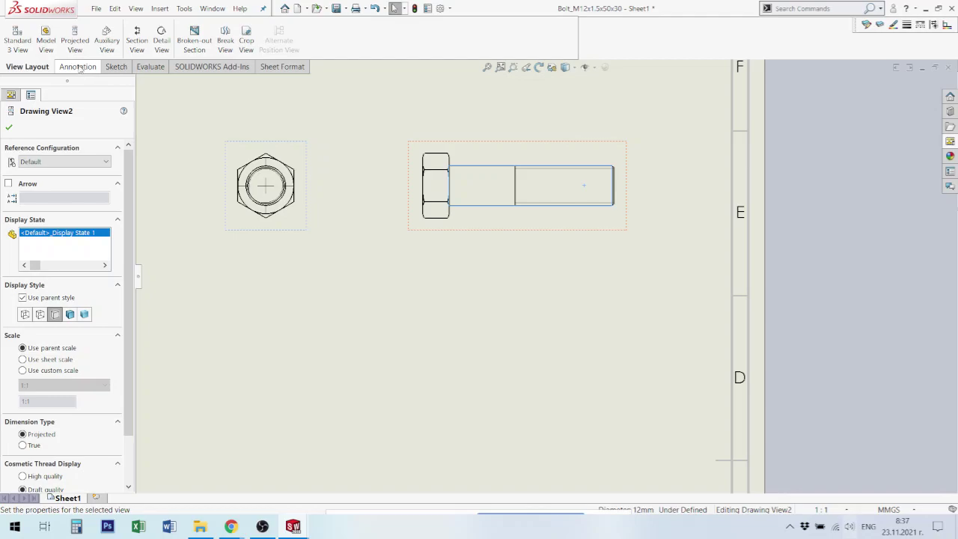
left_click(77, 66)
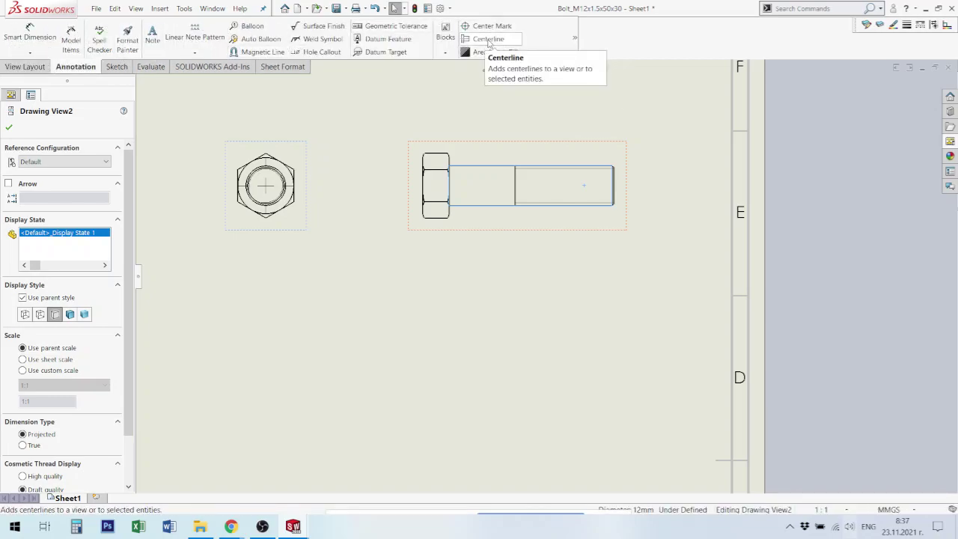
left_click(488, 40)
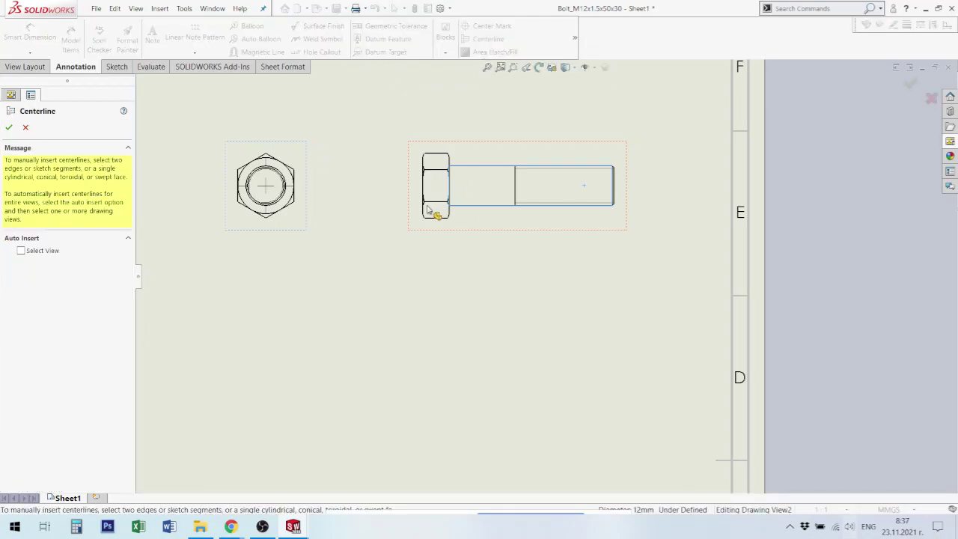
left_click(503, 191)
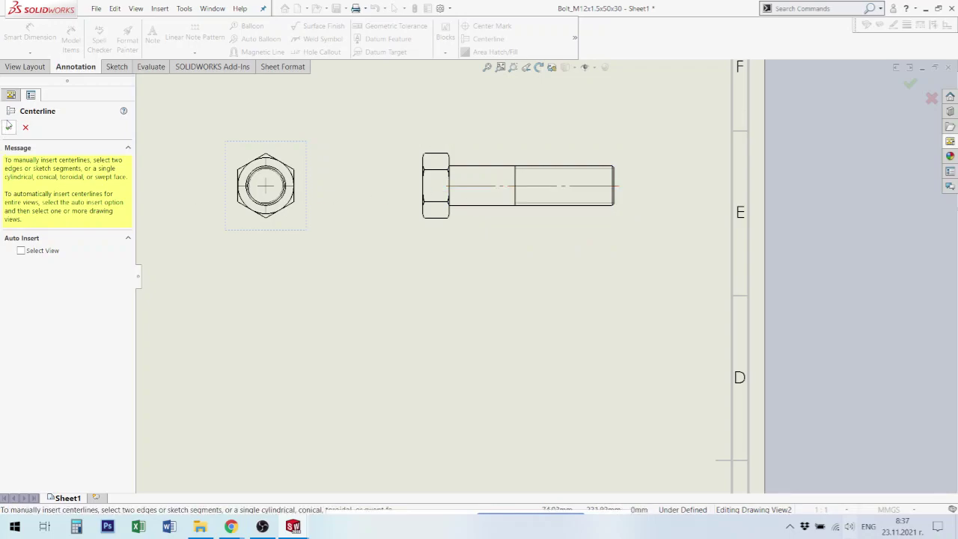
left_click(9, 126)
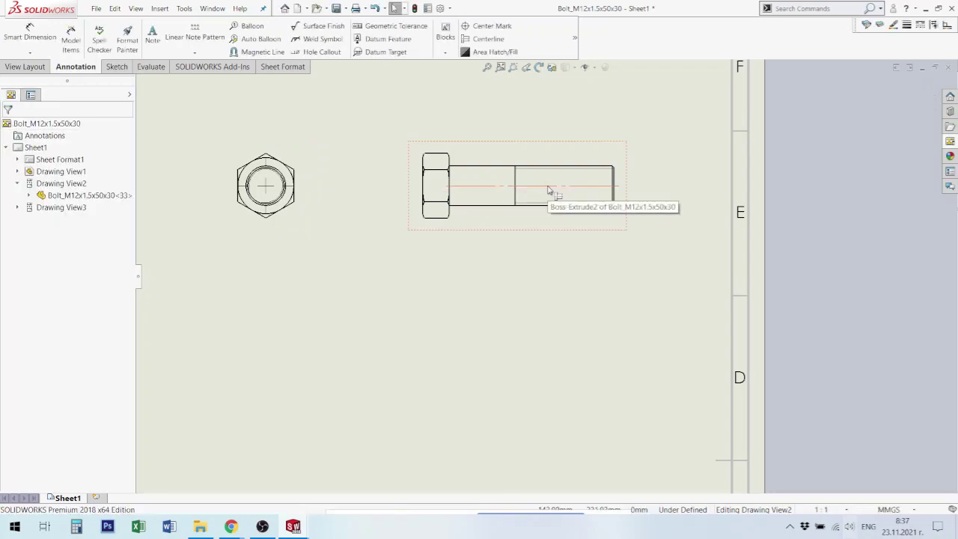
left_click(488, 187)
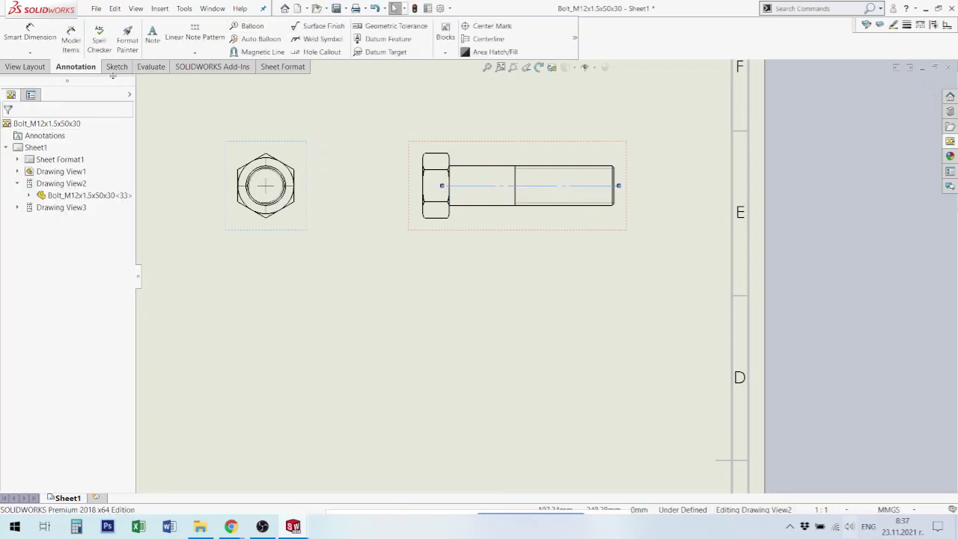
left_click(118, 66)
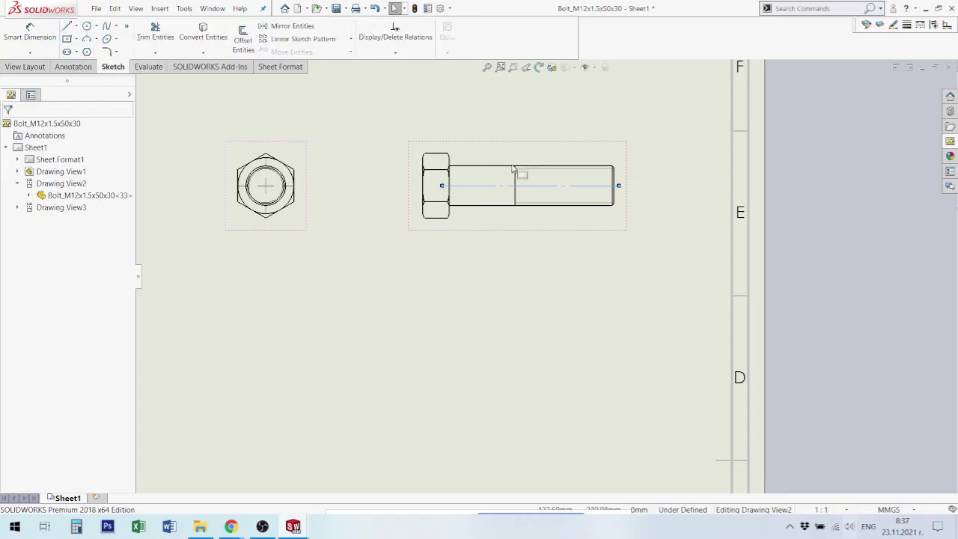
Drag the centerline's end outward past the bolt head, then clear the selection
left_click_drag(441, 186, 380, 189)
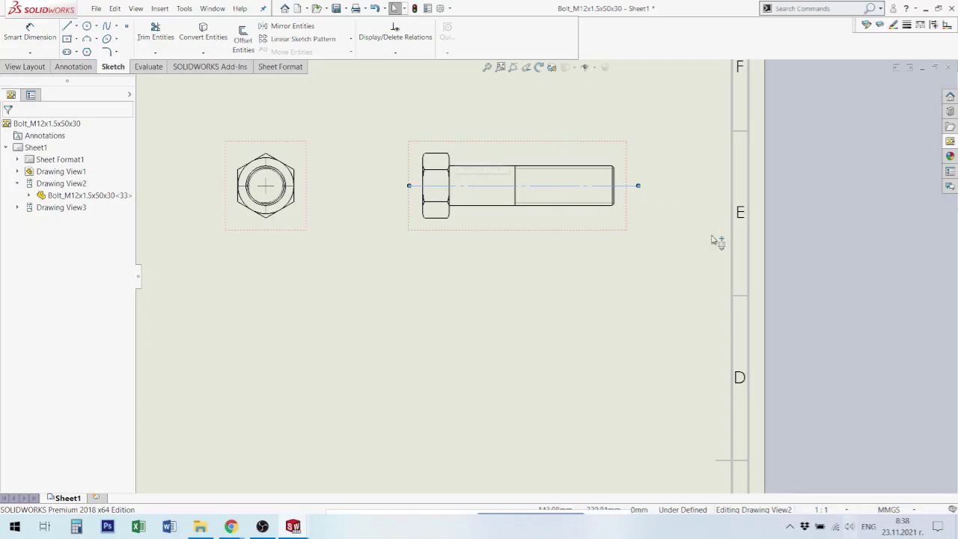
scroll(509, 246, "up", 2)
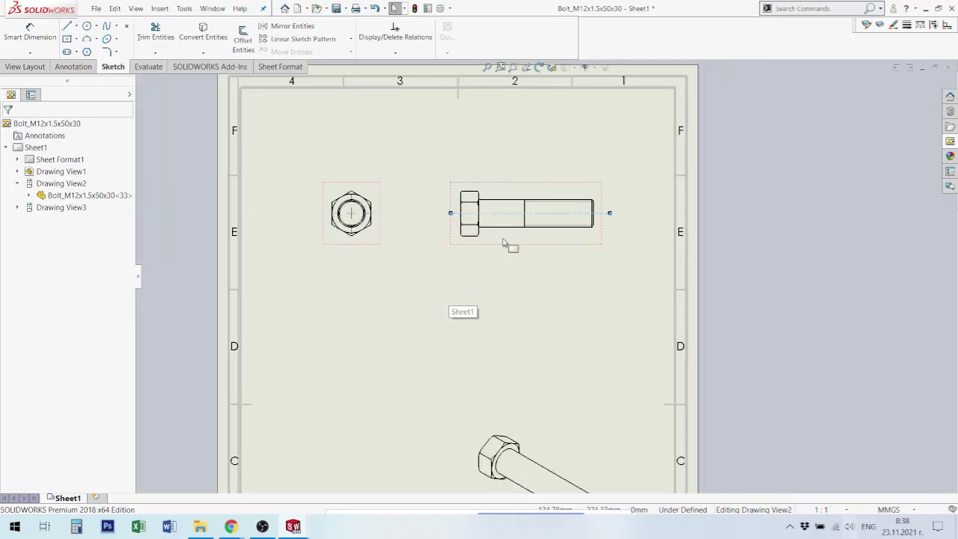
scroll(520, 289, "down", 1)
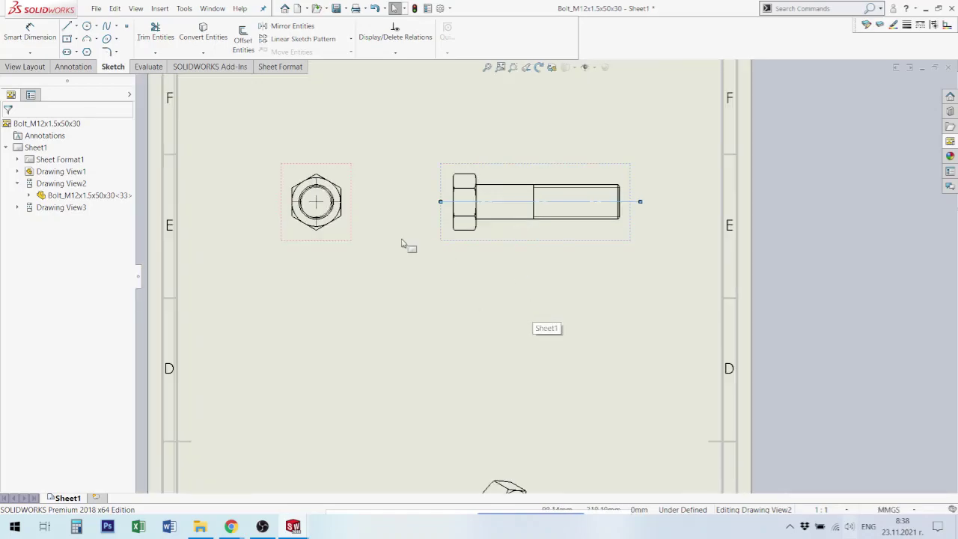
scroll(547, 292, "up", 1)
scroll(487, 247, "up", 1)
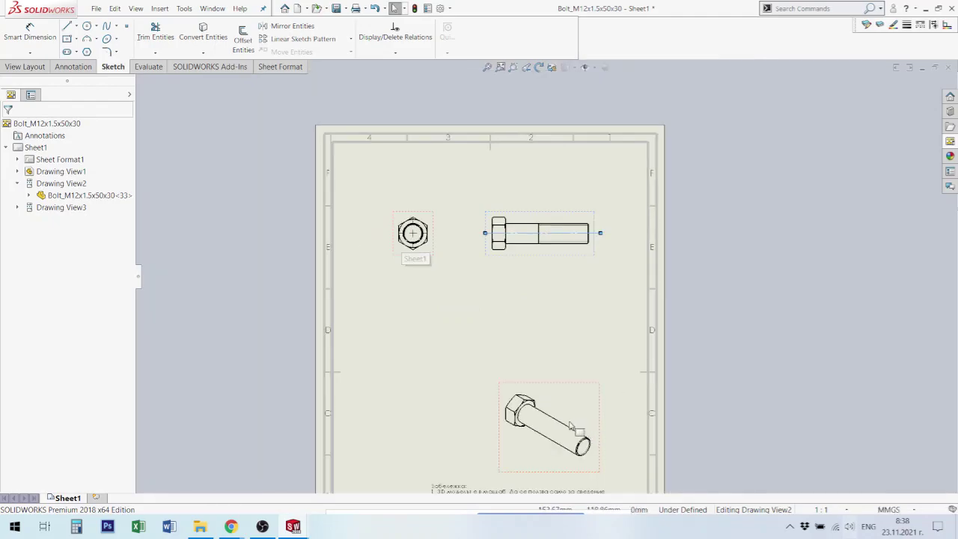
scroll(517, 375, "down", 1)
scroll(544, 219, "down", 2)
left_click(584, 284)
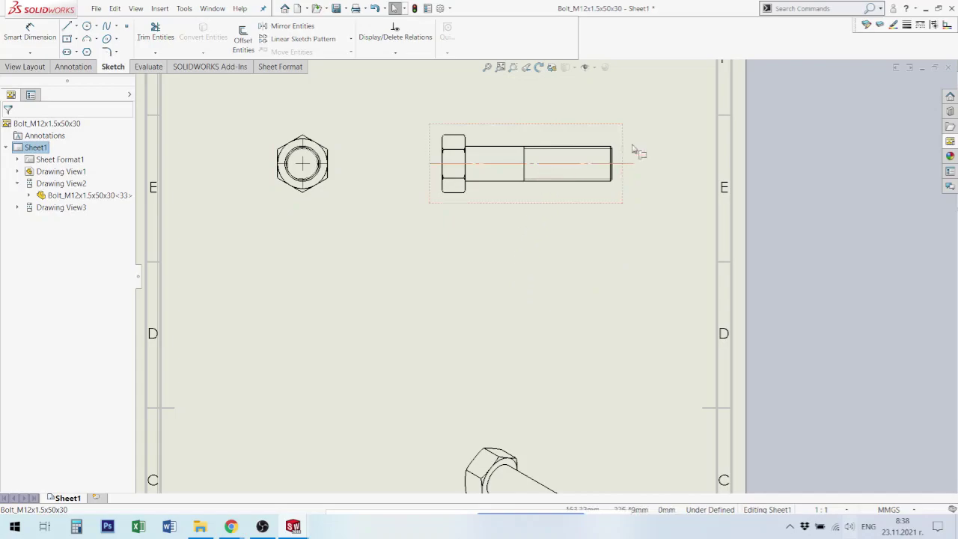
scroll(643, 135, "down", 2)
scroll(535, 233, "up", 2)
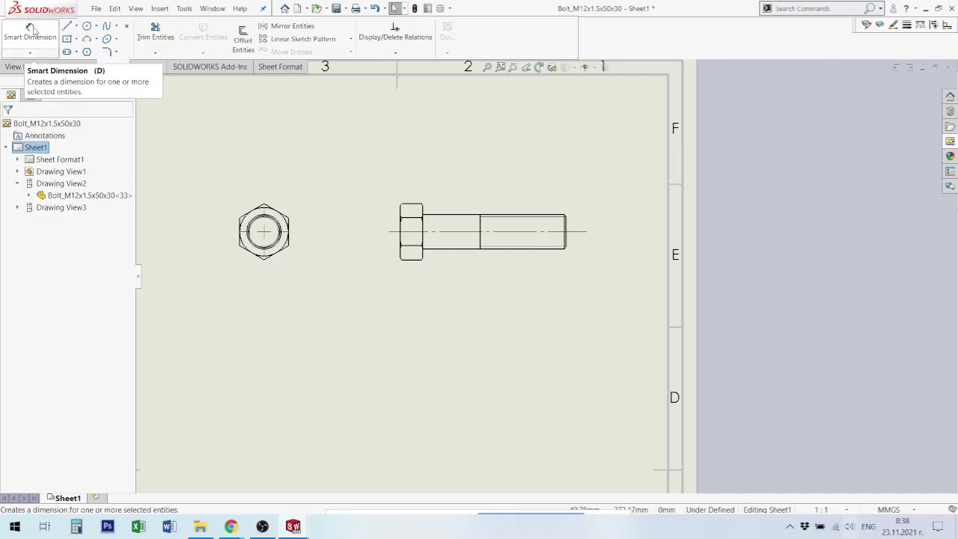
Dimension the hexagon's across-flats width as 17,00 below the end view
left_click(30, 30)
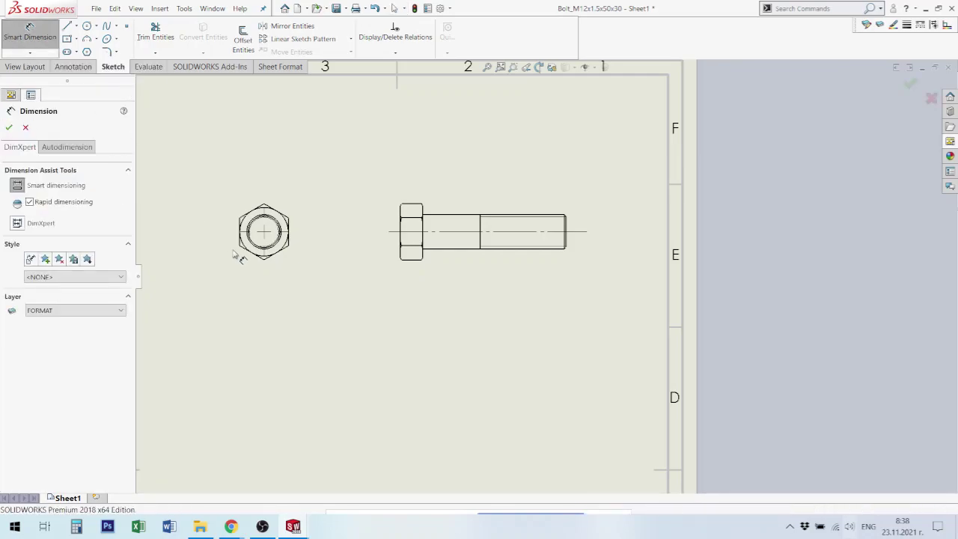
scroll(237, 254, "down", 2)
scroll(374, 265, "down", 1)
scroll(330, 277, "down", 1)
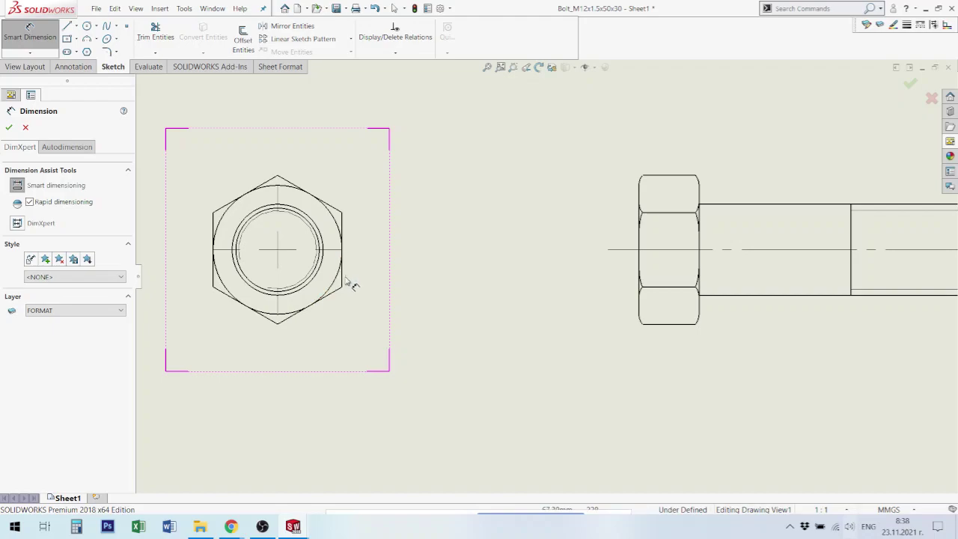
left_click(343, 278)
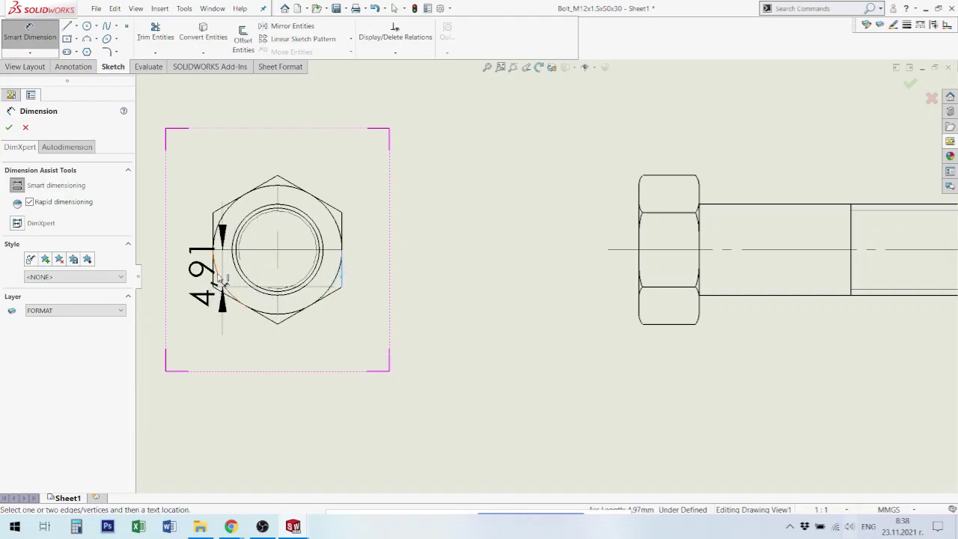
left_click(215, 279)
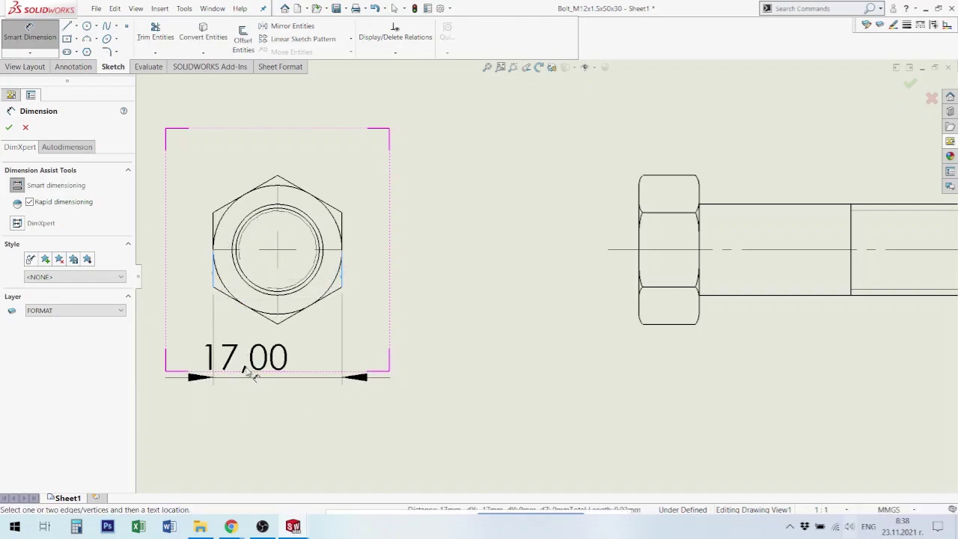
left_click(278, 415)
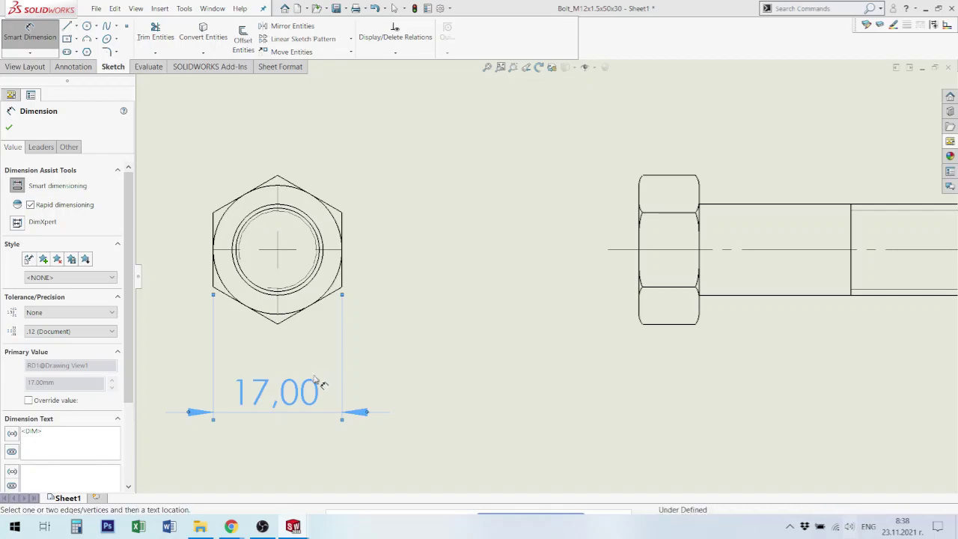
Add a Ø12,00 diameter dimension to the inner thread circle beside the hexagon
key("z")
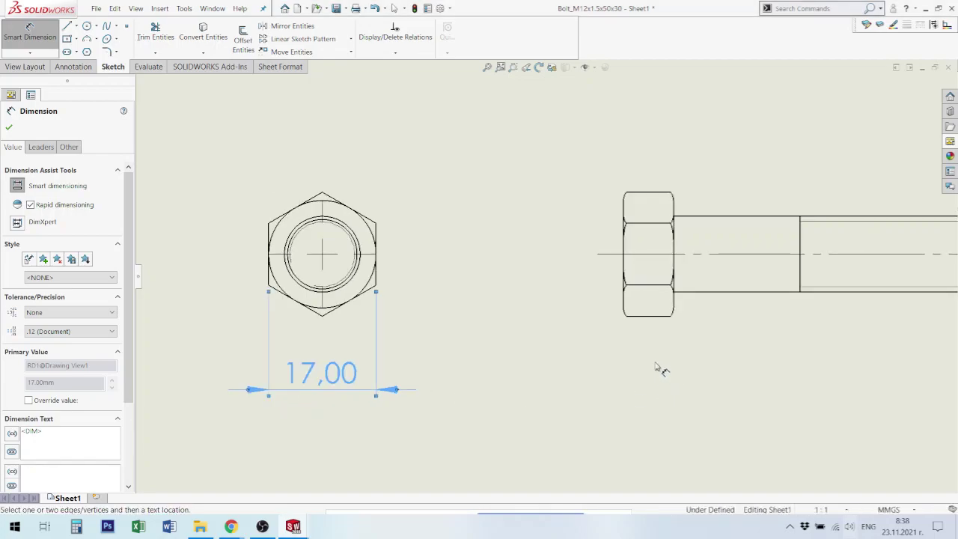
key("z")
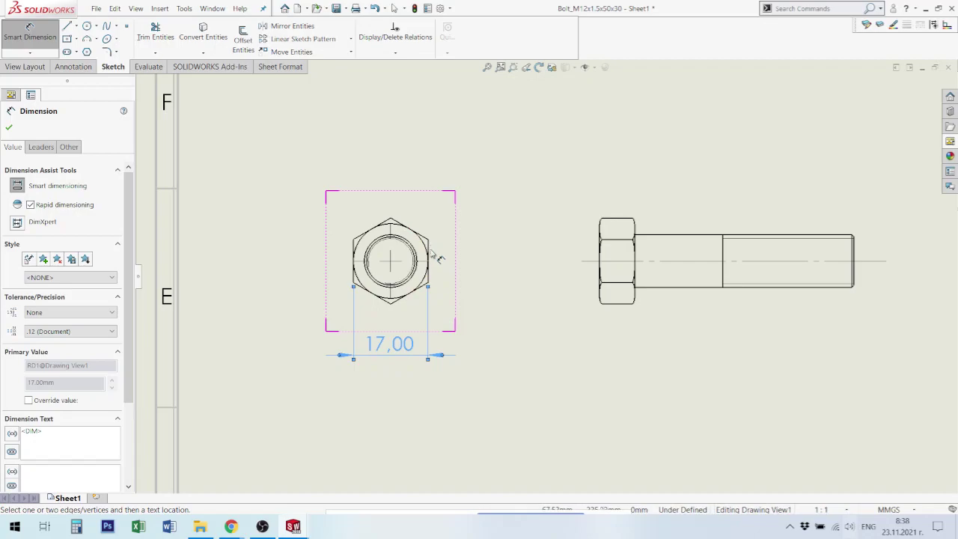
scroll(433, 244, "down", 2)
scroll(445, 255, "down", 1)
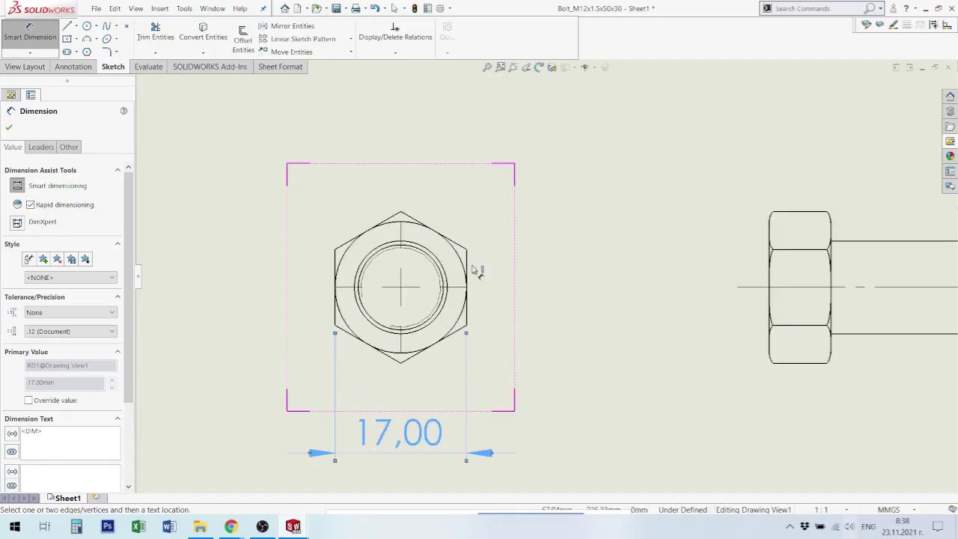
scroll(456, 266, "down", 2)
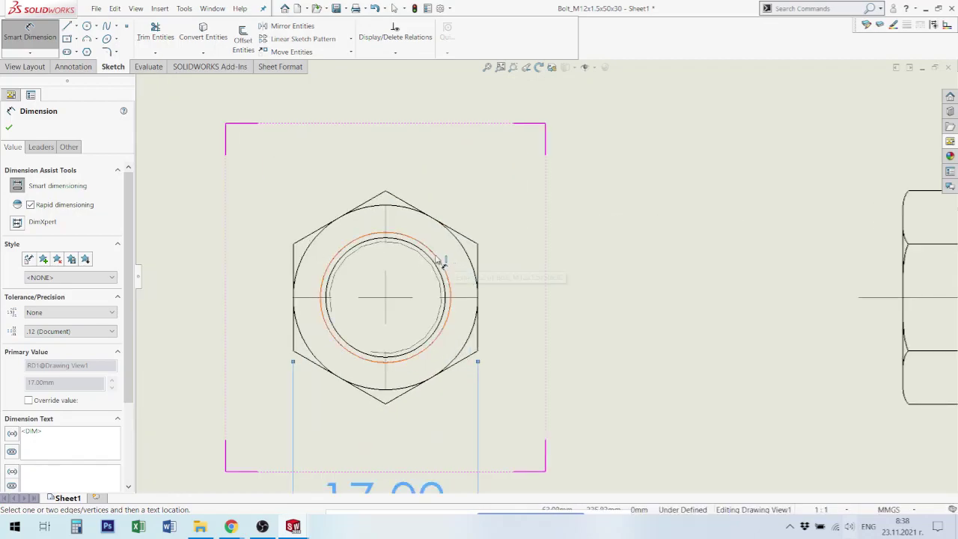
left_click(439, 261)
scroll(517, 181, "up", 2)
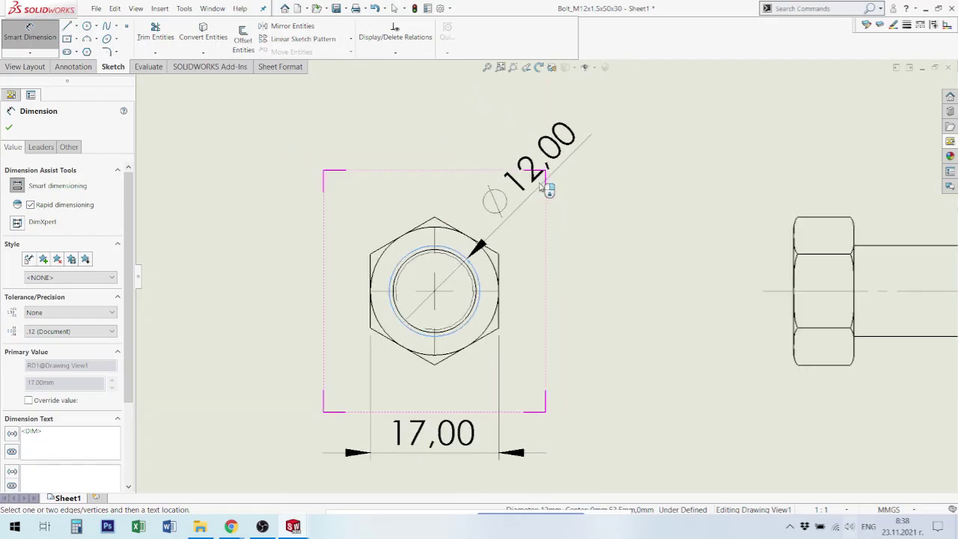
left_click(540, 186)
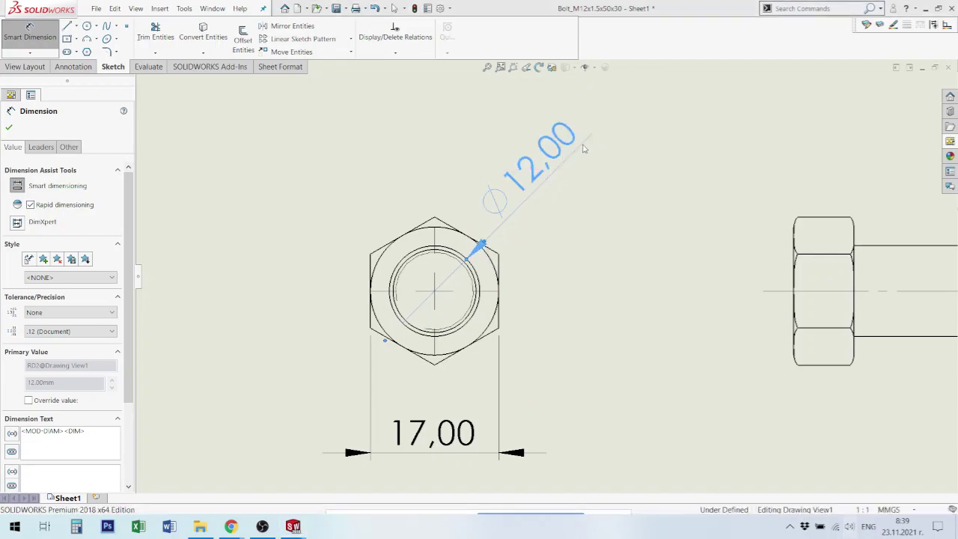
Replace the Ø prefix with 'M' so the diameter reads M 12,00, and reposition its label
mouse_move(587, 148)
double_click(605, 112)
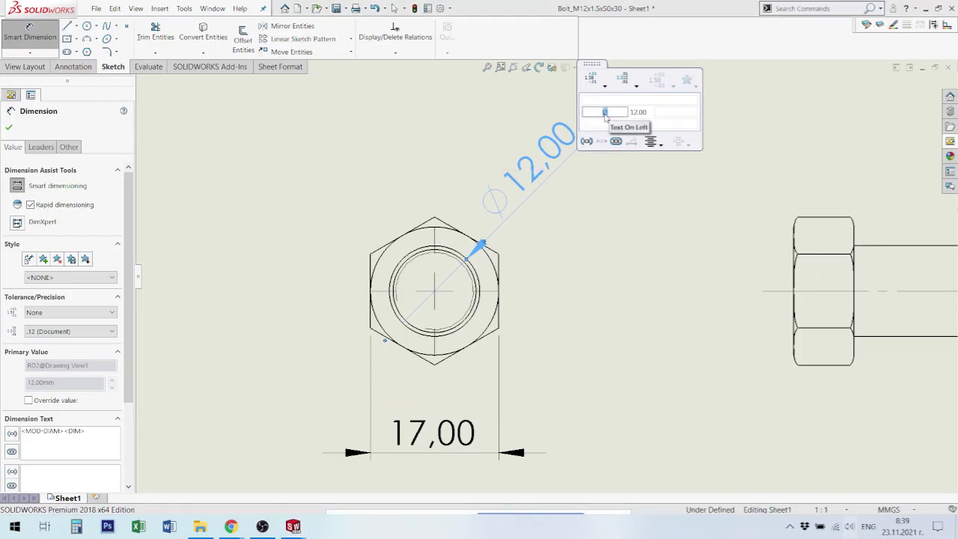
type("M")
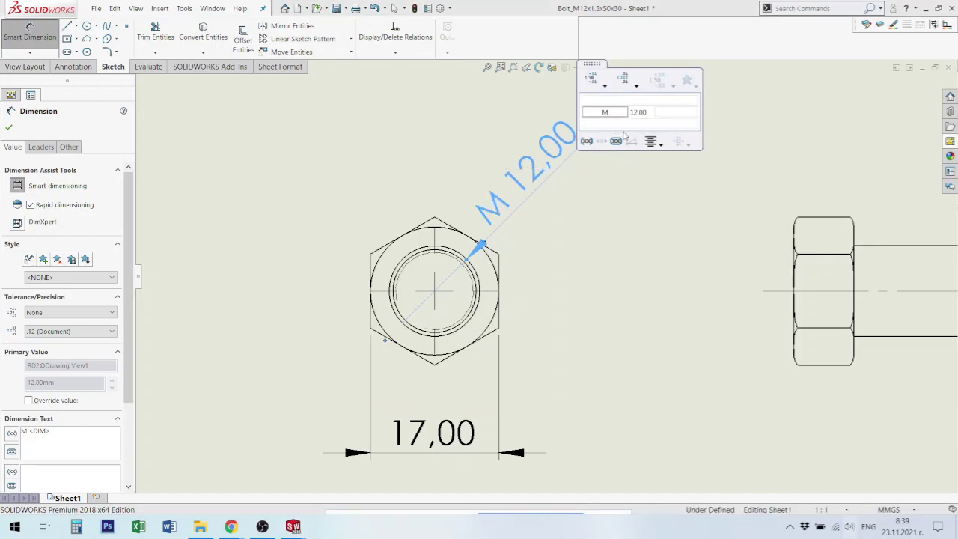
key("Return")
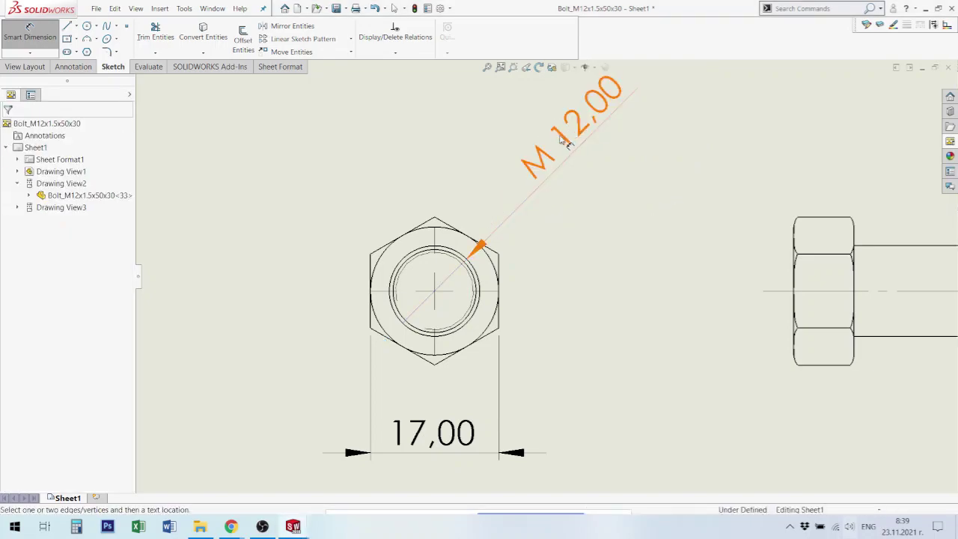
left_click_drag(577, 112, 528, 153)
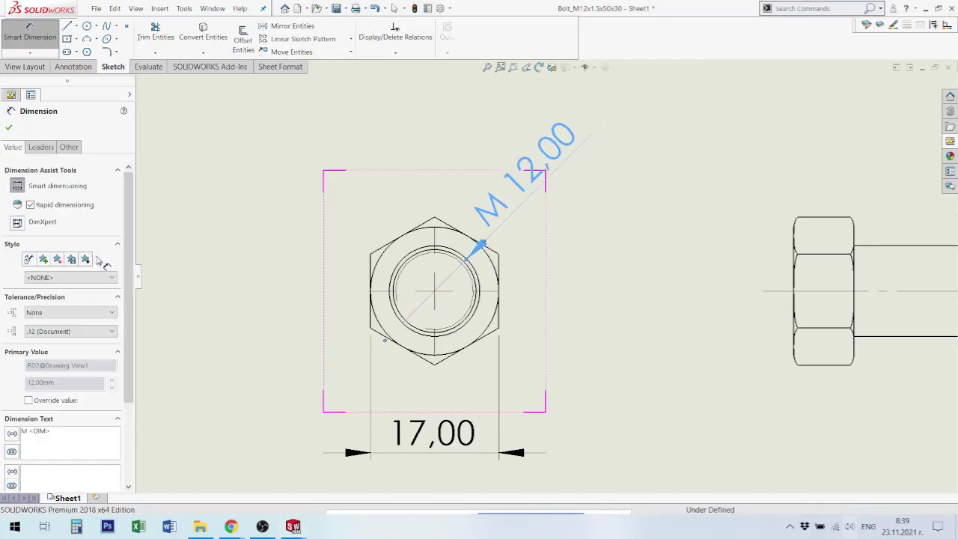
left_click(596, 261)
left_click(543, 180)
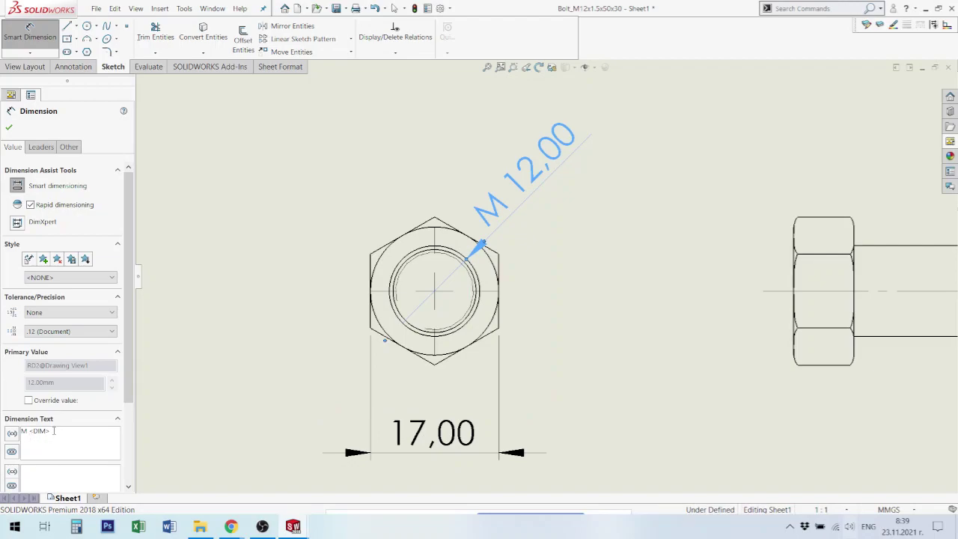
Set precision to None so the dimensions read 17 and M 12, and tidy the M12 label
left_click(453, 446)
double_click(453, 442)
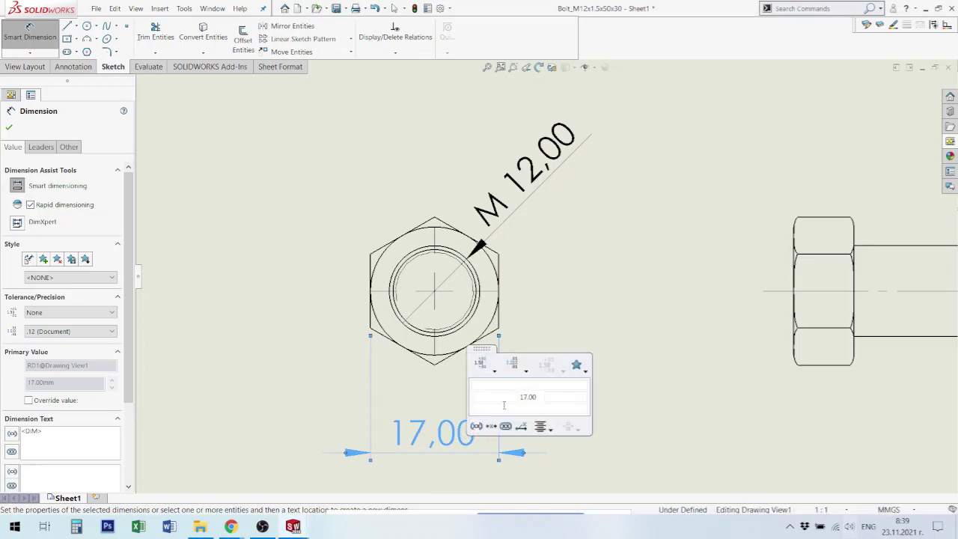
left_click(527, 370)
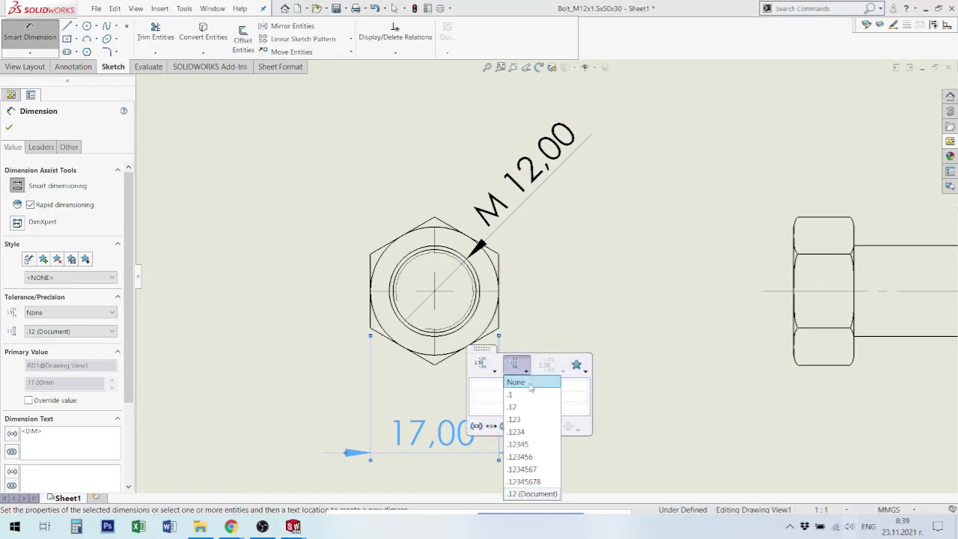
left_click(529, 383)
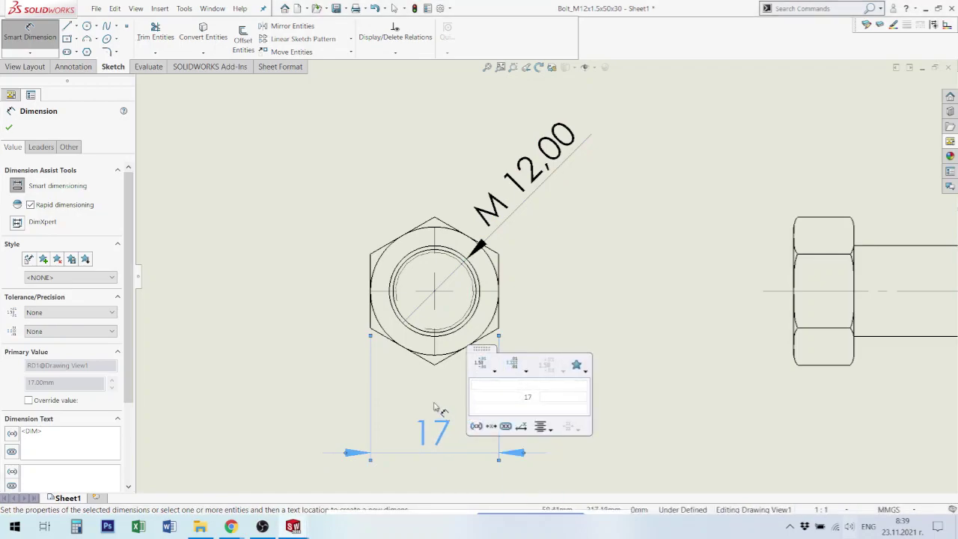
left_click(578, 146)
left_click_drag(578, 145, 620, 143)
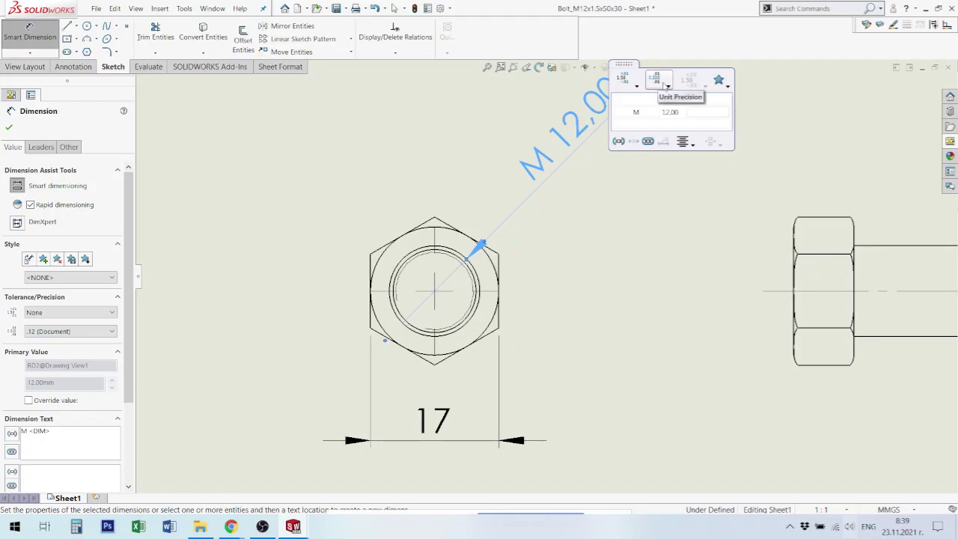
left_click(668, 86)
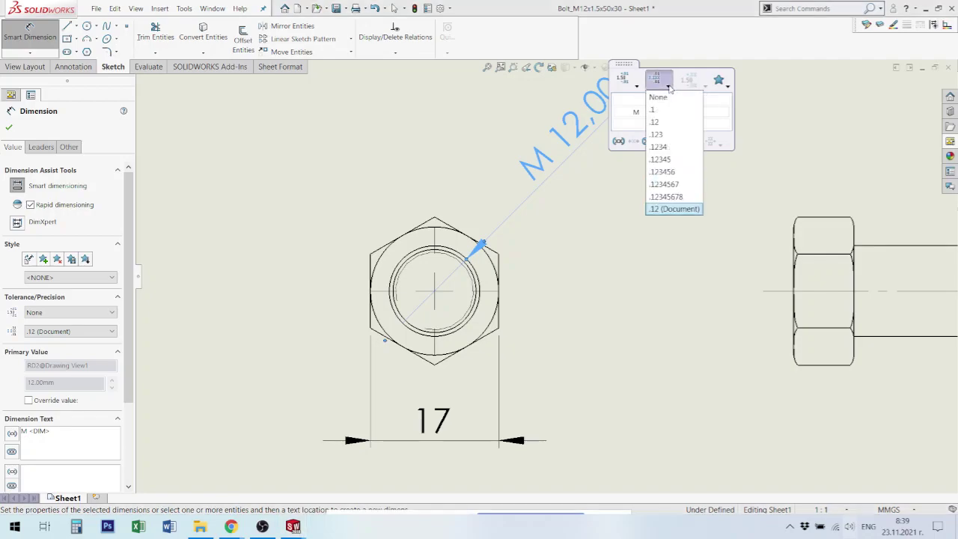
left_click(670, 100)
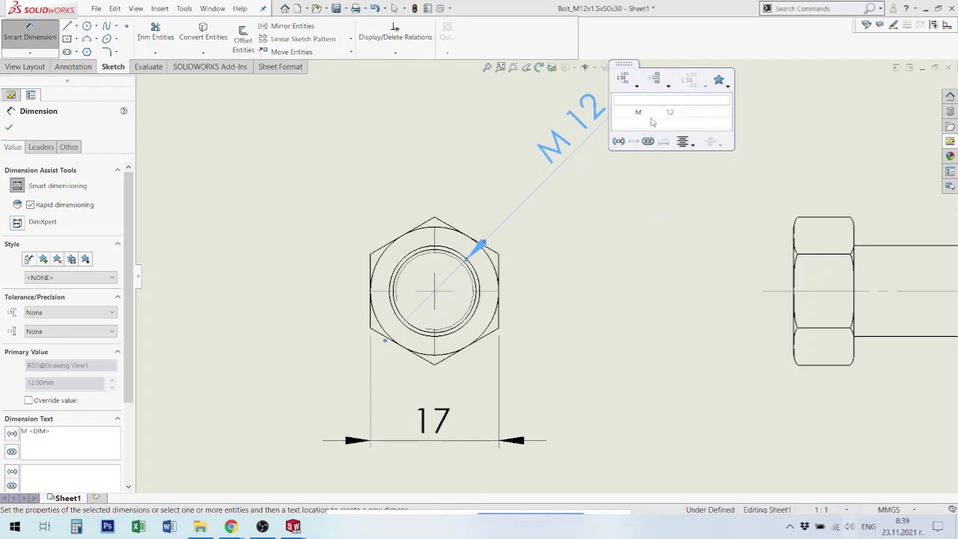
left_click(622, 244)
left_click_drag(603, 113, 571, 152)
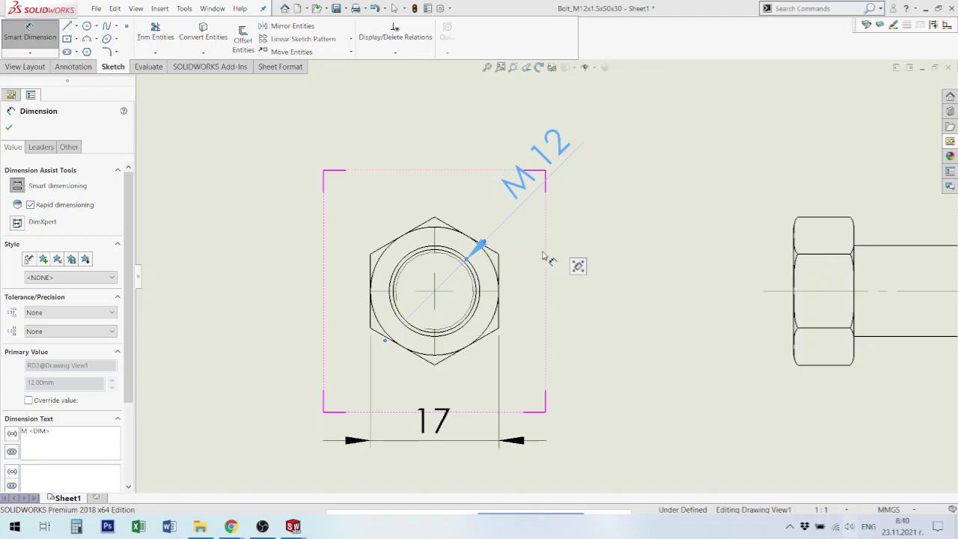
Dimension the bolt's 58,00 overall length above the side view
scroll(552, 325, "up", 2)
scroll(625, 295, "up", 1)
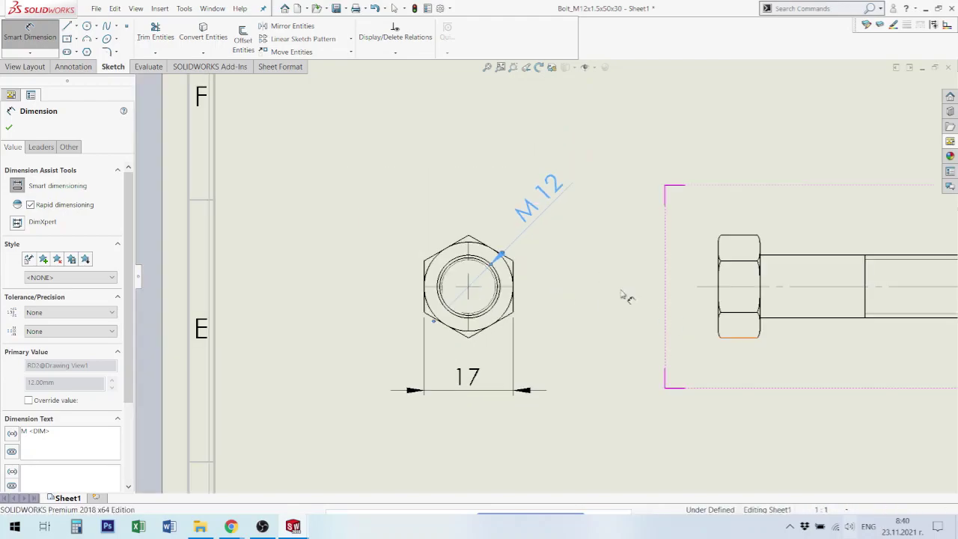
scroll(627, 297, "up", 1)
scroll(828, 336, "down", 1)
scroll(828, 336, "down", 1)
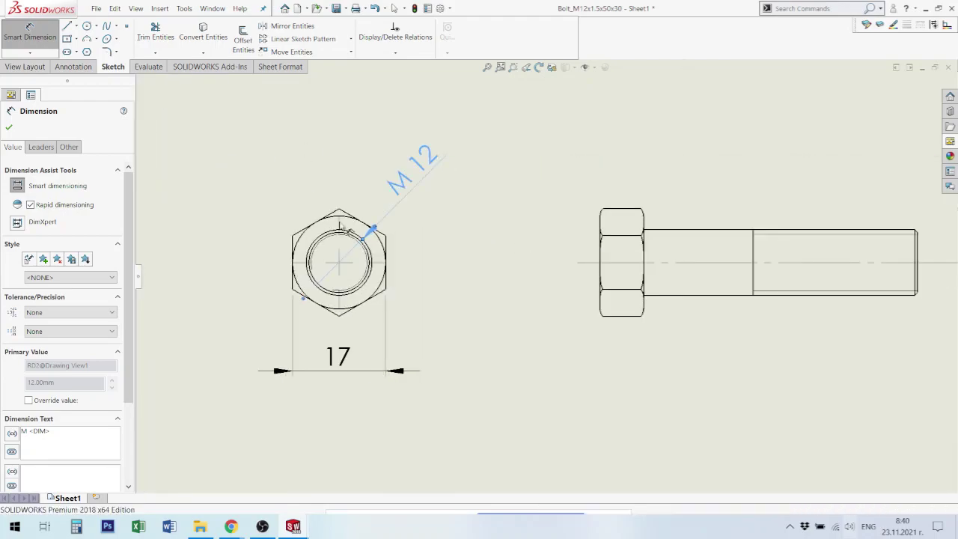
scroll(894, 295, "down", 1)
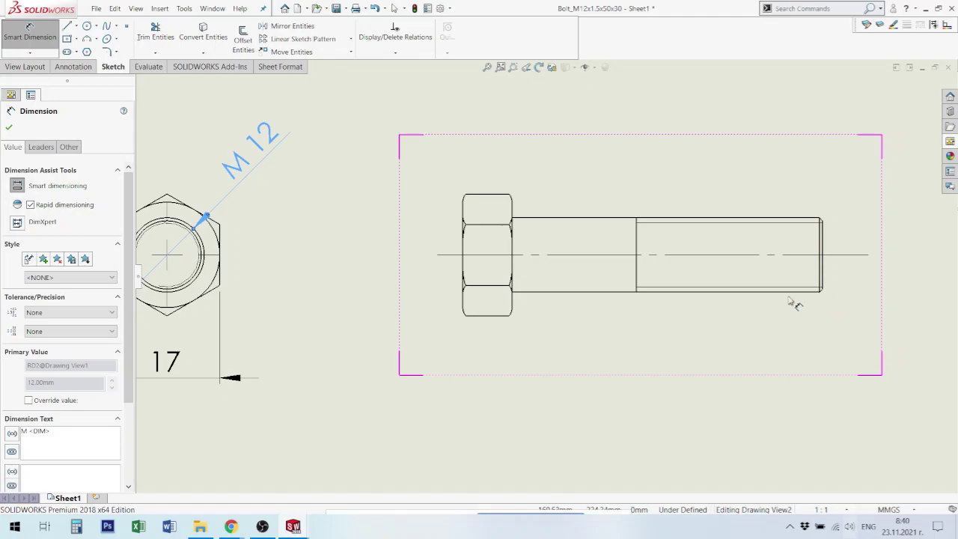
left_click(465, 234)
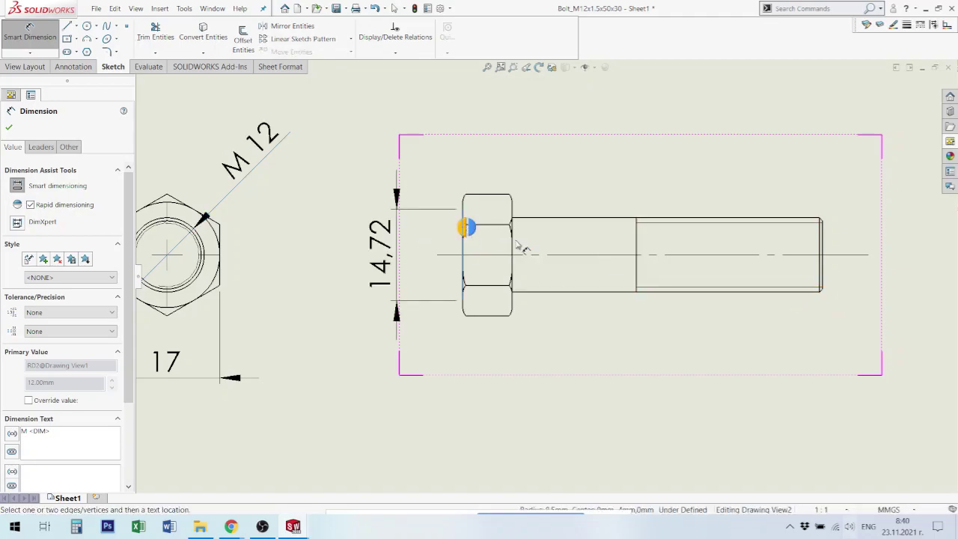
left_click(822, 254)
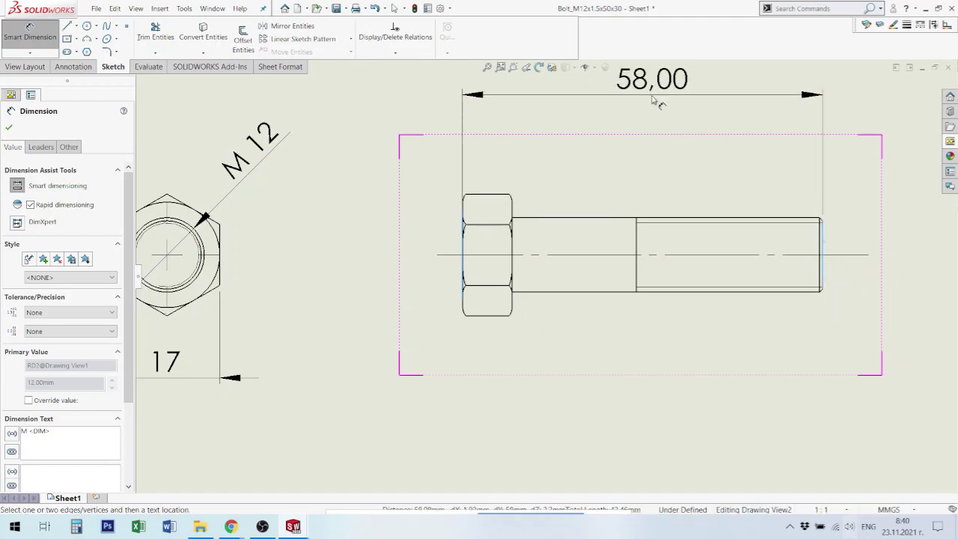
left_click(655, 103)
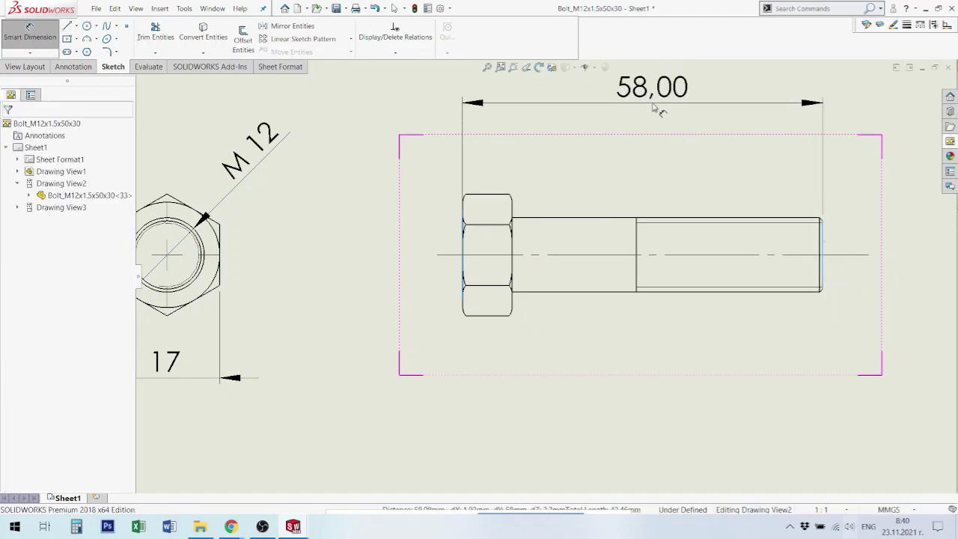
Add the 50,00 shank length dimension above the side view
left_click(823, 243)
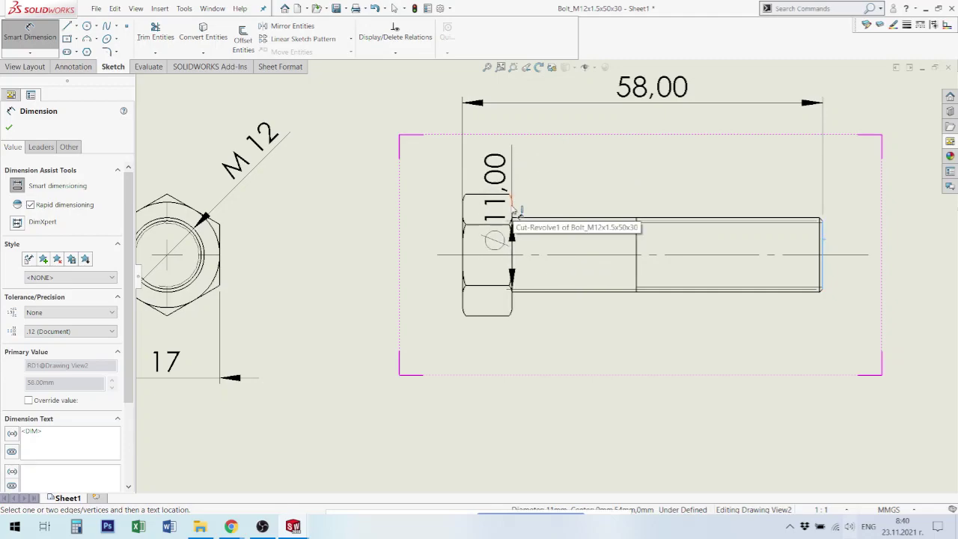
scroll(524, 247, "up", 2)
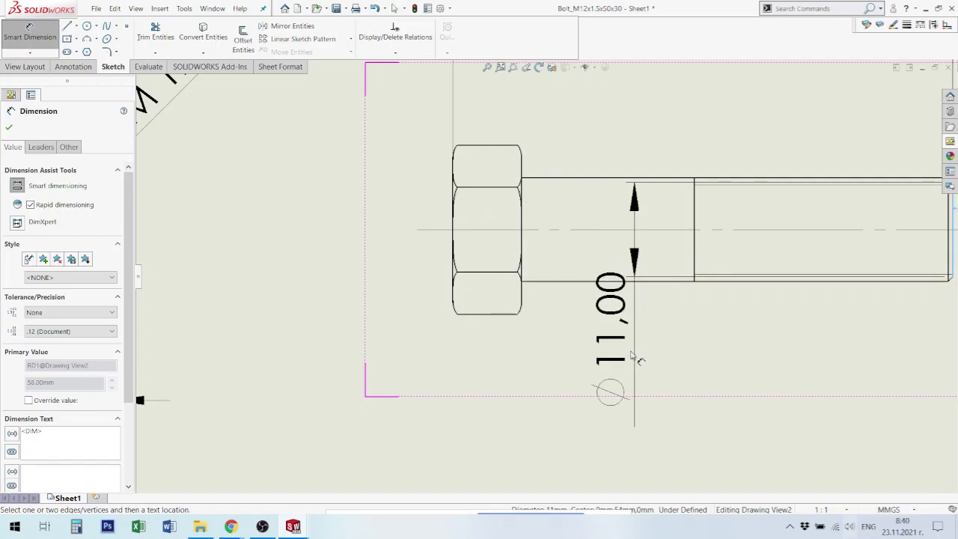
scroll(623, 344, "up", 2)
scroll(531, 196, "down", 2)
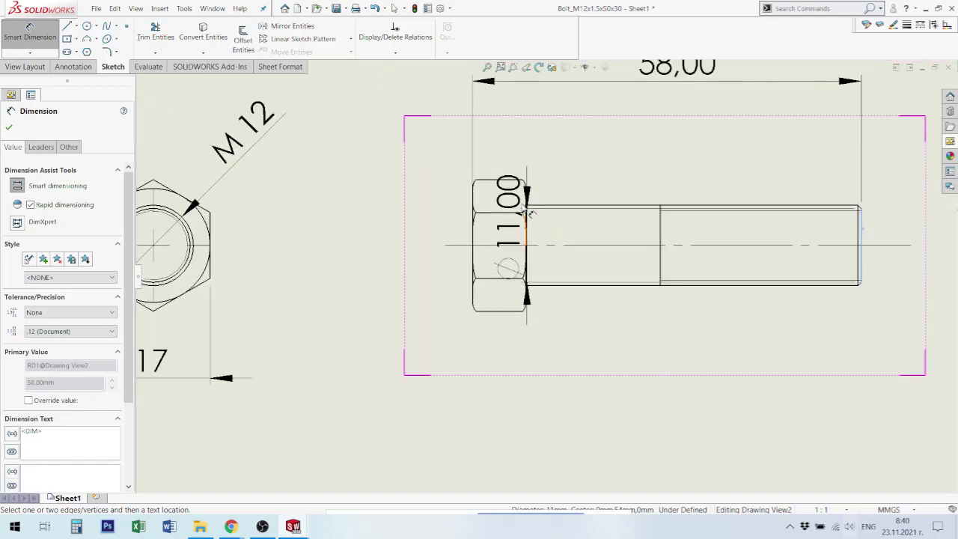
scroll(532, 196, "down", 3)
scroll(533, 196, "down", 2)
scroll(563, 274, "down", 2)
scroll(542, 336, "down", 2)
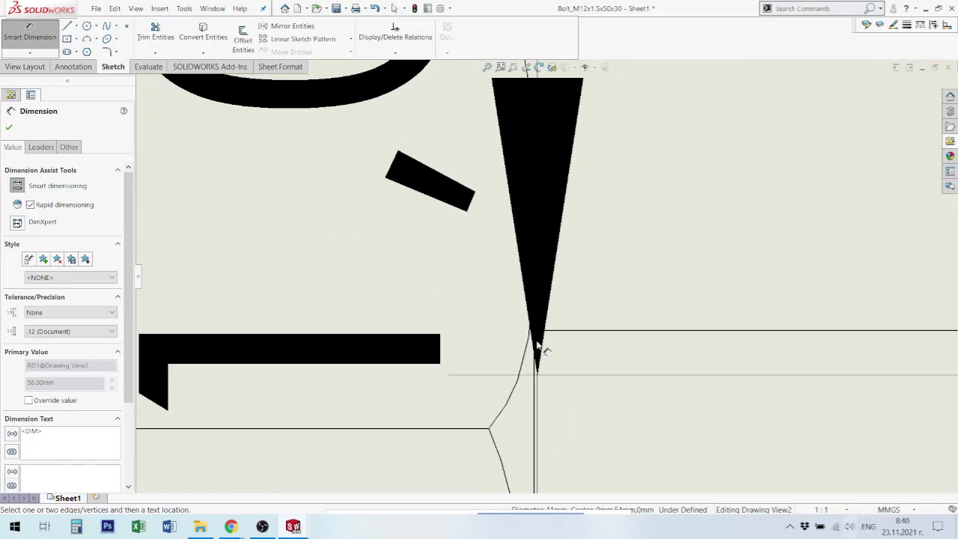
scroll(539, 349, "down", 2)
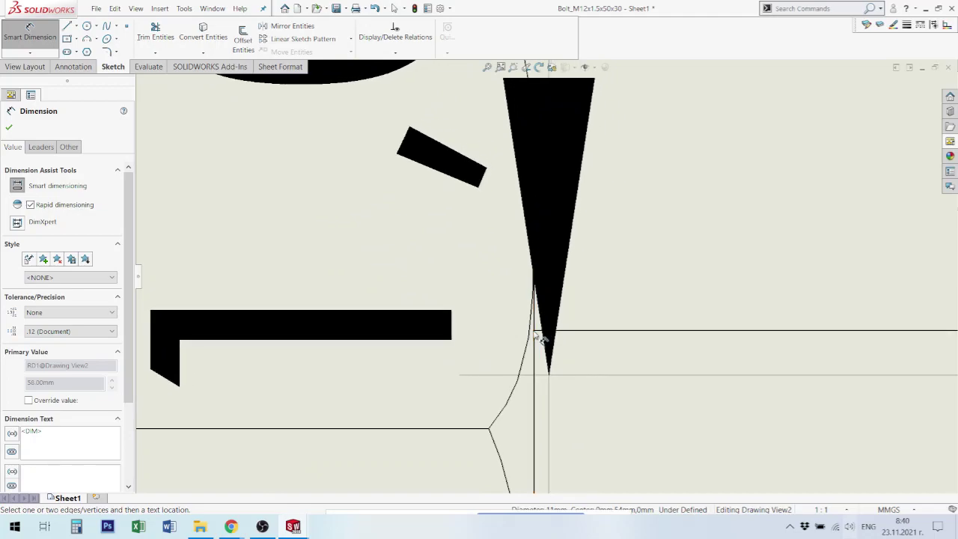
left_click(534, 337)
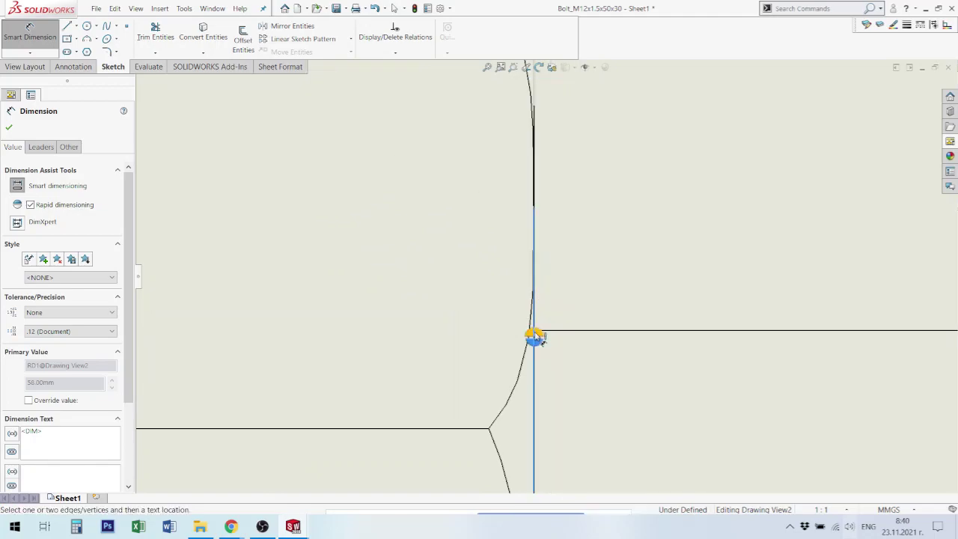
scroll(836, 276, "up", 3)
scroll(824, 273, "up", 2)
scroll(741, 272, "up", 2)
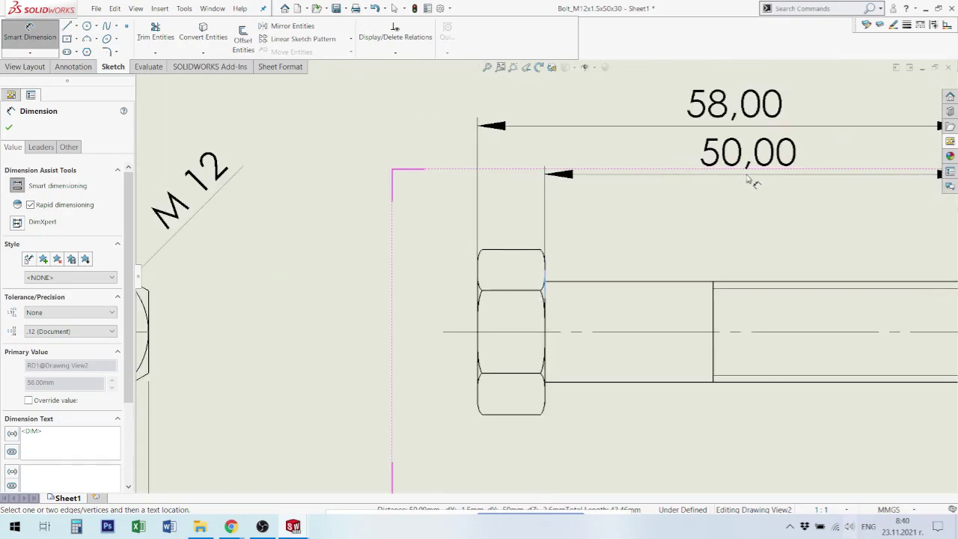
left_click(744, 181)
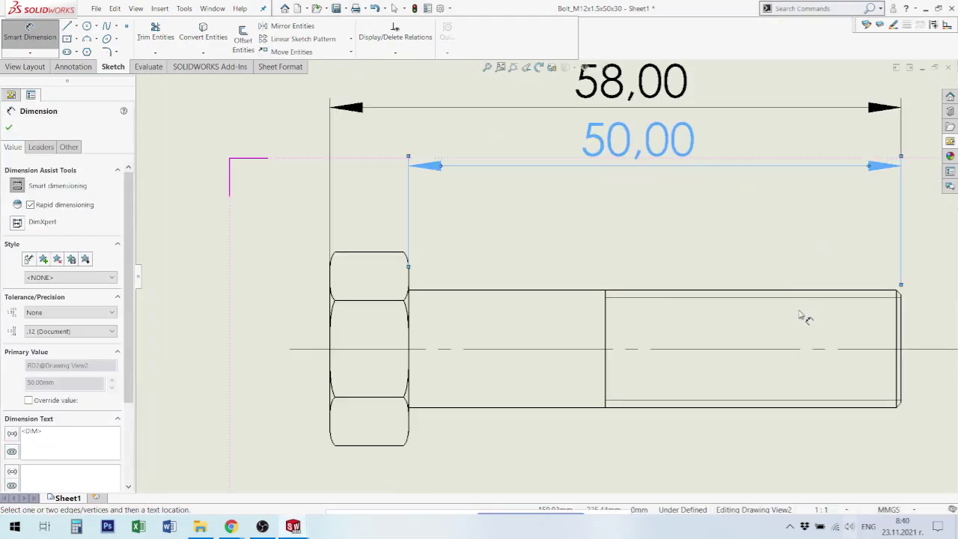
Add the 30,00 thread length, then pick the shank's top and bottom edges for its diameter
left_click(601, 320)
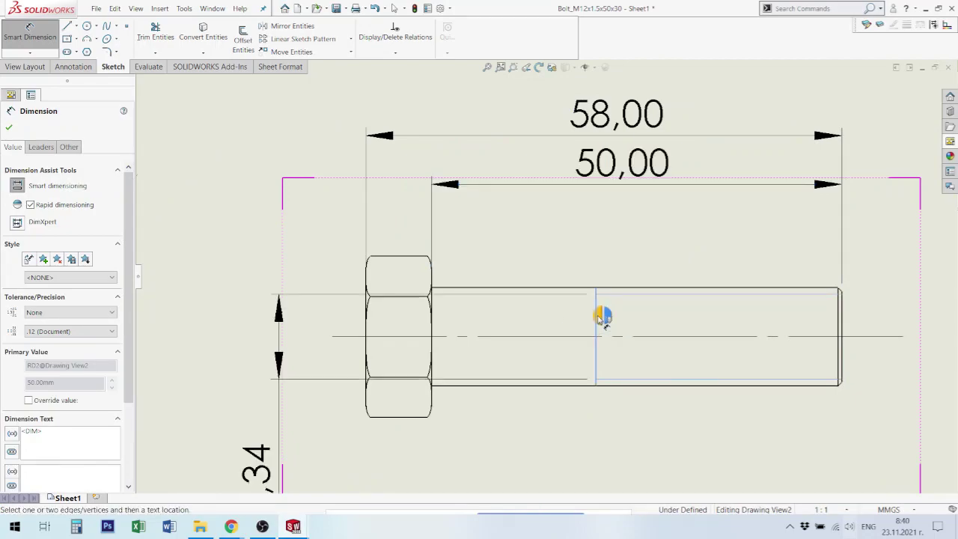
left_click(846, 331)
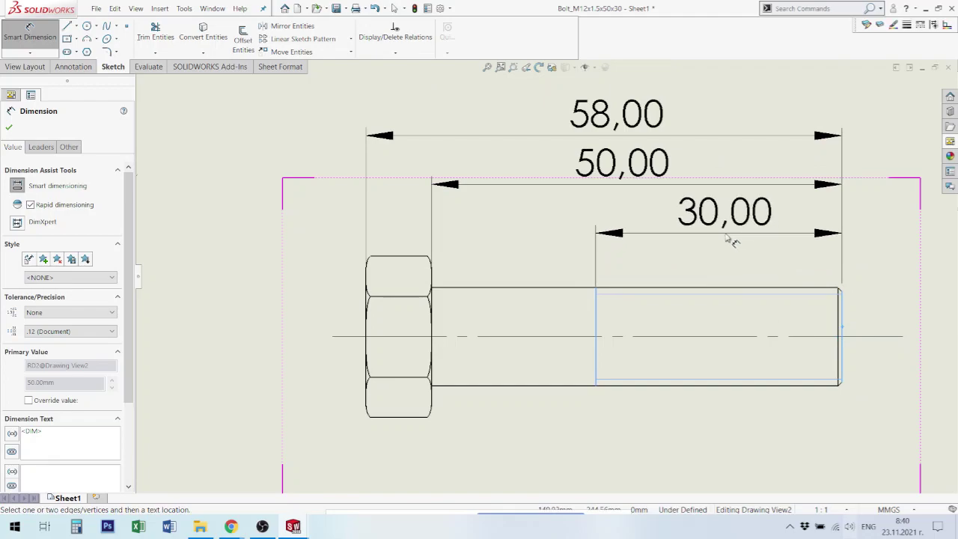
left_click(730, 241)
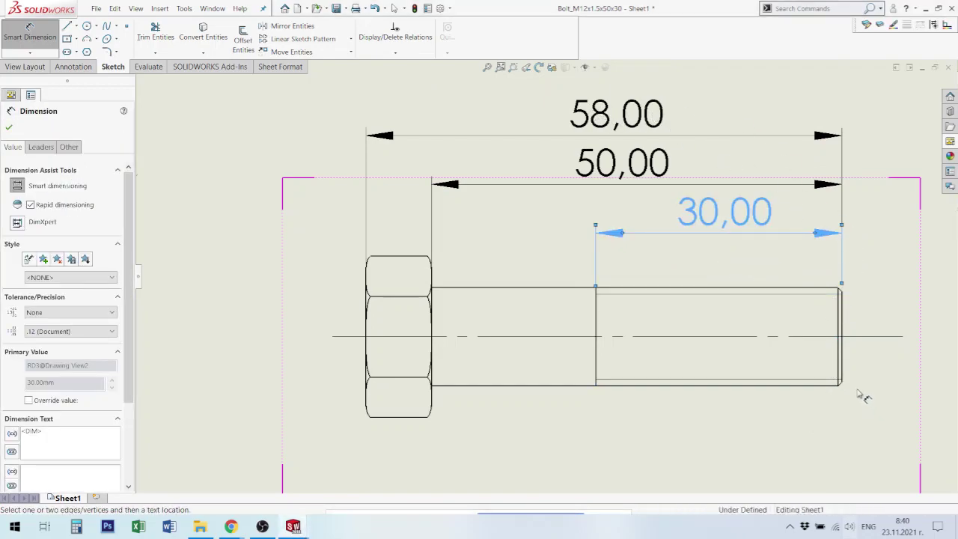
scroll(834, 396, "up", 3)
scroll(831, 381, "down", 1)
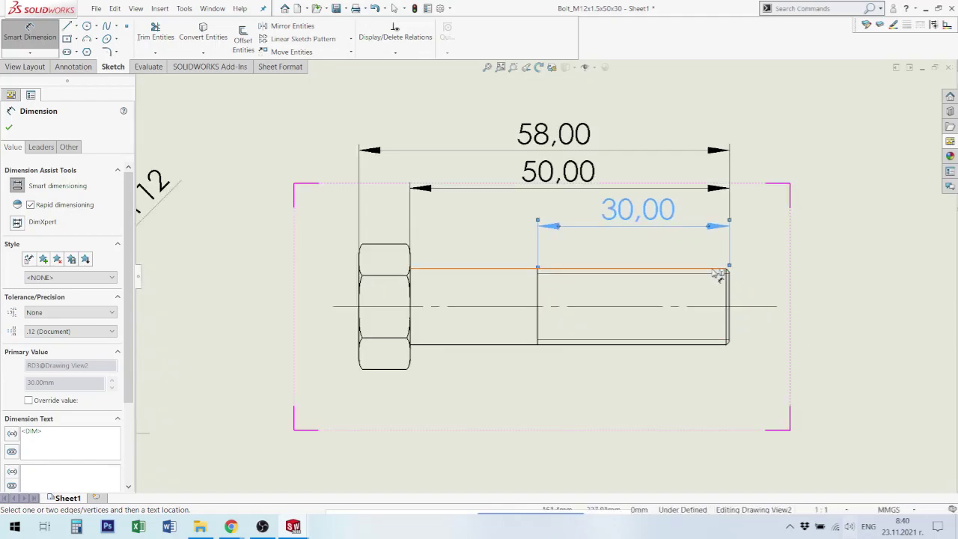
left_click(721, 271)
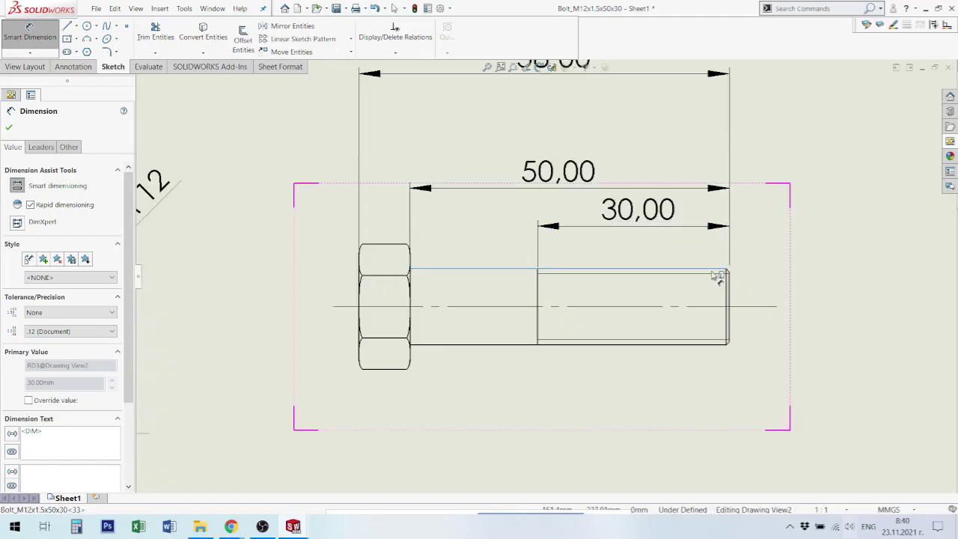
left_click(685, 346)
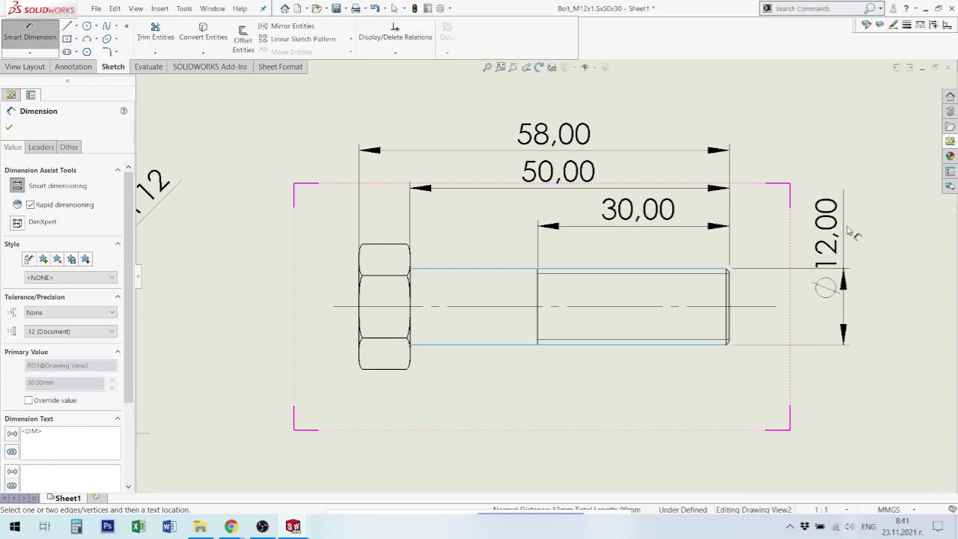
Place the 12,00 shank diameter and edit its text to read M12,00 without the Ø symbol
left_click(858, 216)
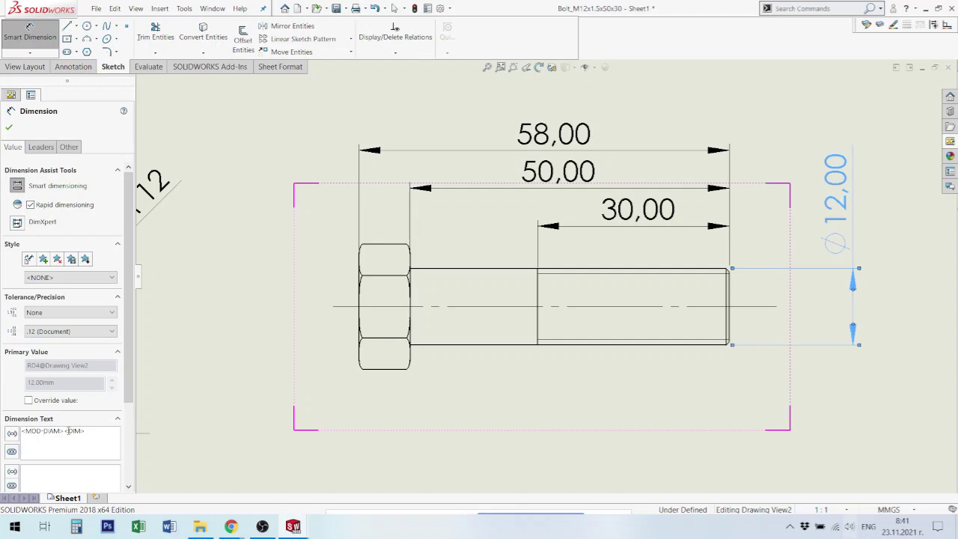
left_click_drag(129, 384, 118, 460)
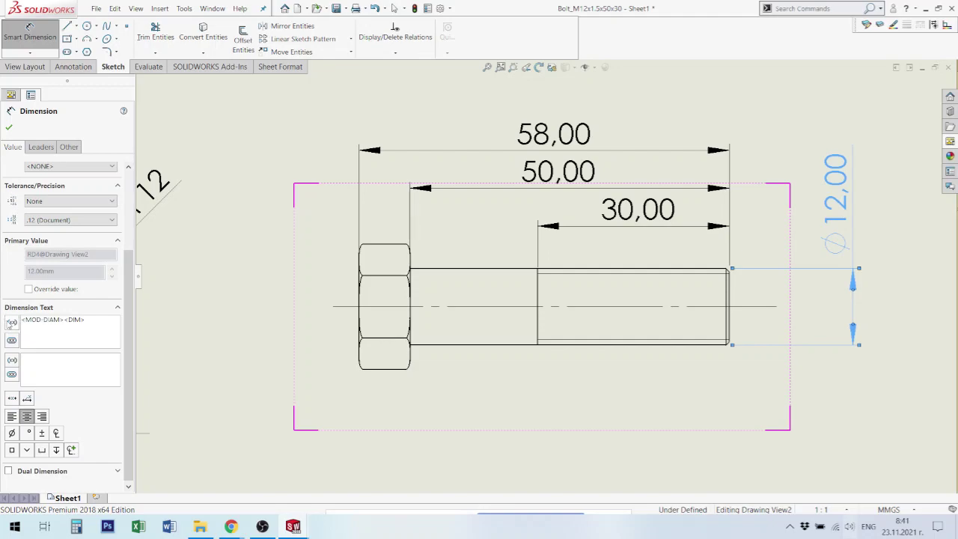
key("BackSpace")
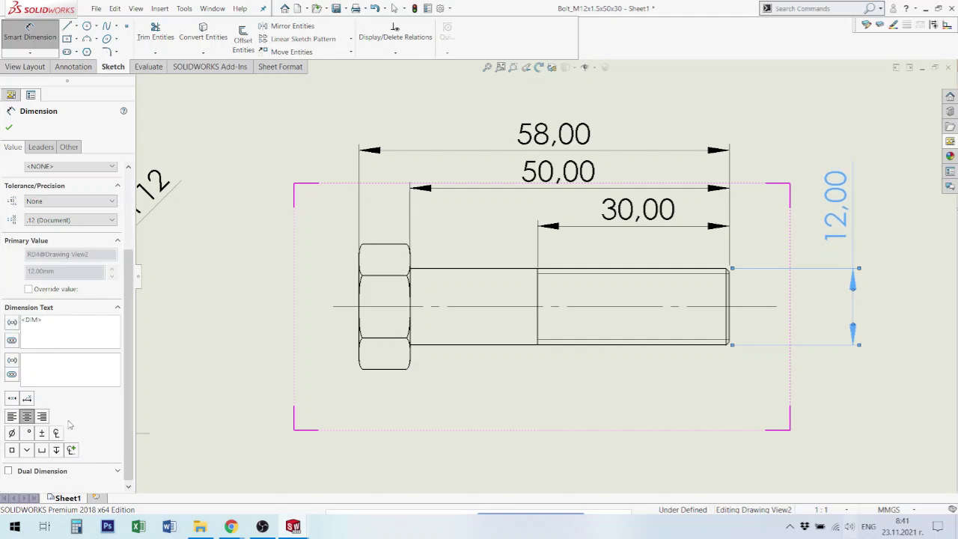
left_click(29, 433)
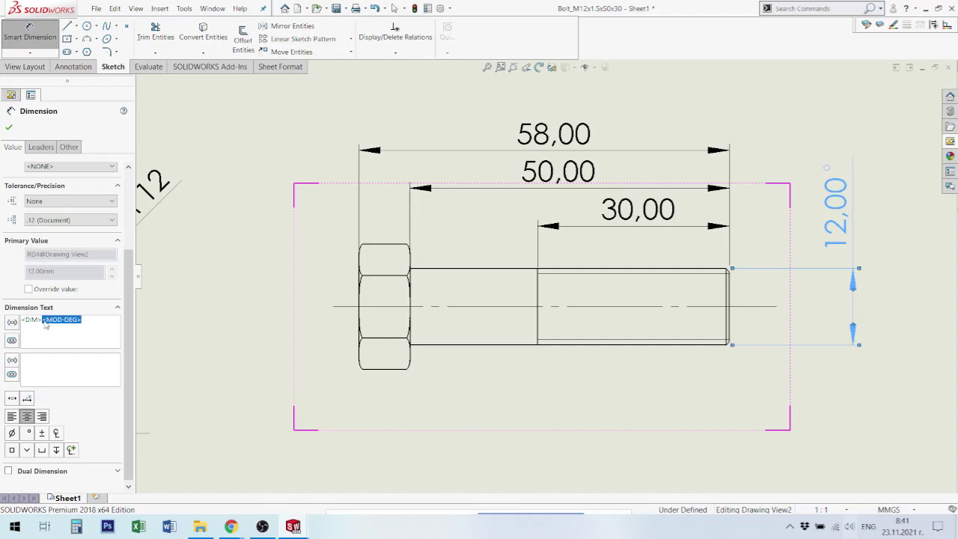
key("Delete")
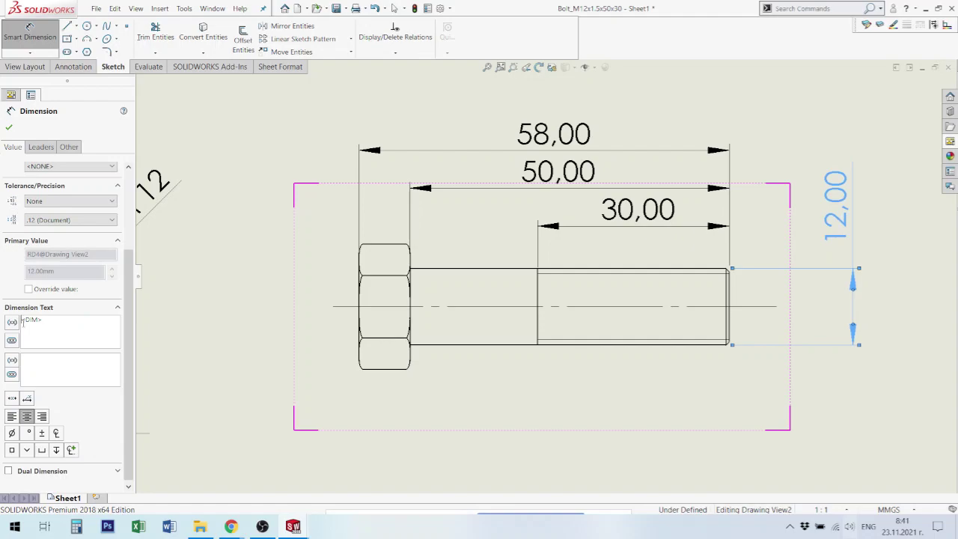
type("M")
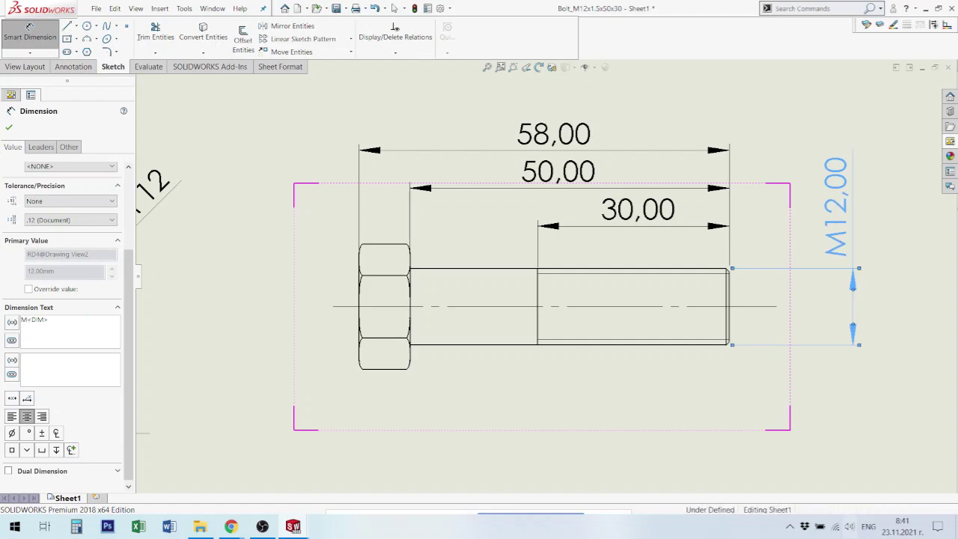
left_click(865, 408)
Move the hex end view and bolt side view further left on the sheet, then show the Window menu
scroll(488, 372, "up", 3)
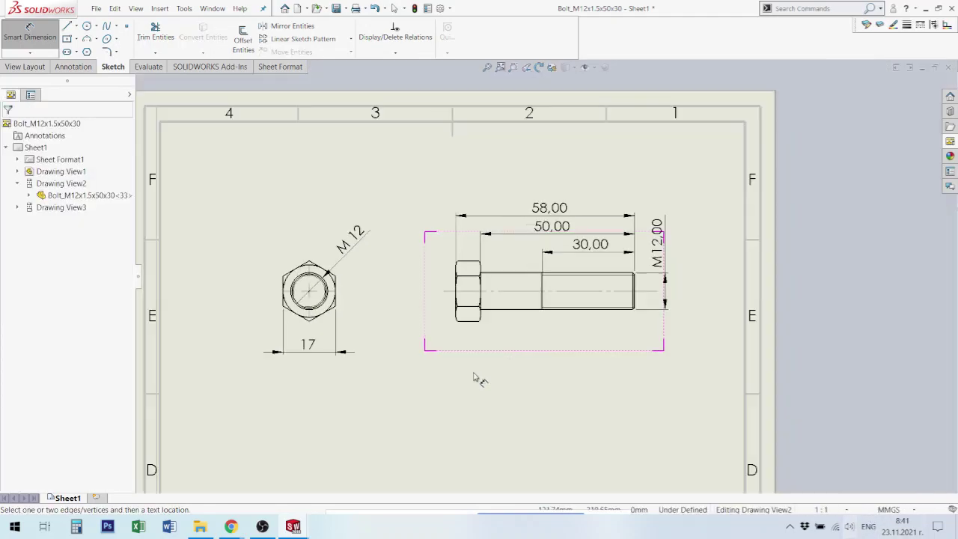
left_click(487, 378)
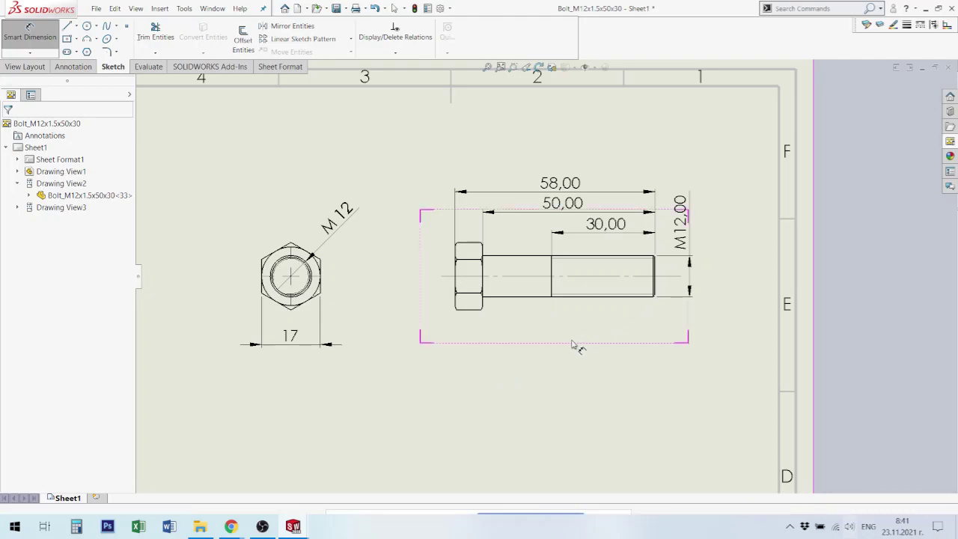
key("Escape")
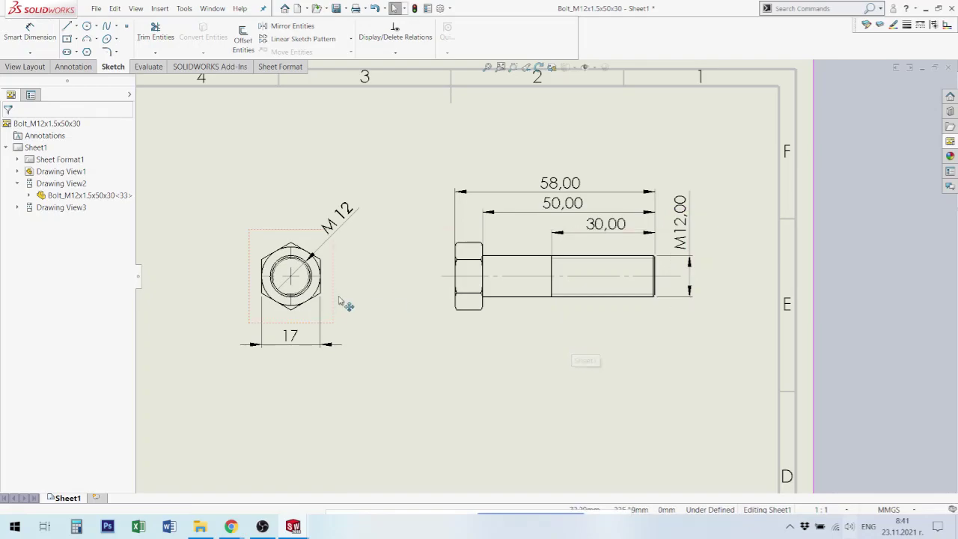
left_click_drag(338, 302, 305, 302)
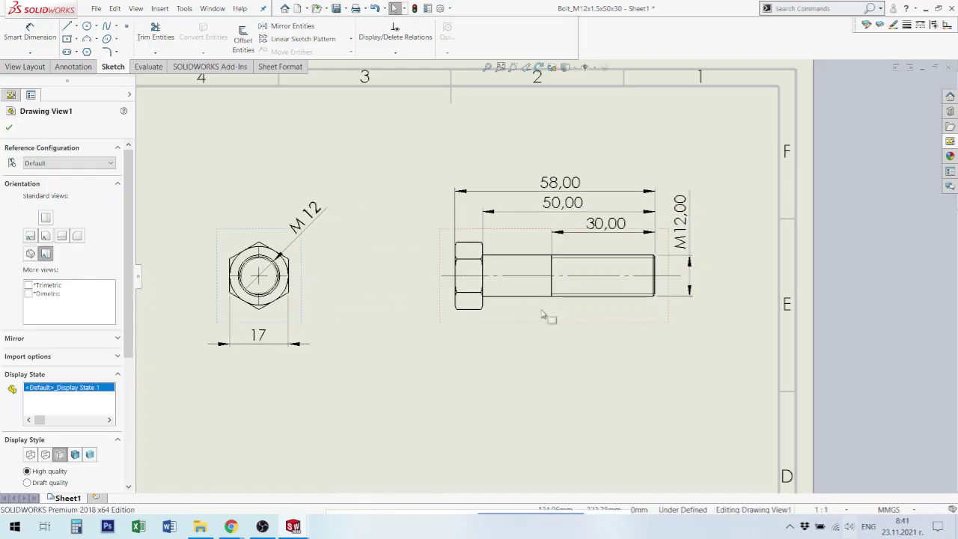
left_click_drag(552, 325, 501, 339)
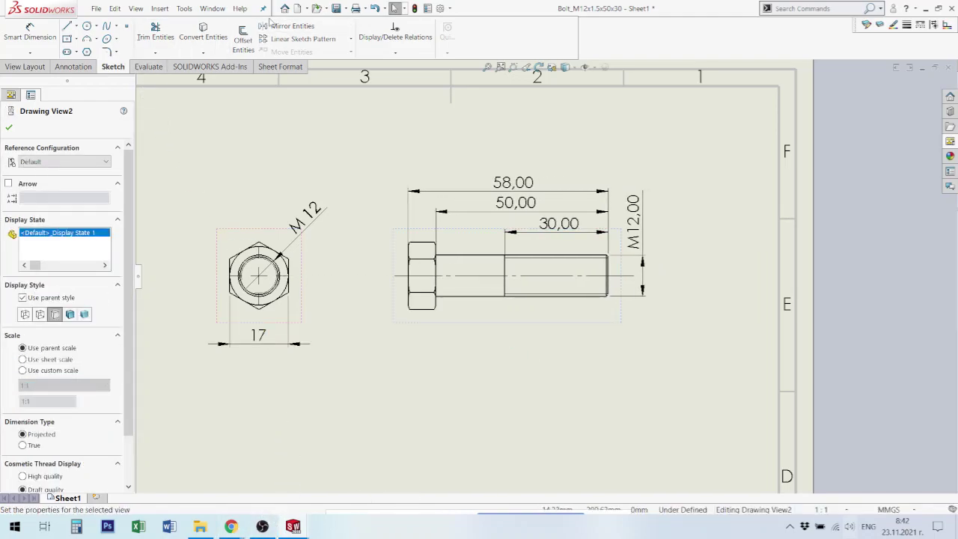
left_click(213, 8)
mouse_move(264, 105)
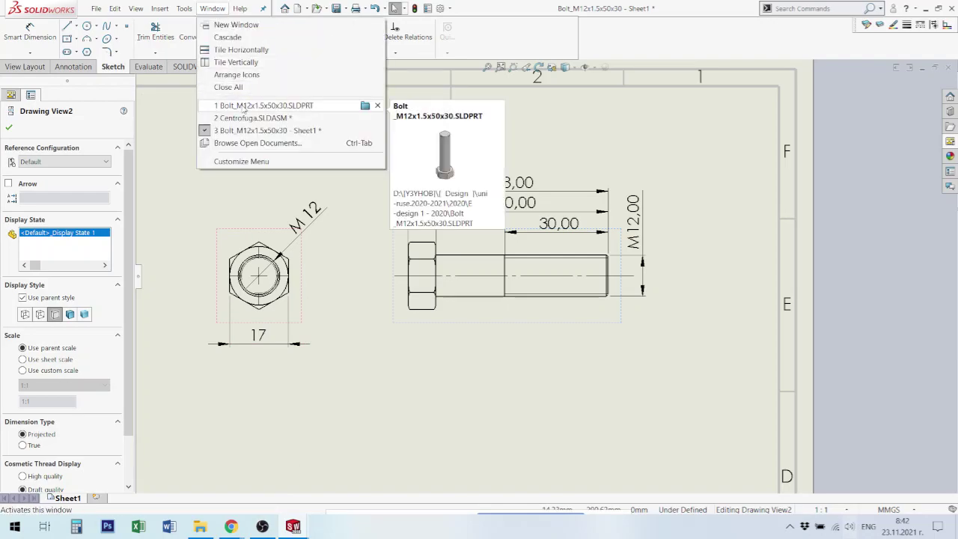
left_click(289, 111)
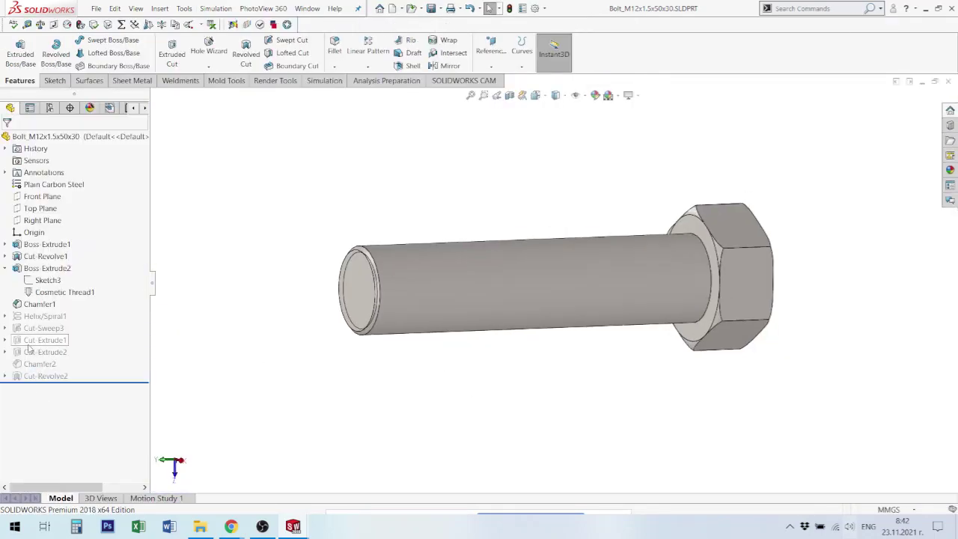
left_click(43, 340)
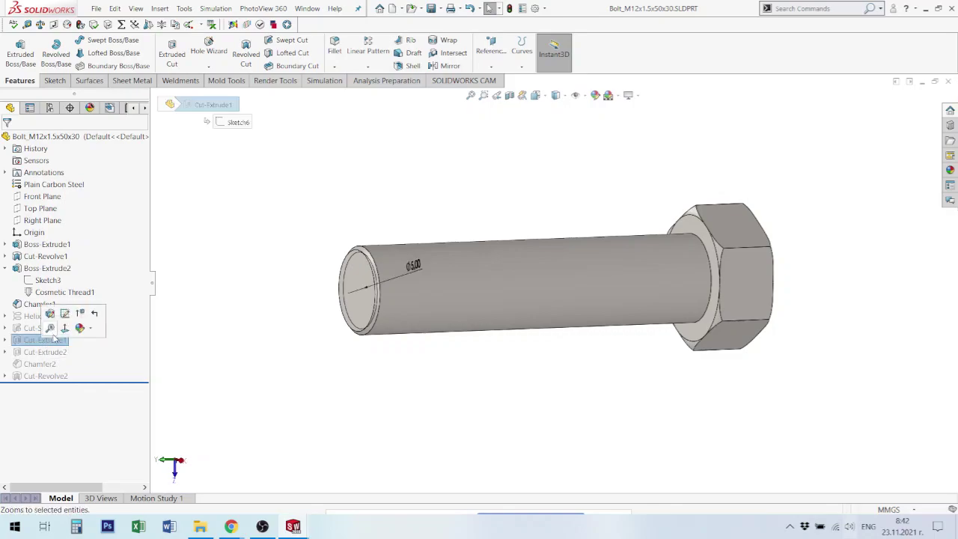
left_click(81, 317)
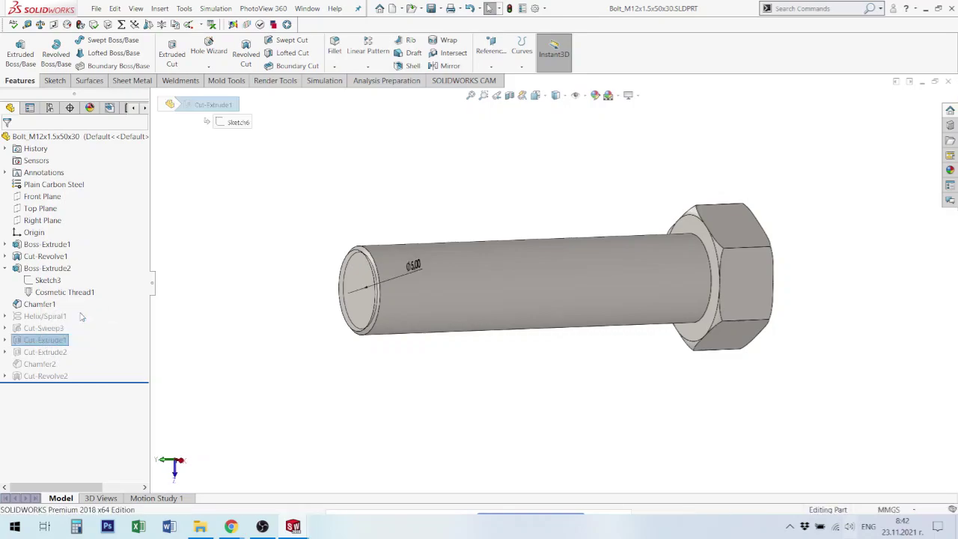
mouse_move(652, 342)
middle_mouse_down()
mouse_move(511, 327)
mouse_move(610, 347)
mouse_move(697, 381)
mouse_move(485, 308)
middle_mouse_up()
scroll(485, 308, "down", 3)
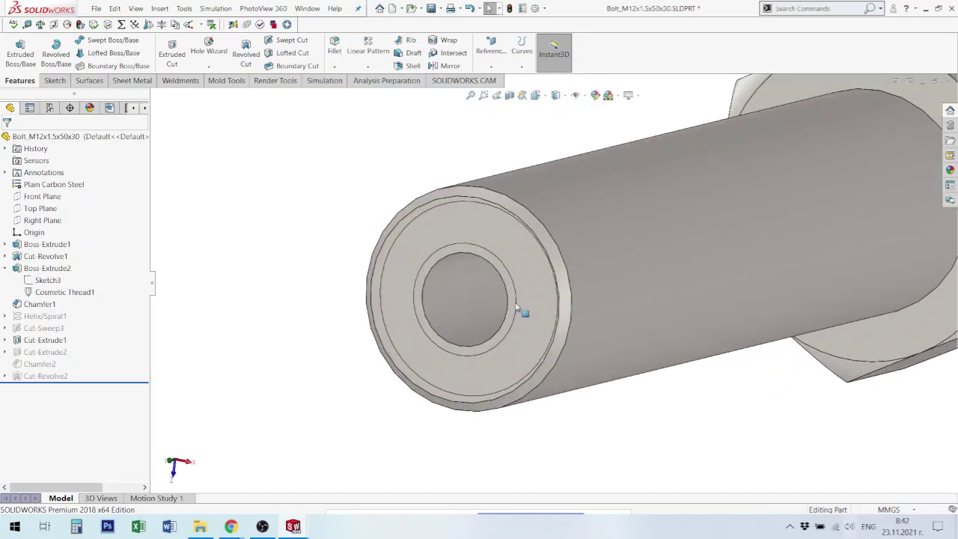
left_click(516, 297)
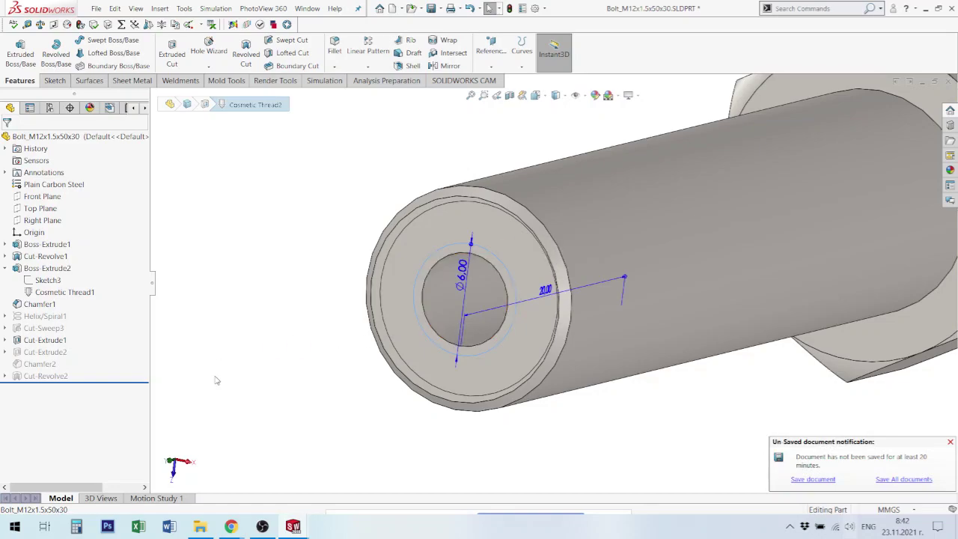
key("Escape")
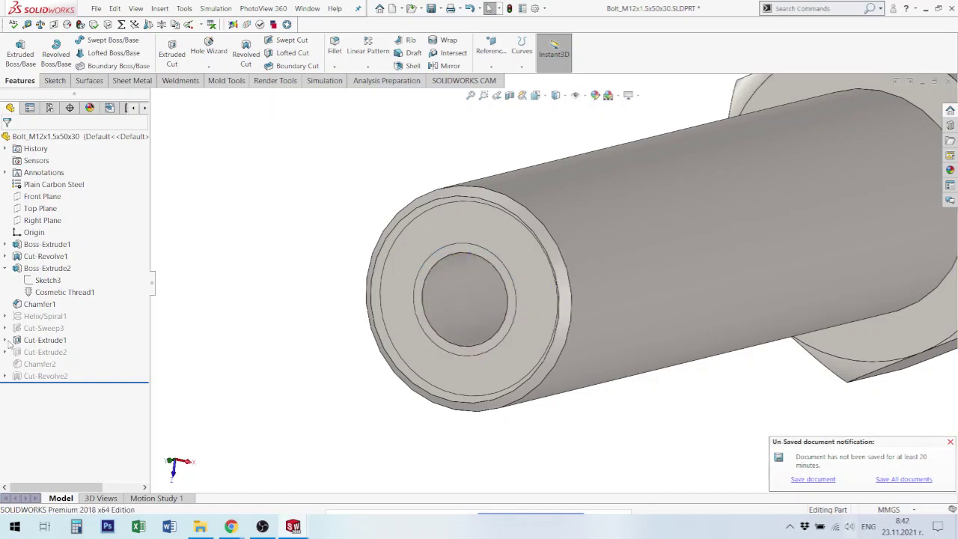
left_click(5, 340)
left_click(48, 351)
double_click(48, 353)
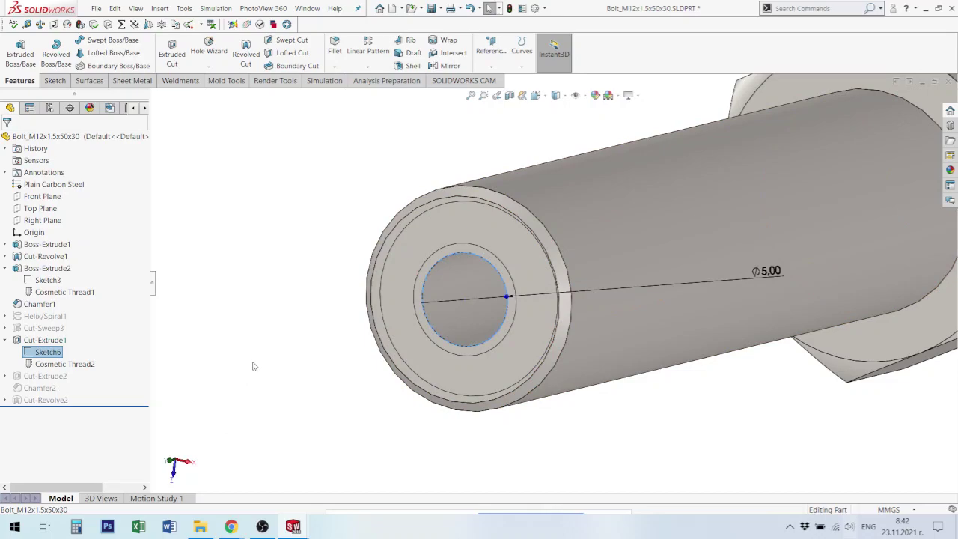
left_click(45, 376)
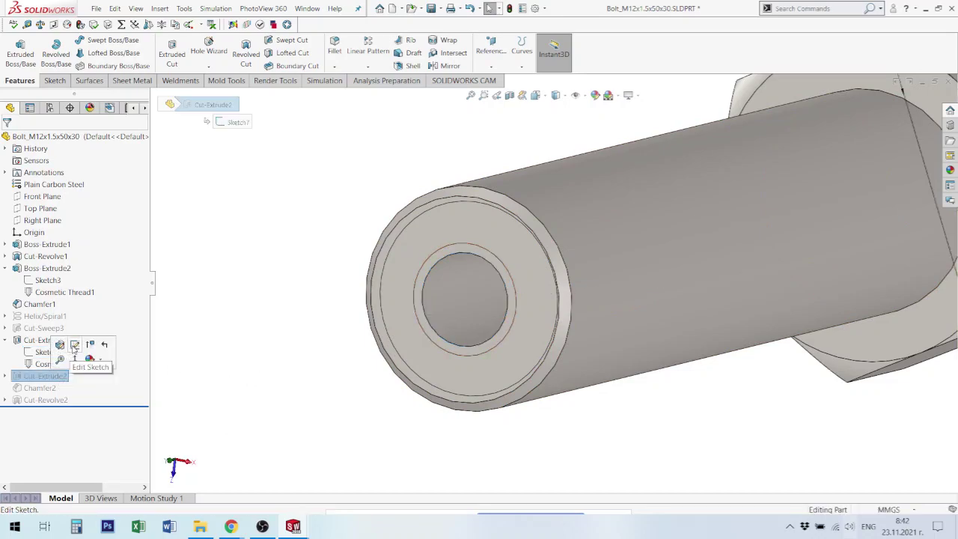
left_click(89, 345)
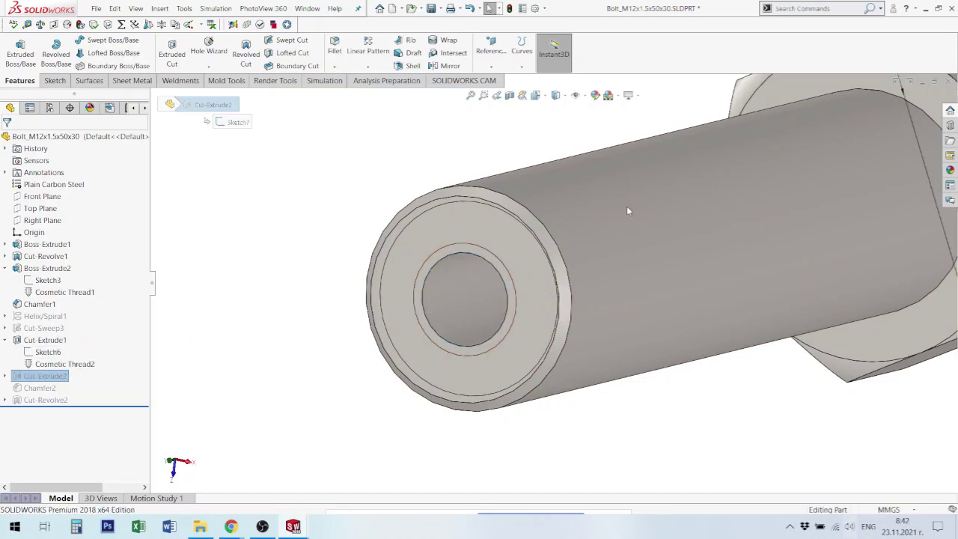
mouse_move(697, 309)
middle_mouse_down()
mouse_move(543, 307)
mouse_move(678, 270)
middle_mouse_up()
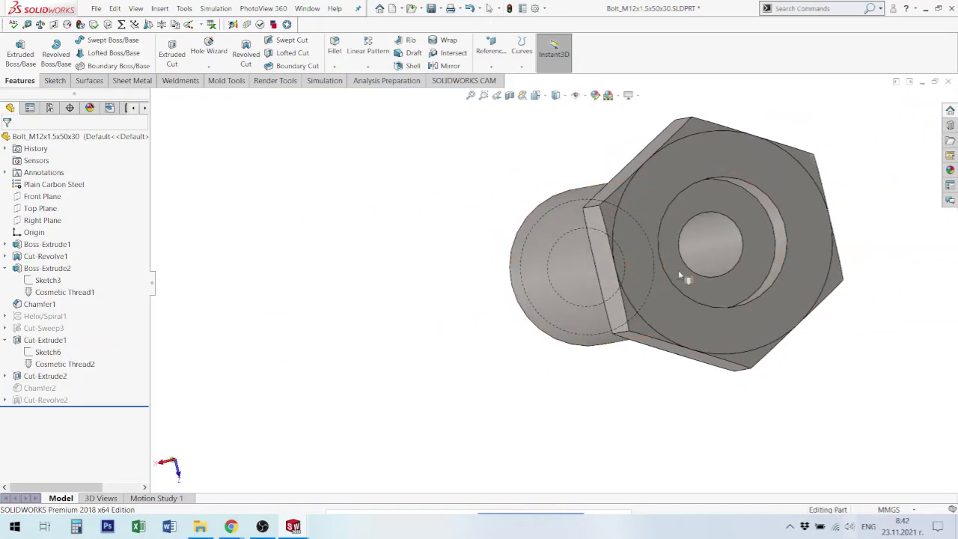
left_click(42, 389)
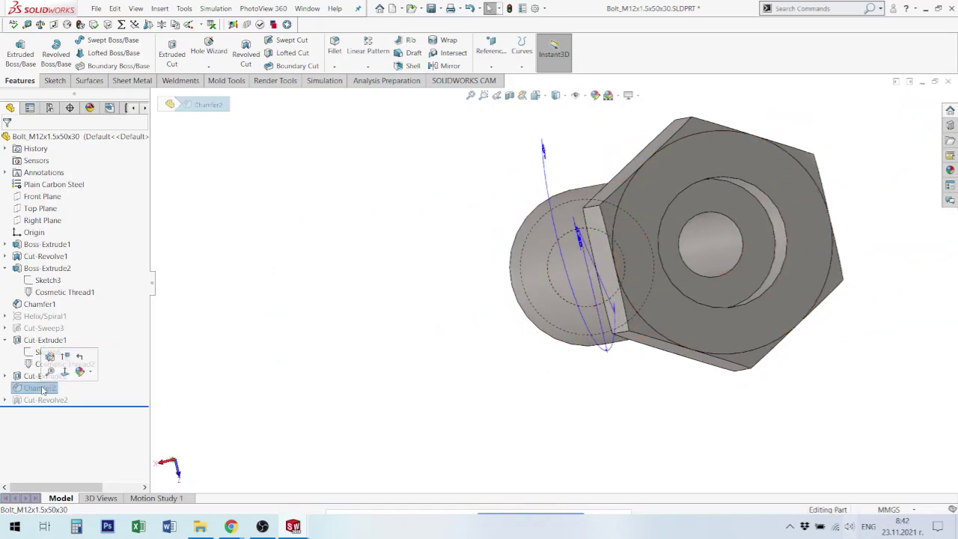
left_click(65, 357)
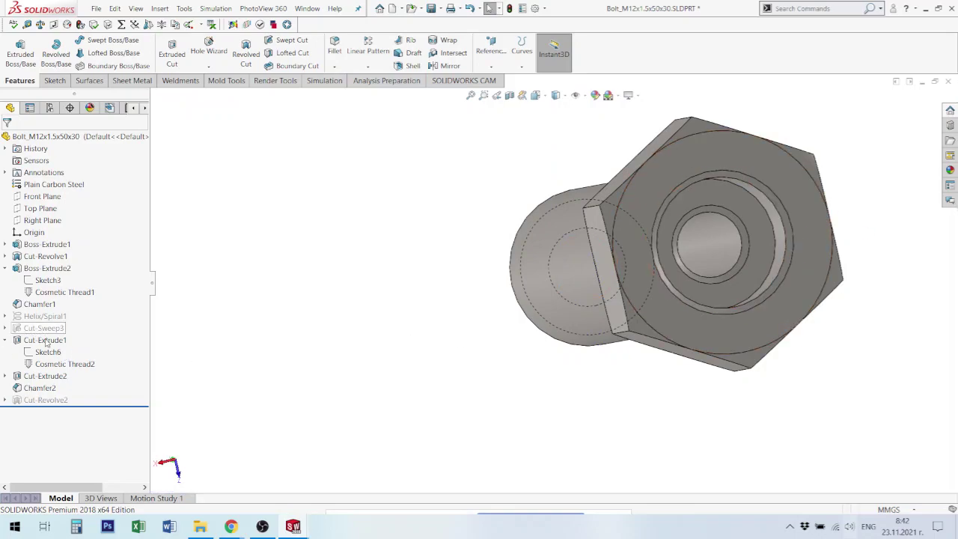
left_click(45, 400)
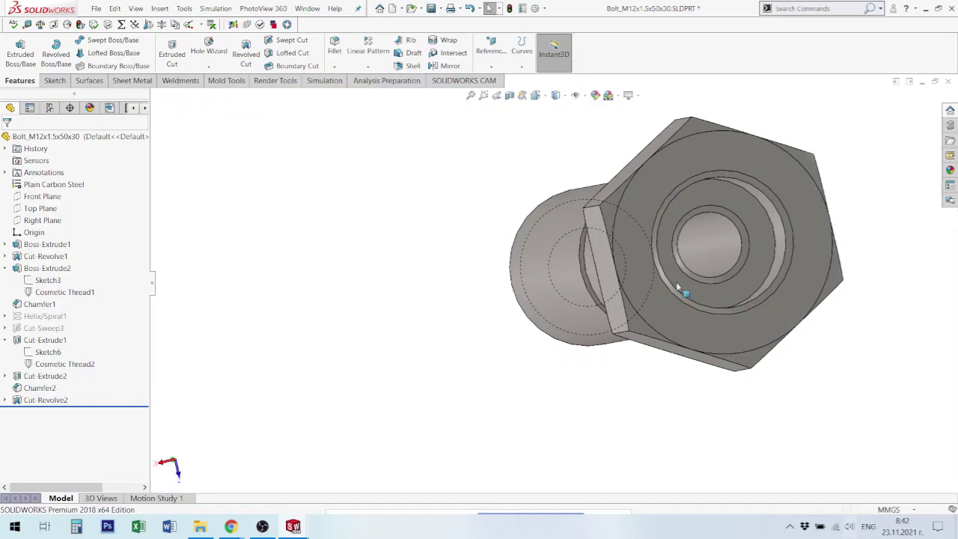
middle_click_drag(676, 282, 757, 299)
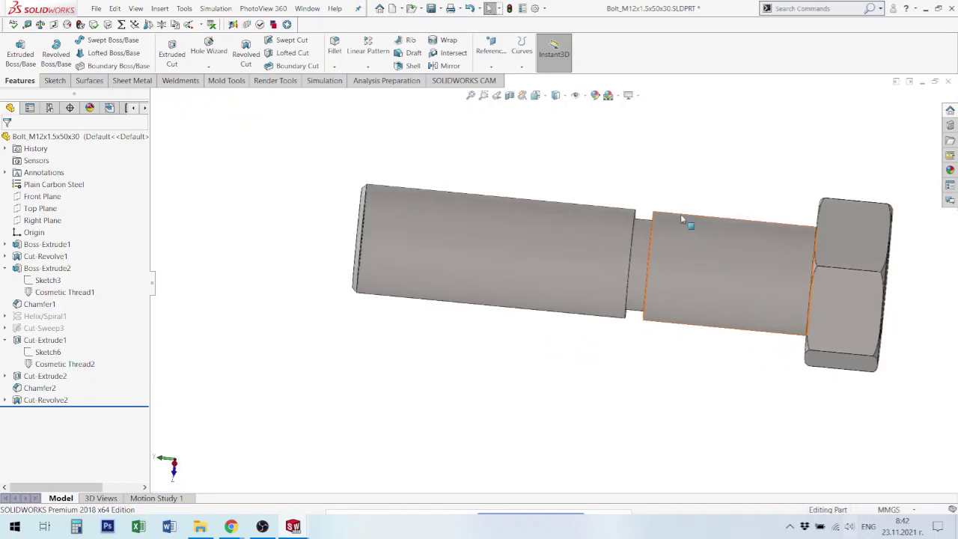
scroll(636, 265, "down", 5)
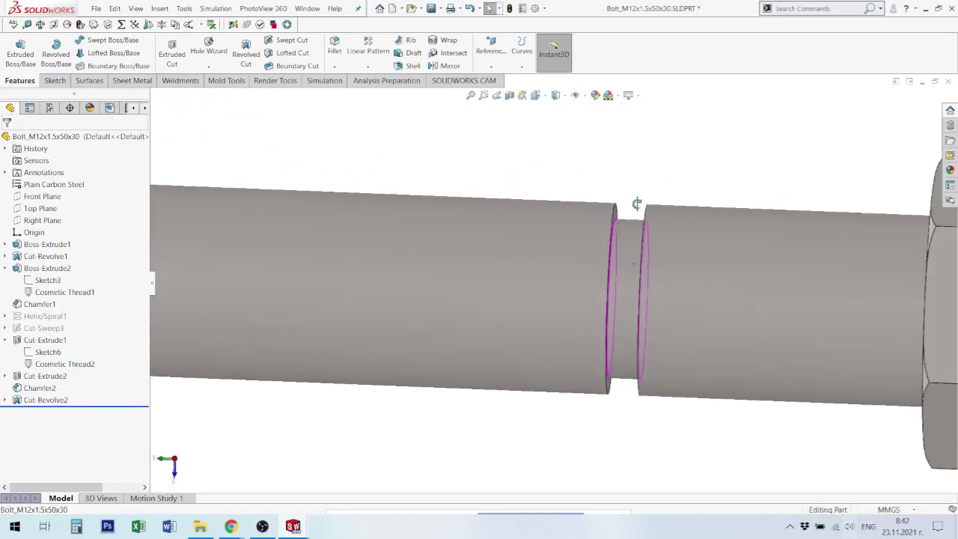
scroll(629, 239, "up", 4)
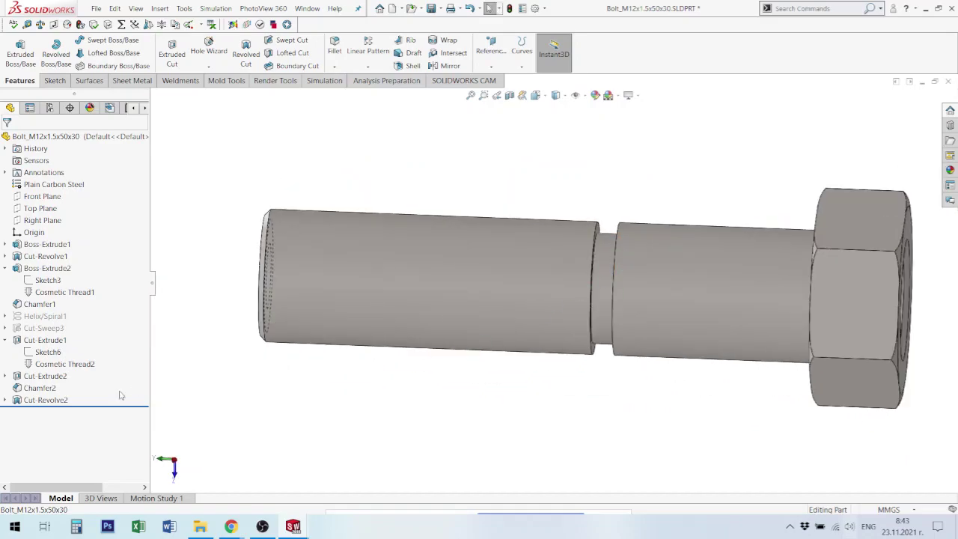
left_click(53, 364)
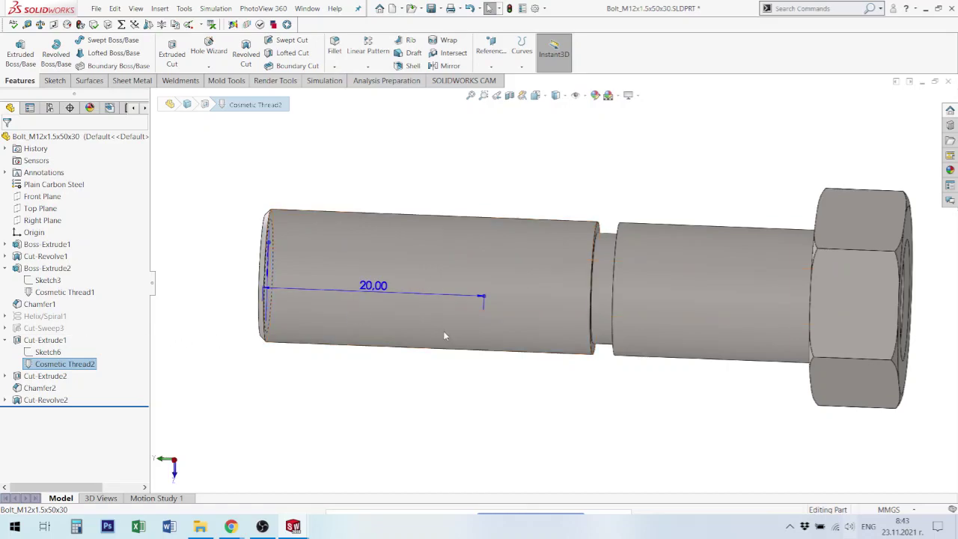
left_click(51, 292)
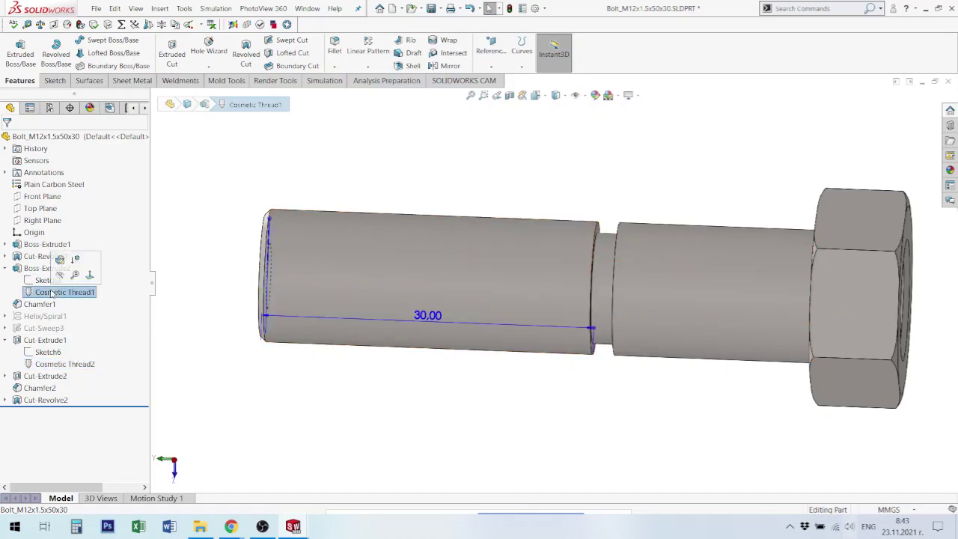
mouse_move(605, 322)
middle_mouse_down()
mouse_move(601, 258)
mouse_move(592, 269)
middle_mouse_up()
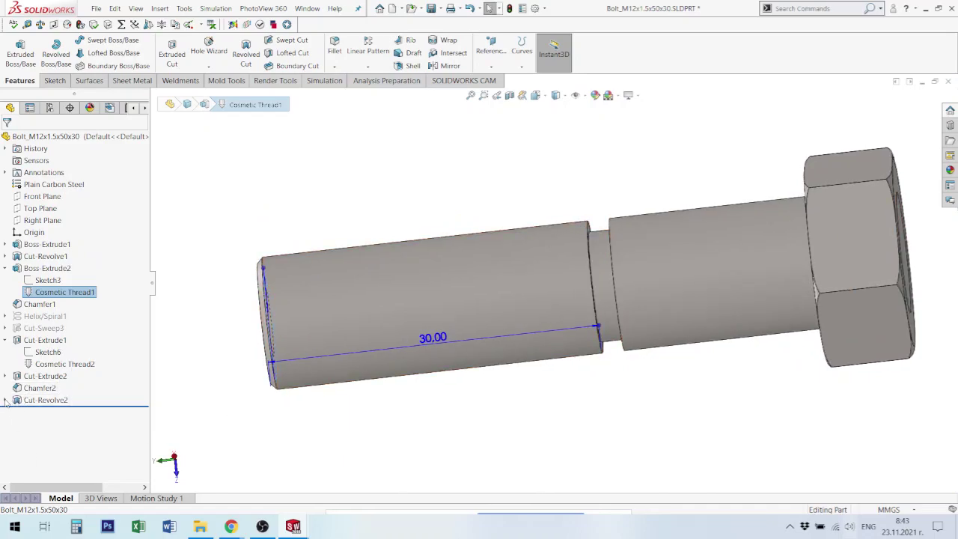
left_click(563, 389)
scroll(634, 265, "down", 3)
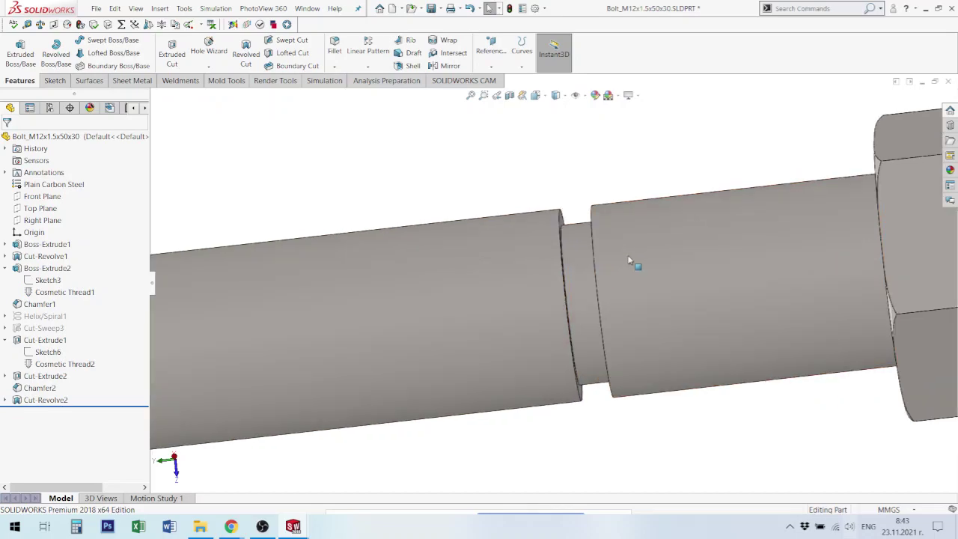
scroll(601, 270, "down", 2)
scroll(601, 270, "up", 2)
scroll(594, 258, "up", 2)
scroll(584, 273, "up", 1)
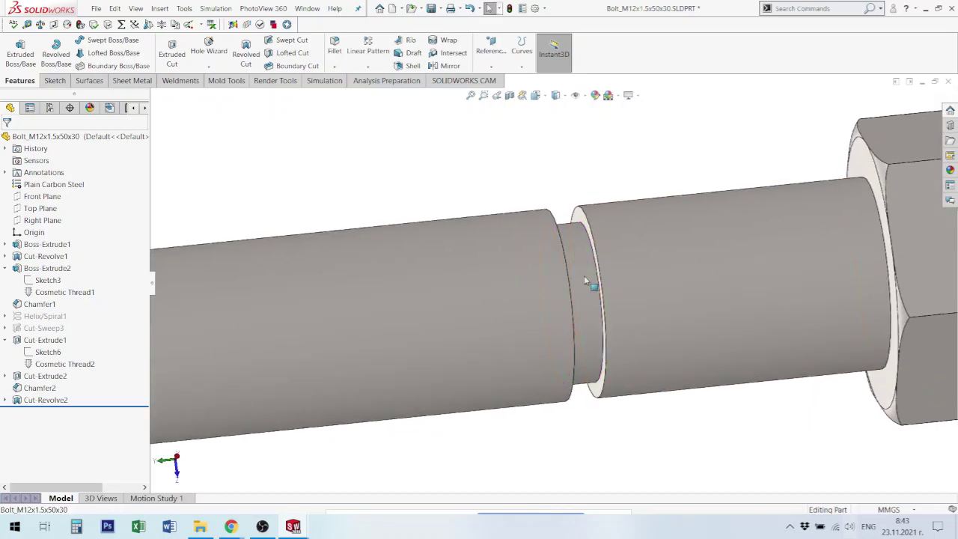
scroll(592, 300, "up", 2)
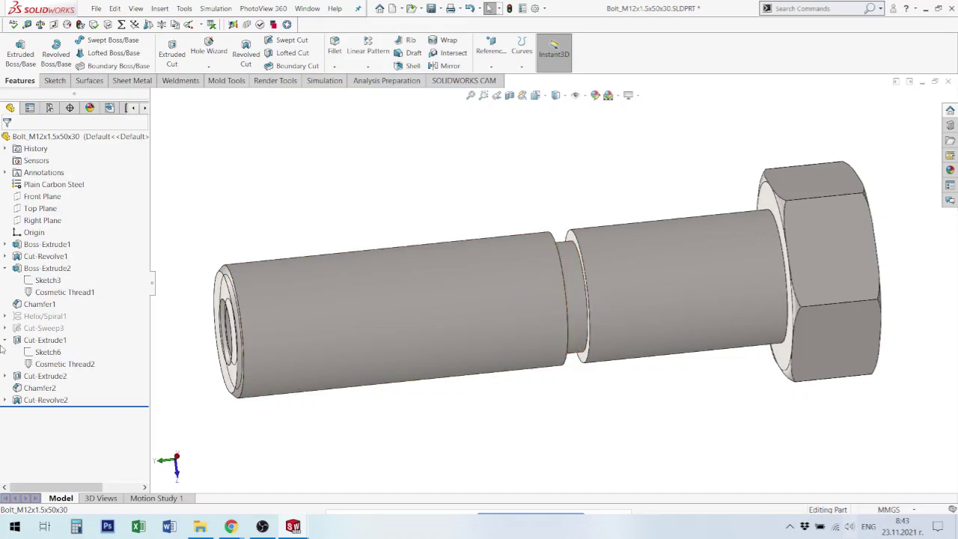
Change Cosmetic Thread1's end condition from Blind to Up to Next
left_click(64, 293)
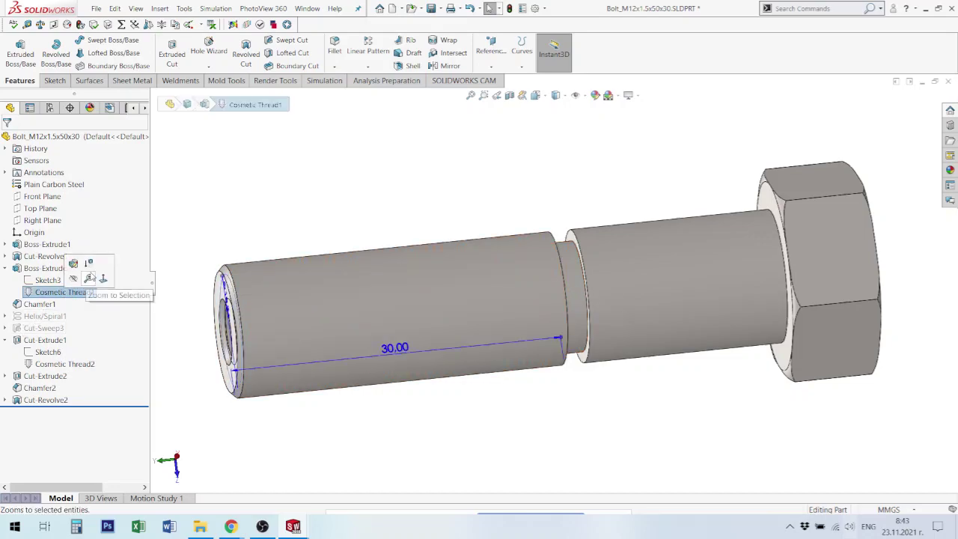
left_click(74, 265)
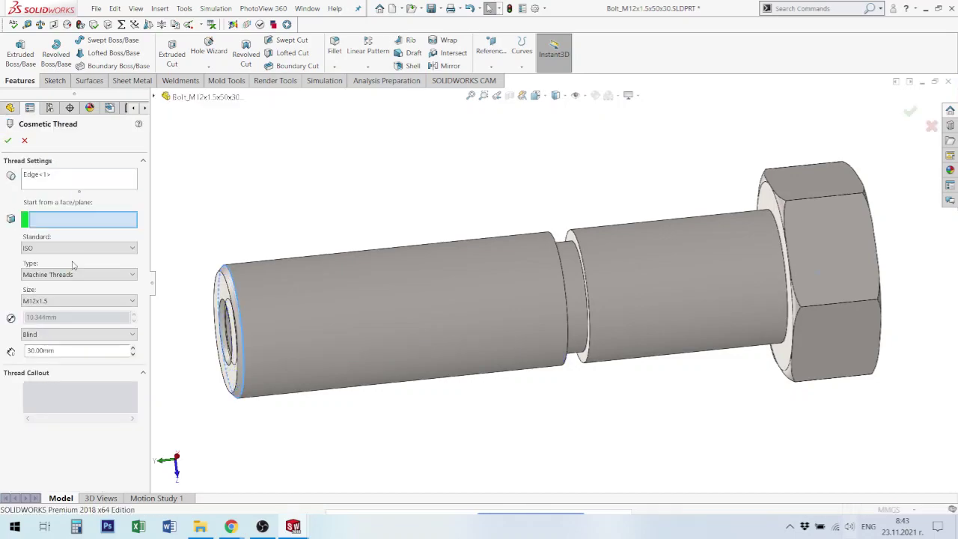
left_click(64, 334)
left_click(45, 355)
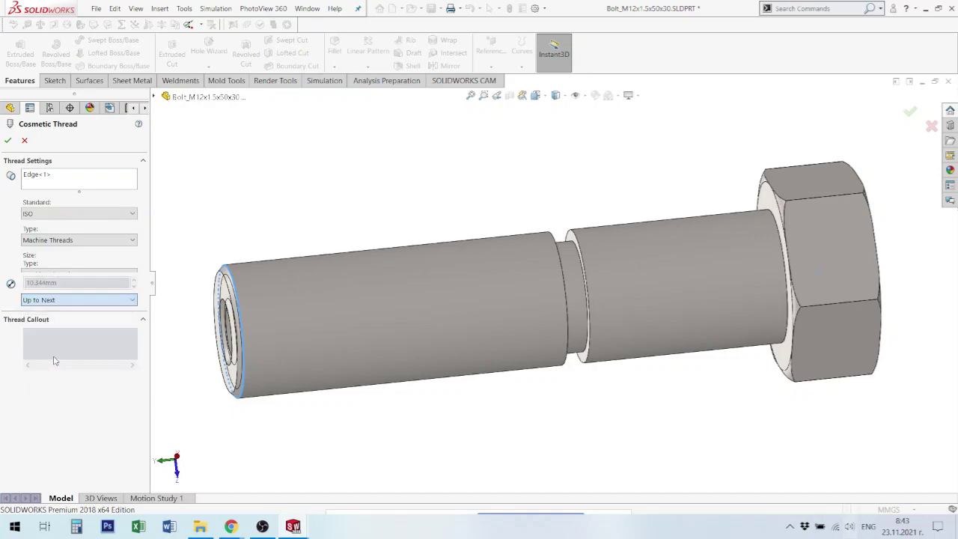
left_click(8, 141)
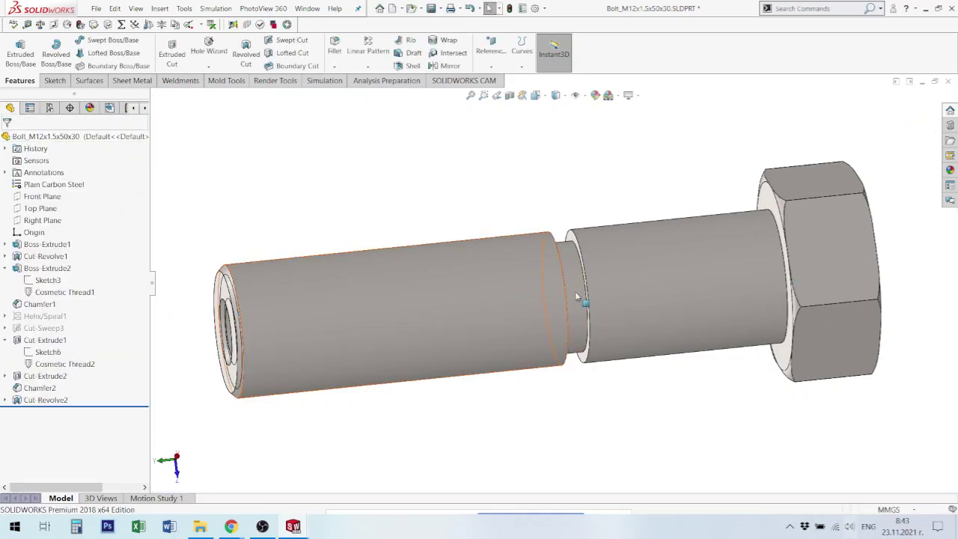
Edit the Cut-Revolve2 profile sketch and delete its 30.00 position dimension
left_click(45, 400)
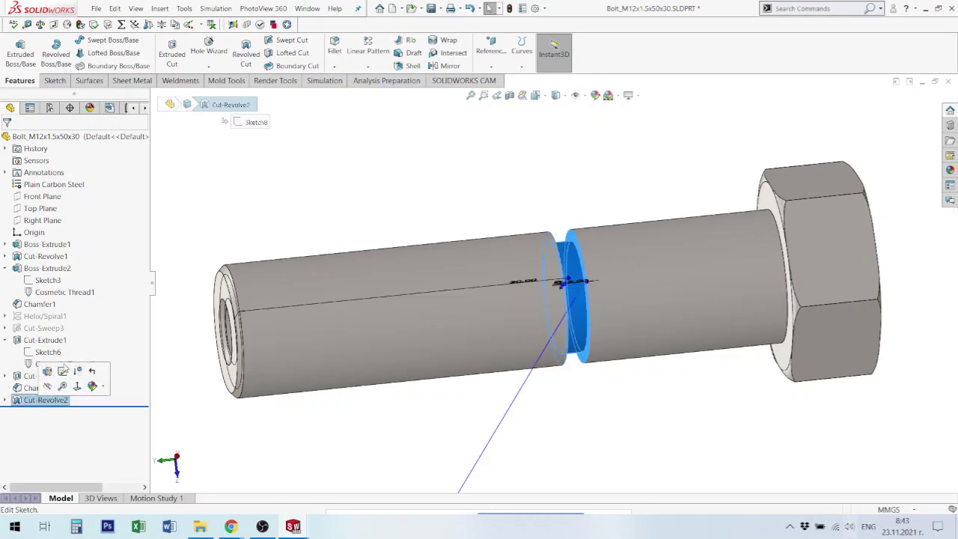
left_click(63, 374)
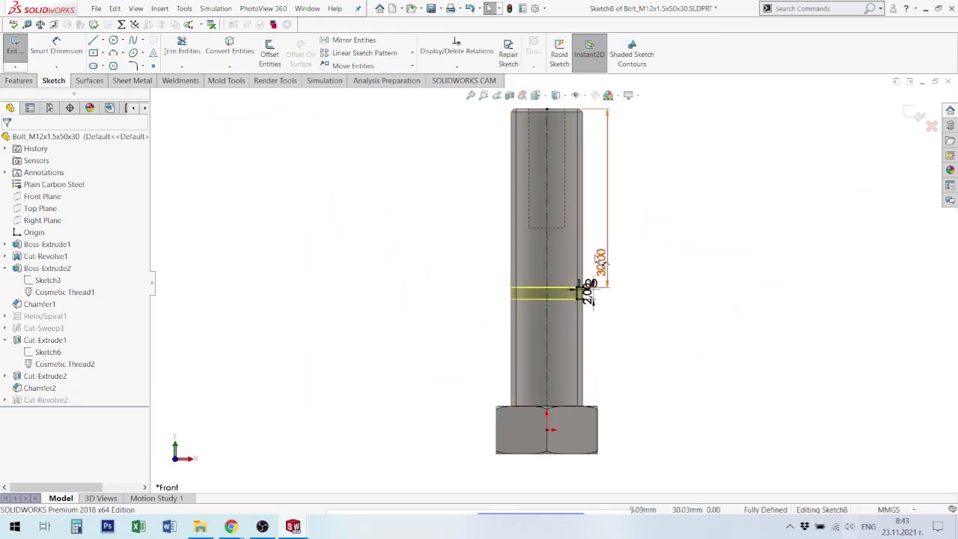
left_click(589, 290)
key("Delete")
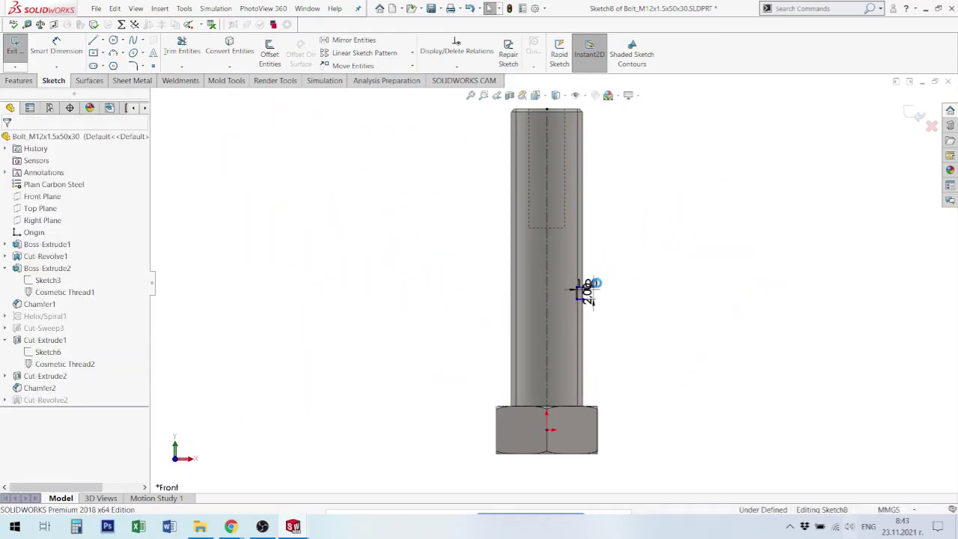
scroll(582, 322, "down", 5)
scroll(539, 258, "down", 1)
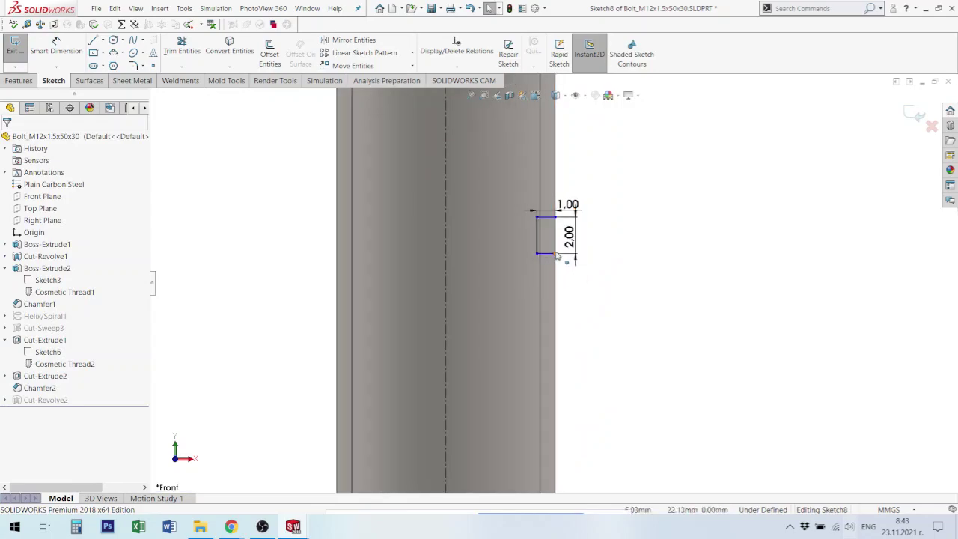
Make the groove rectangle's corner coincident with the head's circular edge and exit the sketch
left_click(556, 253)
scroll(560, 254, "up", 3)
scroll(556, 265, "up", 2)
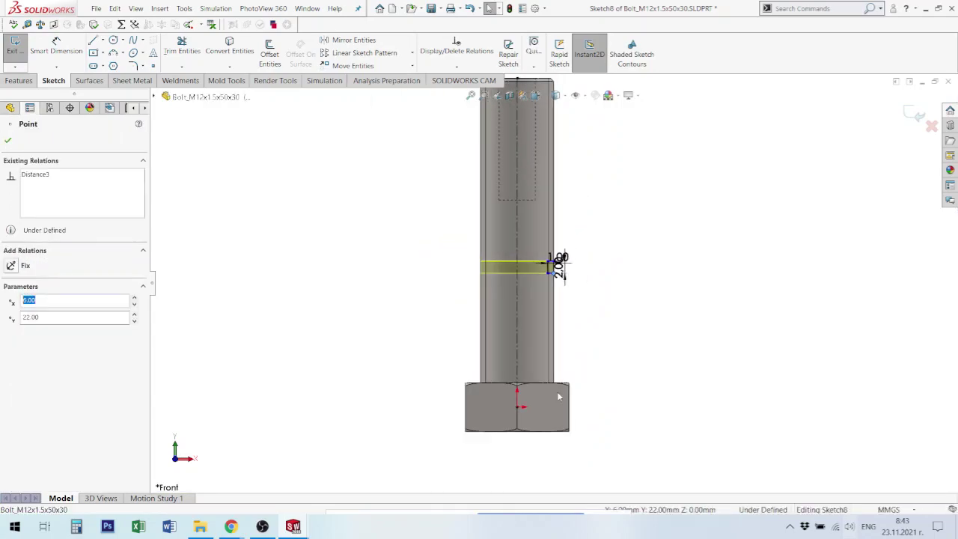
middle_click_drag(556, 265, 561, 382)
scroll(561, 382, "down", 2)
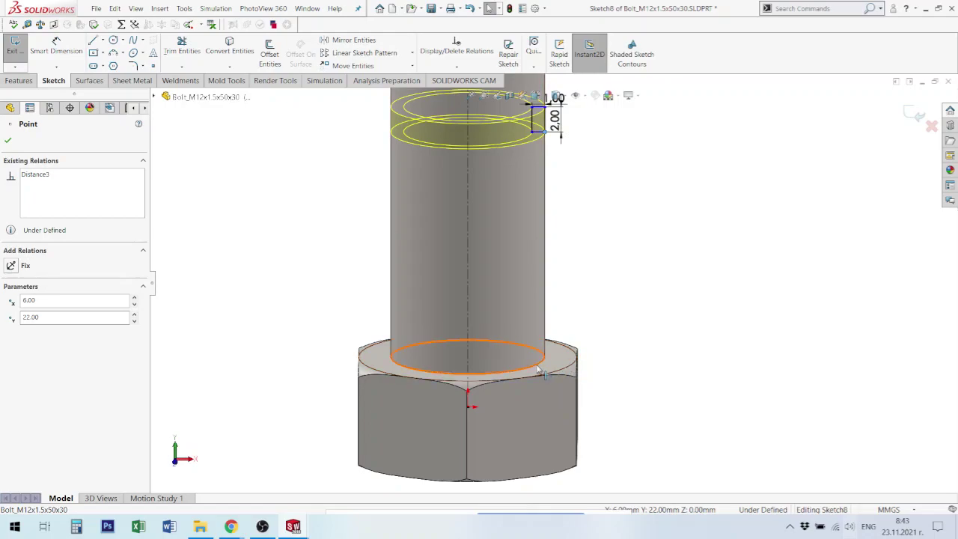
left_click(539, 368, "ctrl")
left_click(581, 320)
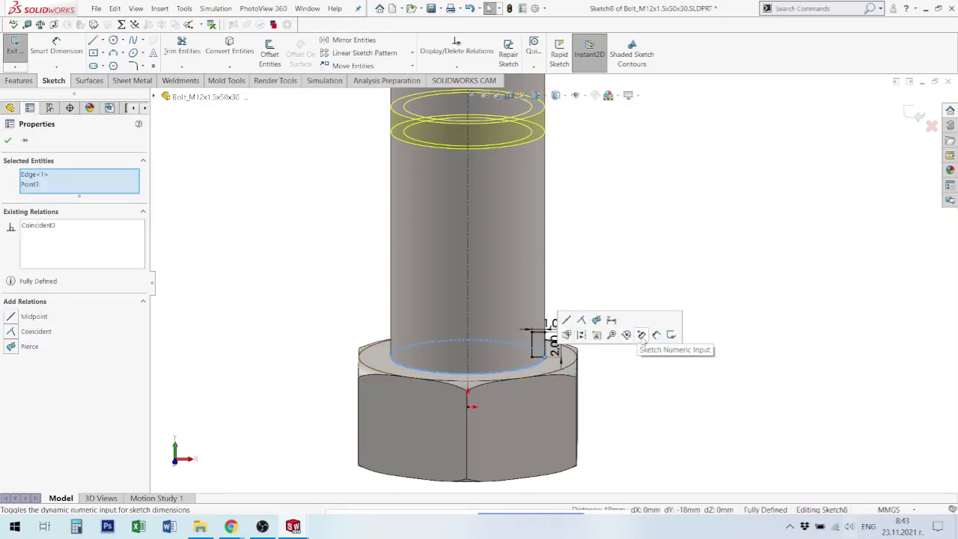
left_click(914, 116)
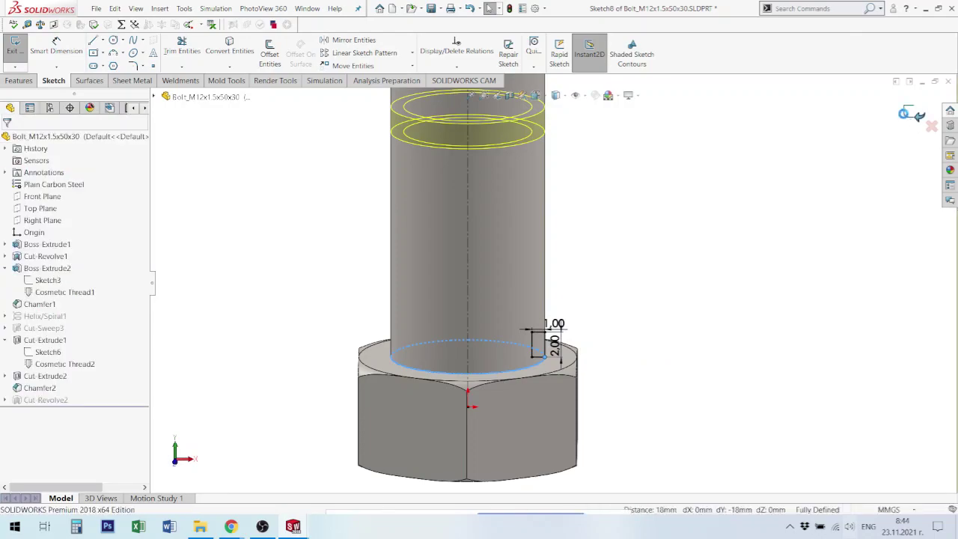
Inspect the groove against the hex head from several angles, then save the bolt part
mouse_move(554, 378)
middle_mouse_down()
mouse_move(548, 341)
mouse_move(396, 254)
mouse_move(496, 396)
mouse_move(582, 368)
middle_mouse_up()
mouse_move(575, 319)
middle_mouse_down()
mouse_move(541, 241)
mouse_move(786, 245)
middle_mouse_up()
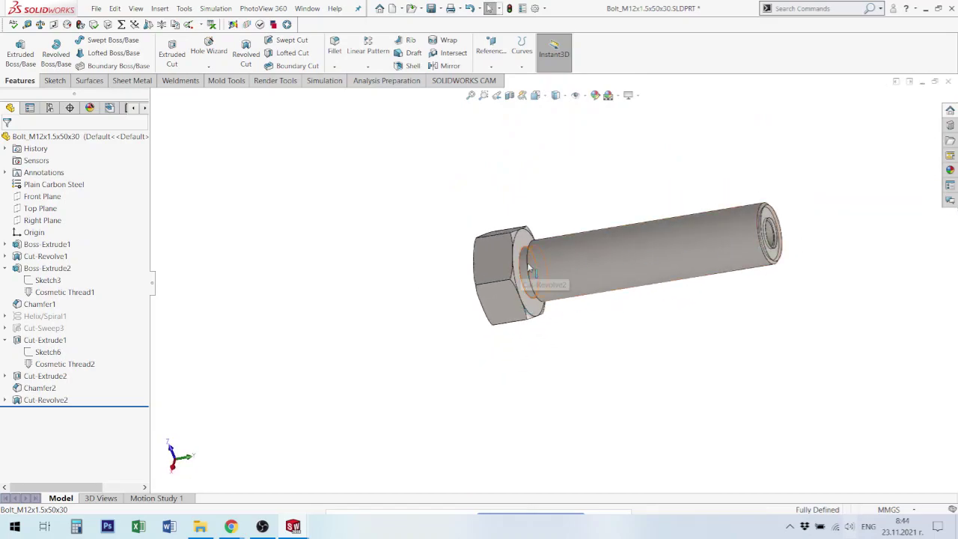
middle_click_drag(555, 260, 557, 262)
scroll(540, 259, "down", 3)
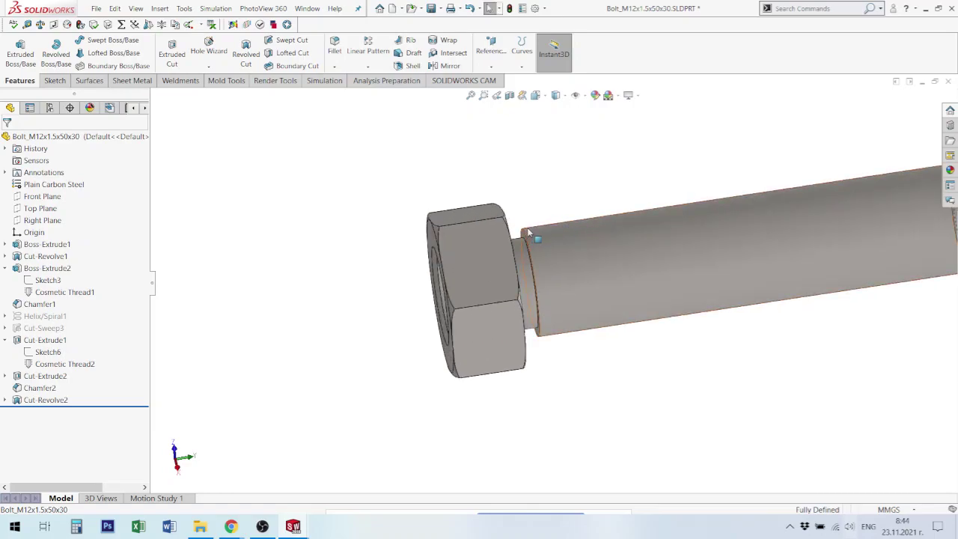
middle_click_drag(516, 240, 517, 254)
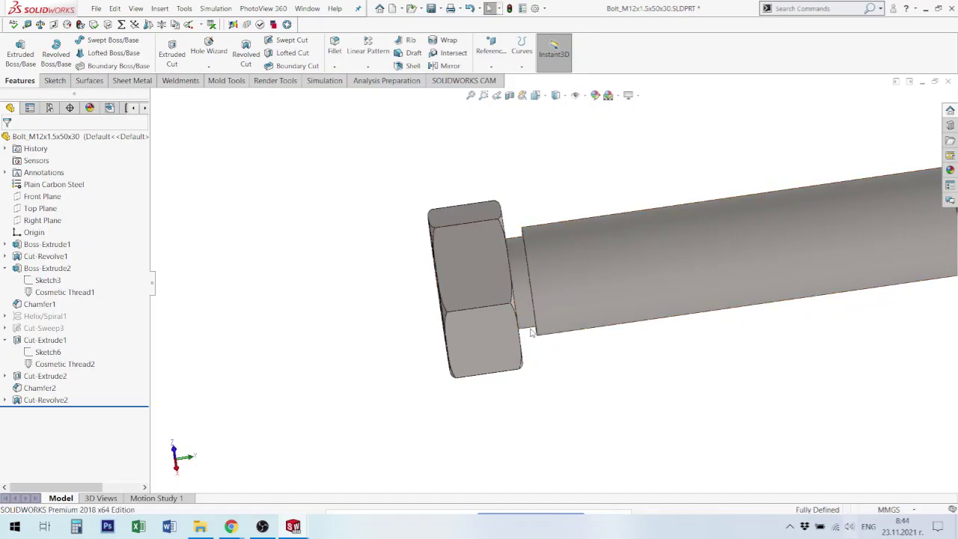
scroll(554, 283, "up", 3)
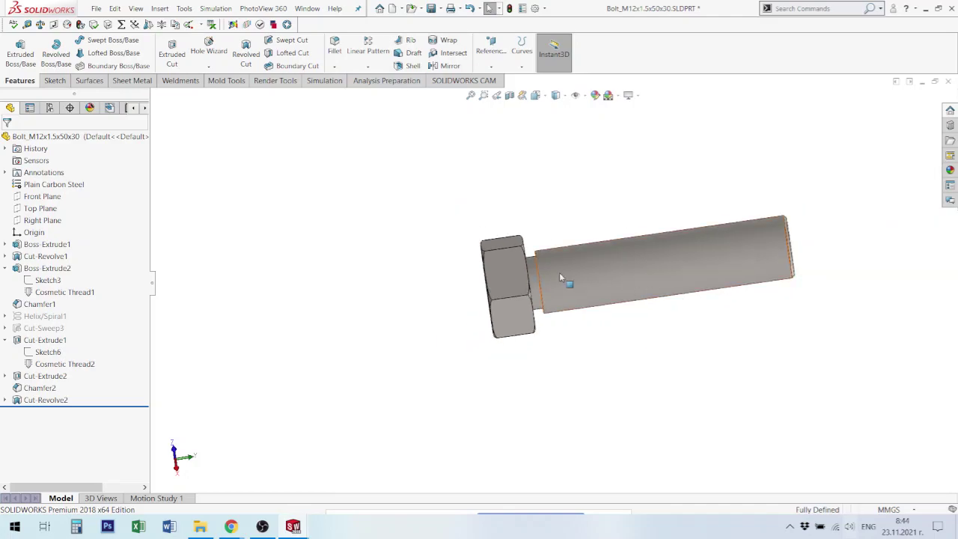
middle_click_drag(682, 278, 627, 321)
scroll(688, 283, "down", 3)
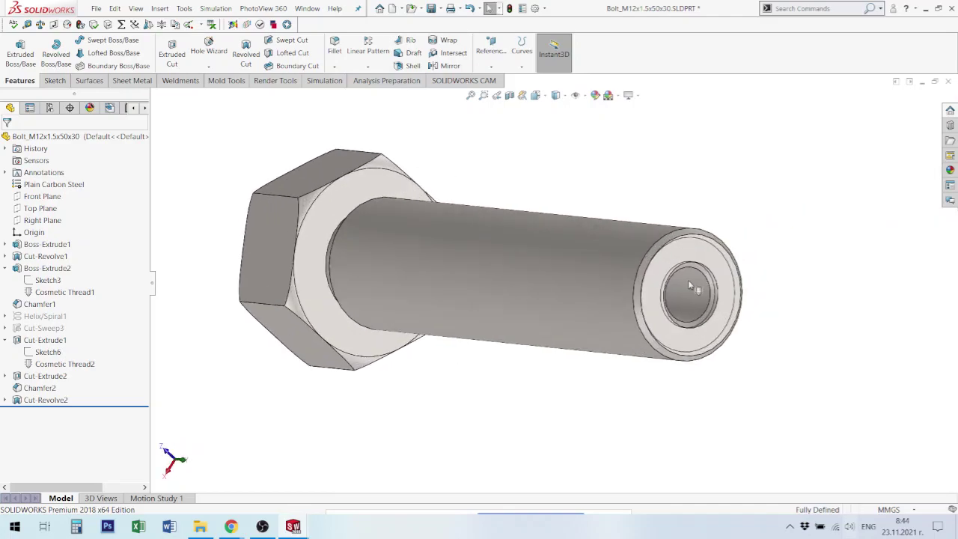
mouse_move(689, 283)
middle_mouse_down()
mouse_move(756, 314)
mouse_move(723, 327)
middle_mouse_up()
scroll(536, 332, "up", 2)
scroll(609, 315, "up", 2)
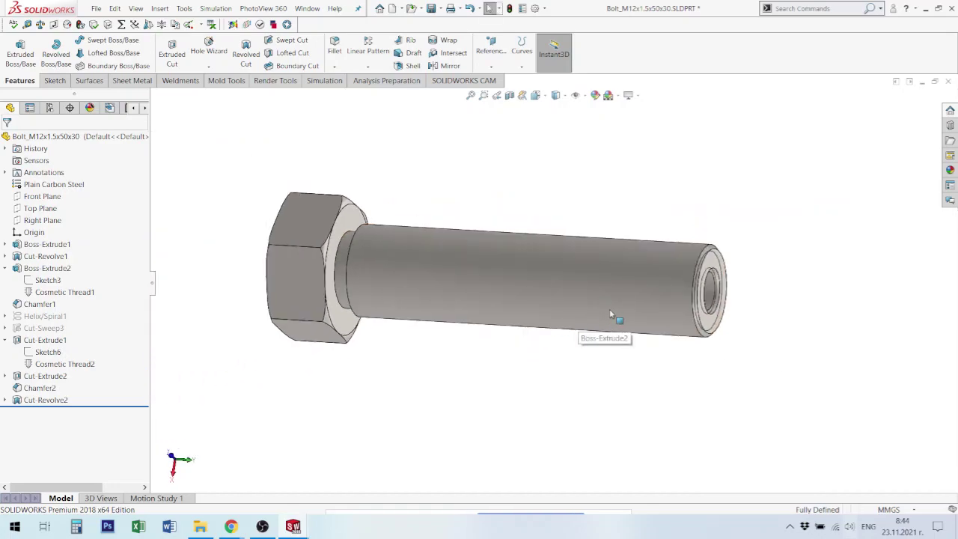
scroll(684, 299, "up", 2)
scroll(652, 297, "down", 1)
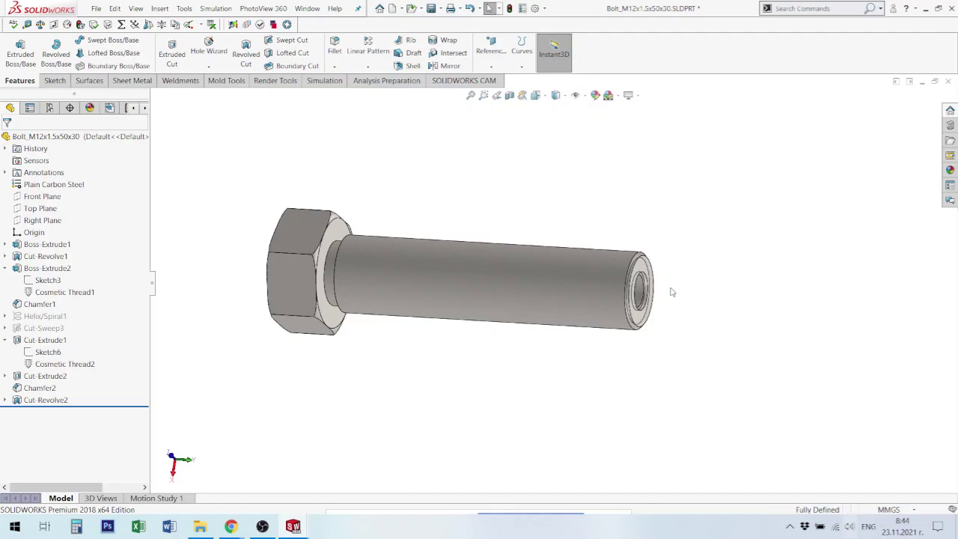
mouse_move(490, 272)
middle_mouse_down()
mouse_move(447, 294)
mouse_move(482, 299)
middle_mouse_up()
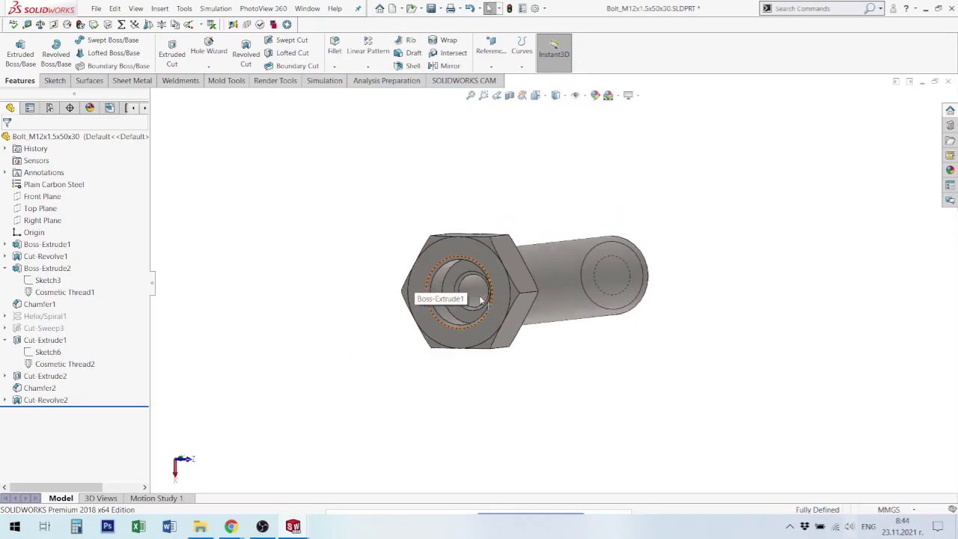
key("ctrl+s")
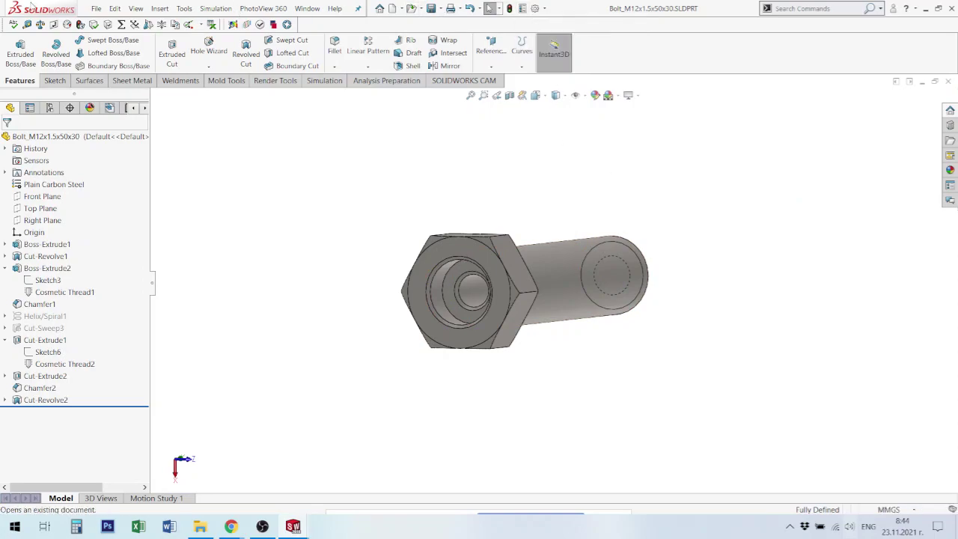
left_click(98, 10)
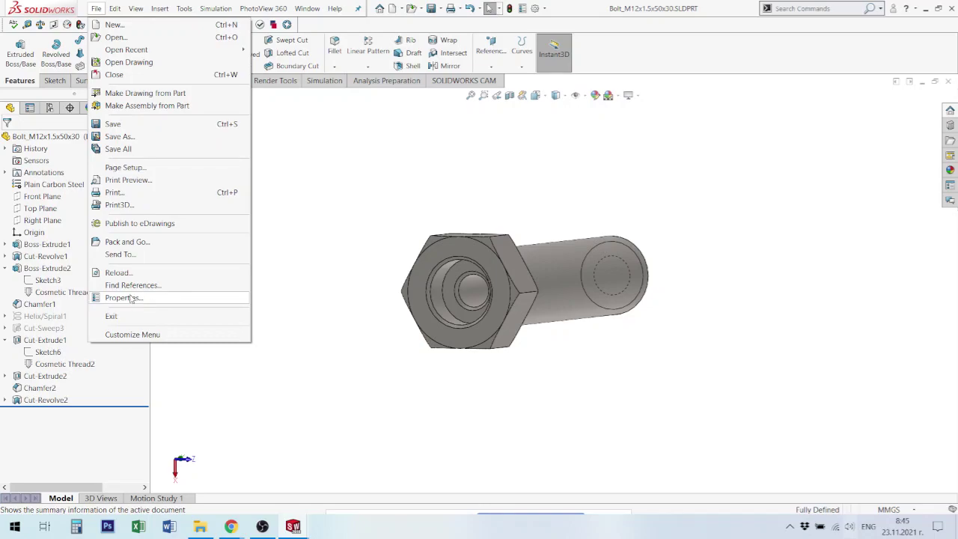
key("Return")
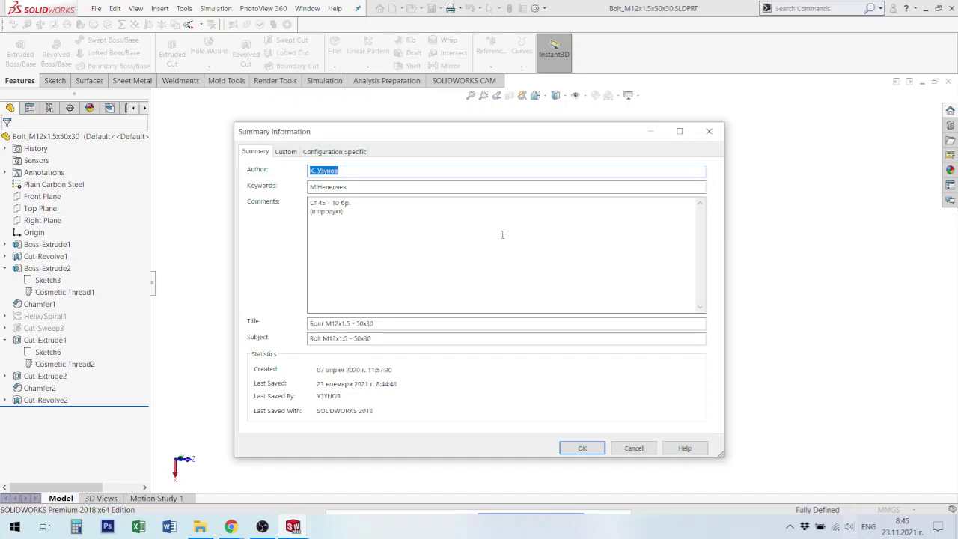
left_click(291, 154)
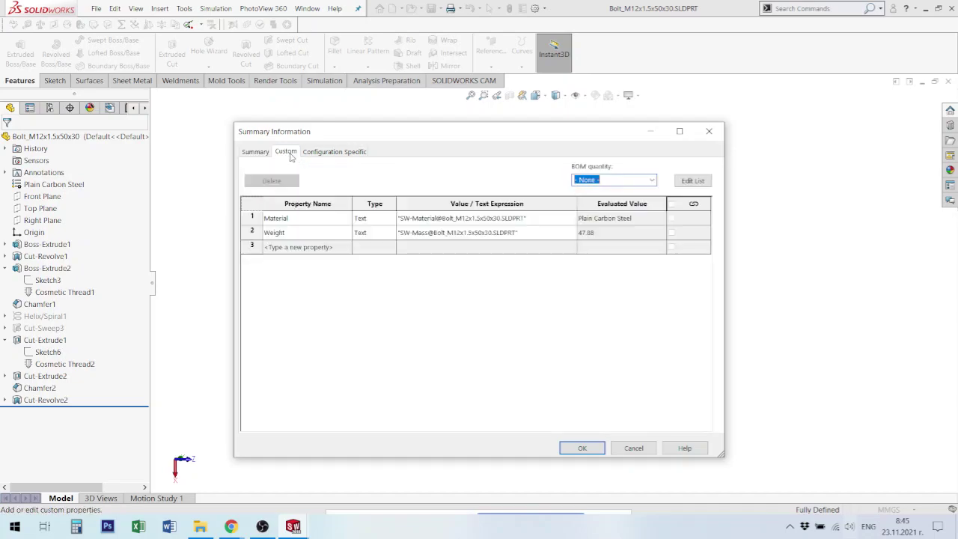
left_click(335, 153)
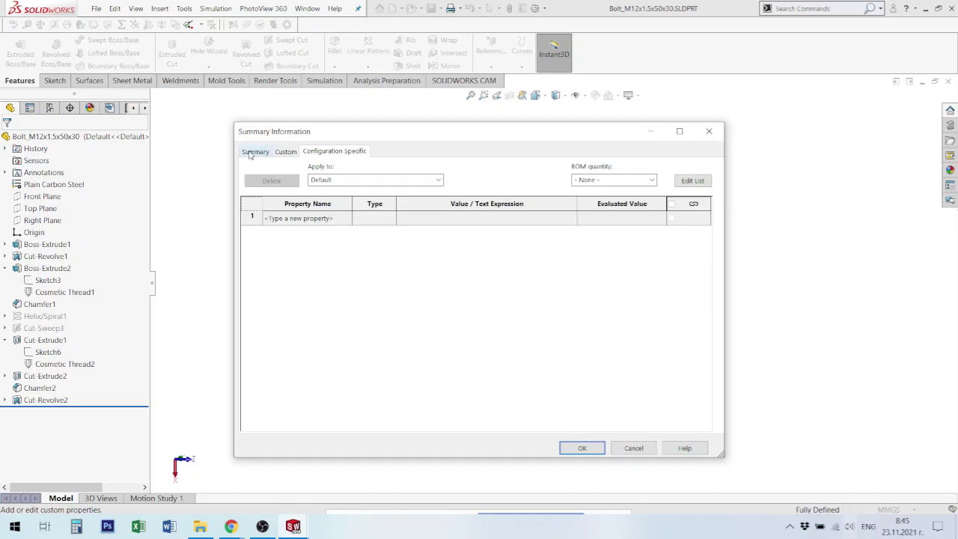
left_click(251, 153)
left_click(291, 154)
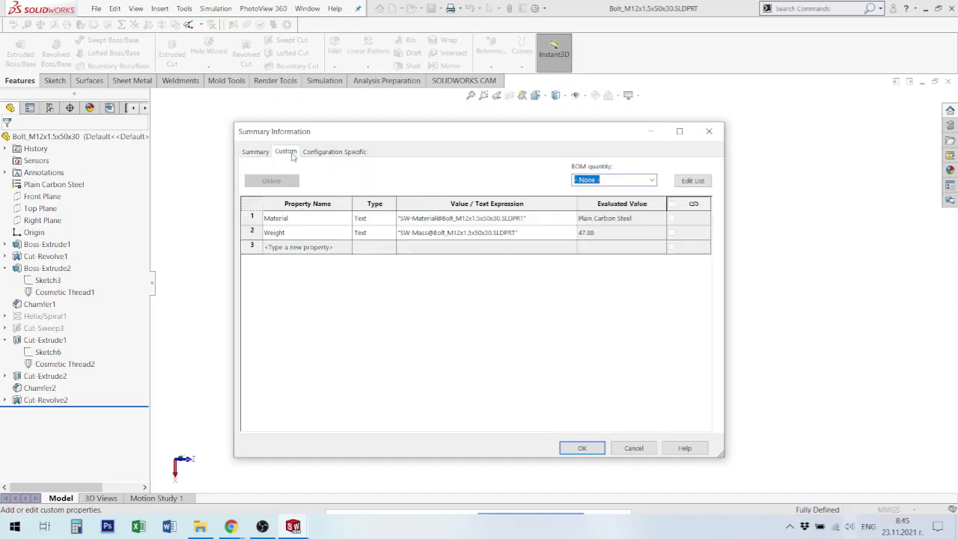
left_click(255, 152)
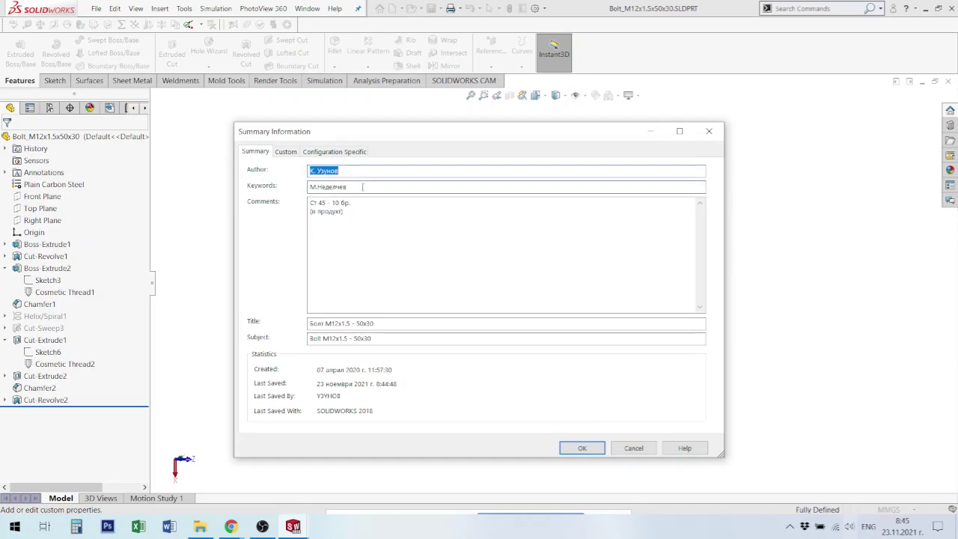
key("Tab")
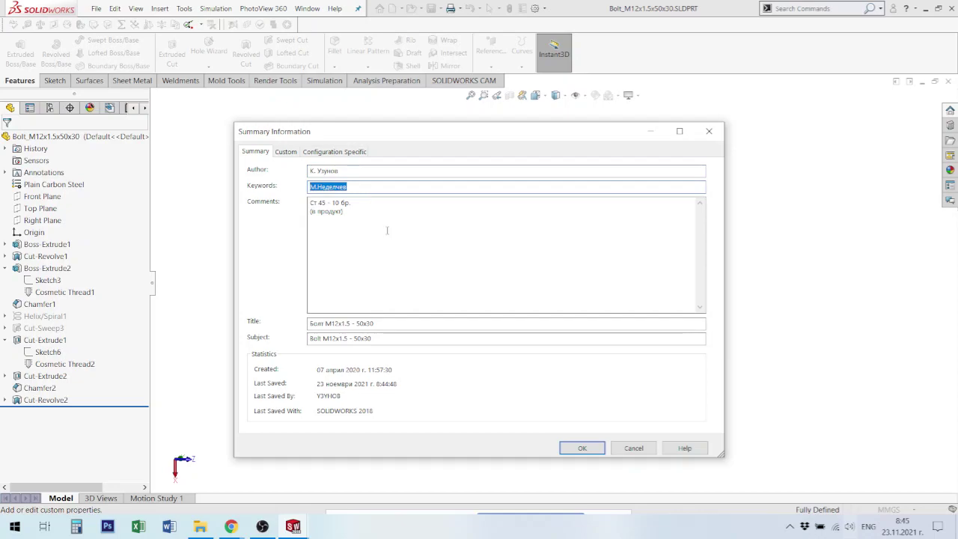
left_click_drag(355, 214, 306, 200)
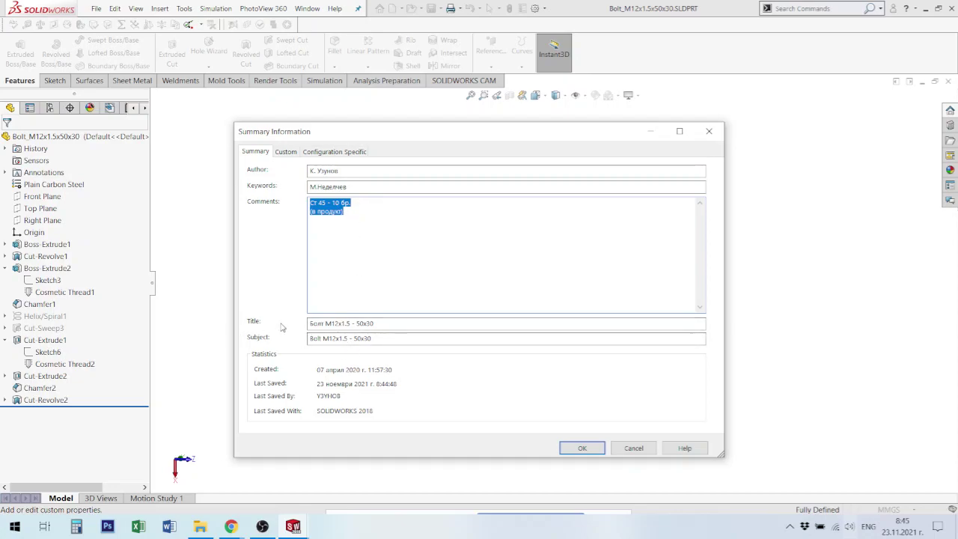
left_click_drag(382, 323, 280, 320)
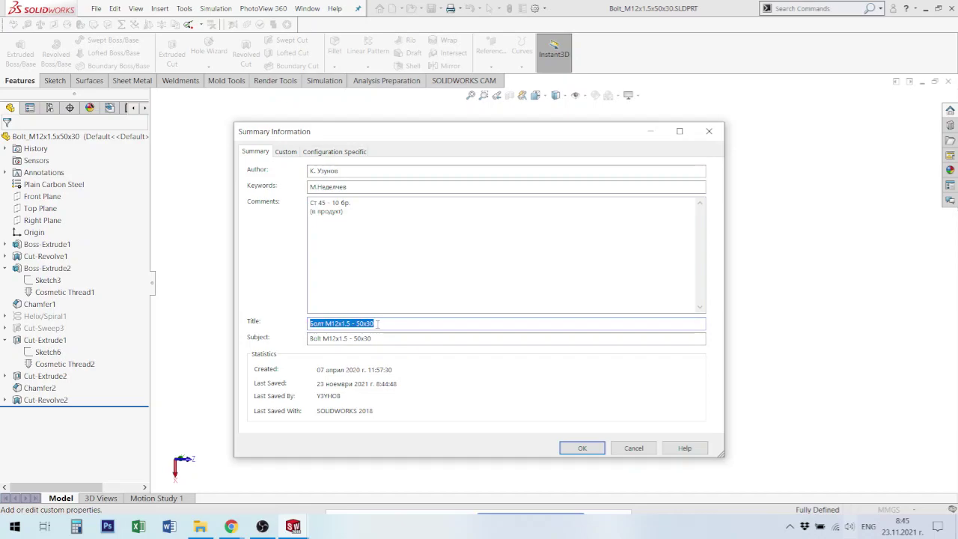
left_click_drag(389, 324, 370, 323)
type("5")
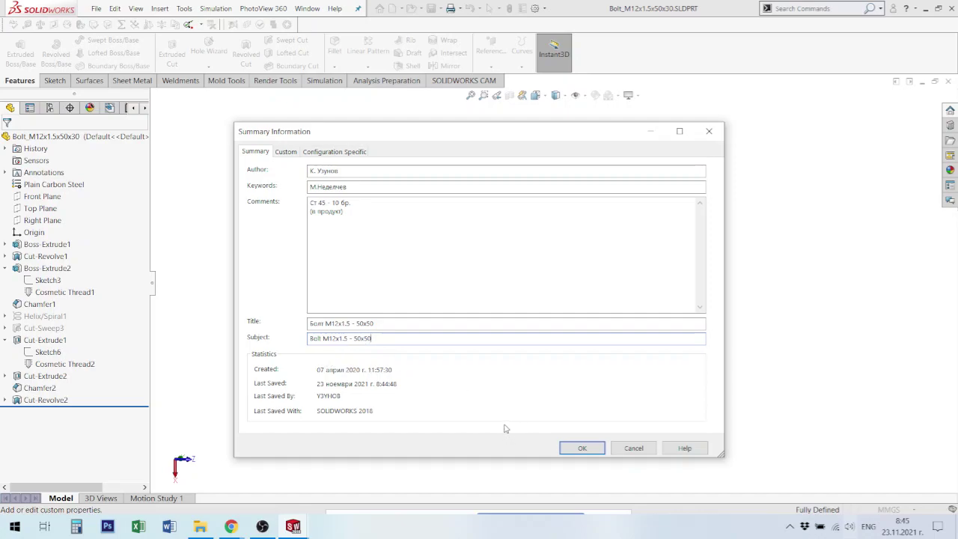
left_click(285, 152)
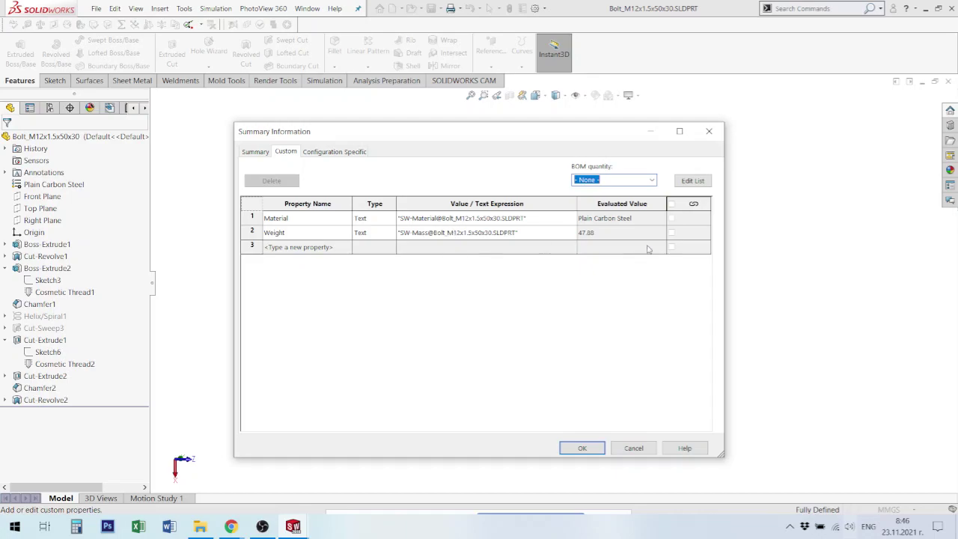
left_click(591, 237)
left_click(585, 446)
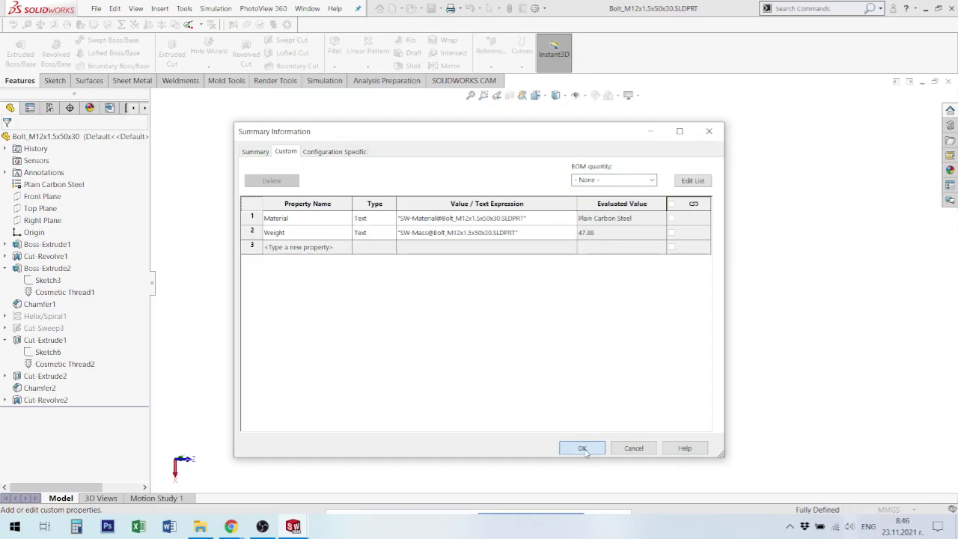
Show the bolt part in isometric view and switch back to the Sheet1 drawing
key("ctrl+7")
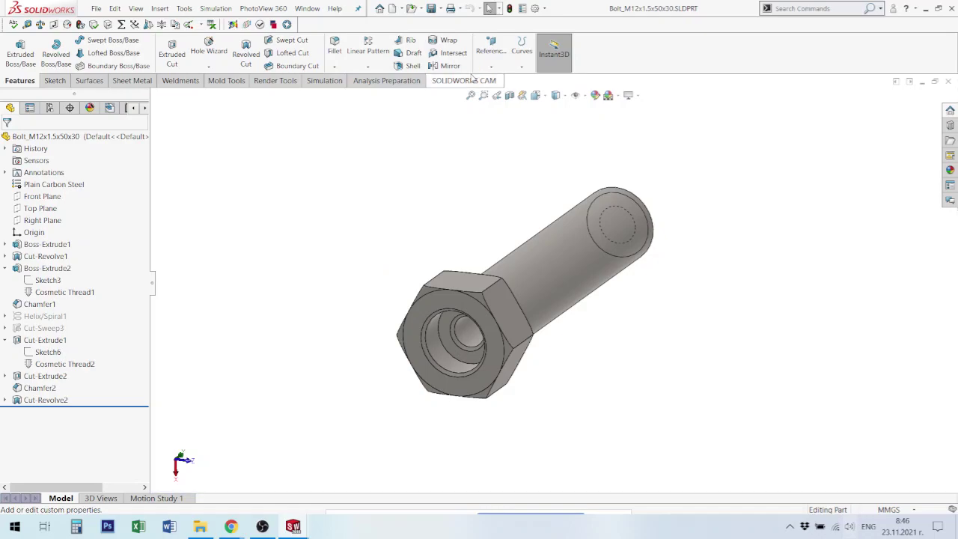
key("ctrl+Tab")
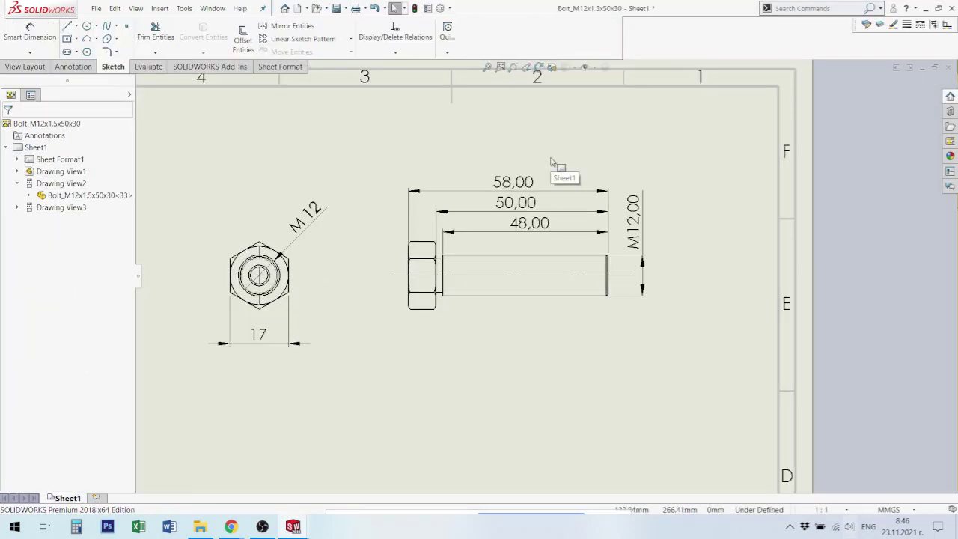
Fit the sheet, zoom in on the hex end view, and start Smart Dimension
key("f")
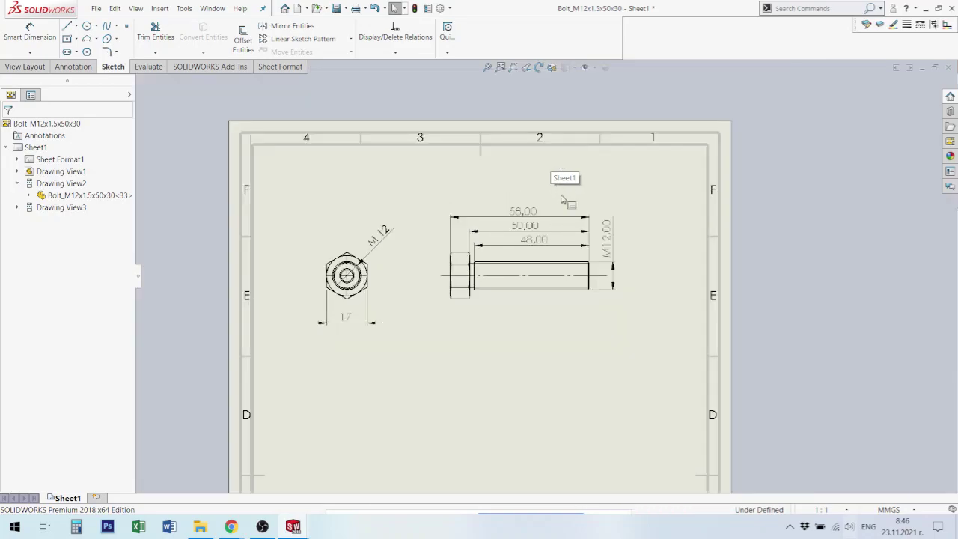
scroll(329, 295, "down", 2)
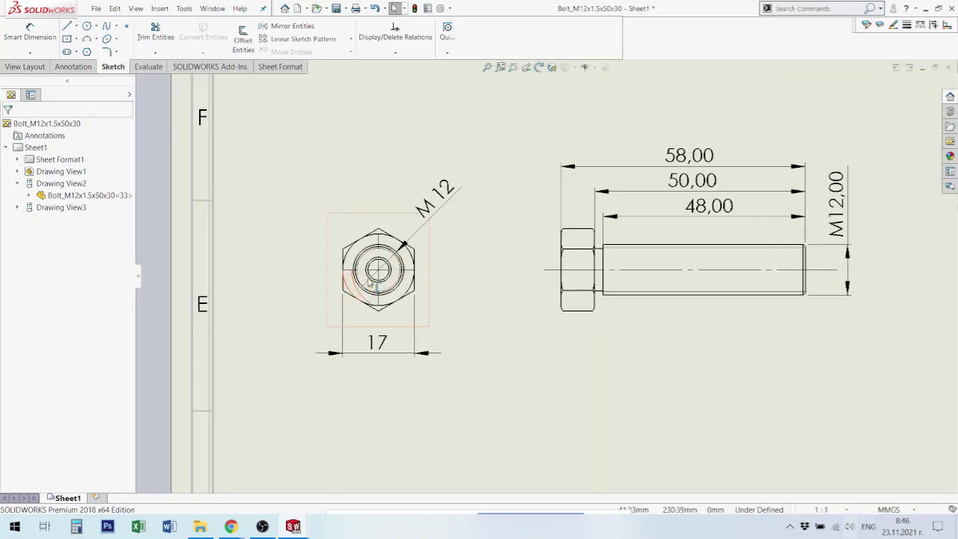
scroll(374, 281, "down", 3)
scroll(427, 277, "down", 2)
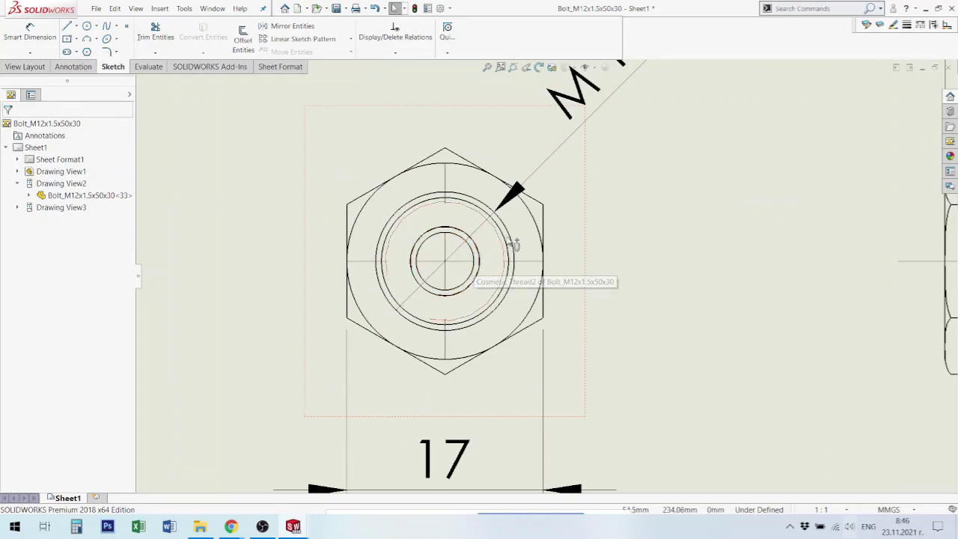
left_click(49, 39)
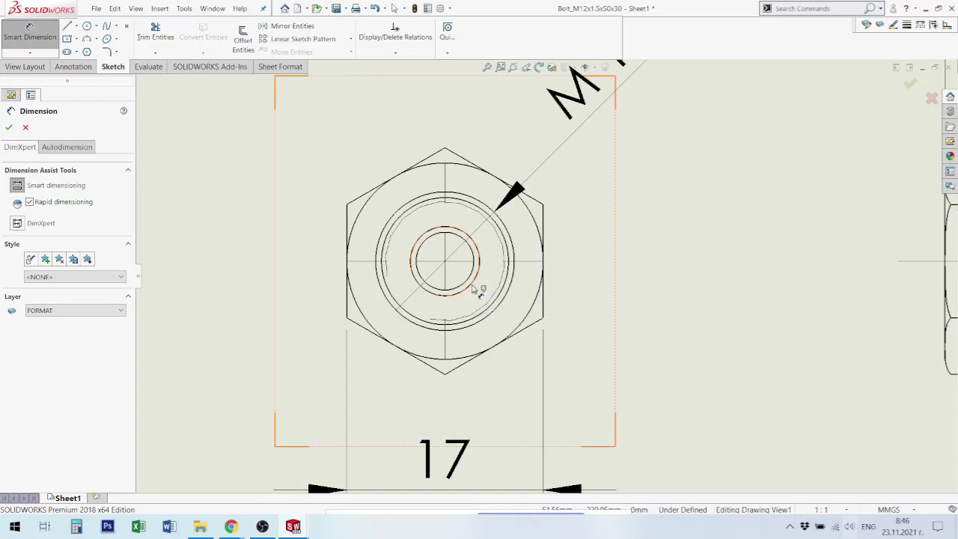
Dimension the inner hole as 6.00 diameter, replacing the ⌀ prefix with M
left_click(473, 289)
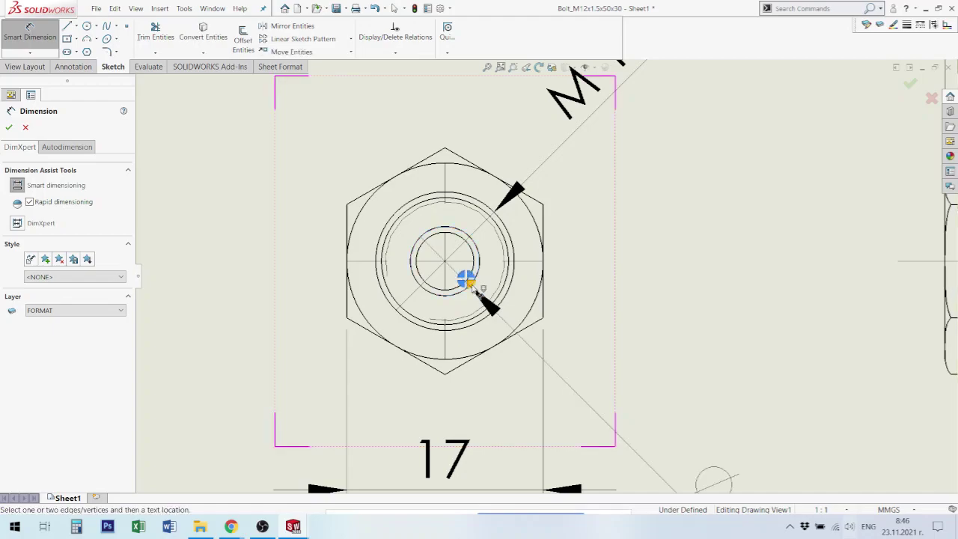
left_click(662, 410)
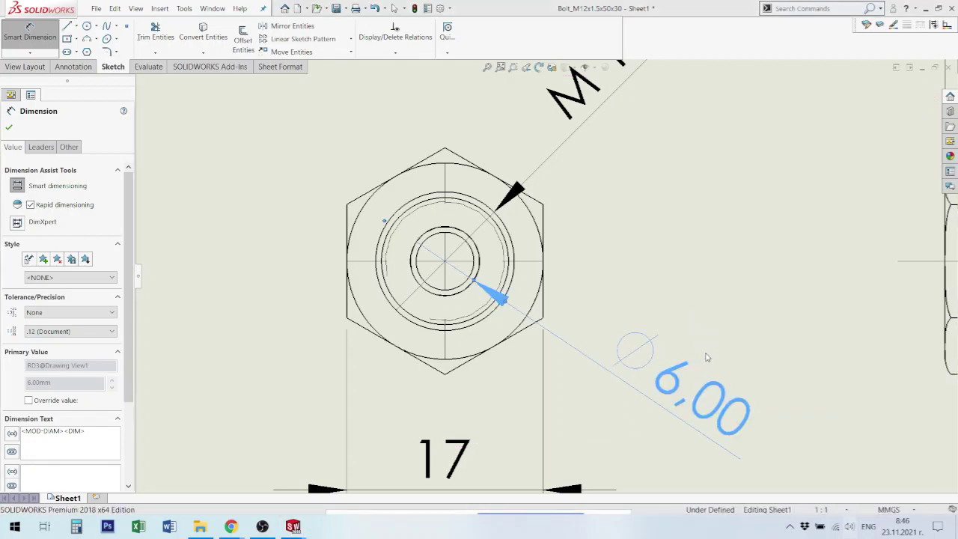
left_click(737, 325)
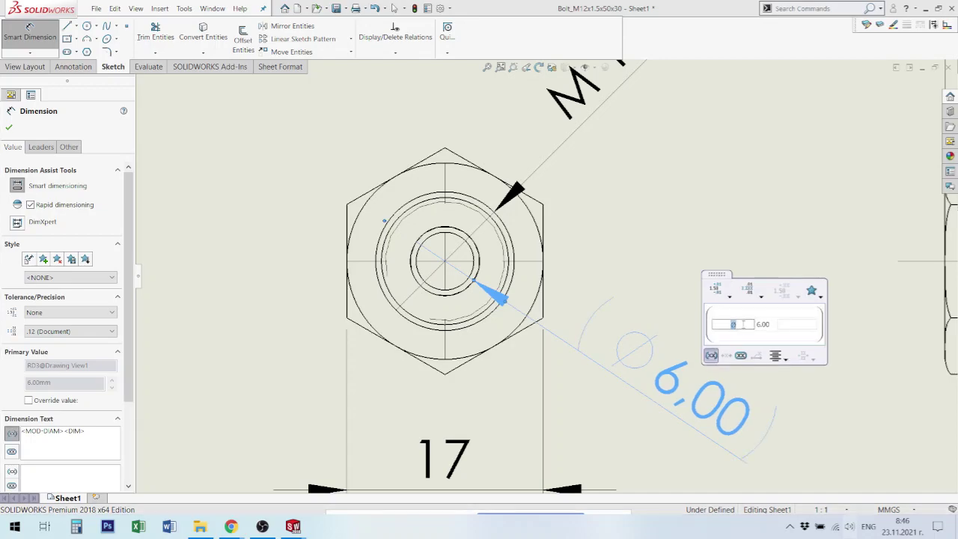
type("M")
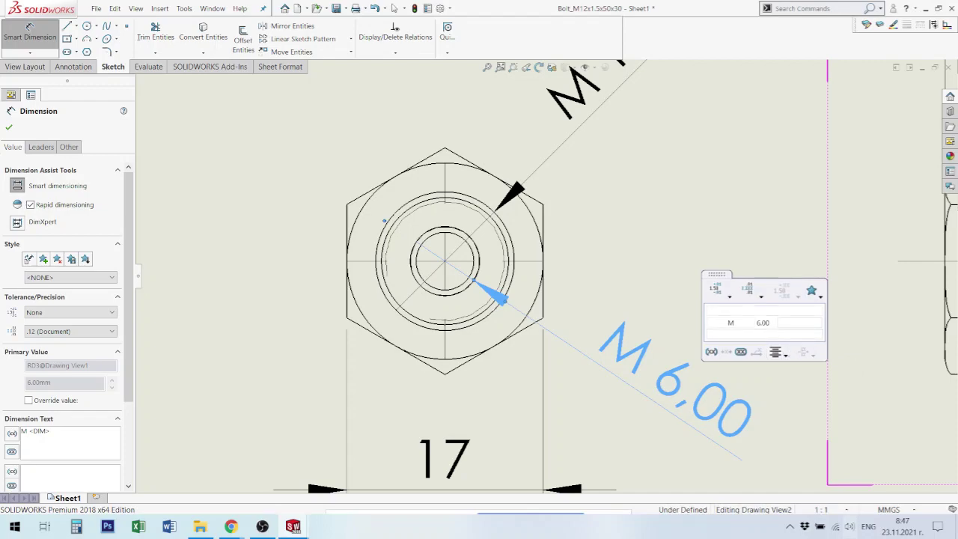
left_click(656, 274)
key("z")
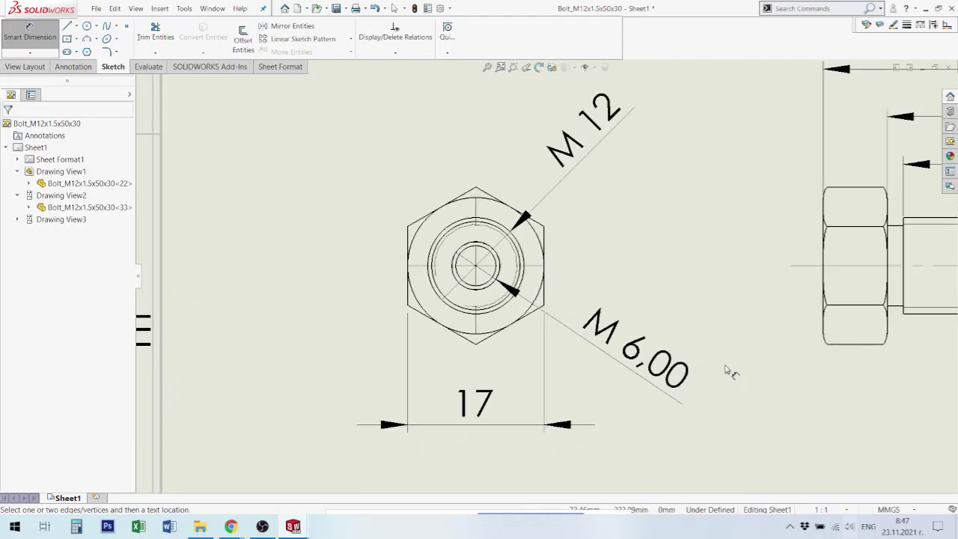
key("z")
key("z")
scroll(804, 359, "up", 2)
scroll(674, 314, "up", 2)
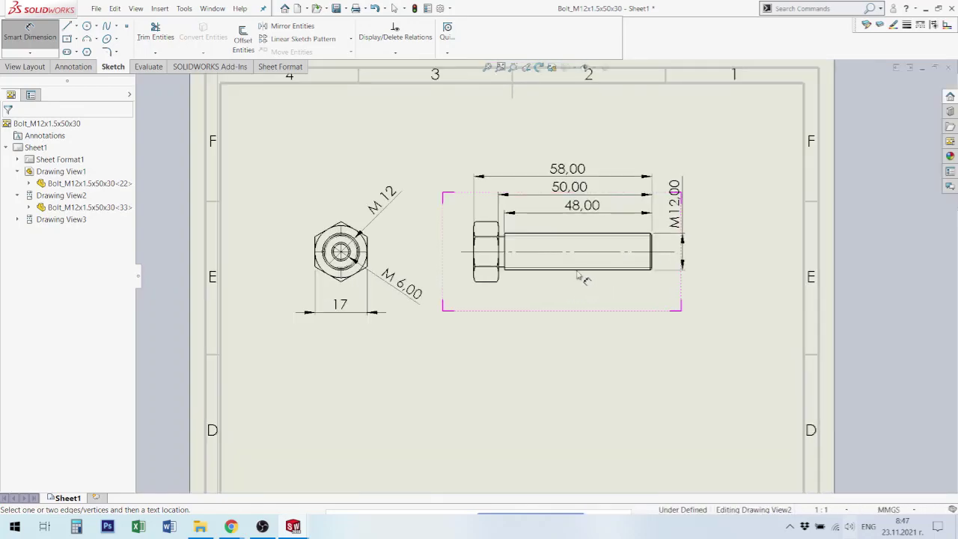
scroll(580, 277, "up", 1)
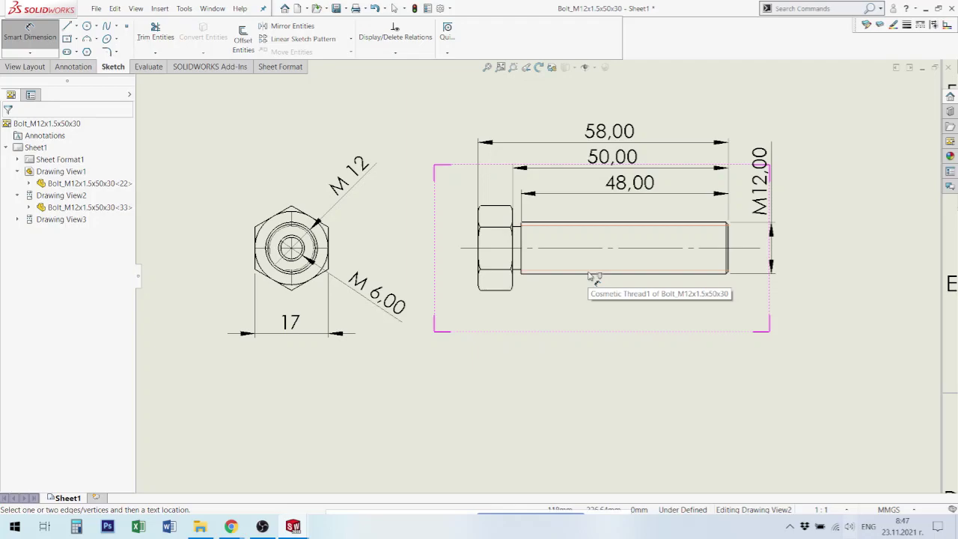
scroll(590, 277, "down", 2)
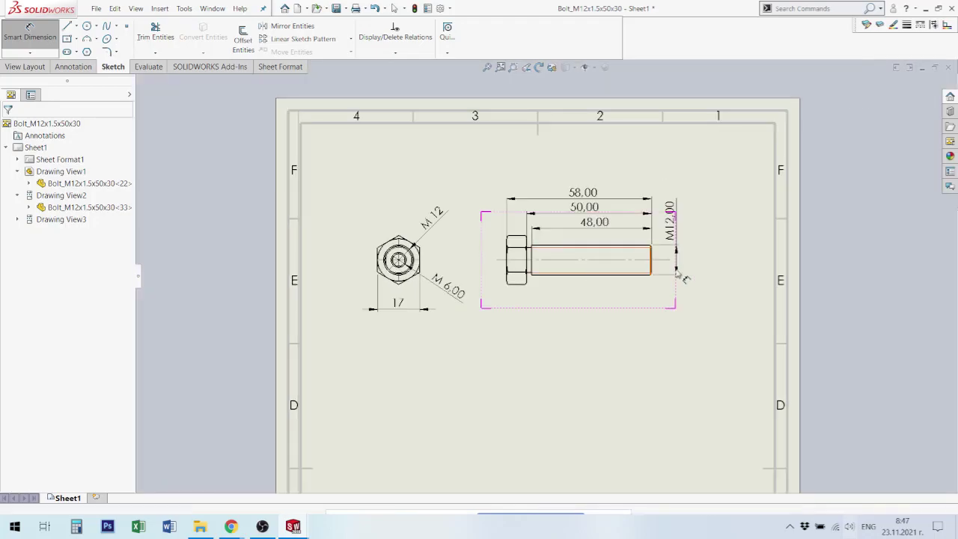
scroll(678, 272, "up", 2)
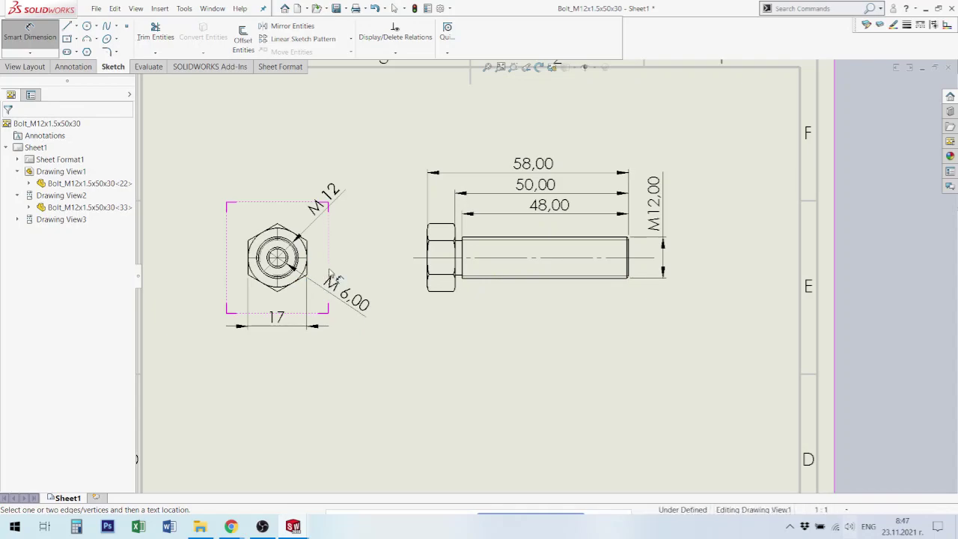
scroll(547, 276, "up", 1)
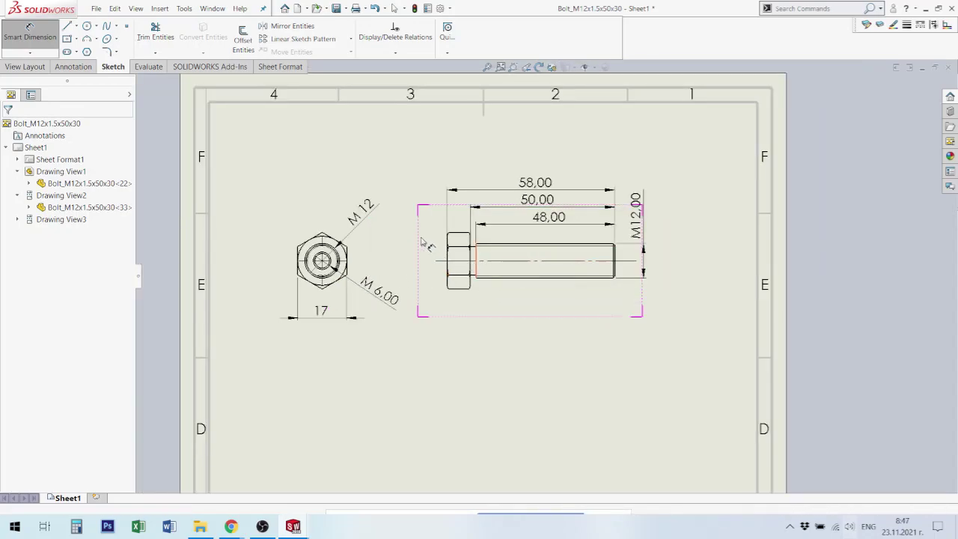
Create a section view with a horizontal cutting line through the hex view's centre
left_click(25, 66)
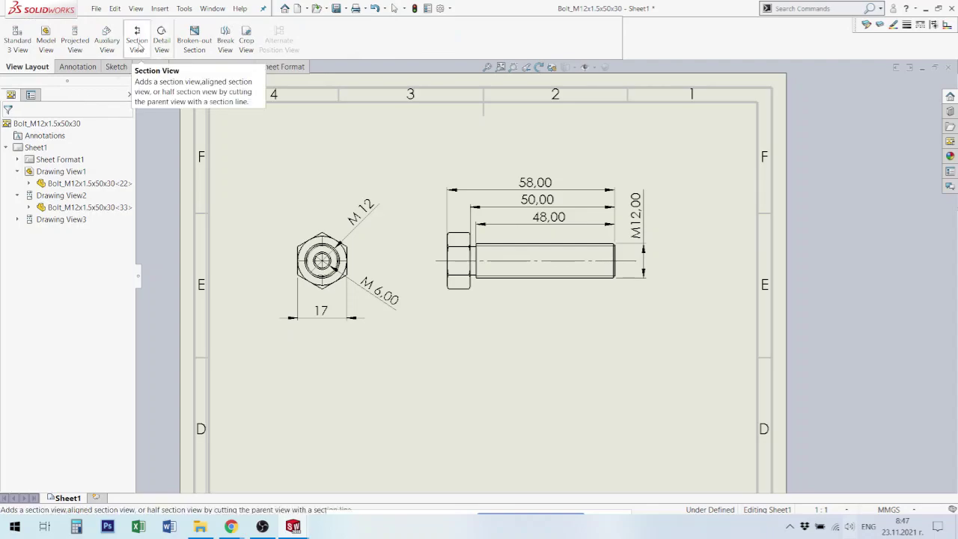
left_click(138, 46)
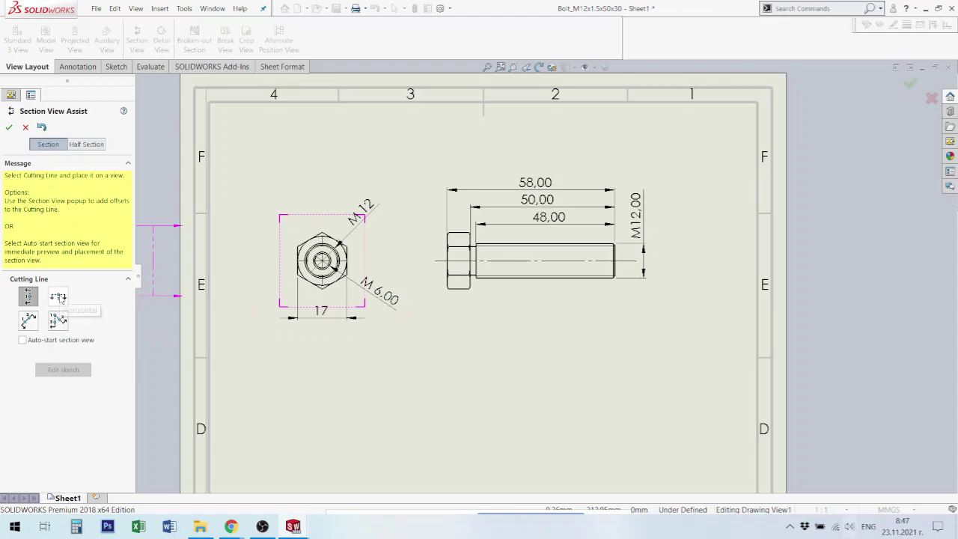
left_click(60, 298)
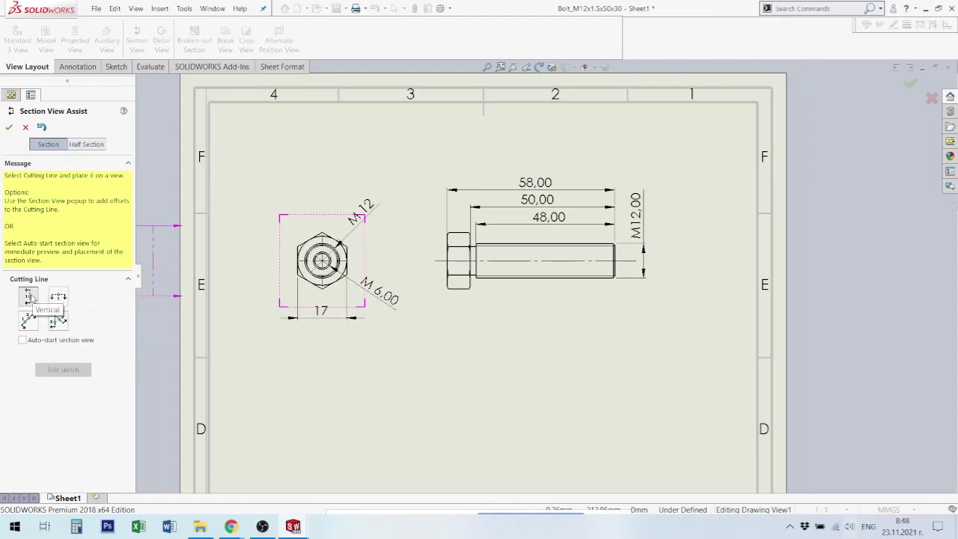
left_click(30, 297)
left_click(59, 298)
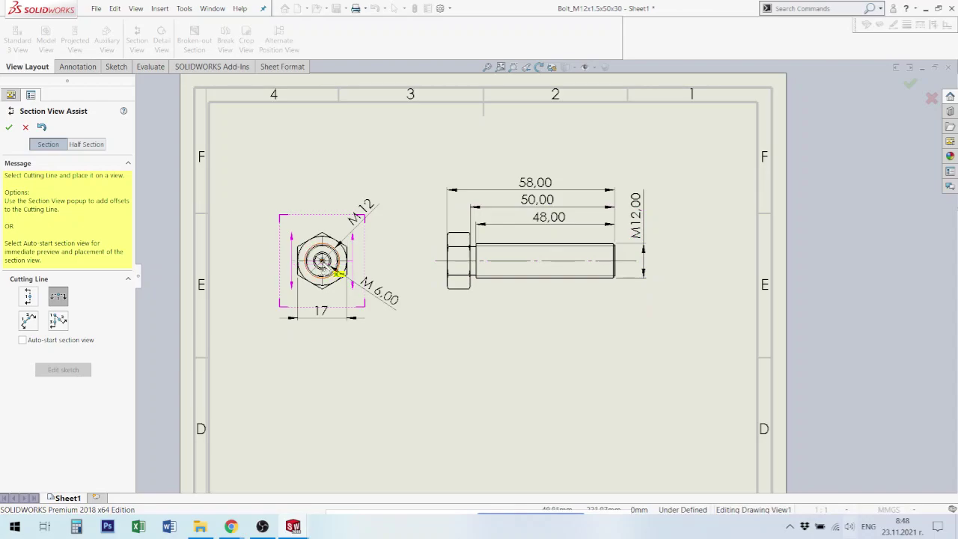
left_click(322, 260)
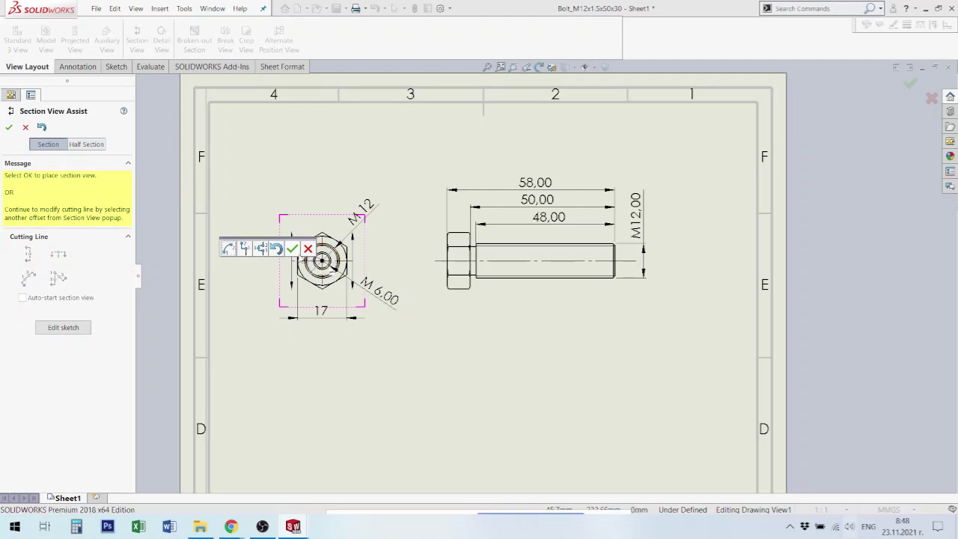
left_click(292, 249)
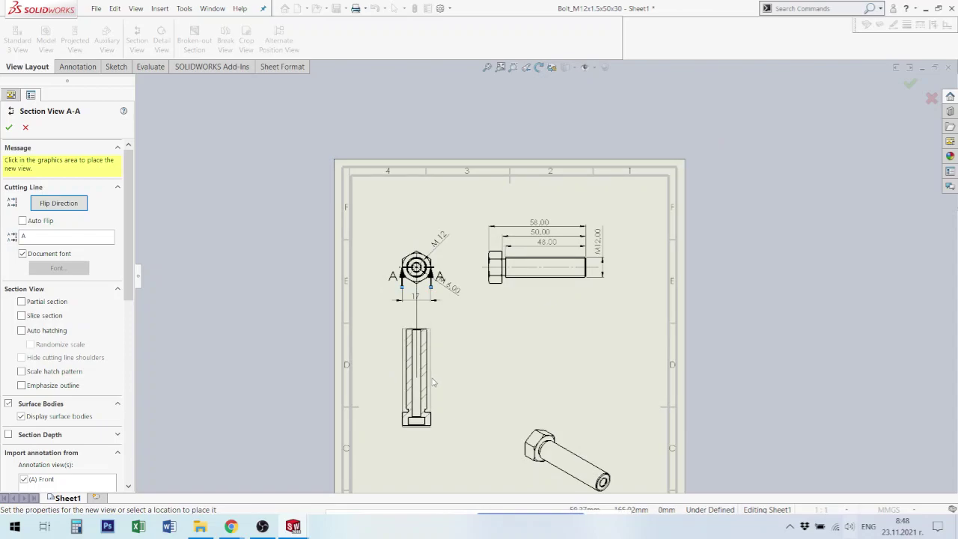
Place section view A-A below the hex end view and accept it
left_click(433, 383)
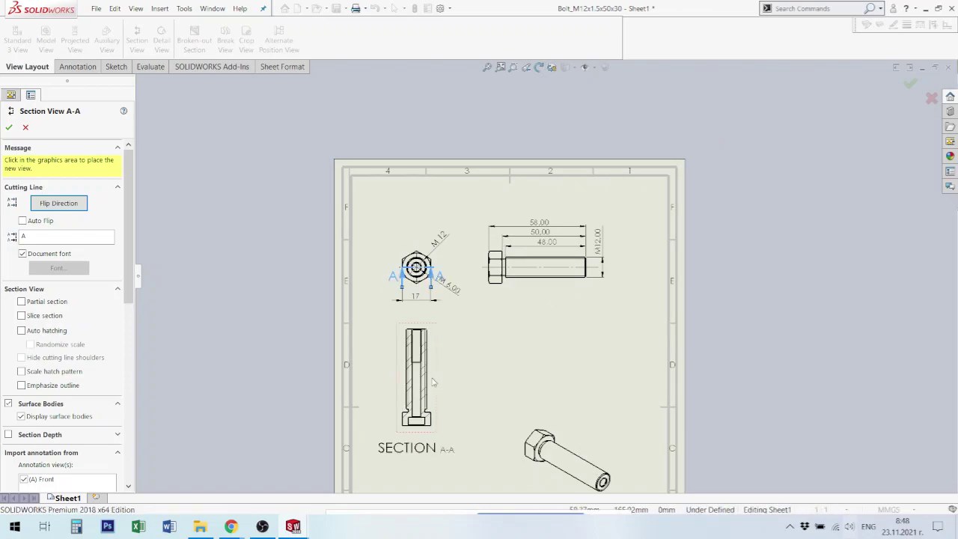
left_click(9, 129)
scroll(419, 284, "down", 1)
scroll(419, 284, "down", 3)
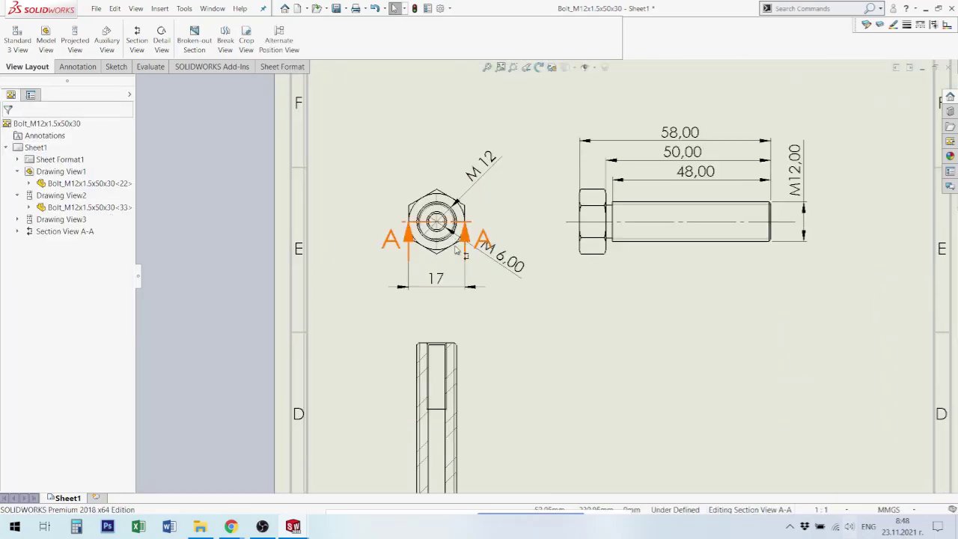
scroll(449, 277, "down", 2)
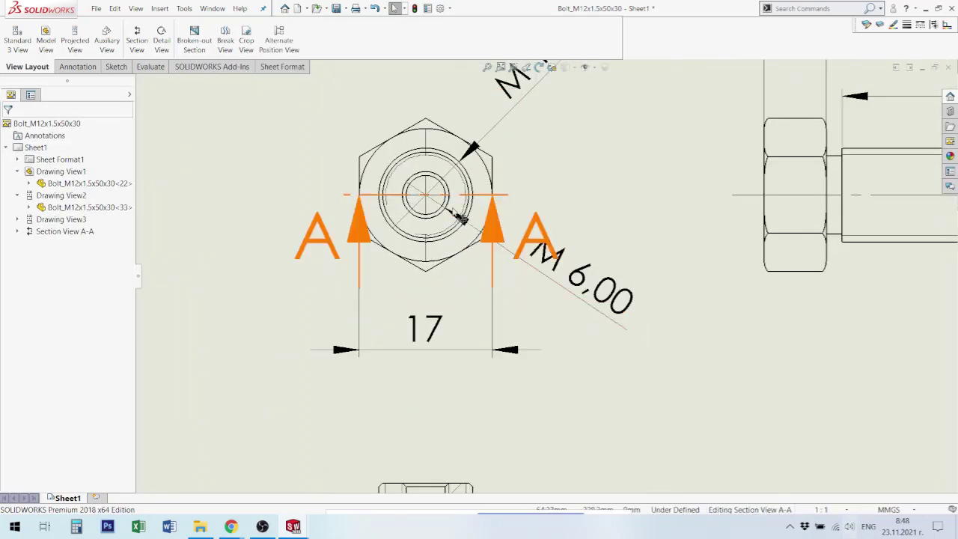
Drag both ends of cutting line A-A outward well past the hexagon outline
left_click(511, 200)
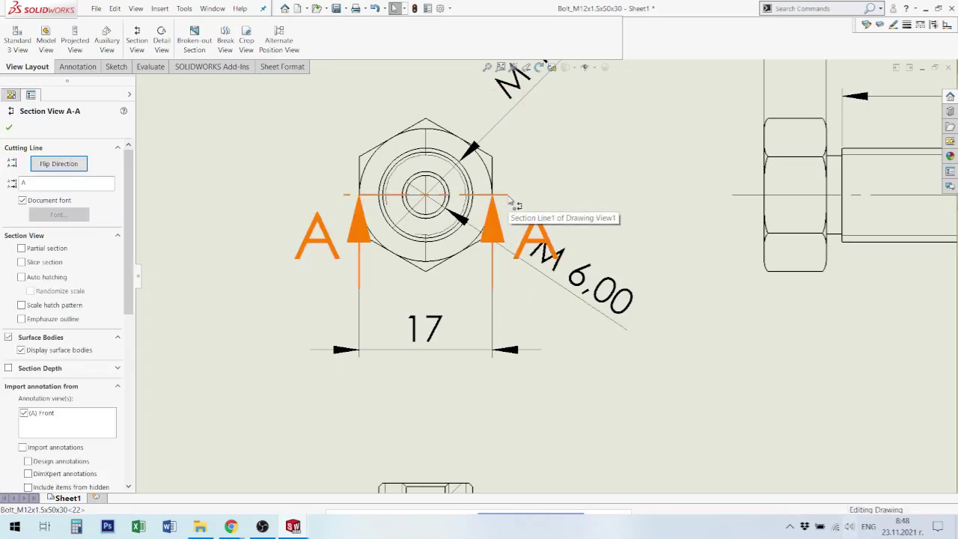
left_click_drag(509, 199, 557, 197)
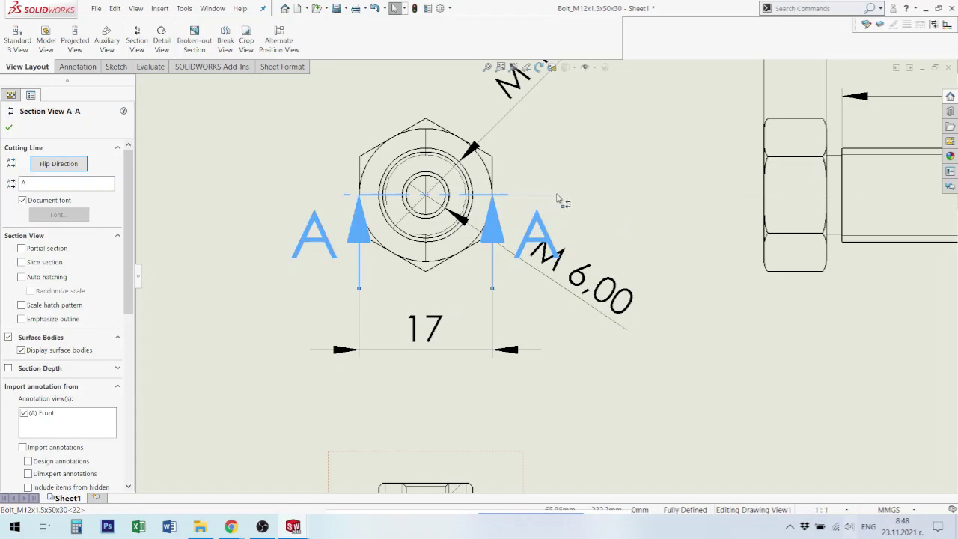
left_click(345, 197)
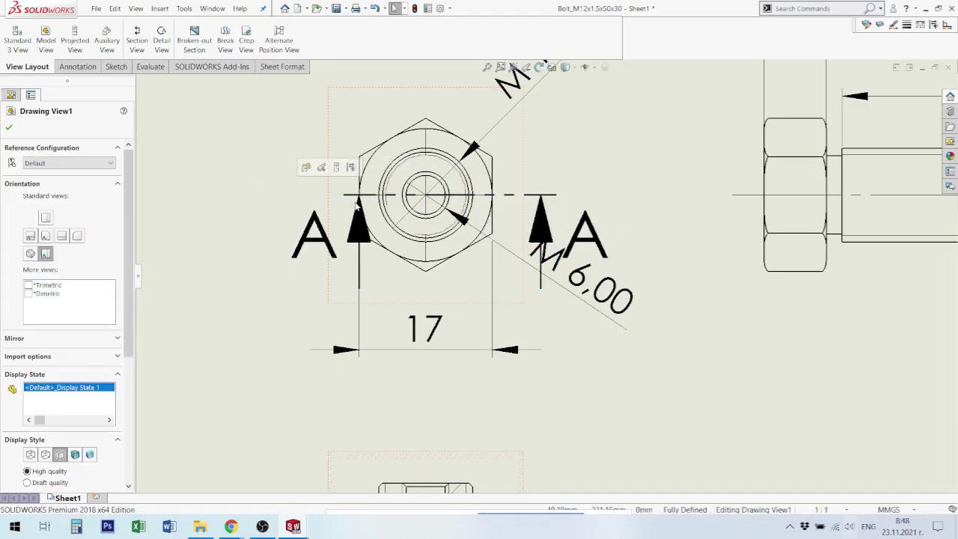
left_click(348, 197)
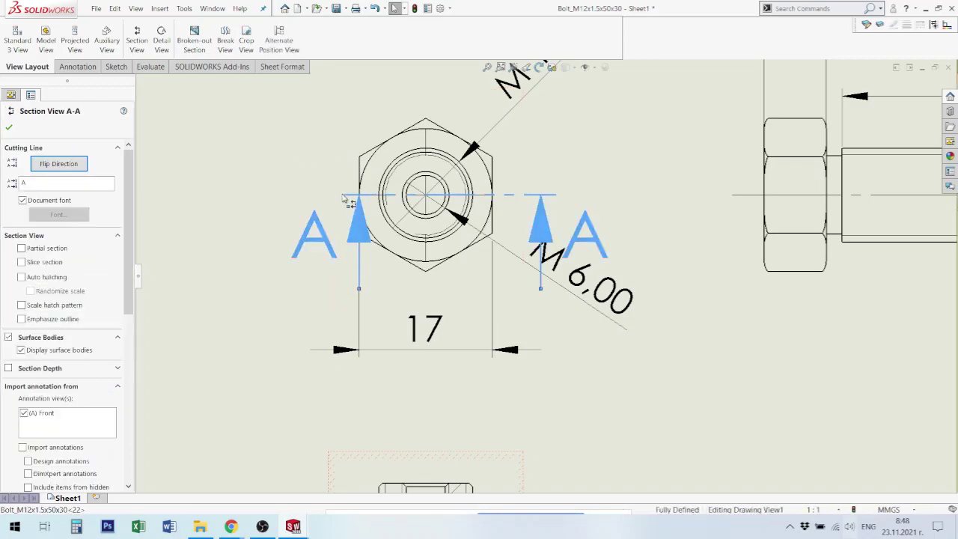
left_click_drag(317, 200, 271, 201)
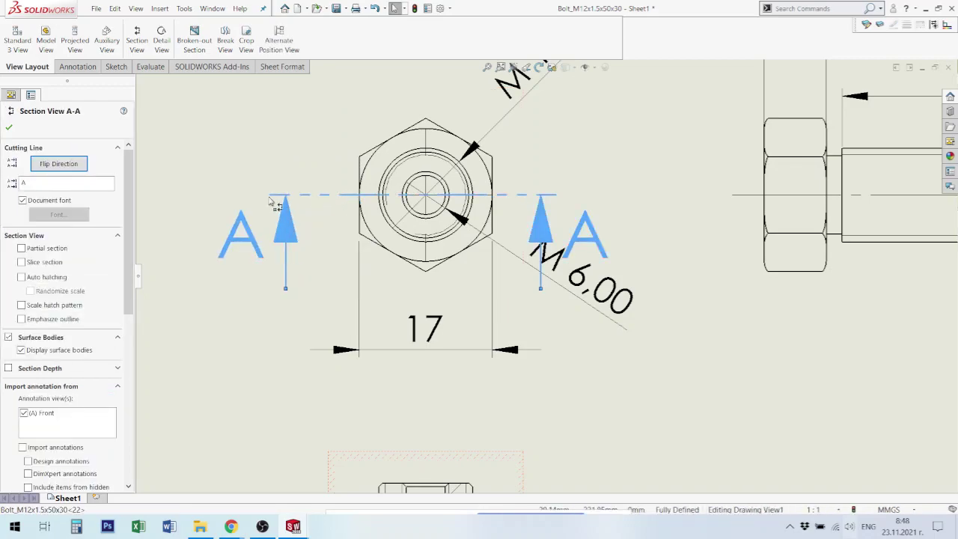
scroll(548, 278, "up", 2)
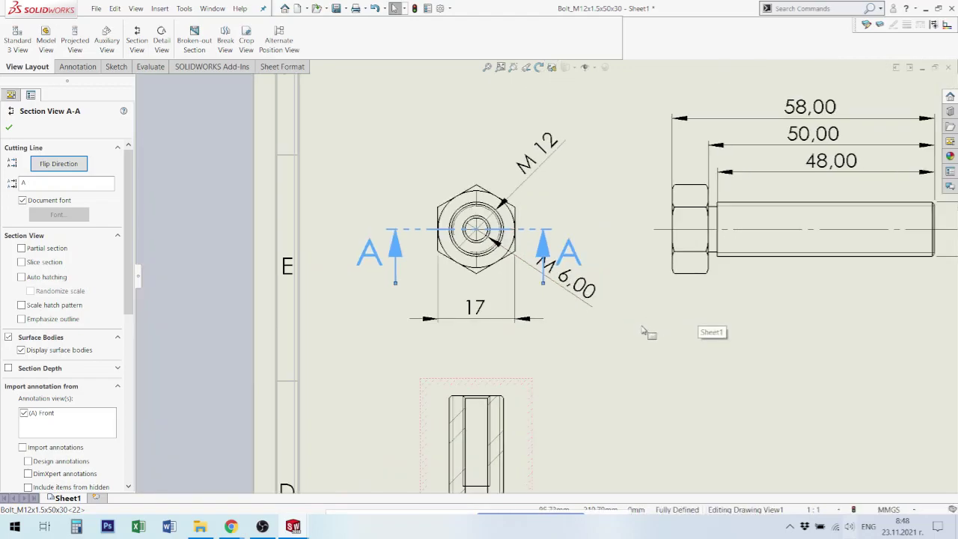
scroll(680, 325, "up", 1)
scroll(706, 331, "down", 1)
scroll(727, 335, "up", 1)
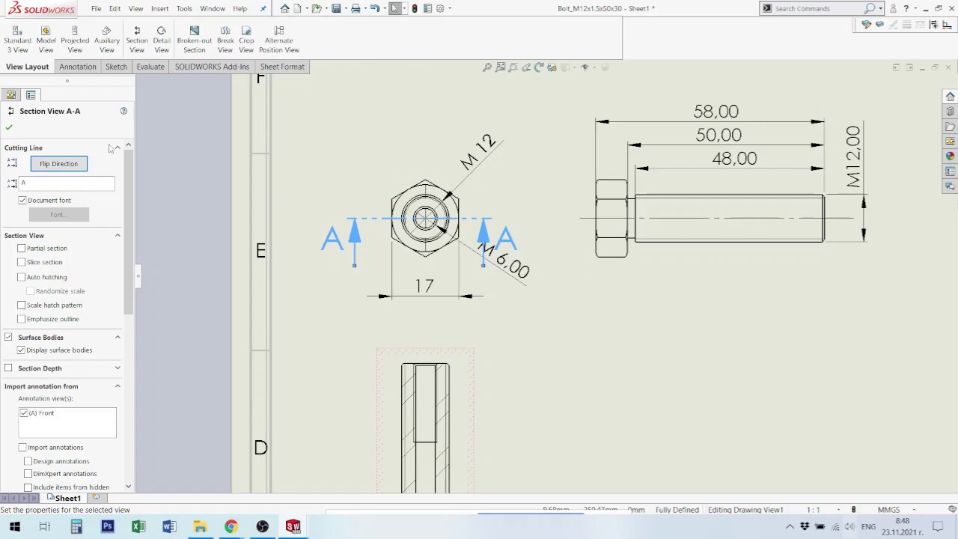
Try Flip Direction on section line A-A, leaving the cut direction unchanged
left_click(61, 166)
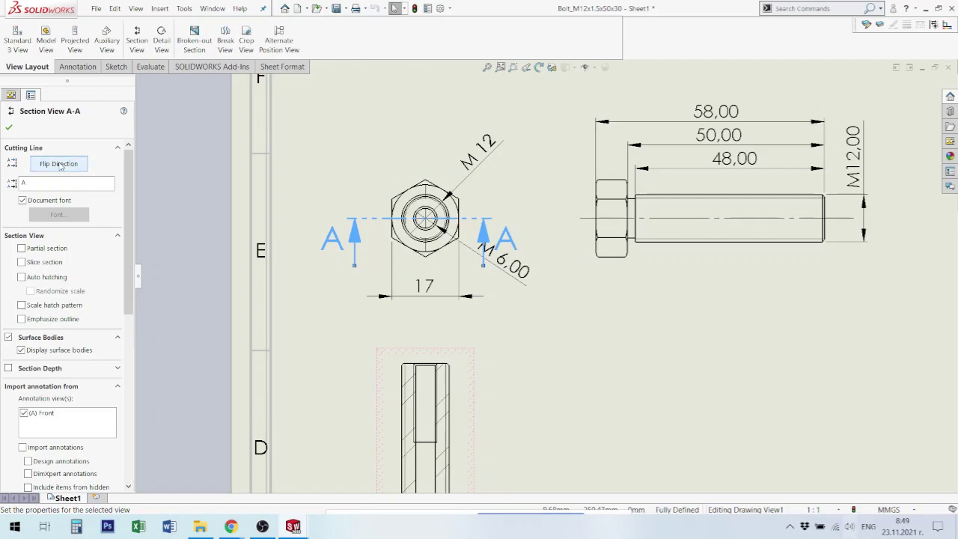
left_click(57, 166)
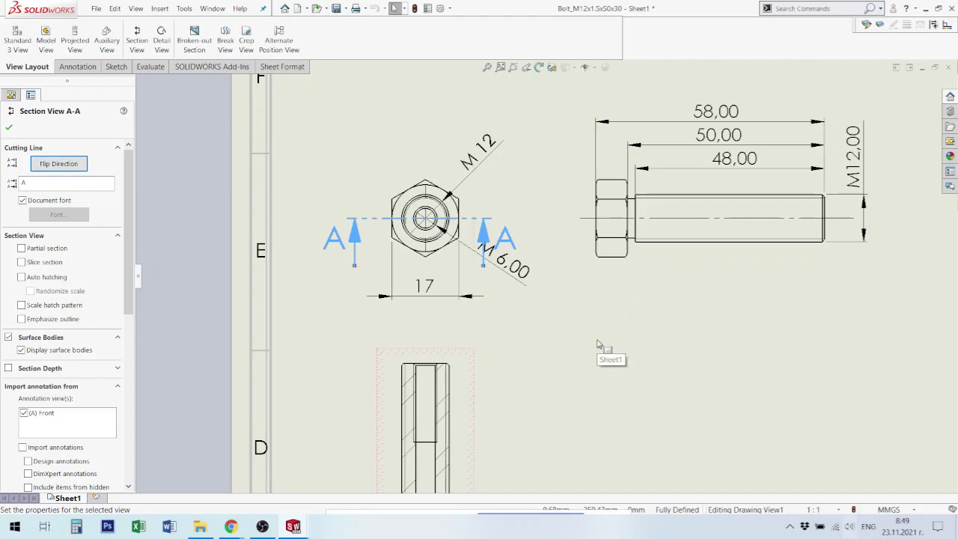
left_click(565, 318)
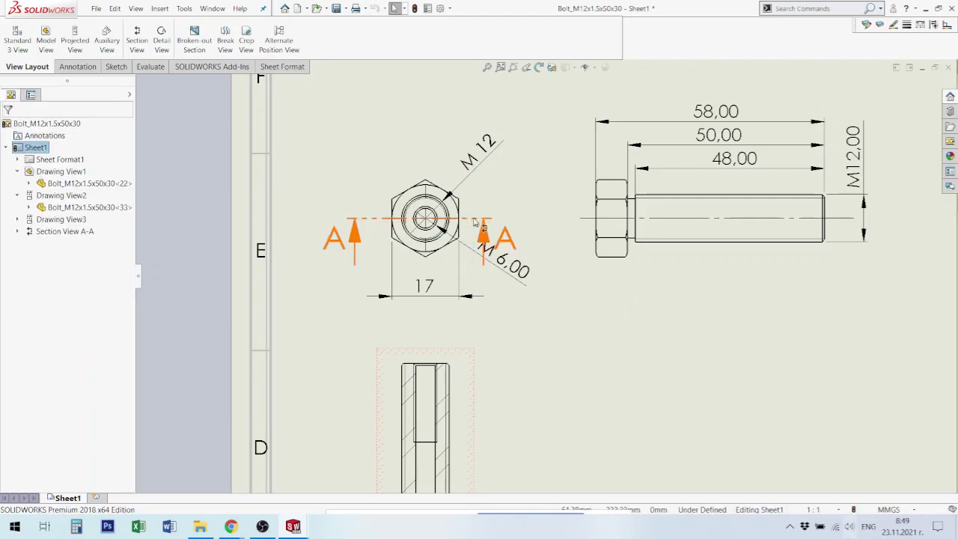
left_click(480, 225)
left_click(54, 165)
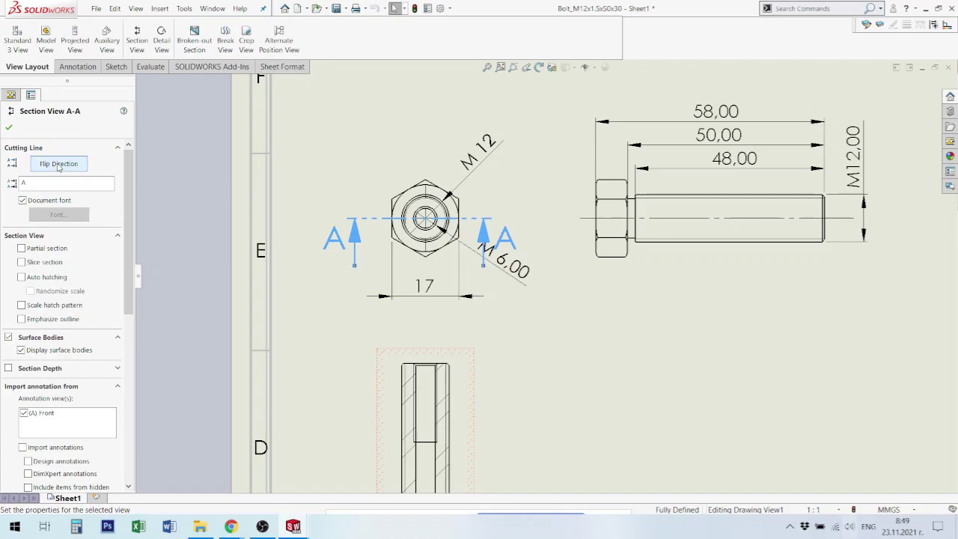
Nudge the M6.00 dimension slightly down and to the right
scroll(587, 315, "down", 1)
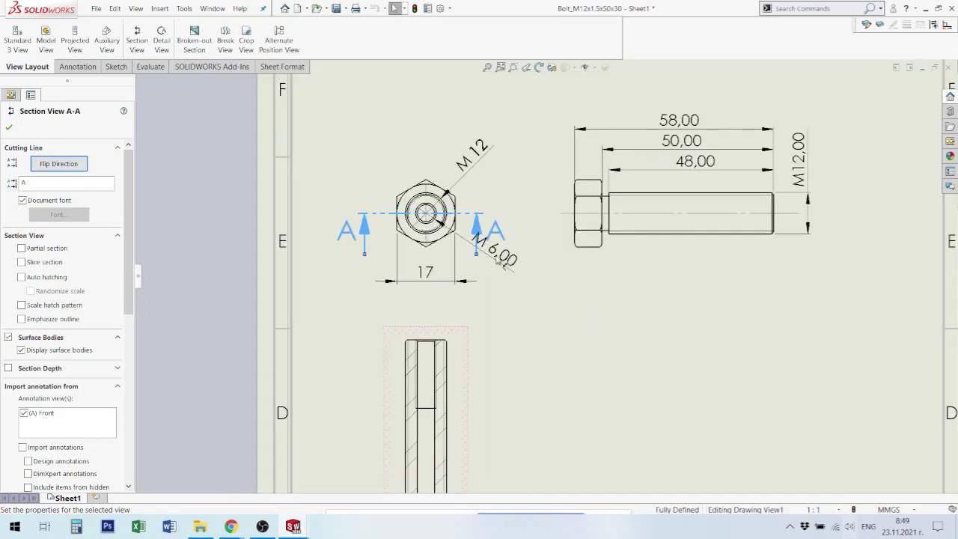
left_click_drag(497, 281, 505, 287)
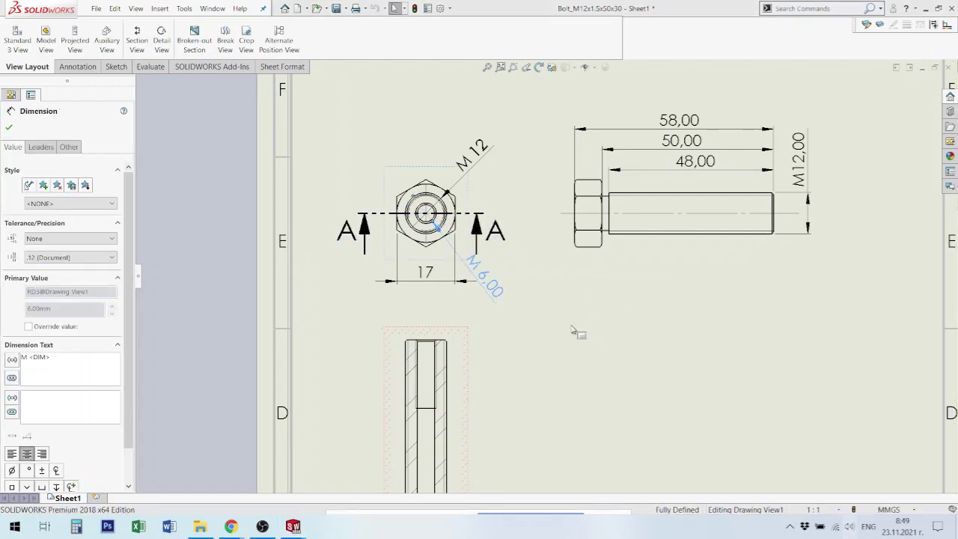
scroll(599, 364, "up", 1)
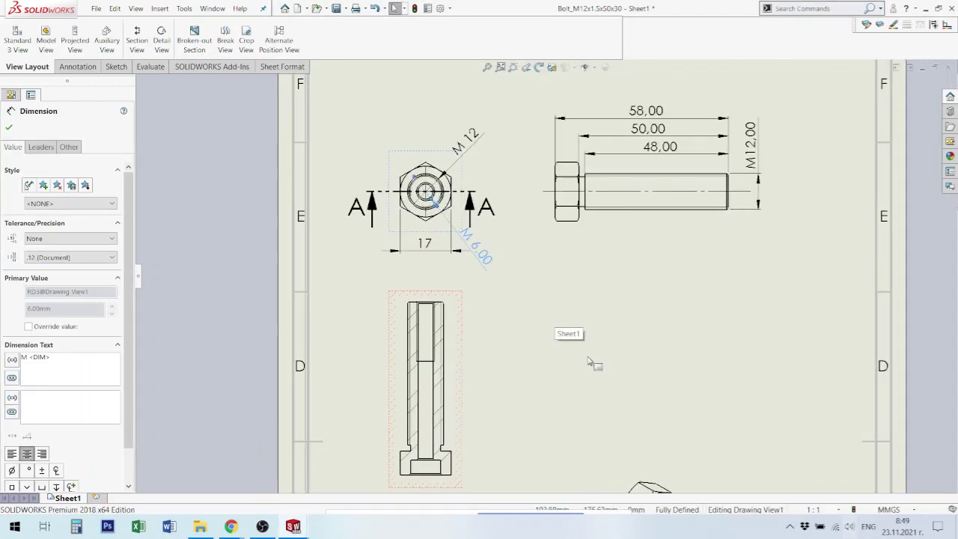
scroll(488, 202, "down", 2)
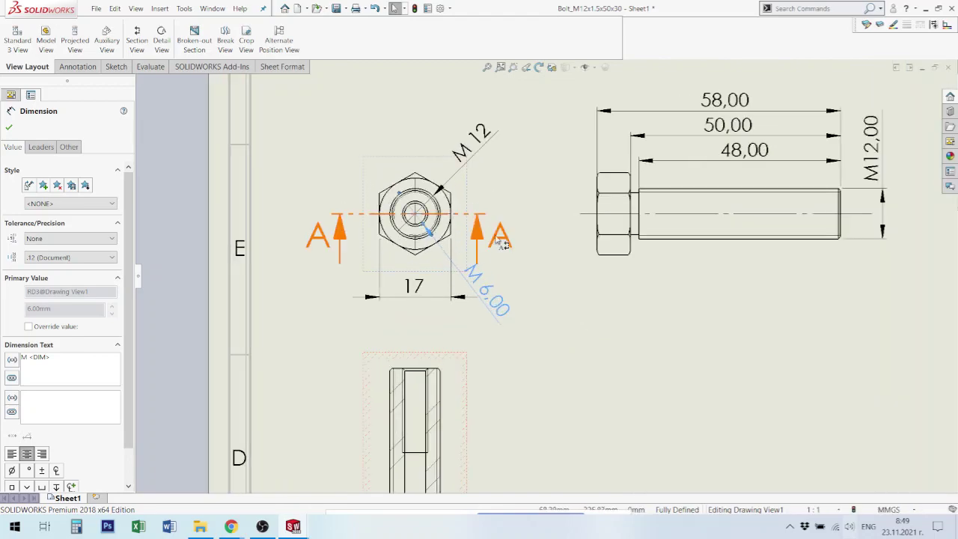
Flip section line A-A so its arrows point downward and accept it
left_click(477, 236)
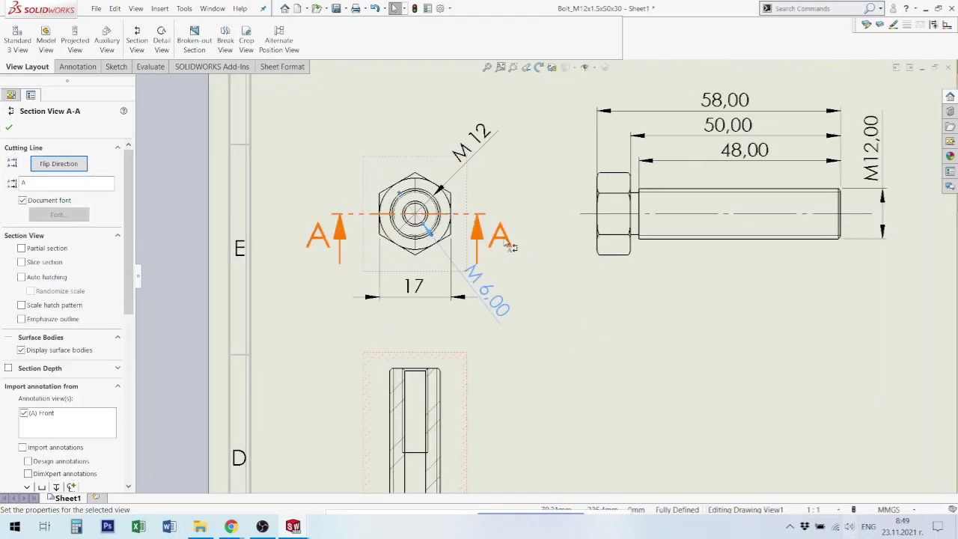
left_click(69, 166)
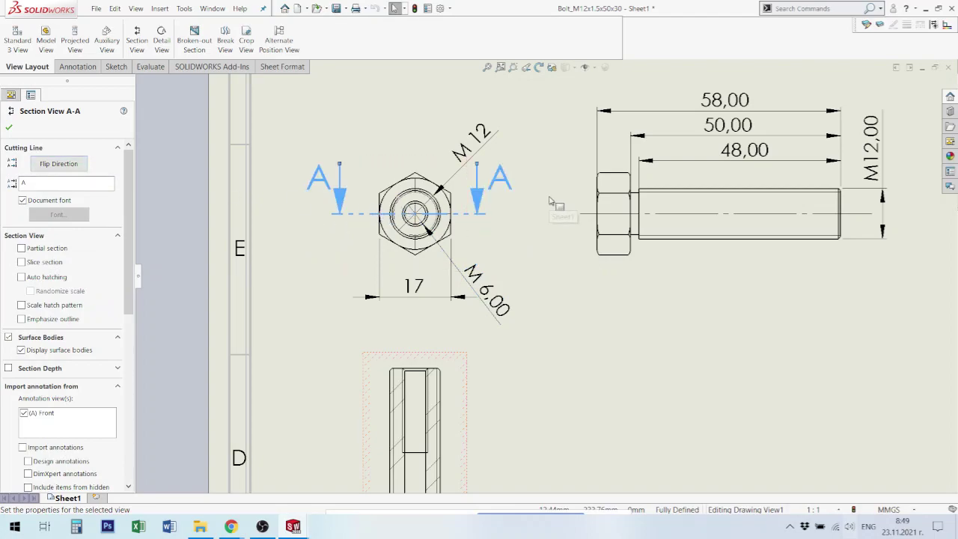
left_click(539, 281)
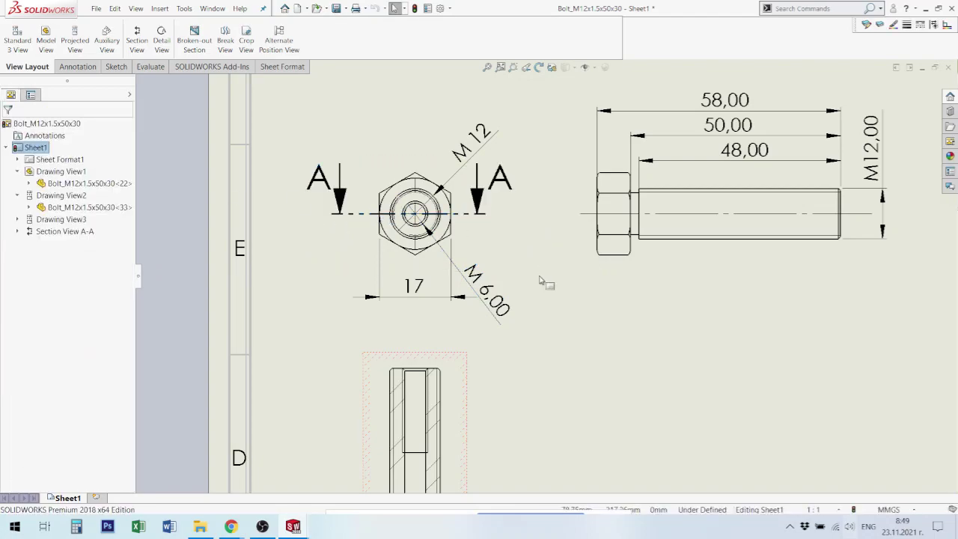
left_click(472, 136)
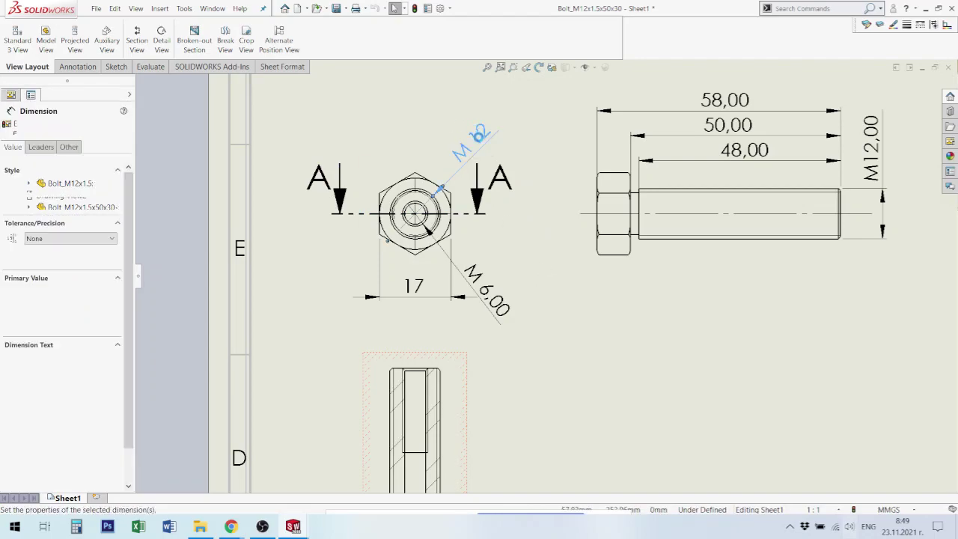
left_click_drag(480, 141, 453, 134)
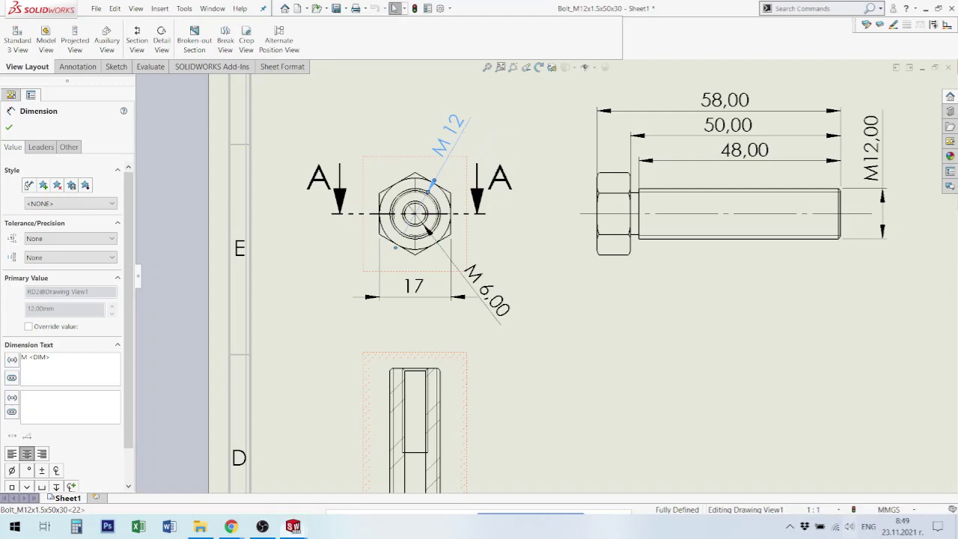
left_click(539, 224)
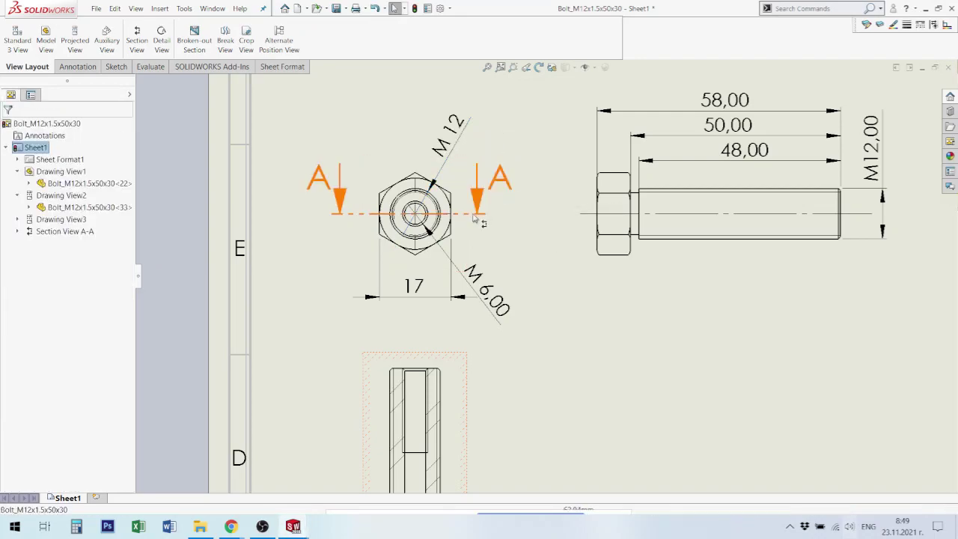
left_click(483, 213)
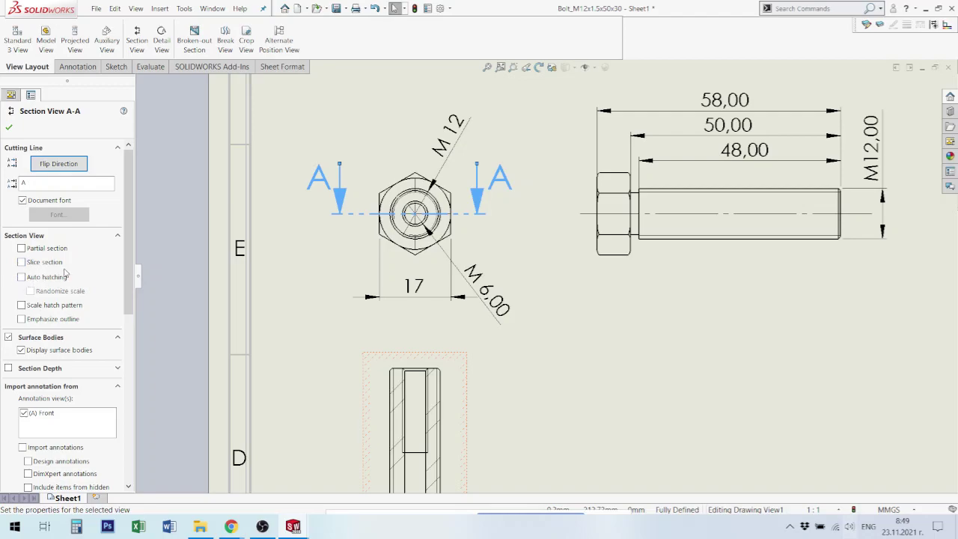
scroll(496, 390, "up", 2)
scroll(509, 397, "down", 3)
scroll(507, 404, "down", 1)
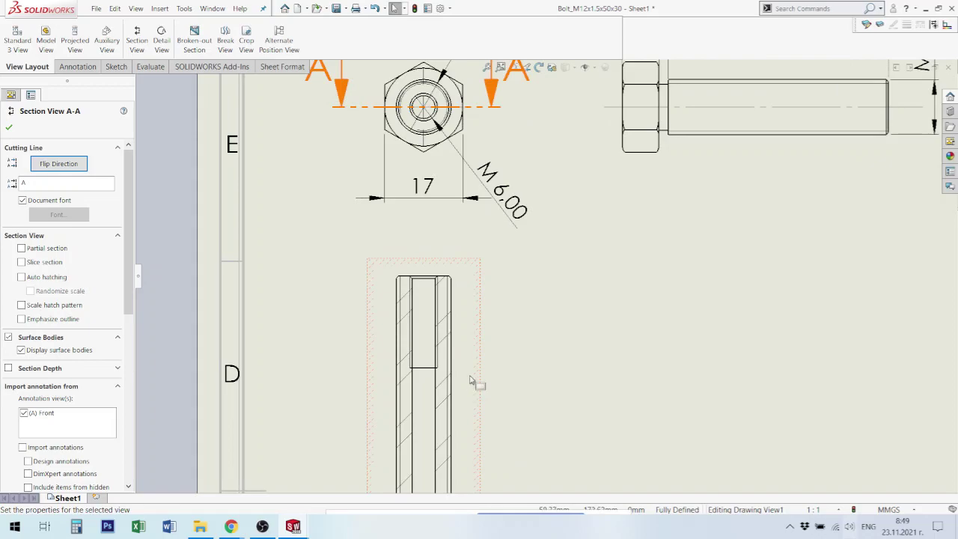
left_click(465, 275)
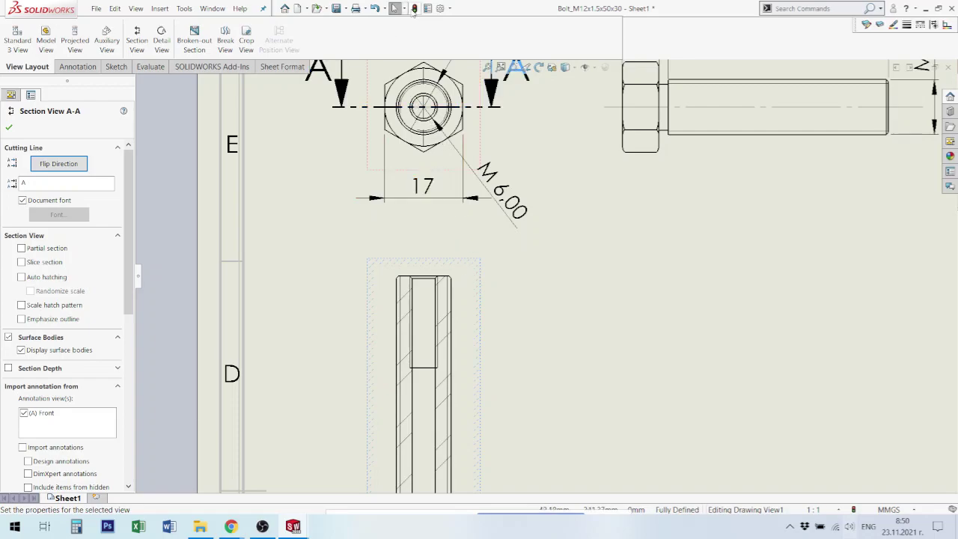
left_click(414, 8)
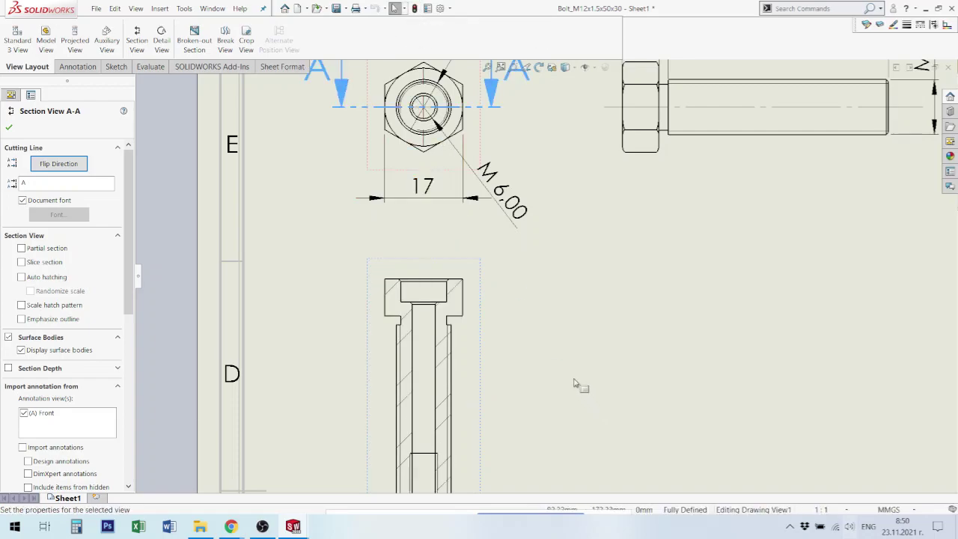
left_click(531, 358)
scroll(532, 358, "up", 1)
scroll(538, 371, "up", 2)
scroll(533, 314, "up", 1)
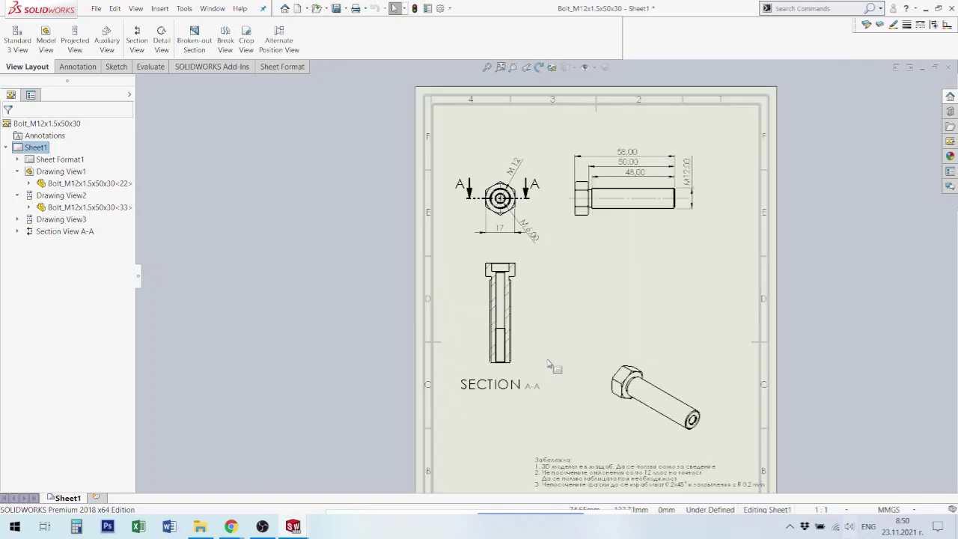
scroll(529, 258, "up", 1)
scroll(527, 266, "down", 1)
scroll(509, 247, "down", 1)
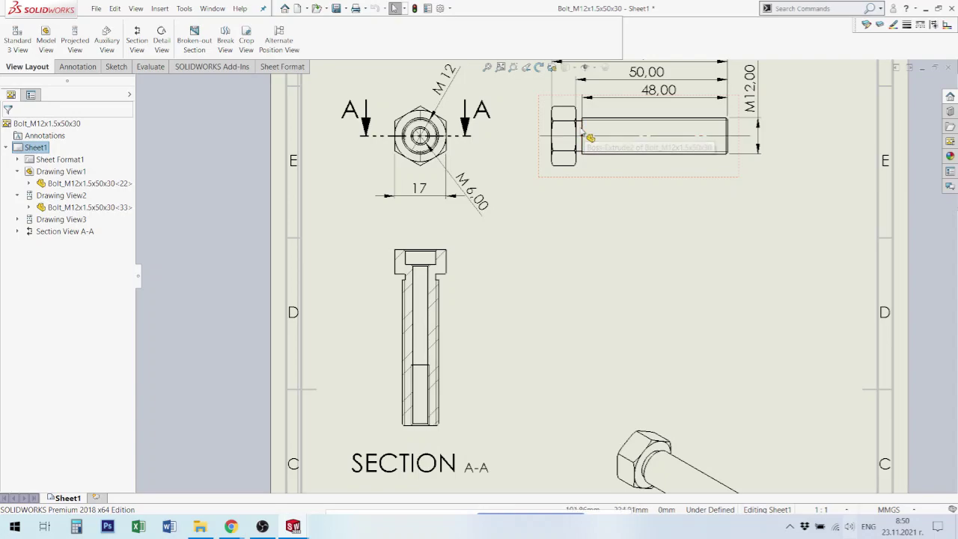
scroll(484, 395, "down", 1)
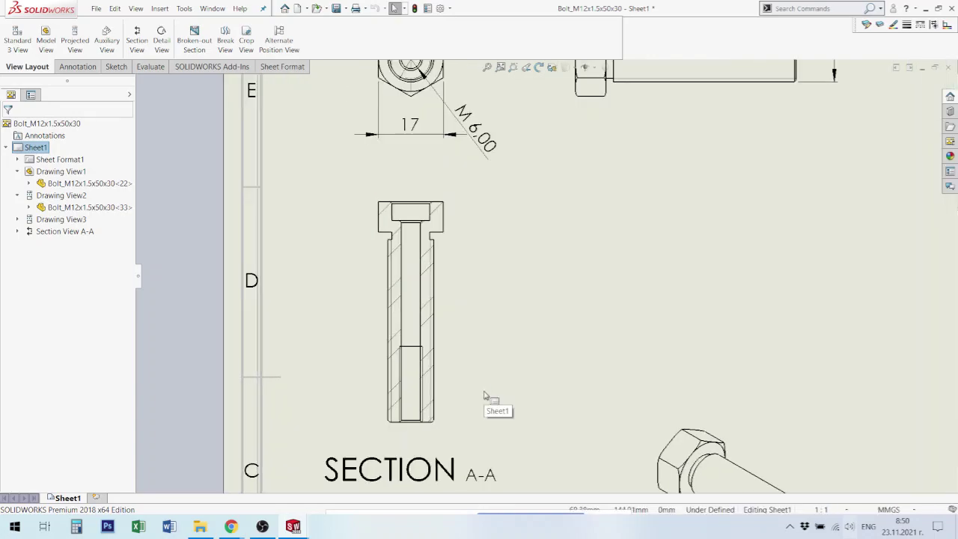
scroll(449, 474, "up", 1)
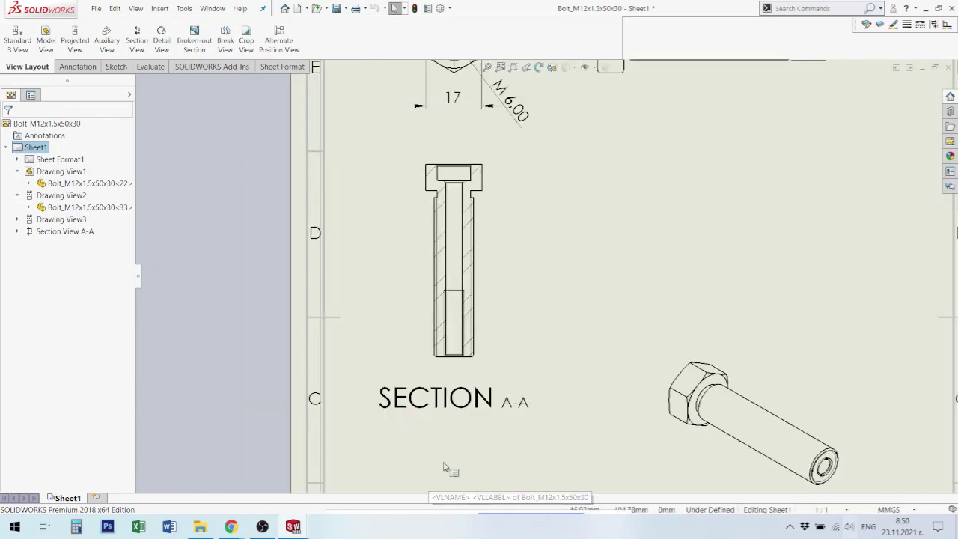
left_click(491, 432)
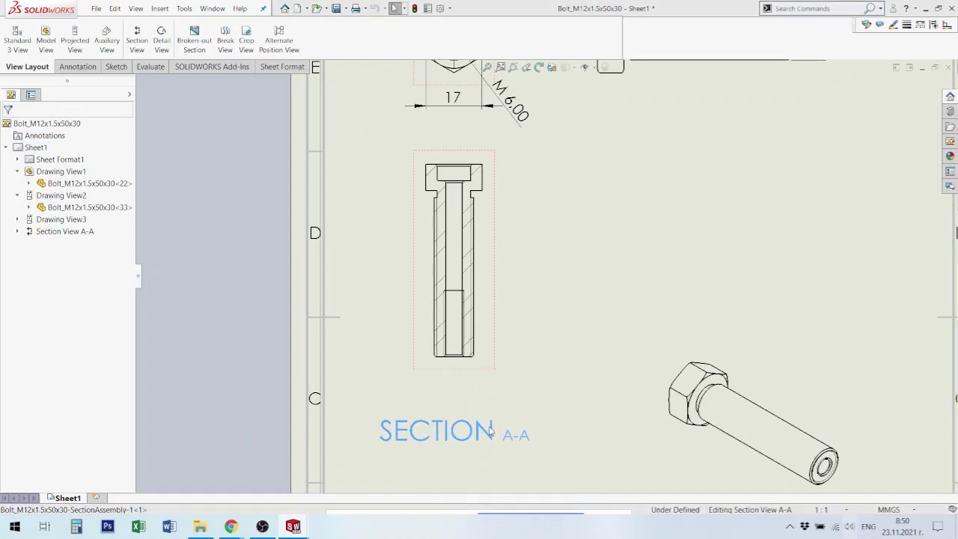
Review the SECTION A-A label and section view properties, including its 1:1 parent scale
left_click(491, 431)
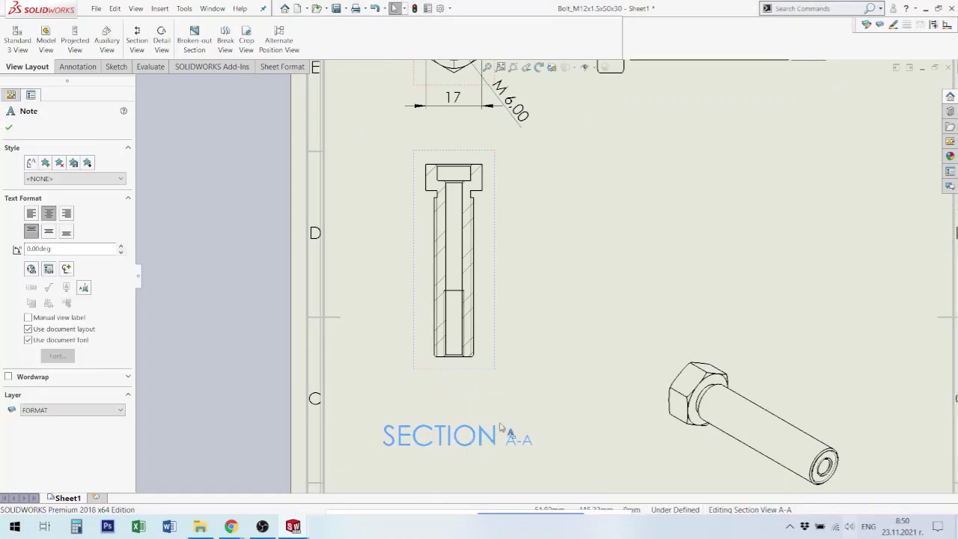
scroll(512, 275, "up", 3)
scroll(512, 275, "down", 2)
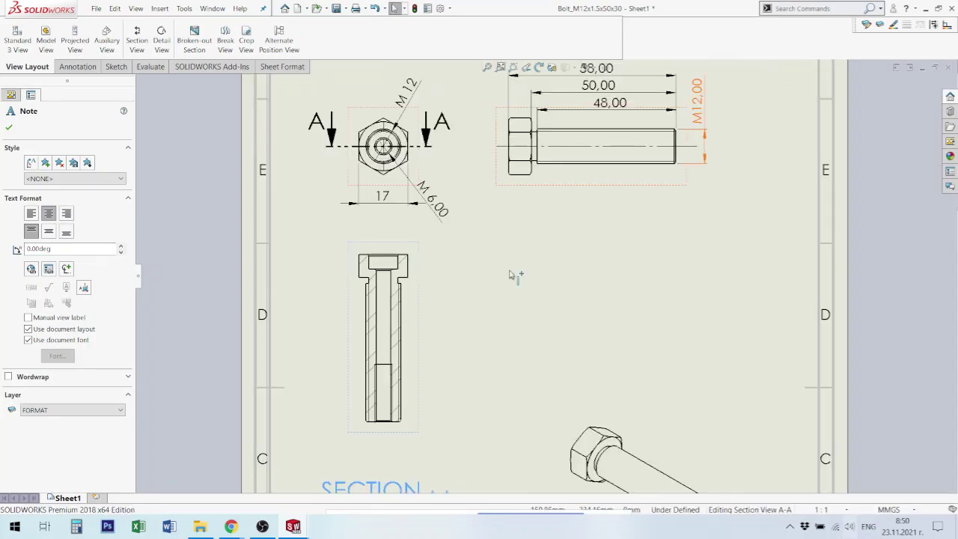
left_click(410, 346)
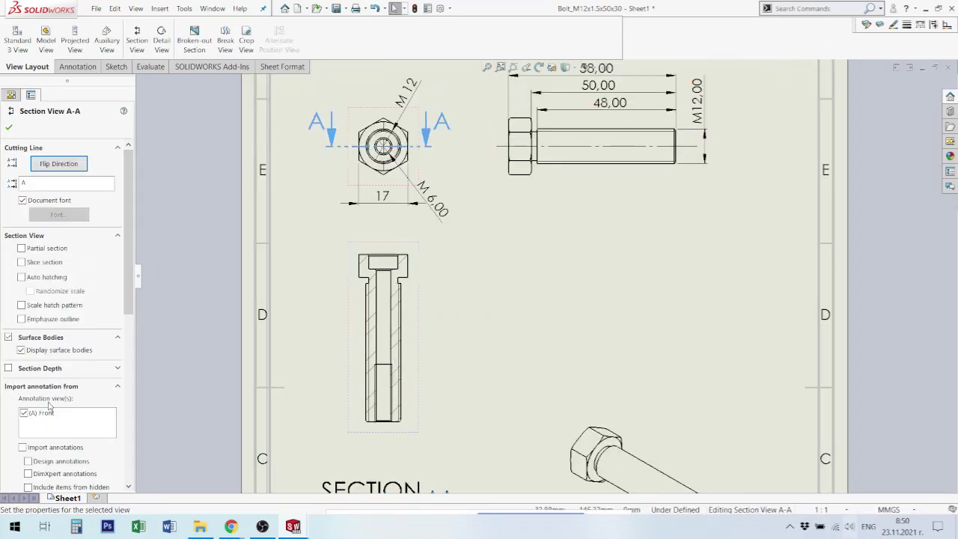
scroll(118, 352, "down", 3)
scroll(119, 385, "down", 3)
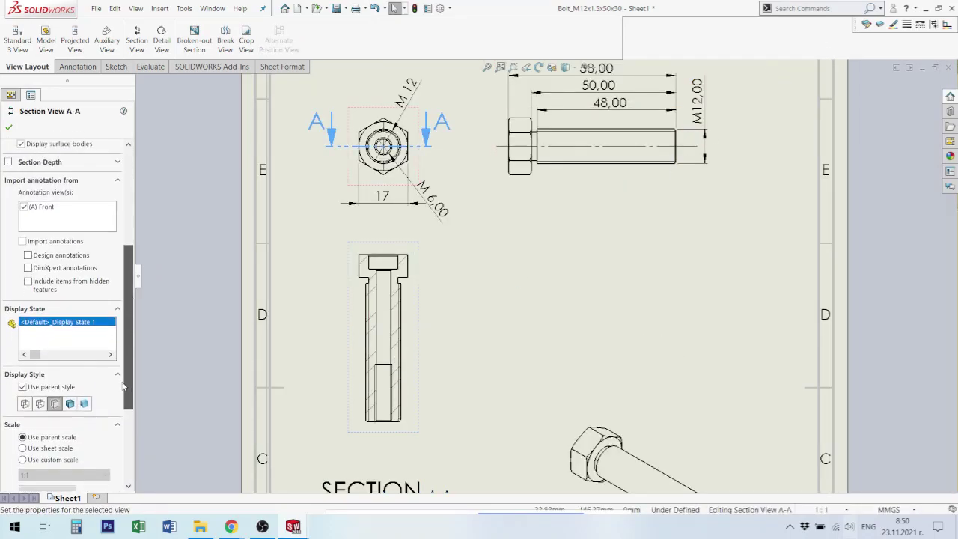
scroll(121, 417, "down", 2)
scroll(120, 417, "down", 2)
scroll(112, 449, "down", 2)
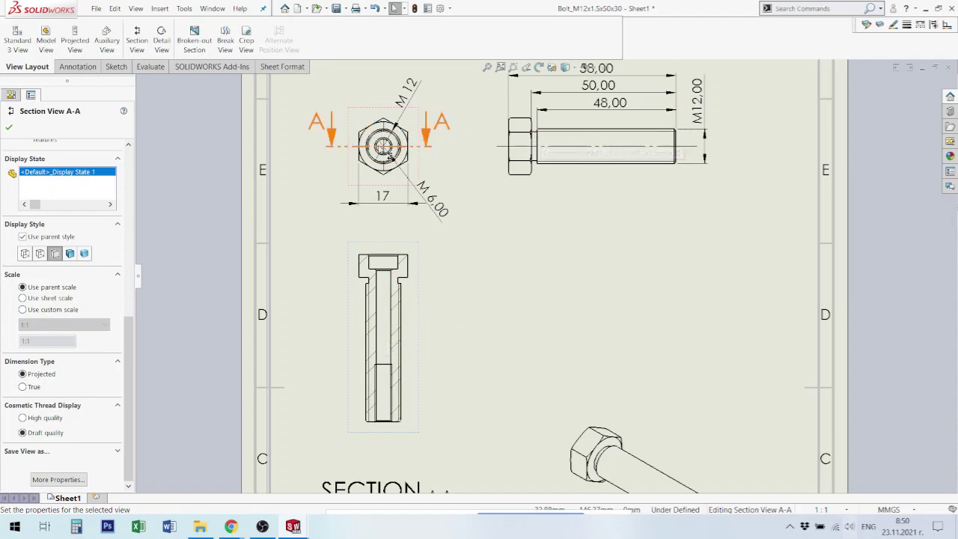
Leave Drawing View1's scale settings and bring up the isometric Drawing View3 properties
left_click(410, 127)
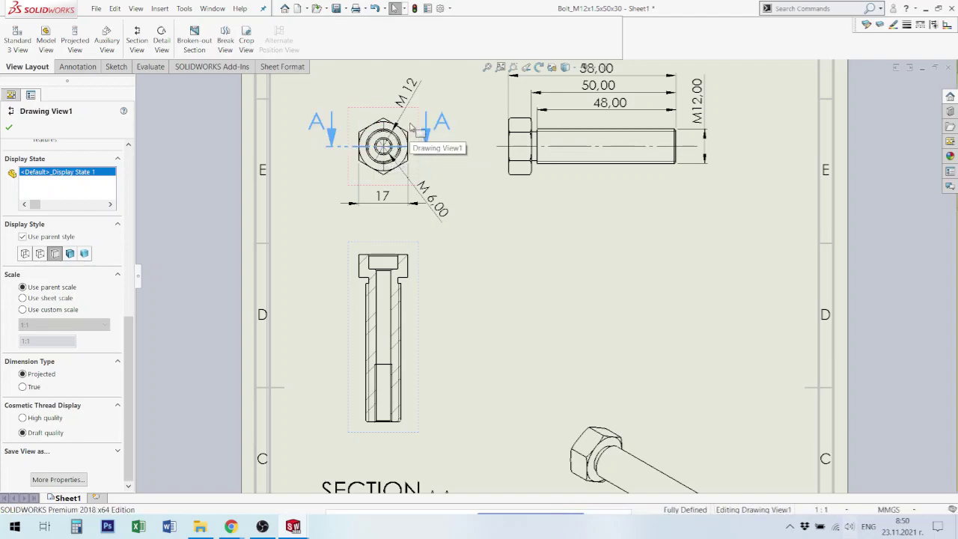
scroll(57, 440, "down", 5)
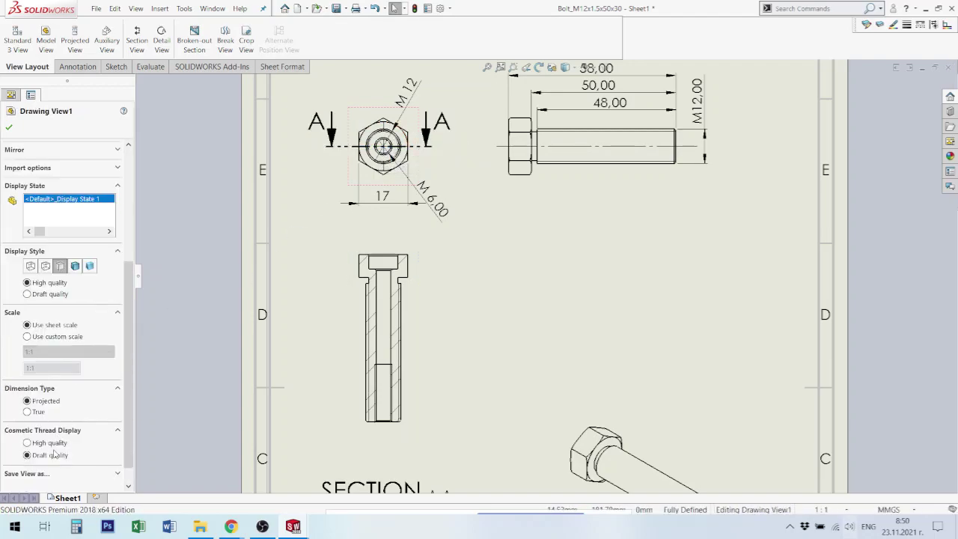
scroll(45, 414, "down", 1)
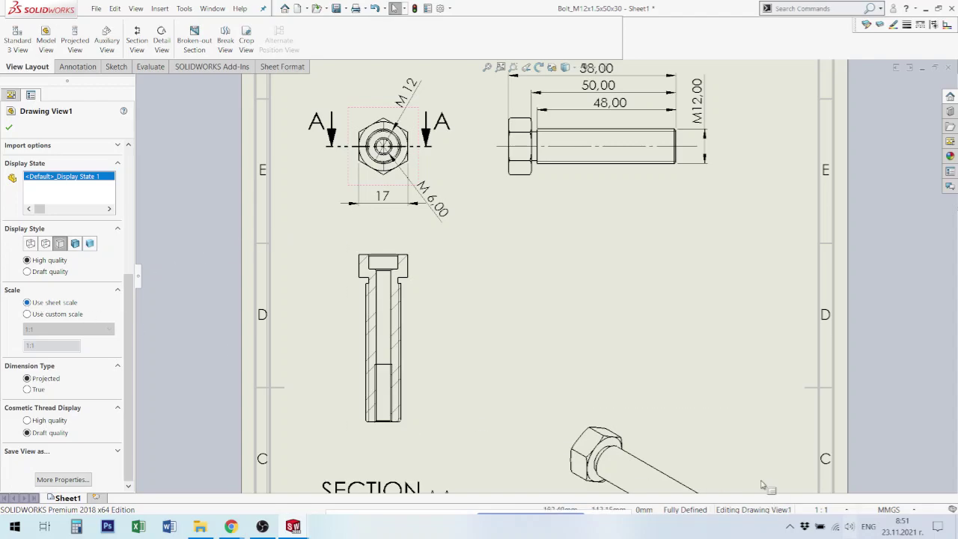
left_click(691, 448)
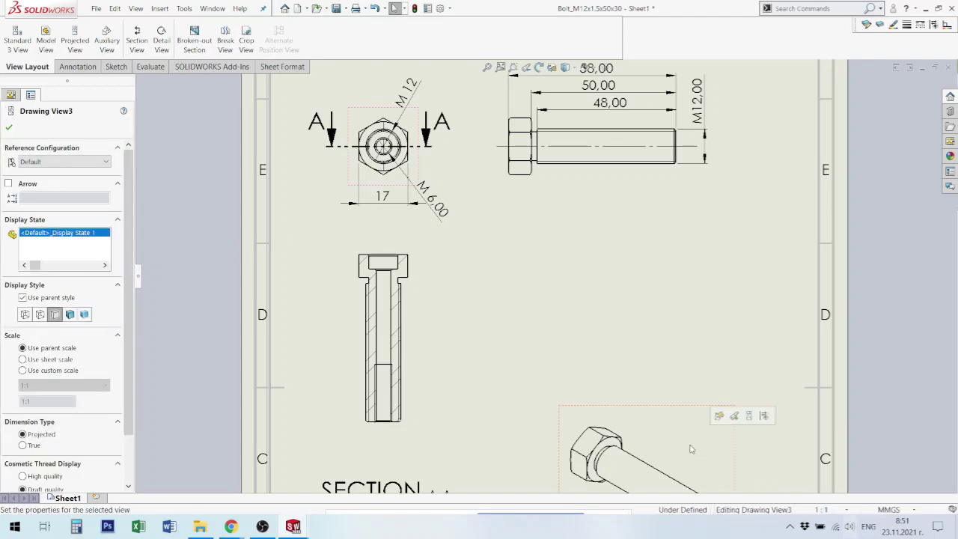
Give the isometric view a custom 1:2 scale and move it beside Section A-A
left_click(32, 372)
left_click(55, 385)
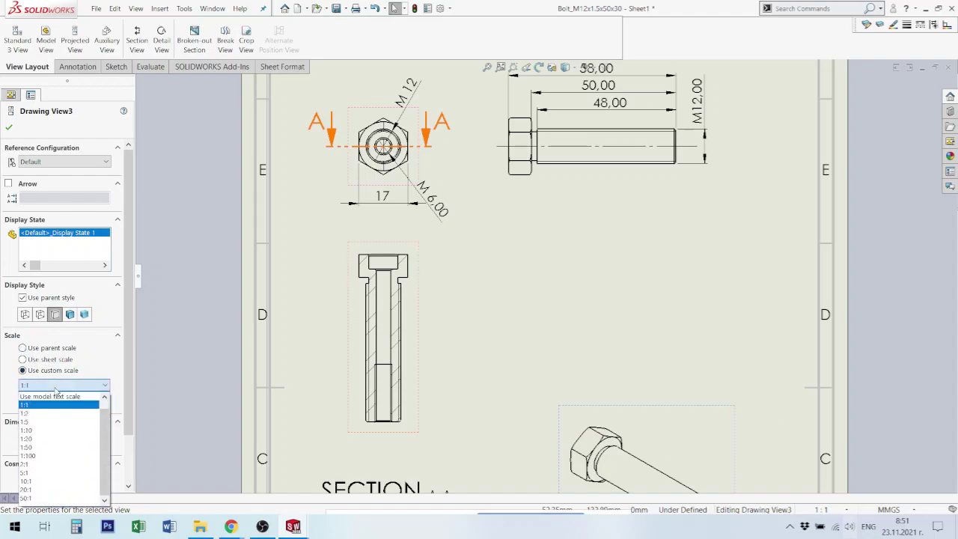
left_click(34, 419)
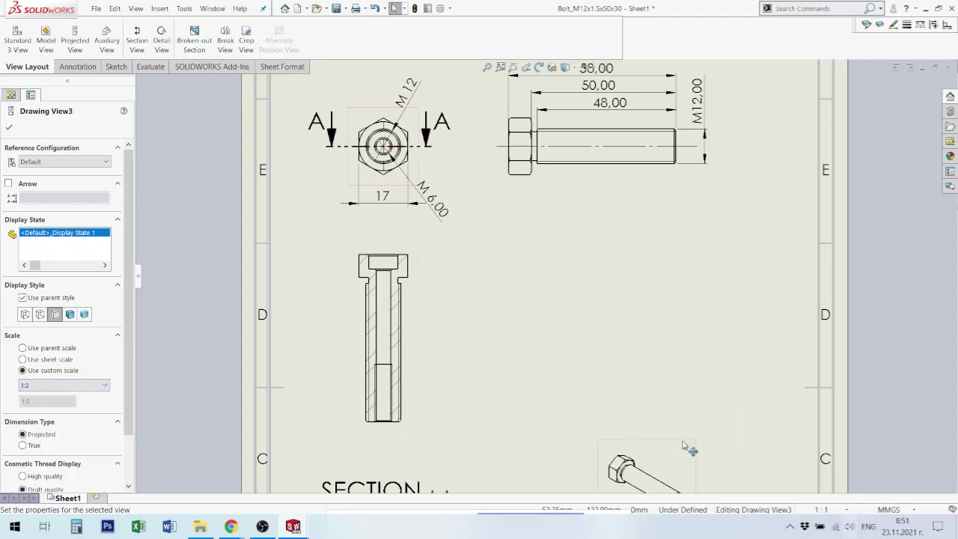
left_click_drag(682, 446, 715, 320)
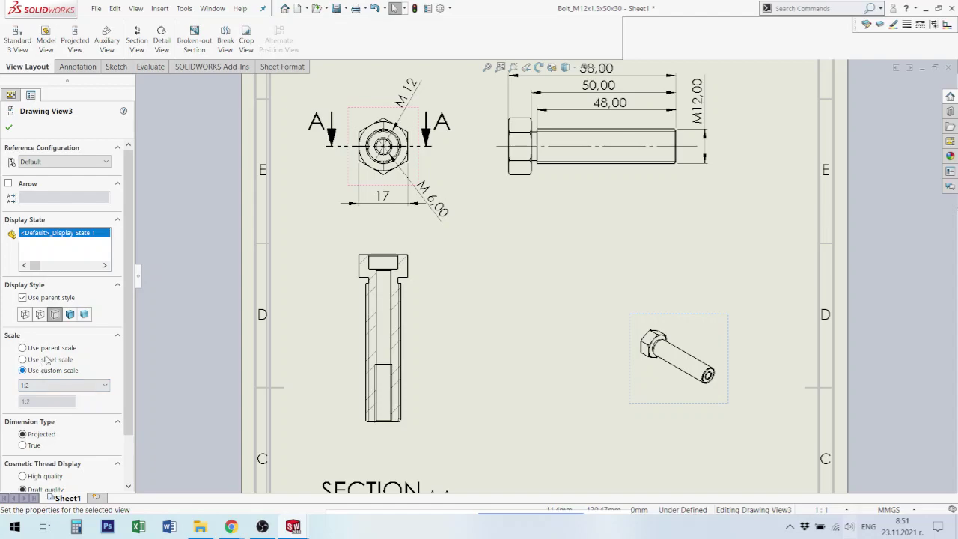
Compare display styles and settle on Hidden Lines Removed for the isometric view
left_click(71, 315)
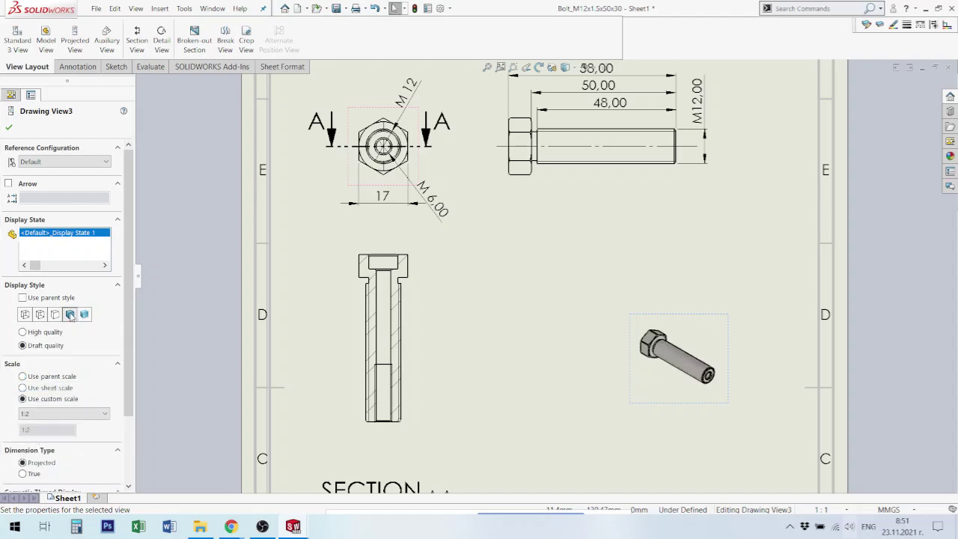
left_click(86, 316)
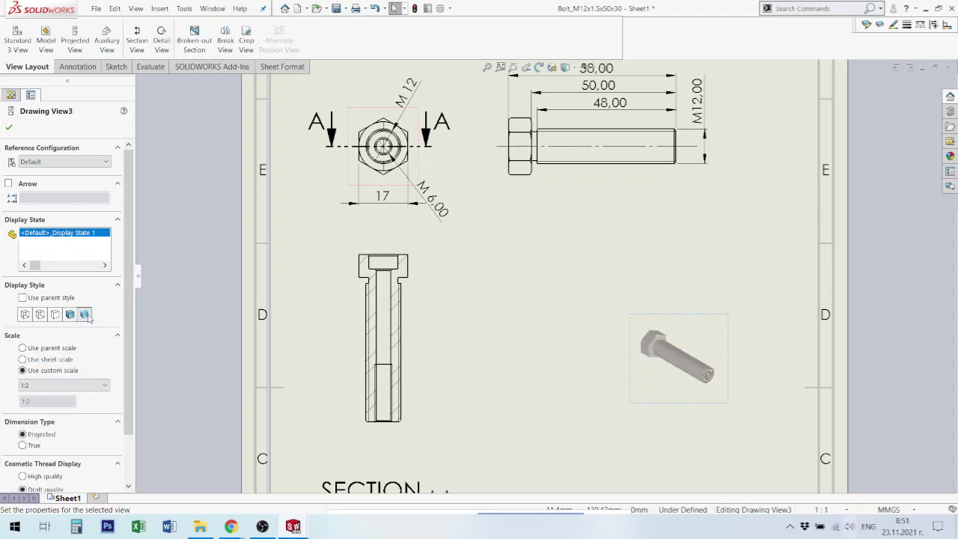
left_click(71, 316)
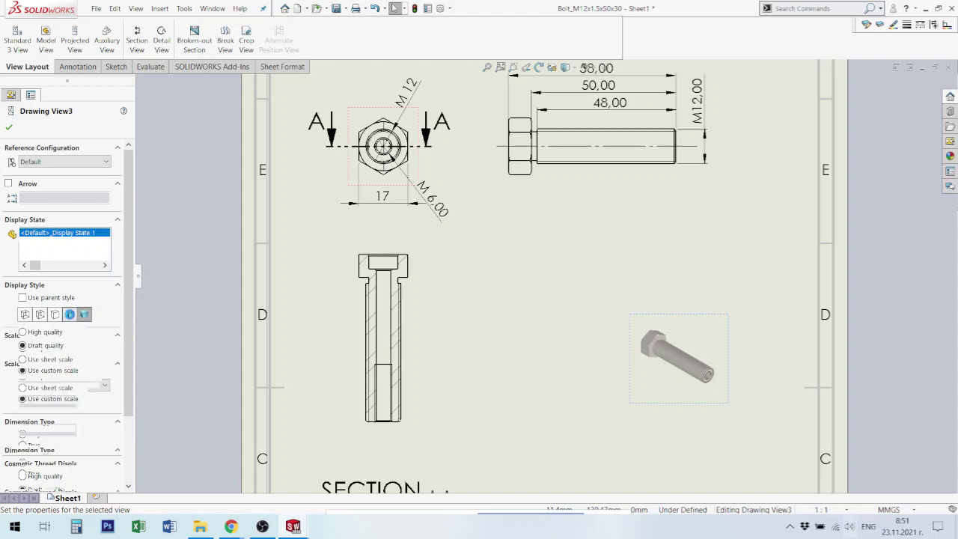
left_click(54, 315)
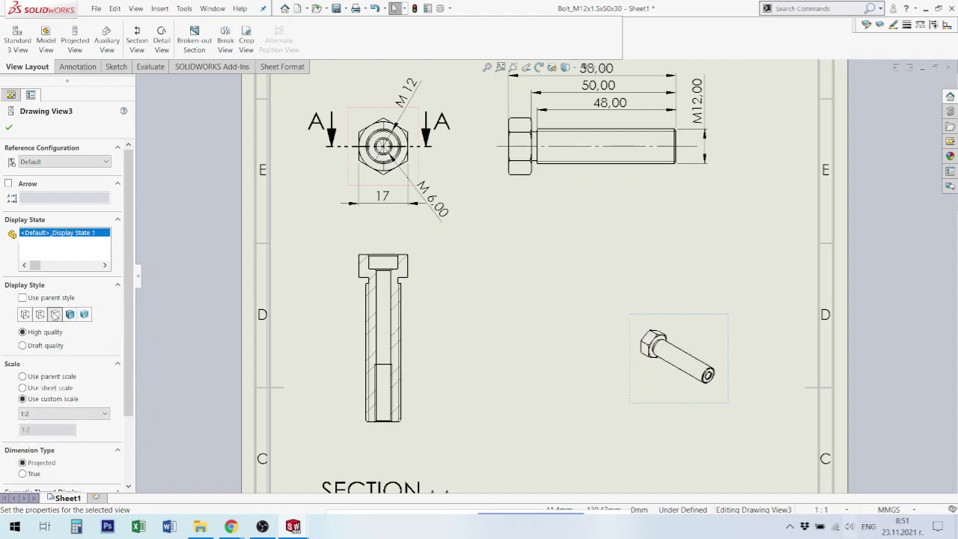
left_click(40, 315)
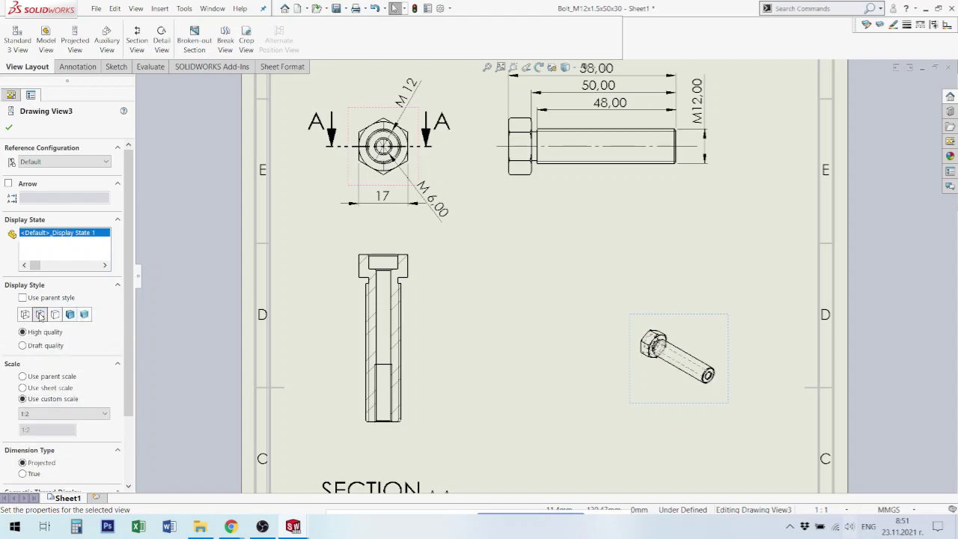
scroll(717, 396, "down", 2)
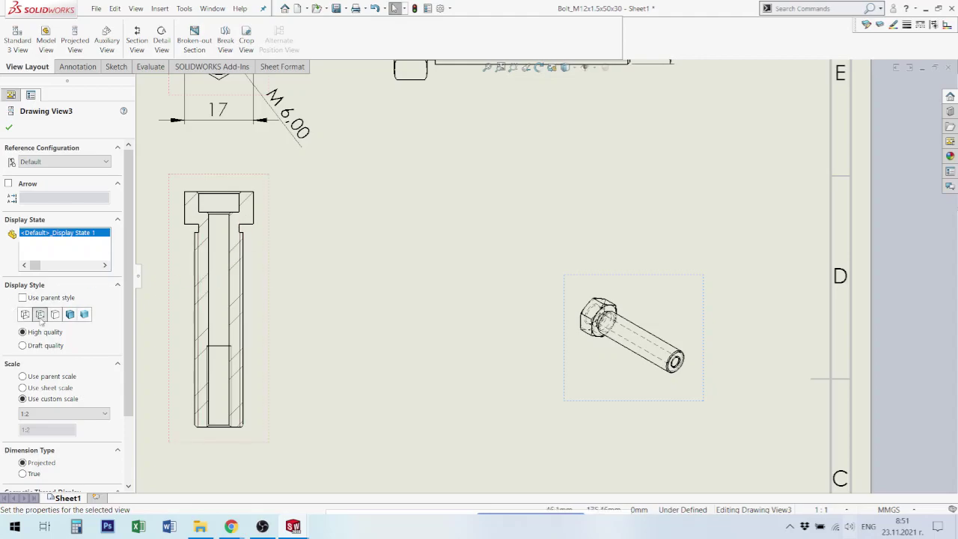
left_click(70, 315)
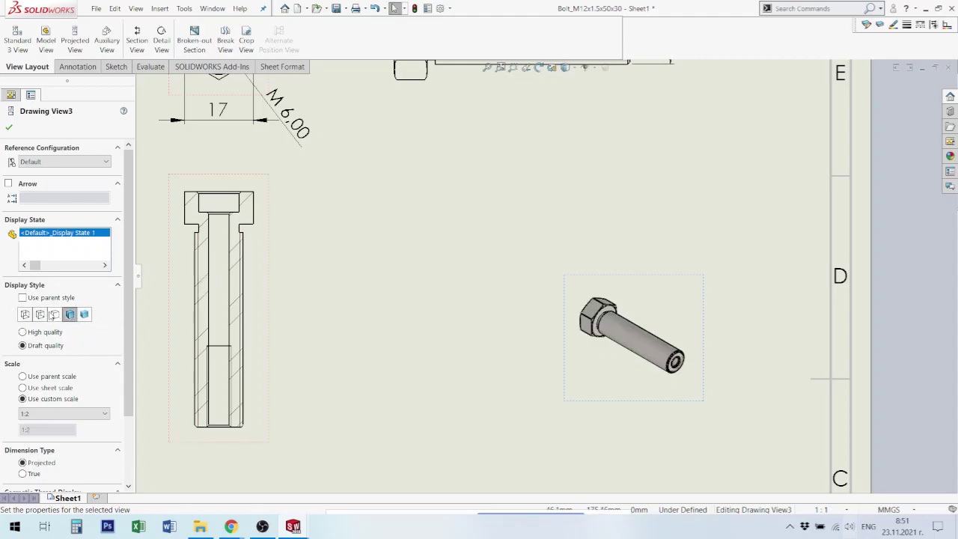
left_click(55, 314)
scroll(674, 374, "down", 2)
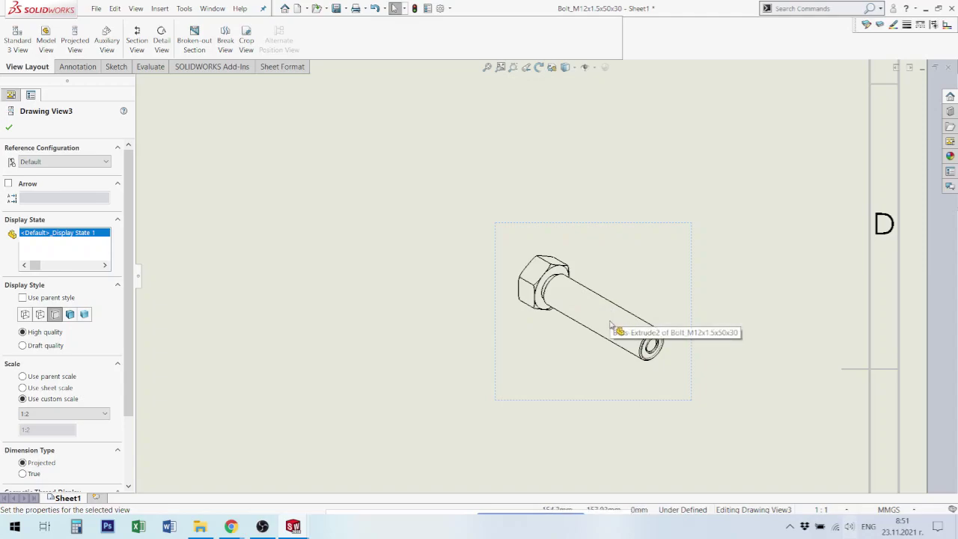
scroll(607, 330, "down", 1)
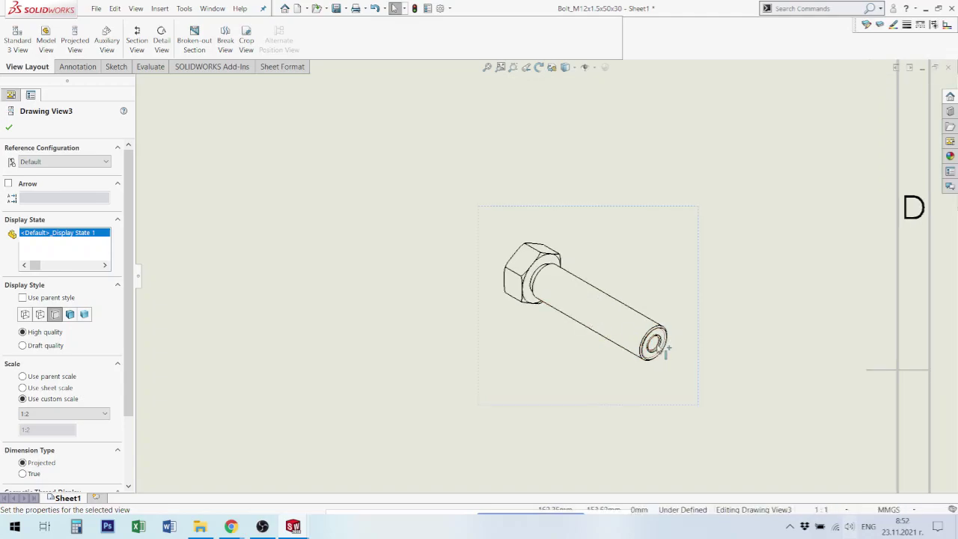
scroll(642, 346, "up", 2)
scroll(519, 316, "up", 1)
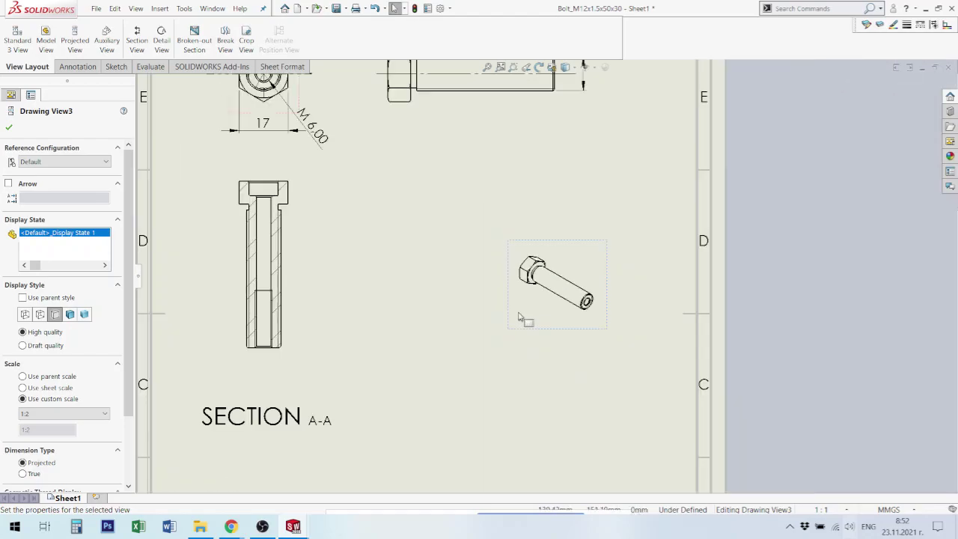
scroll(518, 316, "up", 1)
scroll(574, 296, "down", 1)
scroll(572, 295, "down", 1)
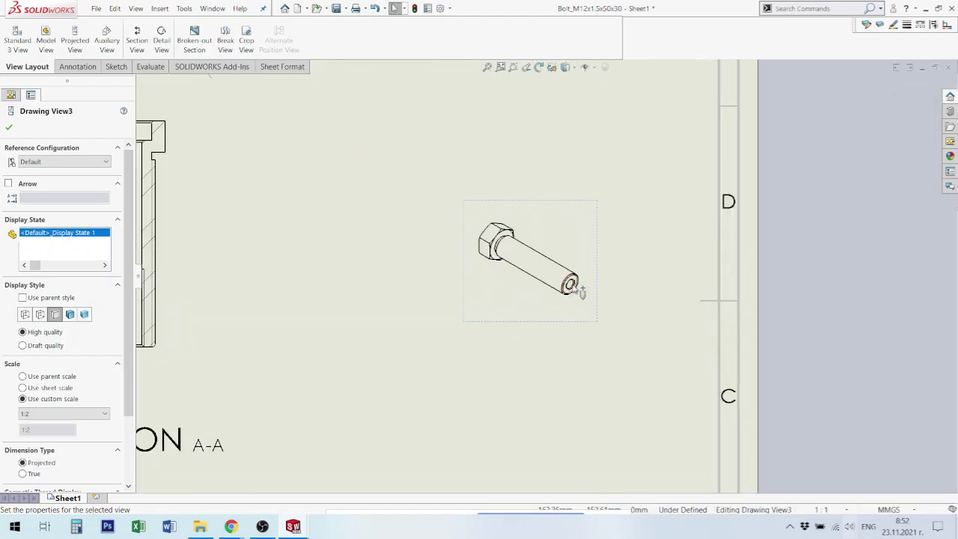
scroll(328, 303, "up", 2)
scroll(365, 237, "down", 2)
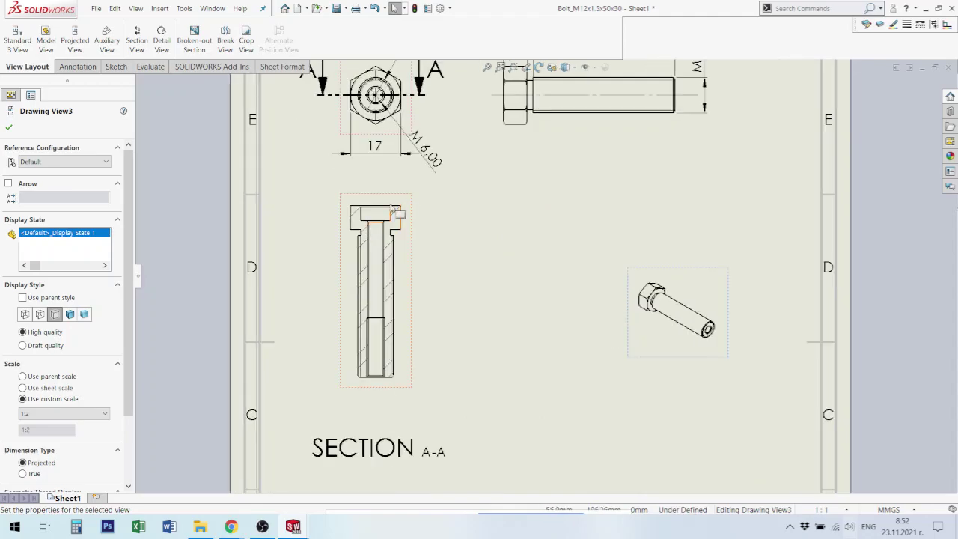
scroll(408, 219, "down", 2)
scroll(426, 247, "down", 1)
scroll(435, 259, "down", 1)
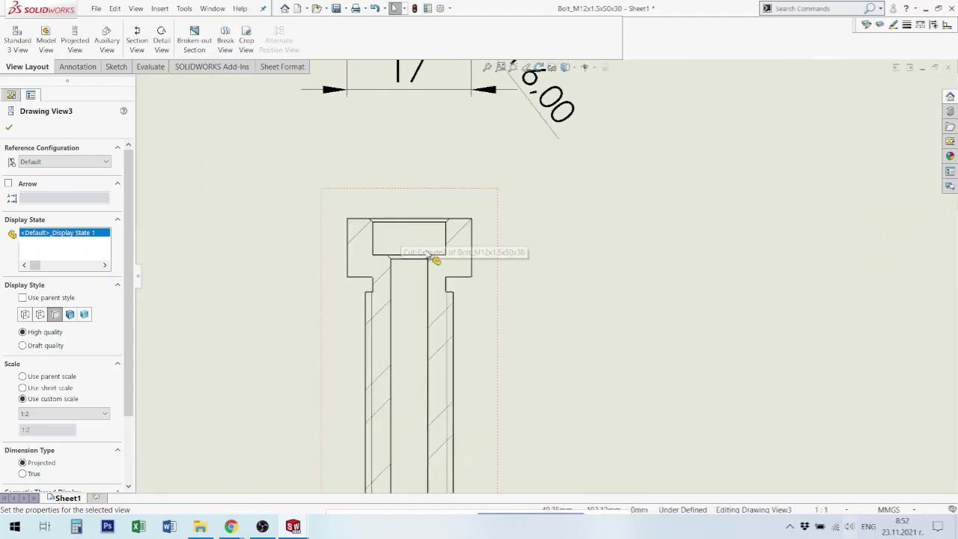
scroll(479, 307, "up", 1)
scroll(558, 353, "up", 1)
scroll(572, 363, "up", 1)
scroll(562, 404, "up", 2)
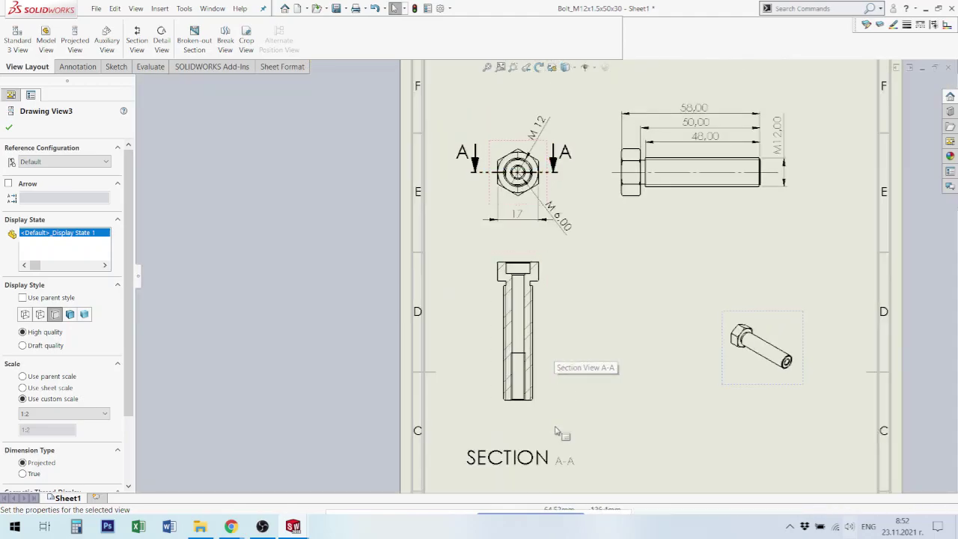
scroll(555, 432, "down", 1)
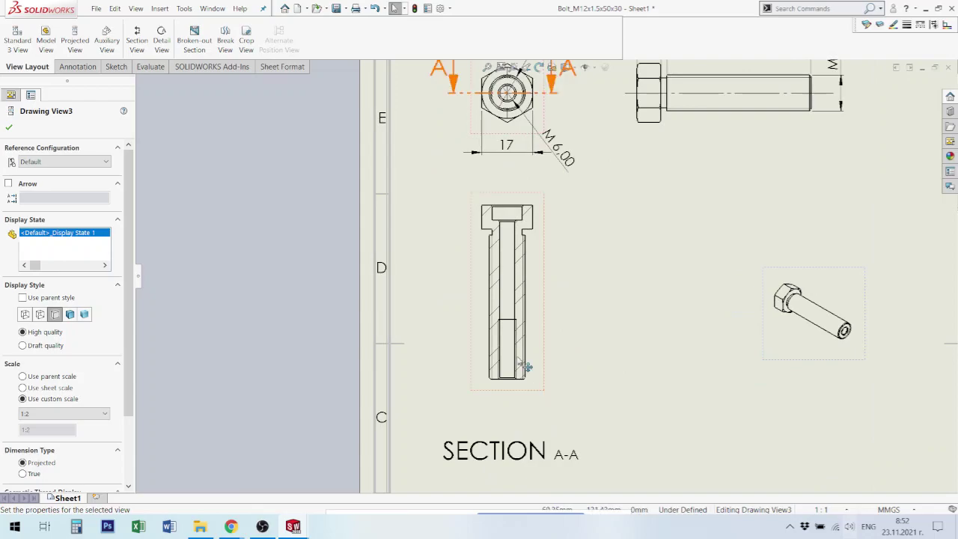
Dimension the threaded hole's depth as 20,00 in Section A-A
left_click(77, 66)
left_click(30, 33)
scroll(502, 303, "down", 1)
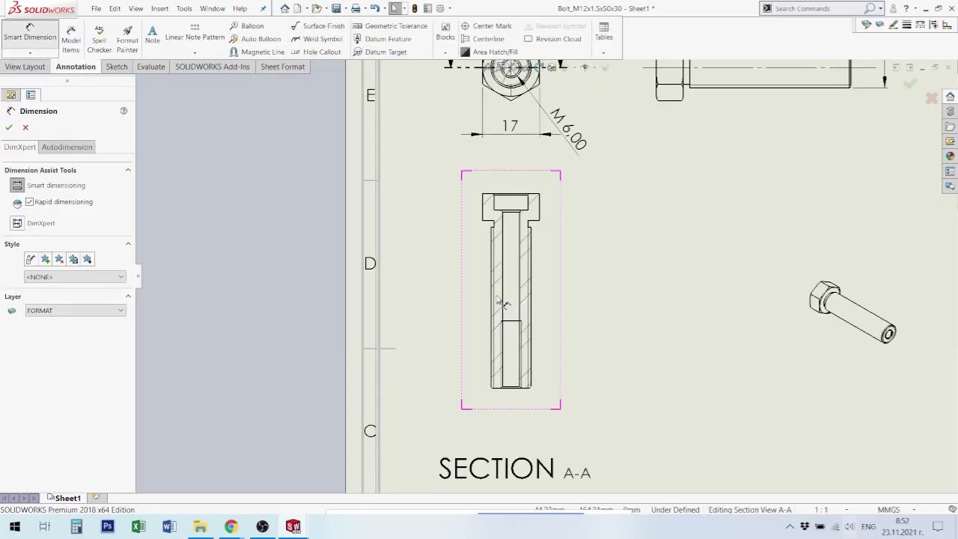
scroll(504, 303, "down", 1)
left_click(523, 334)
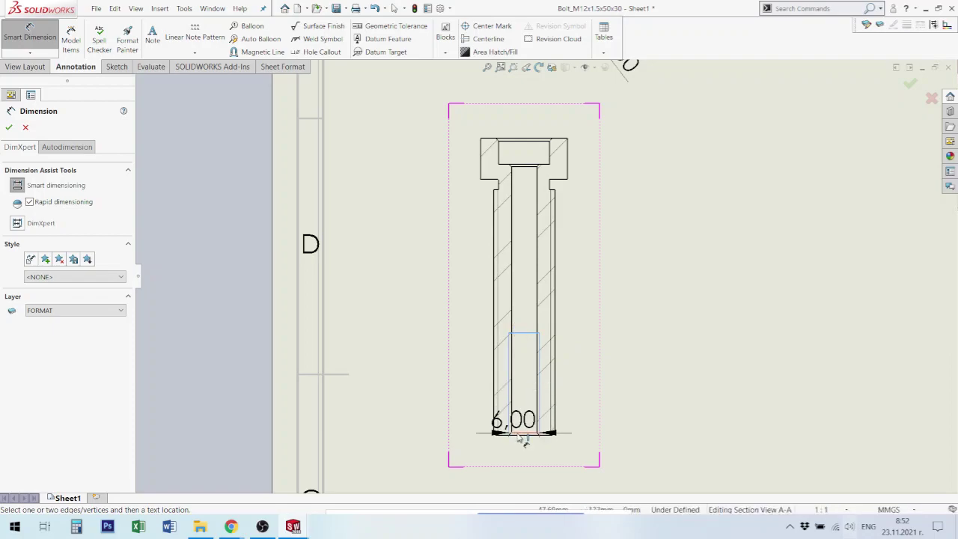
left_click(524, 435)
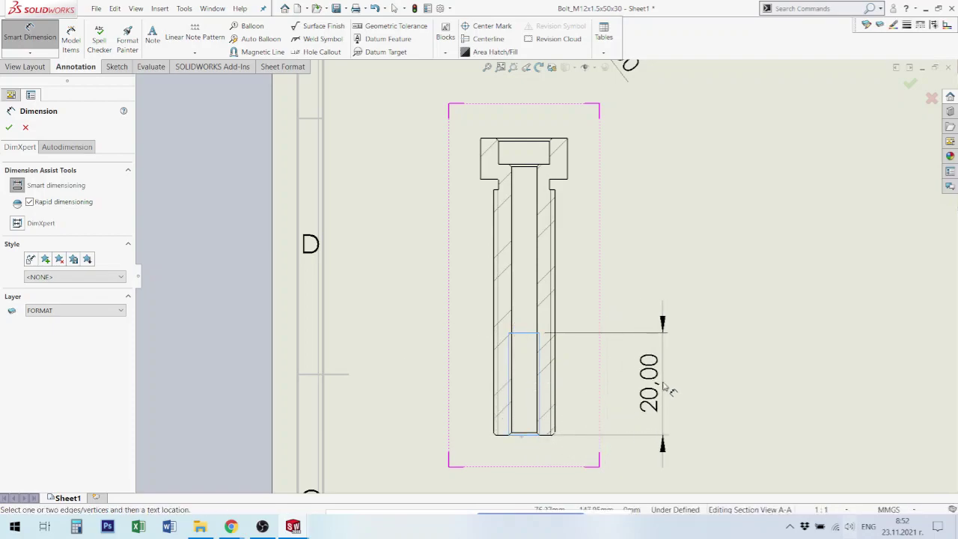
left_click(665, 387)
Add the 6,00 thread diameter below the section, prefixed with M
scroll(550, 393, "down", 2)
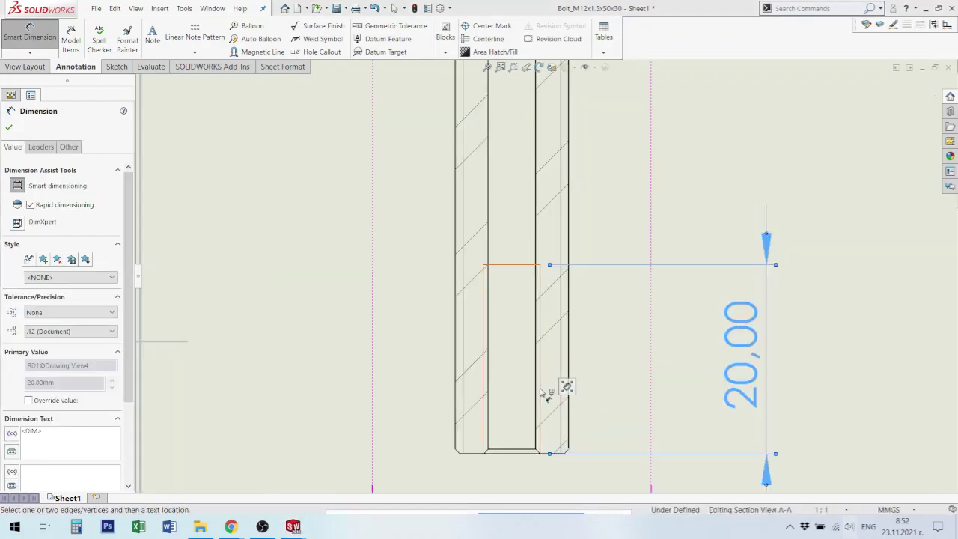
left_click(484, 399)
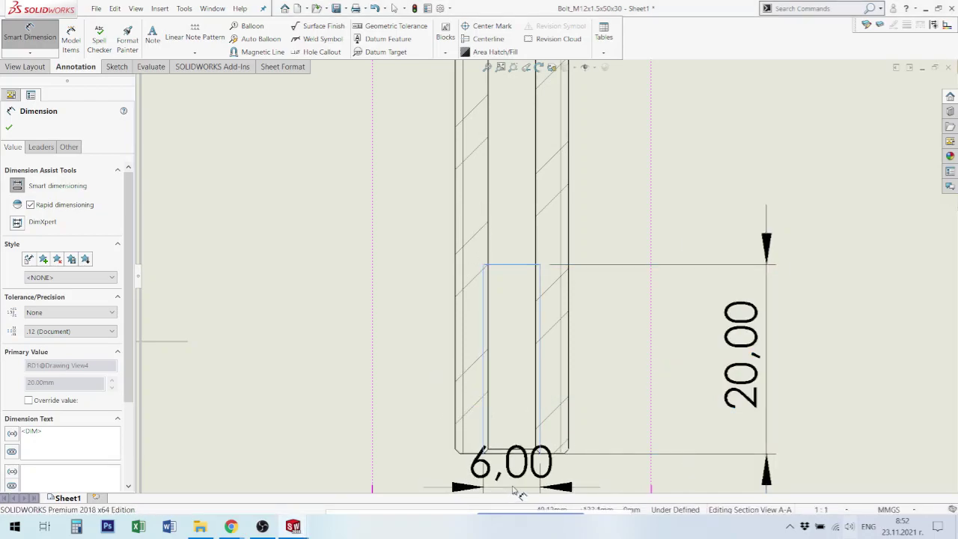
scroll(539, 465, "up", 3)
left_click(614, 458)
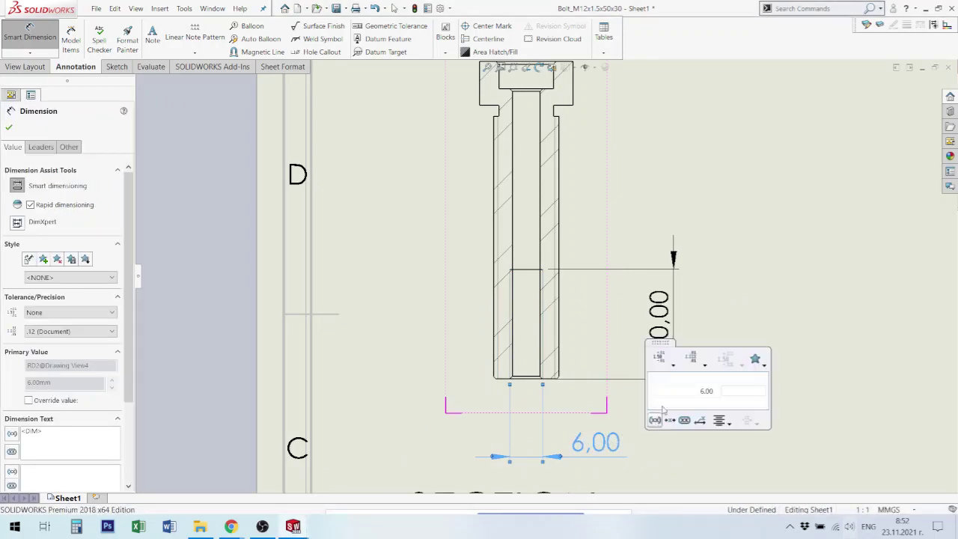
left_click(684, 390)
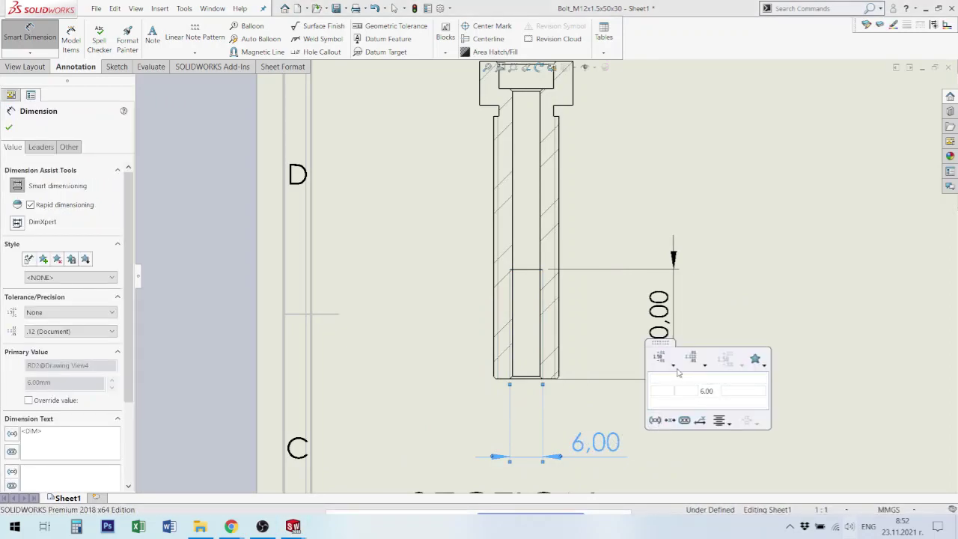
type("M")
left_click(823, 285)
Deselect the section view, then start and cancel the Centerline command
scroll(566, 300, "up", 2)
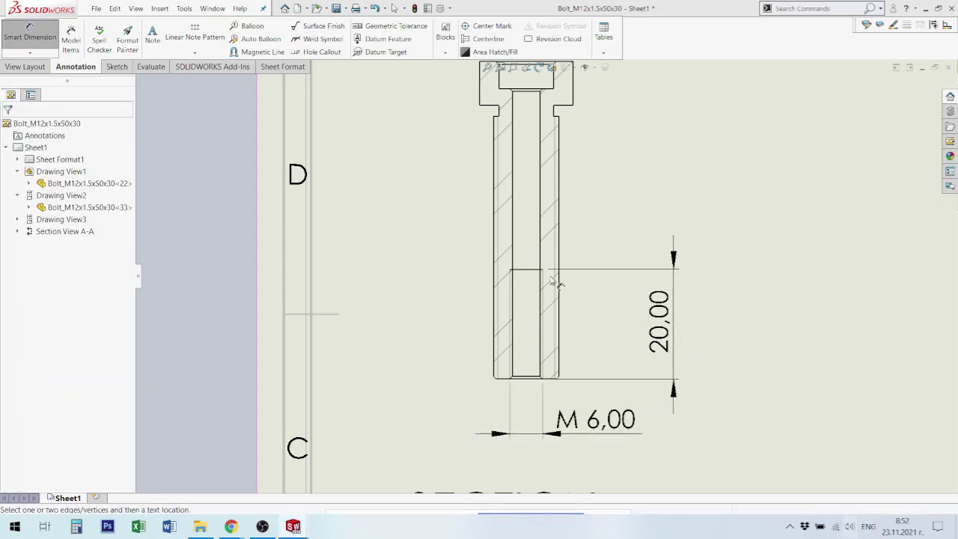
scroll(552, 230, "up", 2)
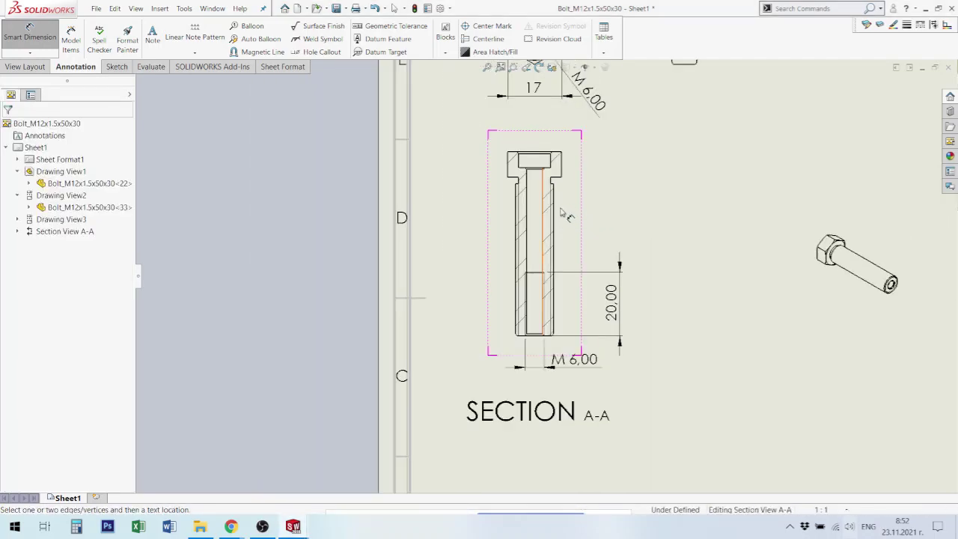
left_click(659, 247)
scroll(644, 250, "down", 3)
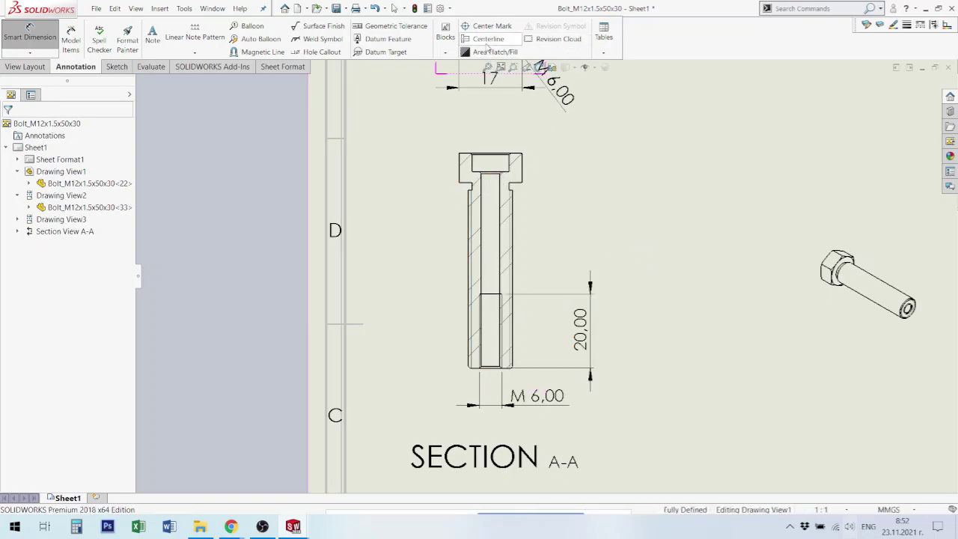
left_click(483, 38)
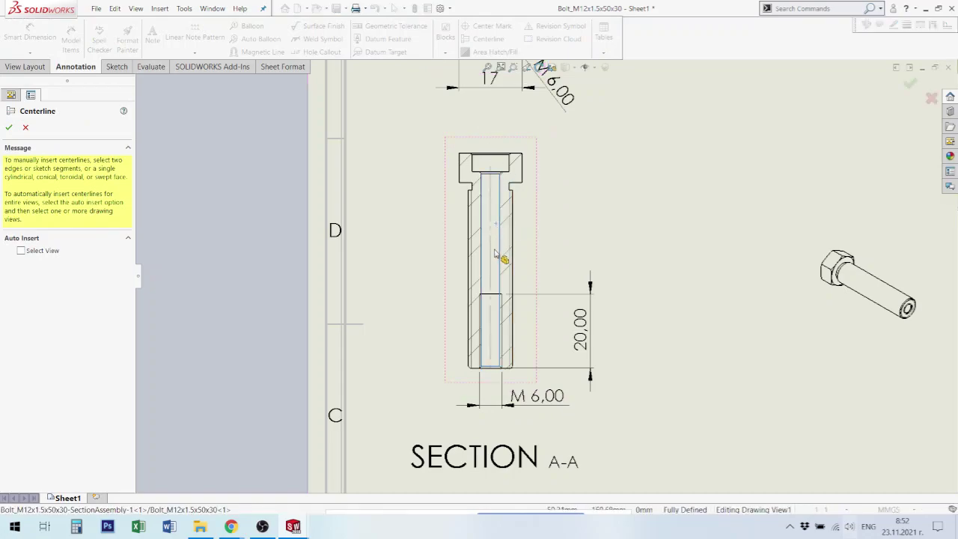
key("Escape")
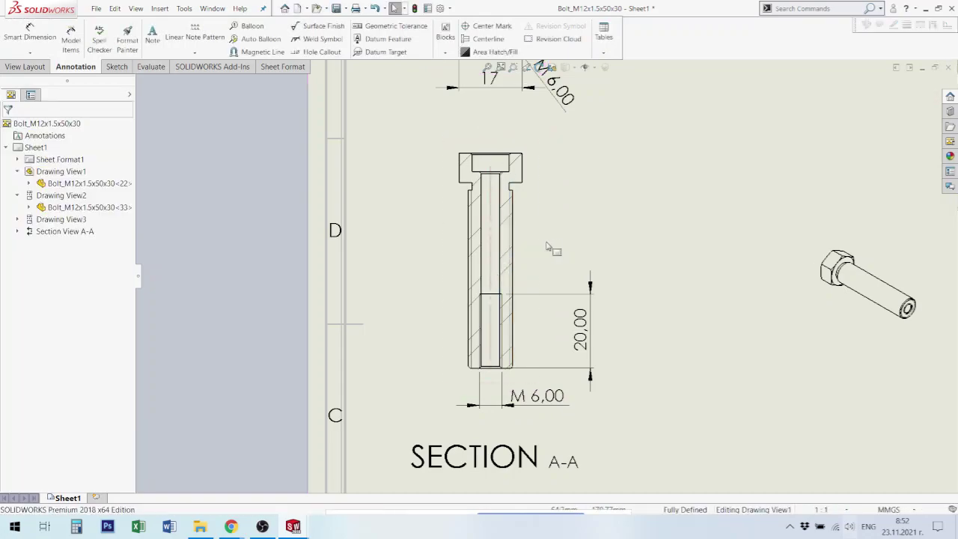
scroll(537, 186, "down", 2)
scroll(599, 269, "up", 2)
Cancel the stray note and dimension the head counterbore as Ø10,00
scroll(599, 269, "down", 1)
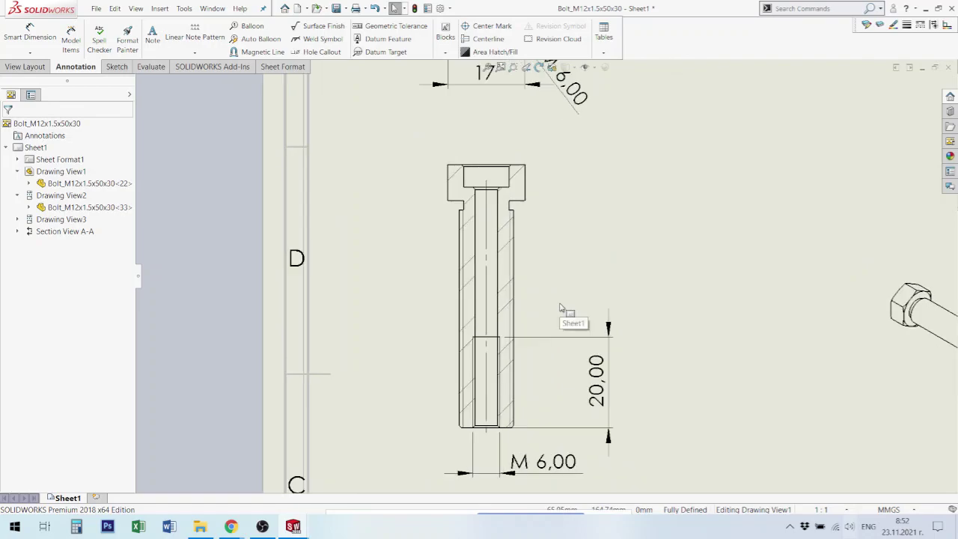
scroll(588, 251, "up", 2)
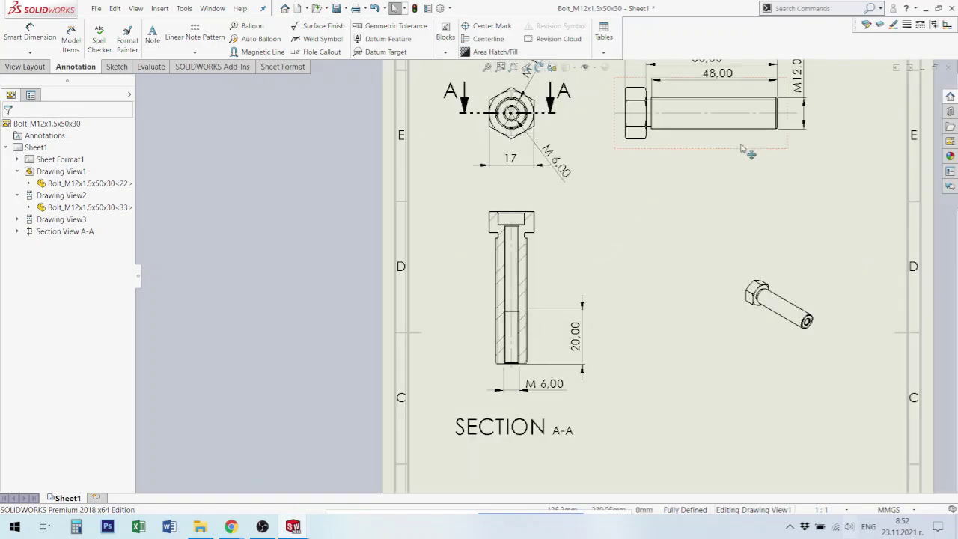
scroll(574, 255, "down", 2)
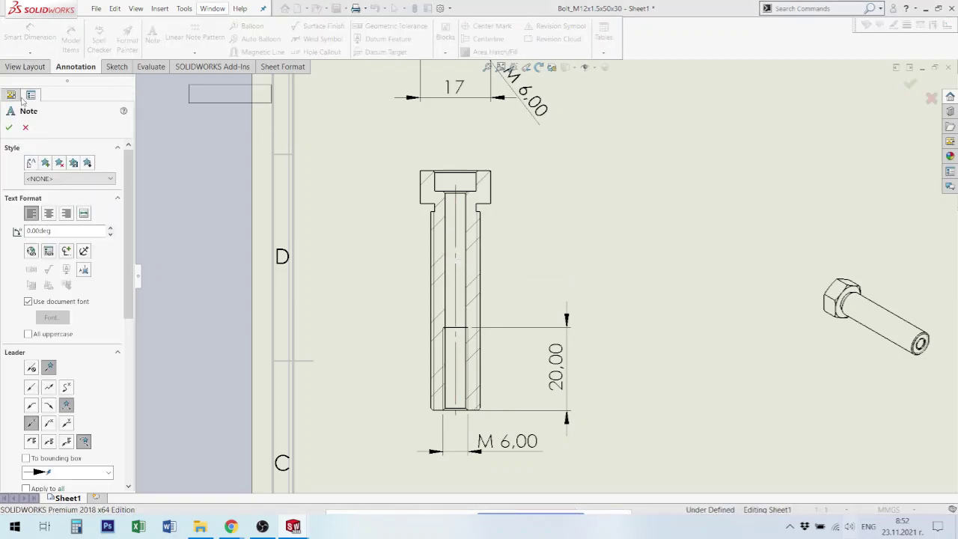
left_click(26, 128)
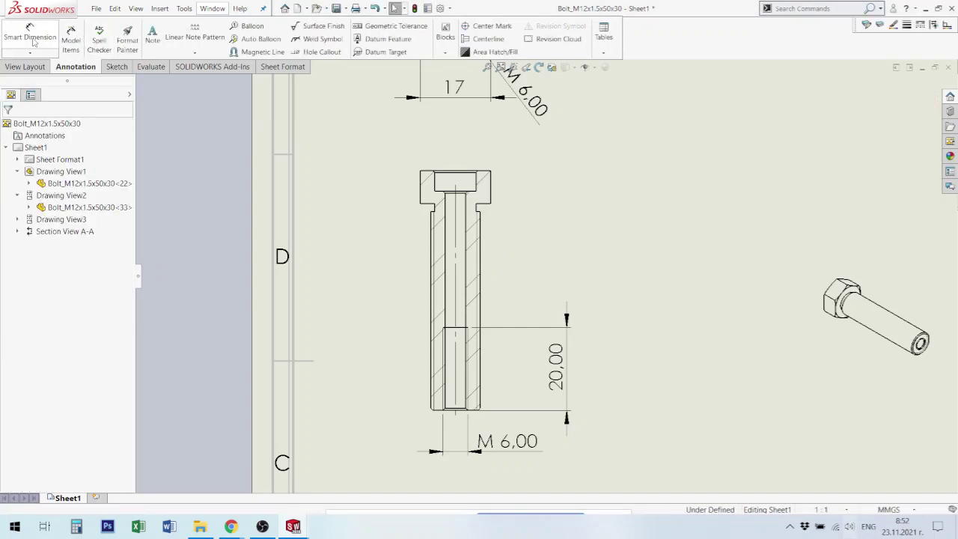
left_click(30, 34)
scroll(463, 161, "down", 4)
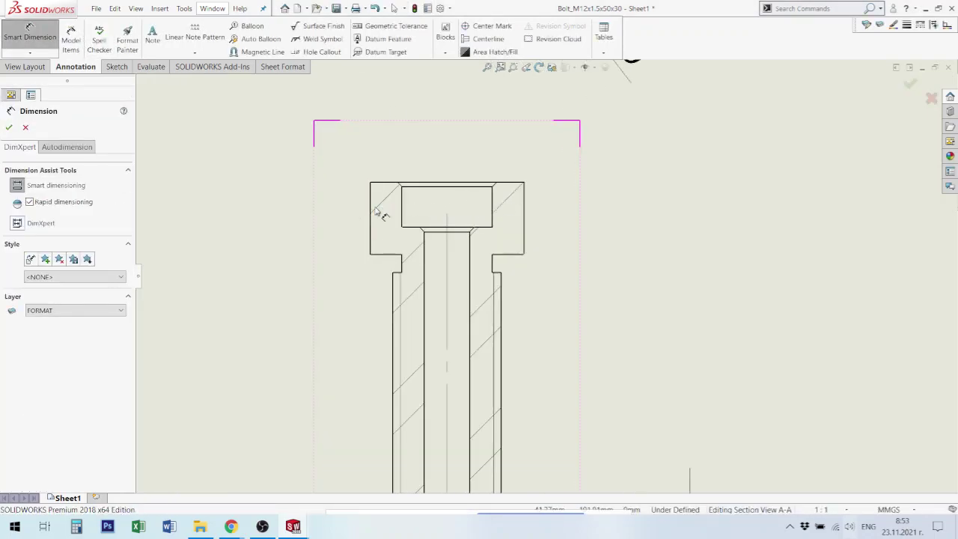
left_click(403, 207)
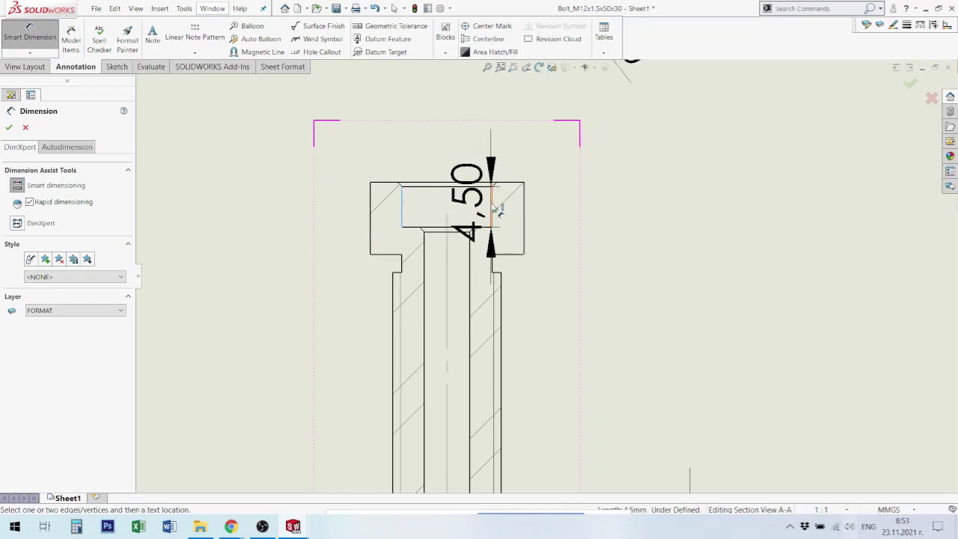
left_click(492, 206)
left_click(448, 153)
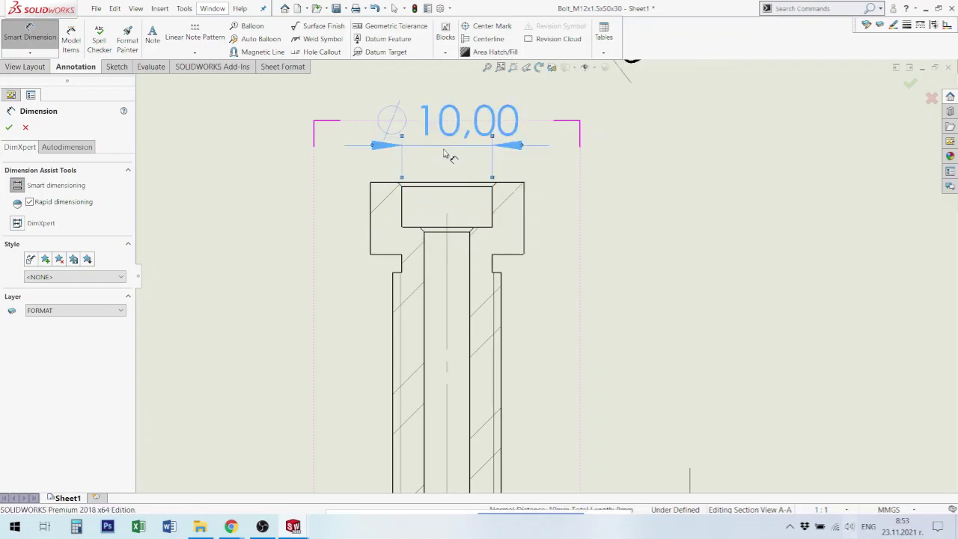
Add the Ø5,00 bore diameter and the 5,00 counterbore depth
left_click(470, 263)
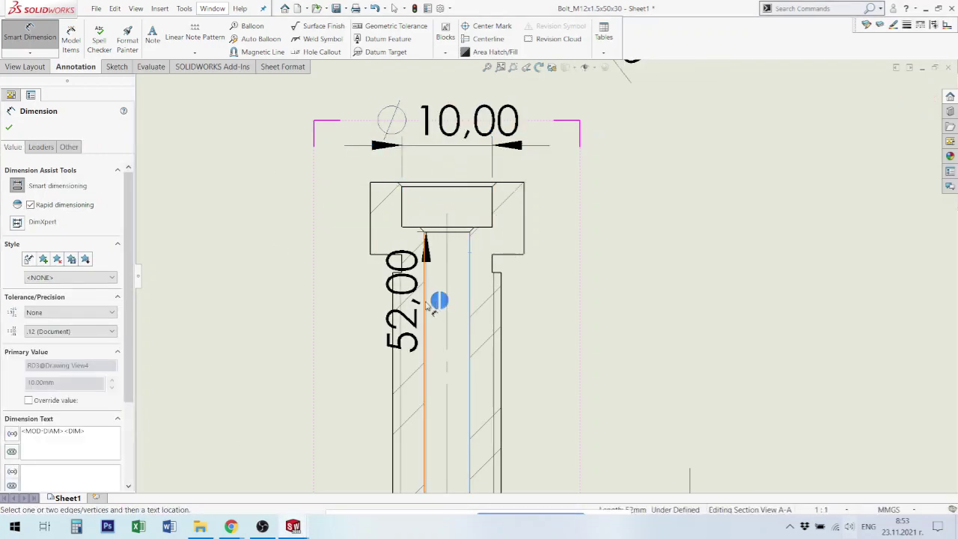
left_click(426, 301)
left_click(649, 385)
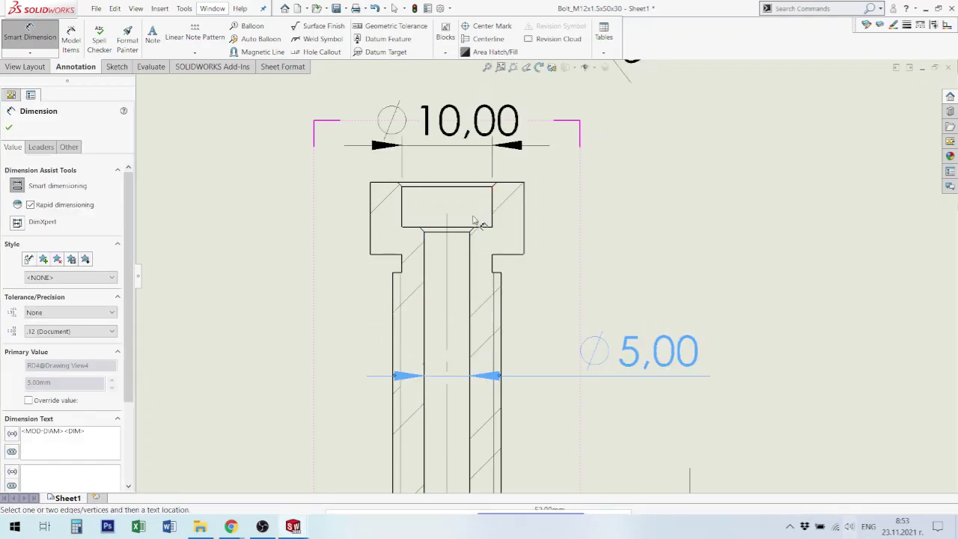
left_click(491, 234)
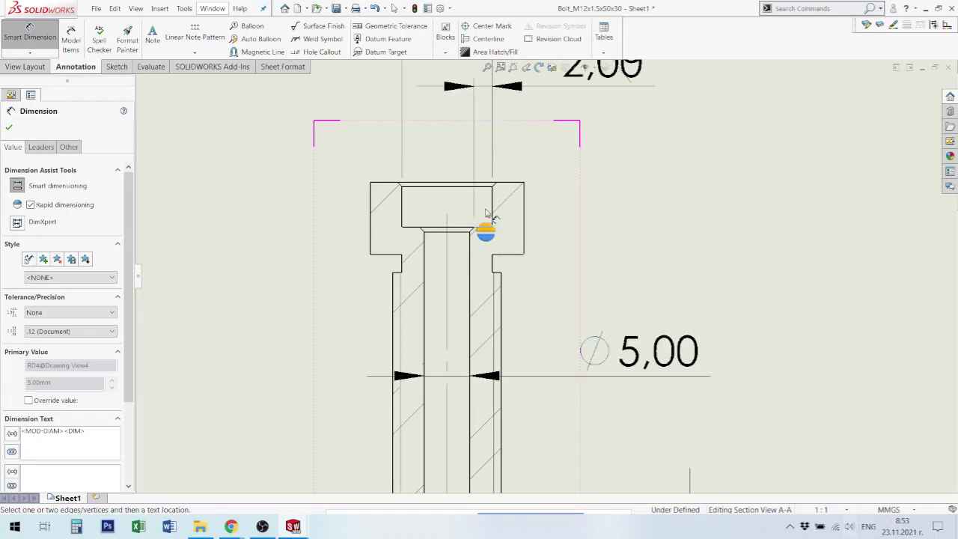
left_click(518, 184)
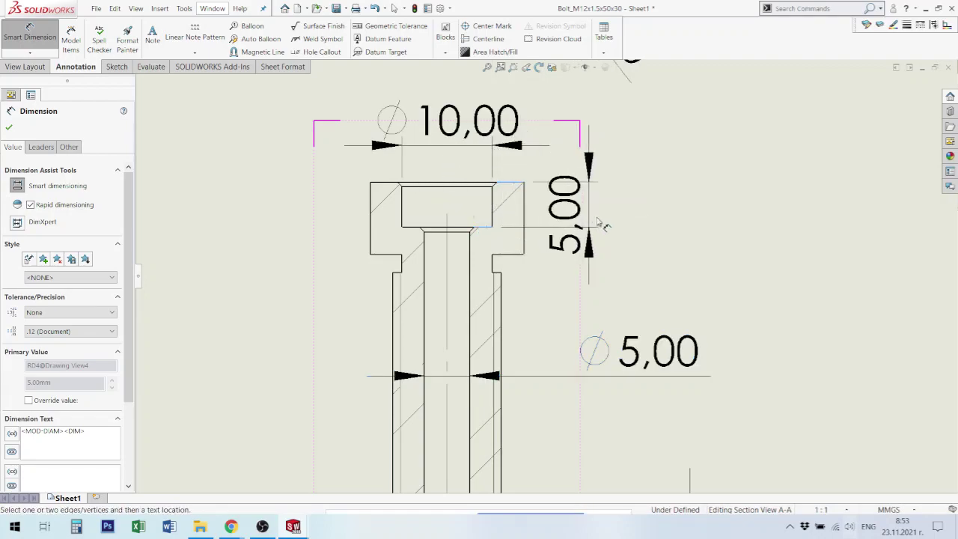
left_click(695, 139)
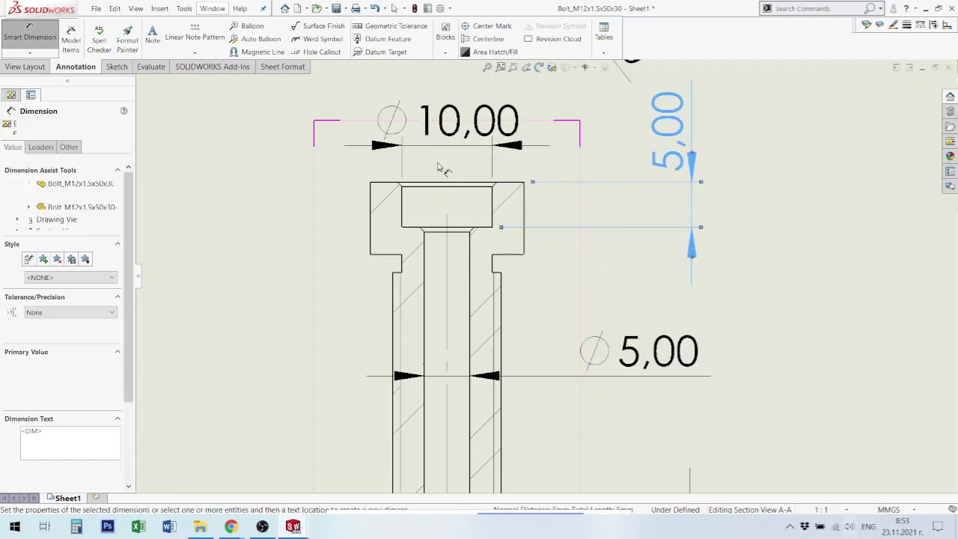
scroll(611, 247, "up", 2)
scroll(608, 410, "up", 2)
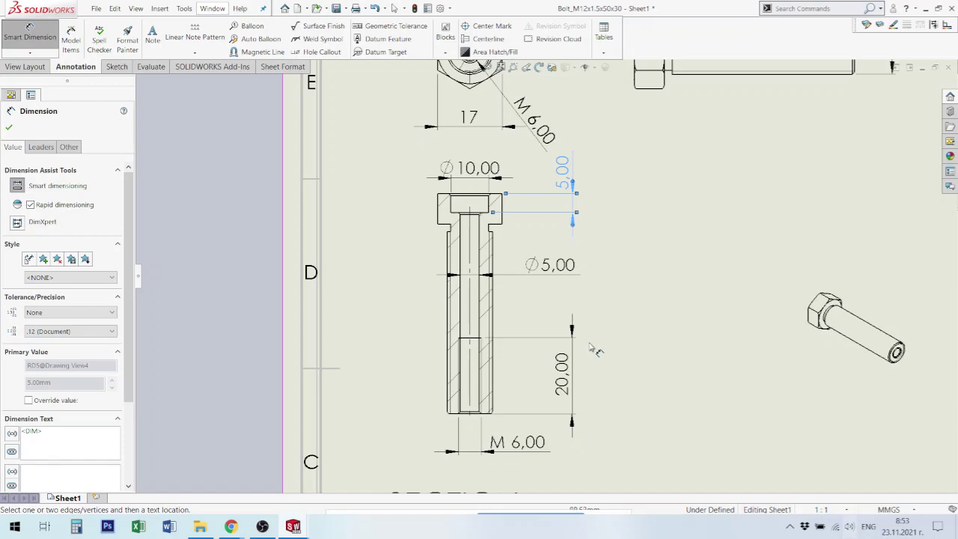
scroll(659, 238, "up", 1)
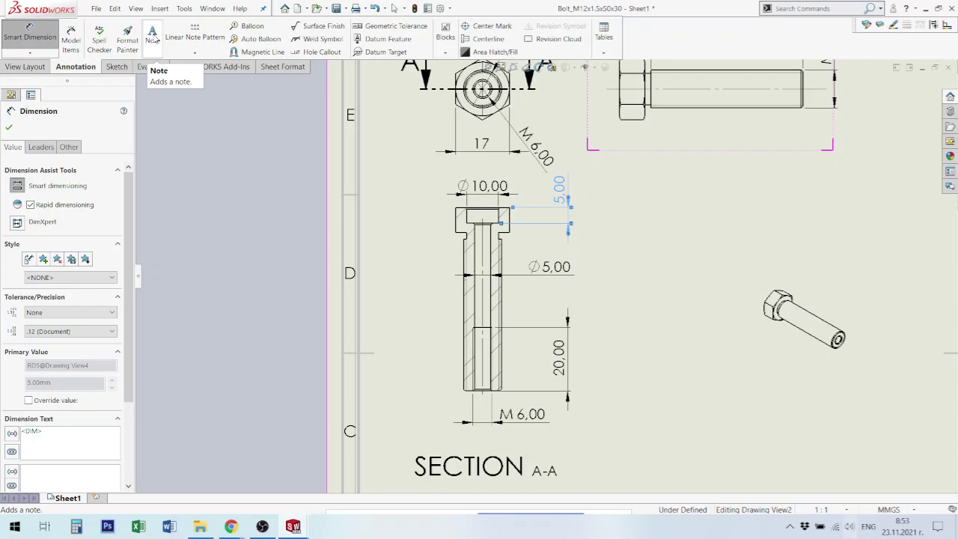
Place a leader note on the bolt-head corner and type 0.5x45<MOD-DEG>
left_click(153, 38)
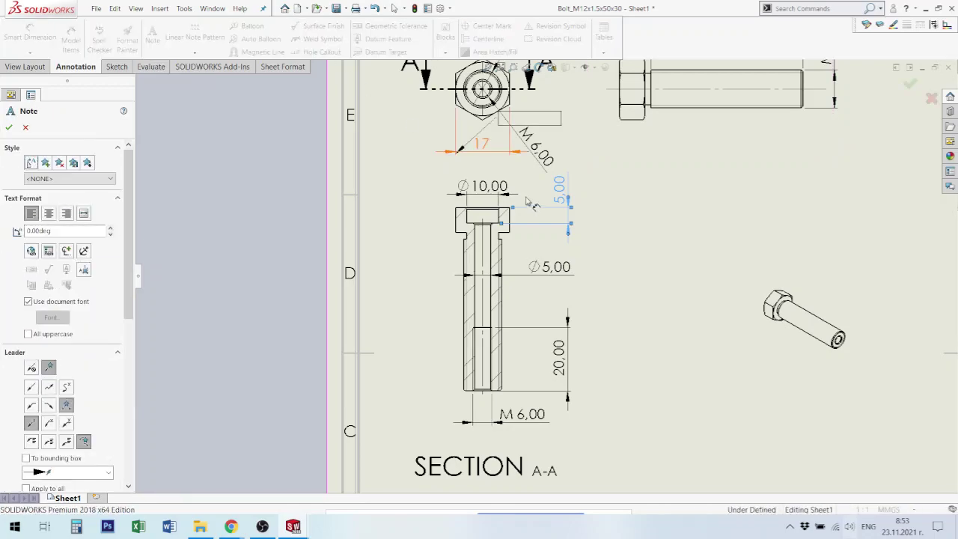
scroll(706, 271, "up", 3)
scroll(689, 266, "down", 2)
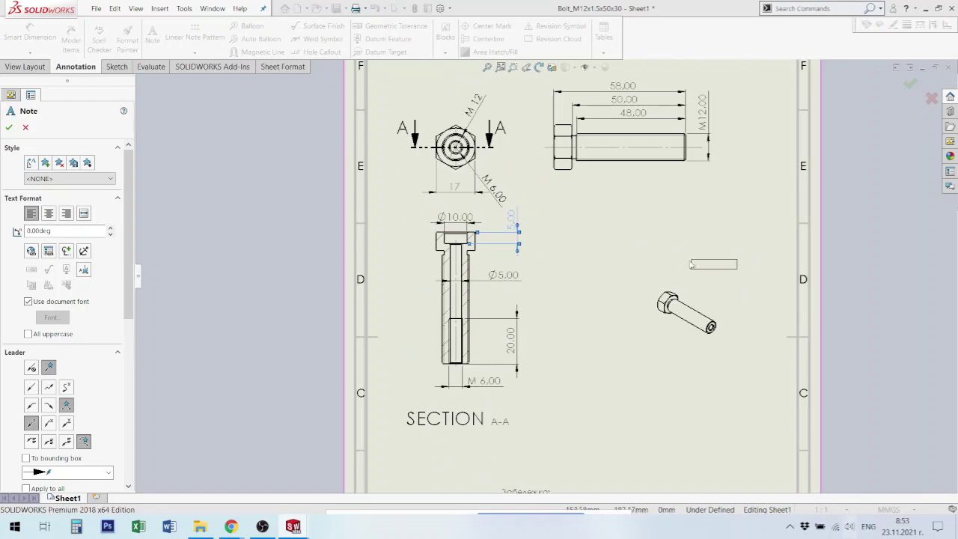
scroll(591, 266, "down", 2)
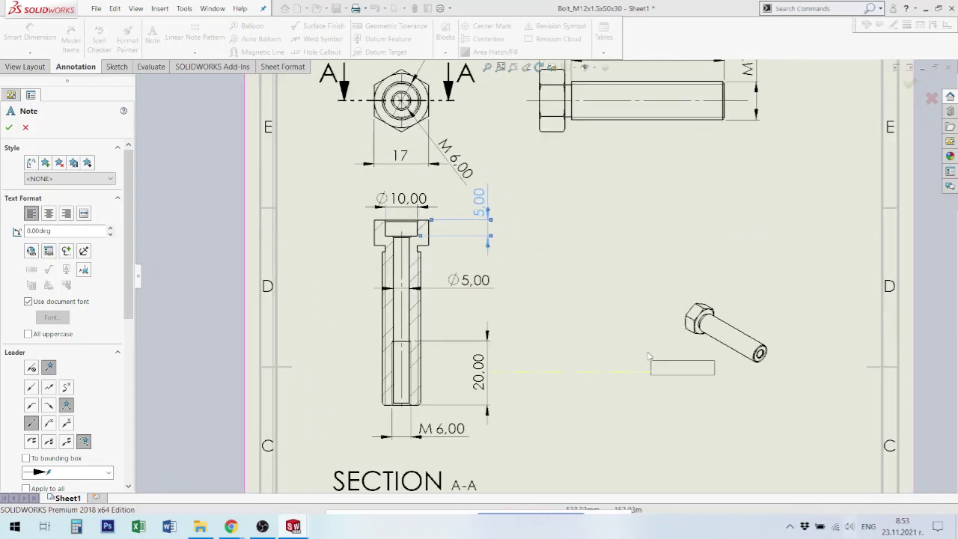
scroll(421, 251, "down", 2)
scroll(424, 238, "down", 2)
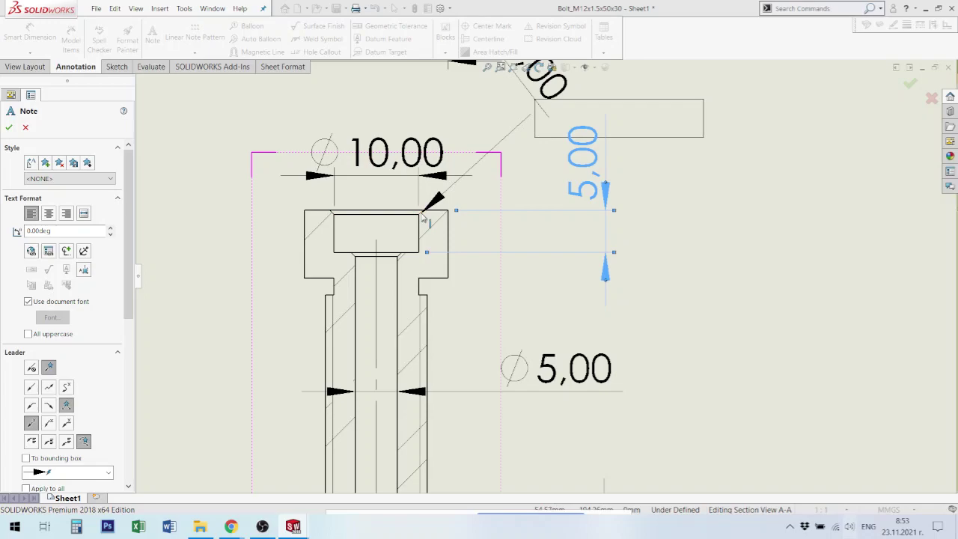
left_click(424, 217)
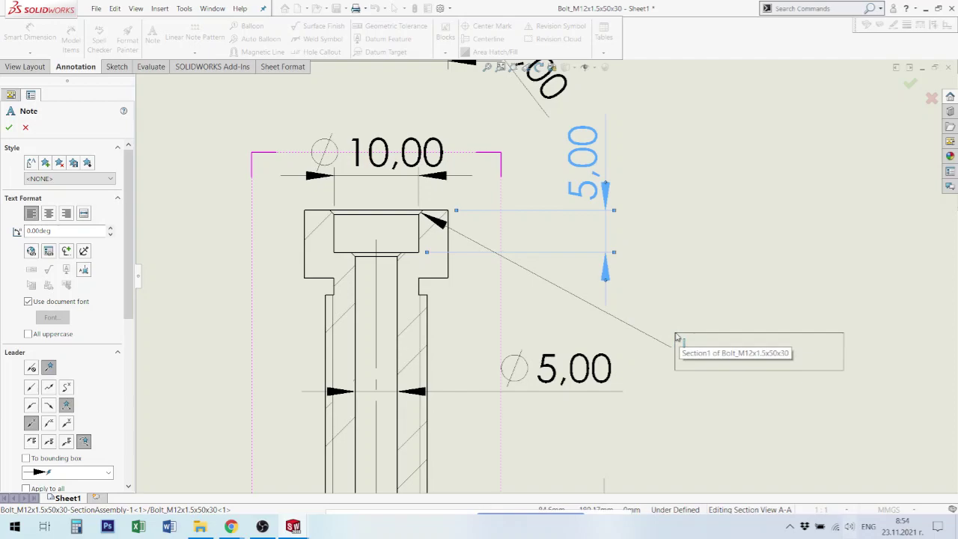
left_click(677, 338)
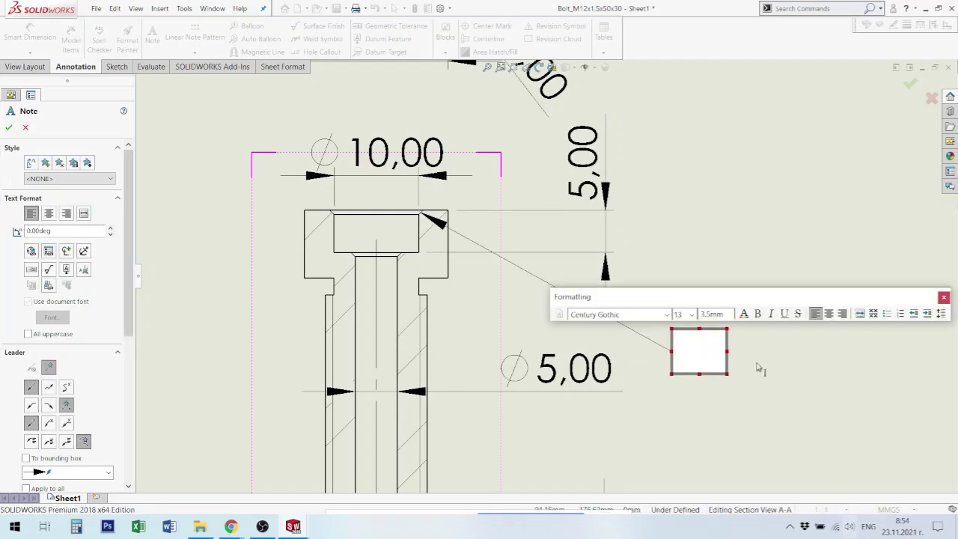
scroll(760, 368, "down", 1)
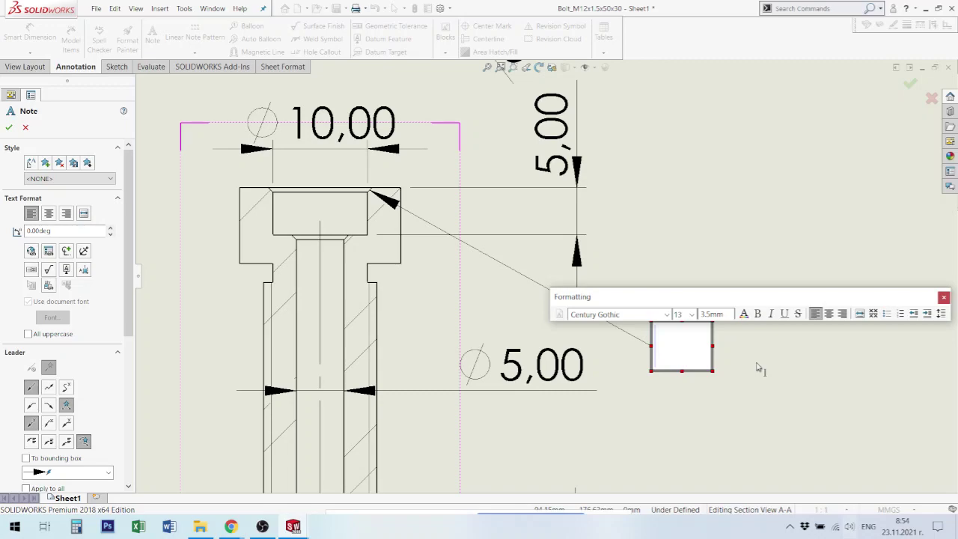
type("0.5")
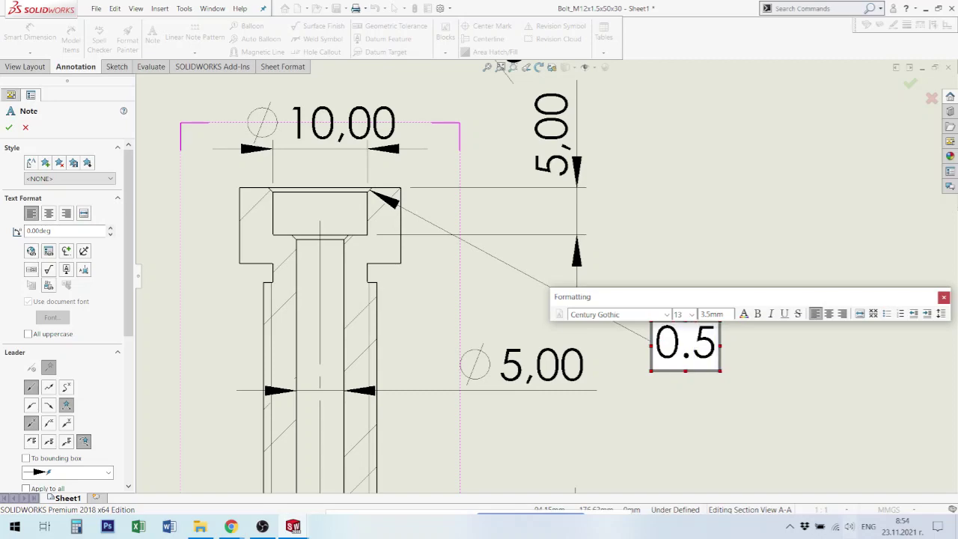
type("x")
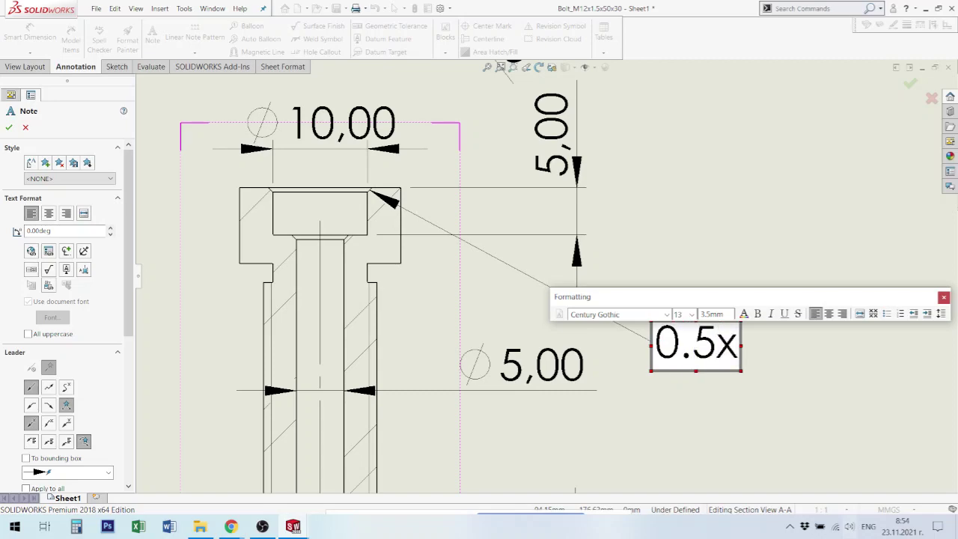
type("45")
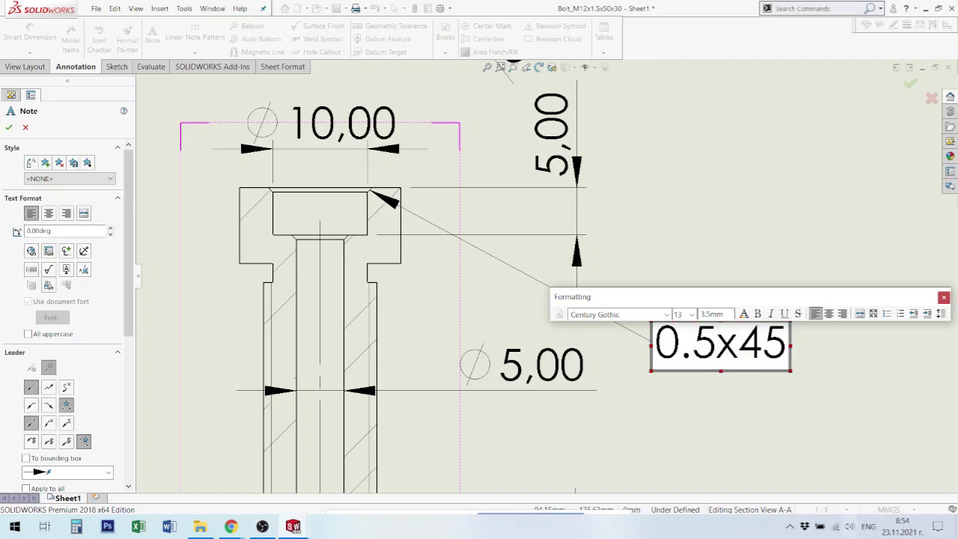
type("<")
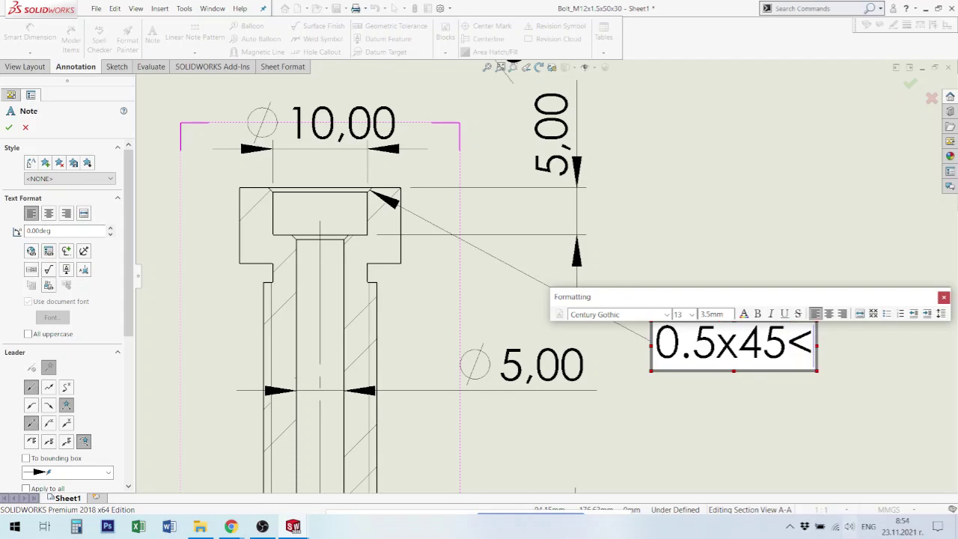
type(">")
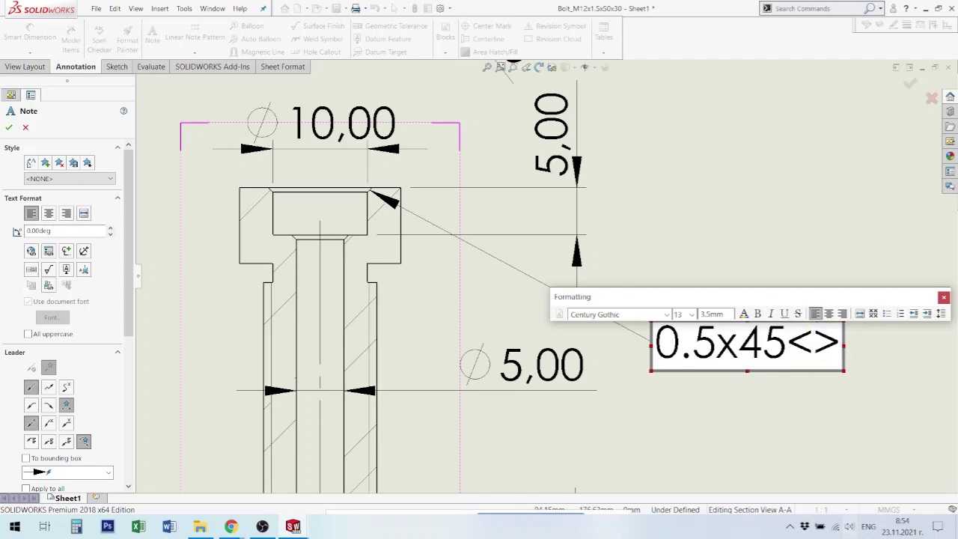
type("MOD")
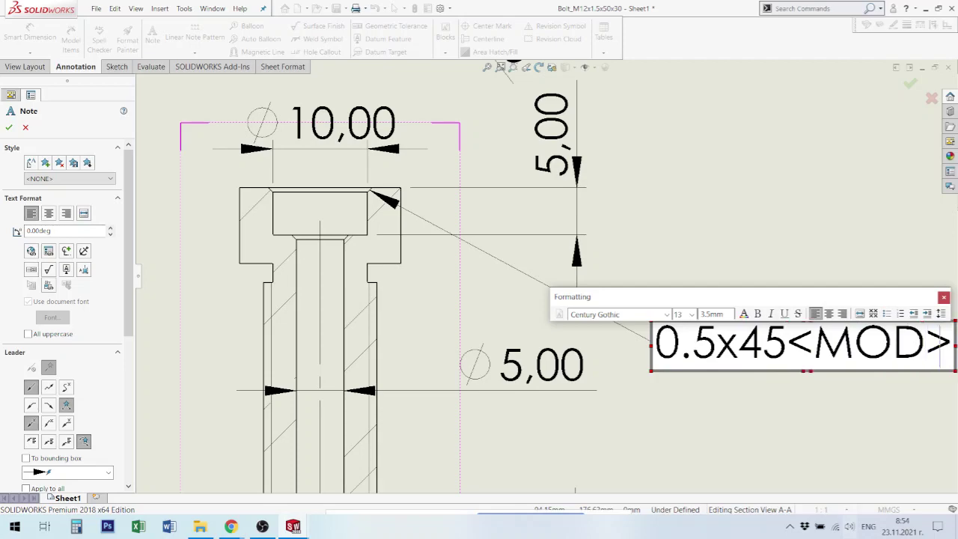
type("-DEG")
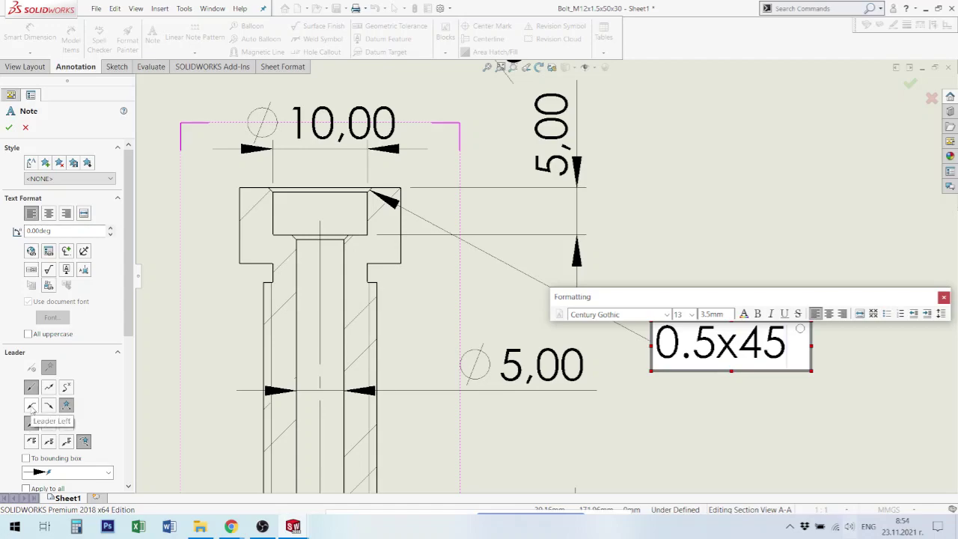
Try the leader styles, choose a straight leader, and finish the 0.5x45° note
left_click(31, 408)
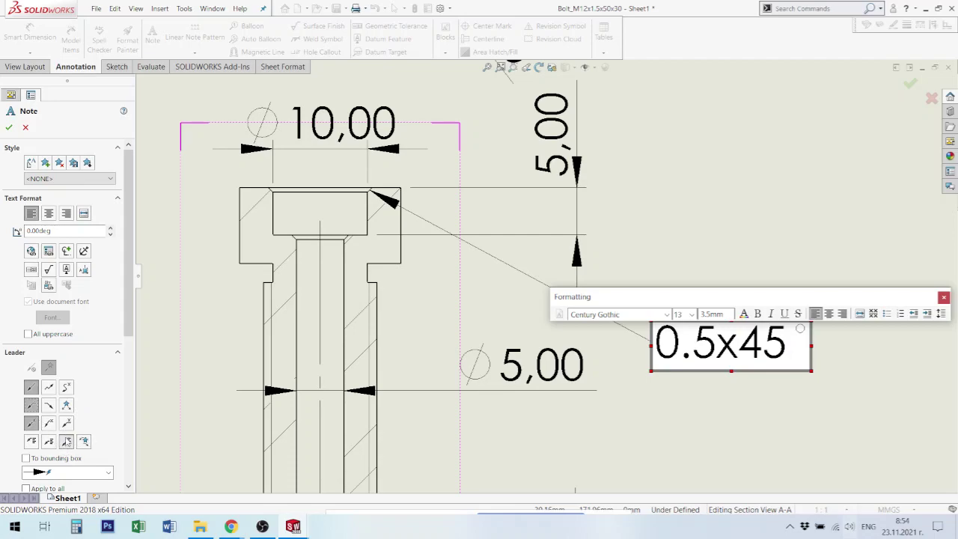
left_click(66, 442)
left_click(33, 405)
left_click(49, 407)
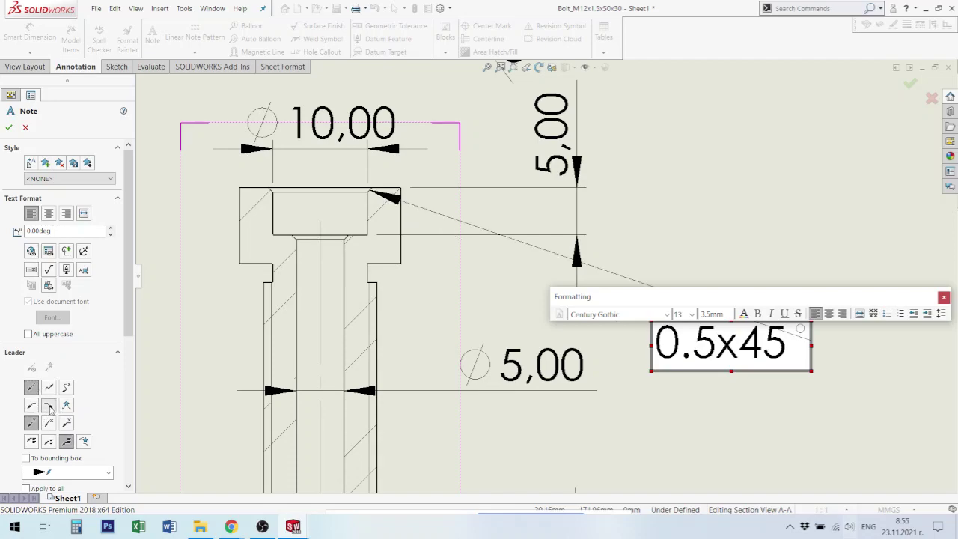
left_click(31, 405)
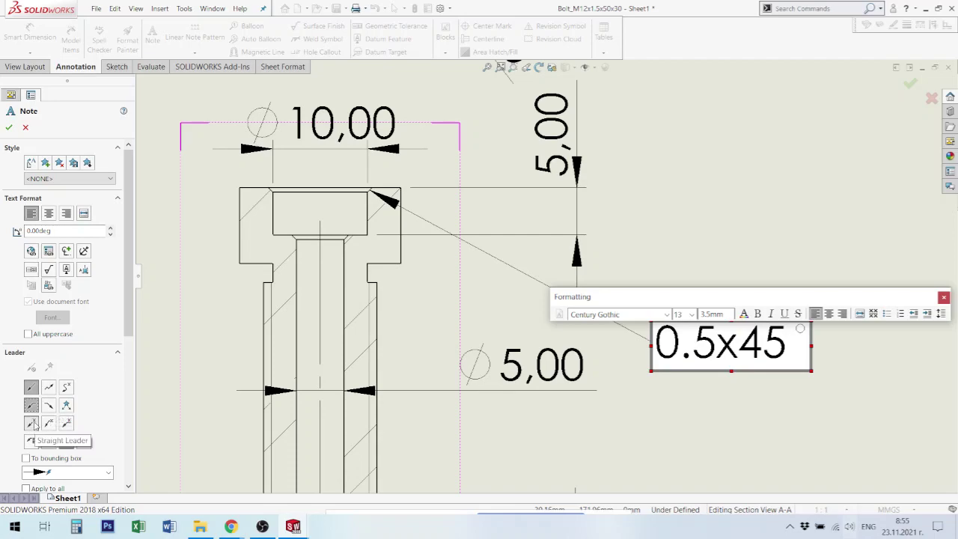
left_click(52, 426)
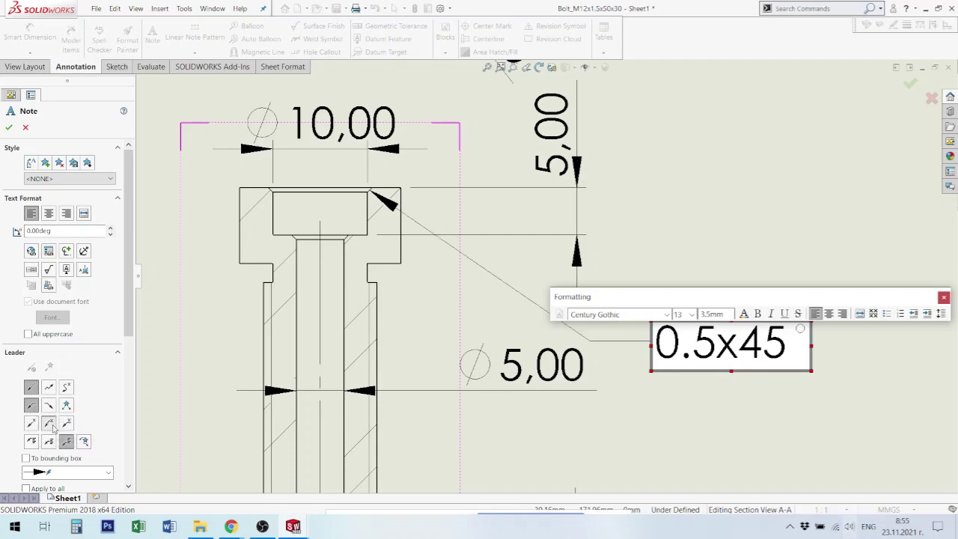
left_click(66, 423)
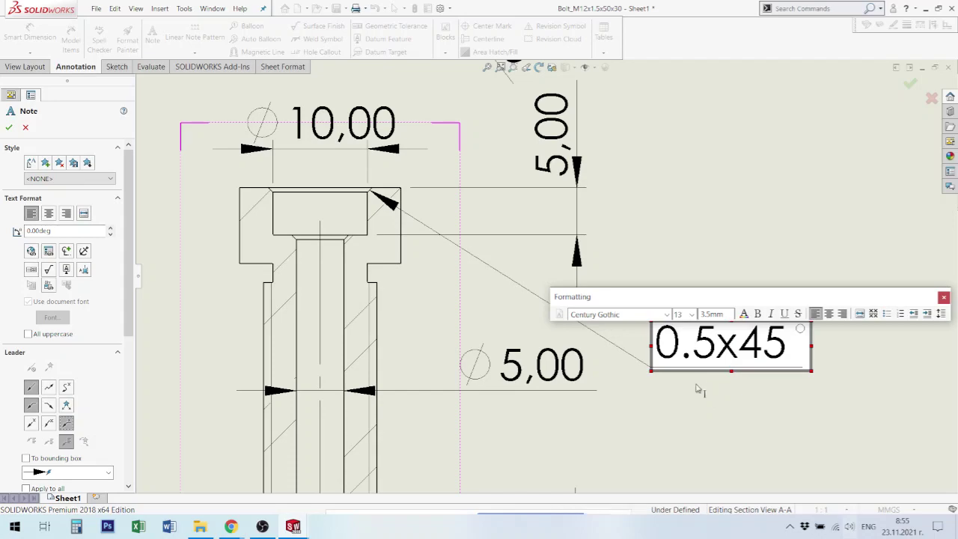
left_click(729, 416)
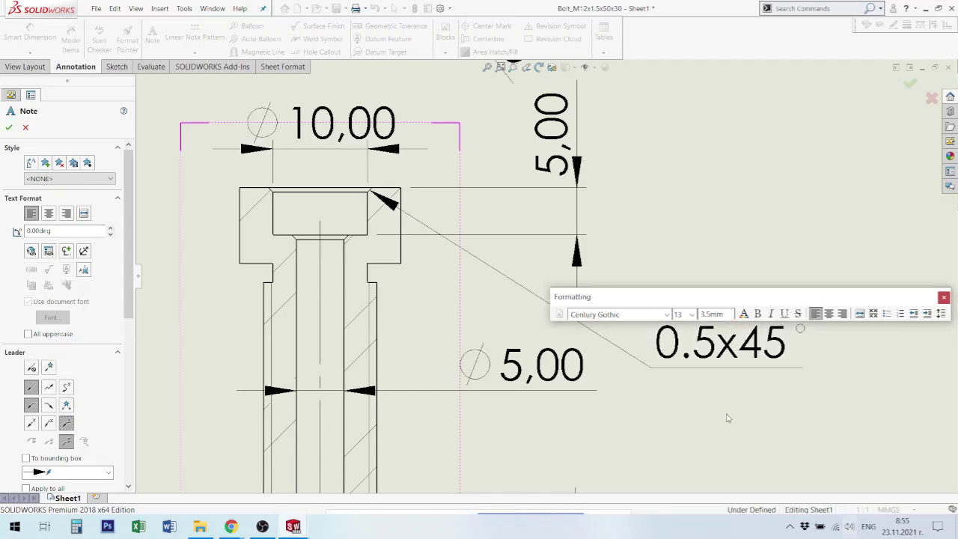
key("Escape")
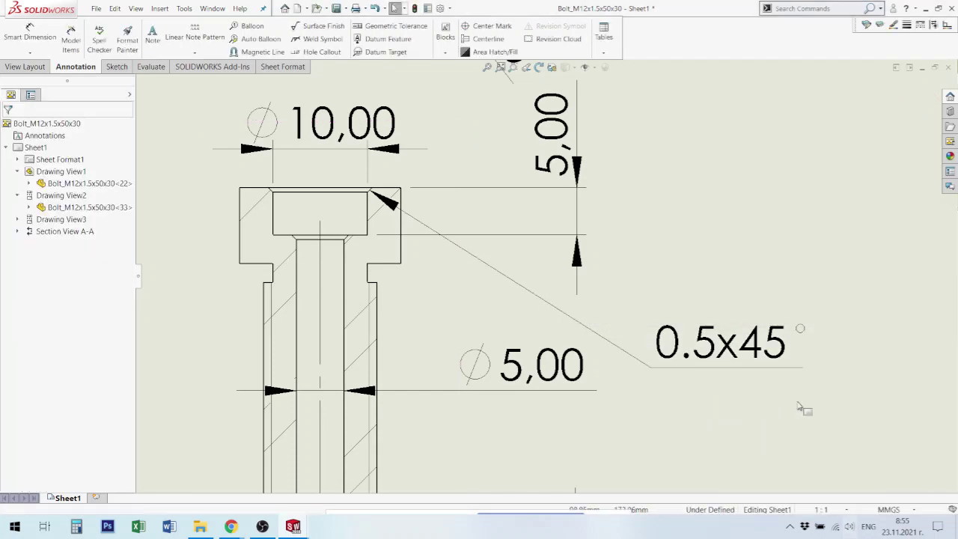
scroll(802, 406, "up", 2)
scroll(769, 356, "down", 1)
scroll(769, 355, "down", 1)
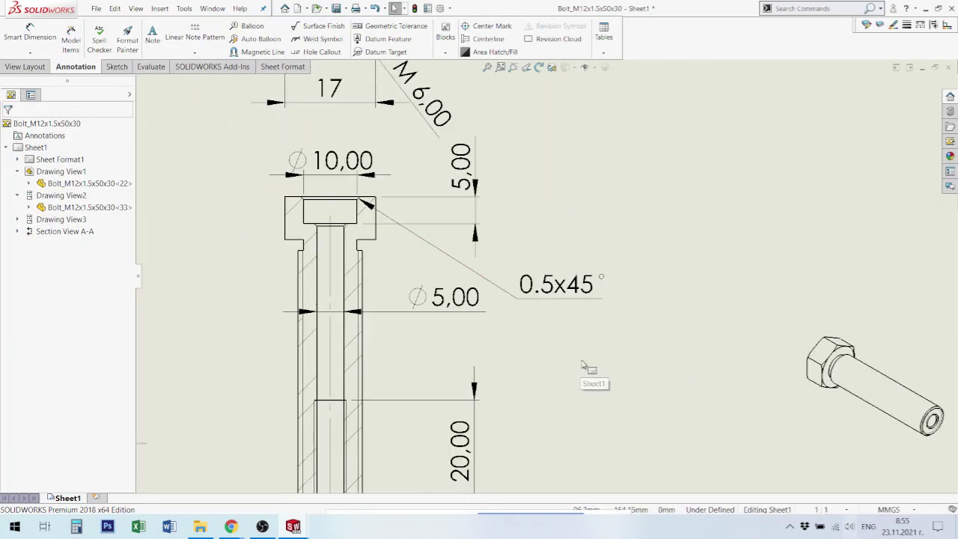
scroll(587, 367, "up", 2)
left_click(153, 34)
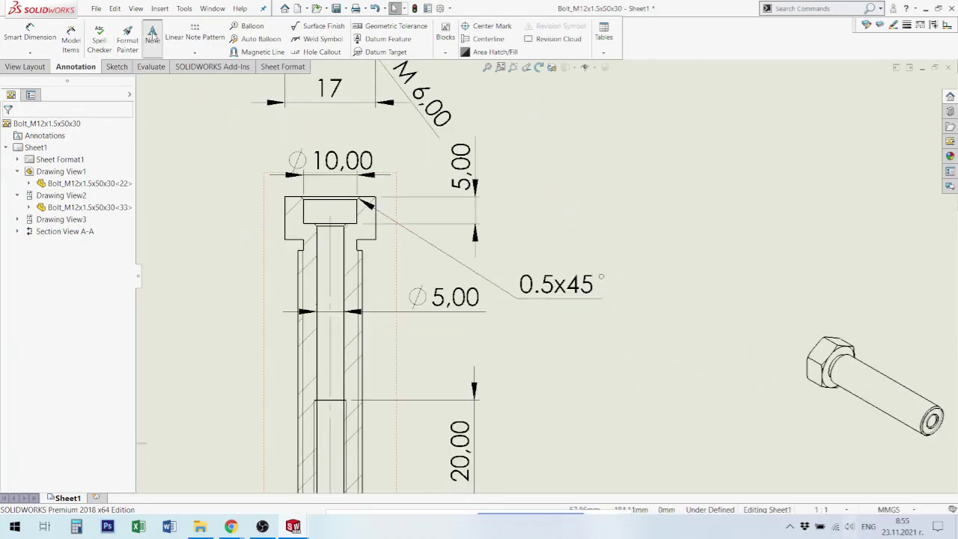
key("z")
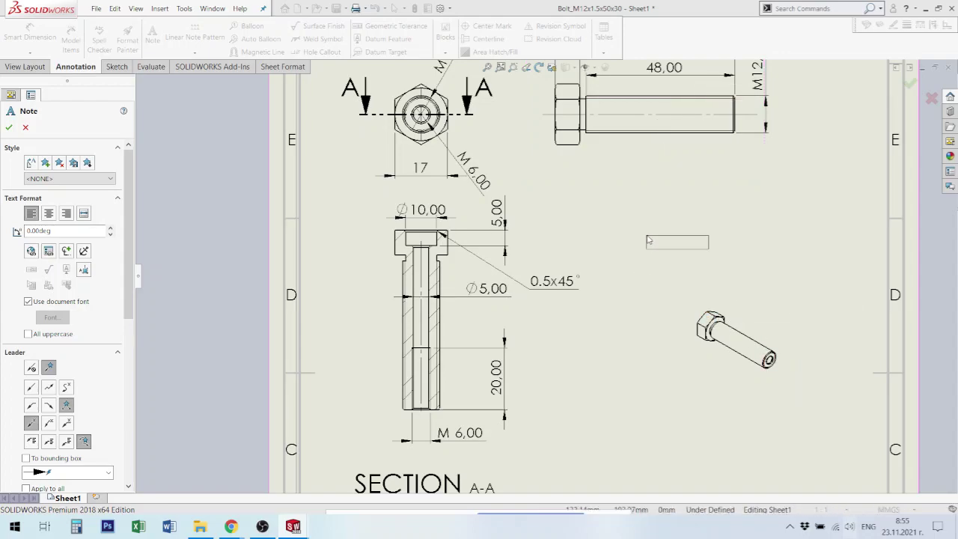
left_click(638, 225)
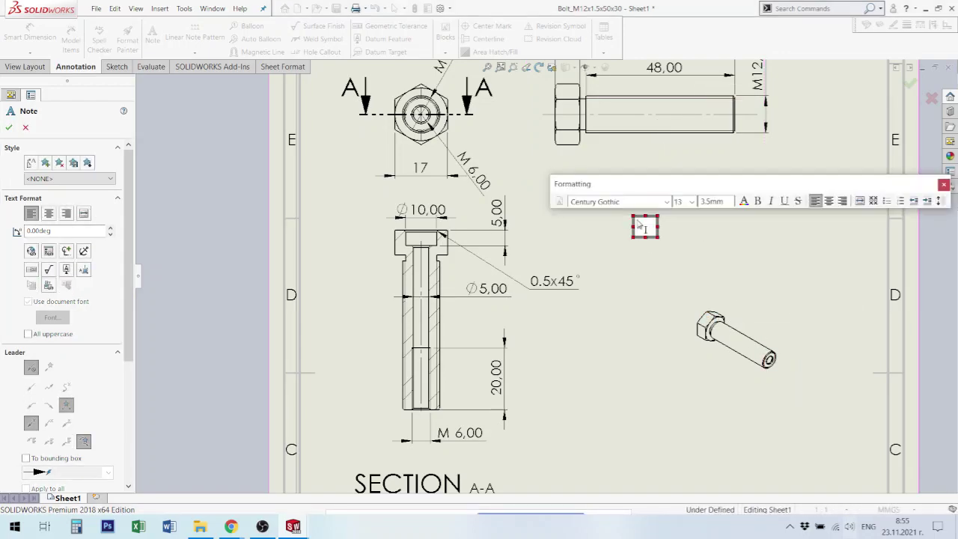
type("Wa")
type("rrning")
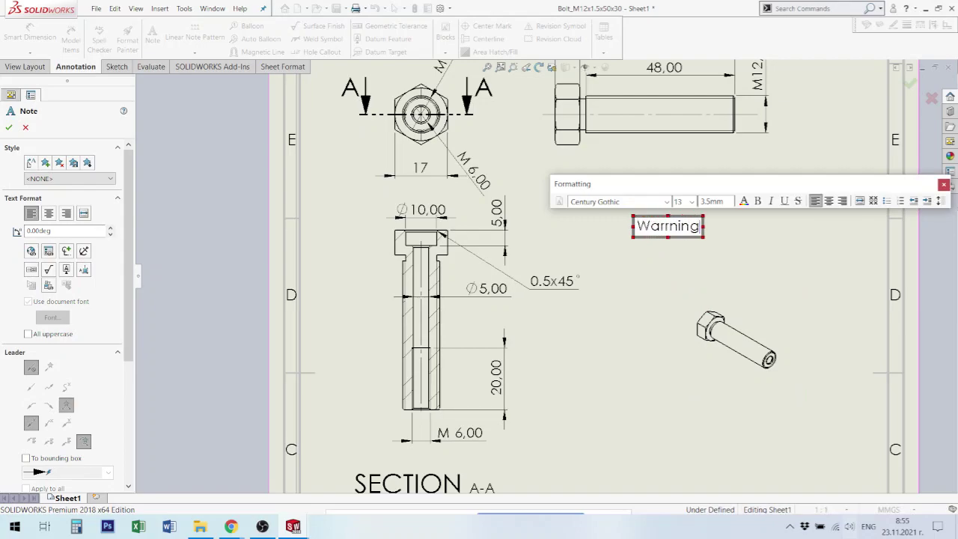
type(":")
left_click(730, 271)
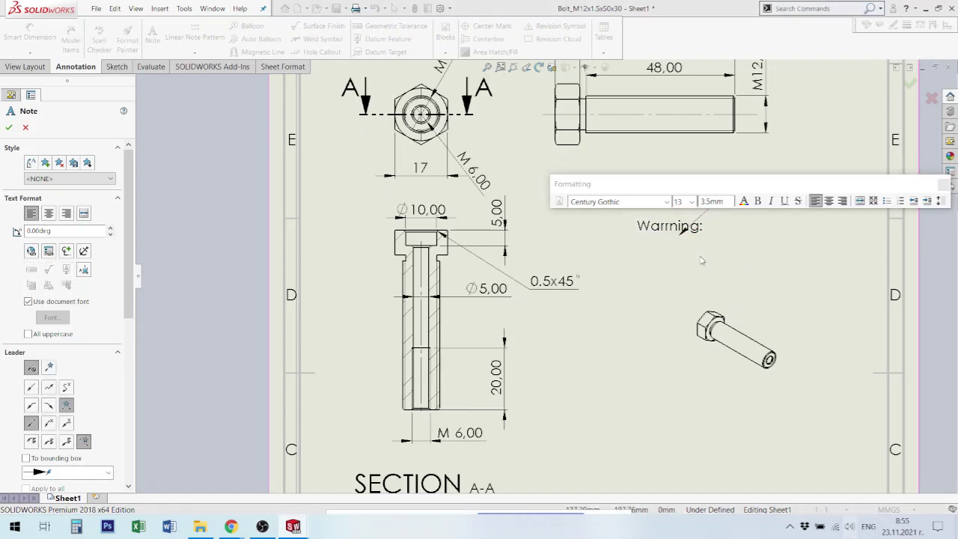
key("Escape")
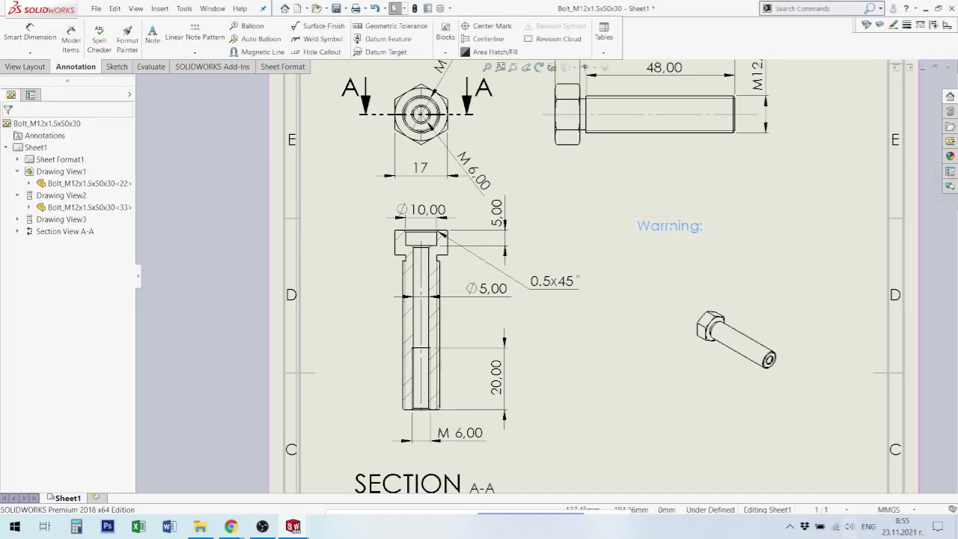
left_click(689, 227)
key("Delete")
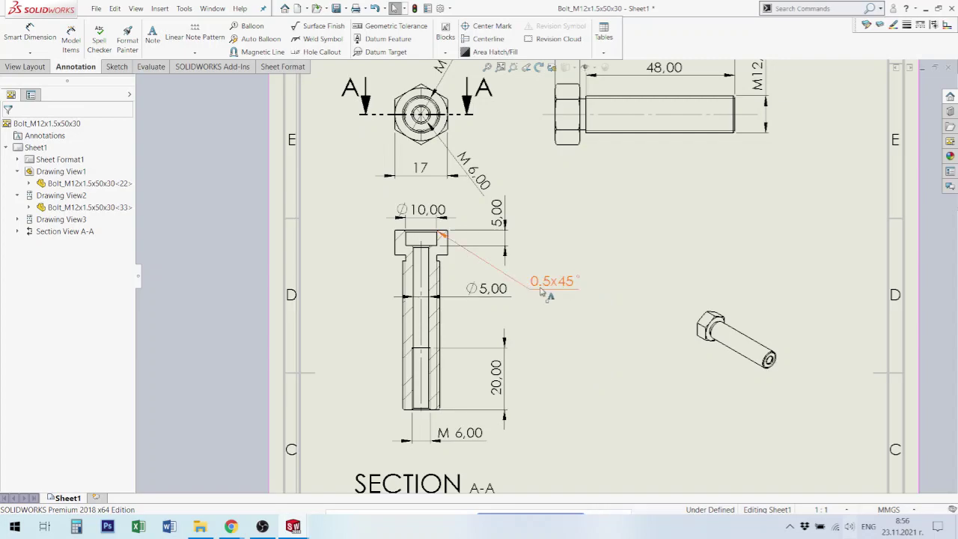
scroll(719, 251, "up", 1)
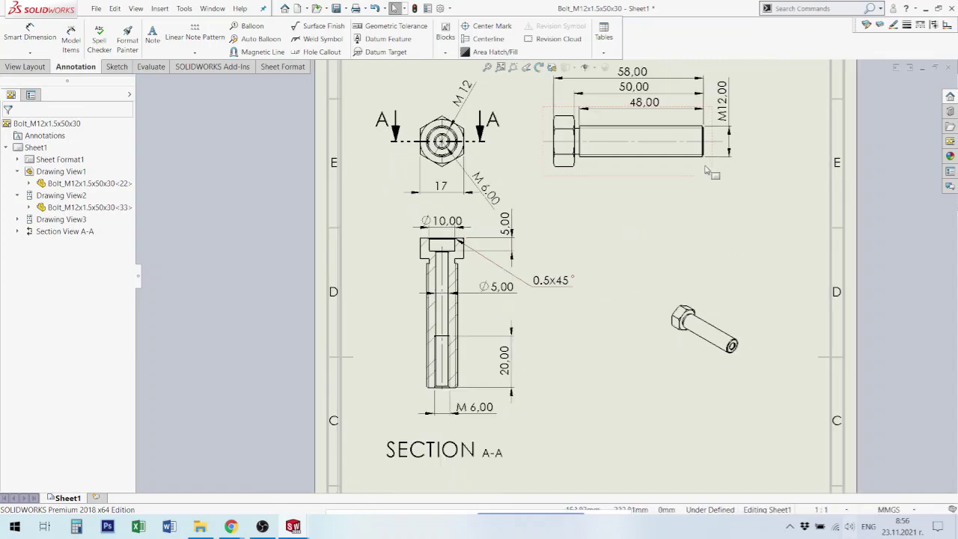
scroll(708, 170, "up", 2)
scroll(677, 199, "down", 2)
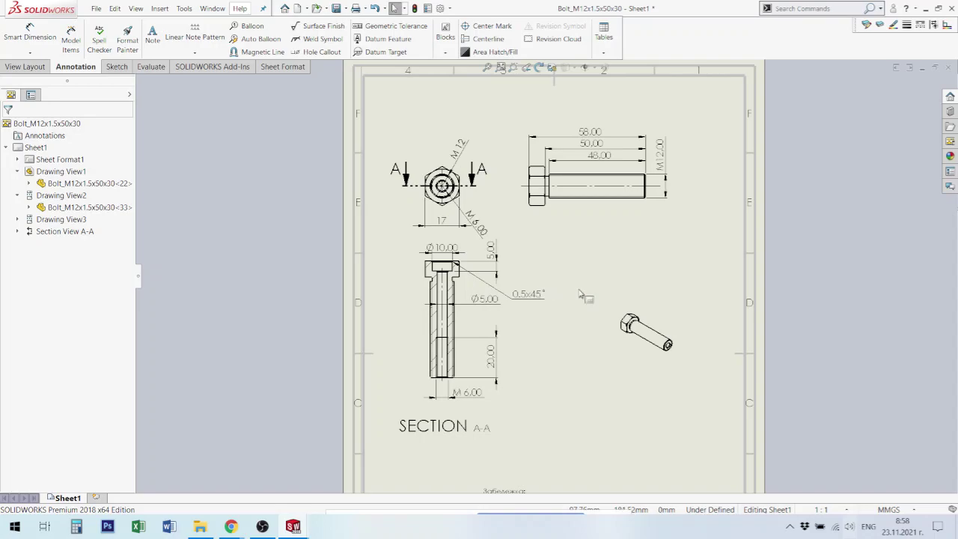
Fit the sheet and zoom in on the bolt's side view near the M12,00 dimension
key("f")
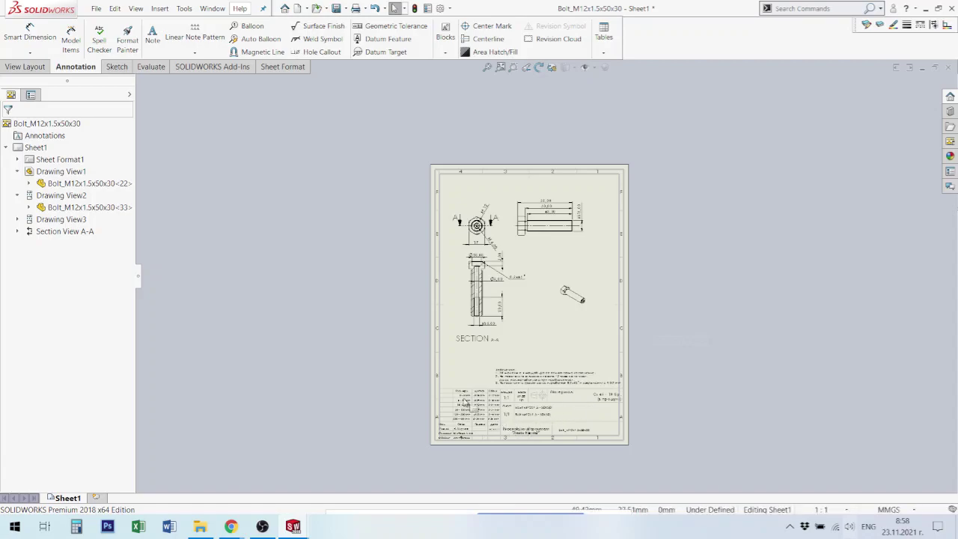
scroll(524, 393, "down", 3)
scroll(479, 344, "down", 3)
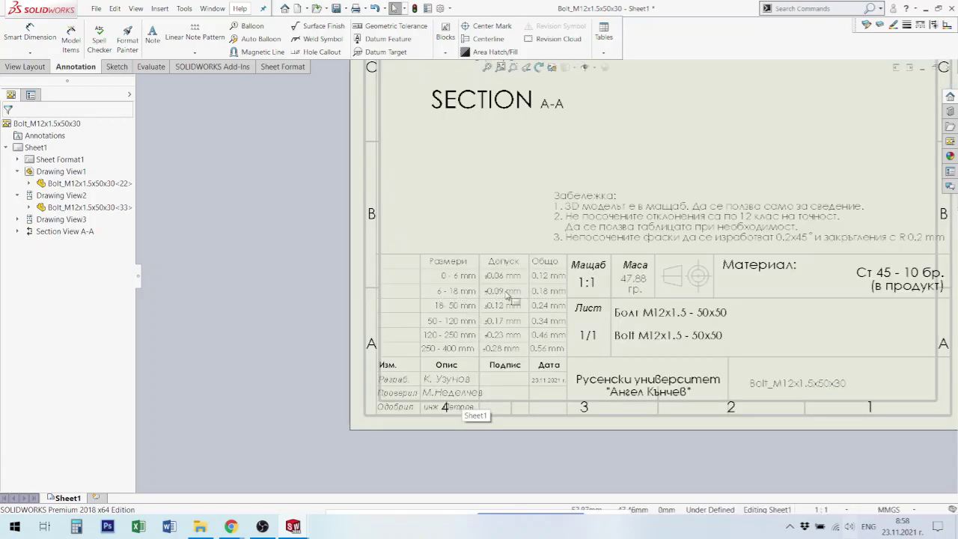
scroll(542, 277, "up", 2)
scroll(832, 190, "up", 2)
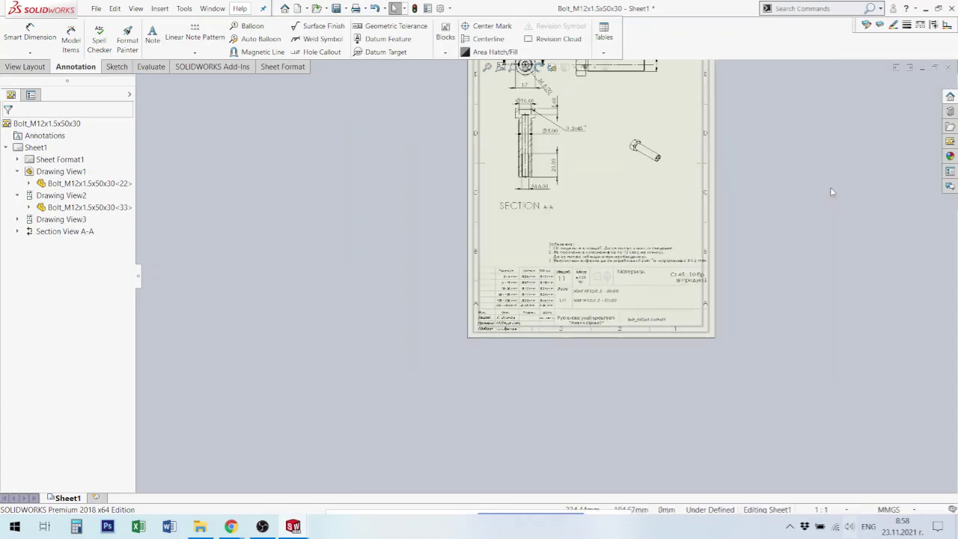
scroll(676, 160, "up", 1)
scroll(556, 217, "down", 2)
scroll(467, 313, "down", 2)
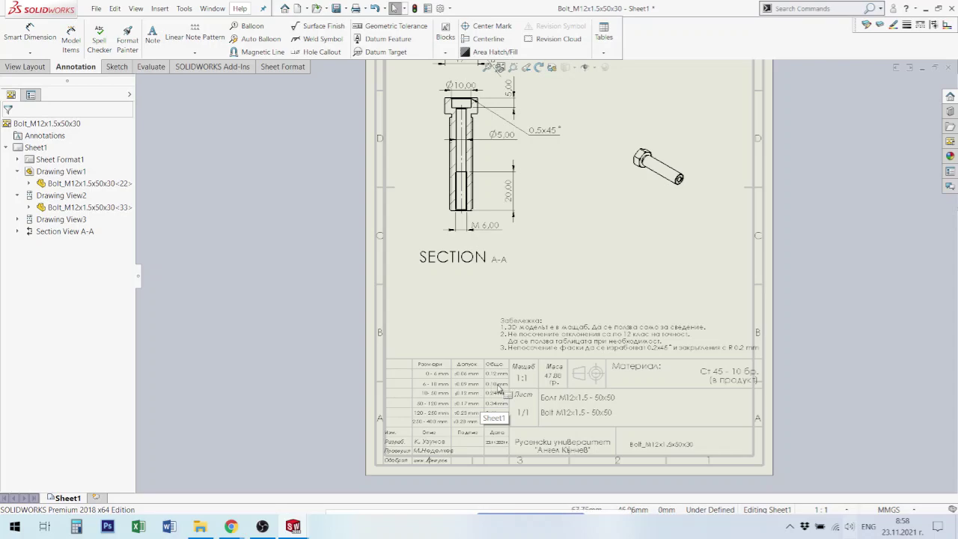
key("z")
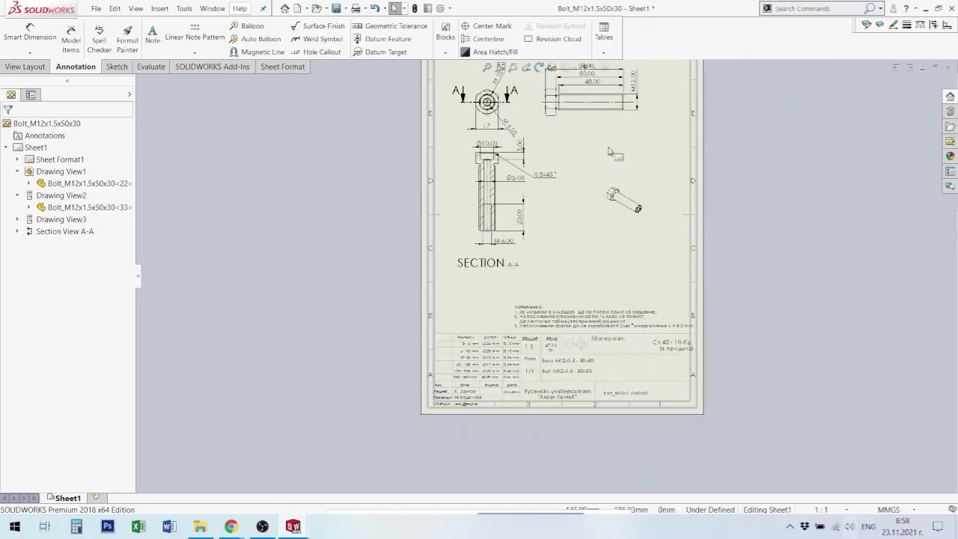
scroll(609, 152, "up", 1)
scroll(589, 161, "down", 1)
scroll(588, 161, "down", 2)
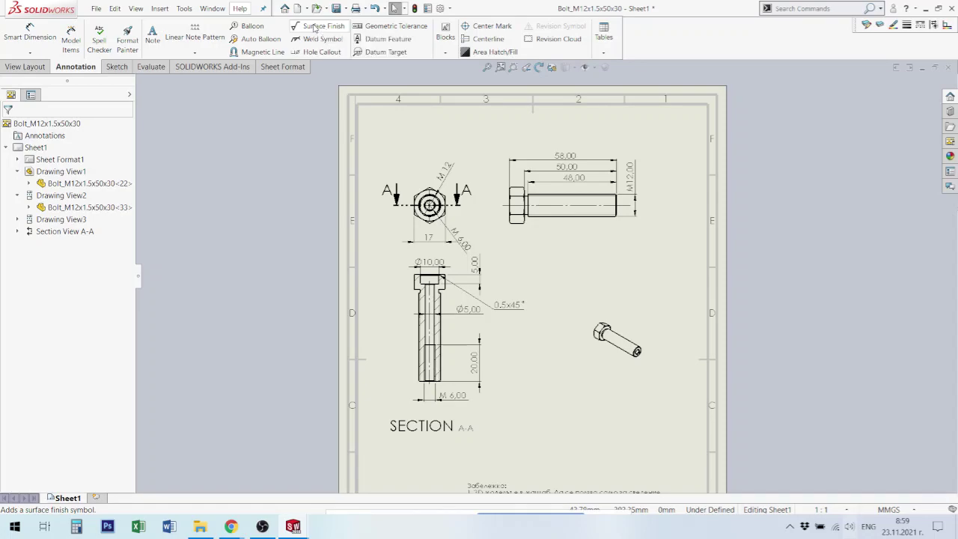
Place a surface finish symbol right of the M12,00 dimension and select it
left_click(314, 30)
scroll(655, 212, "down", 3)
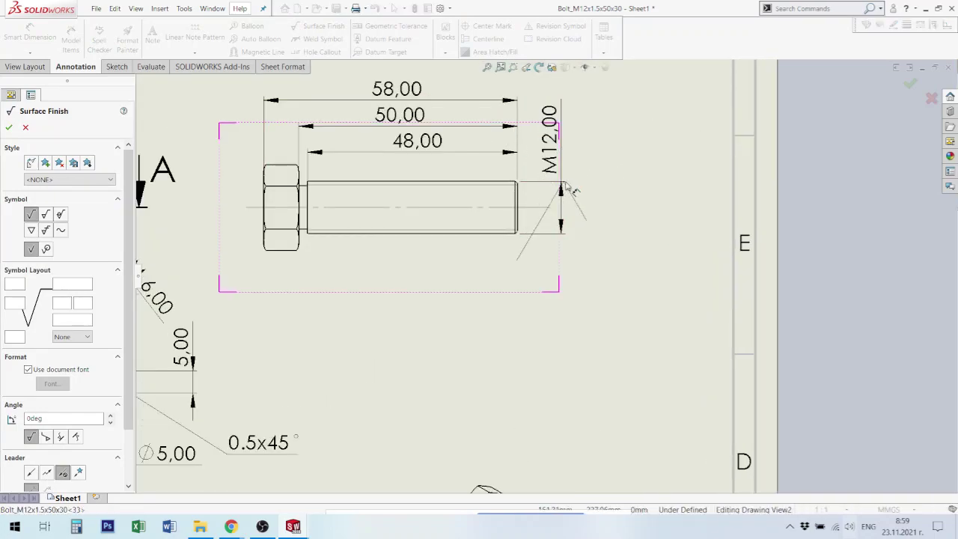
left_click(614, 160)
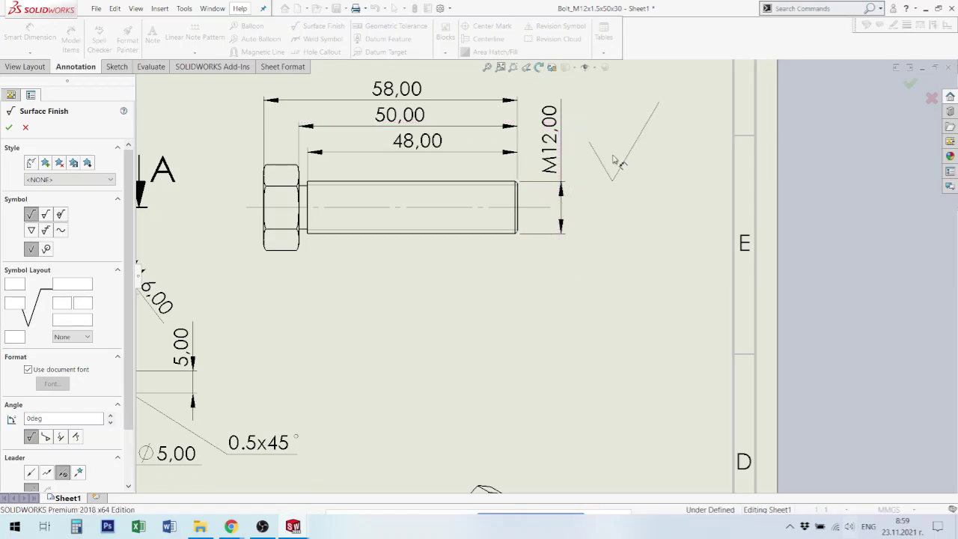
key("Escape")
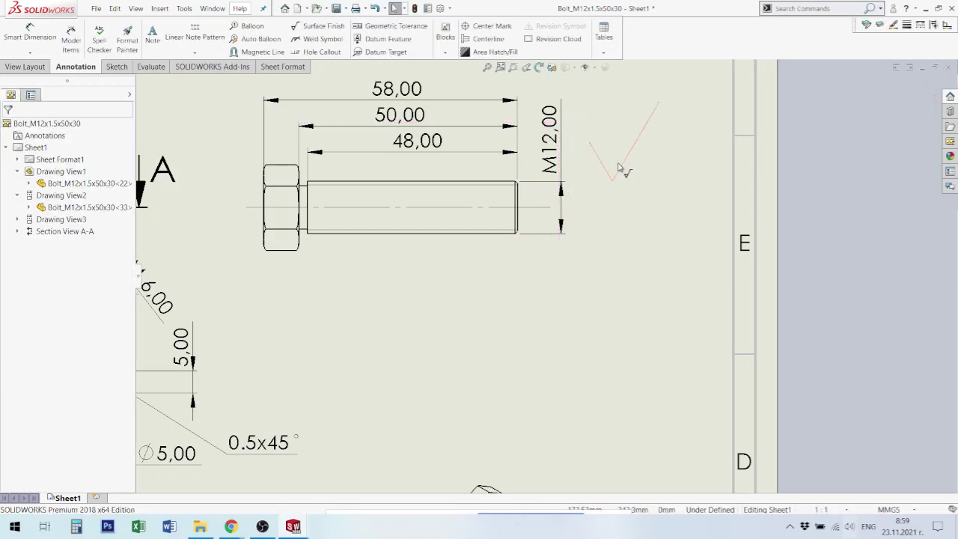
left_click(610, 179)
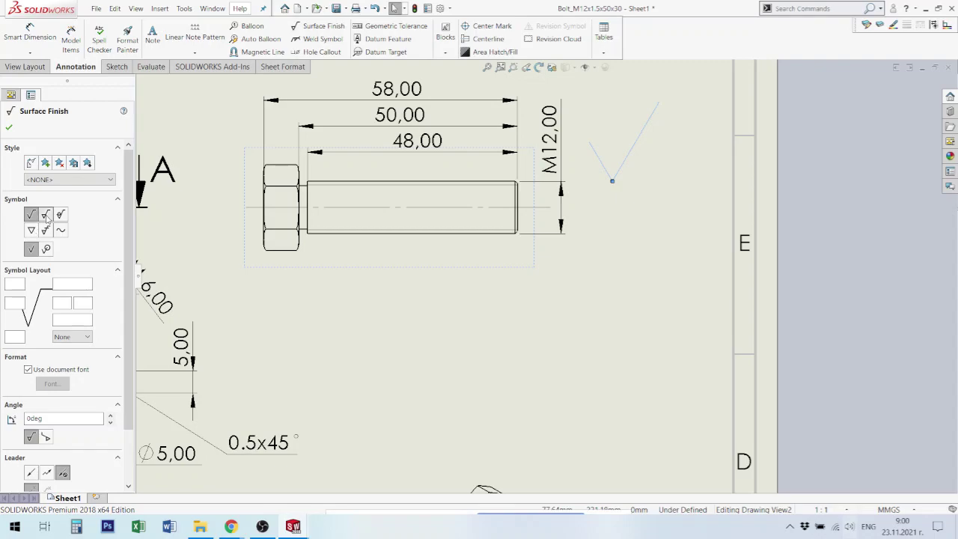
Set the symbol to Machining Required and try values 1, 2, 3, 4 in the layout slots
left_click(46, 215)
left_click(46, 216)
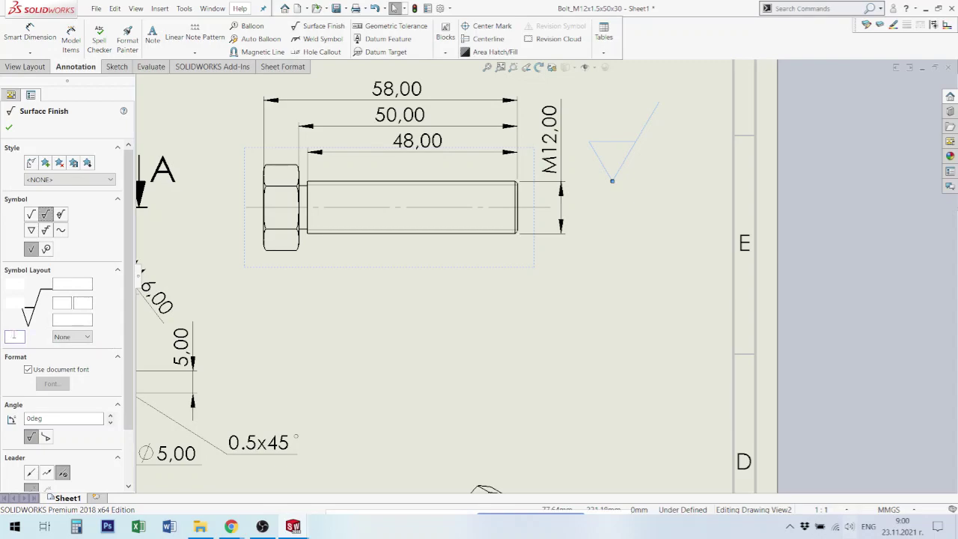
type("1")
left_click(62, 321)
type("2")
left_click(60, 305)
type("3")
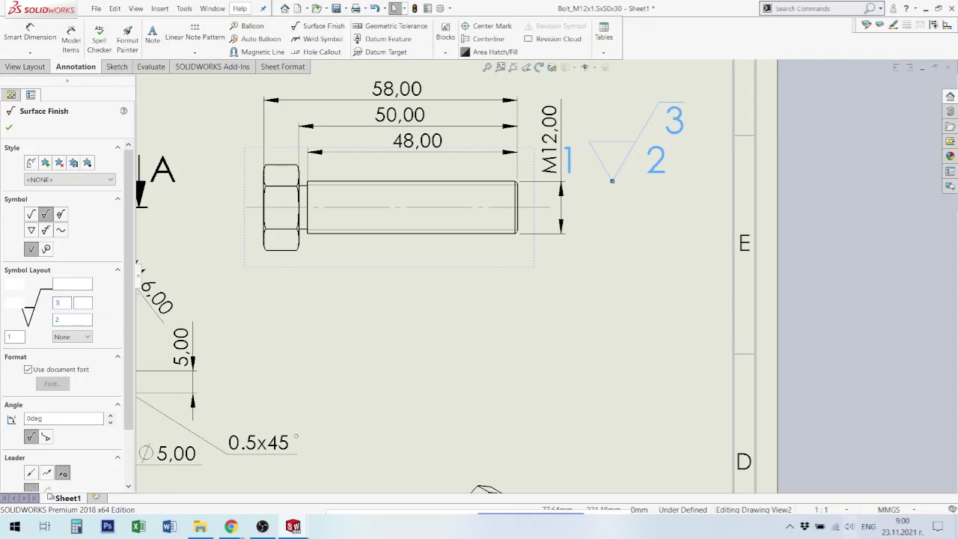
left_click(81, 303)
type("4")
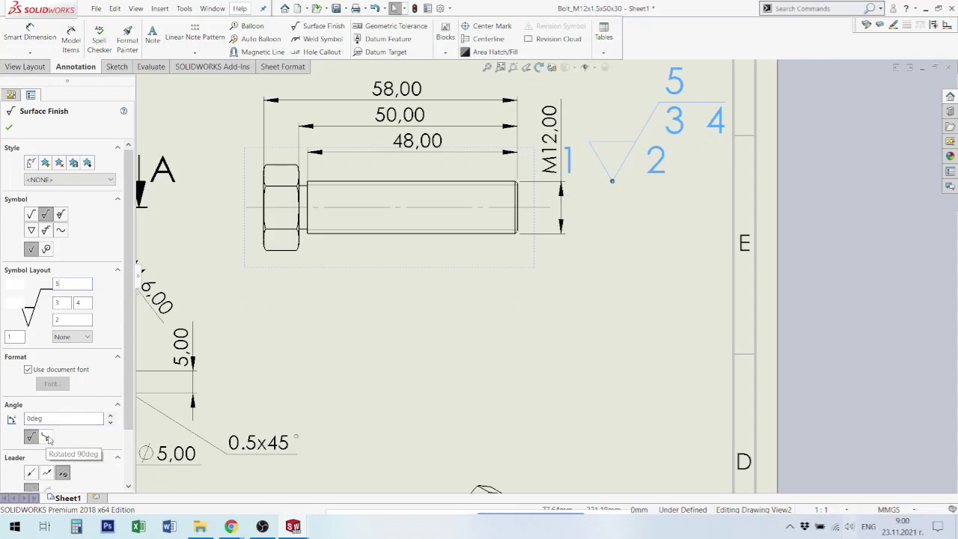
Clear all the trial roughness values and close the Surface Finish properties
scroll(70, 441, "down", 2)
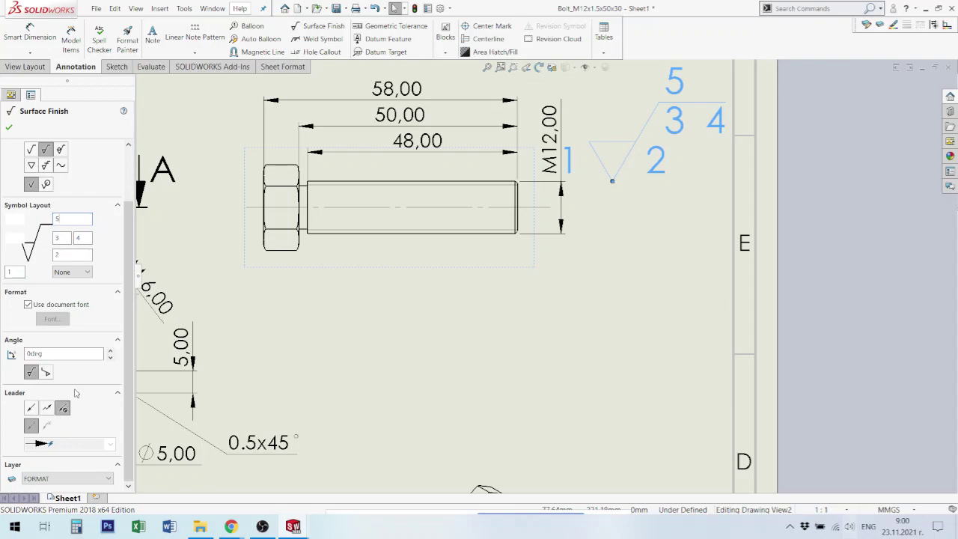
scroll(78, 393, "up", 2)
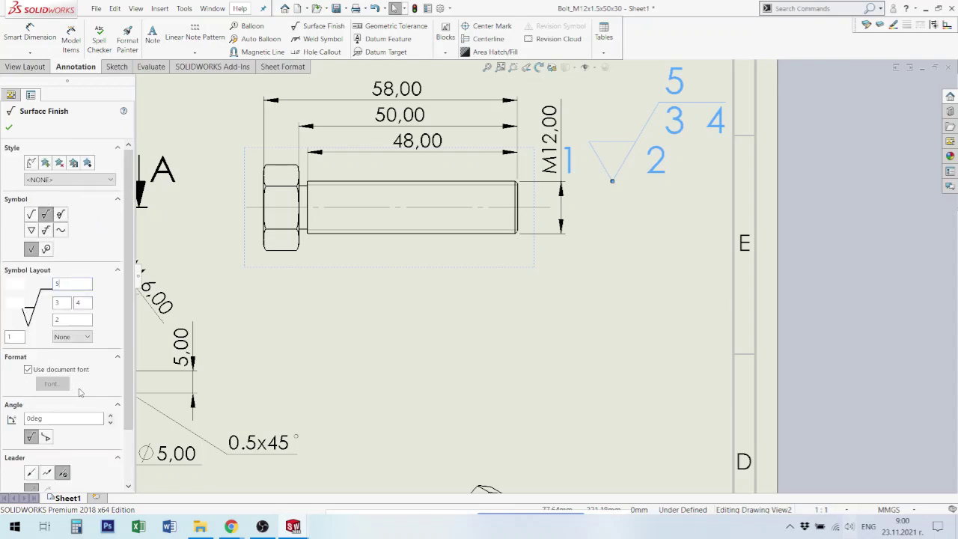
double_click(10, 336)
key("BackSpace")
key("BackSpace")
double_click(82, 303)
key("BackSpace")
key("BackSpace")
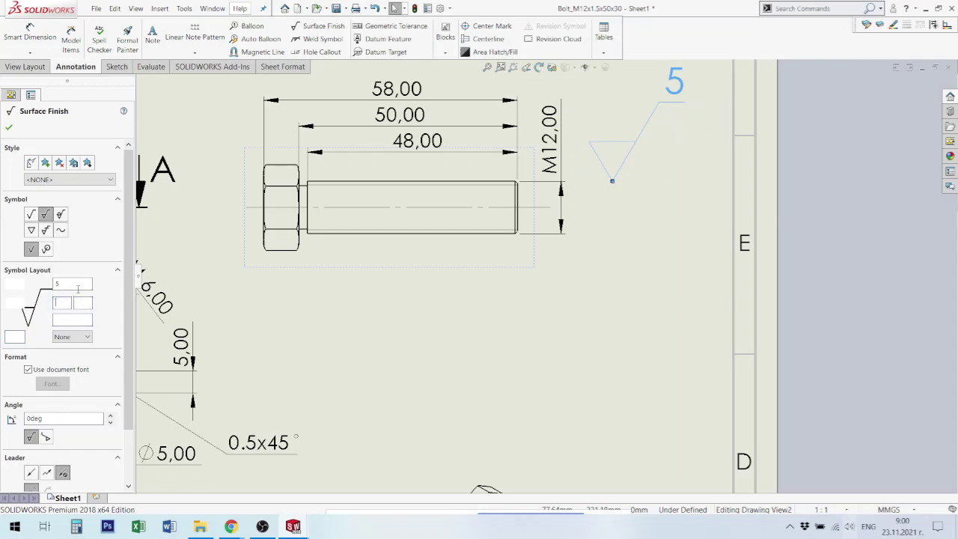
key("BackSpace")
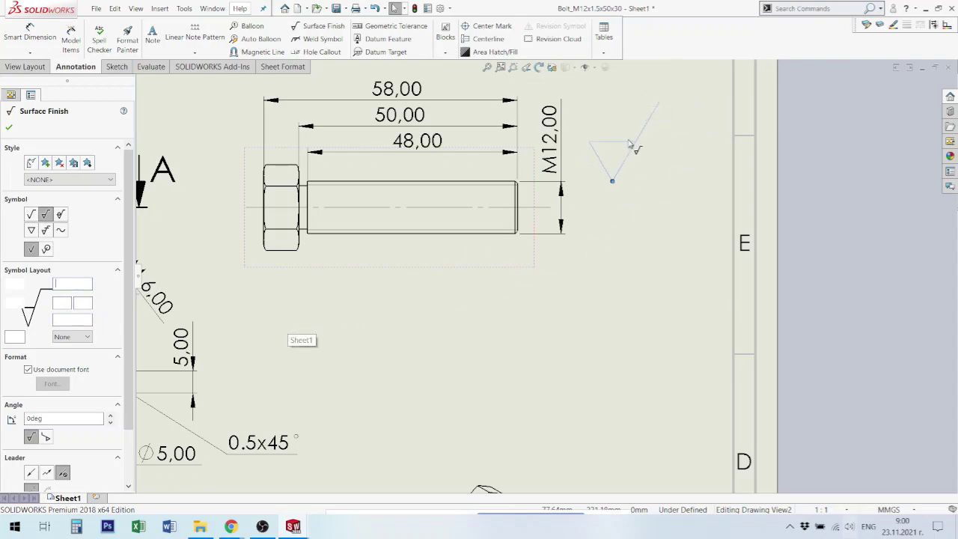
left_click(8, 129)
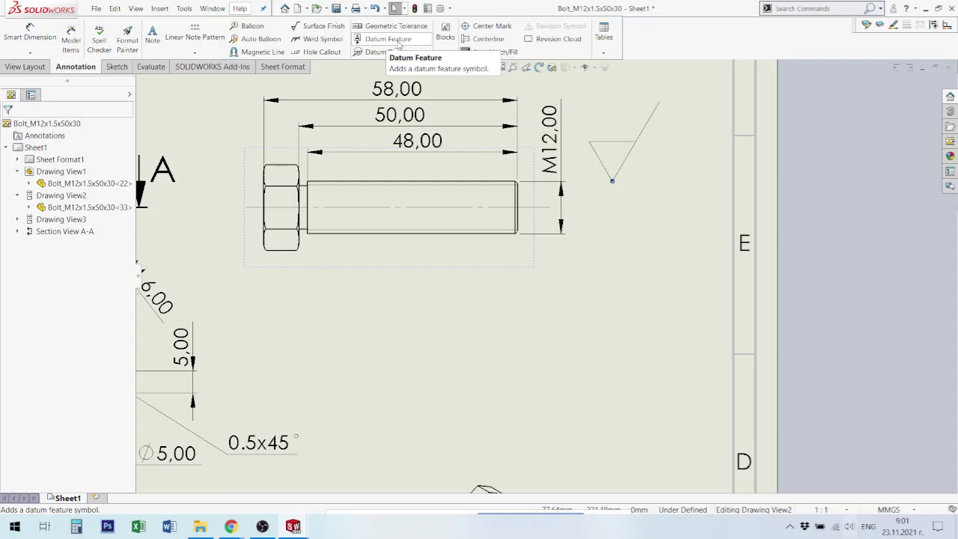
Attach datum feature A to the M12,00 dimension with its label placed below
left_click(389, 45)
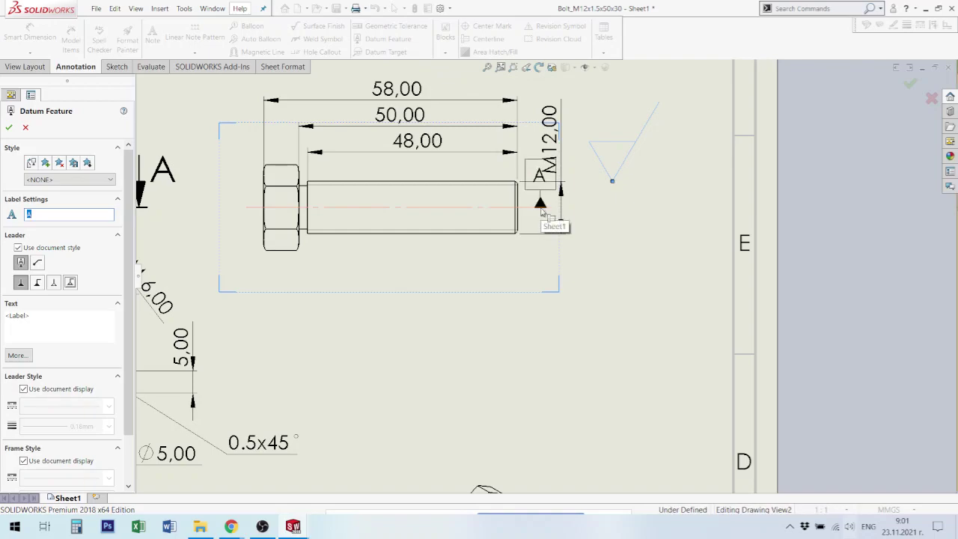
left_click(560, 196)
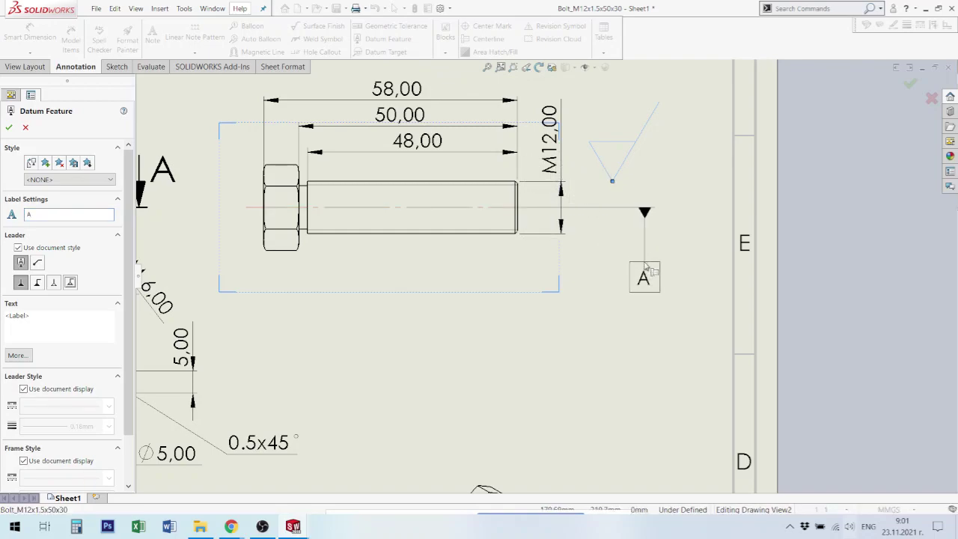
left_click(643, 268)
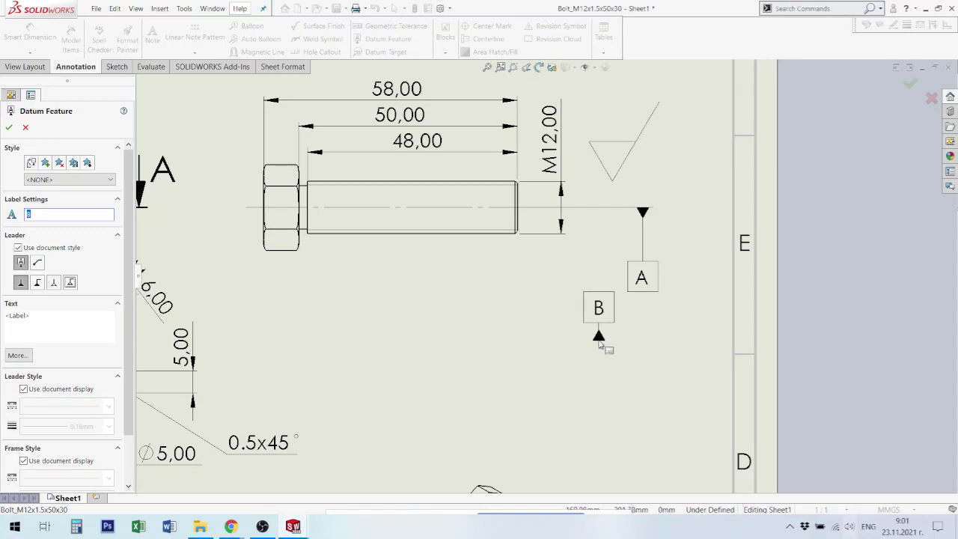
key("Escape")
scroll(547, 283, "up", 2)
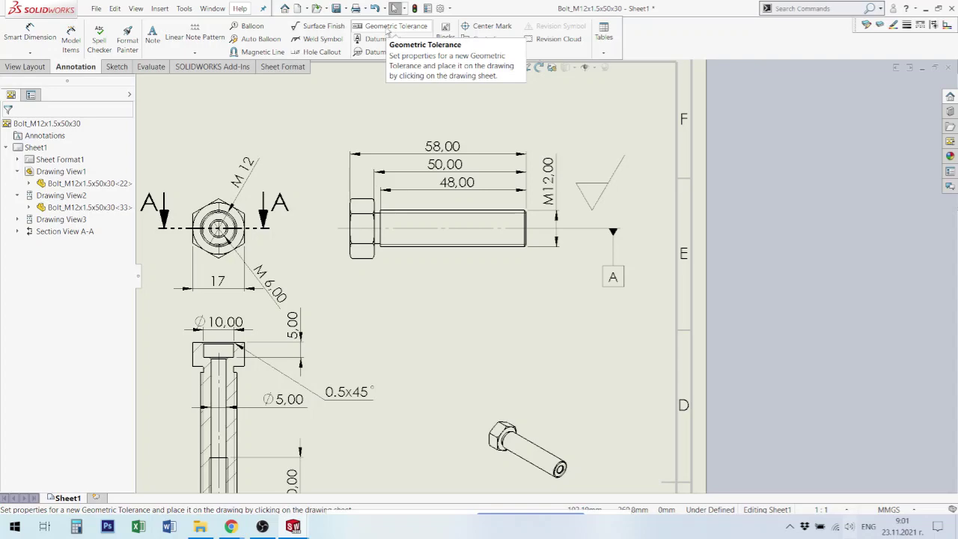
Place a tolerance frame above the side view, leadered to the bolt head, and reopen its properties
left_click(388, 30)
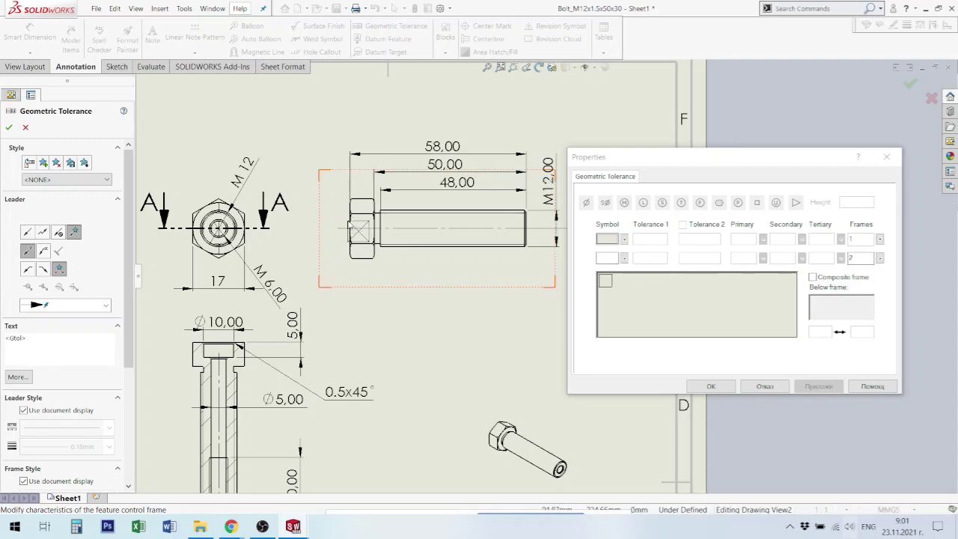
left_click(351, 219)
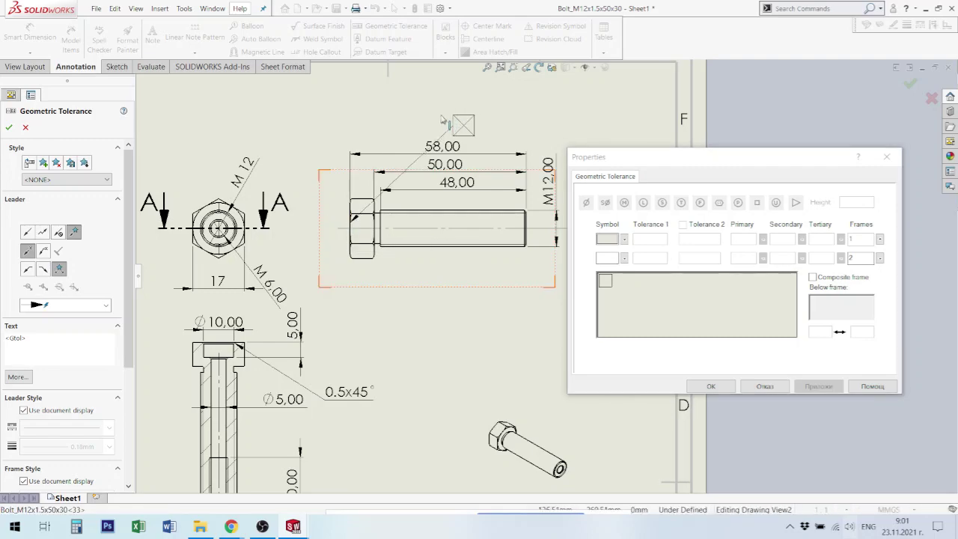
left_click(279, 111)
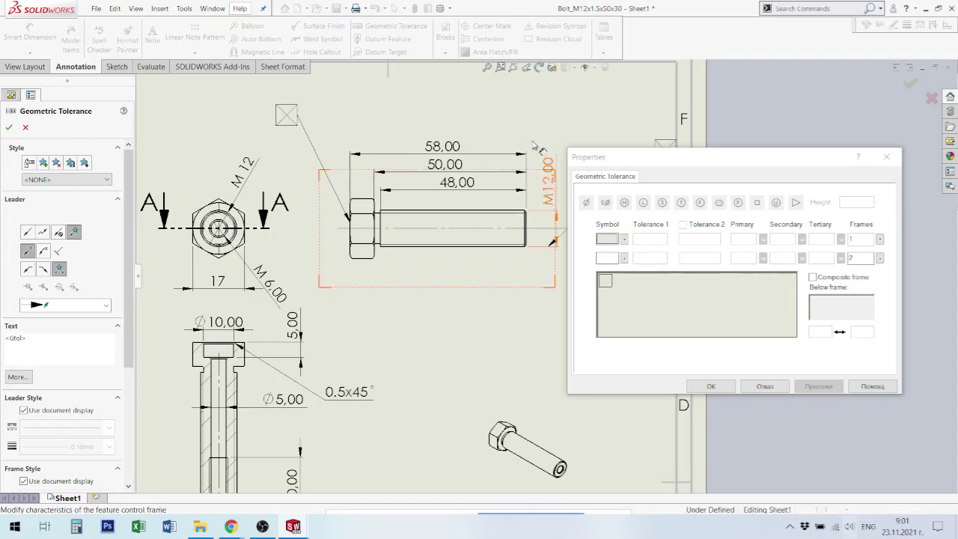
key("Escape")
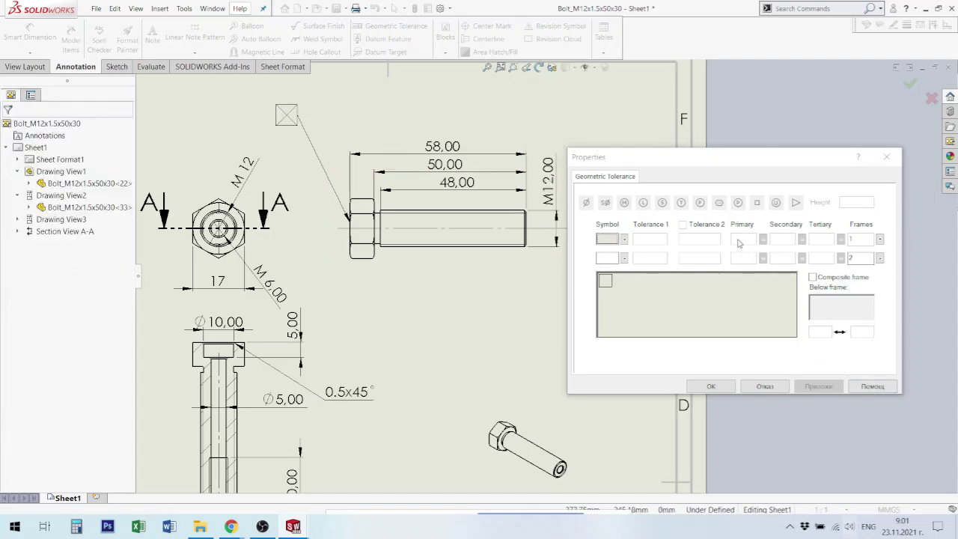
left_click(349, 219)
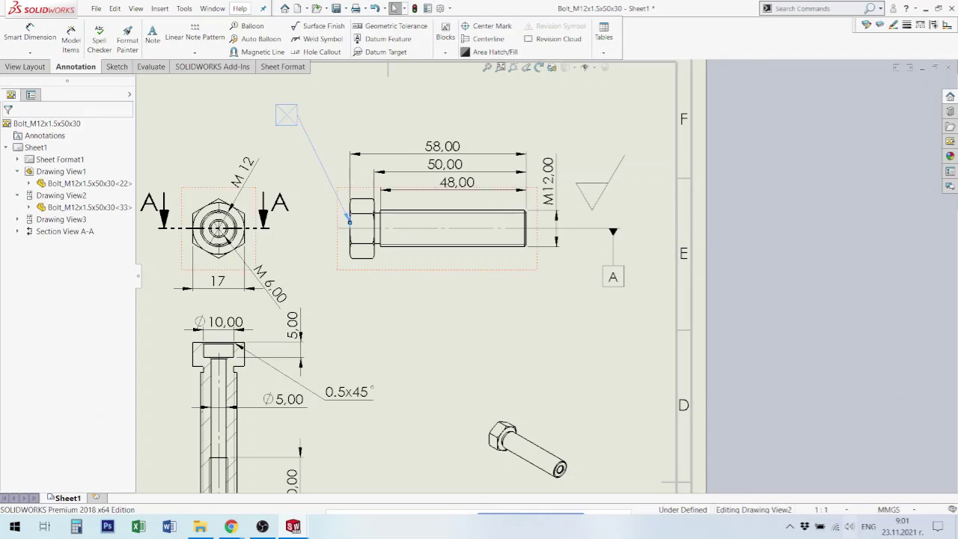
double_click(349, 218)
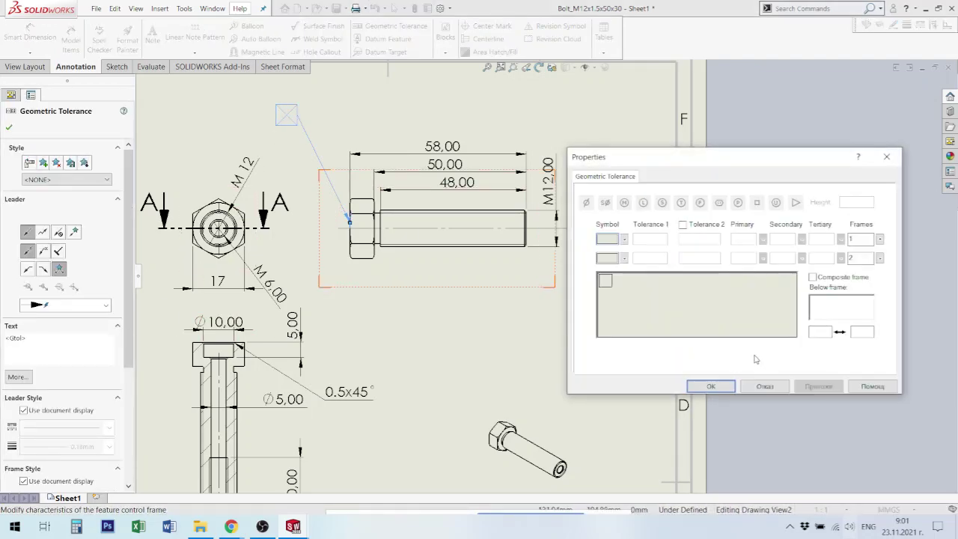
Set the first frame row to perpendicularity with a 0,01 tolerance
left_click(624, 239)
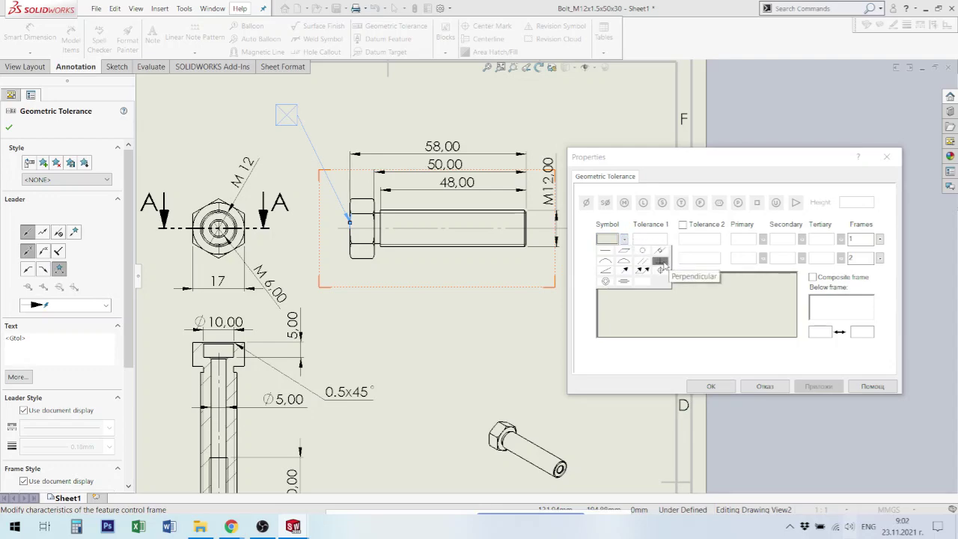
left_click(661, 261)
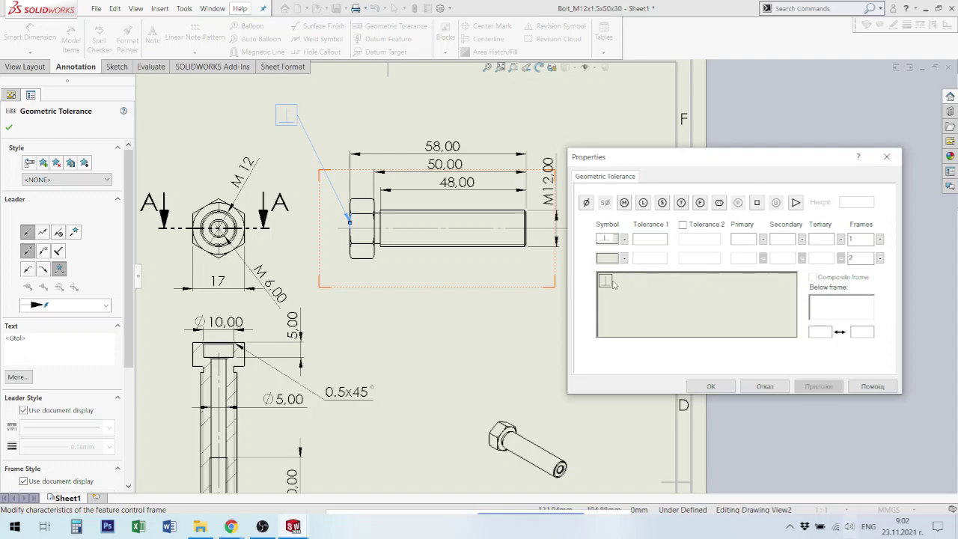
left_click(649, 238)
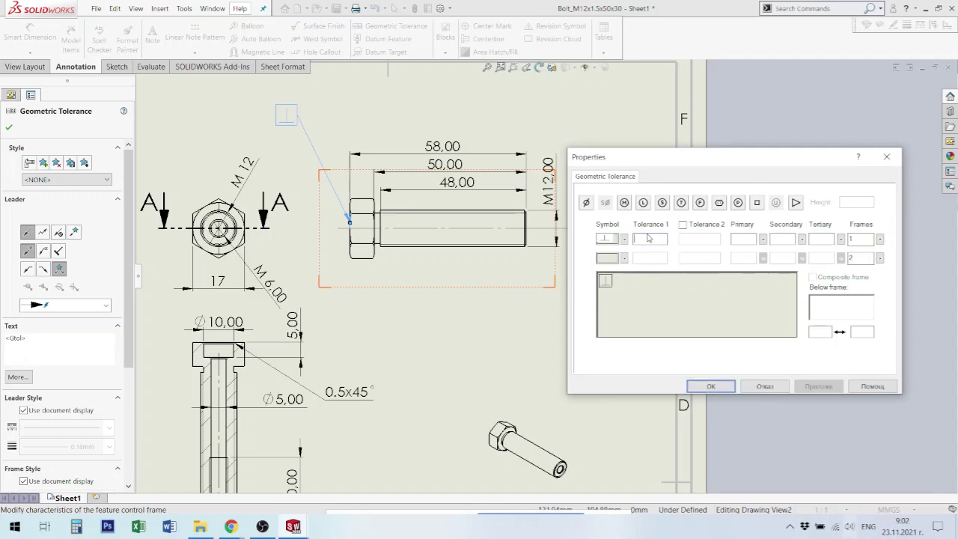
type("0,")
type("01")
Set the primary datum reference to A with the M modifier
left_click(763, 239)
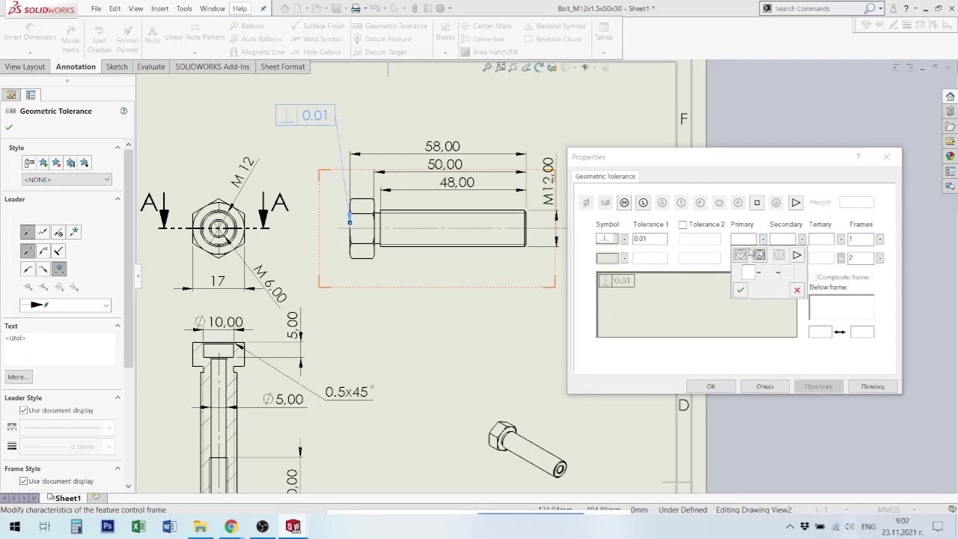
left_click(759, 254)
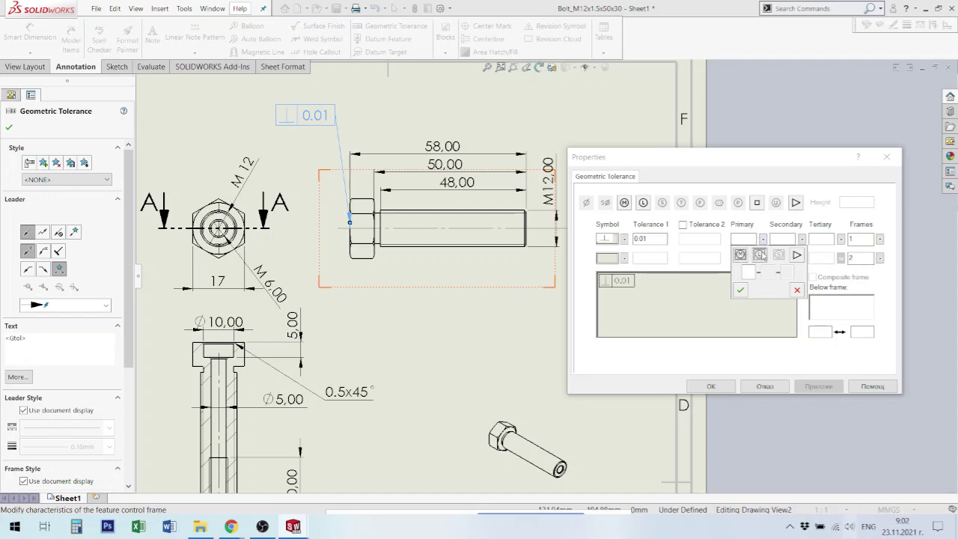
left_click(687, 242)
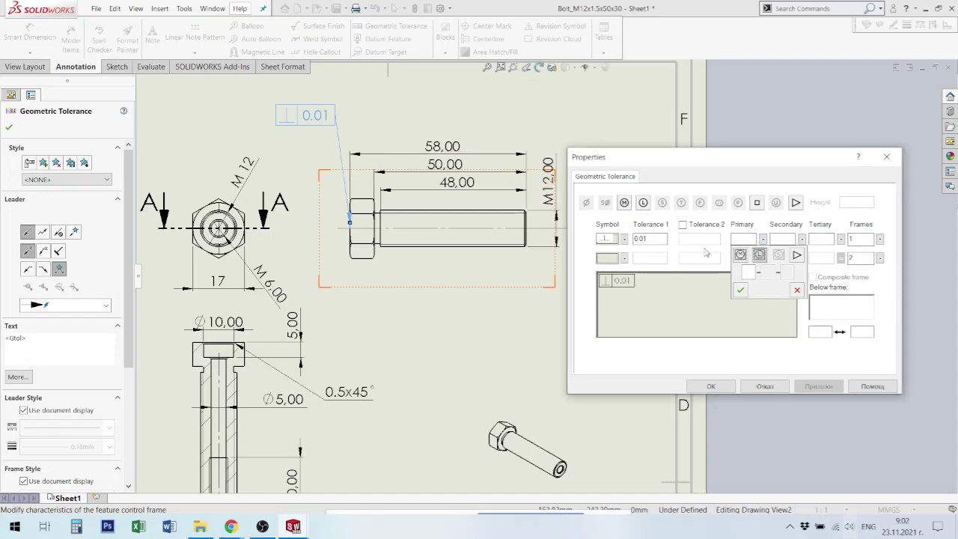
left_click(799, 290)
left_click(762, 239)
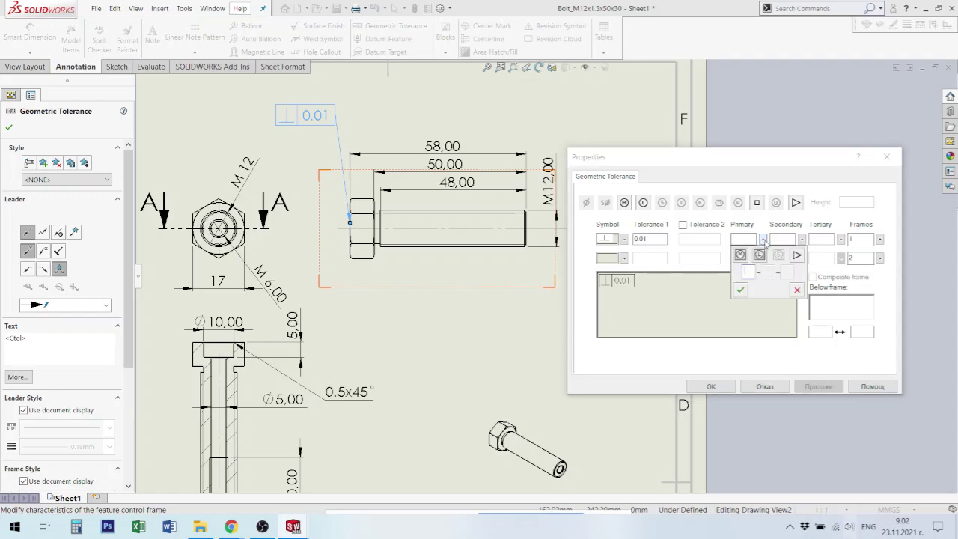
left_click(741, 255)
left_click(741, 291)
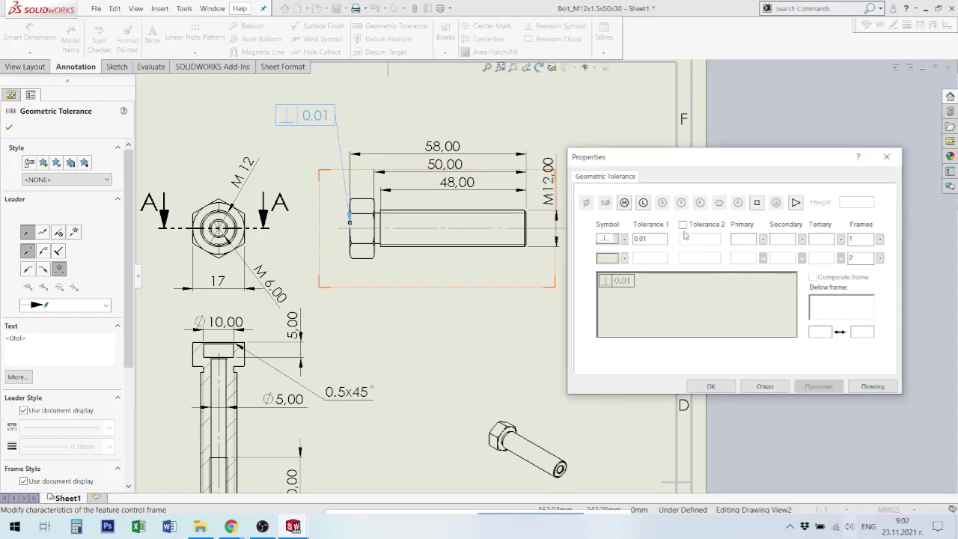
left_click(652, 238)
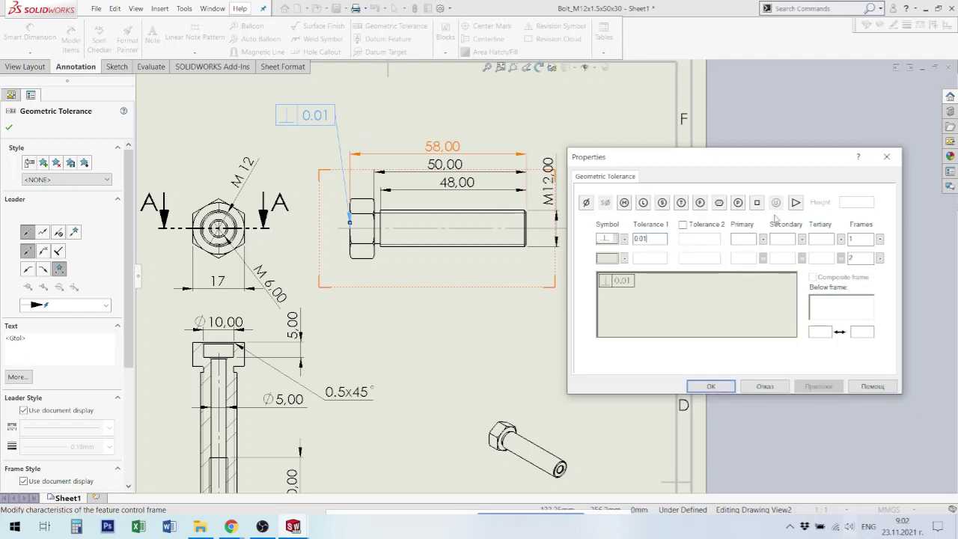
left_click(747, 240)
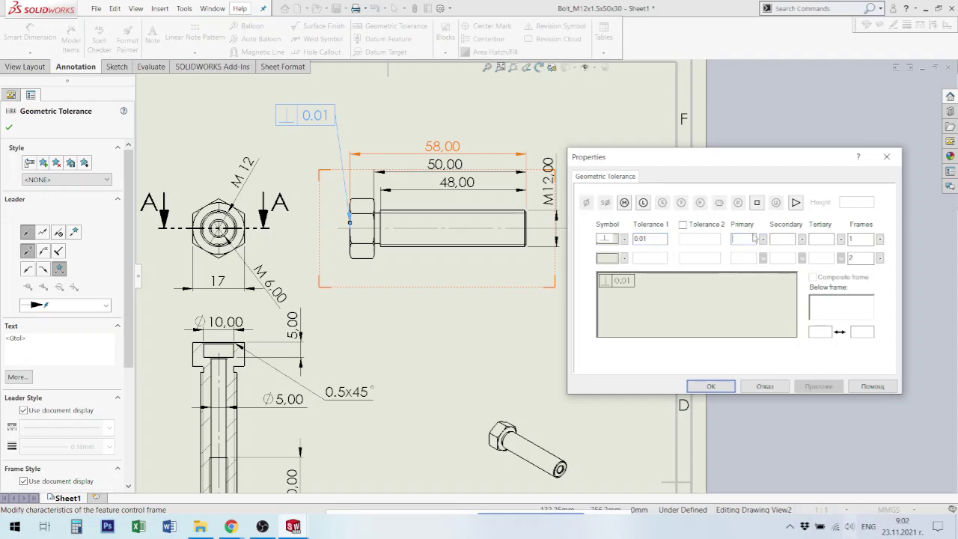
type("A")
left_click(763, 239)
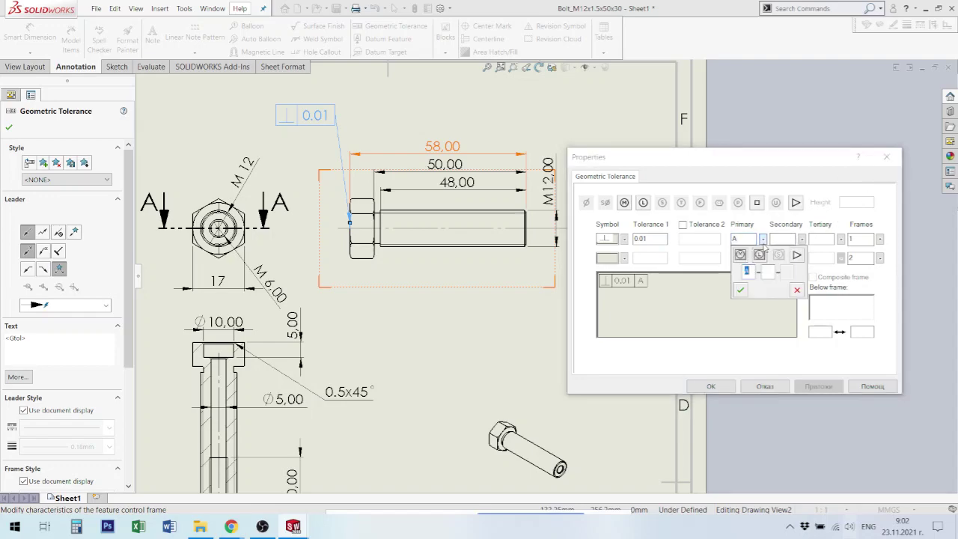
left_click(741, 256)
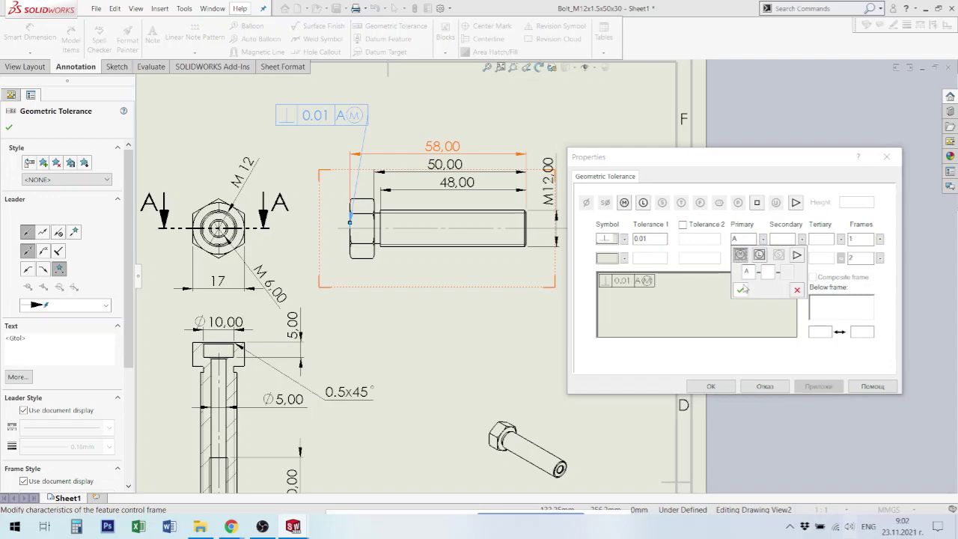
left_click(741, 290)
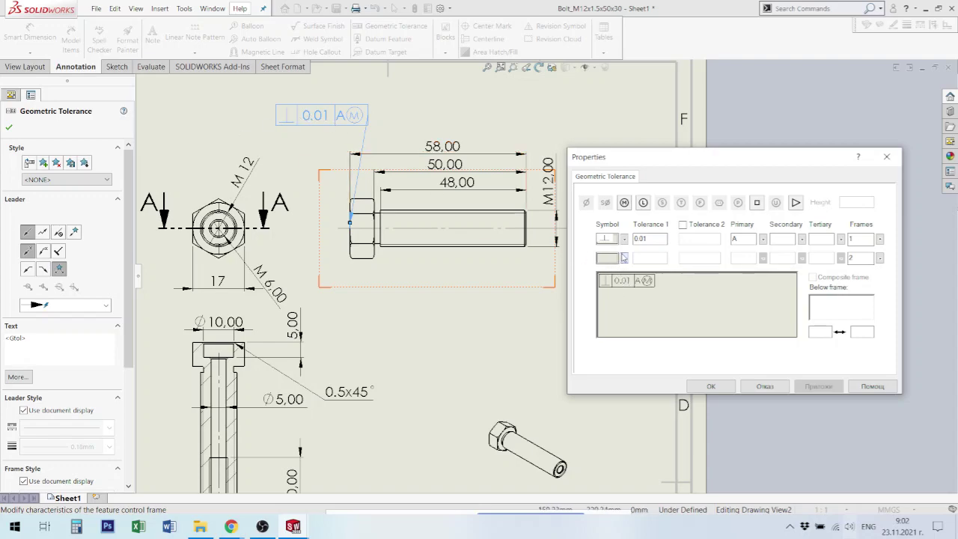
Add a second row of Flatness with tolerance .001 and apply the frame
left_click(623, 259)
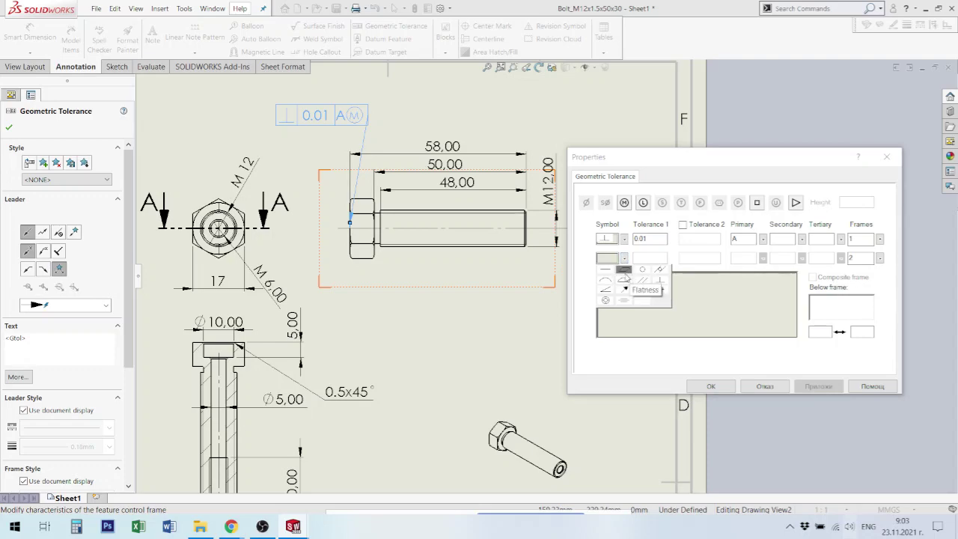
left_click(624, 278)
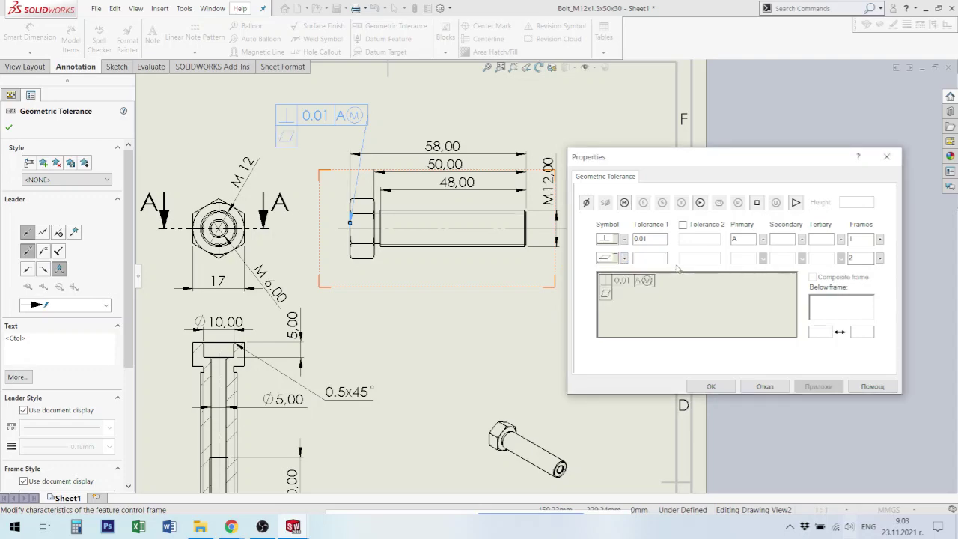
left_click(658, 258)
type("0.")
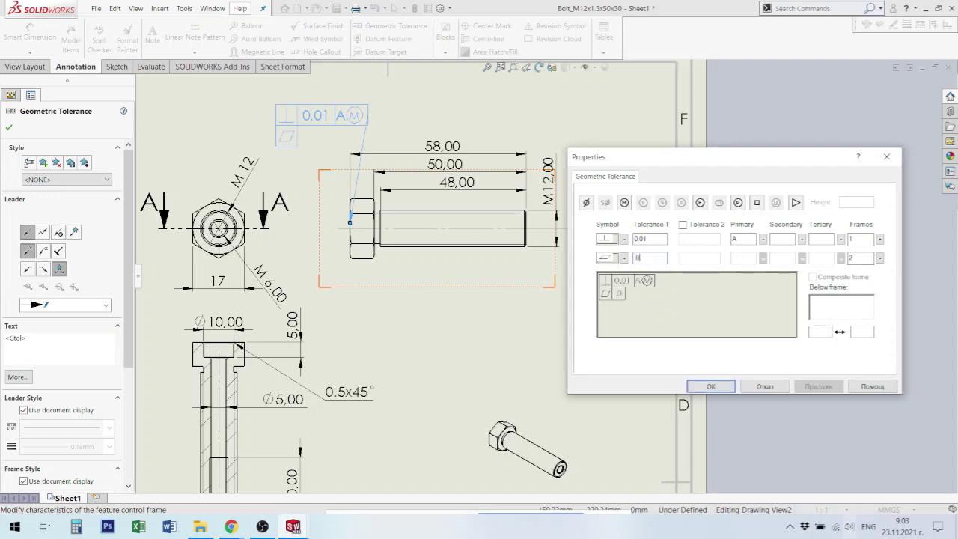
type("0")
key("BackSpace")
key("BackSpace")
type("1")
type("0")
left_click(712, 388)
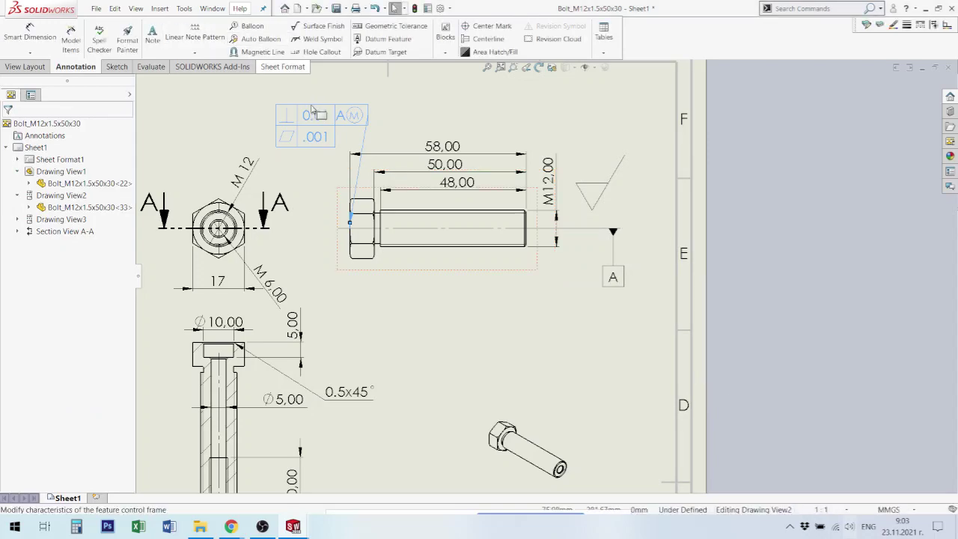
Drag the tolerance frame up and left above the hex-head view, leader still on the bolt head
left_click_drag(313, 110, 226, 104)
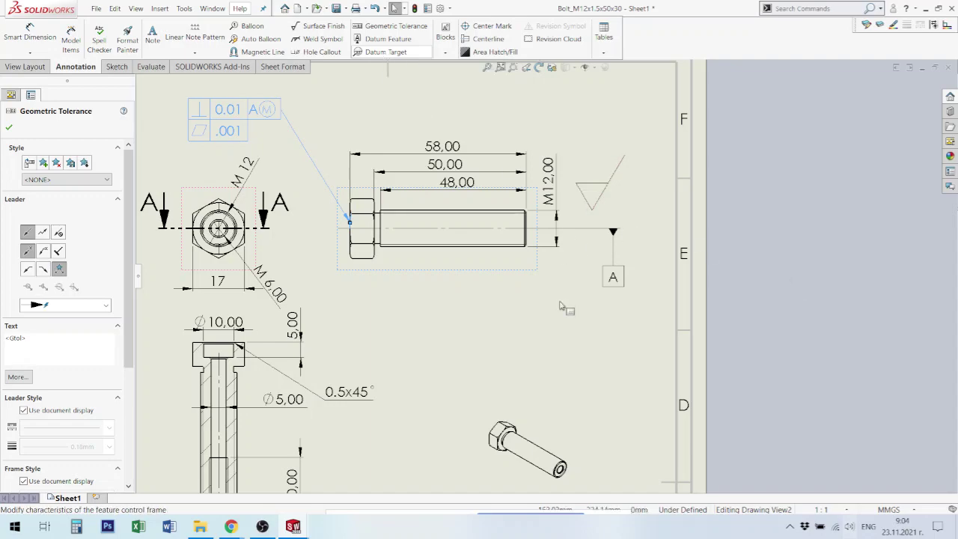
Deselect the tolerance frame and change the M12,00 datum's label letter from A to B
scroll(550, 284, "up", 3)
scroll(629, 395, "up", 2)
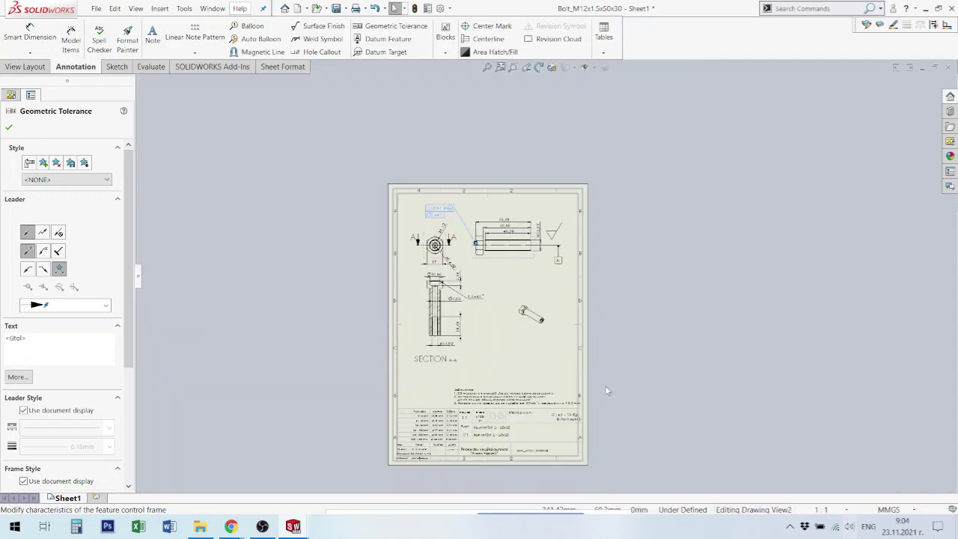
scroll(607, 392, "up", 1)
scroll(533, 309, "down", 2)
scroll(547, 182, "down", 2)
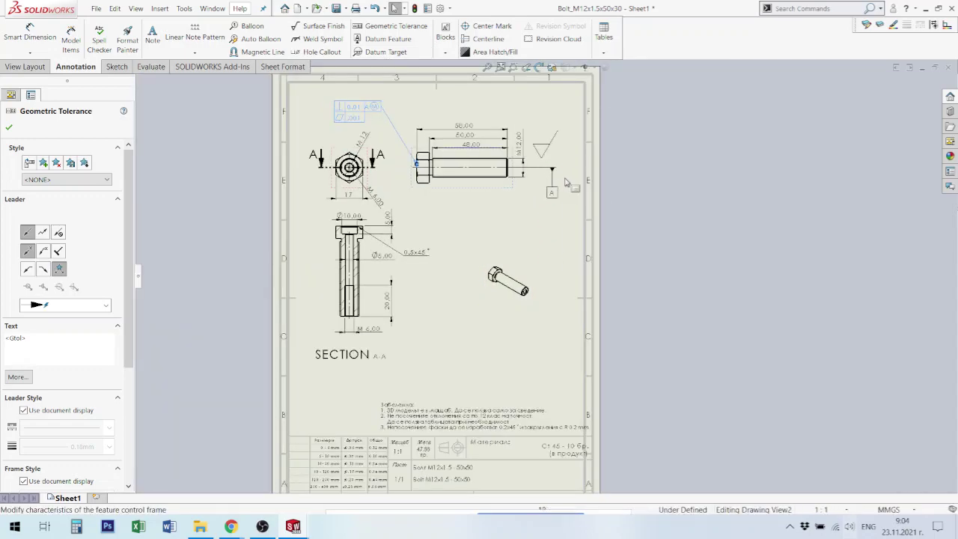
left_click(549, 189)
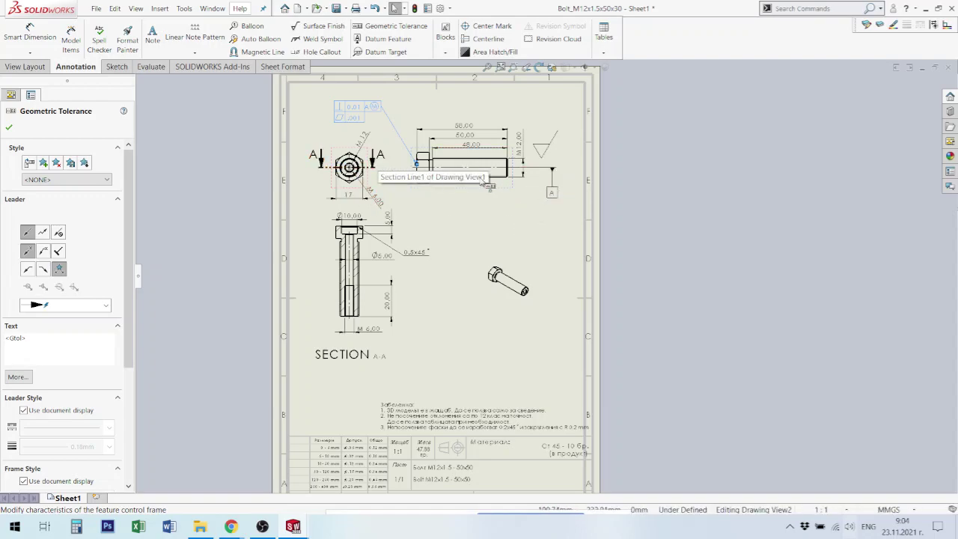
left_click(552, 168)
left_click(552, 192)
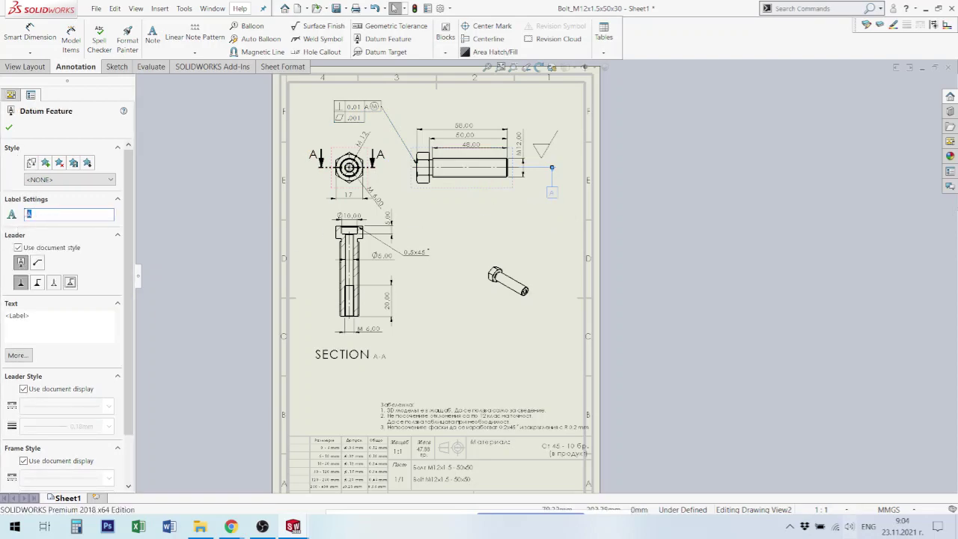
type("6")
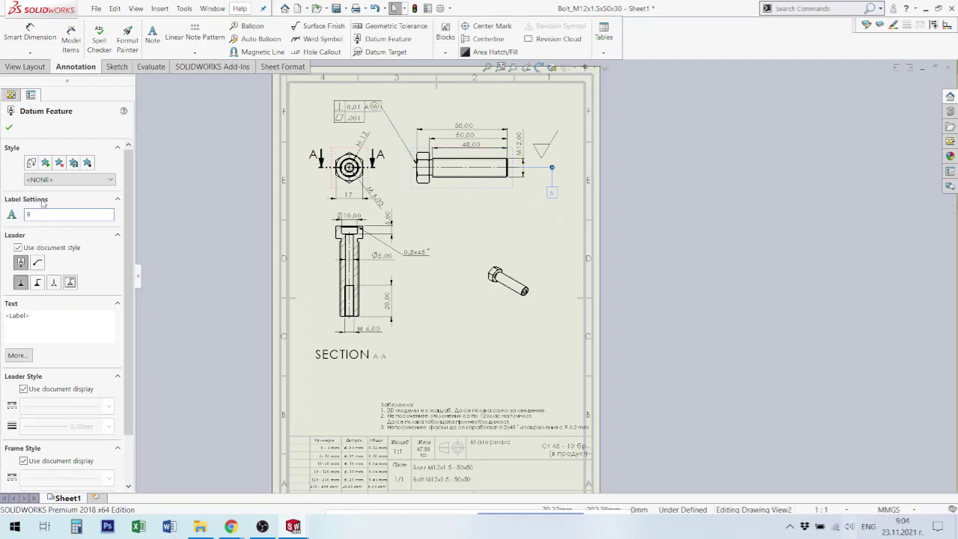
key("Escape")
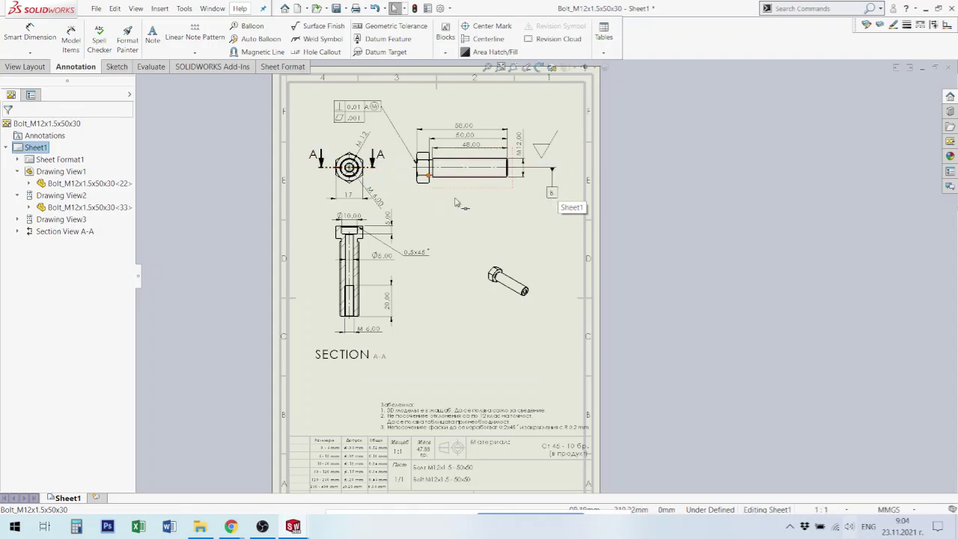
scroll(567, 130, "up", 3)
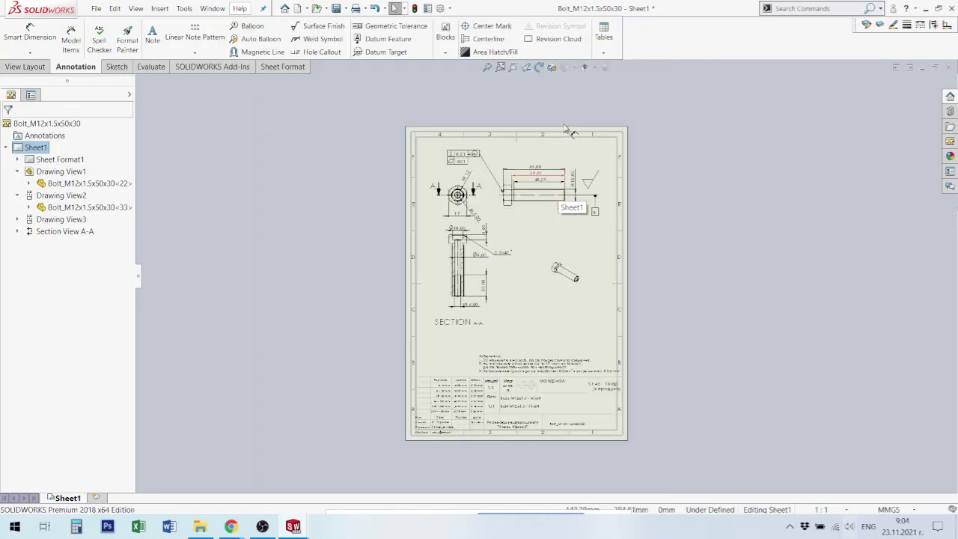
scroll(661, 245, "down", 1)
scroll(660, 246, "down", 1)
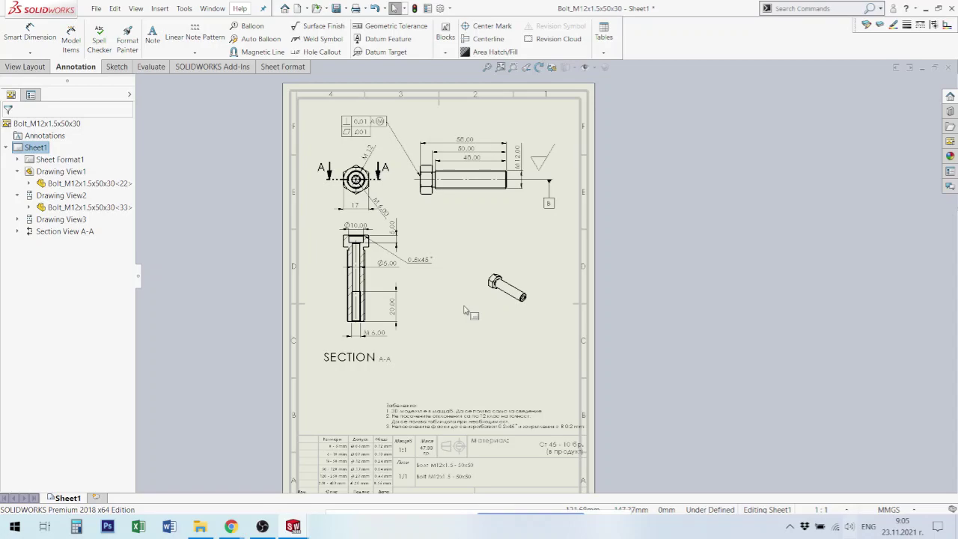
scroll(458, 132, "down", 3)
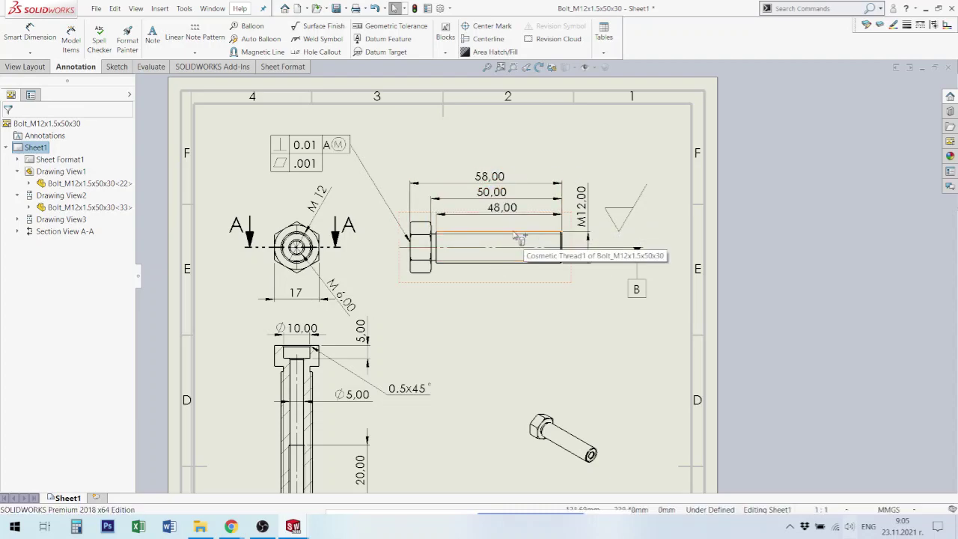
Give the 58,00 overall length dimension a bilateral tolerance type
left_click(492, 182)
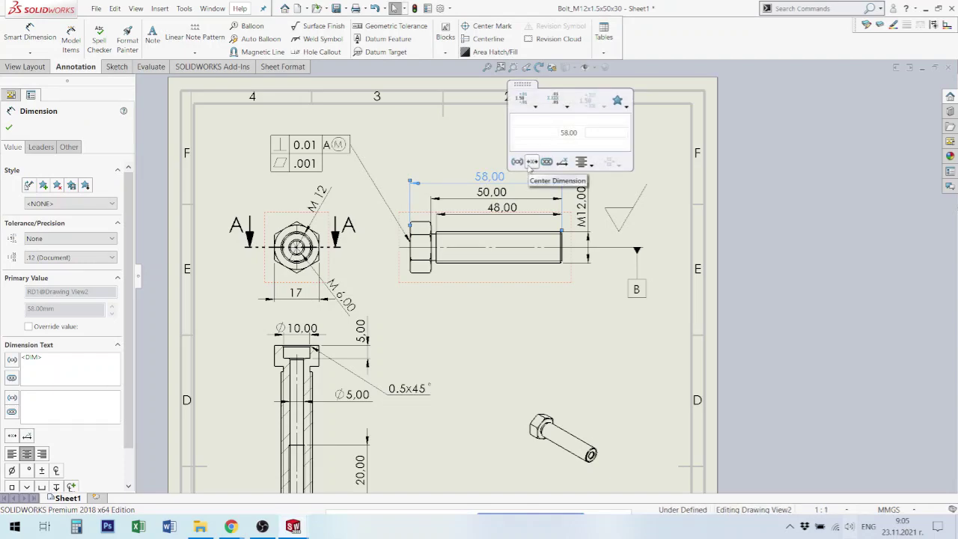
left_click(535, 109)
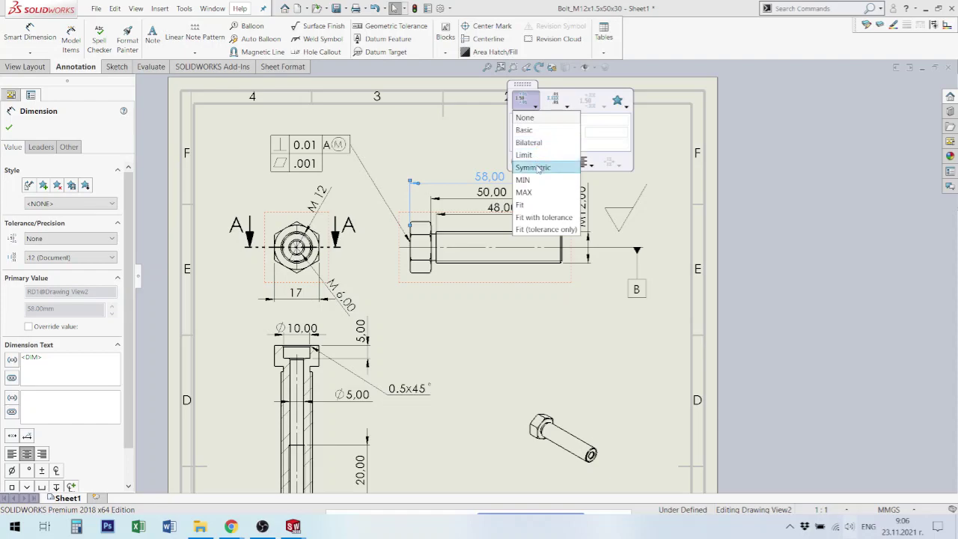
left_click(538, 168)
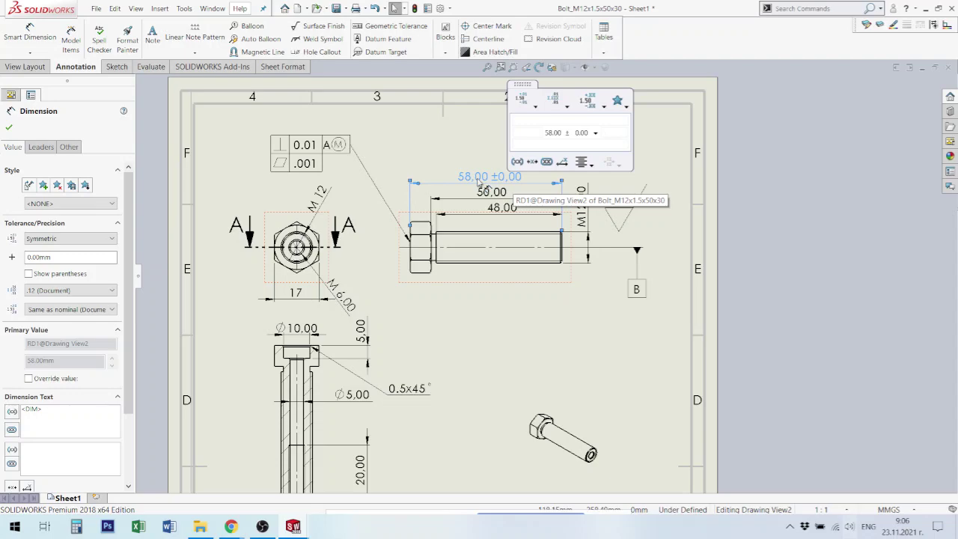
left_click(541, 109)
left_click(530, 145)
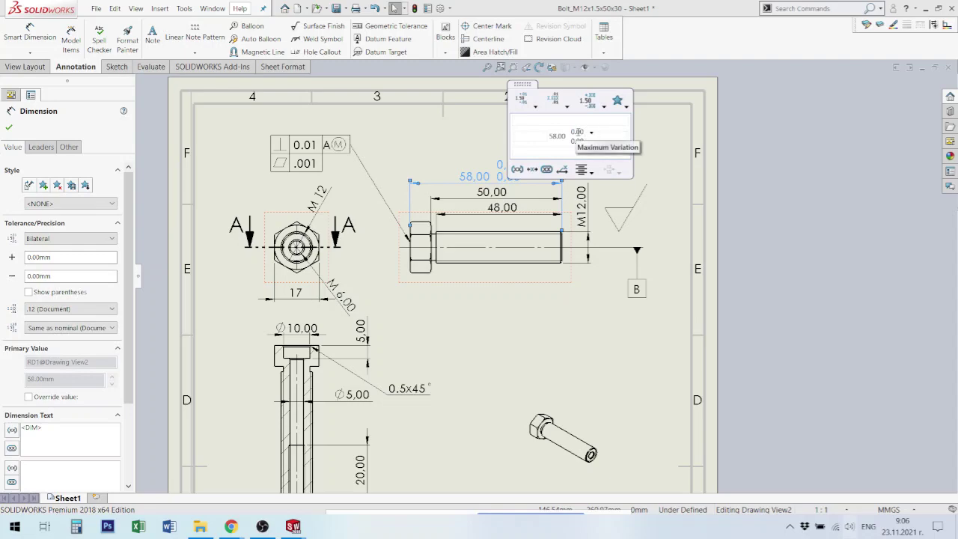
Enter +0,10 upper and +0,05 lower tolerance values and close the dimension properties
left_click(577, 132)
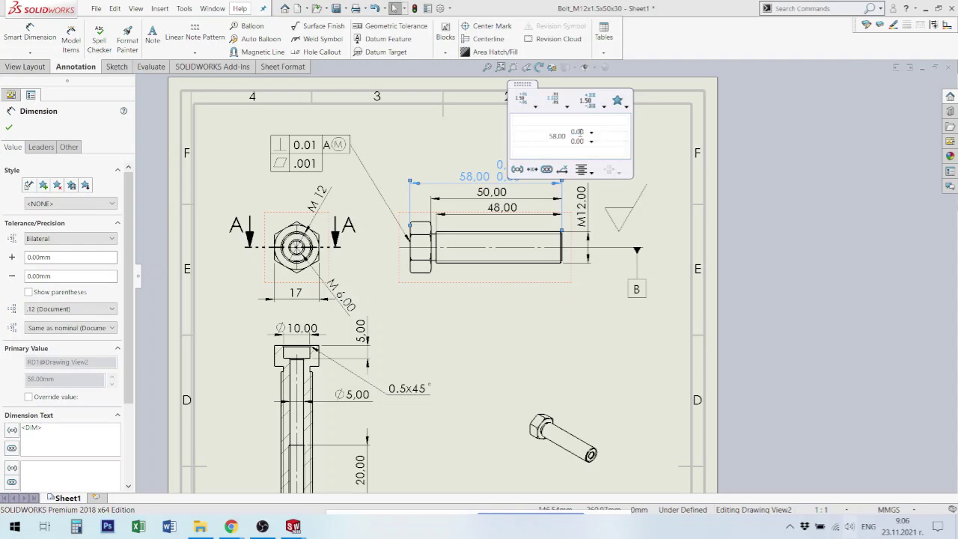
double_click(577, 132)
type("0.1")
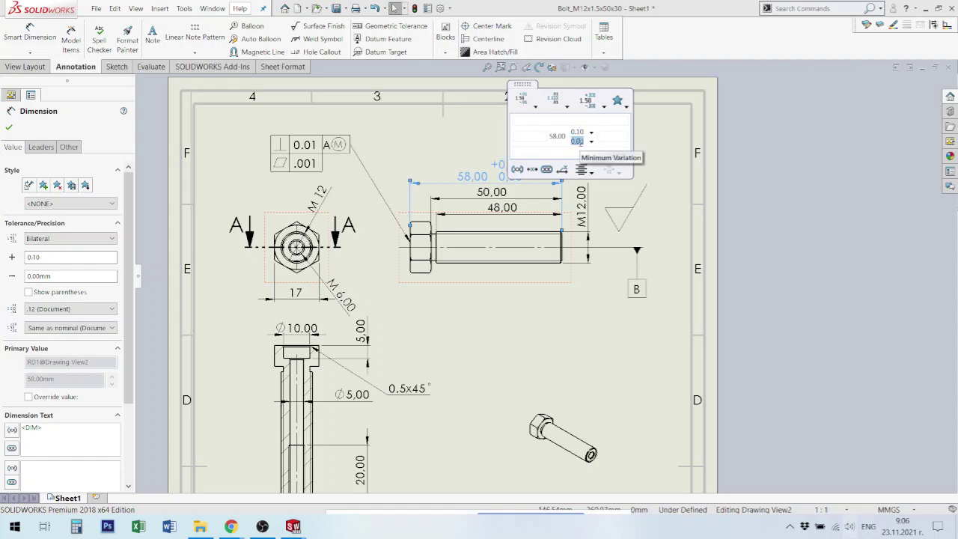
left_click(577, 140)
double_click(577, 140)
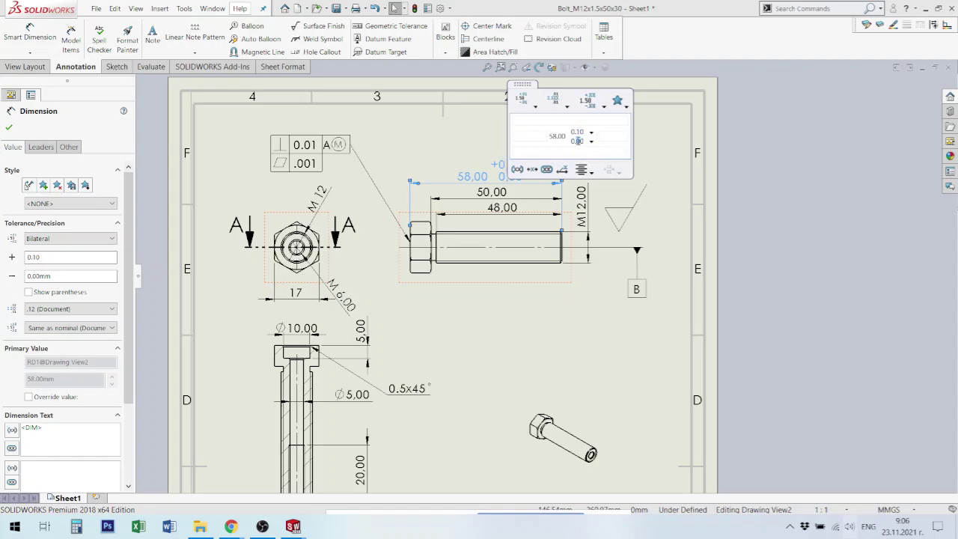
left_click(580, 141)
key("BackSpace")
type("5")
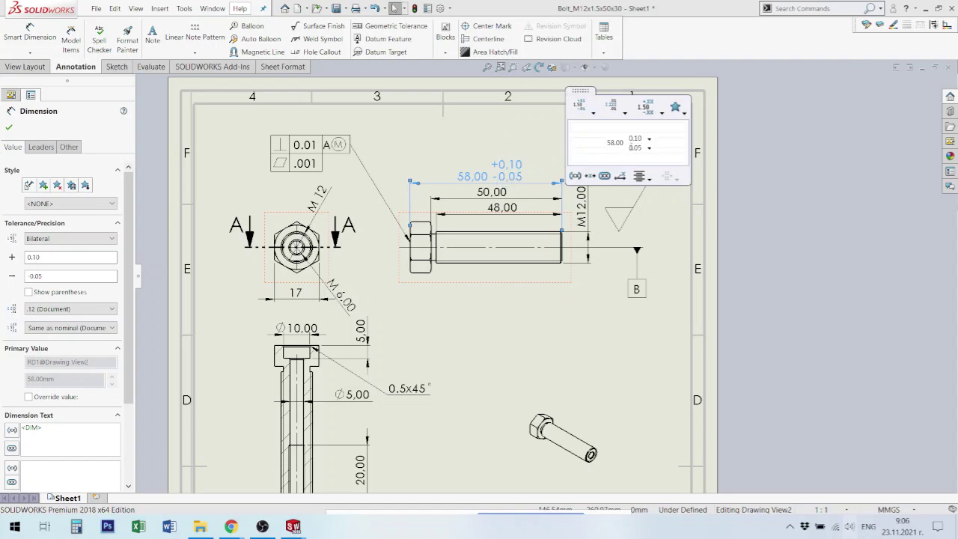
left_click(629, 147)
type("+")
left_click(512, 137)
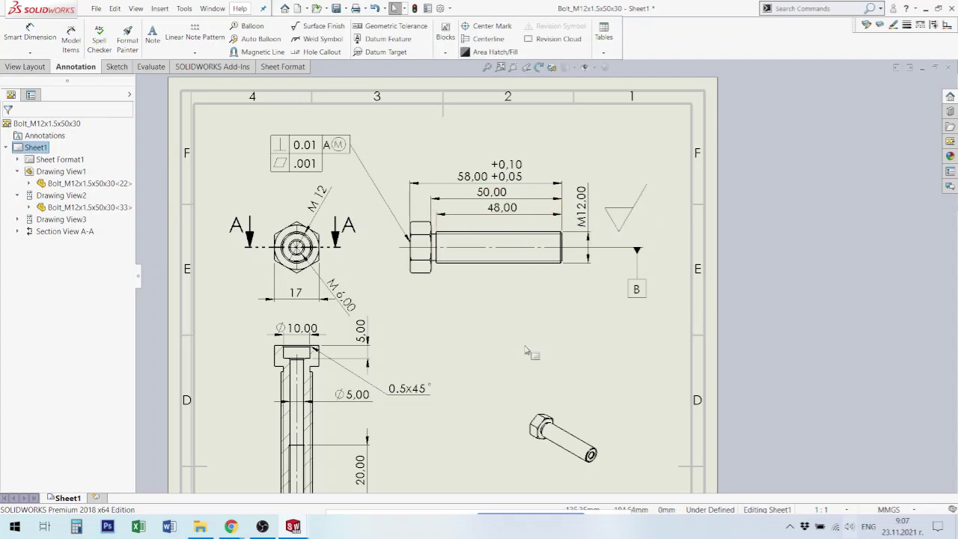
Zoom over the 58,00, 50,00, 48,00 and M12,00 dimensions, then show the View Layout tools
scroll(531, 352, "up", 2)
scroll(505, 404, "up", 3)
scroll(500, 445, "down", 2)
scroll(500, 445, "down", 1)
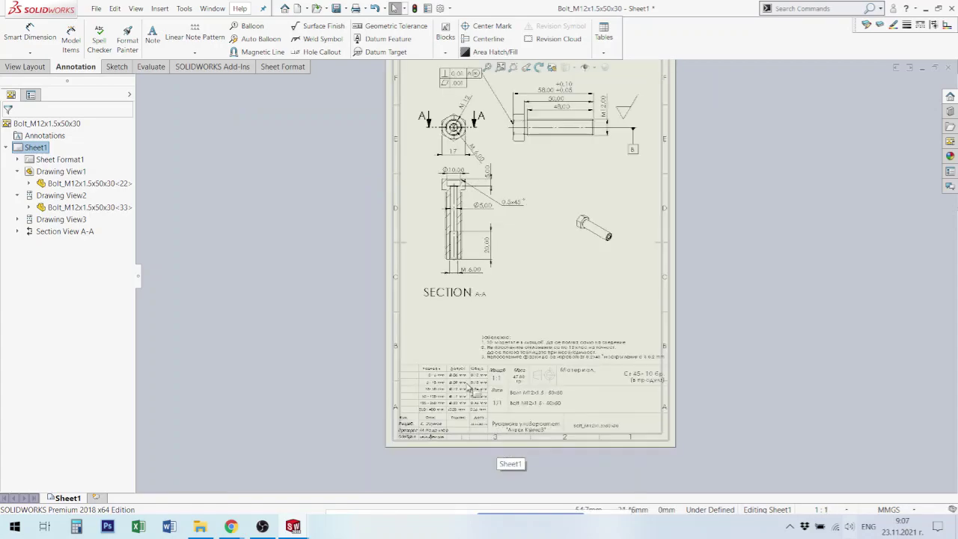
scroll(500, 445, "down", 3)
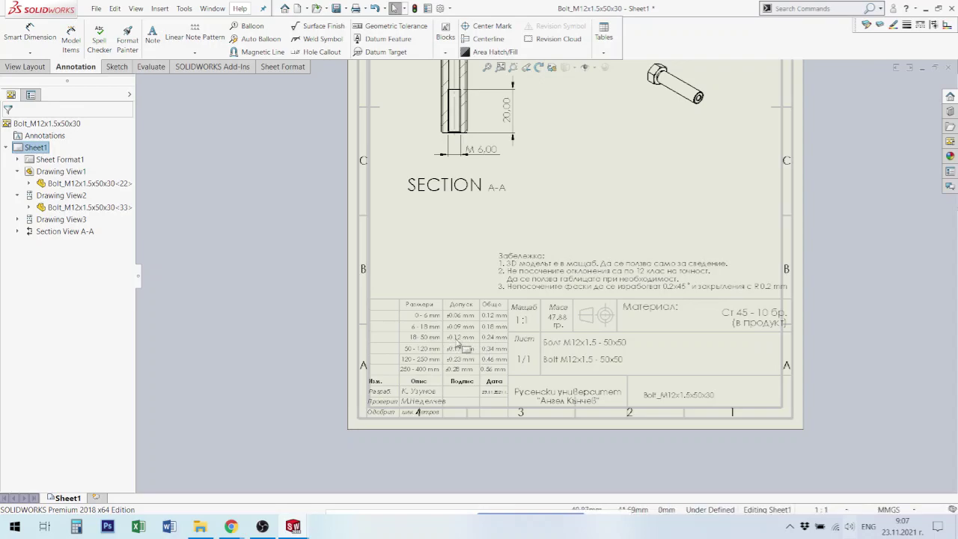
scroll(719, 258, "up", 2)
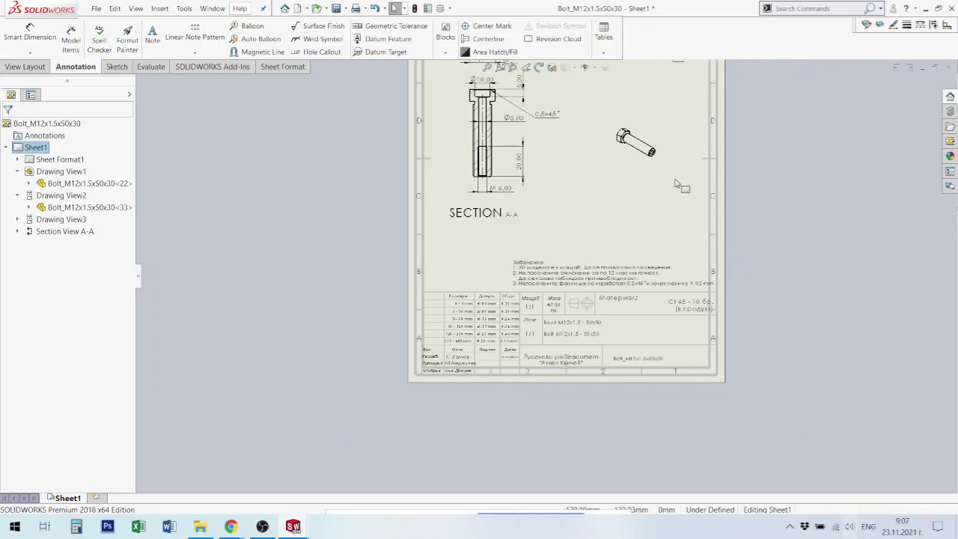
scroll(651, 163, "up", 2)
scroll(615, 114, "down", 1)
scroll(566, 120, "down", 1)
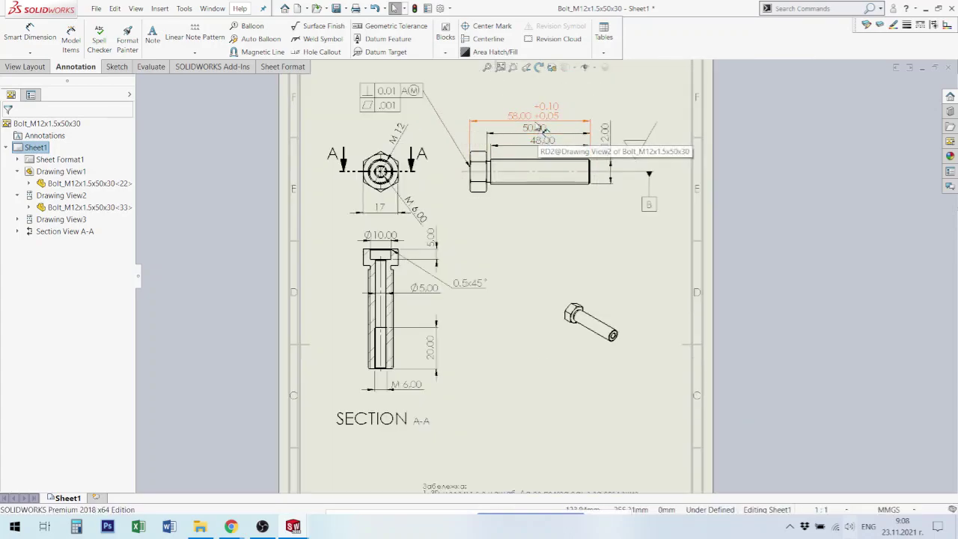
left_click(541, 133)
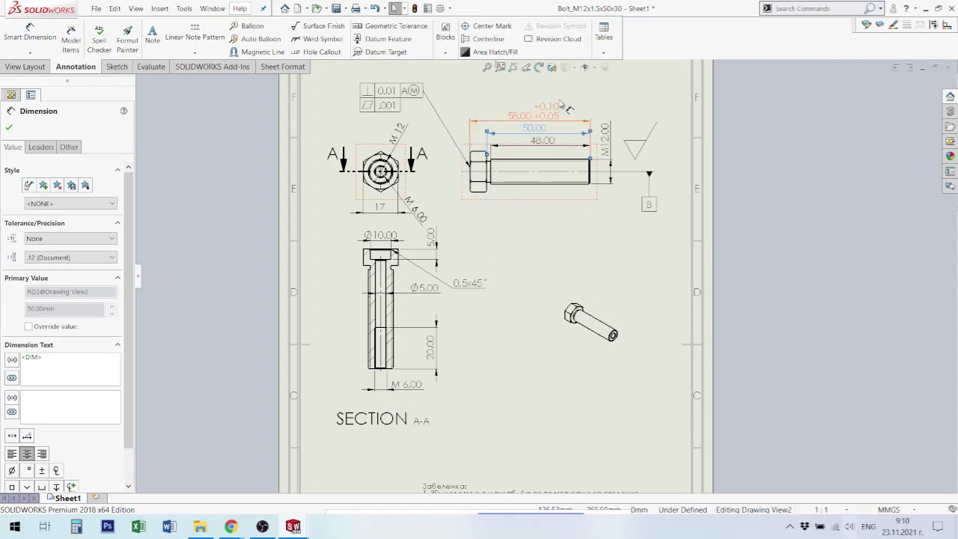
left_click(24, 69)
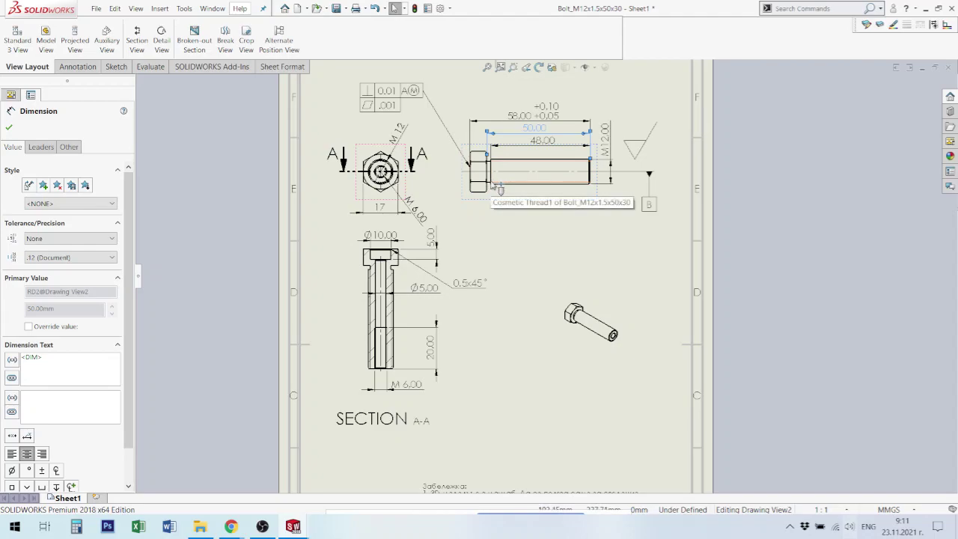
Start a detail view and circle the corner where the bolt head meets the shank
left_click(161, 35)
scroll(542, 206, "down", 2)
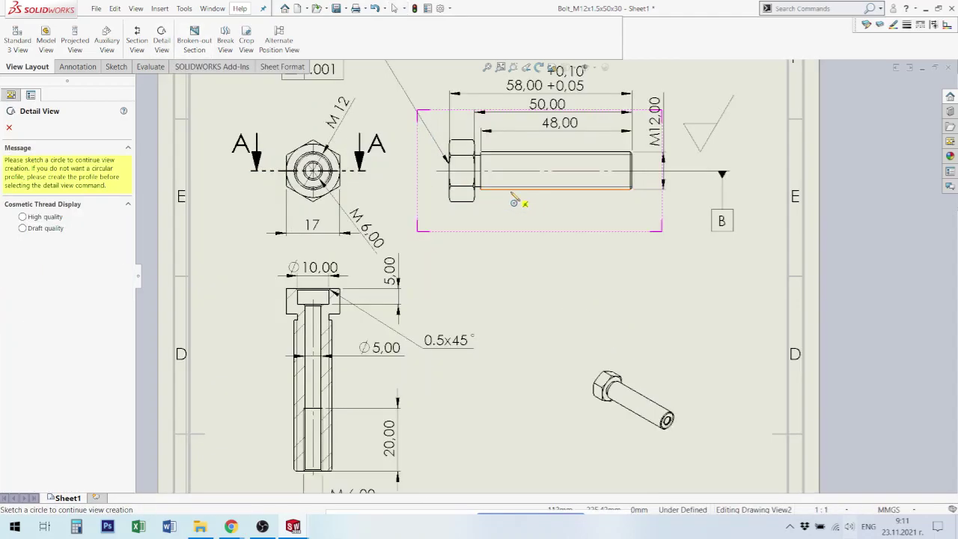
scroll(513, 203, "down", 3)
scroll(488, 214, "down", 3)
scroll(487, 235, "down", 2)
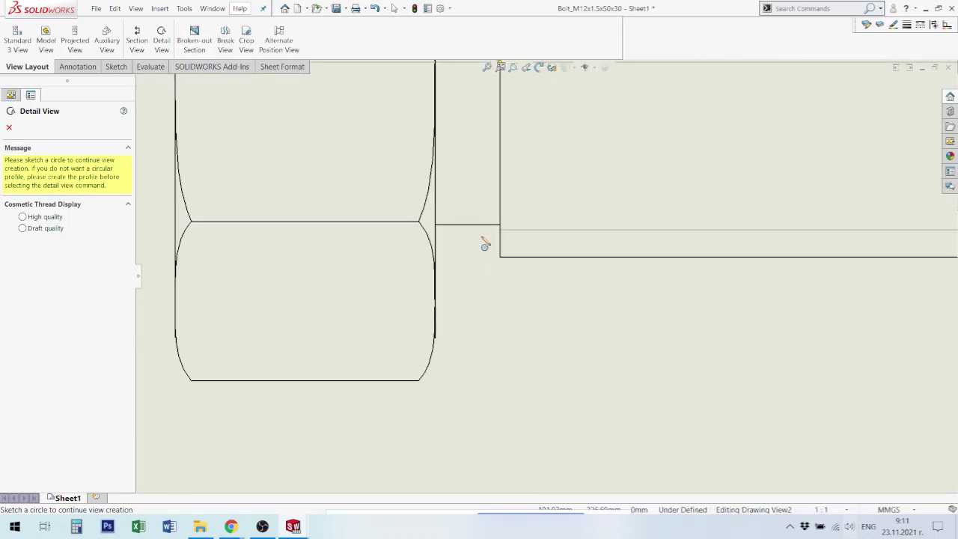
scroll(491, 249, "down", 1)
left_click(467, 224)
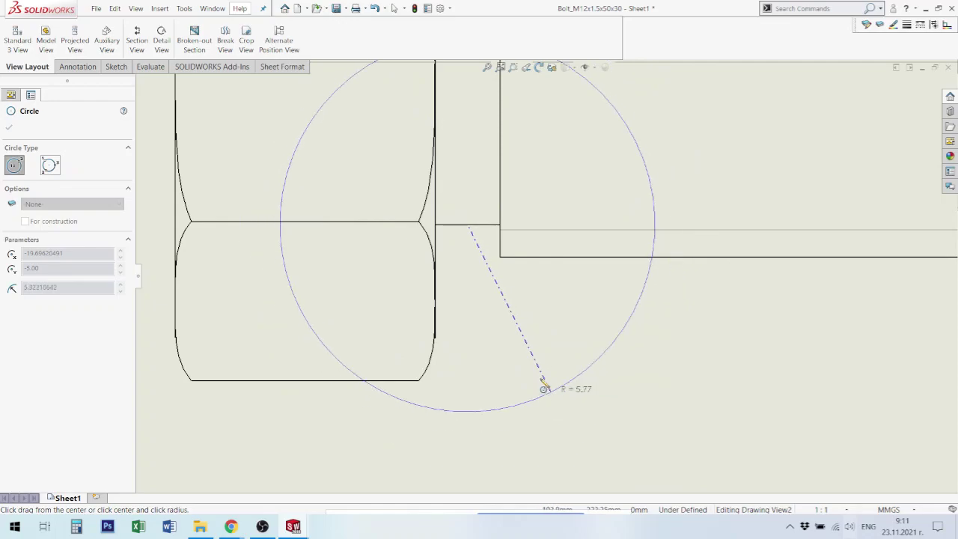
key("Escape")
left_click(554, 402)
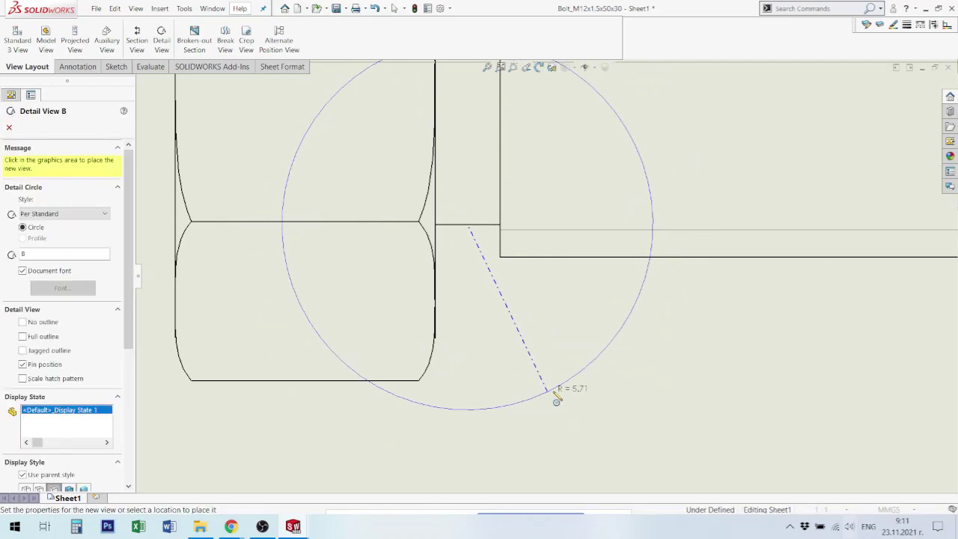
Place the 2:1 detail view beside the section view and rename its label from B to C
scroll(706, 265, "up", 2)
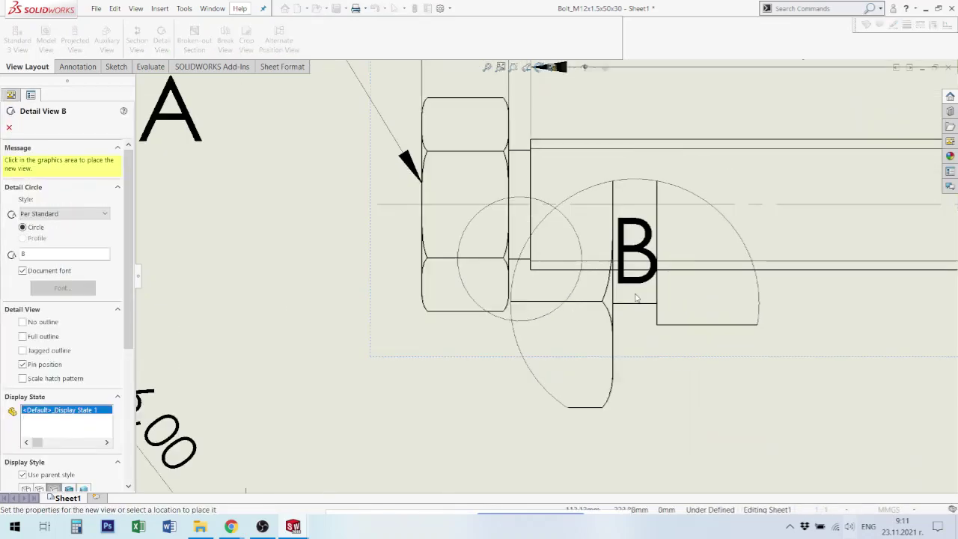
scroll(658, 262, "up", 2)
scroll(584, 314, "up", 3)
scroll(561, 388, "up", 2)
scroll(561, 388, "up", 3)
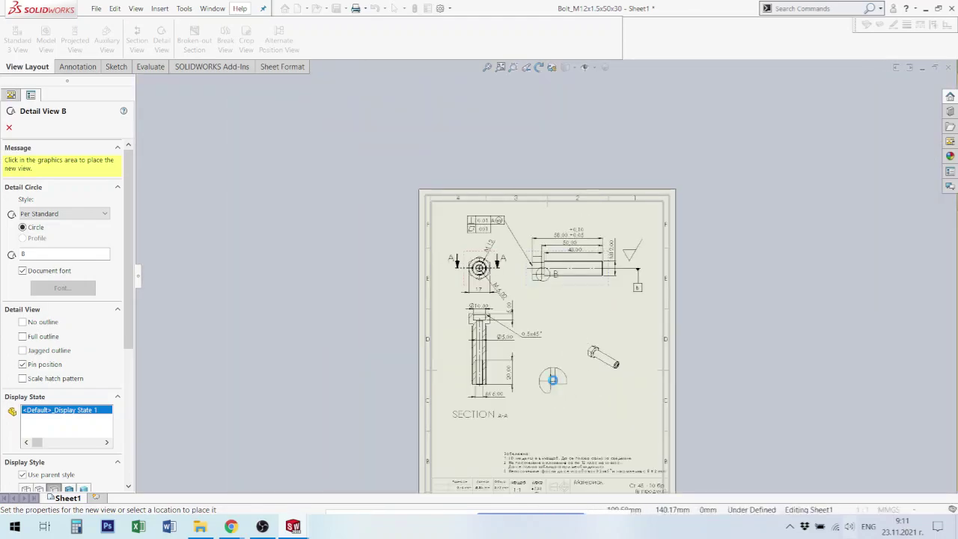
left_click(553, 380)
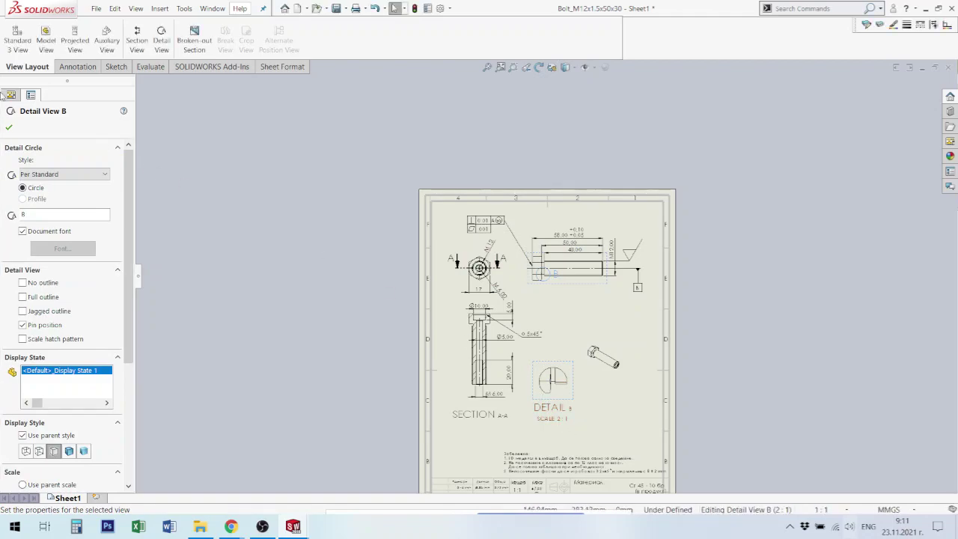
left_click_drag(45, 215, 2, 210)
type("C")
scroll(571, 430, "down", 2)
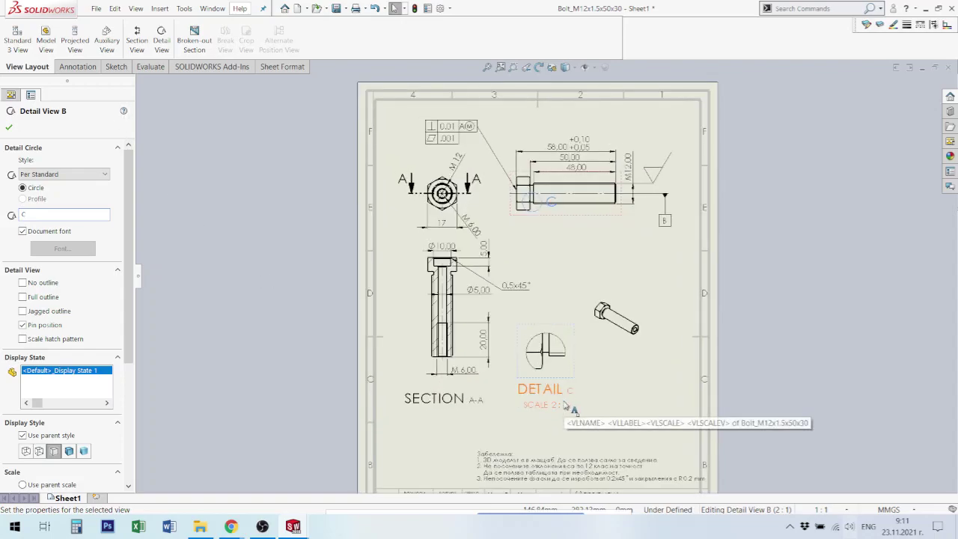
scroll(571, 408, "down", 3)
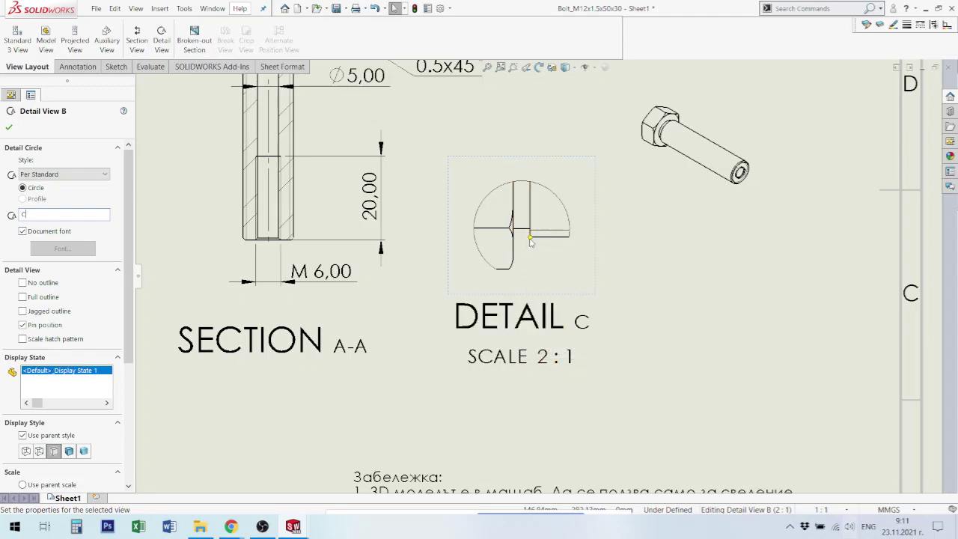
Dimension Detail C's short horizontal edge at 2,00, placed below the detail geometry
left_click(81, 71)
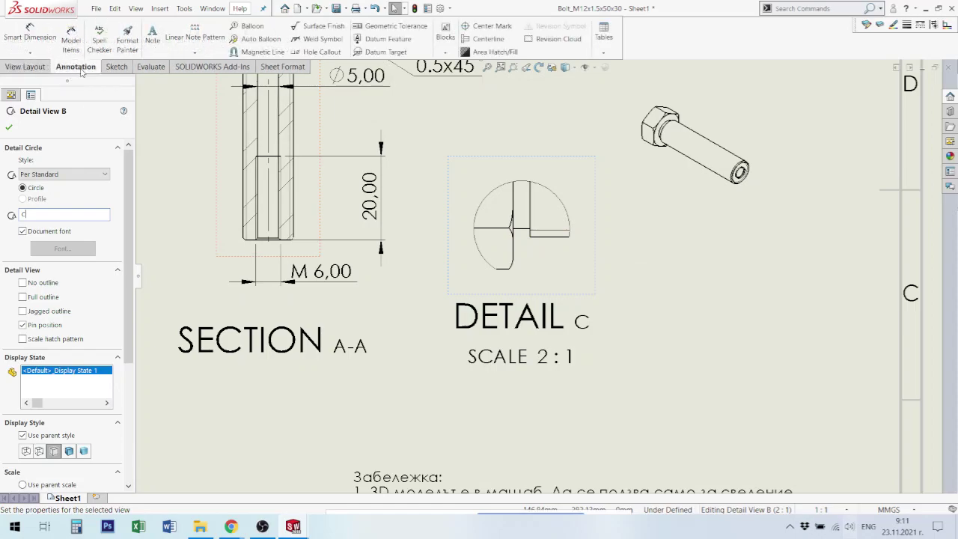
left_click(30, 36)
scroll(550, 247, "down", 4)
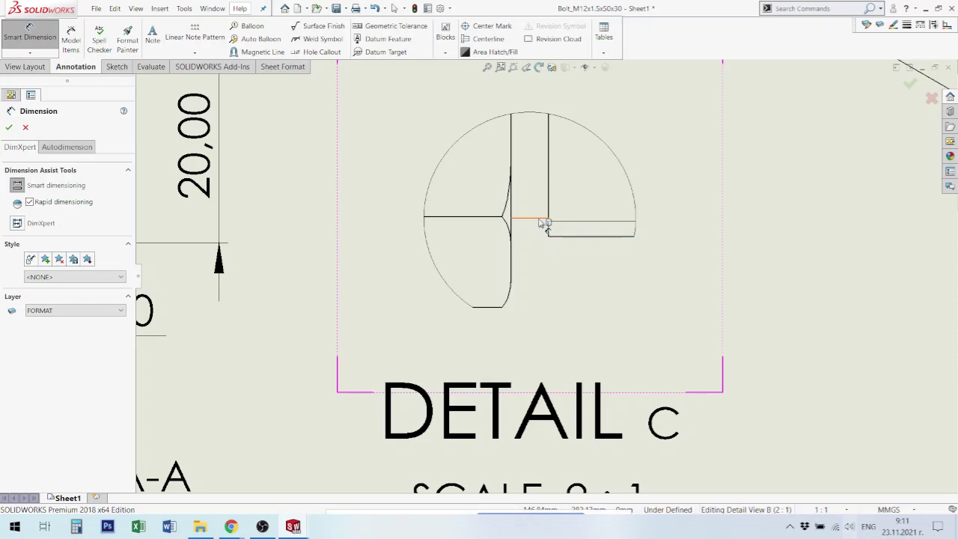
left_click(543, 225)
left_click(589, 241)
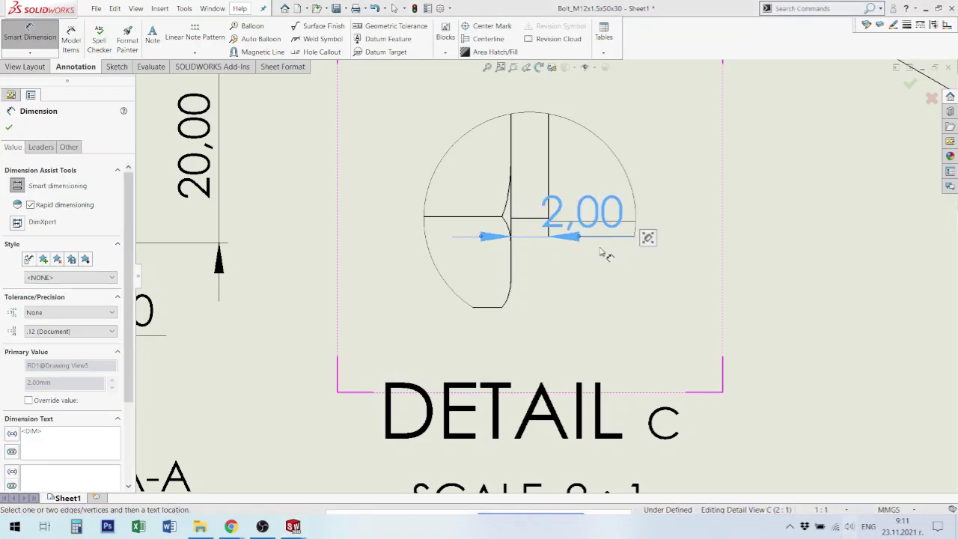
mouse_move(598, 221)
left_mouse_down()
mouse_move(588, 299)
mouse_move(628, 342)
left_mouse_up()
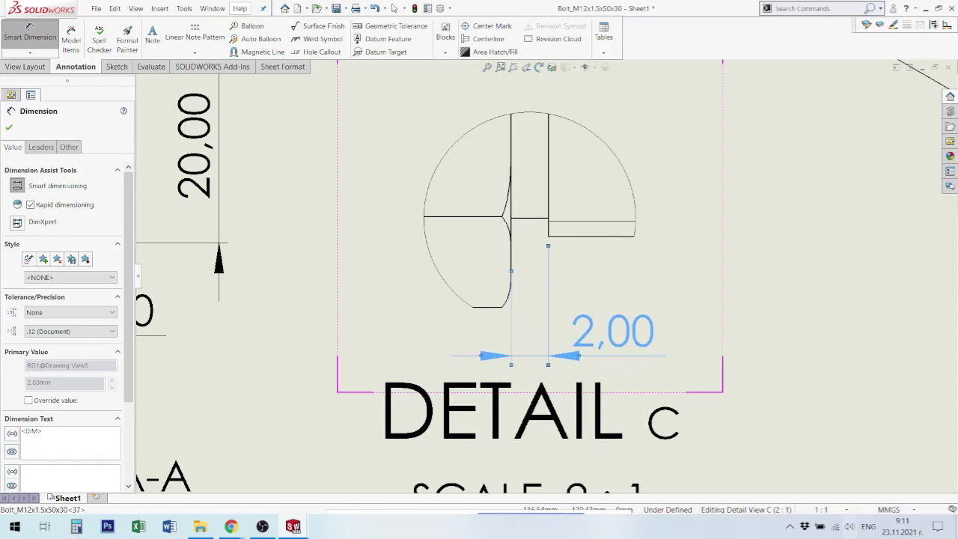
Add the 1,00 vertical dimension right of Detail C and move the DETAIL C label lower
left_click(539, 219)
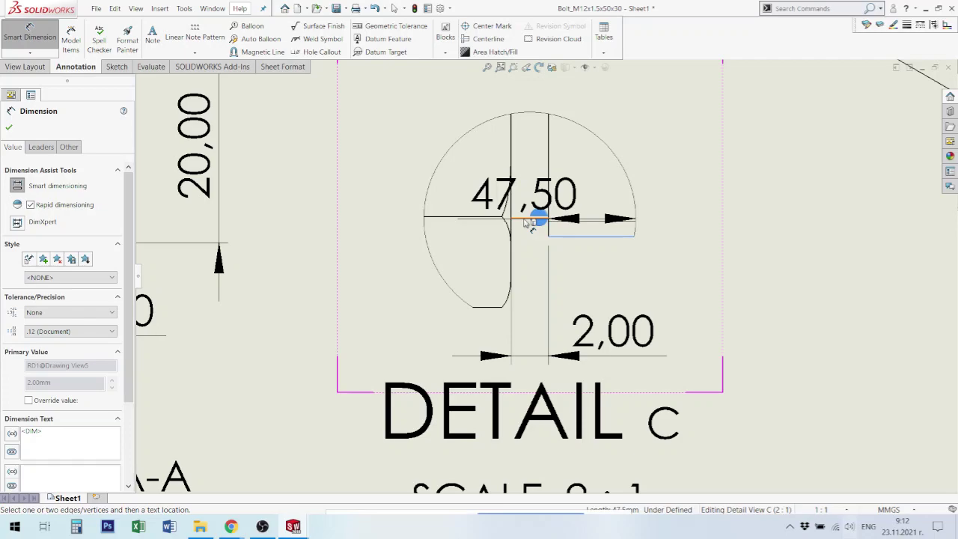
left_click(533, 218)
left_click(783, 174)
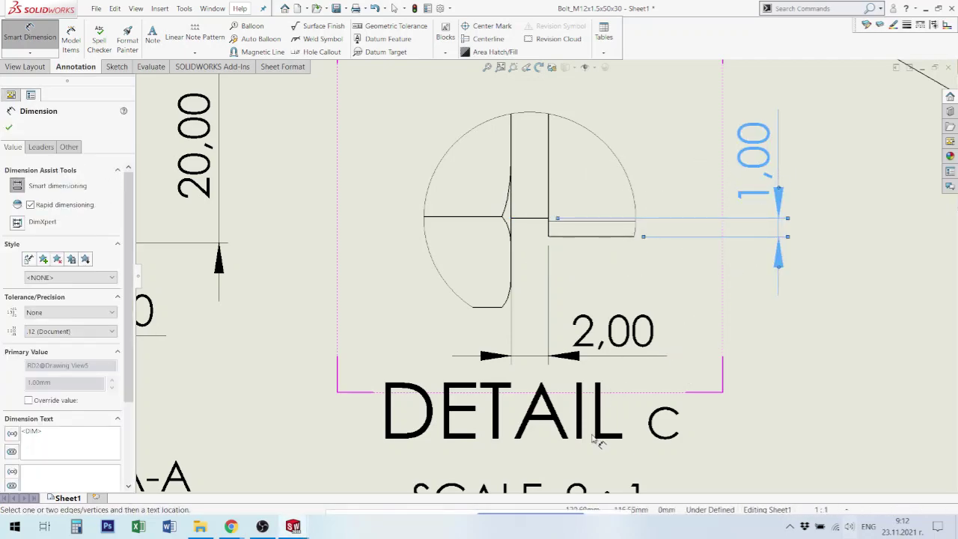
scroll(596, 441, "down", 1)
key("Escape")
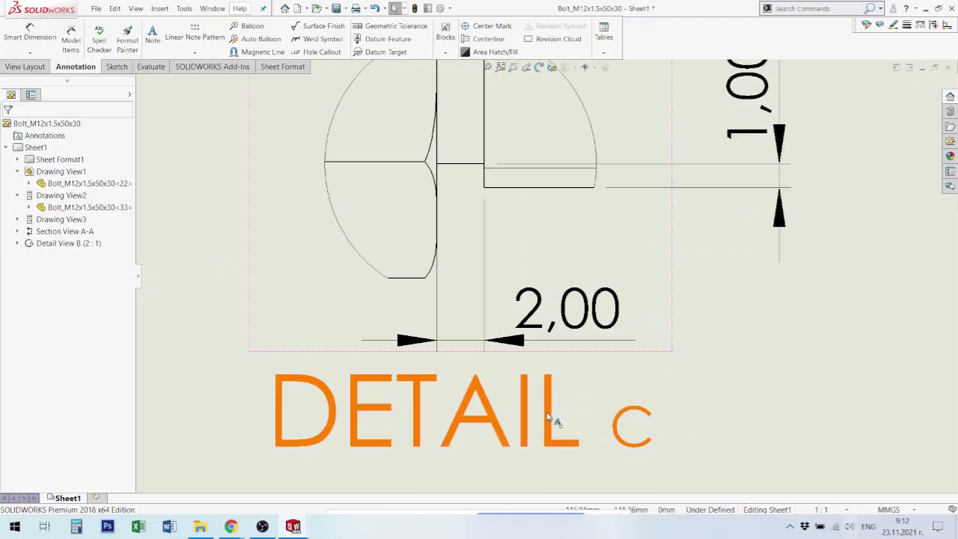
left_click_drag(549, 418, 542, 453)
scroll(586, 246, "up", 1)
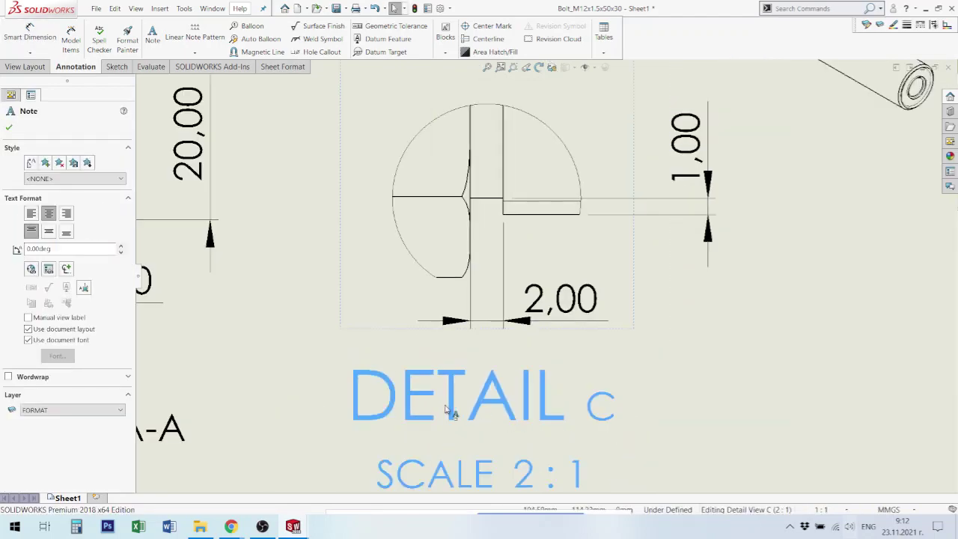
scroll(575, 217, "up", 1)
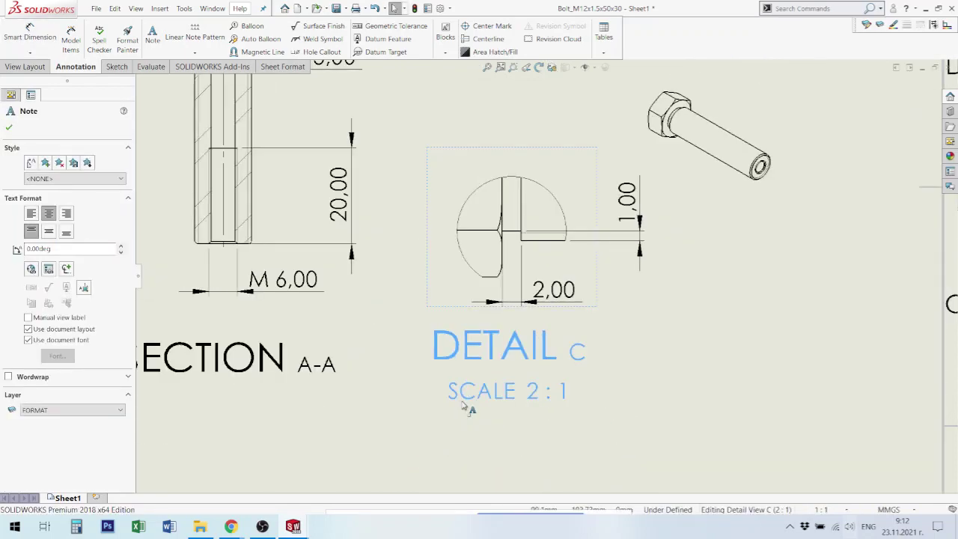
Set Detail View C's scale to 5:1
left_click(602, 189)
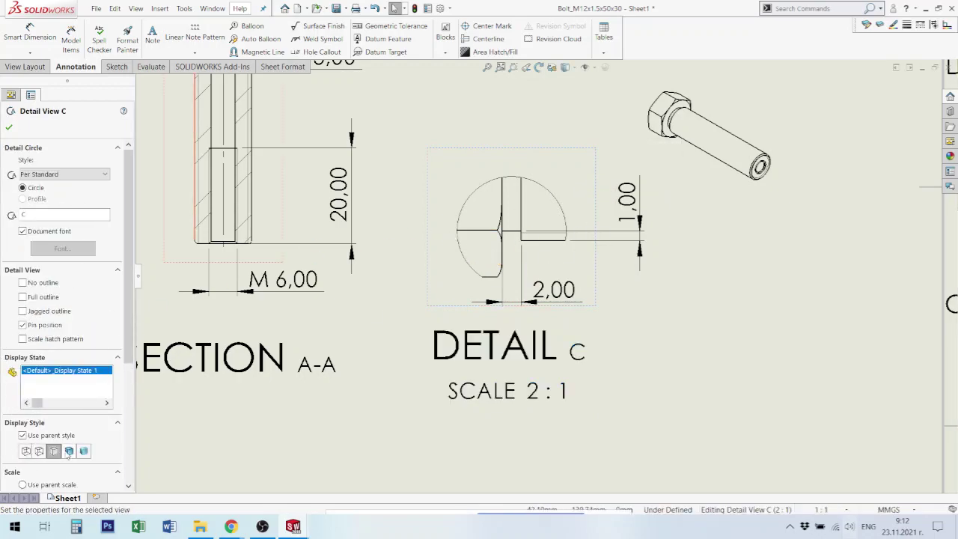
scroll(125, 386, "down", 3)
scroll(112, 382, "down", 2)
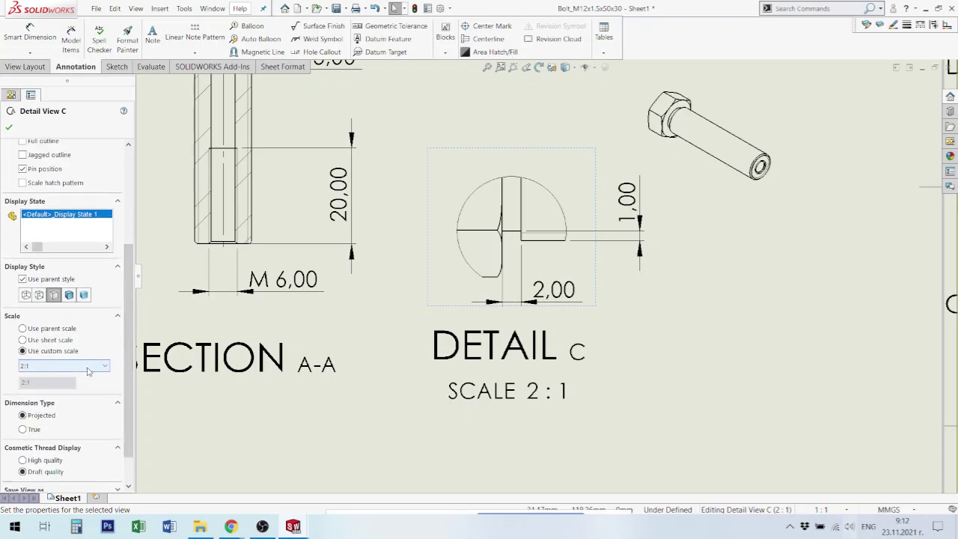
left_click(107, 365)
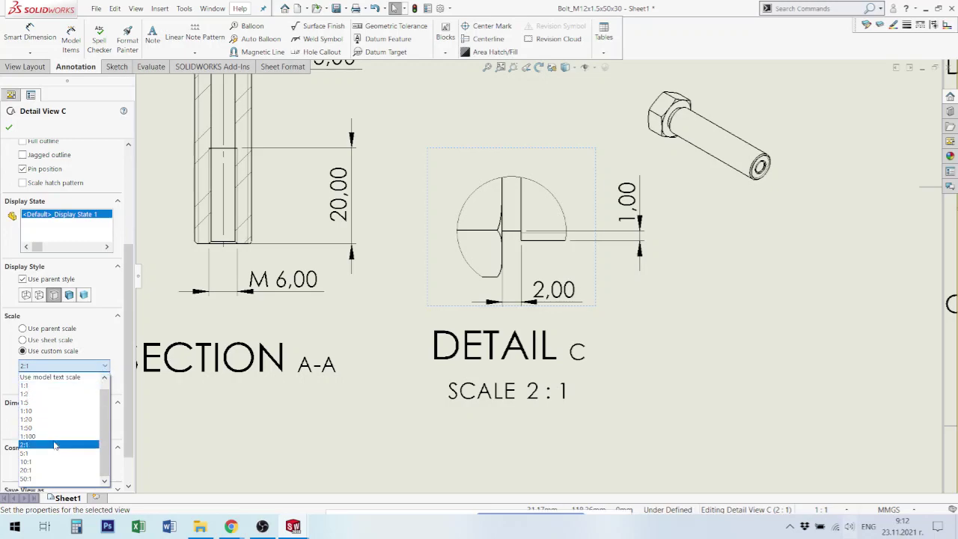
left_click(49, 454)
scroll(659, 351, "up", 2)
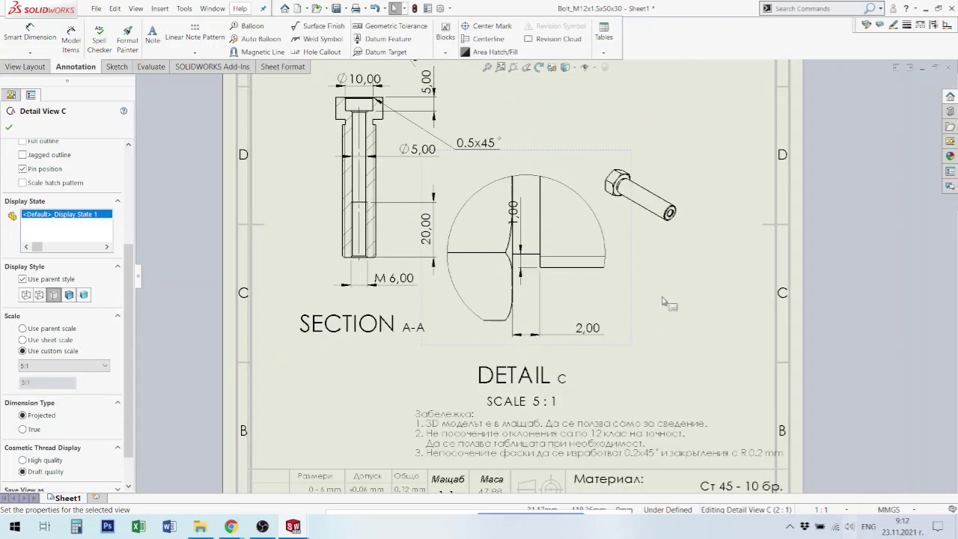
Move the isometric bolt view down-right and reposition the 1,00 dimension in Detail C
left_click_drag(695, 221, 757, 262)
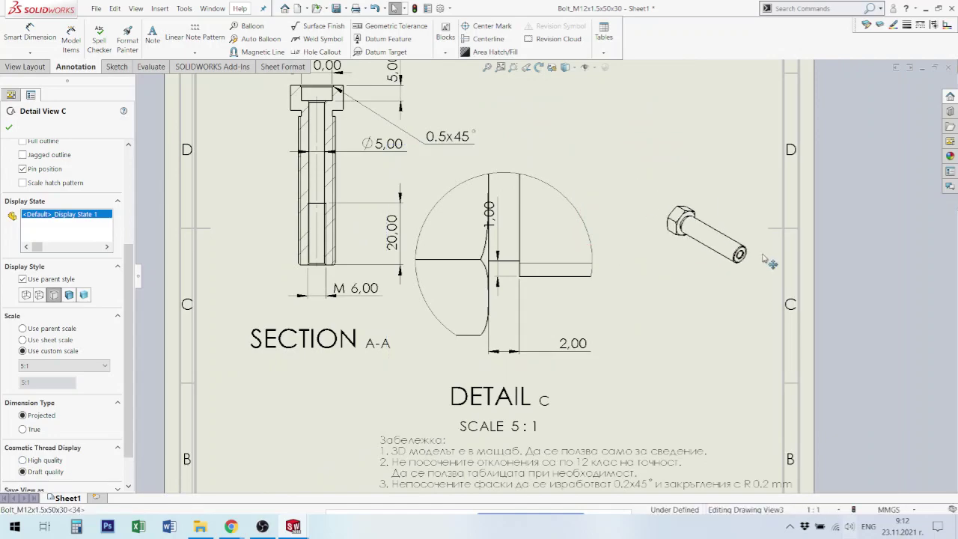
left_click_drag(554, 215, 612, 217)
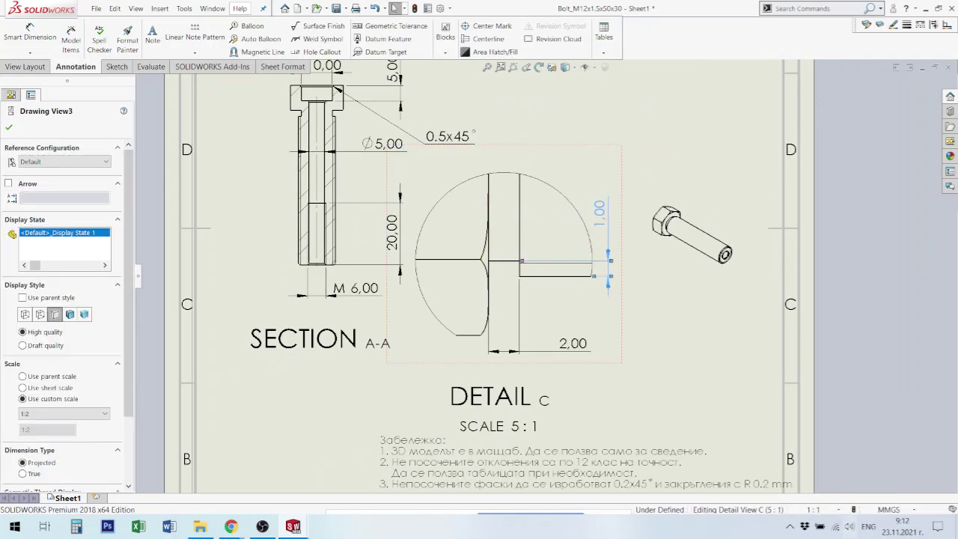
scroll(584, 322, "up", 1)
scroll(584, 322, "up", 1)
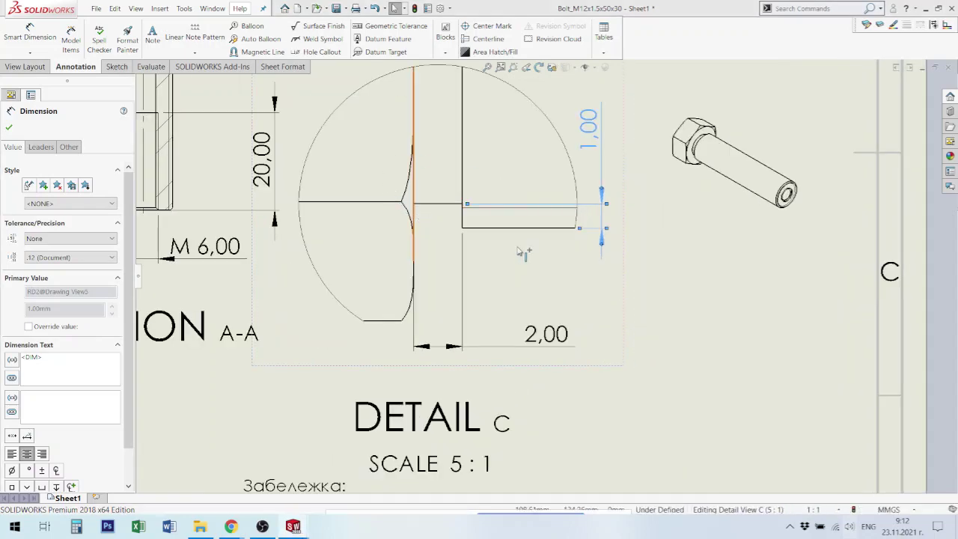
scroll(533, 259, "down", 3)
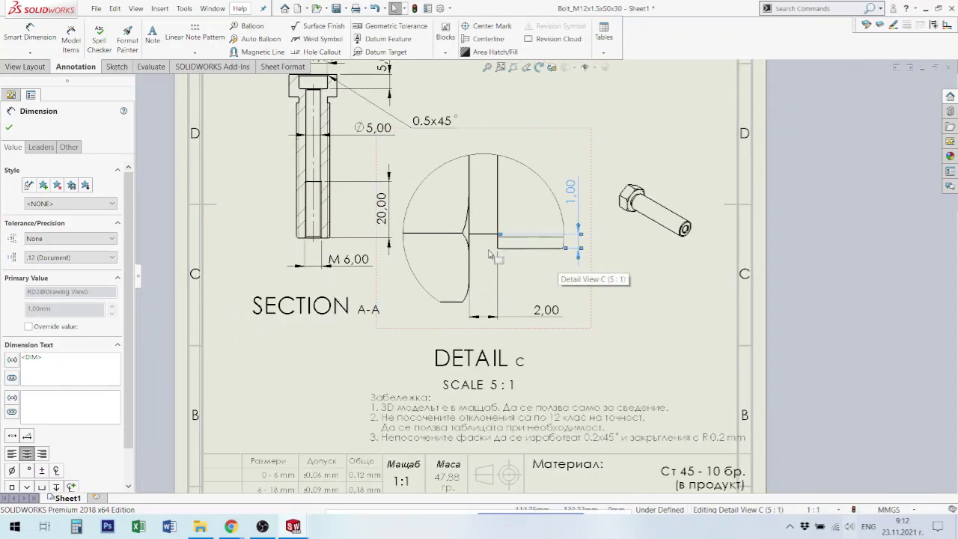
scroll(552, 187, "down", 1)
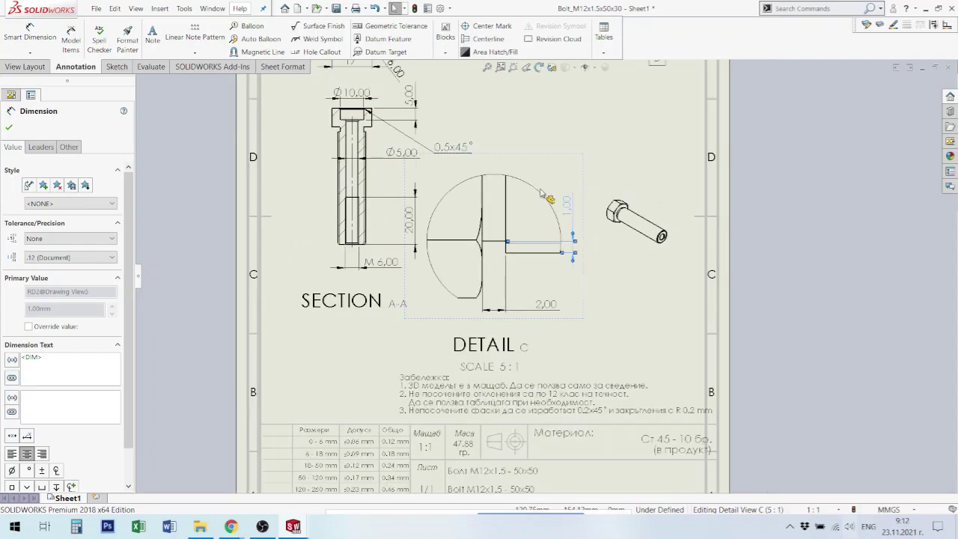
scroll(569, 154, "down", 1)
scroll(573, 149, "down", 2)
scroll(574, 148, "up", 2)
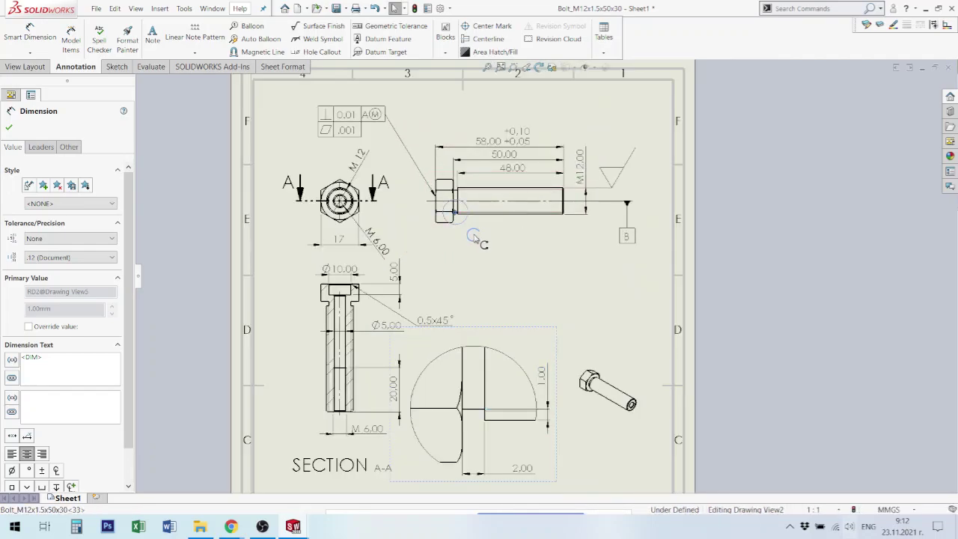
Resize detail circle C around the bolt head and nudge its C label slightly left
left_click(473, 234)
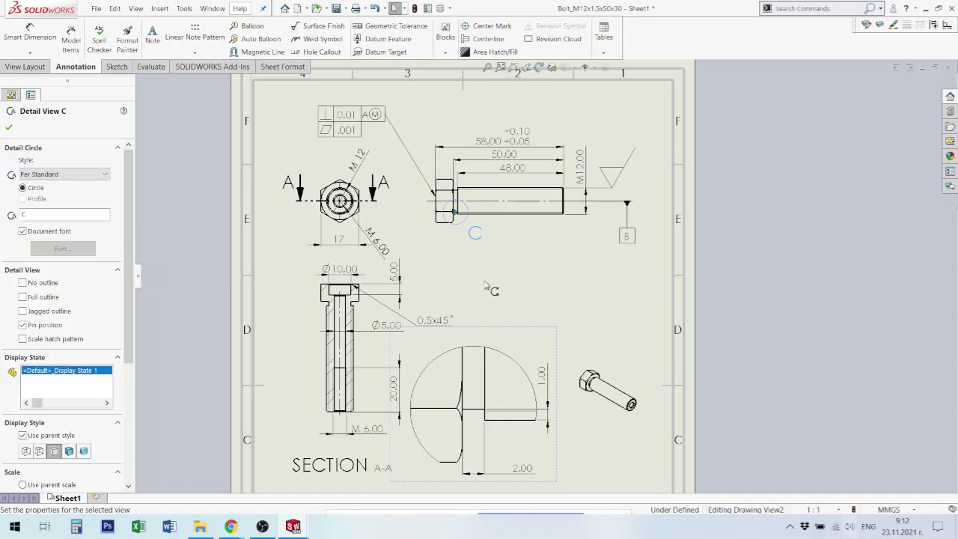
left_click(462, 234)
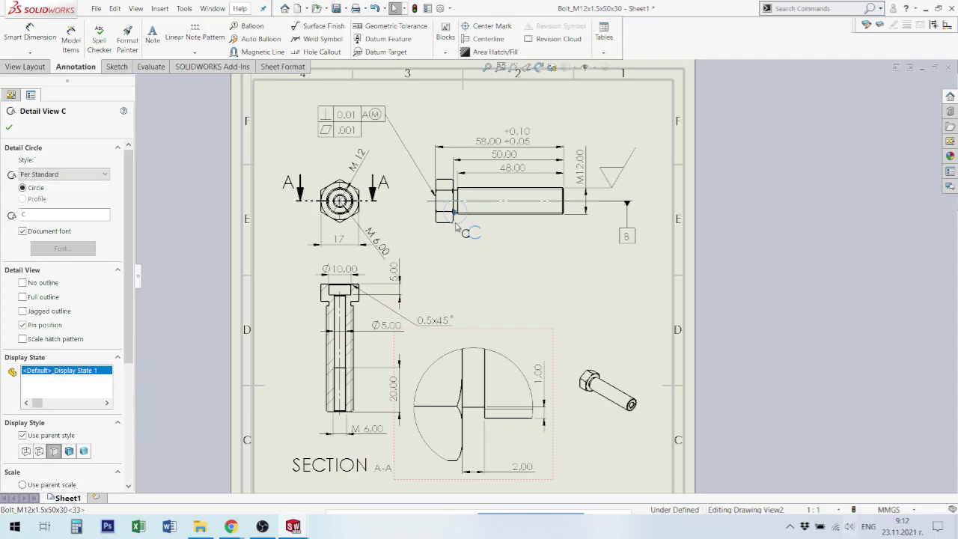
left_click(456, 228)
left_click_drag(476, 240, 469, 242)
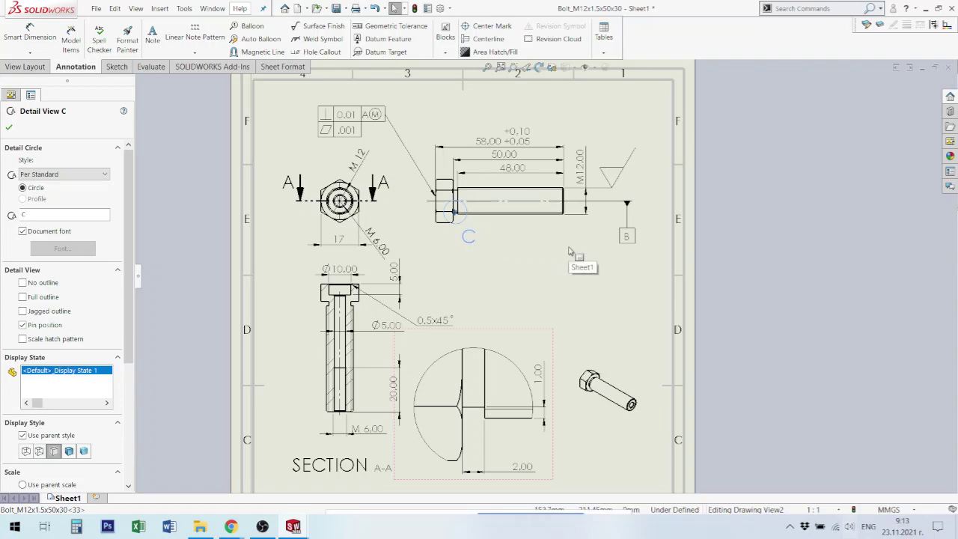
left_click(30, 68)
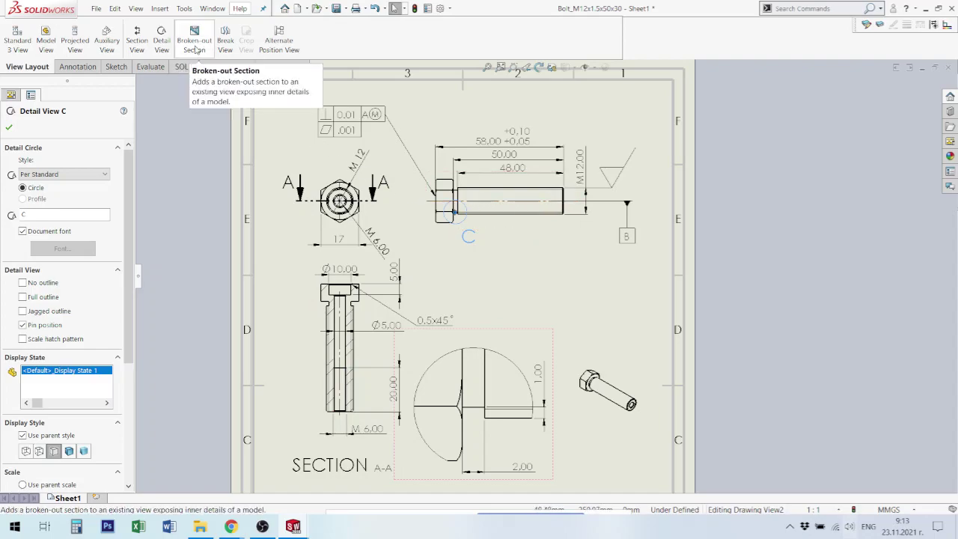
Sketch a closed spline outline around the bolt's threaded end for a broken-out section
left_click(199, 40)
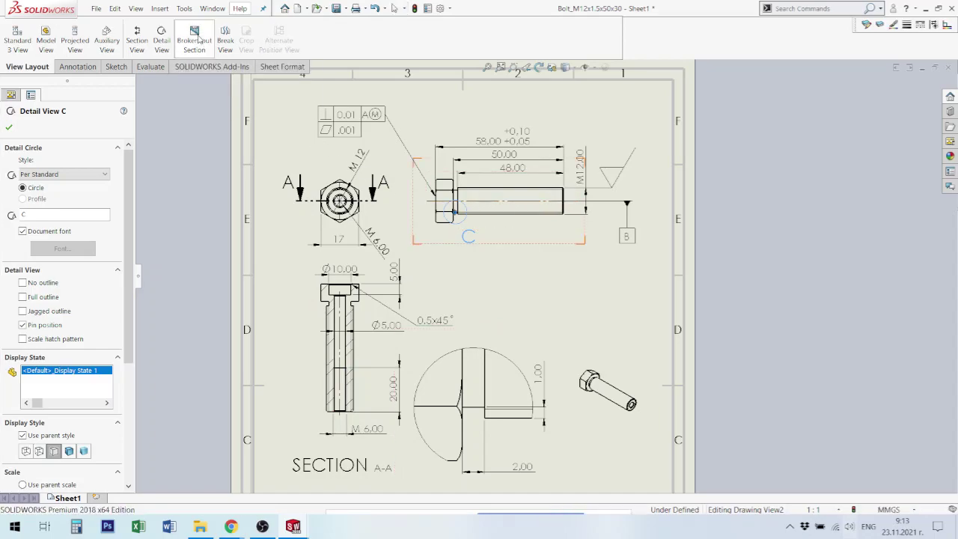
scroll(528, 239, "down", 1)
scroll(533, 240, "down", 4)
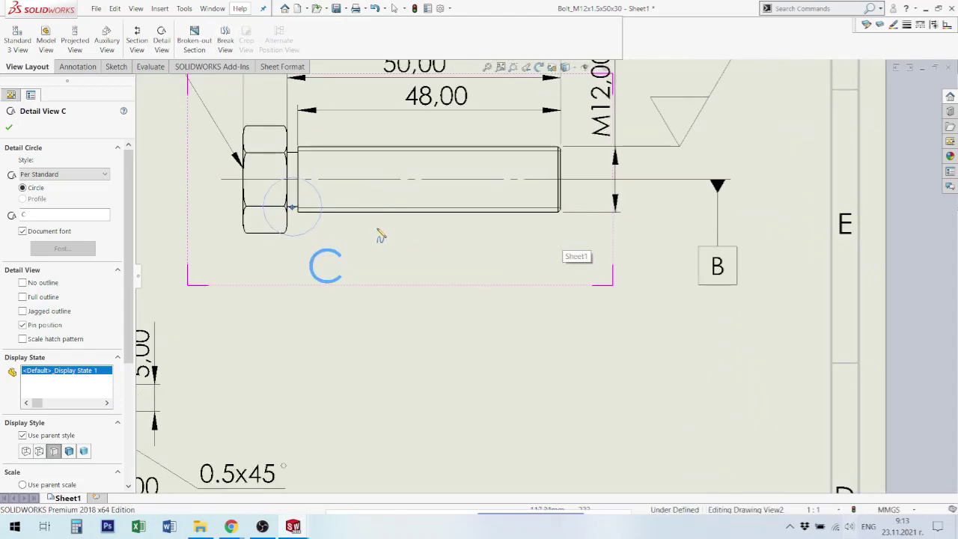
left_click(388, 174)
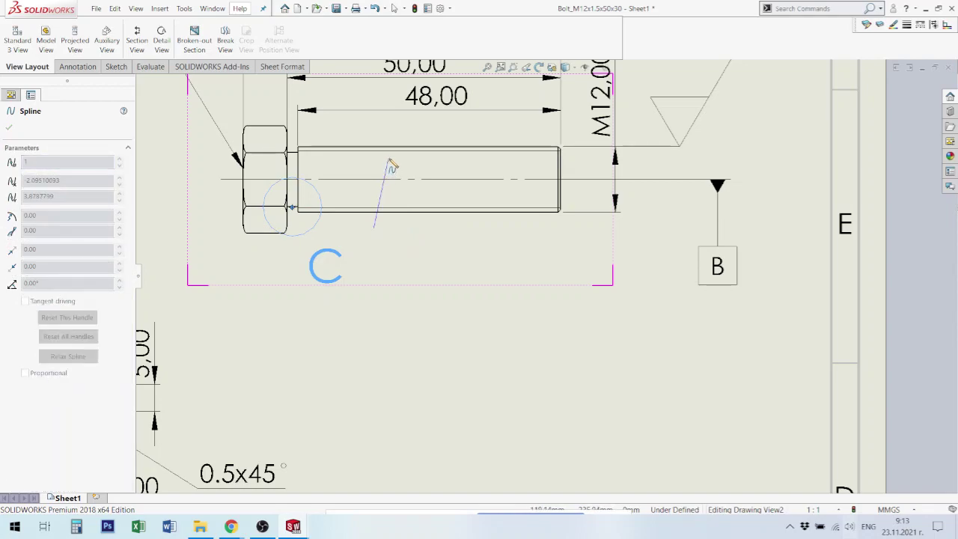
left_click(385, 173)
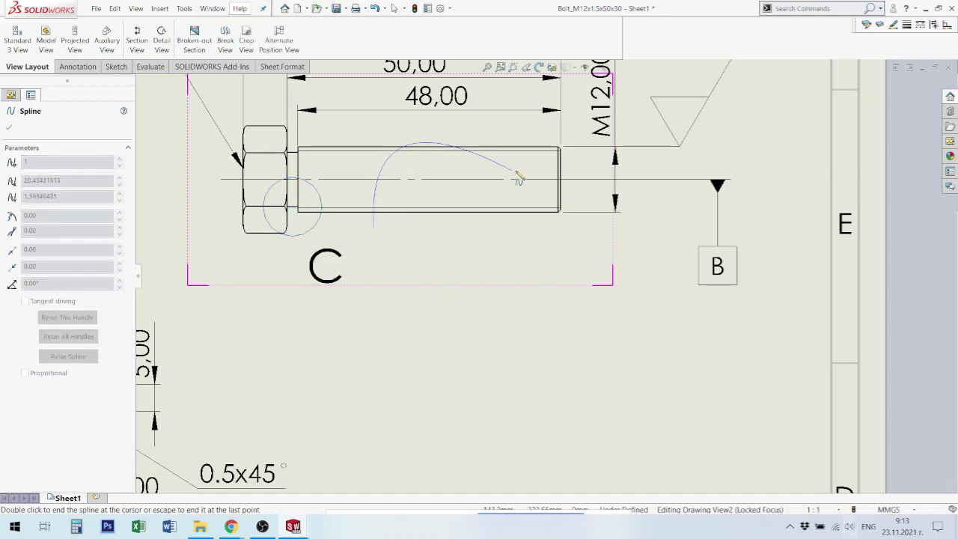
left_click(590, 177)
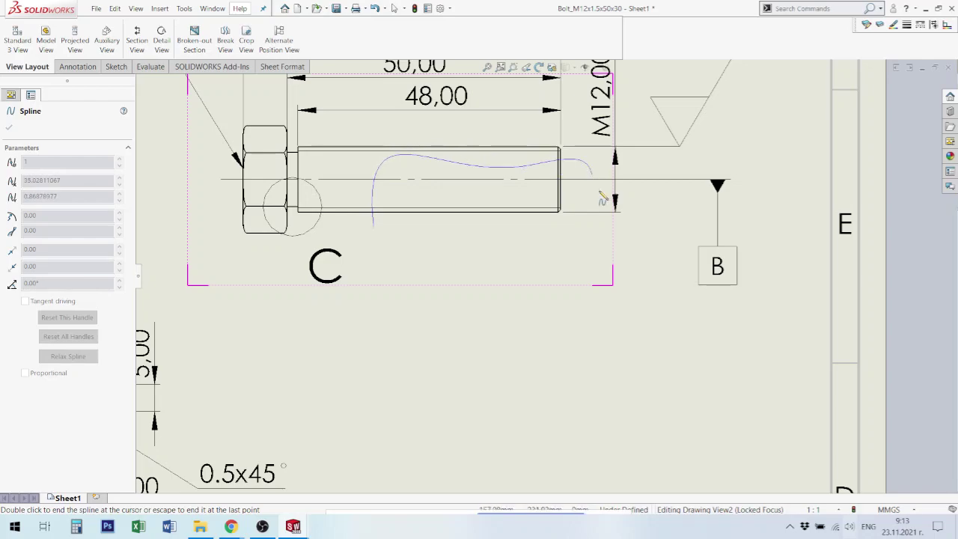
left_click(590, 255)
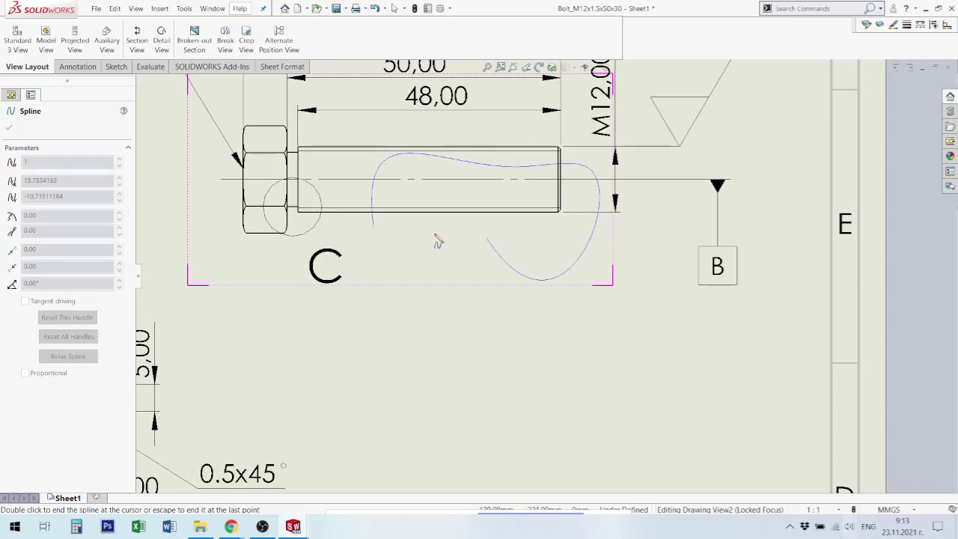
left_click(374, 228)
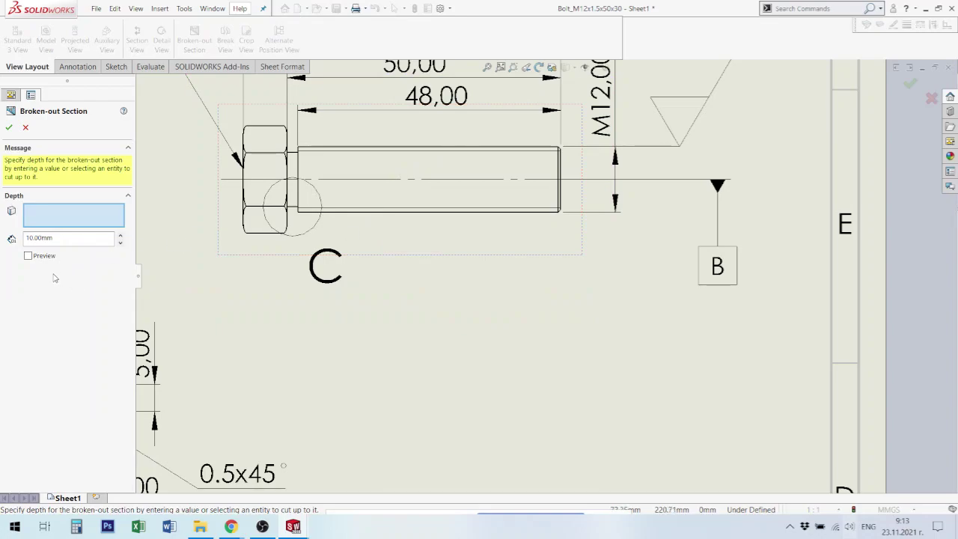
Preview the broken-out section and set its cut depth to 8.50mm (17/2)
left_click(28, 256)
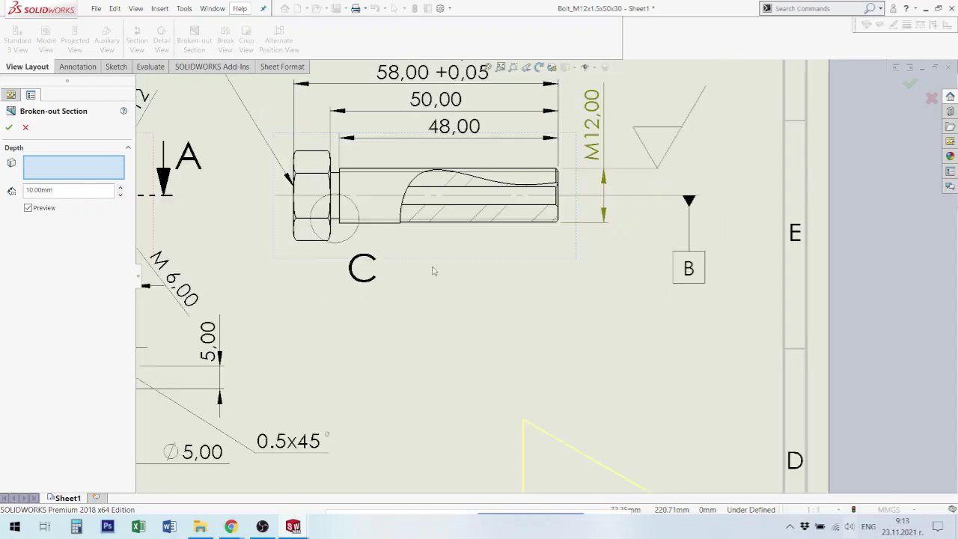
scroll(432, 270, "up", 2)
scroll(235, 187, "up", 2)
scroll(195, 193, "down", 1)
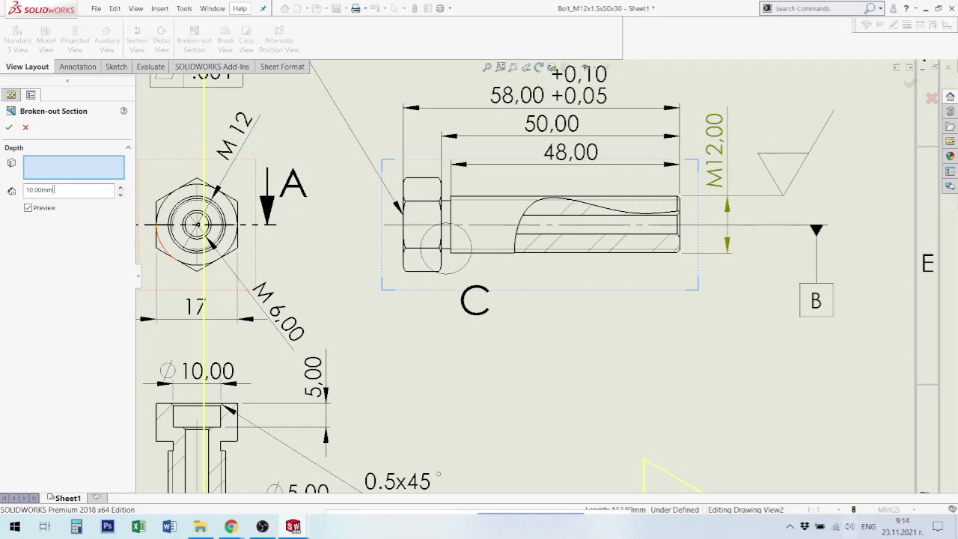
left_click_drag(55, 189, 2, 183)
type("17/2")
key("Return")
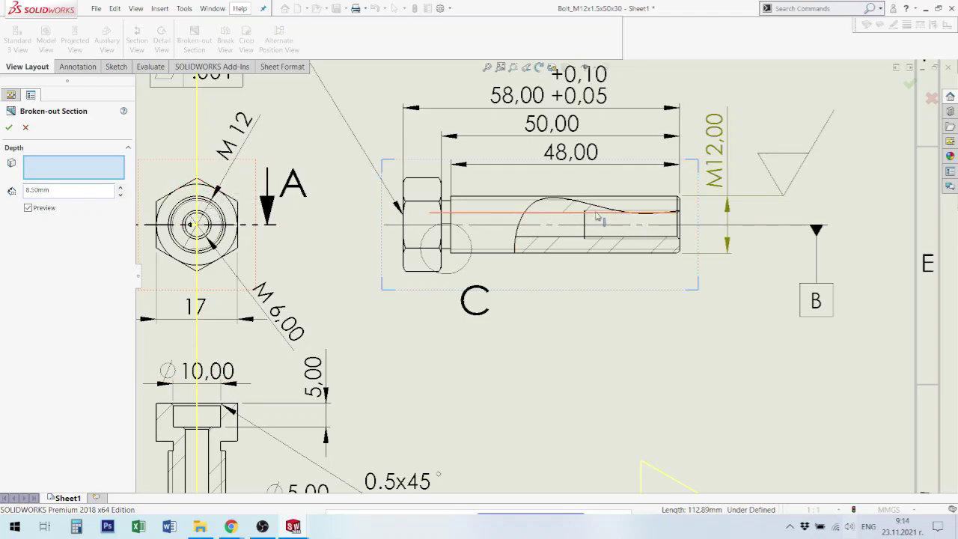
left_click(9, 128)
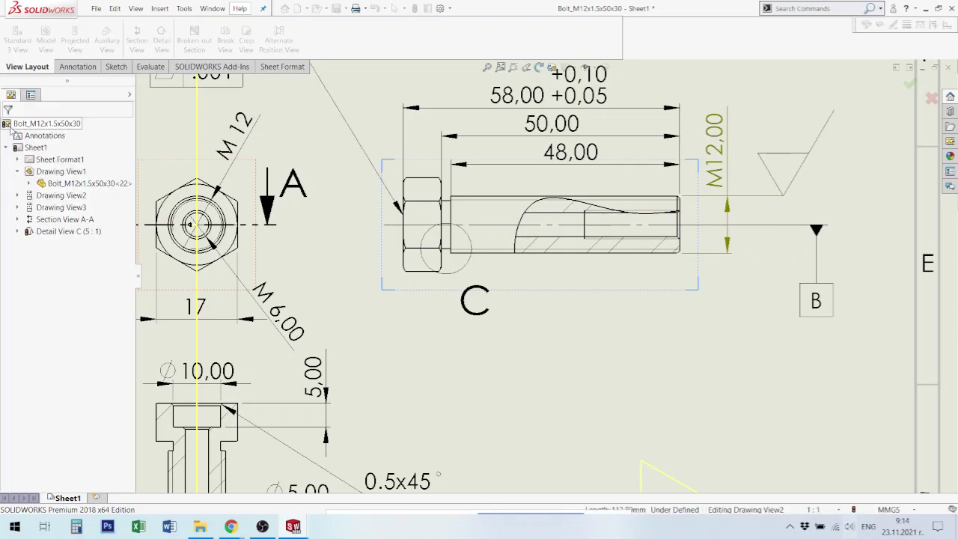
scroll(646, 226, "down", 5)
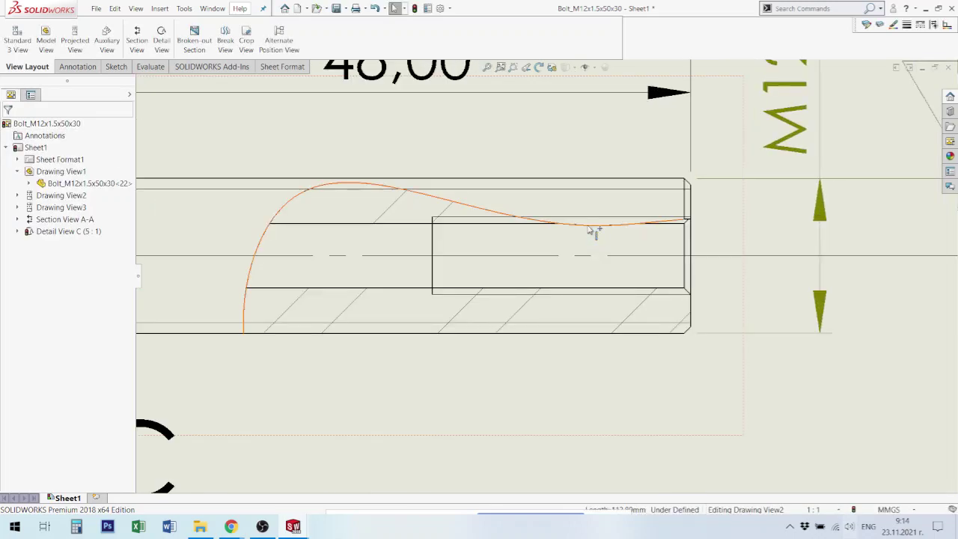
left_click(592, 225)
double_click(596, 226)
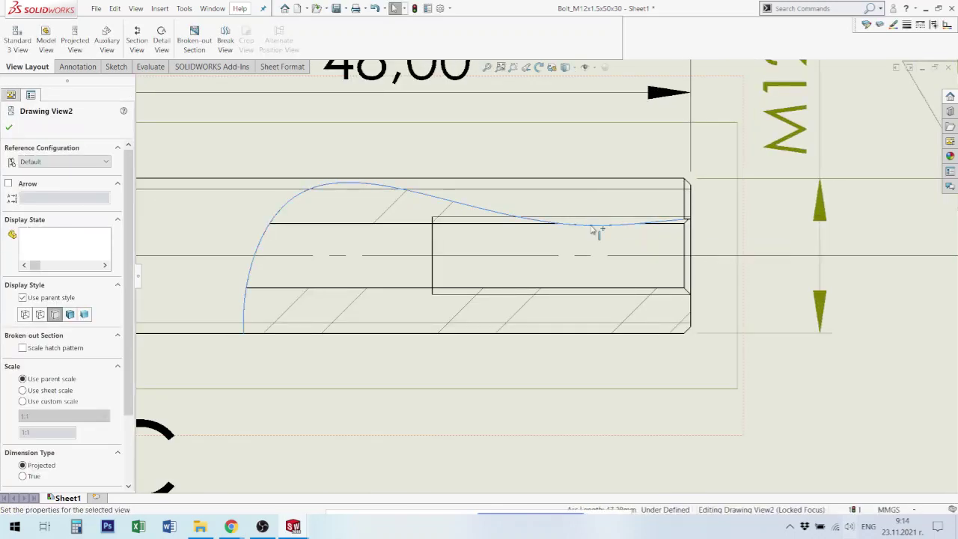
double_click(421, 196)
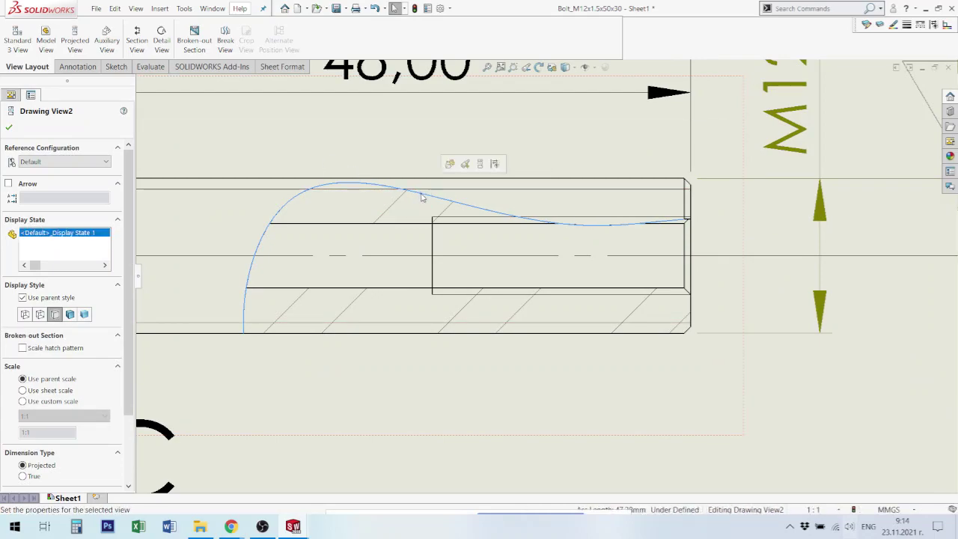
left_click(629, 222)
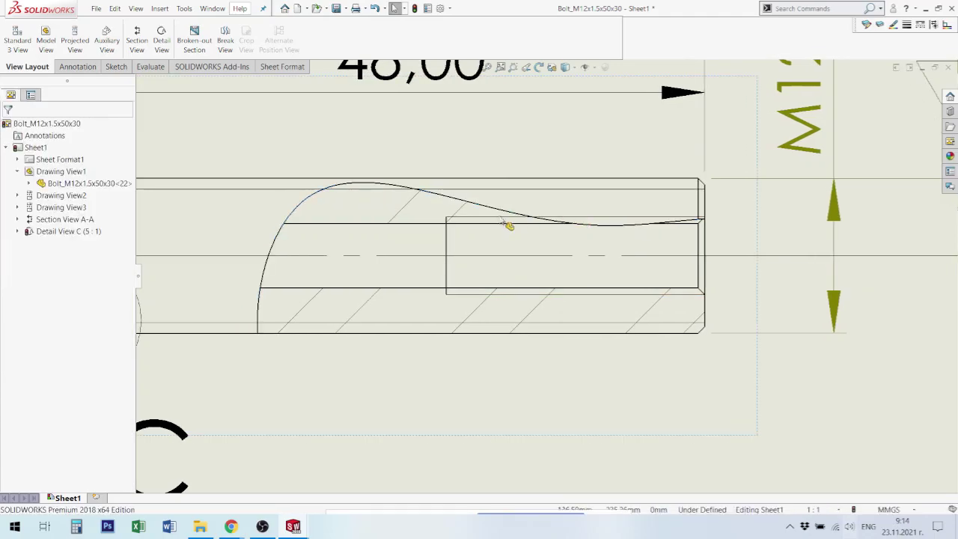
left_click(258, 310)
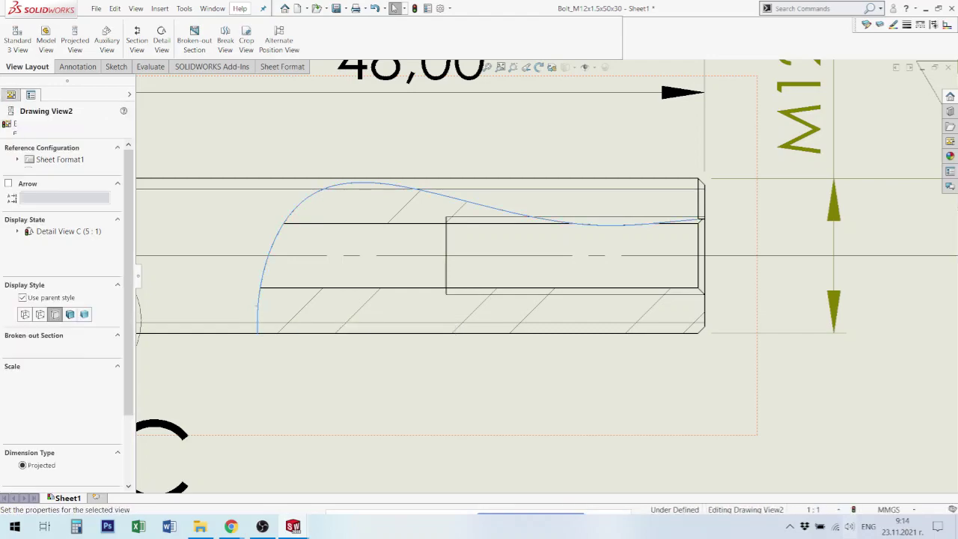
left_click(281, 312)
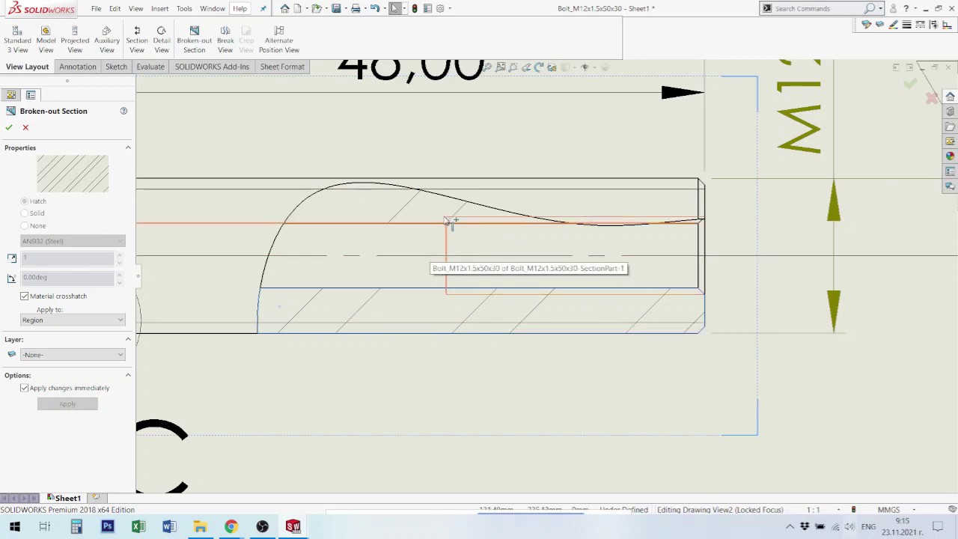
left_click(9, 127)
scroll(488, 345, "up", 1)
scroll(491, 349, "up", 2)
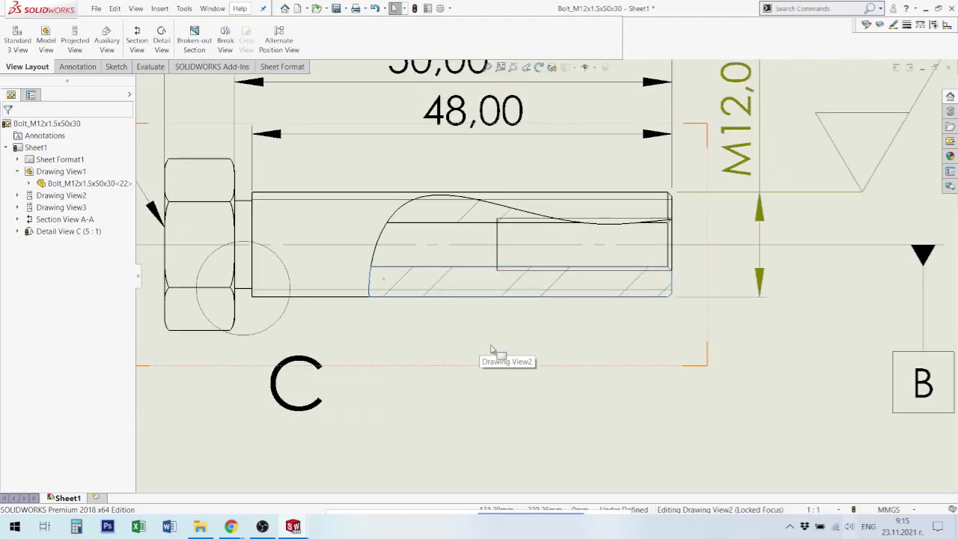
scroll(491, 349, "up", 1)
scroll(491, 349, "up", 1)
scroll(477, 328, "up", 1)
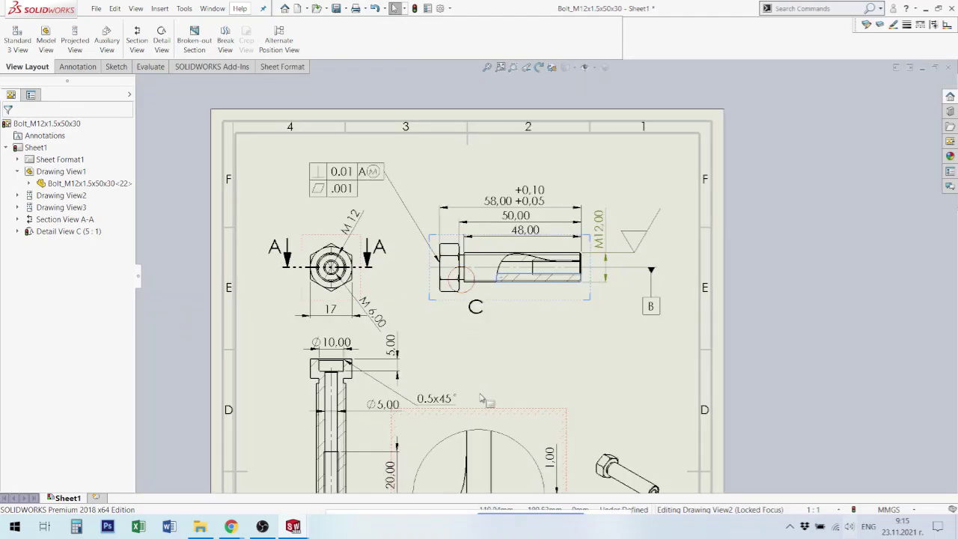
scroll(483, 401, "up", 3)
scroll(514, 408, "down", 1)
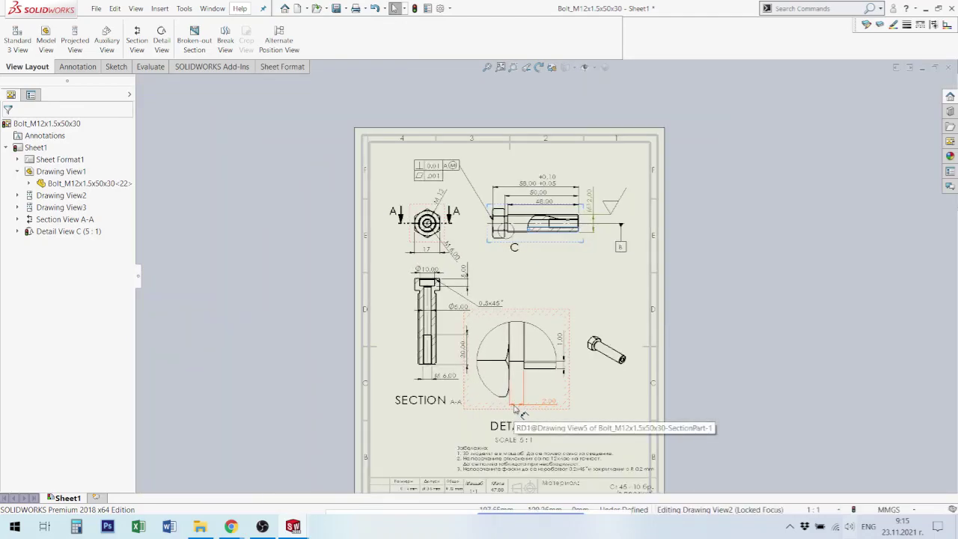
key("f")
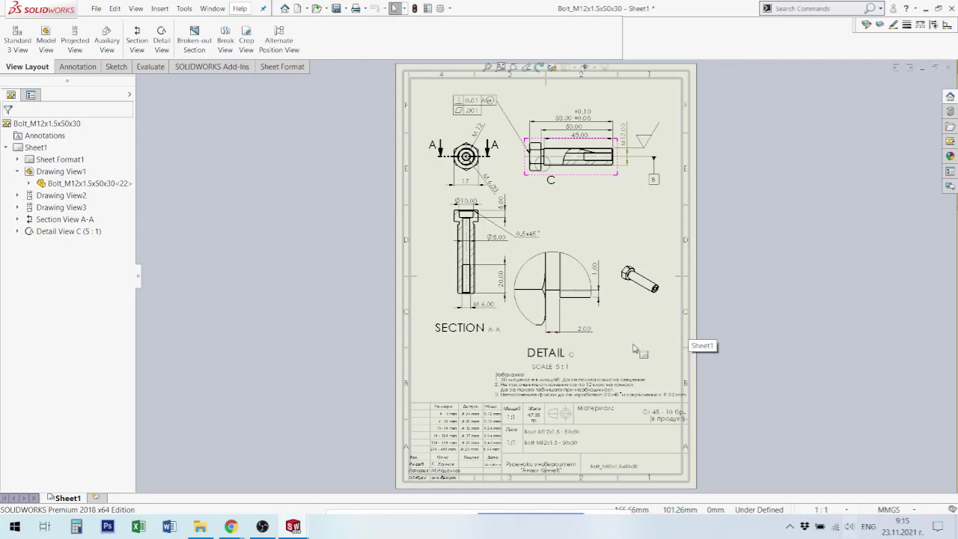
Save the bolt drawing and close its window
key("ctrl+s")
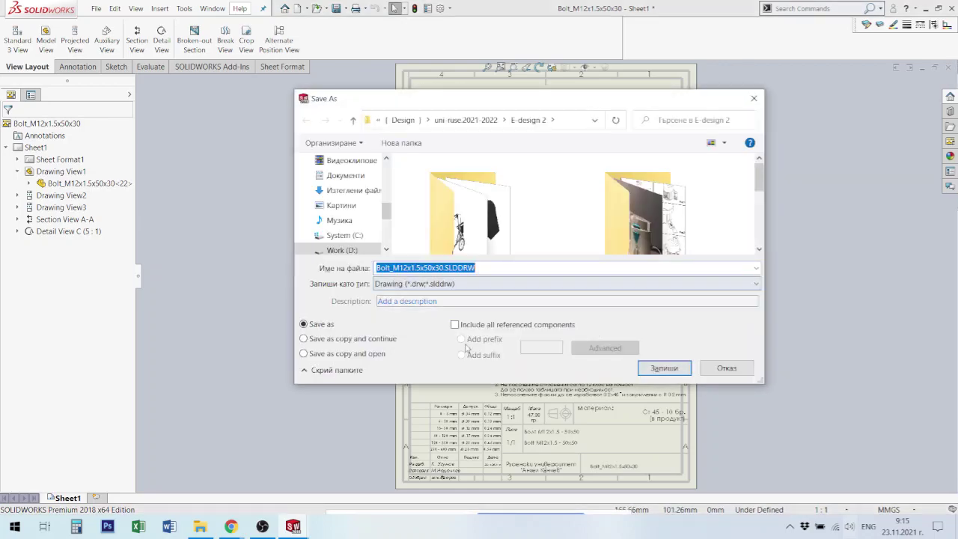
left_click(678, 367)
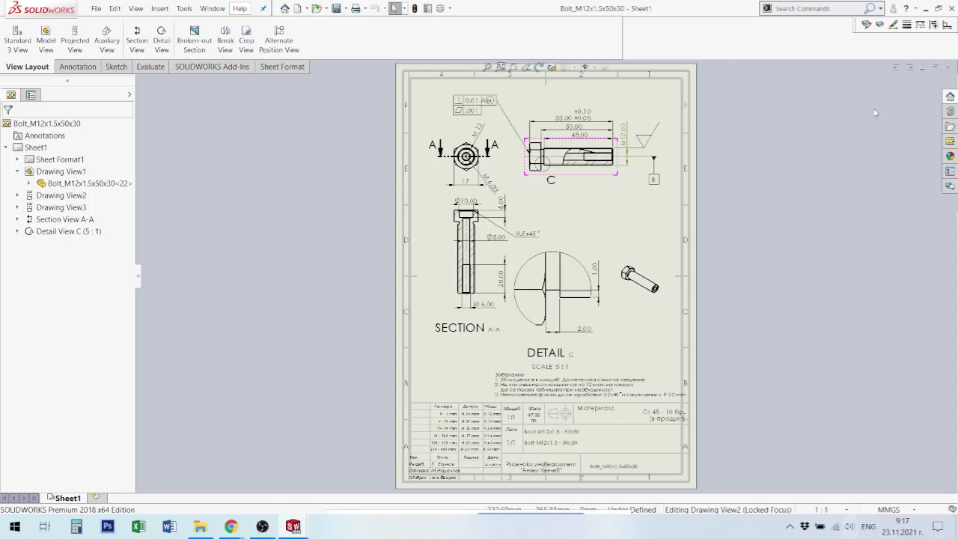
left_click(949, 68)
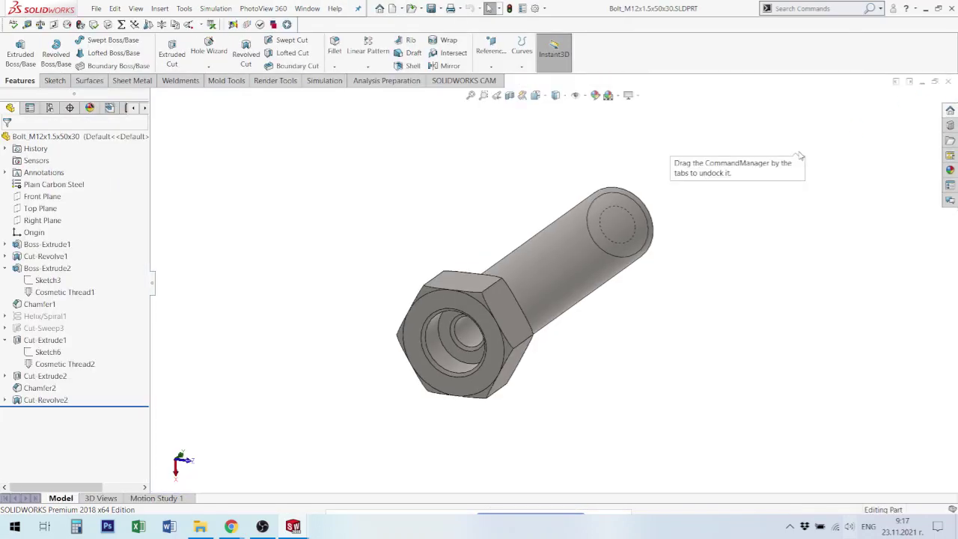
Close the bolt part and orbit the Centrofuga assembly to inspect the bowl
left_click(949, 81)
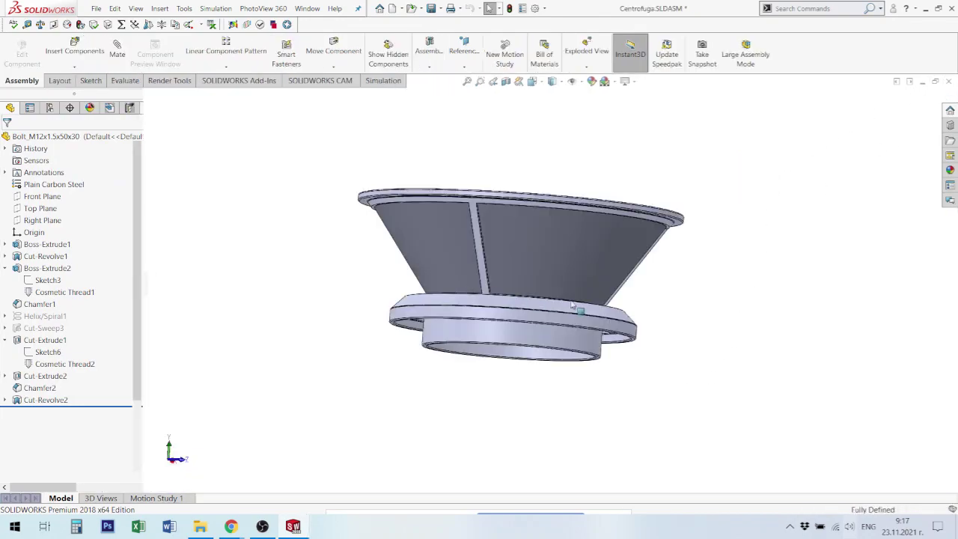
mouse_move(607, 247)
middle_mouse_down()
mouse_move(551, 382)
mouse_move(560, 375)
mouse_move(546, 376)
mouse_move(558, 381)
middle_mouse_up()
scroll(552, 291, "down", 2)
scroll(552, 290, "up", 2)
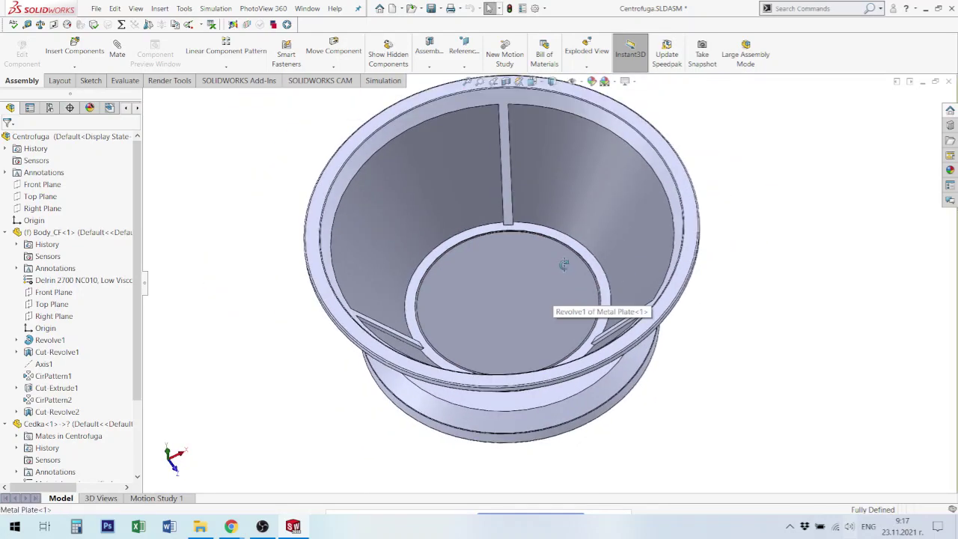
mouse_move(561, 261)
middle_mouse_down()
mouse_move(591, 167)
mouse_move(691, 242)
middle_mouse_up()
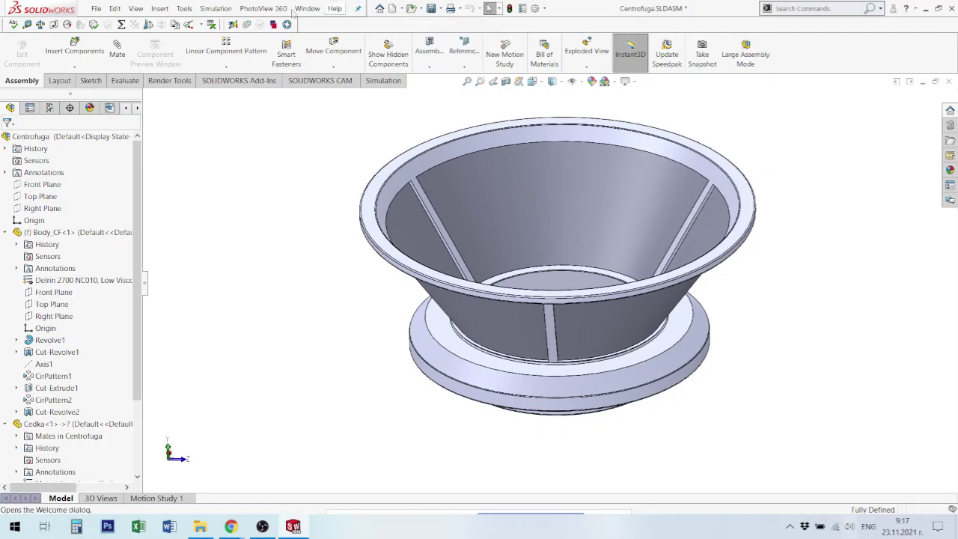
Create a new Drawing document
left_click(96, 8)
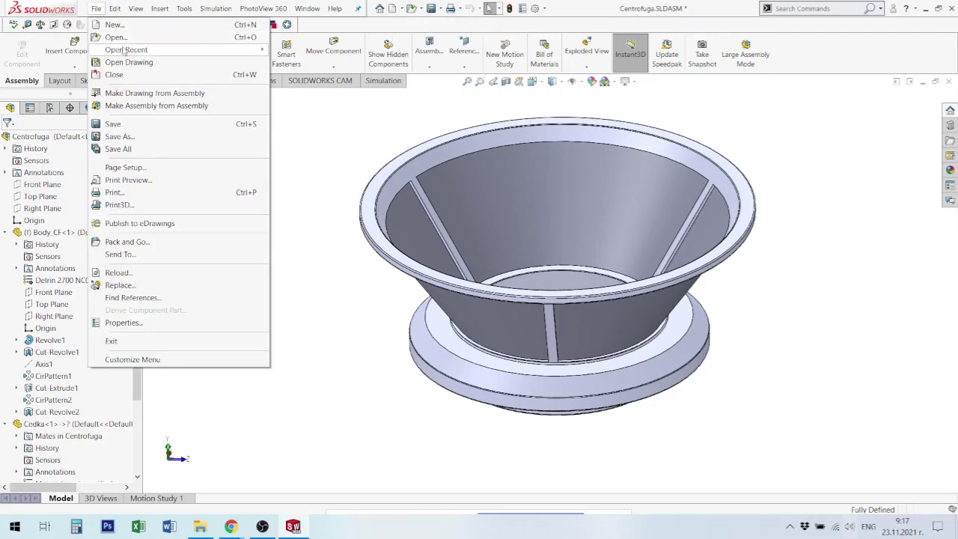
left_click(120, 25)
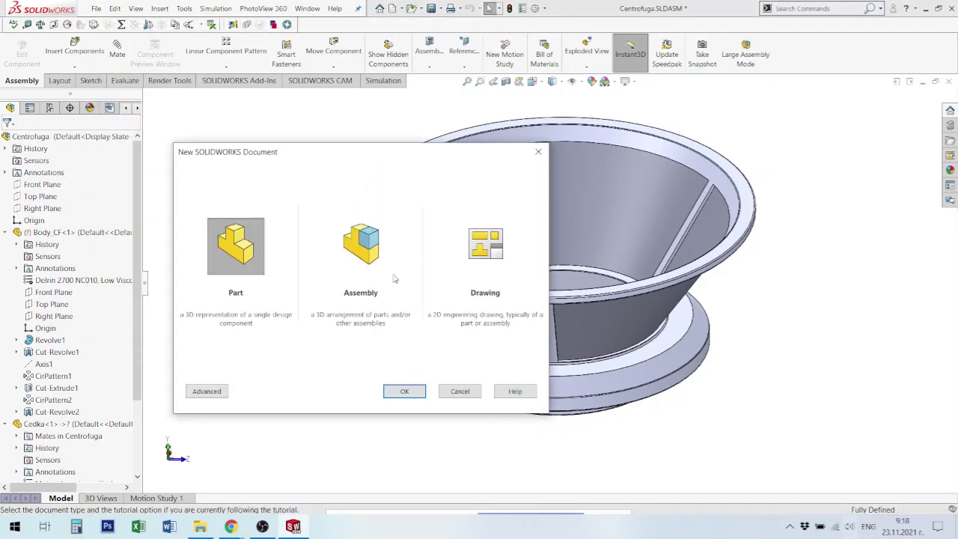
left_click(475, 256)
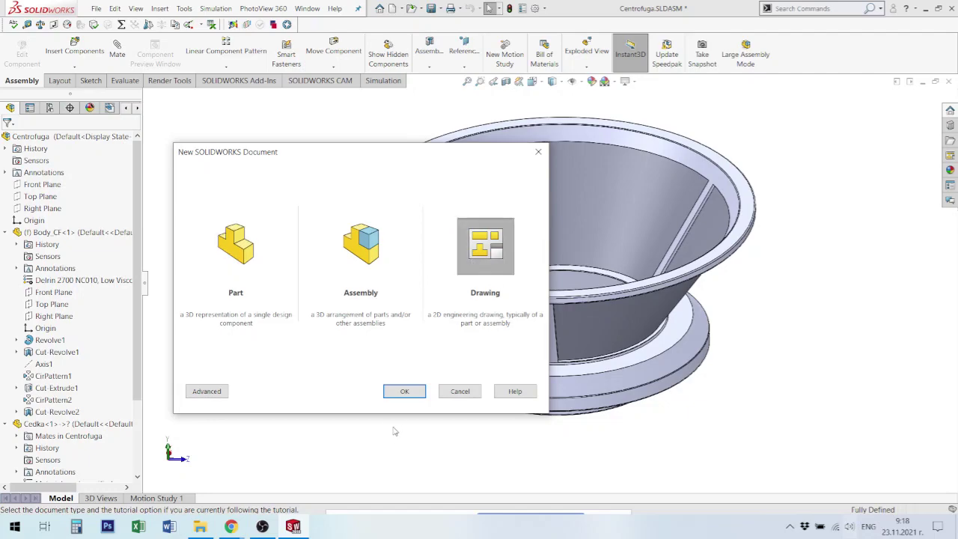
left_click(404, 391)
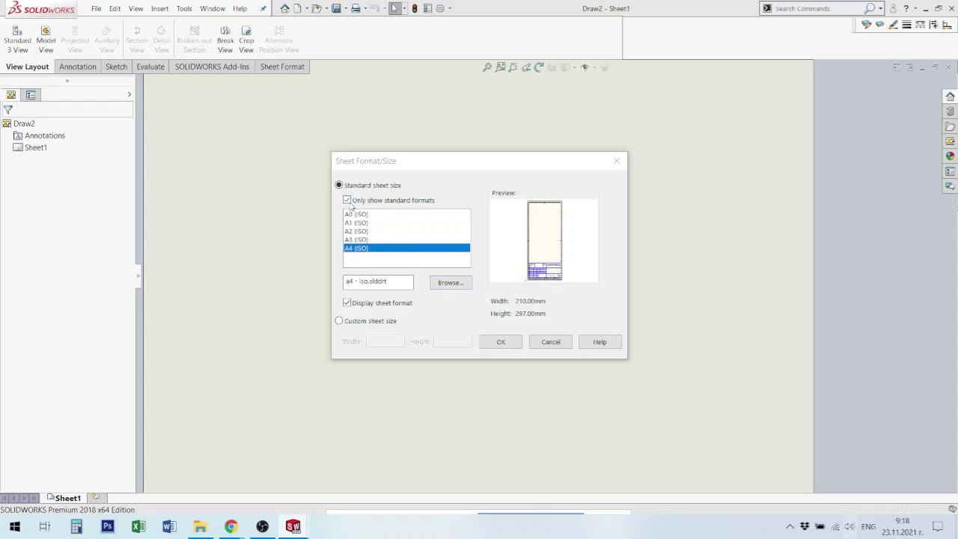
Apply the custom [a4 - BDS] sheet format file to the new drawing
left_click(346, 201)
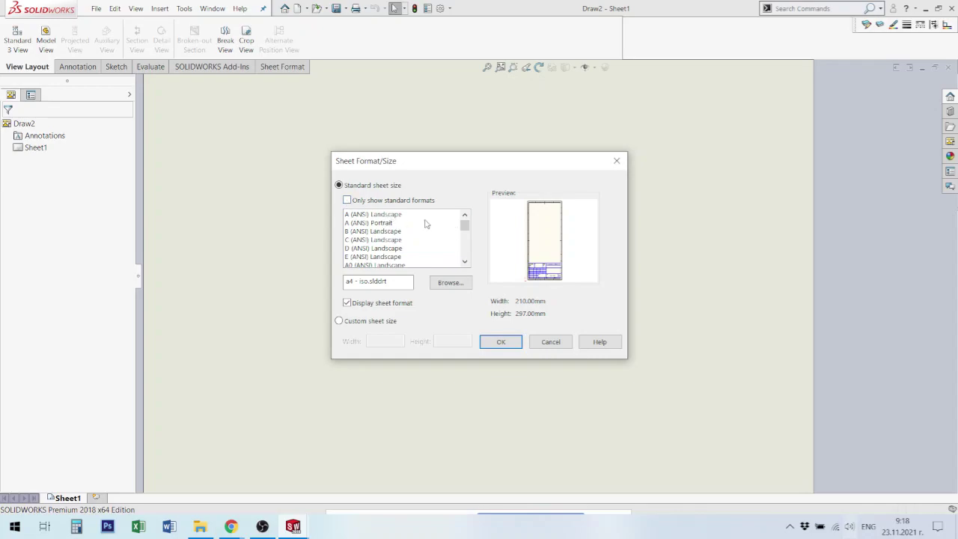
left_click(358, 200)
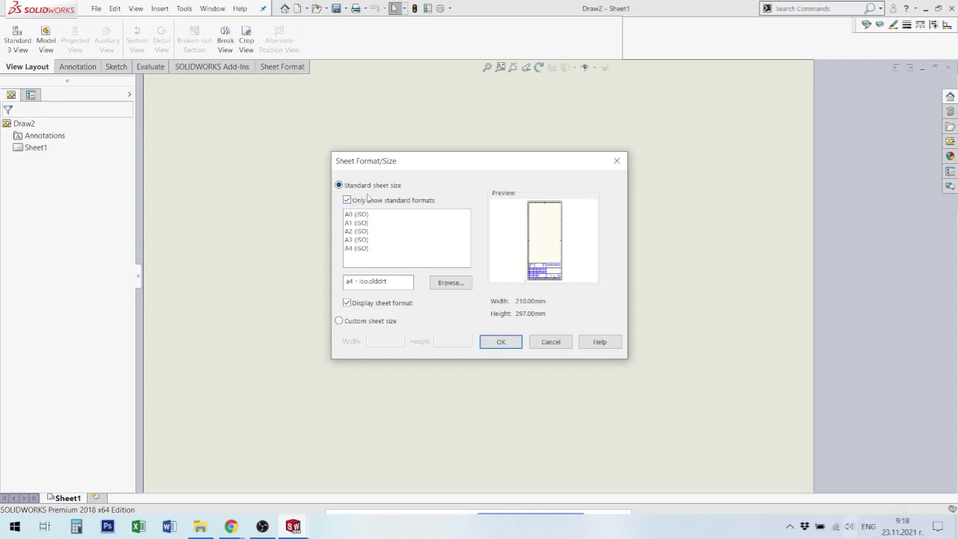
left_click(451, 283)
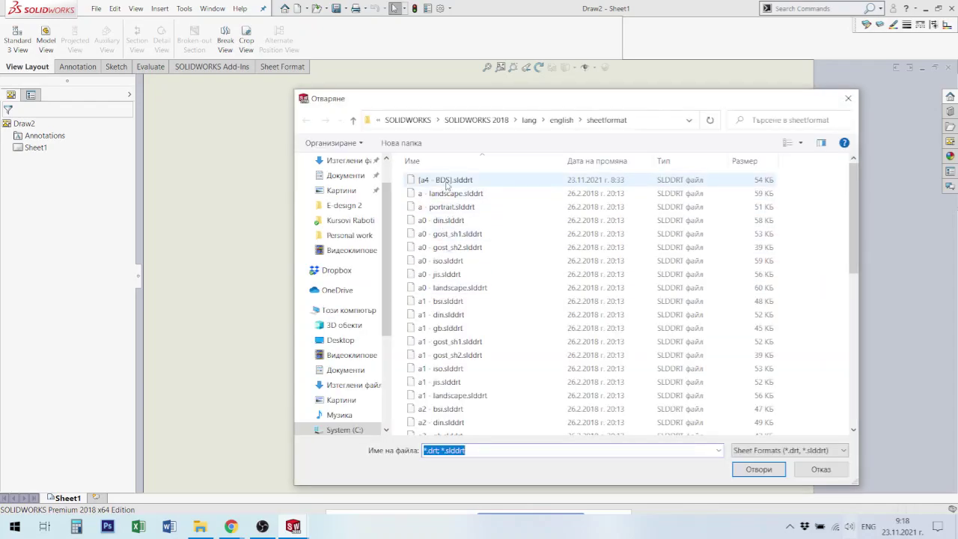
double_click(447, 182)
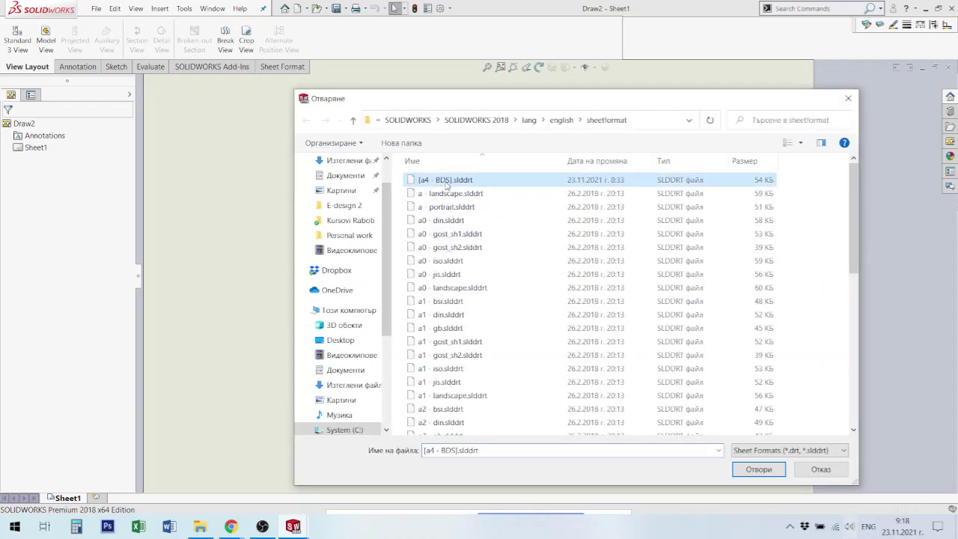
left_click(509, 342)
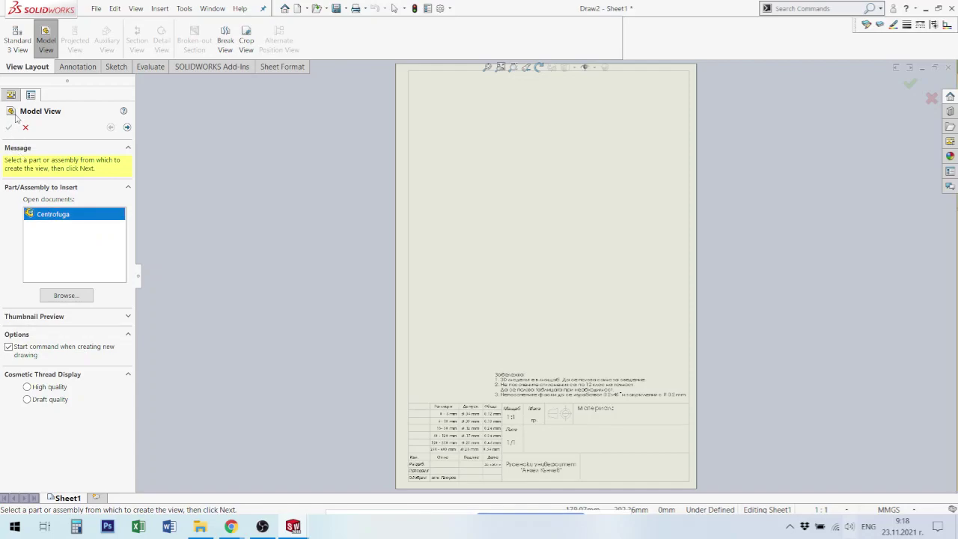
Load Centrofuga.SLDASM into the View Palette and pick its (A) Front view
left_click(127, 127)
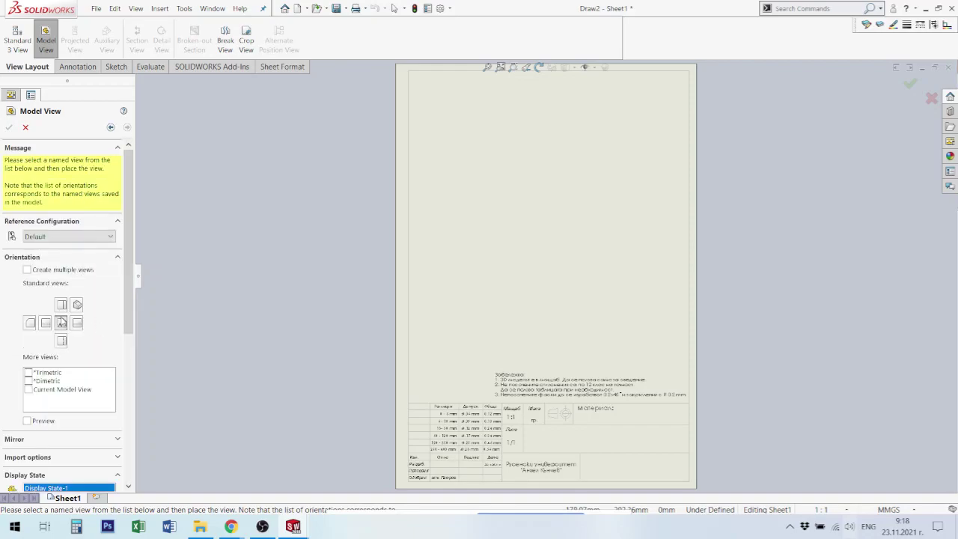
left_click(26, 128)
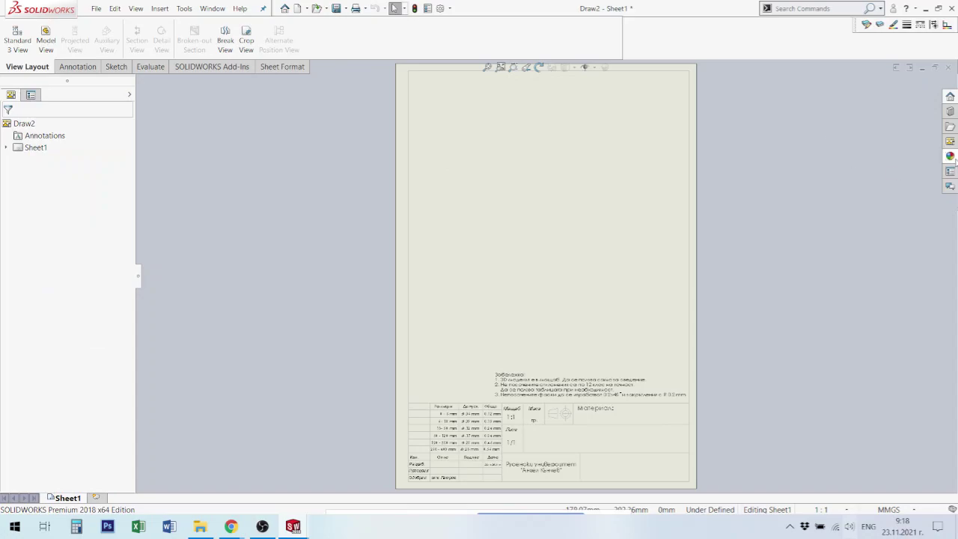
left_click(950, 144)
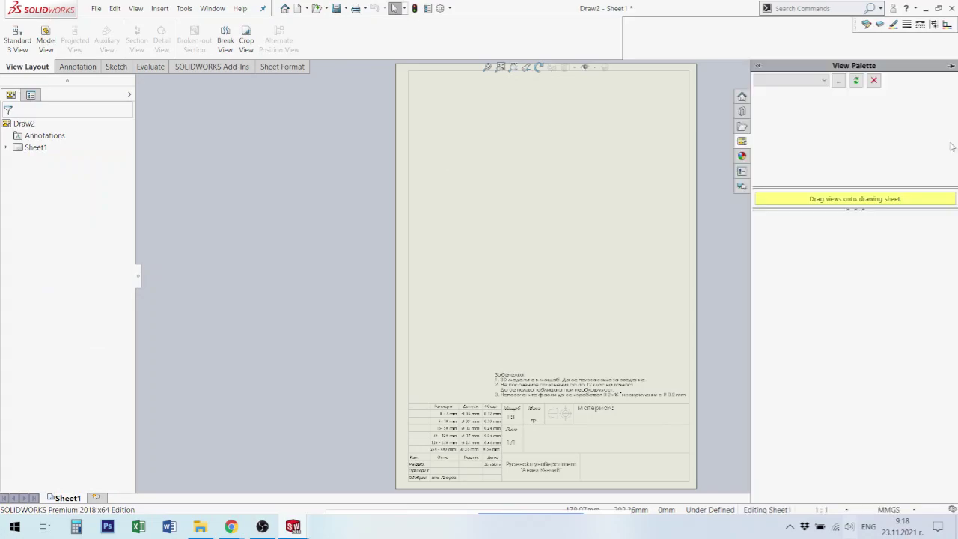
left_click(824, 81)
left_click(785, 92)
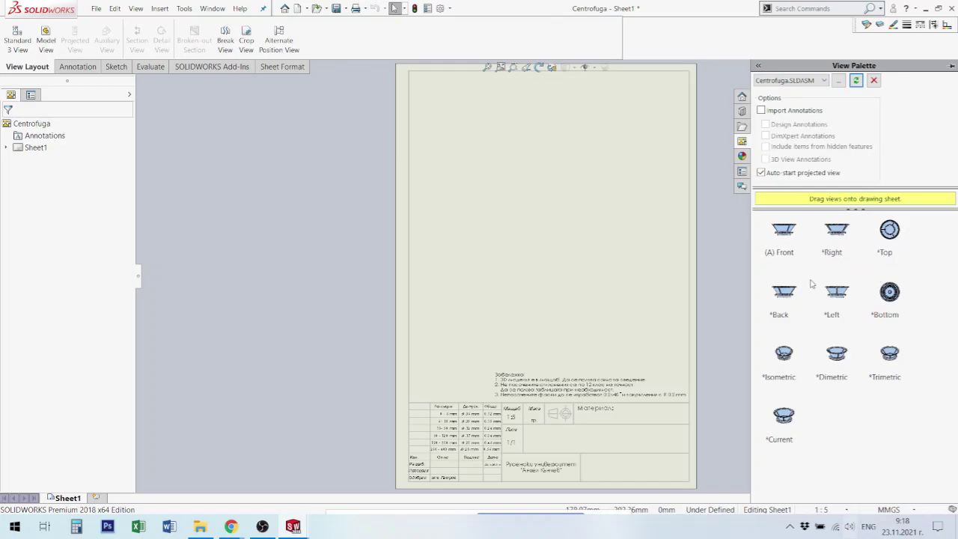
left_click(787, 236)
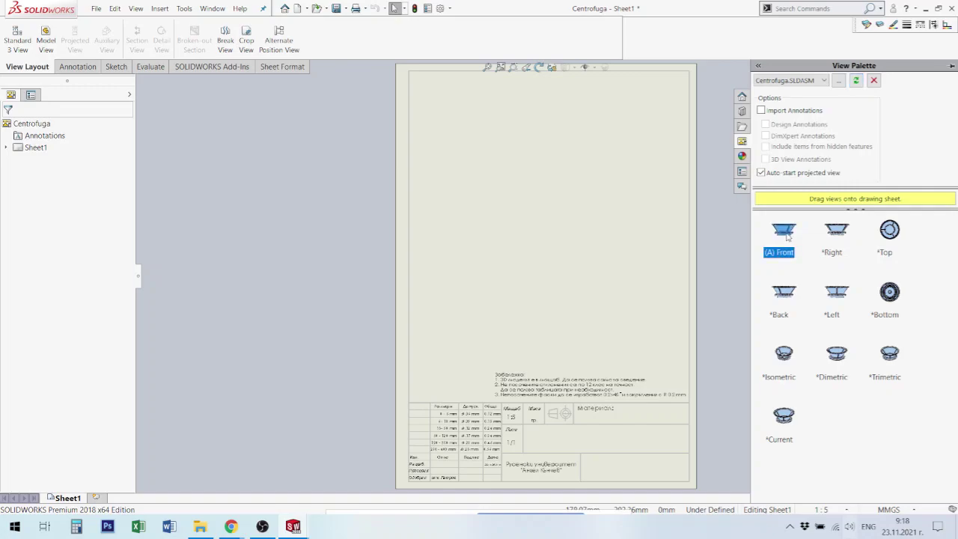
Place Centrofuga's front, right side, top and isometric views on the sheet
left_click_drag(787, 236, 494, 133)
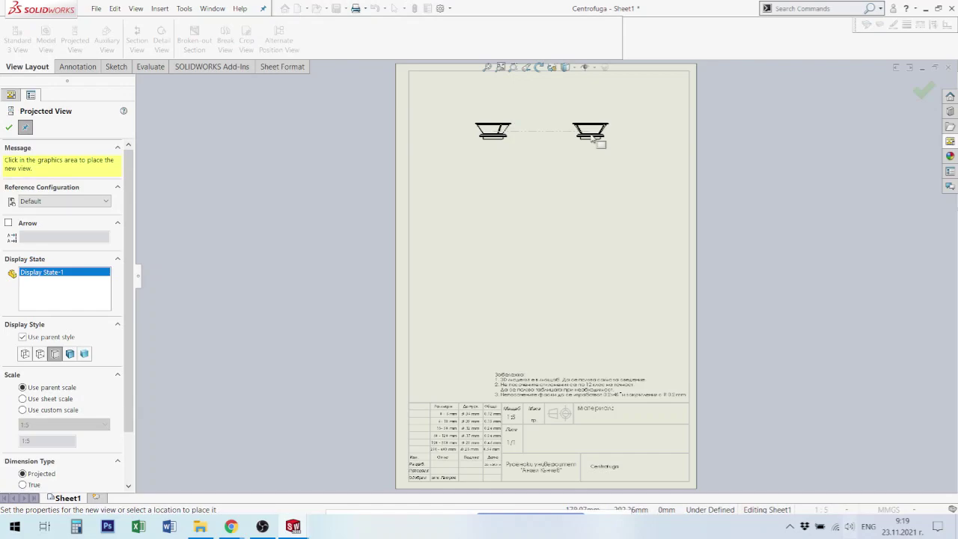
left_click(595, 140)
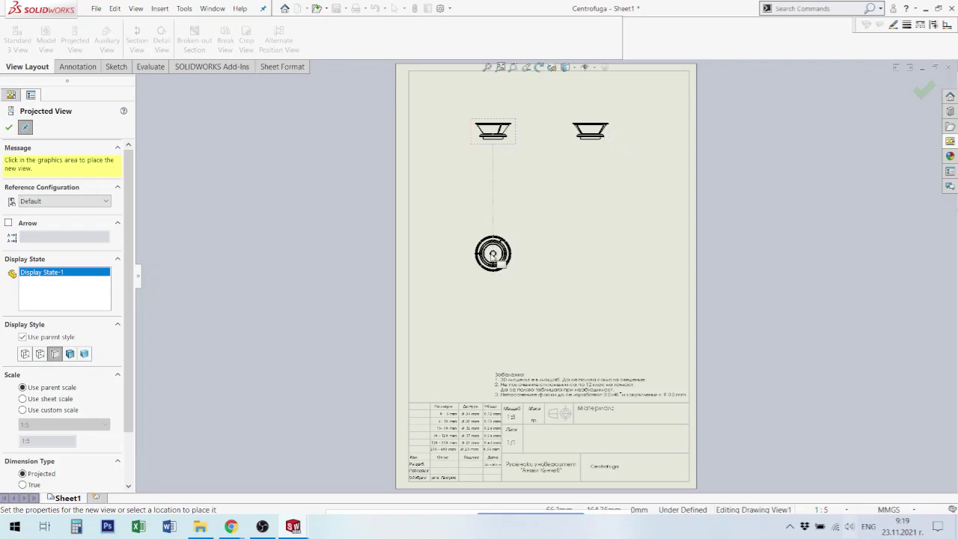
left_click(494, 255)
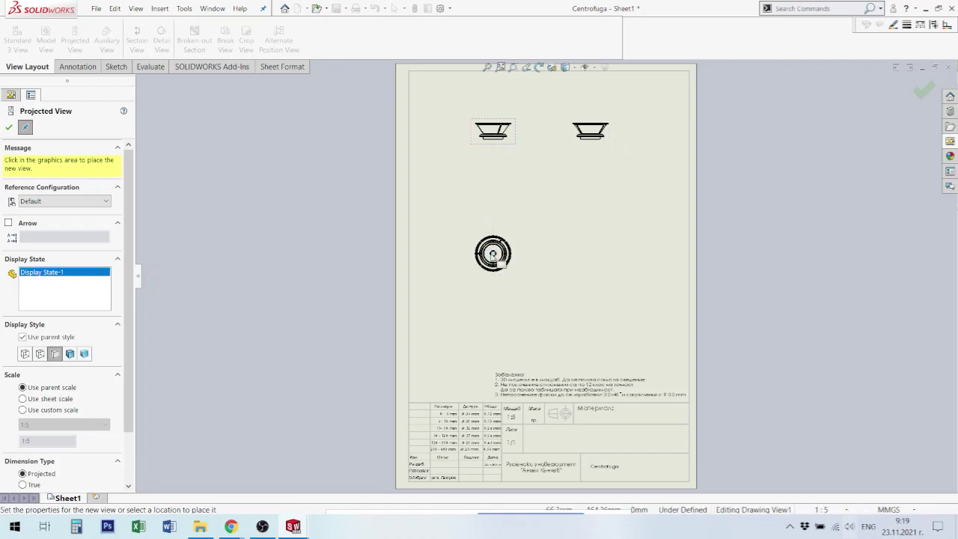
scroll(453, 129, "up", 1)
left_click(446, 118)
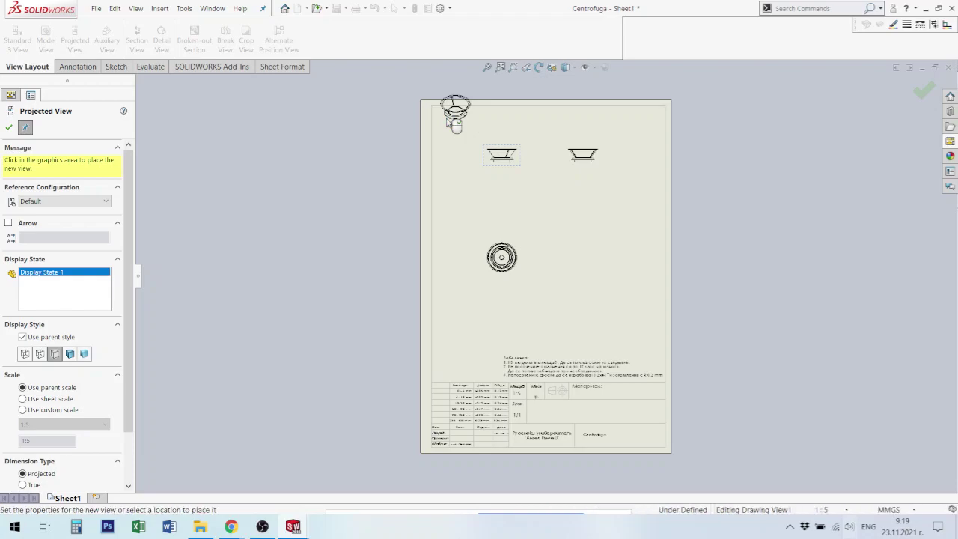
Move the isometric view beside the top view and align the front view
mouse_move(516, 171)
left_mouse_down()
mouse_move(610, 310)
mouse_move(460, 120)
mouse_move(439, 113)
mouse_move(452, 111)
mouse_move(605, 300)
mouse_move(627, 280)
mouse_move(624, 269)
left_mouse_up()
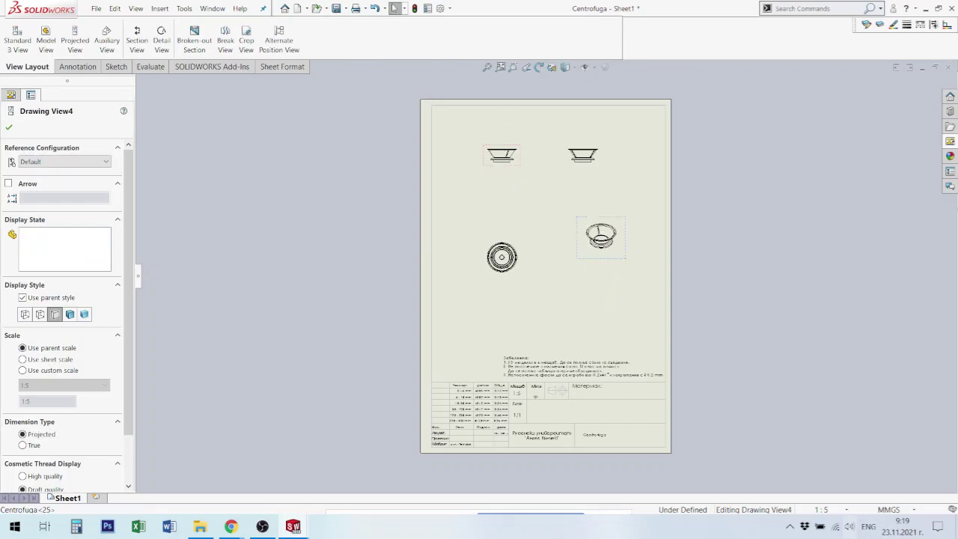
mouse_move(523, 264)
left_mouse_down()
mouse_move(528, 227)
mouse_move(539, 247)
left_mouse_up()
scroll(606, 203, "down", 2)
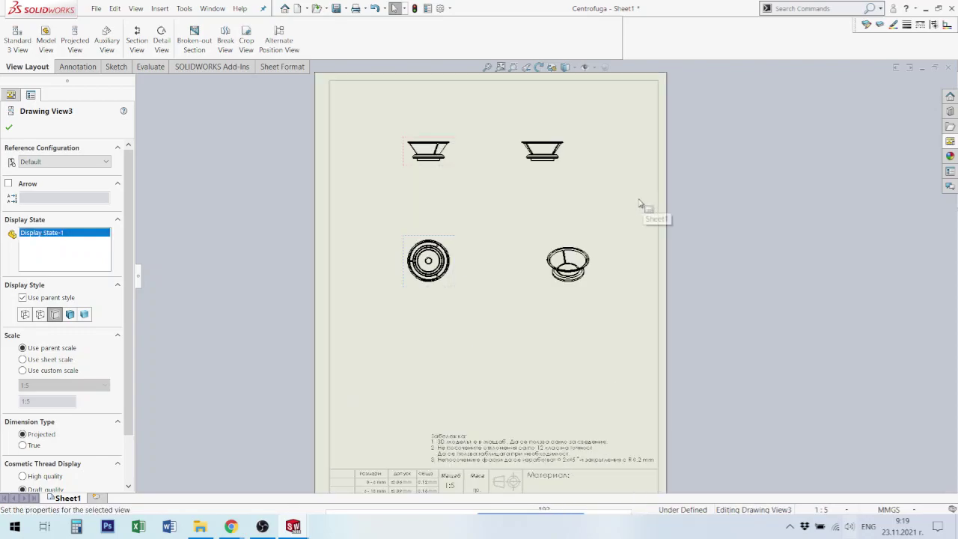
left_click(507, 212)
Set the sheet properties to first-angle projection at 1:2 scale
right_click(506, 212)
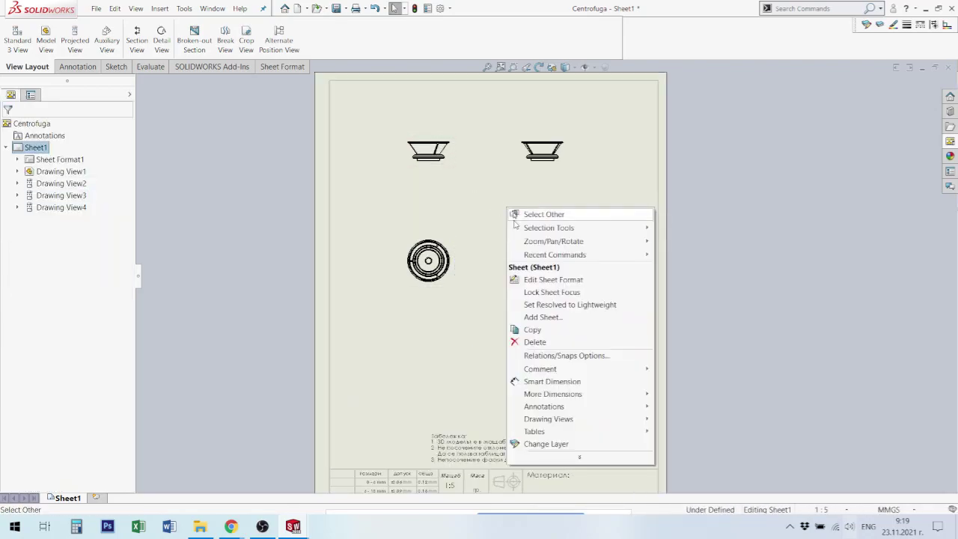
left_click(585, 458)
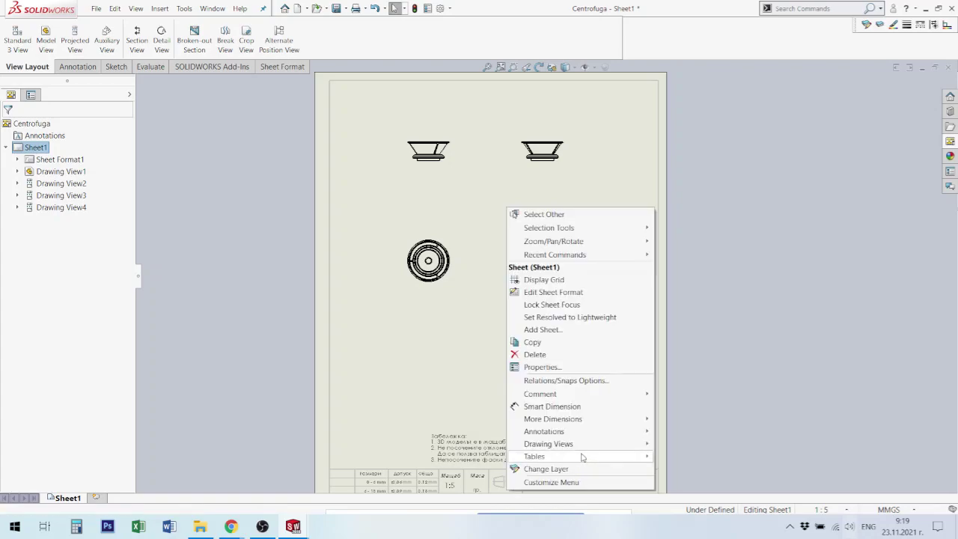
left_click(542, 367)
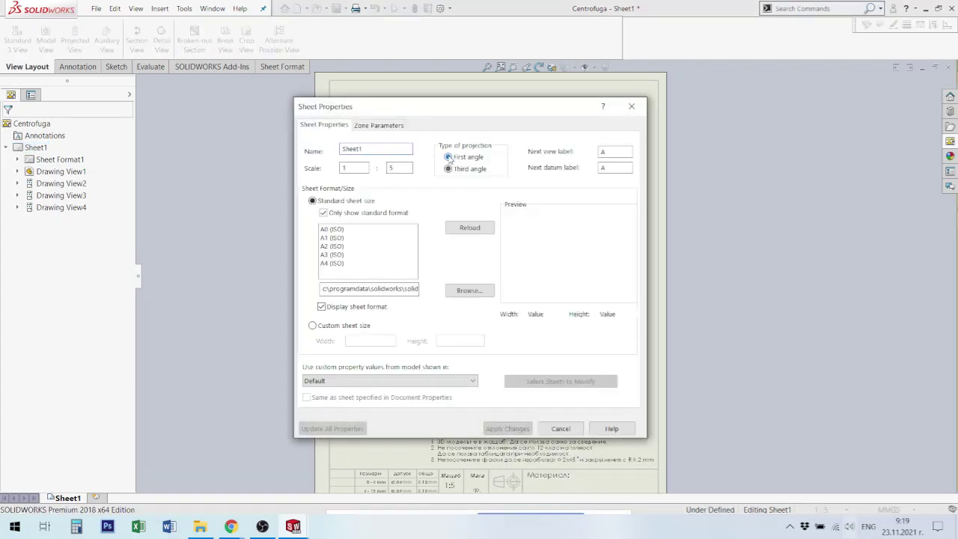
left_click(448, 157)
type("2")
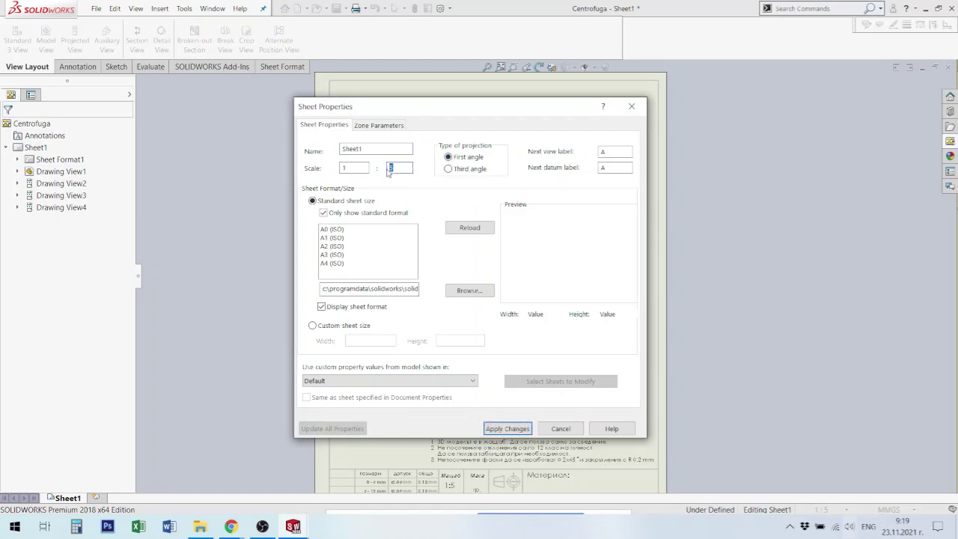
left_click(508, 429)
Fit the sheet and move the isometric Drawing View4 lower
scroll(605, 301, "down", 2)
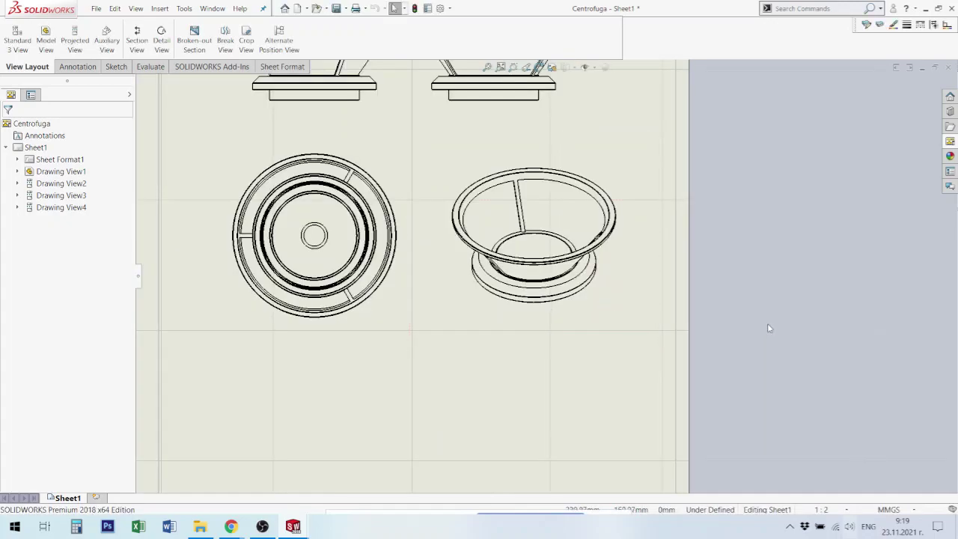
key("f")
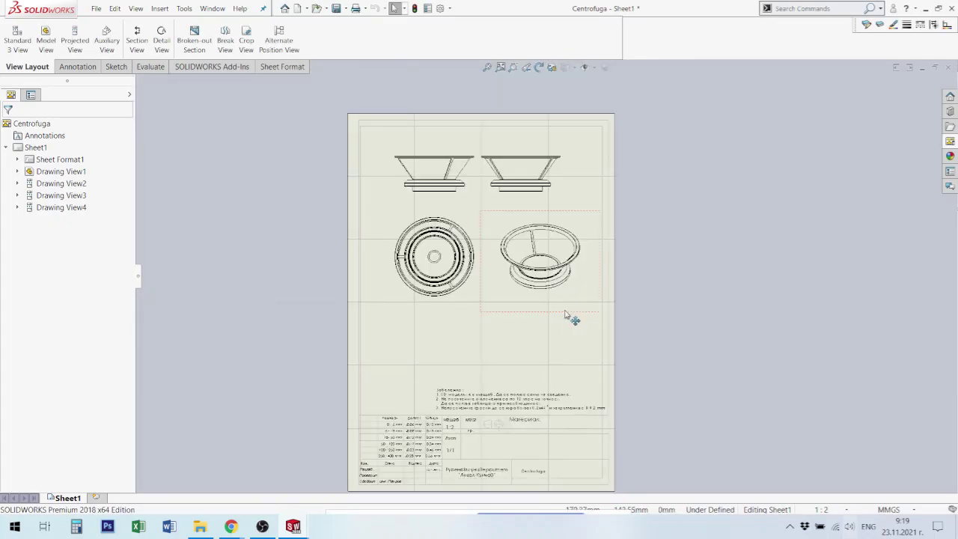
left_click_drag(569, 316, 577, 354)
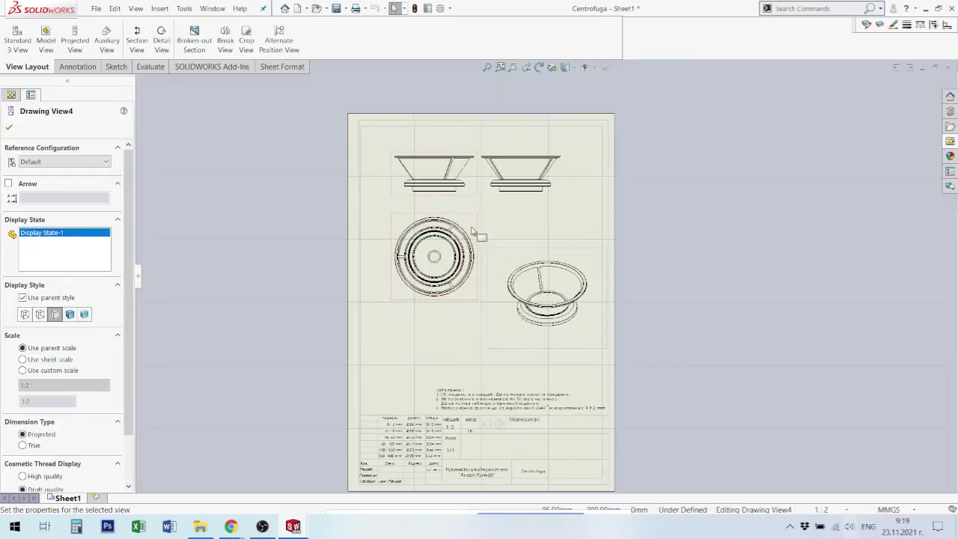
Shift the front Drawing View1 and its aligned view slightly left
left_click(477, 187)
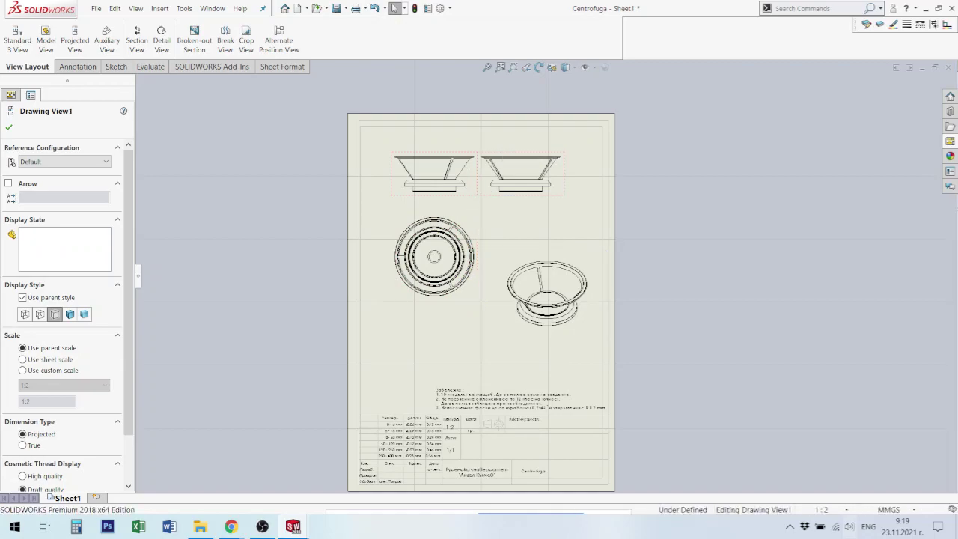
left_click(460, 187)
left_click_drag(472, 199, 457, 192)
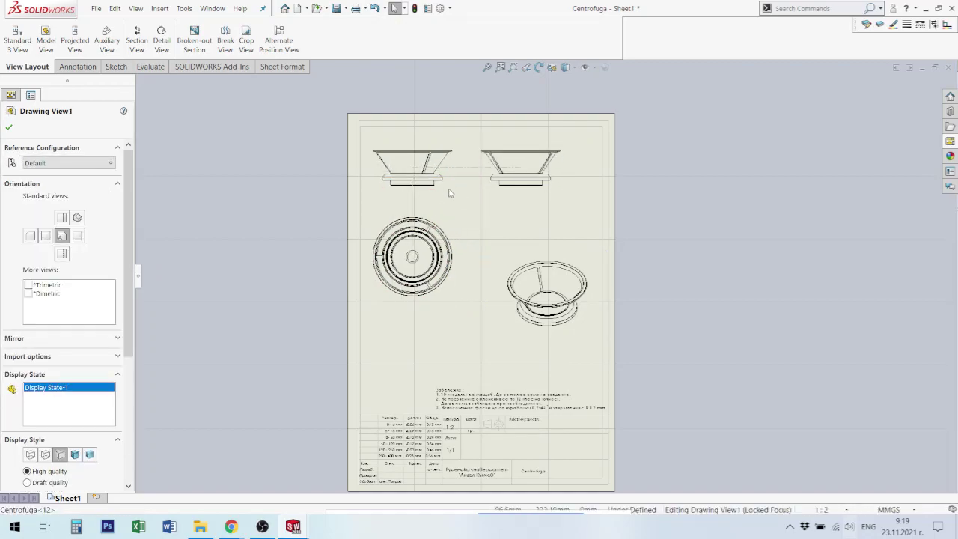
scroll(546, 199, "down", 2)
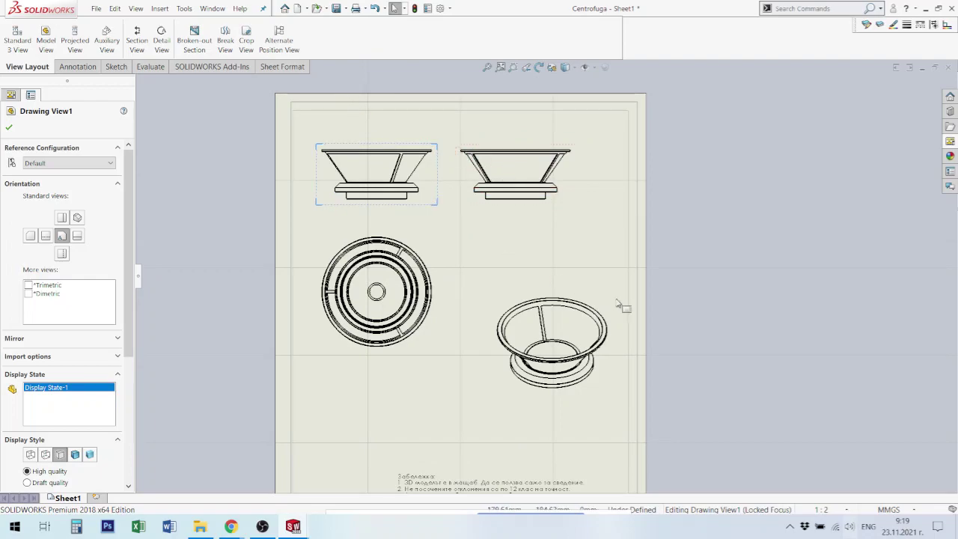
left_click(734, 316)
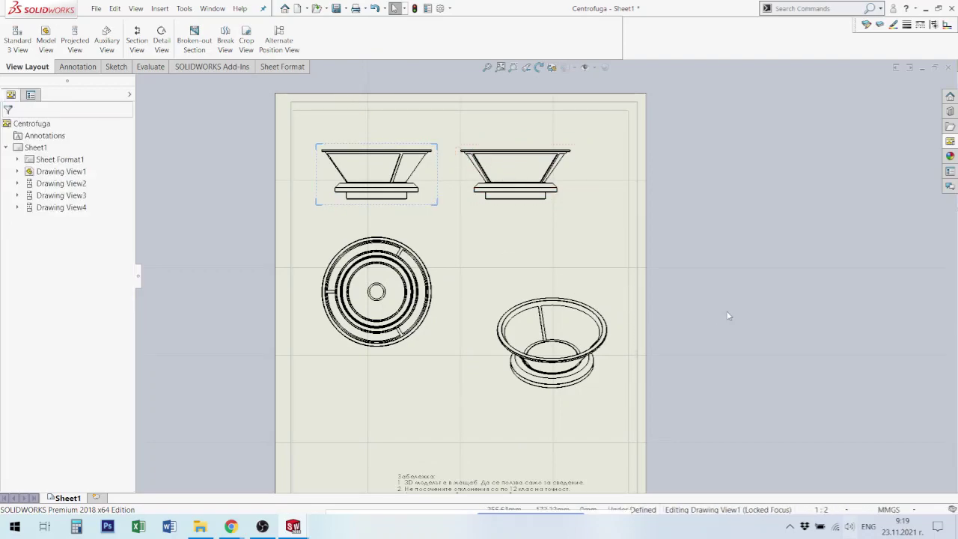
scroll(494, 438, "down", 1)
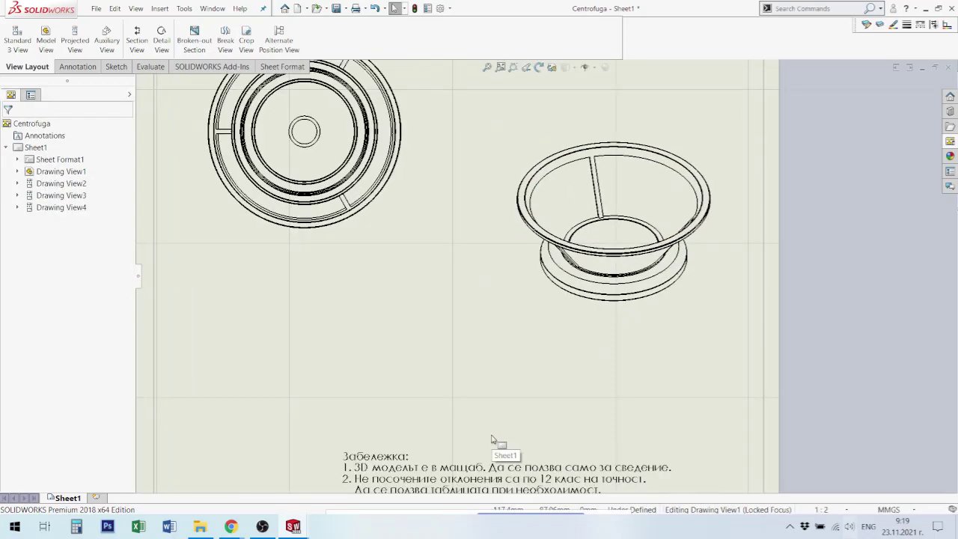
scroll(491, 441, "down", 1)
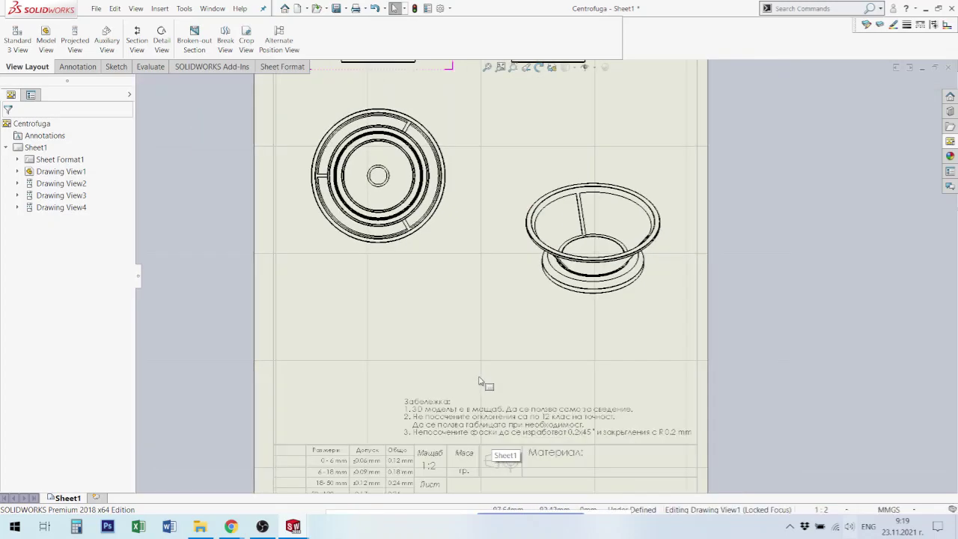
scroll(483, 384, "up", 1)
scroll(481, 296, "up", 1)
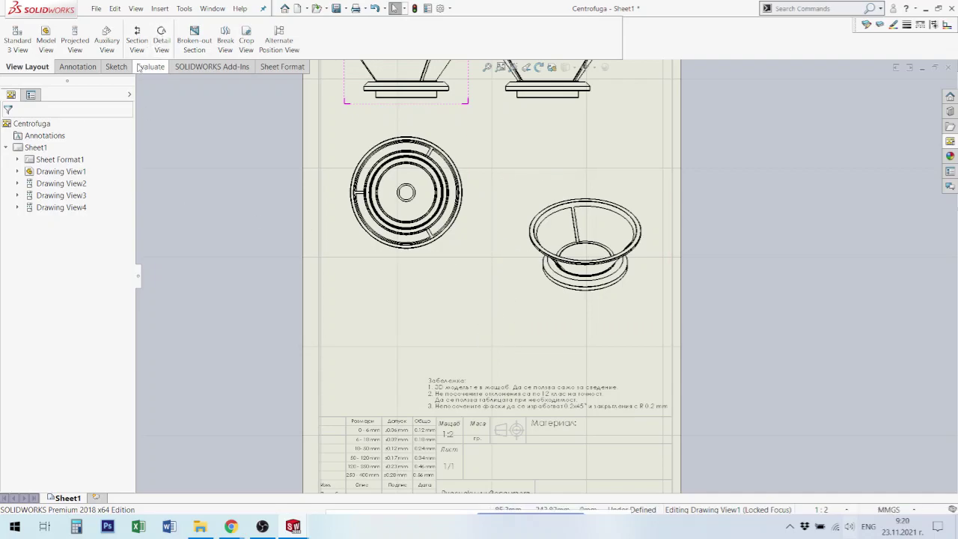
key("f")
scroll(648, 192, "down", 2)
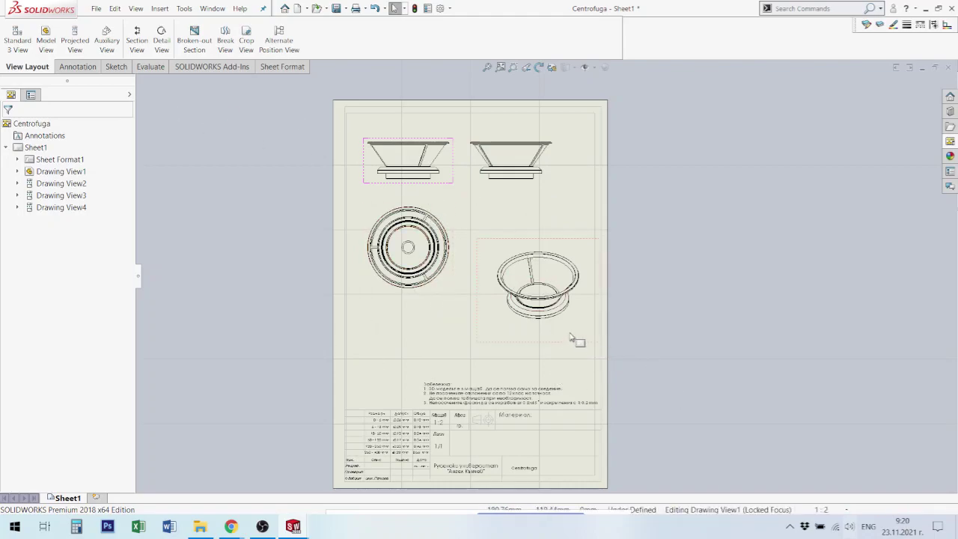
Open the Centrofuga assembly from the isometric view, then return to Centrofuga - Sheet1
left_click(570, 338)
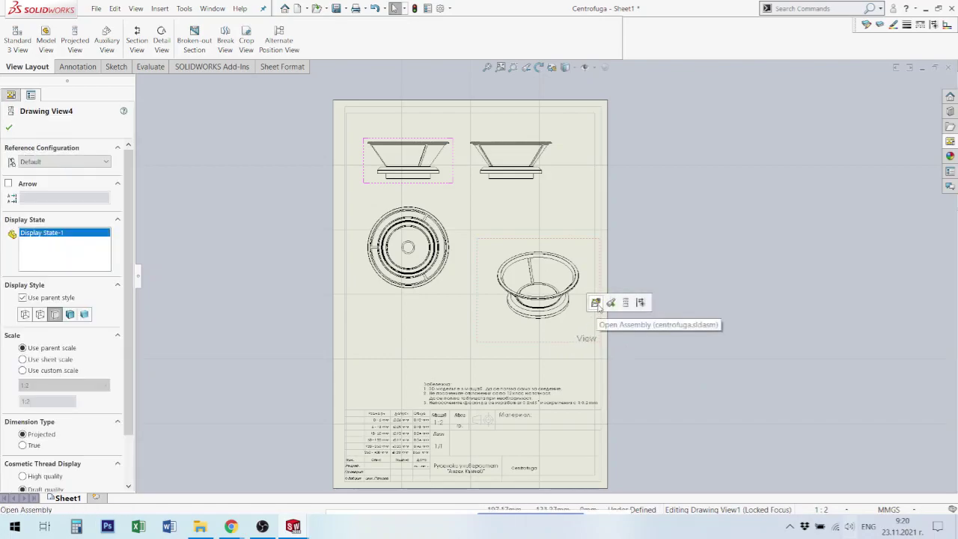
left_click(596, 302)
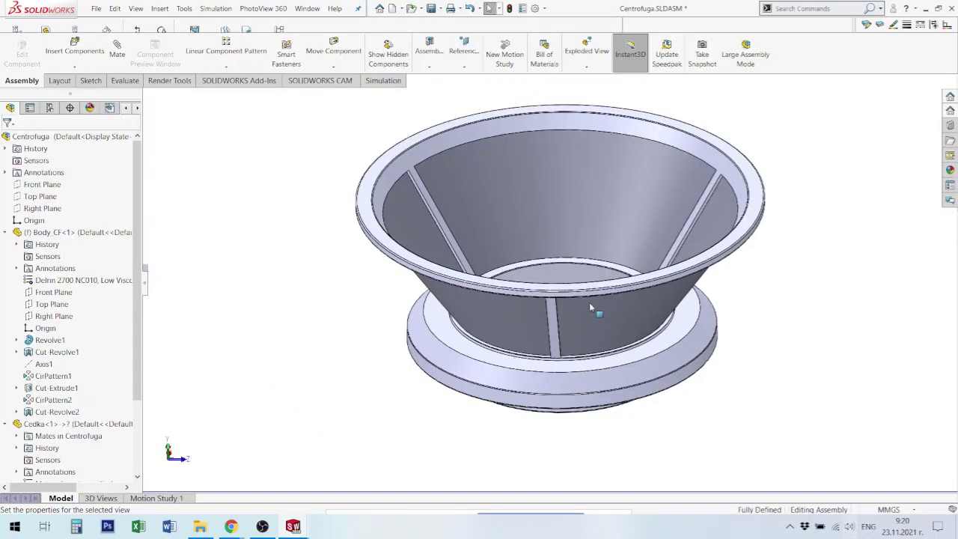
left_click(307, 8)
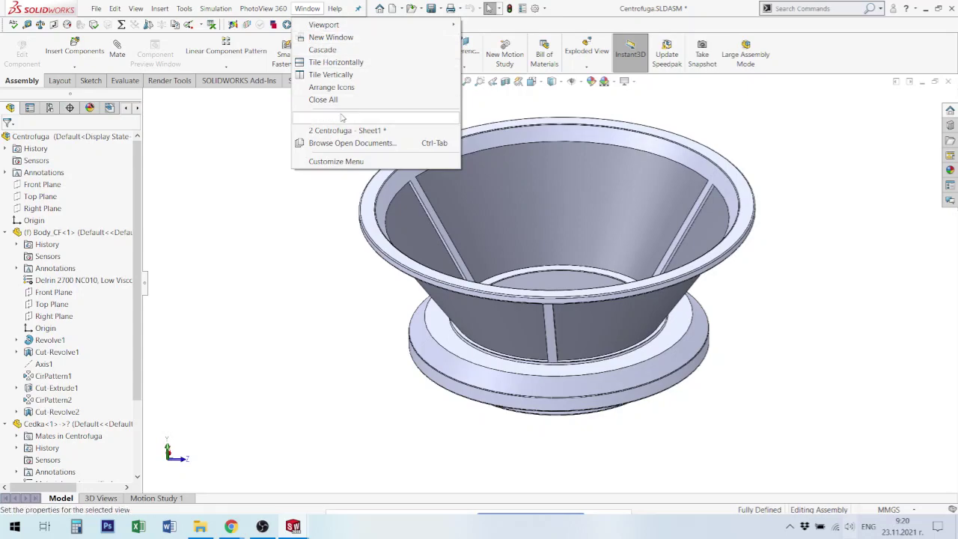
left_click(351, 132)
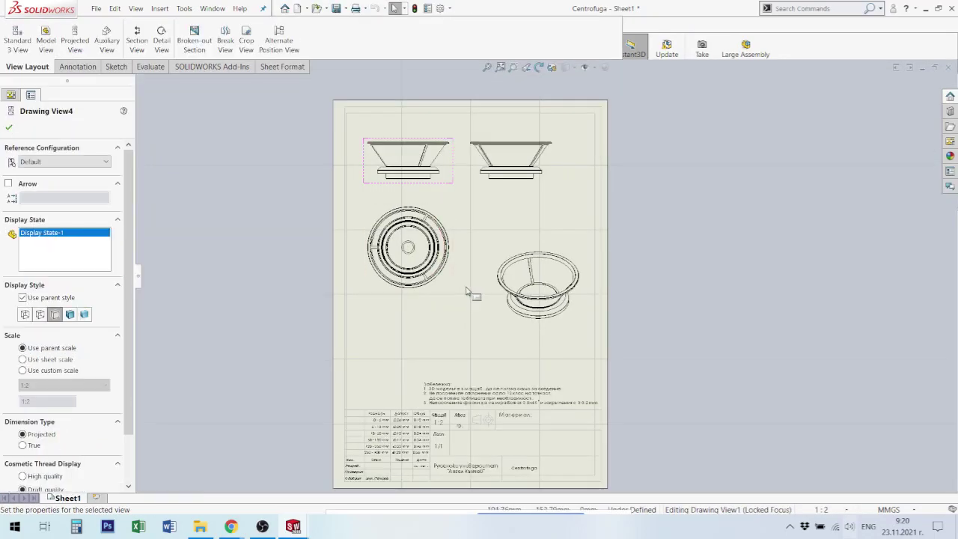
Inspect the isometric and front drawing views, then switch to the Centrofuga.SLDASM window
left_click(490, 252)
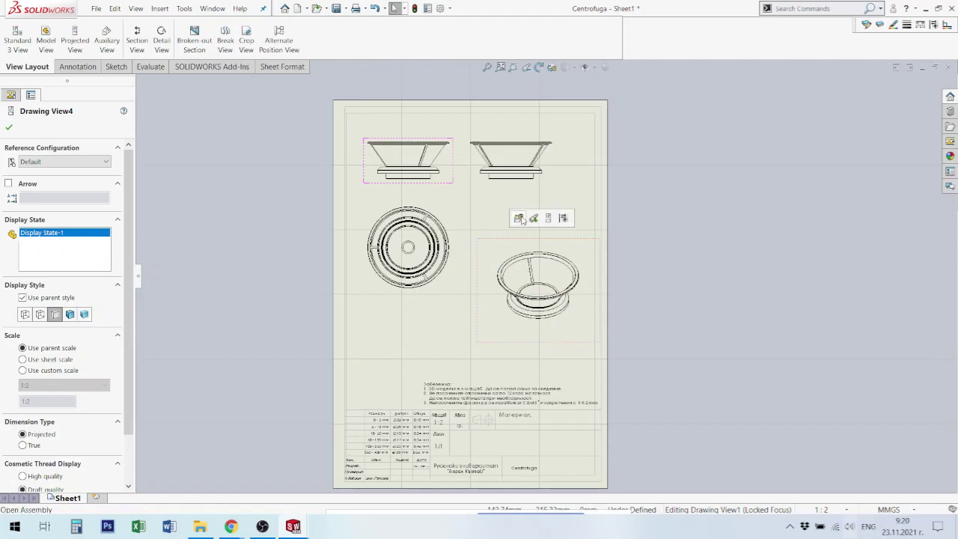
left_click(522, 275)
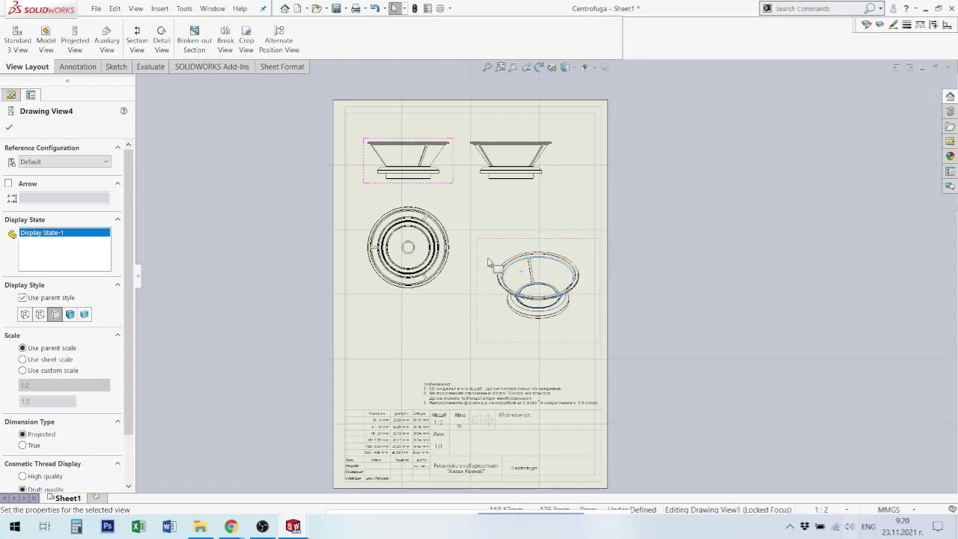
left_click(437, 150)
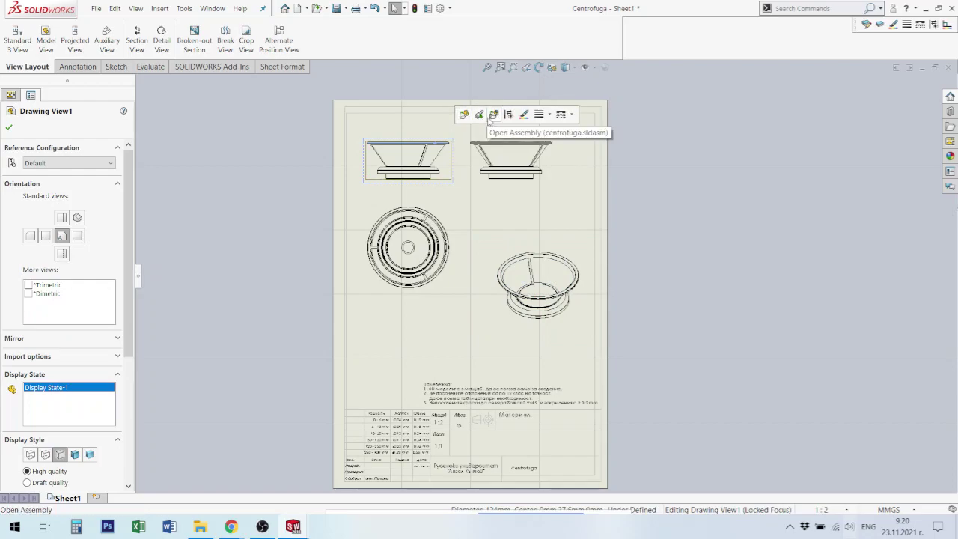
left_click(566, 213)
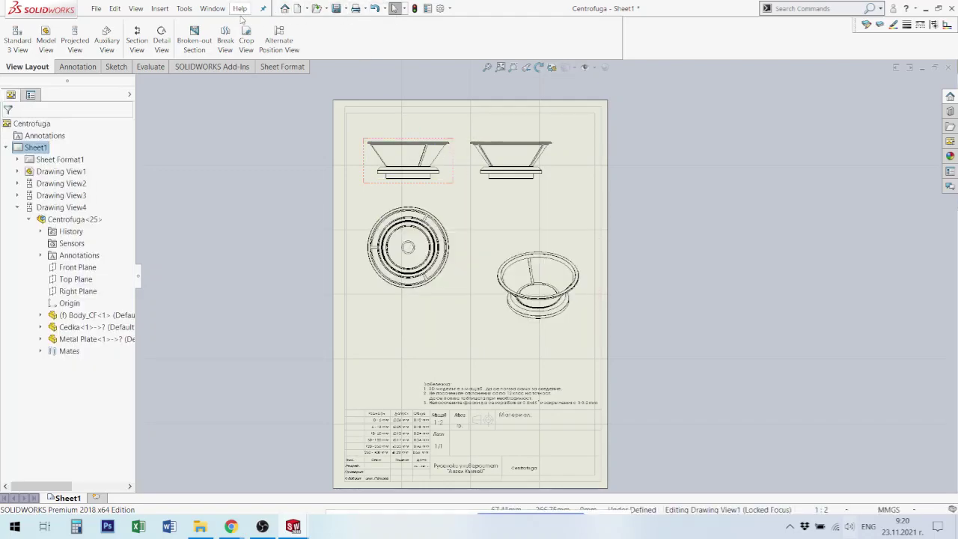
left_click(530, 214)
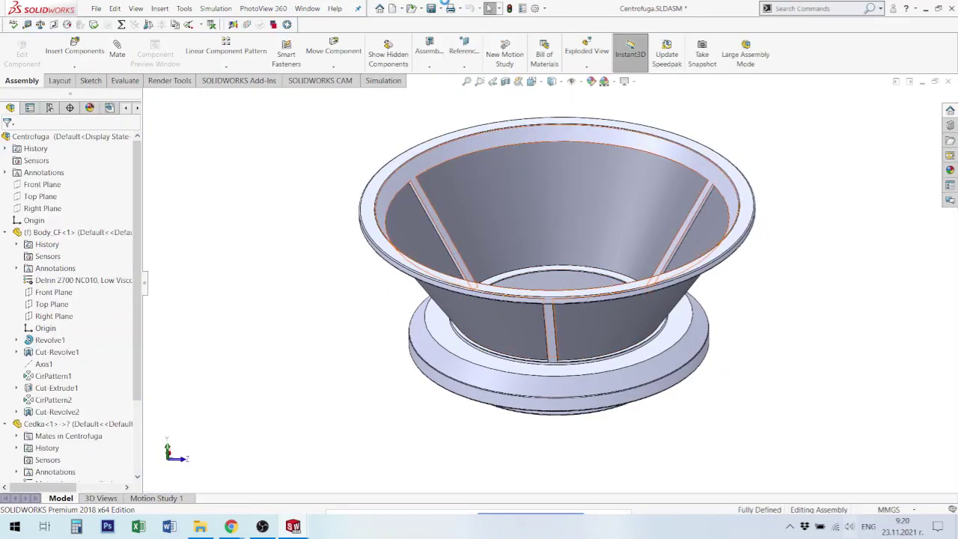
Add a custom Weight property linked to SW-Mass, evaluating to 63.01
left_click(522, 9)
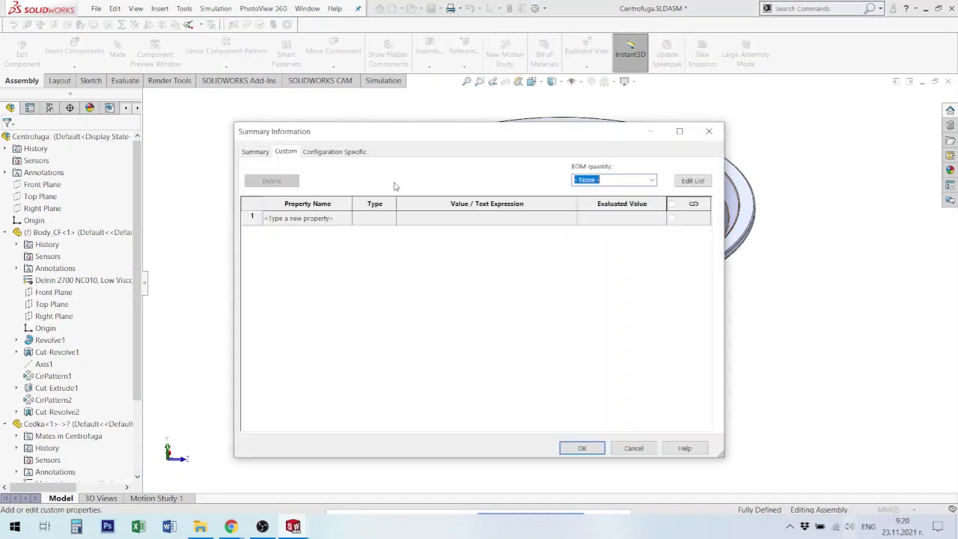
left_click(337, 218)
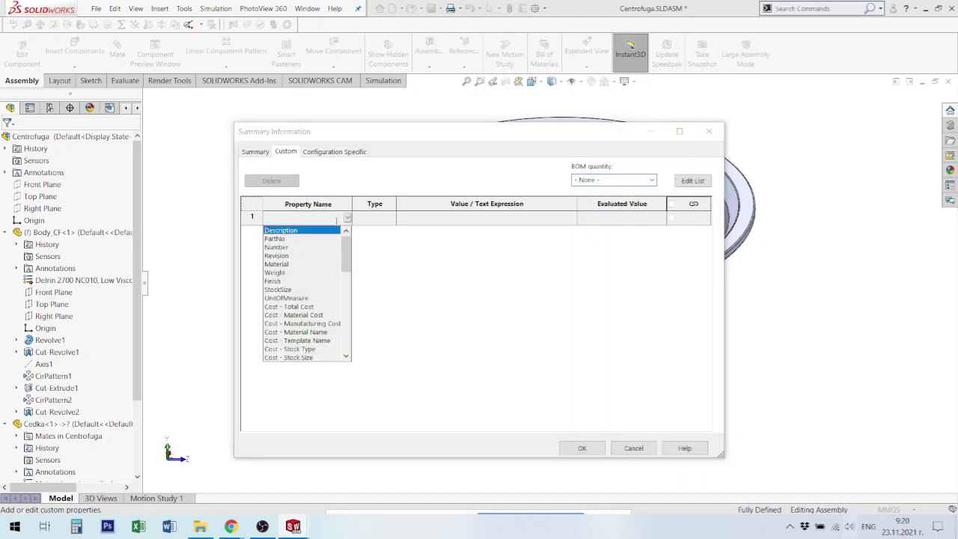
left_click(274, 273)
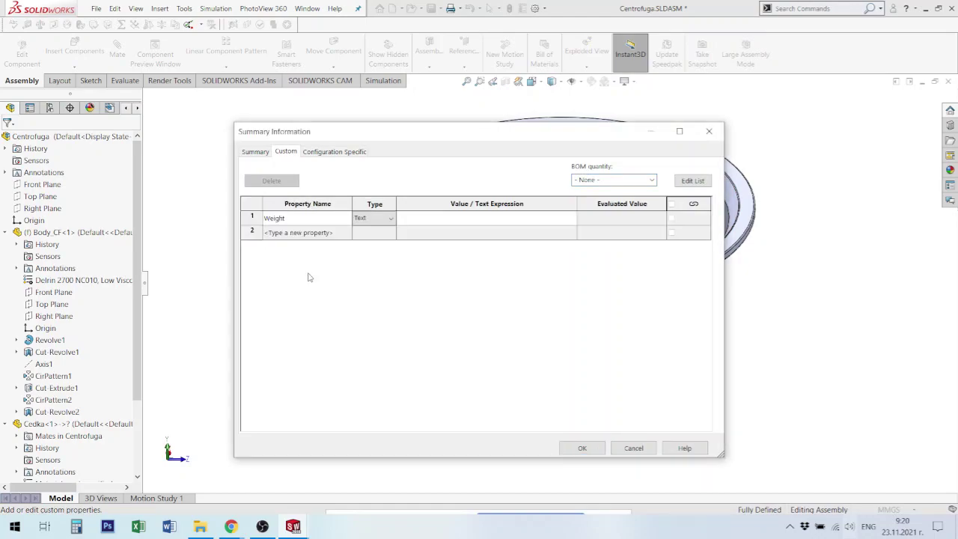
left_click(575, 217)
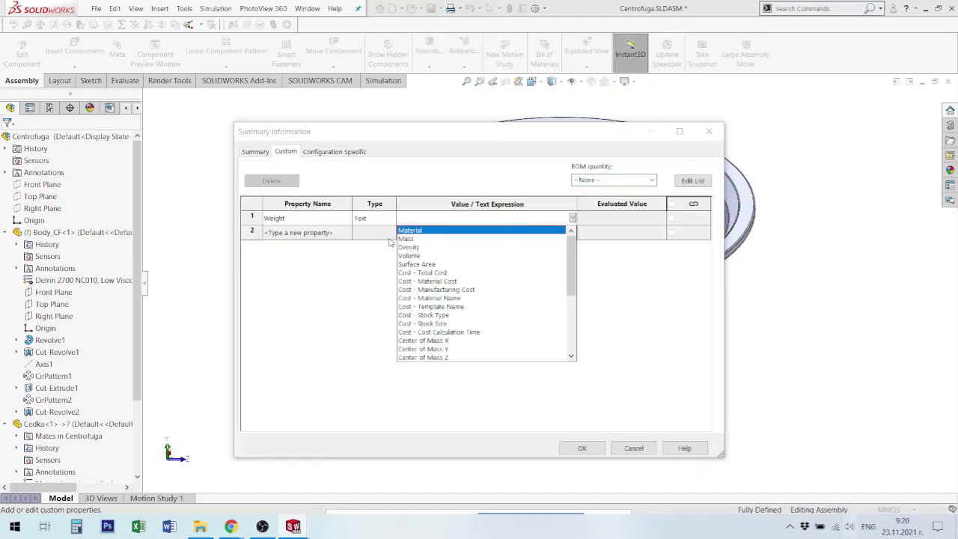
left_click(406, 239)
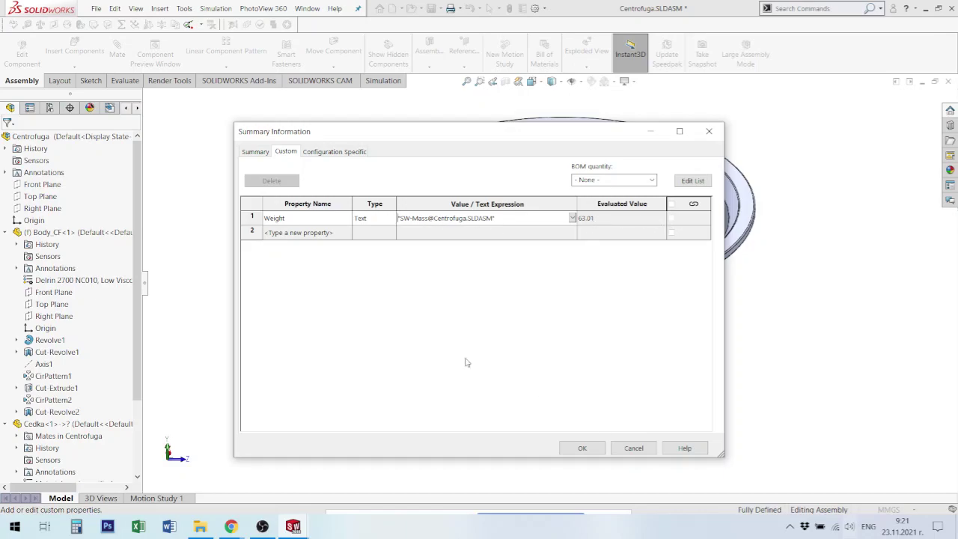
left_click(247, 154)
type("Автор")
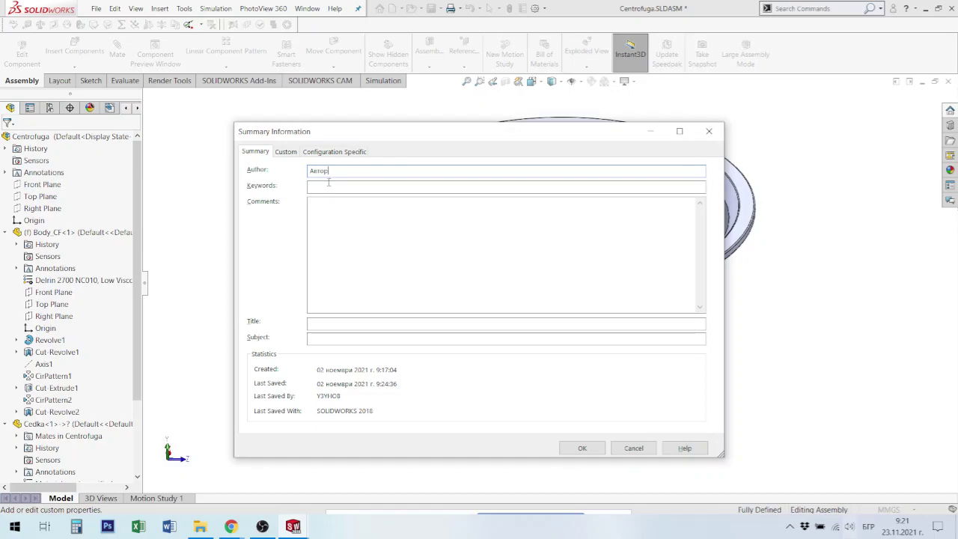
Enter keywords Проверил, comment Сгл. единица - 1 бр and title Центрофуга, then apply
left_click(330, 186)
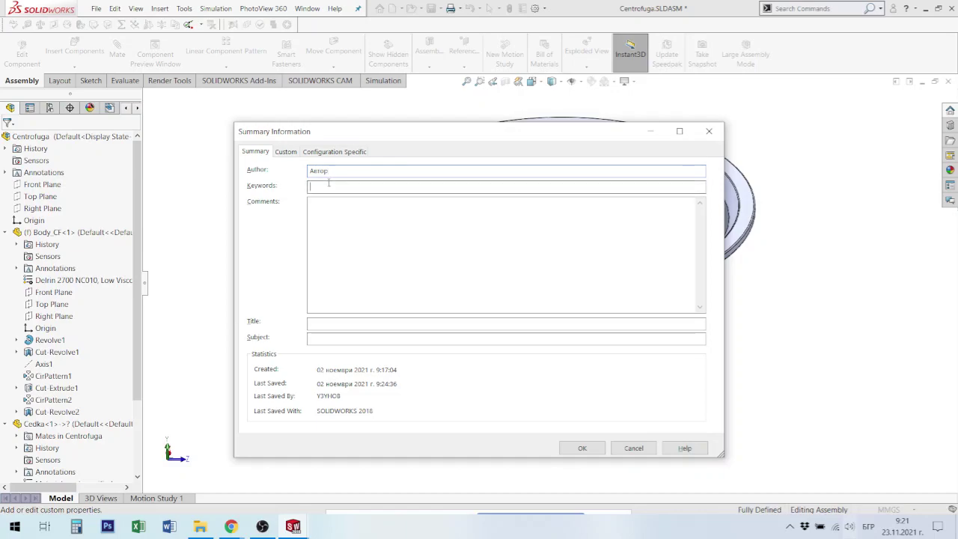
type("Про")
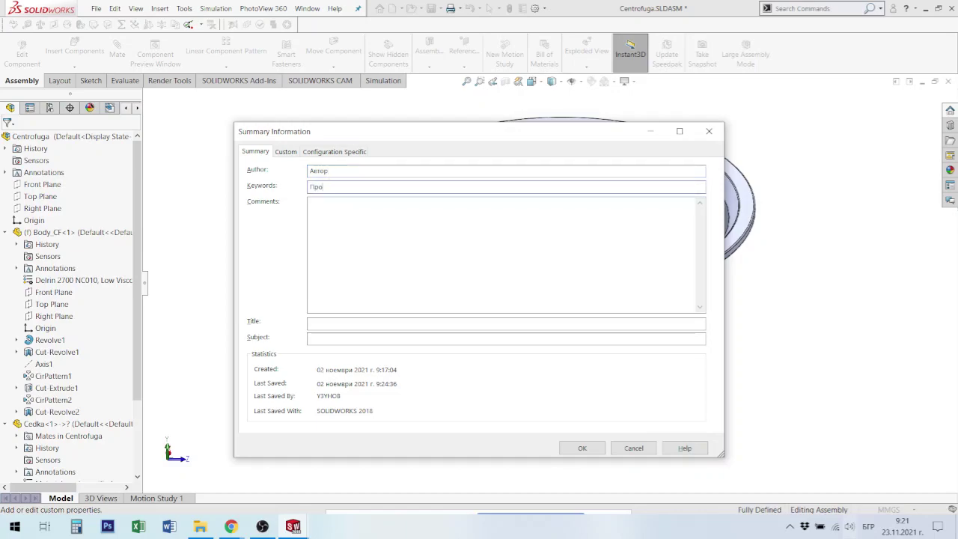
type("верил")
key("Tab")
type("Сгл. единица")
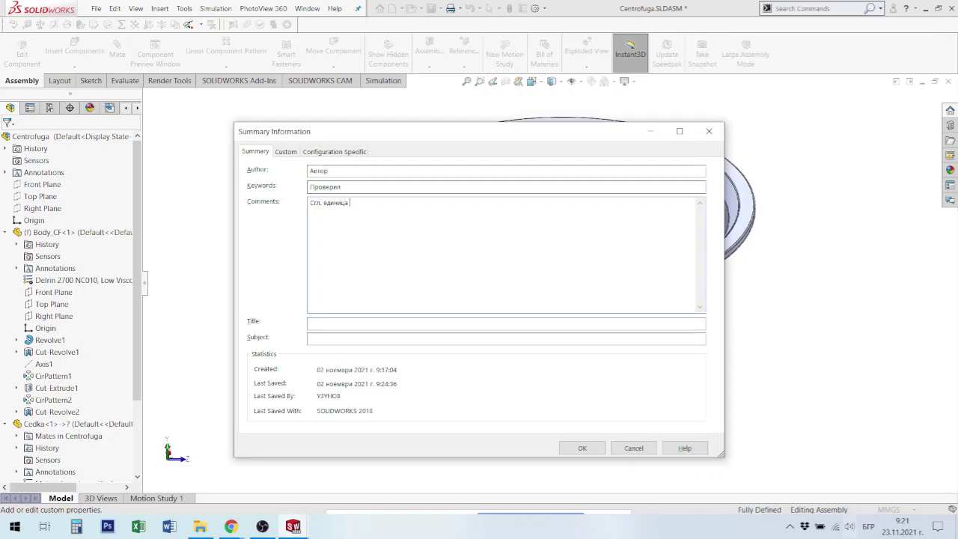
type("1 бр")
left_click(319, 324)
type("Центрофуга")
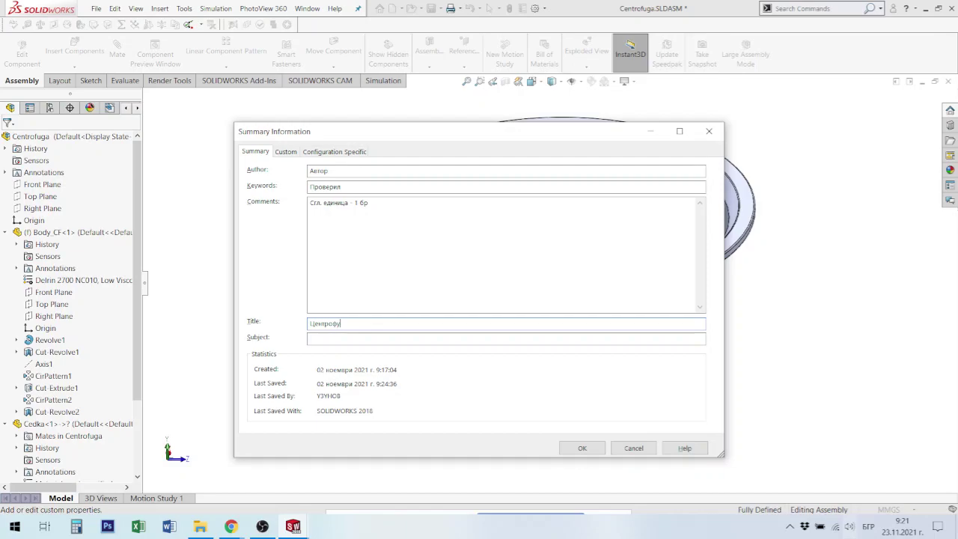
left_click(581, 448)
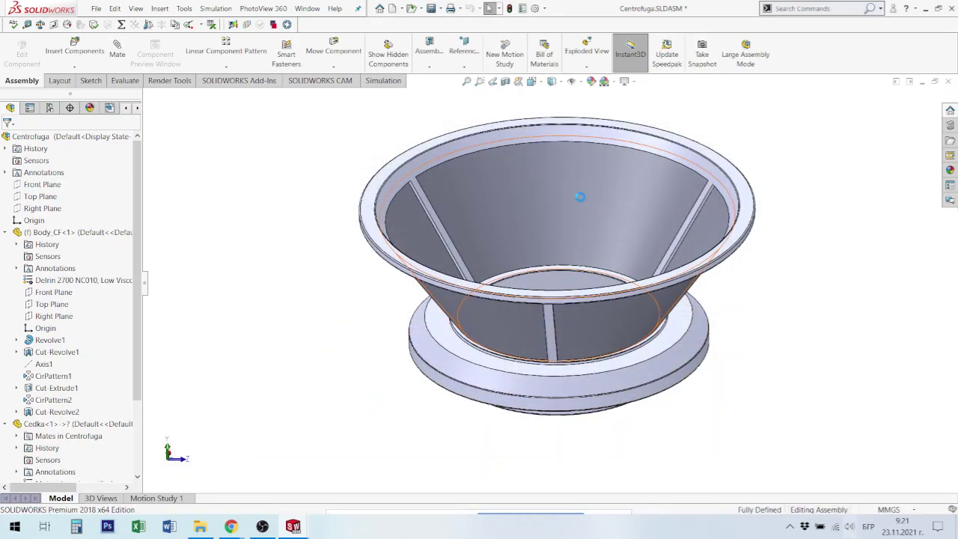
Open the Cedka part, set its summary title to Цедка, and close it saving changes
left_click(591, 193)
left_click(610, 138)
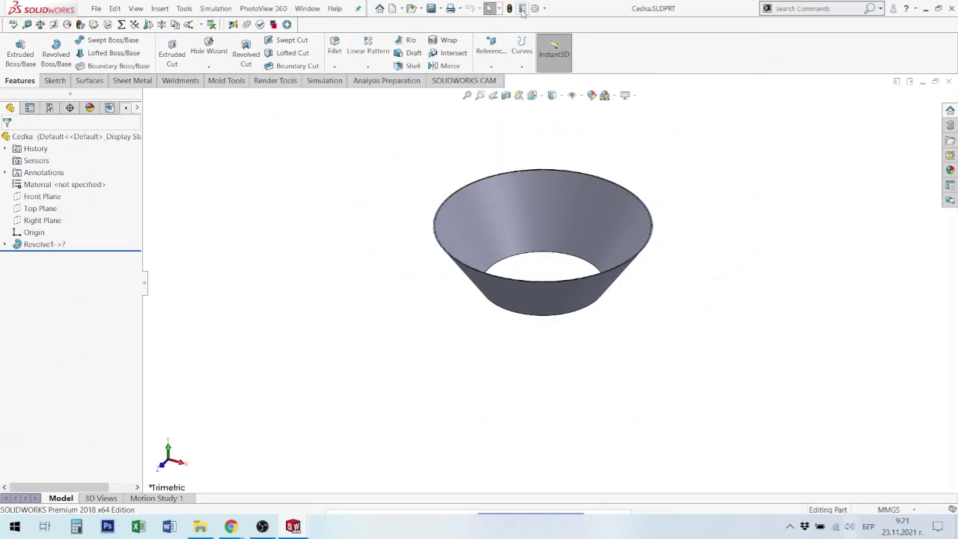
left_click(523, 8)
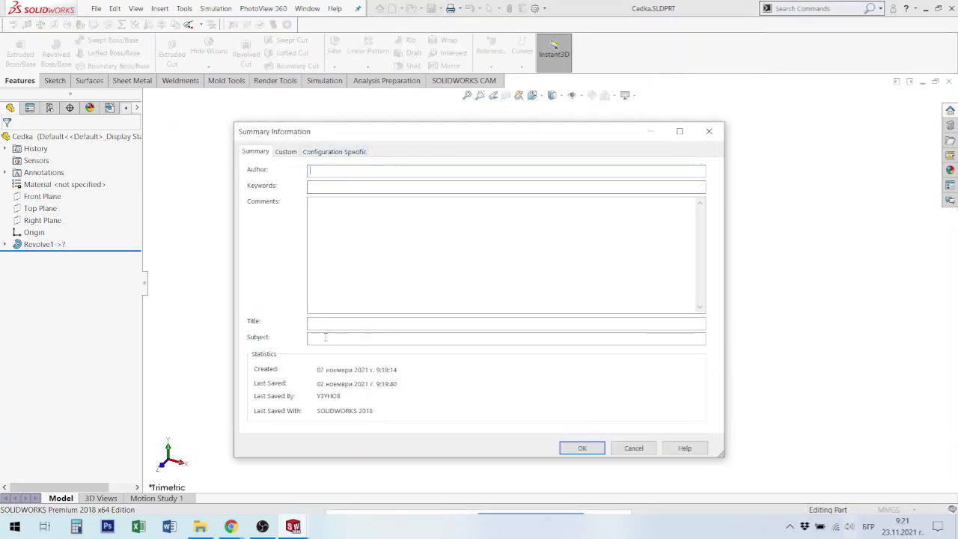
left_click(315, 321)
type("Цедка")
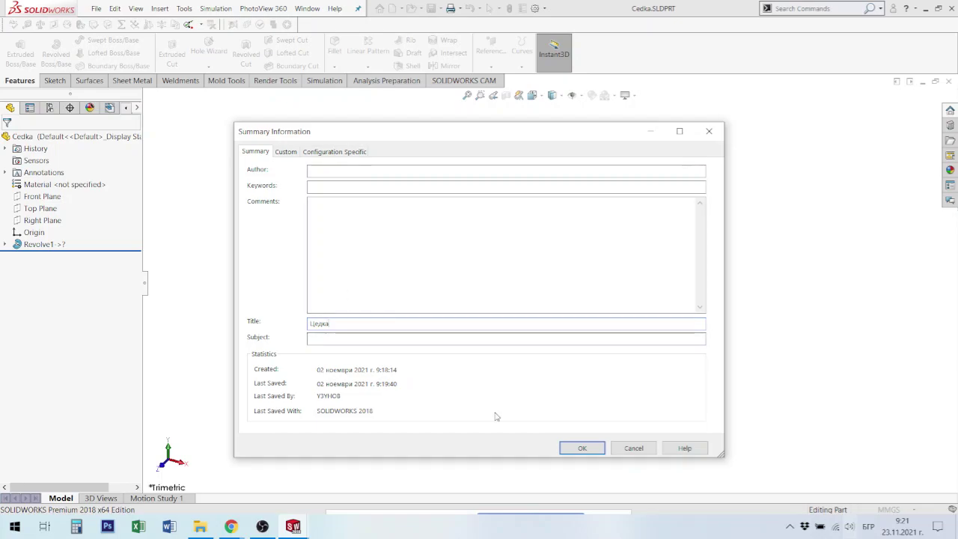
left_click(582, 448)
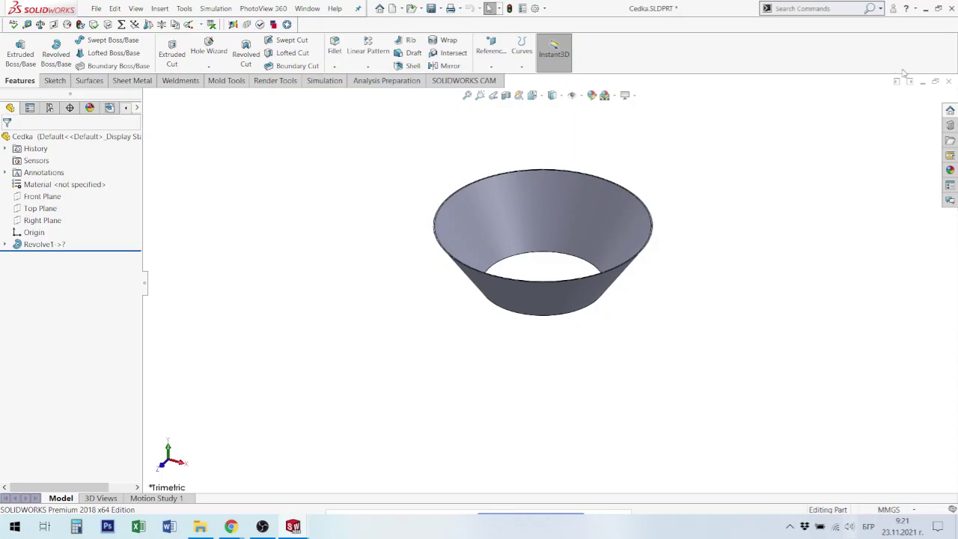
left_click(949, 82)
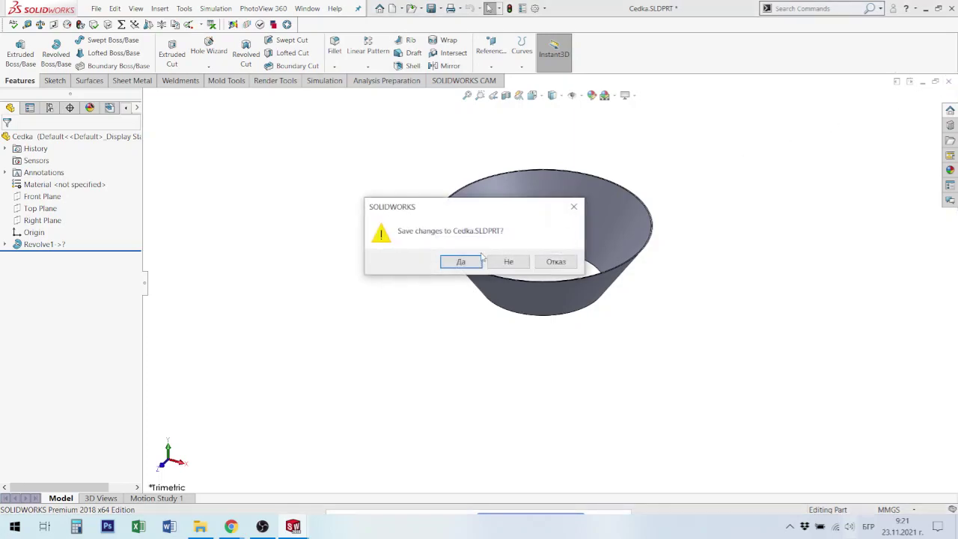
left_click(461, 261)
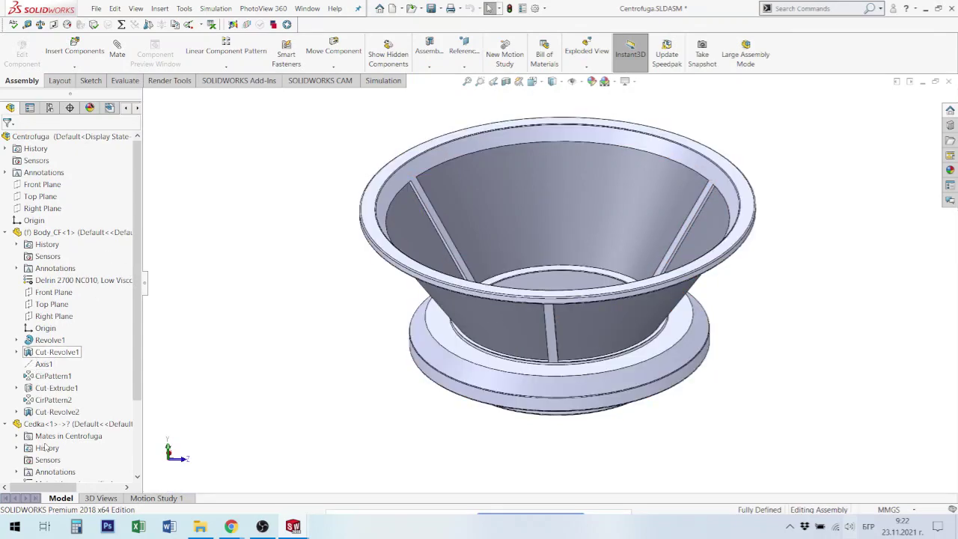
Assign Plain Carbon Steel to Cedka's unspecified material in the FeatureManager tree
scroll(54, 442, "down", 3)
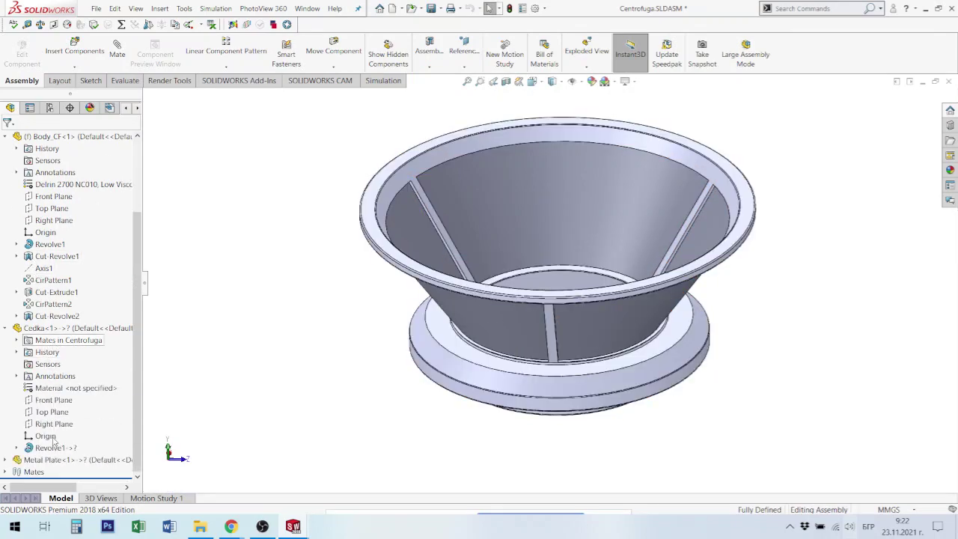
left_click(57, 389)
right_click(57, 390)
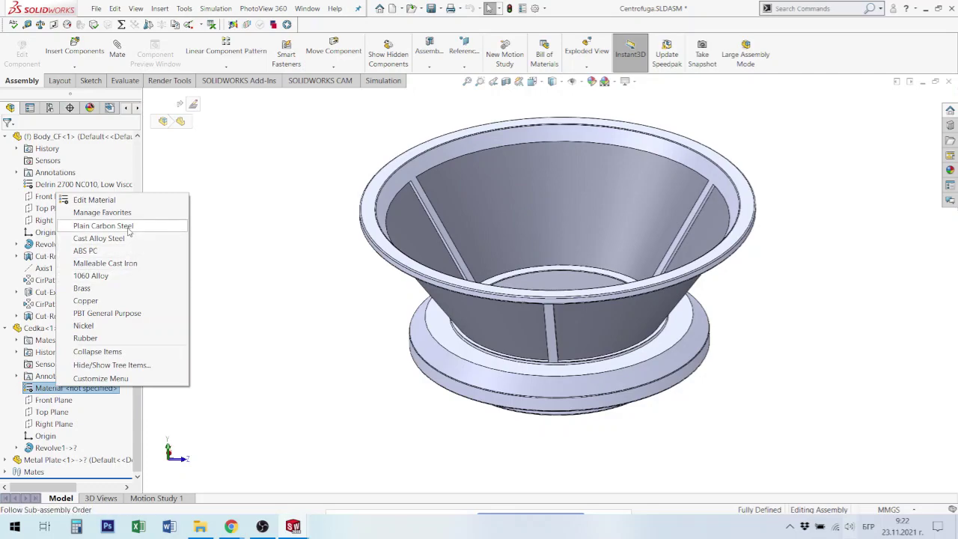
left_click(102, 226)
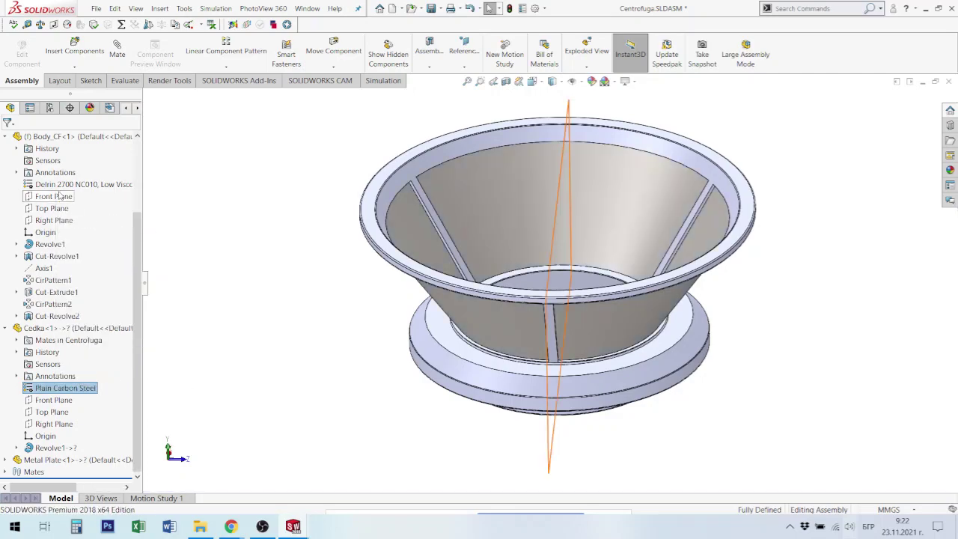
left_click(278, 274)
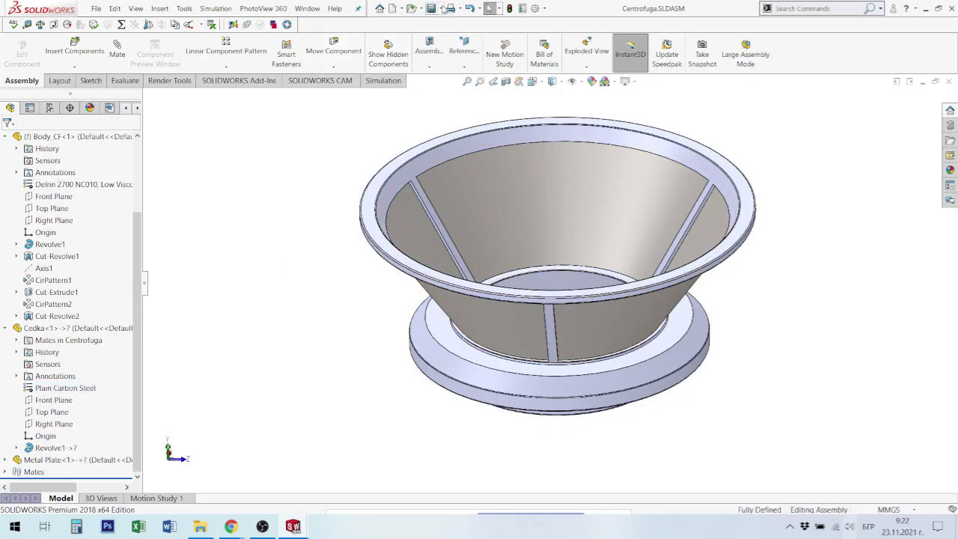
Save all open documents, saving the drawing as Centrofuga.SLDDRW
left_click(441, 8)
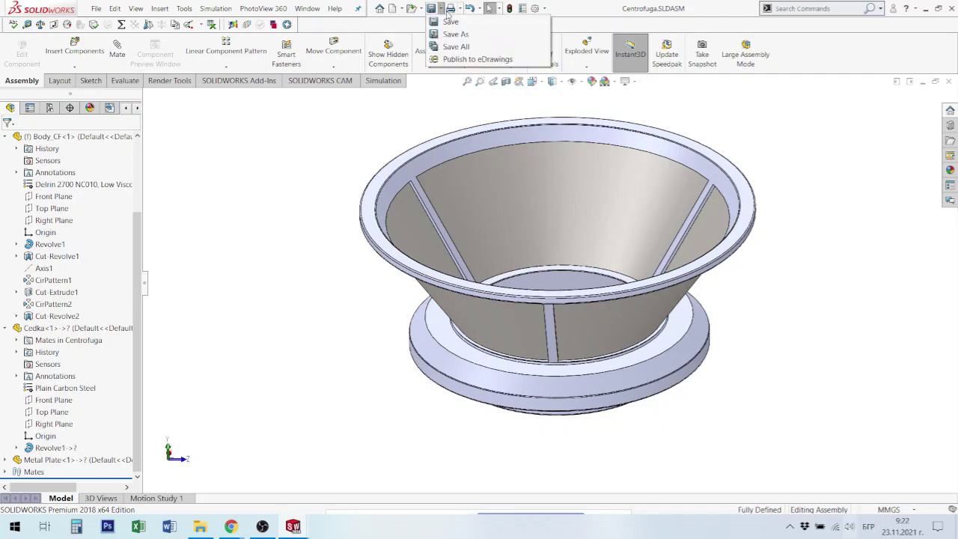
left_click(451, 47)
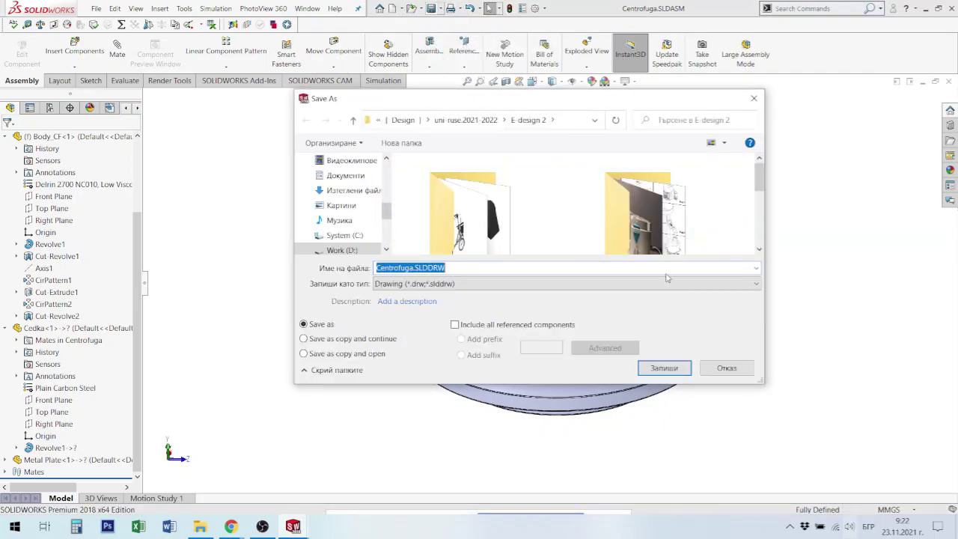
left_click(726, 368)
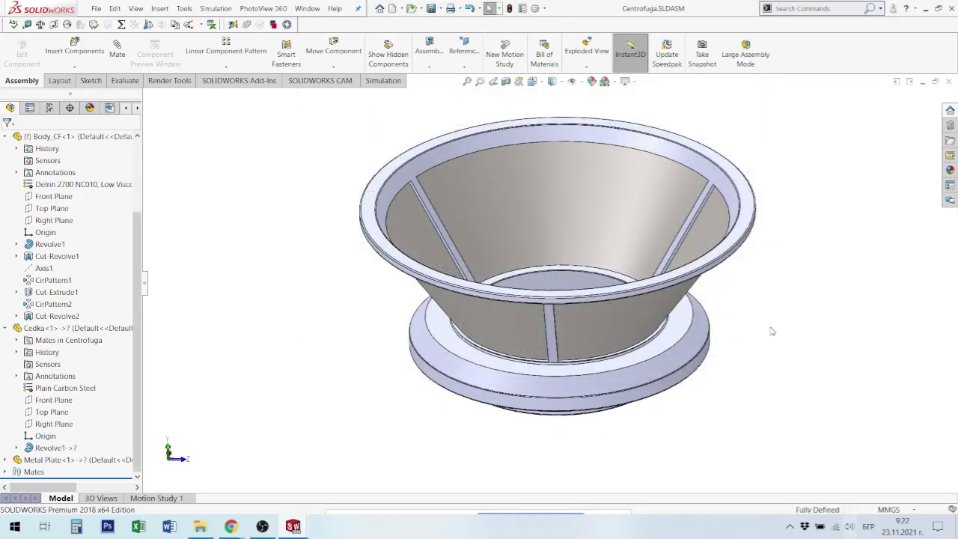
left_click(441, 8)
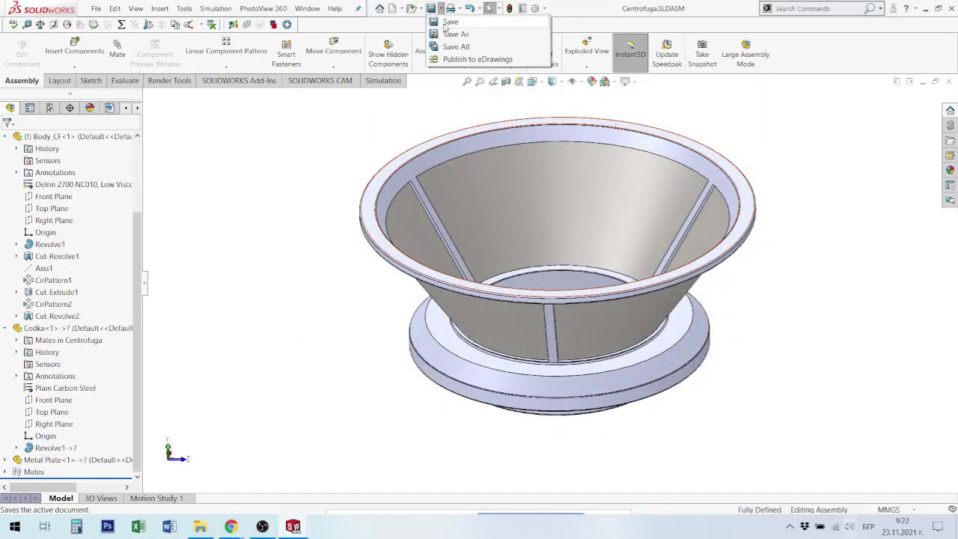
left_click(458, 47)
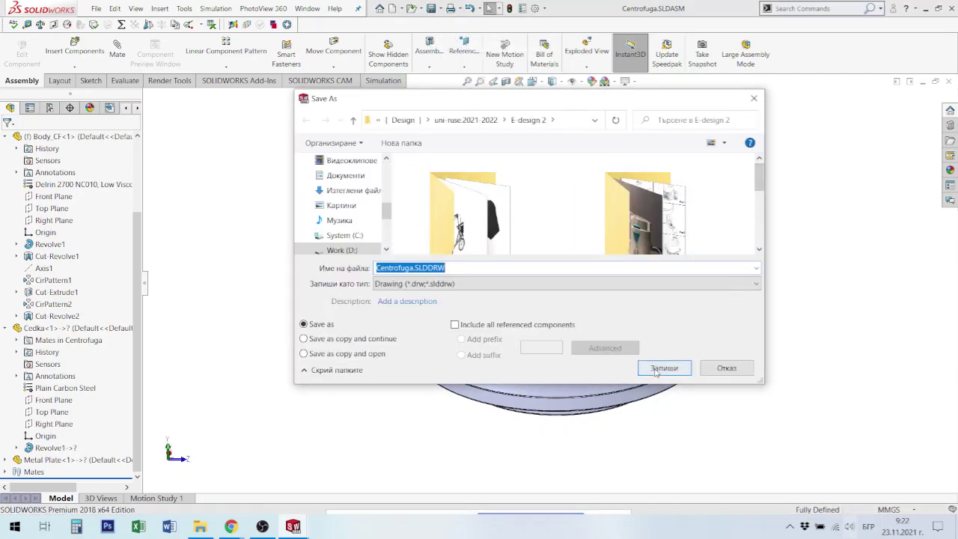
left_click(654, 367)
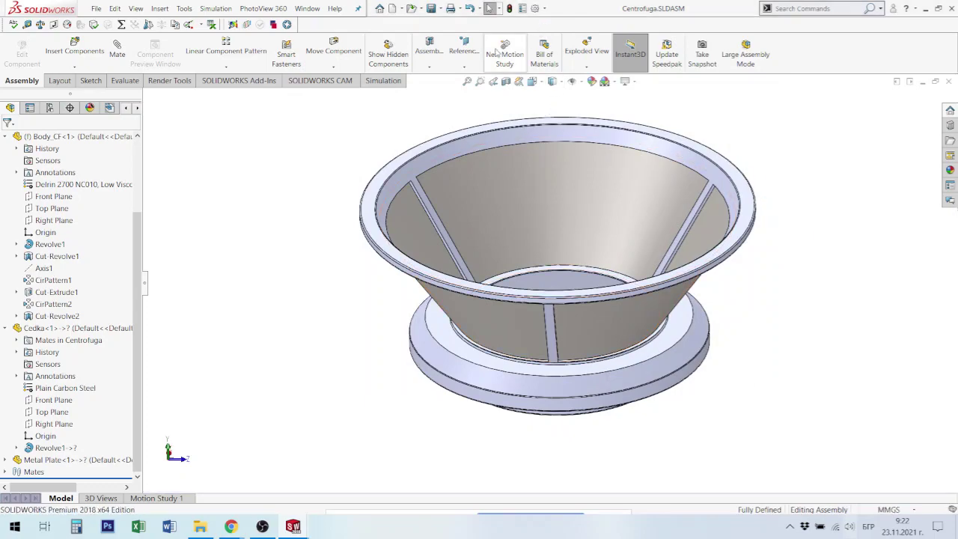
Open Body_CF, set its summary title to Корпус пластмасов, and close the part
left_click(693, 165)
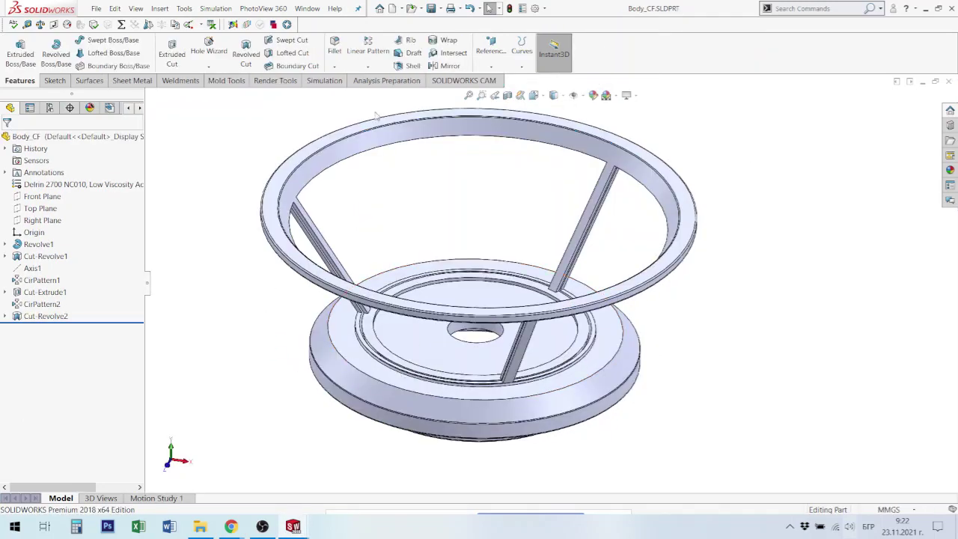
left_click(523, 9)
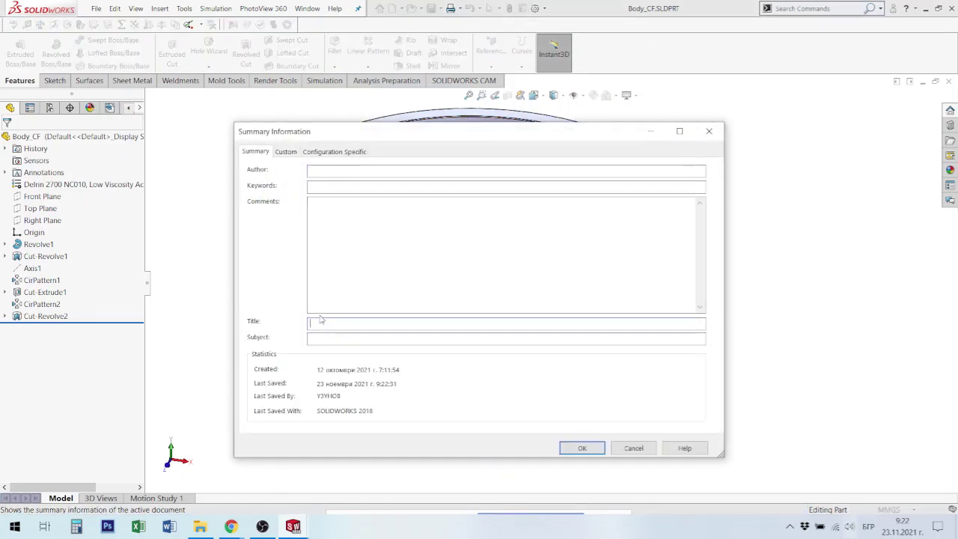
type("П")
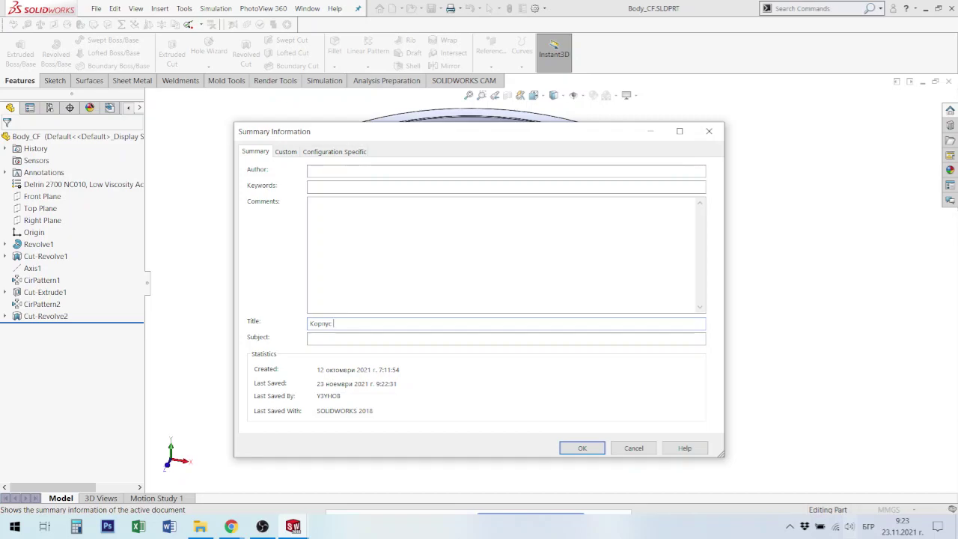
type("ласмасов")
left_click(584, 449)
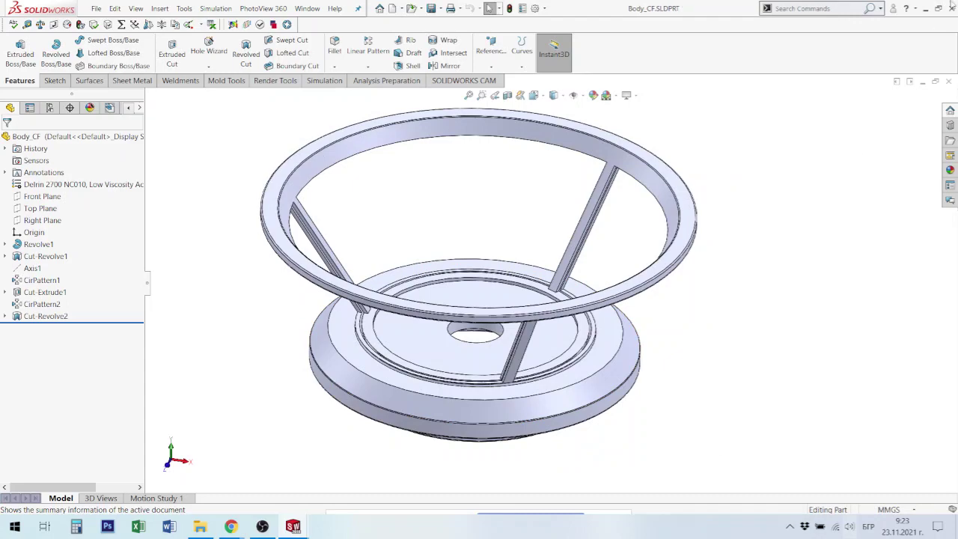
left_click(947, 83)
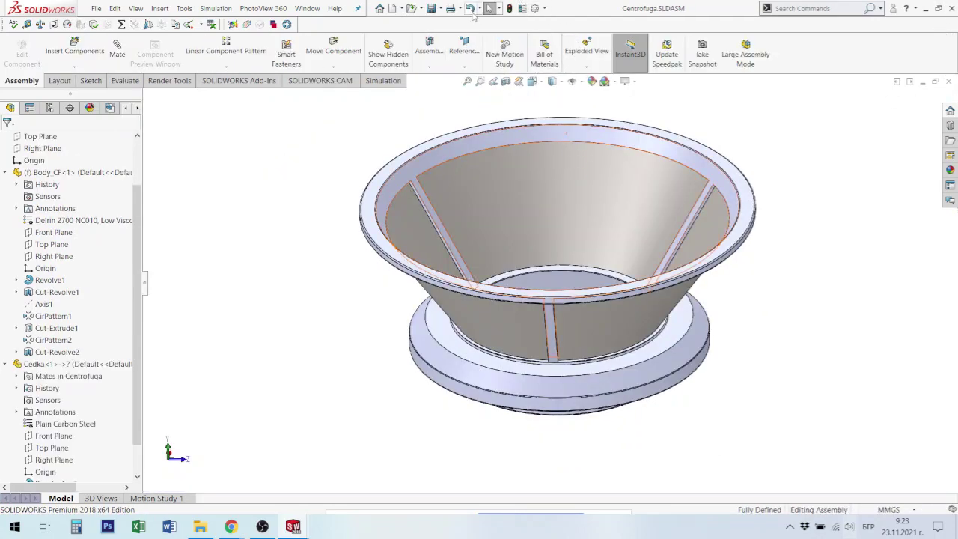
Review the assembly's summary information, then close the assembly to reach the drawing
left_click(522, 8)
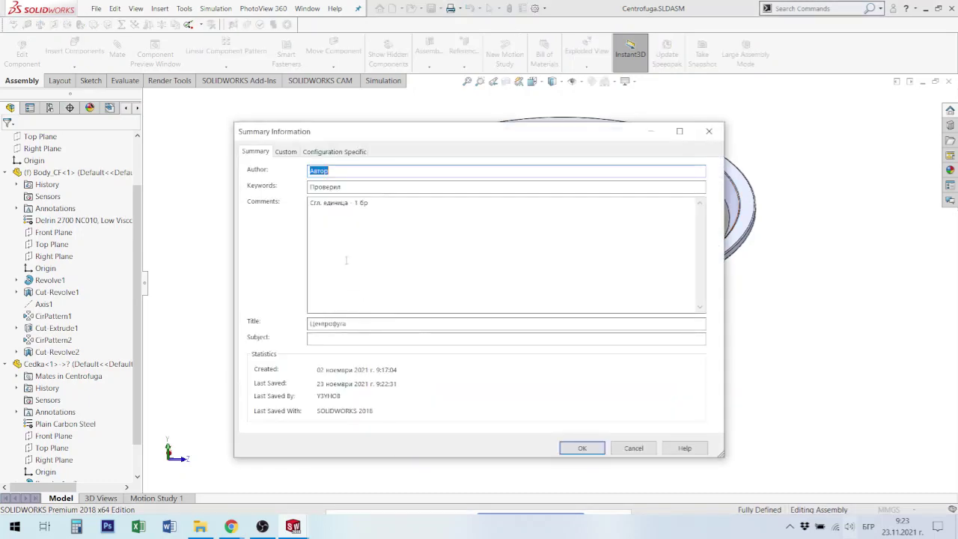
left_click(366, 325)
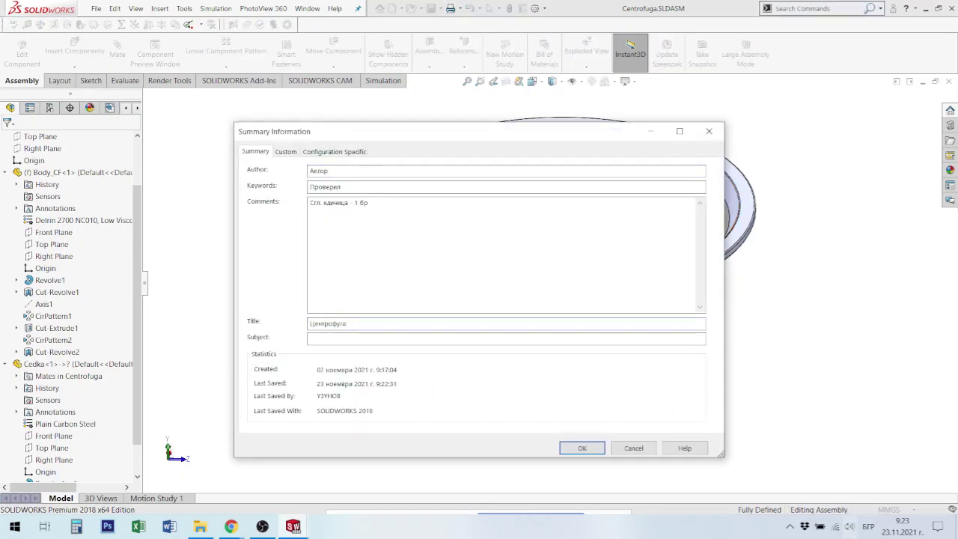
key("alt+shift")
left_click(583, 448)
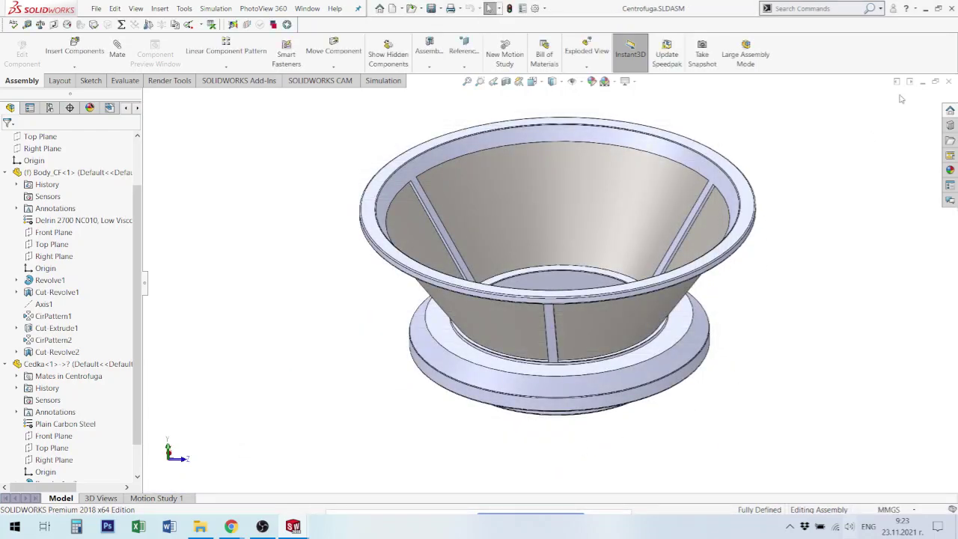
left_click(949, 81)
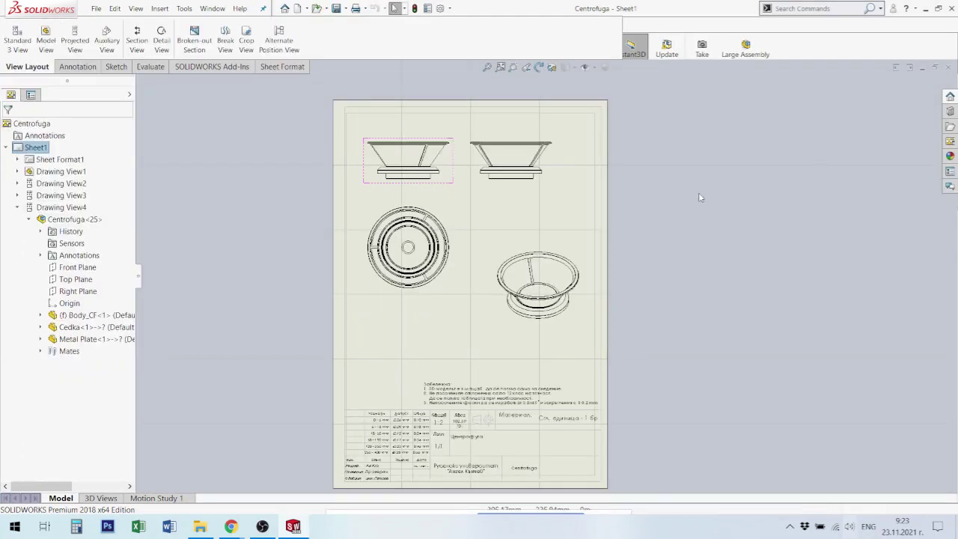
Nudge the top-right Drawing View2 slightly to the right
scroll(462, 414, "down", 2)
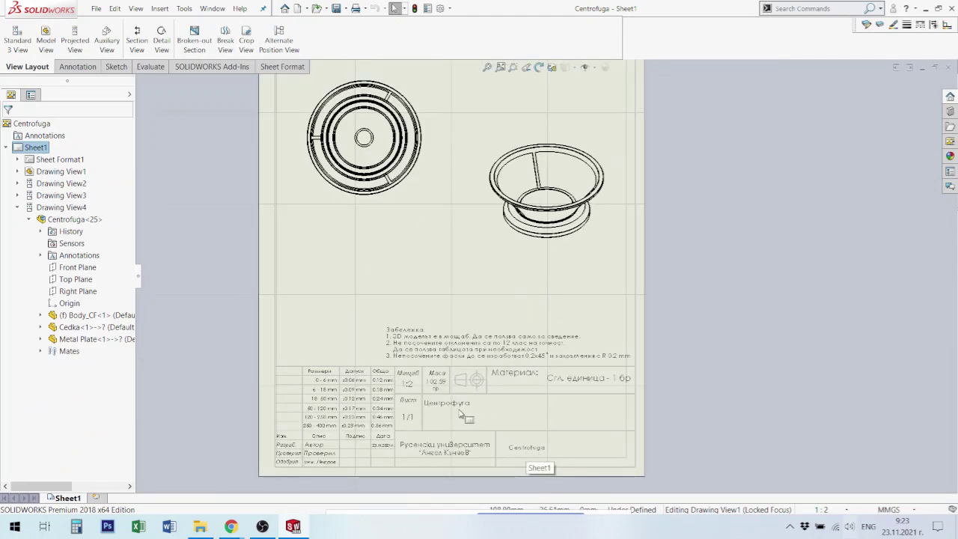
scroll(462, 414, "down", 2)
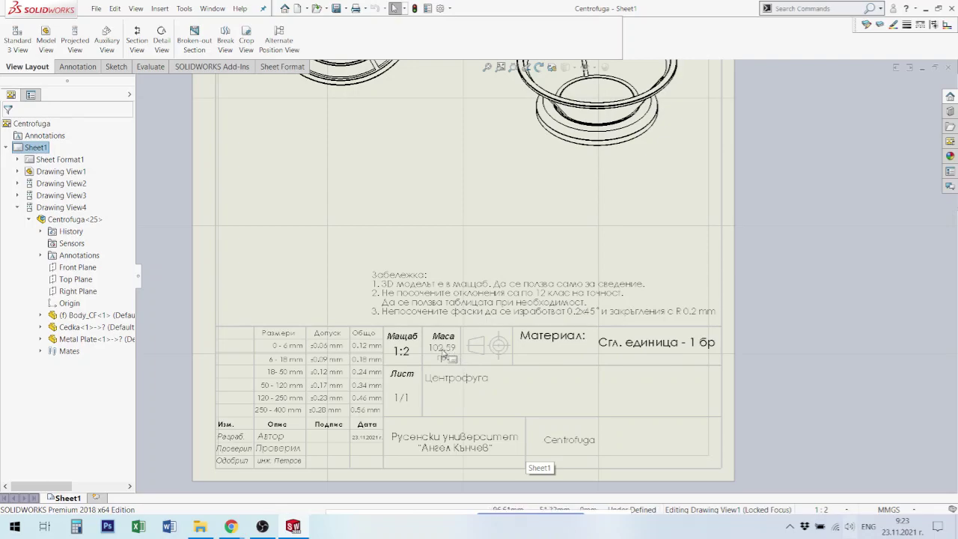
scroll(693, 225, "up", 3)
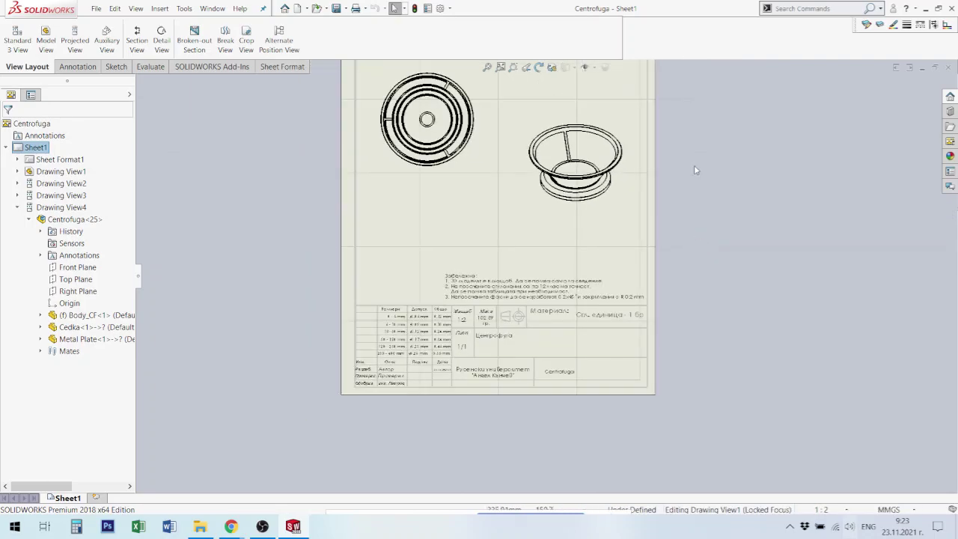
scroll(702, 142, "up", 3)
scroll(697, 146, "down", 2)
scroll(528, 159, "down", 1)
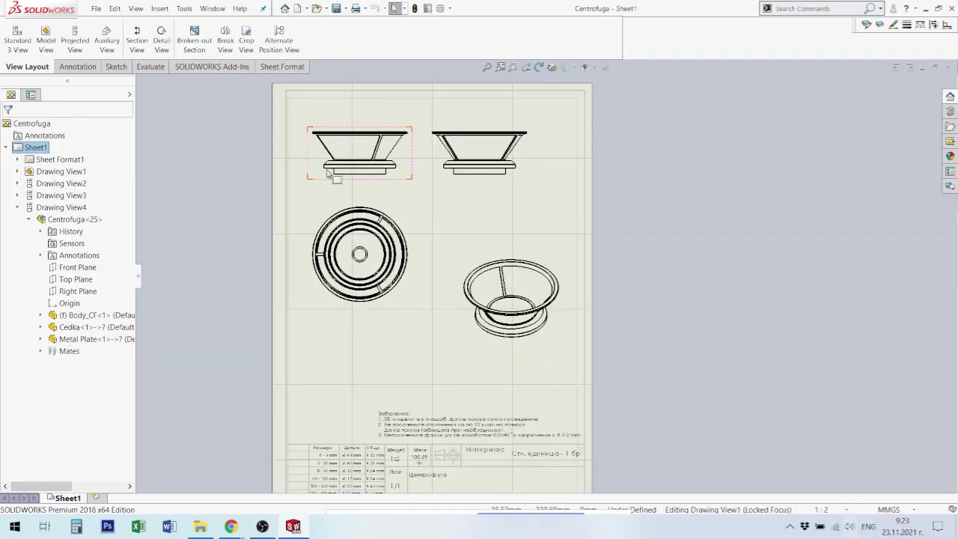
left_click_drag(534, 188, 562, 189)
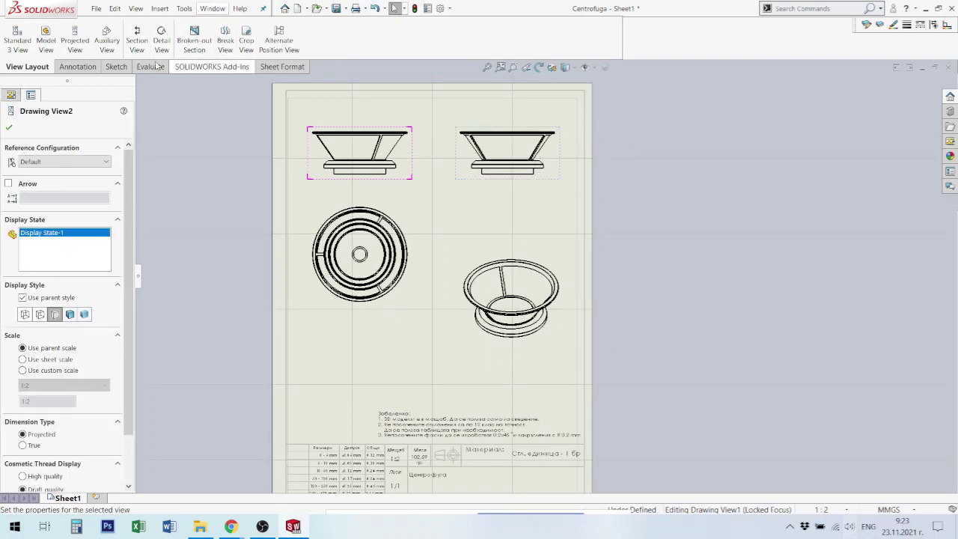
Add vertical centerlines to the top-right and top-left drawing views
left_click(77, 67)
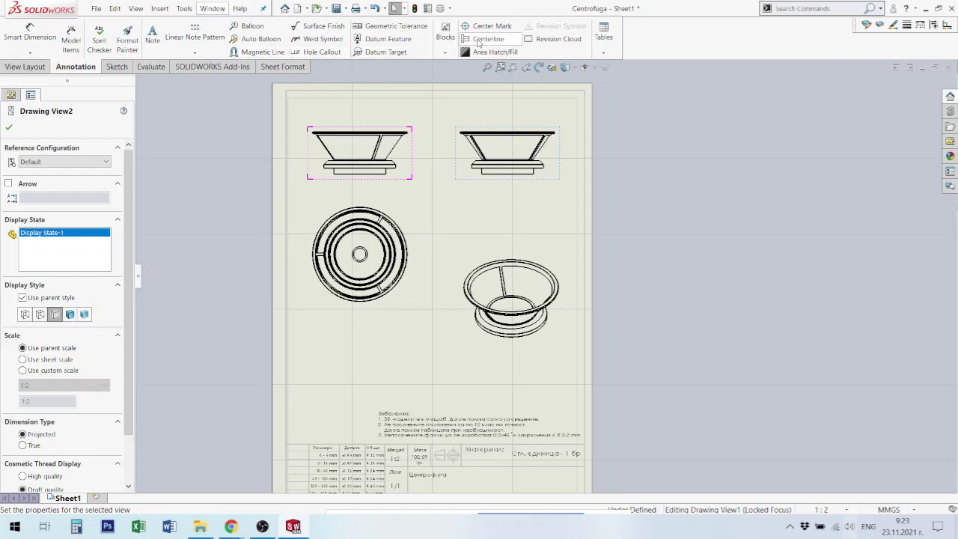
left_click(487, 39)
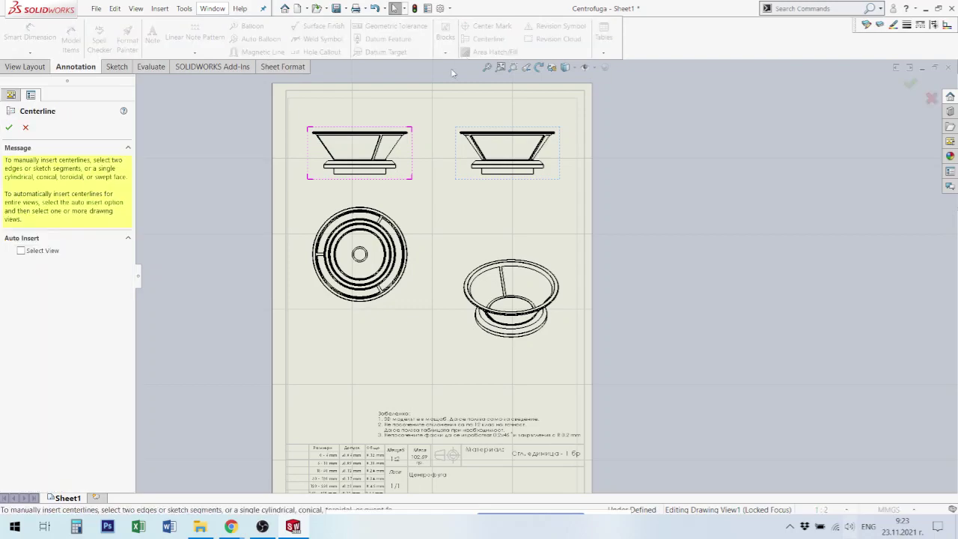
left_click(373, 174)
left_click(359, 180)
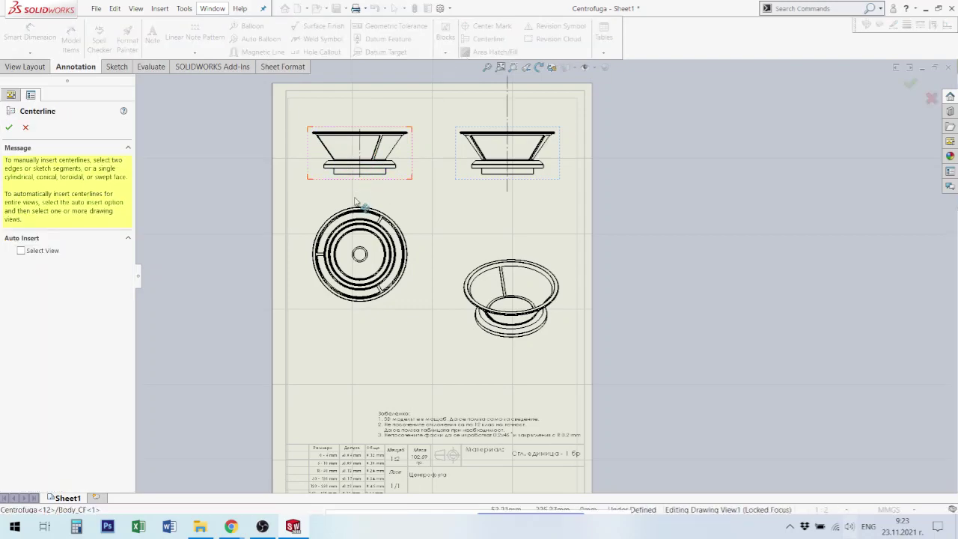
left_click(9, 129)
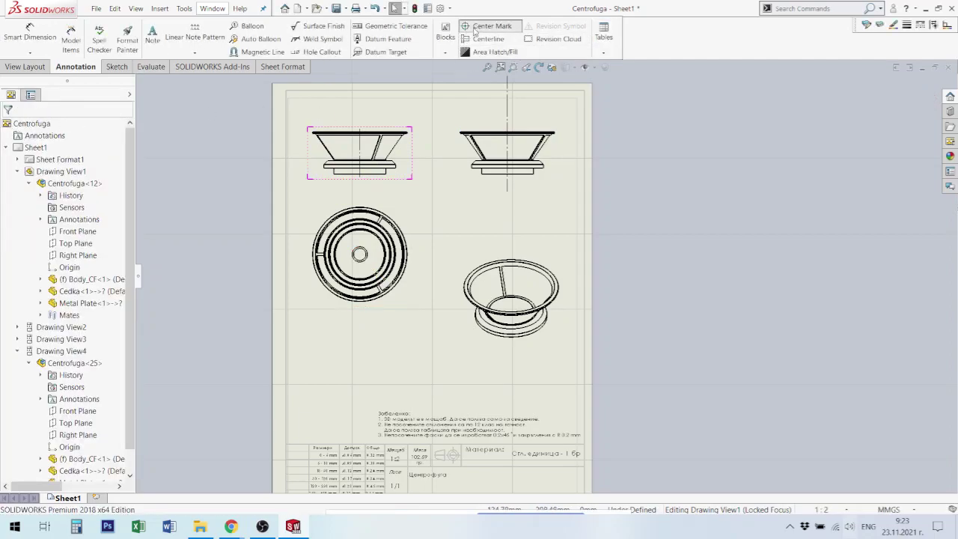
Place a center mark on the circular top-down view of the centrifuge
left_click(486, 26)
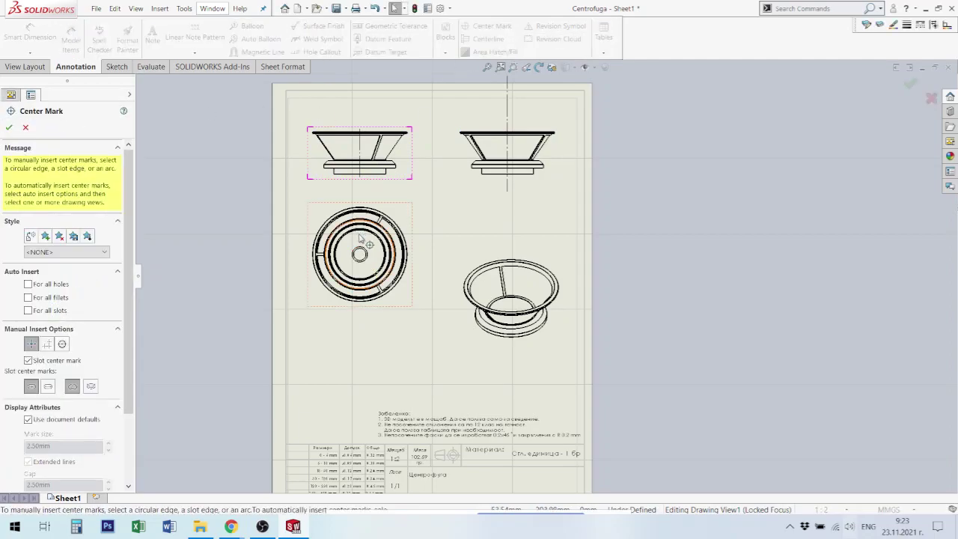
left_click(404, 237)
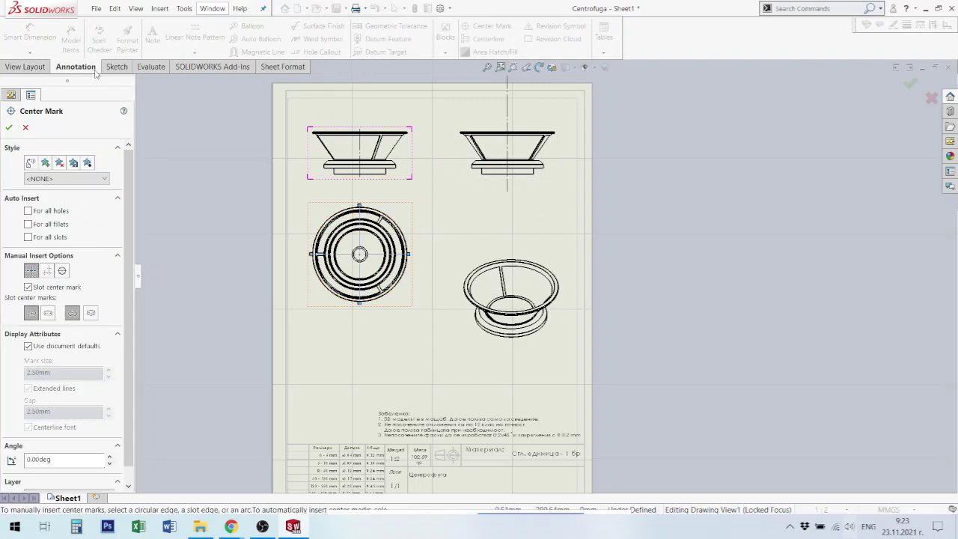
left_click(39, 69)
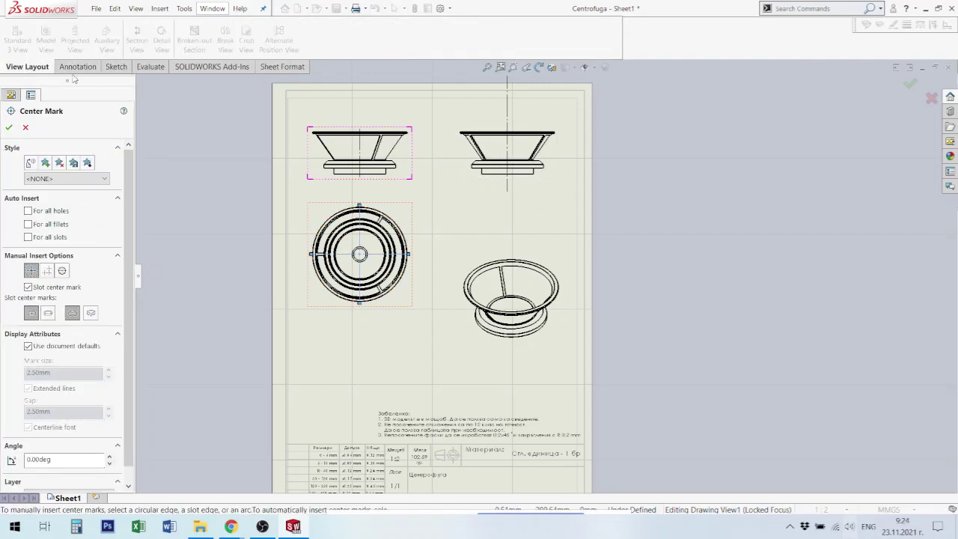
left_click(7, 128)
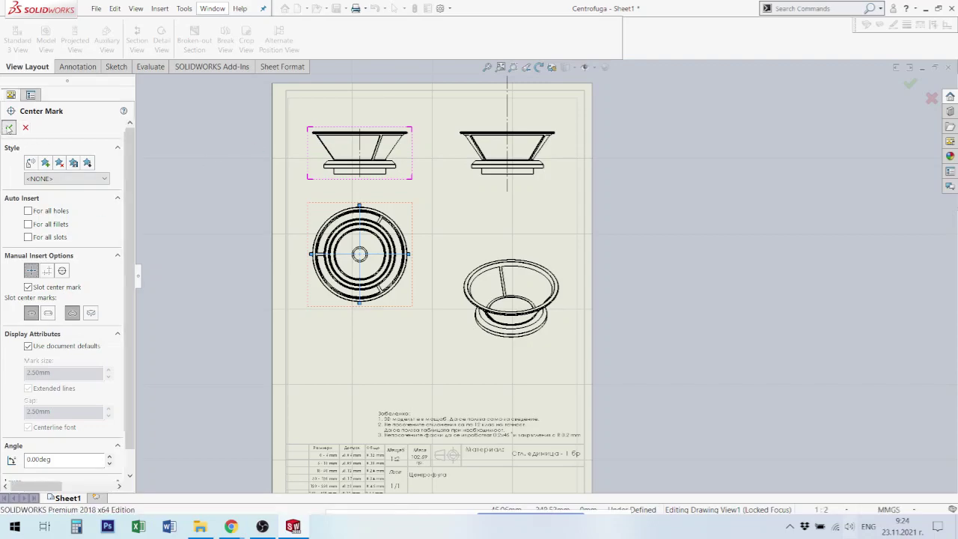
Dimension the outer circle of the circular view as Ø124,00
left_click(116, 66)
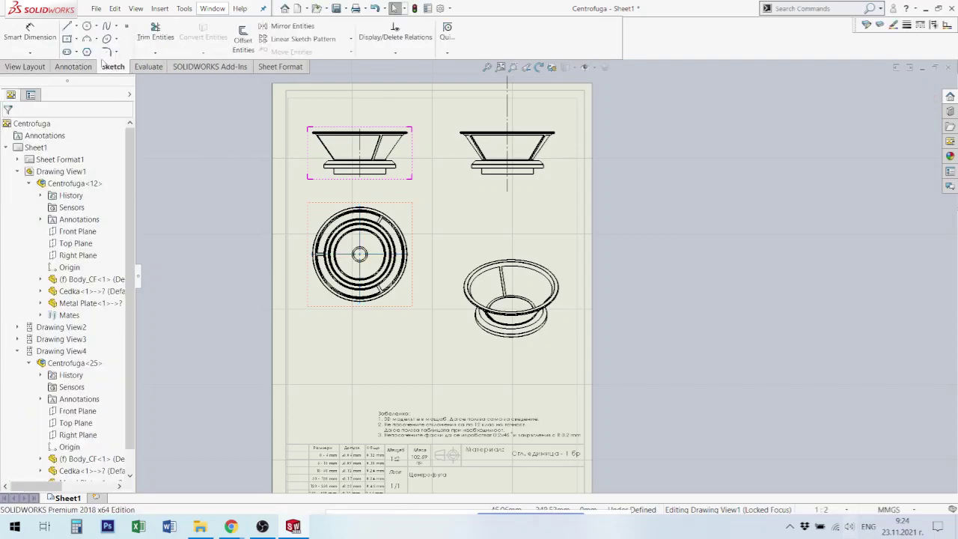
left_click(30, 34)
scroll(460, 161, "up", 2)
scroll(406, 278, "down", 1)
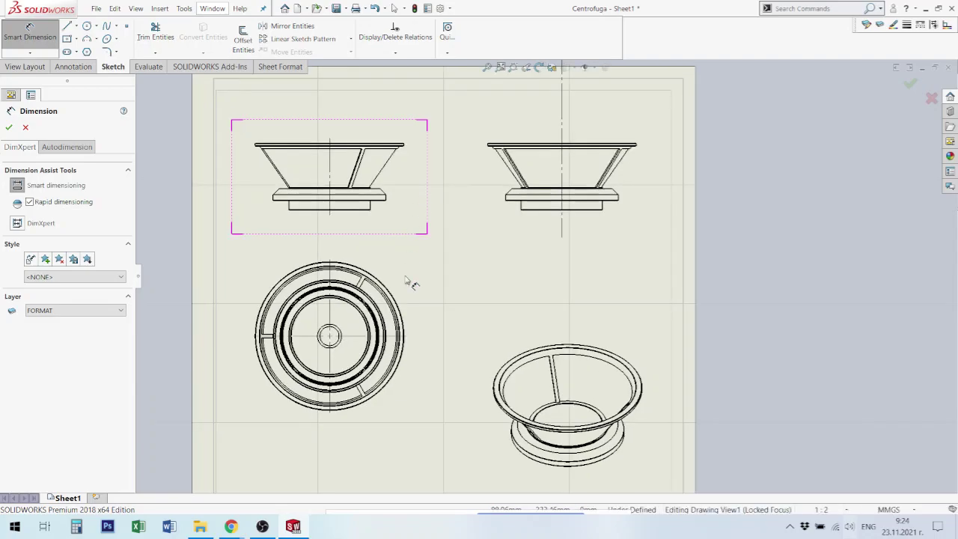
scroll(421, 390, "down", 1)
scroll(417, 360, "down", 1)
scroll(428, 353, "down", 1)
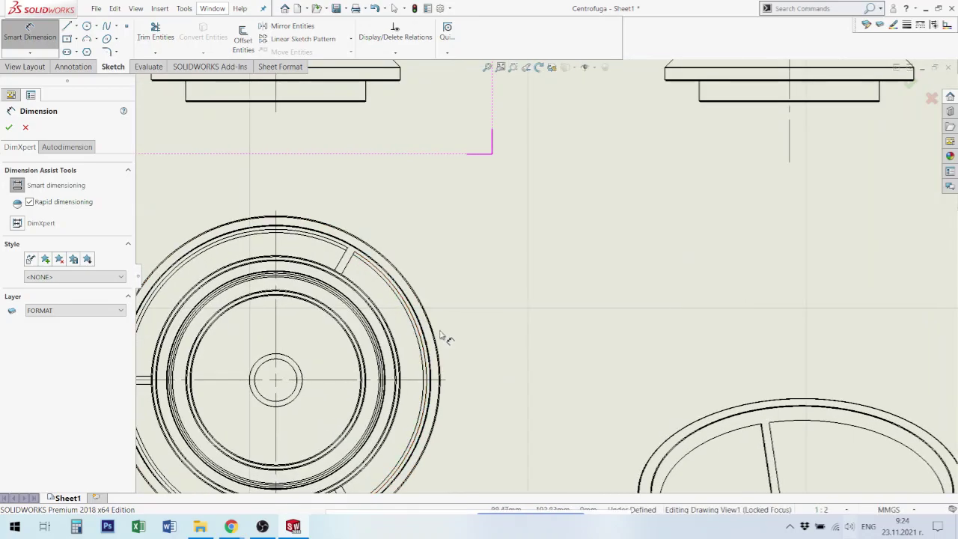
scroll(442, 339, "down", 1)
scroll(468, 286, "down", 1)
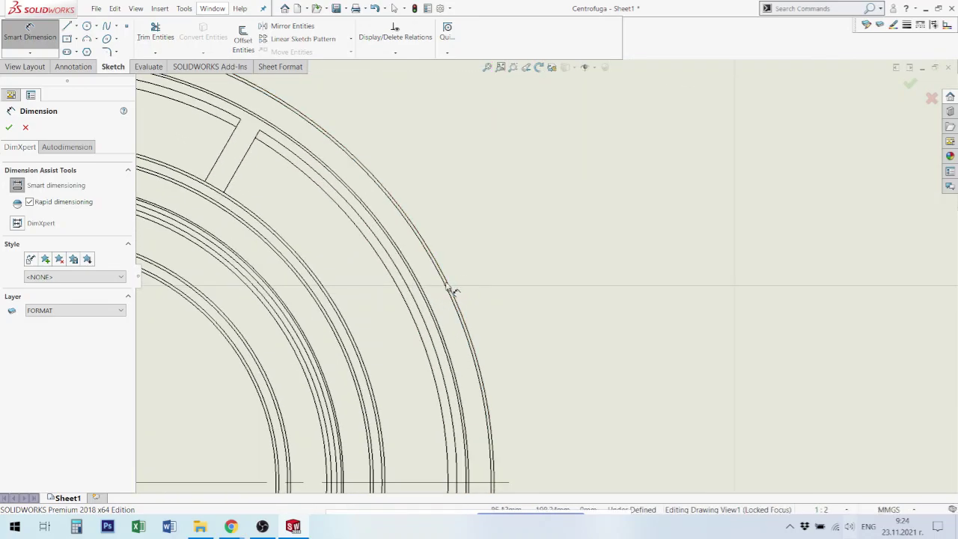
left_click(452, 286)
scroll(627, 268, "up", 1)
scroll(535, 234, "up", 2)
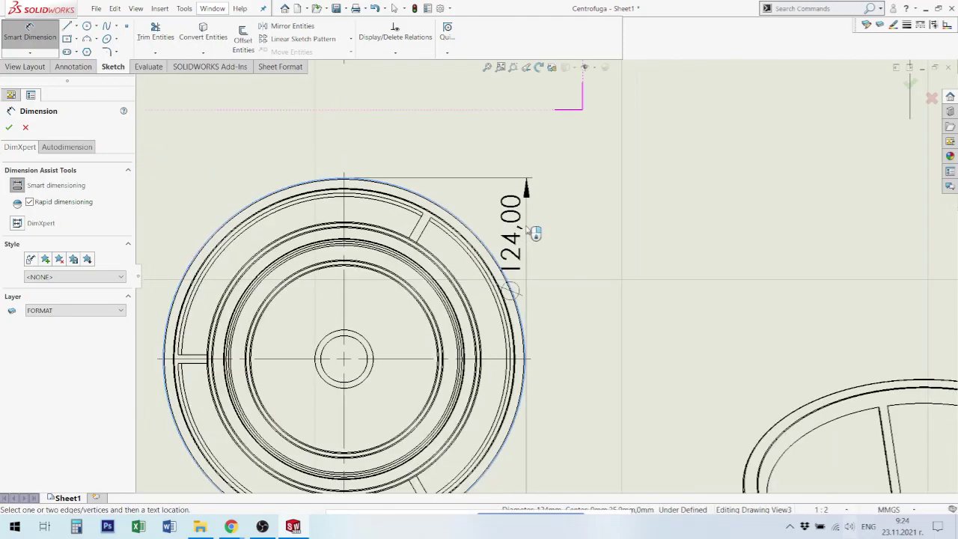
scroll(535, 234, "up", 2)
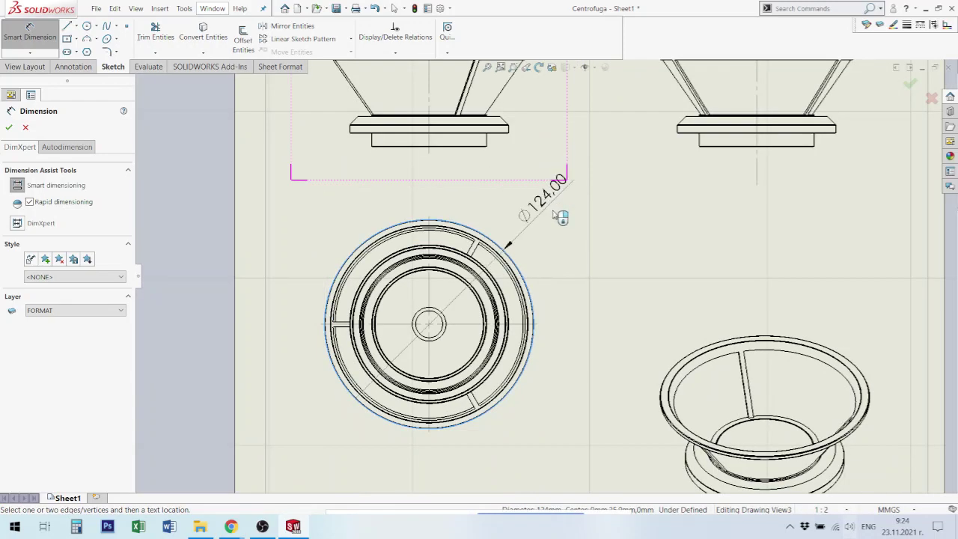
left_click(555, 215)
Add the 56,00 overall height dimension beside the side view
scroll(802, 208, "up", 1)
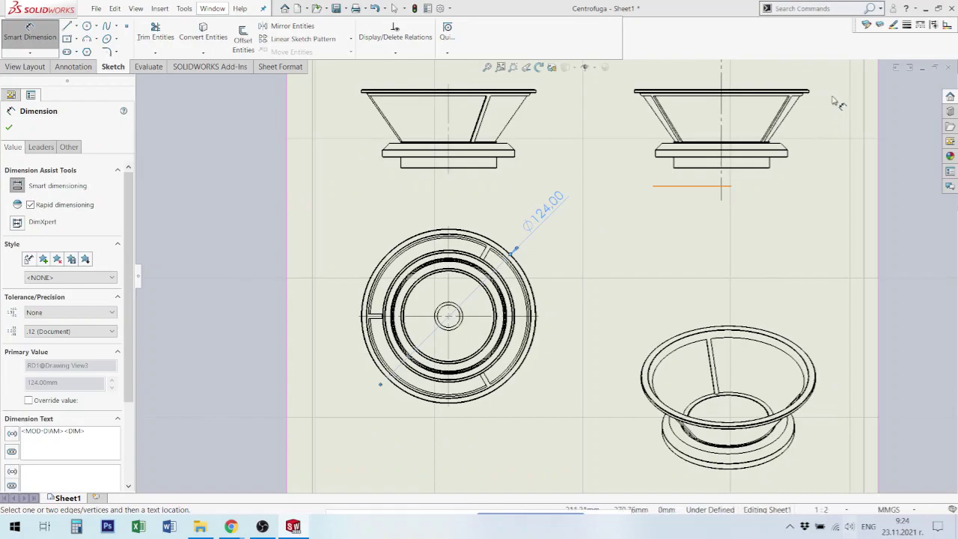
scroll(835, 102, "down", 2)
scroll(748, 135, "down", 2)
scroll(674, 158, "down", 2)
scroll(648, 171, "down", 1)
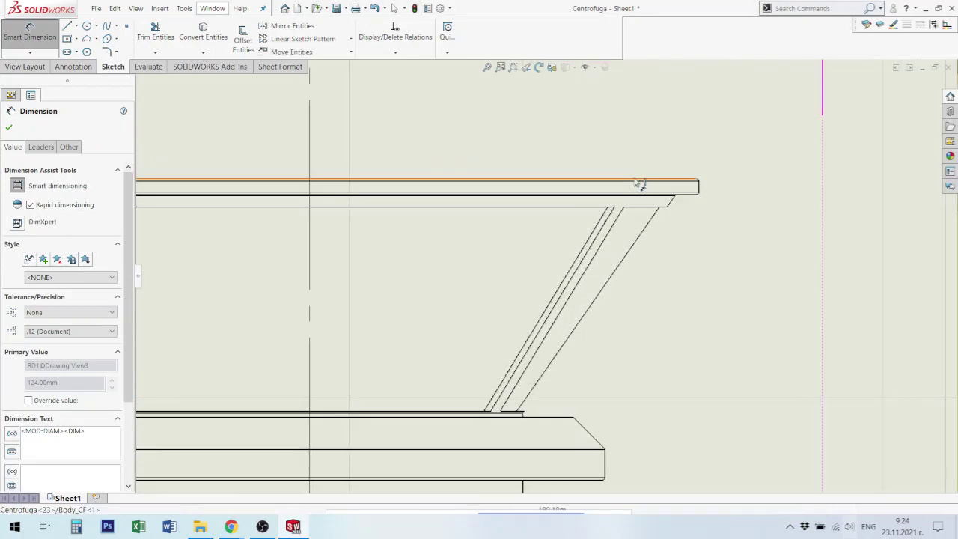
left_click(636, 184)
scroll(520, 302, "up", 1)
scroll(527, 389, "up", 1)
scroll(528, 397, "down", 1)
scroll(525, 410, "down", 1)
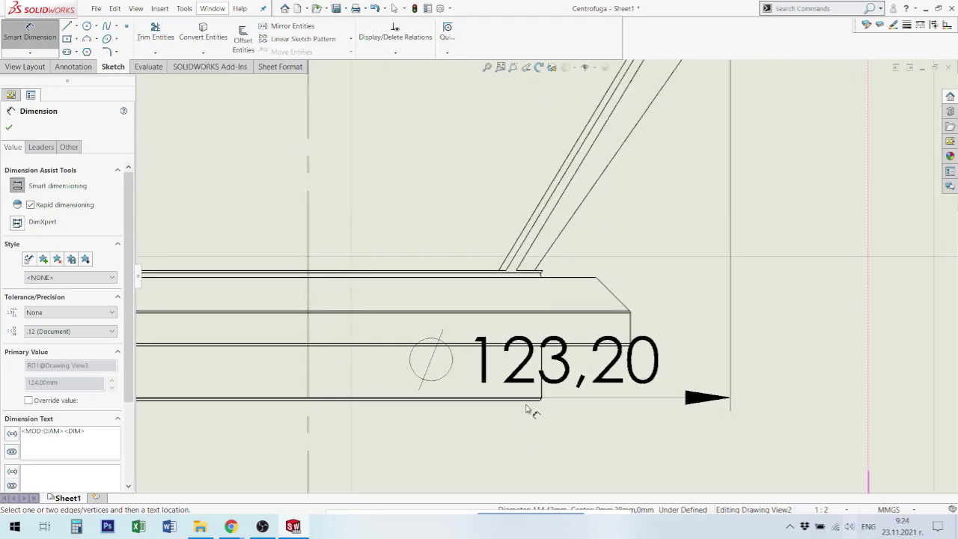
left_click(531, 407)
scroll(712, 255, "up", 1)
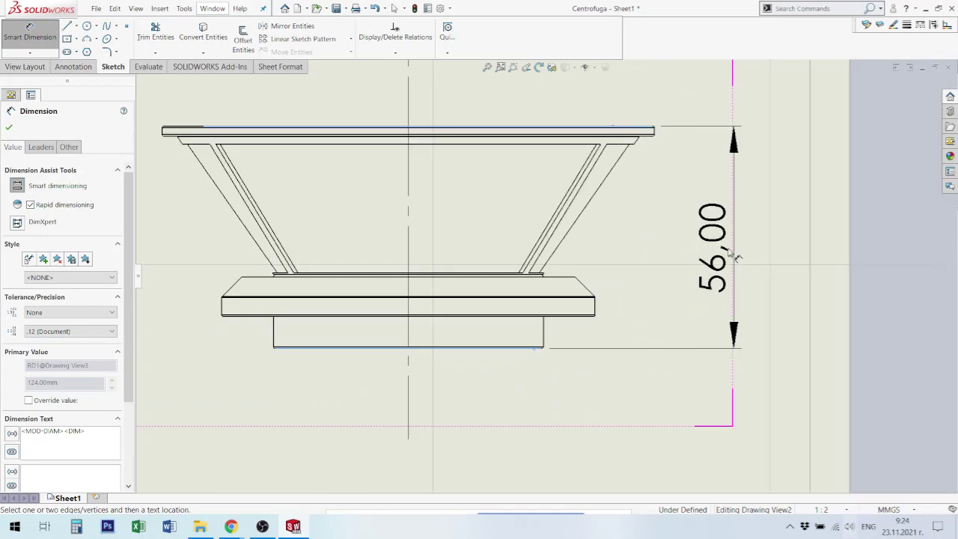
scroll(704, 253, "up", 1)
left_click(689, 253)
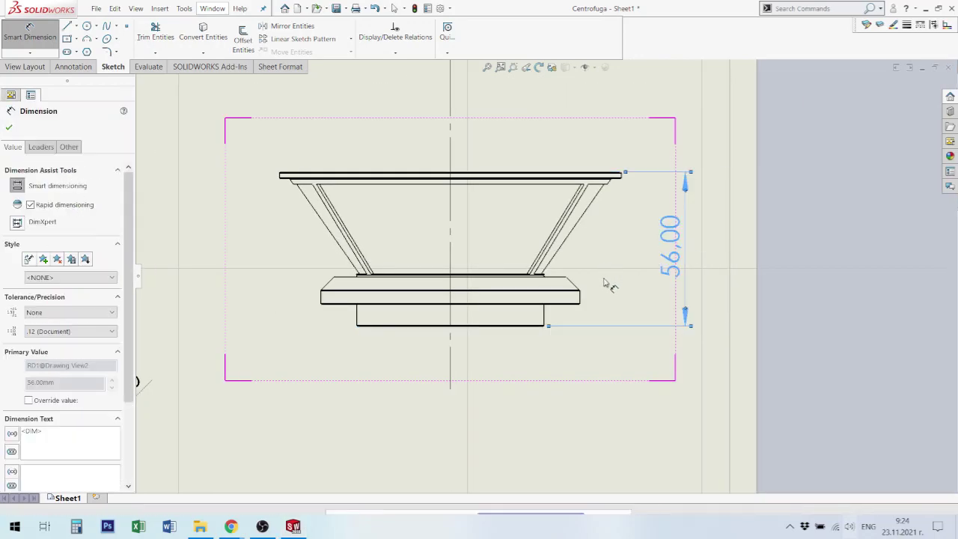
Dimension the small centre hole as Ø16,00
scroll(522, 328, "up", 3)
scroll(482, 325, "down", 2)
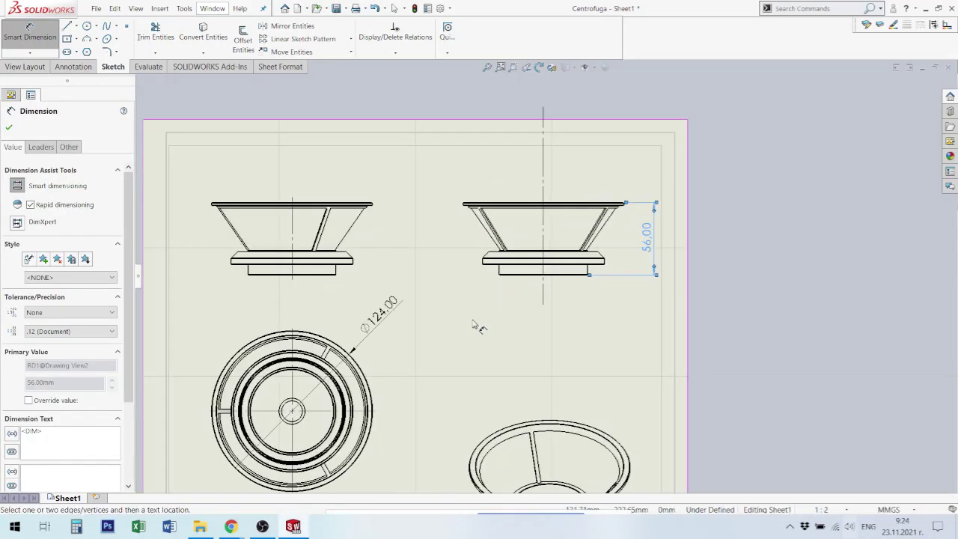
scroll(449, 314, "down", 1)
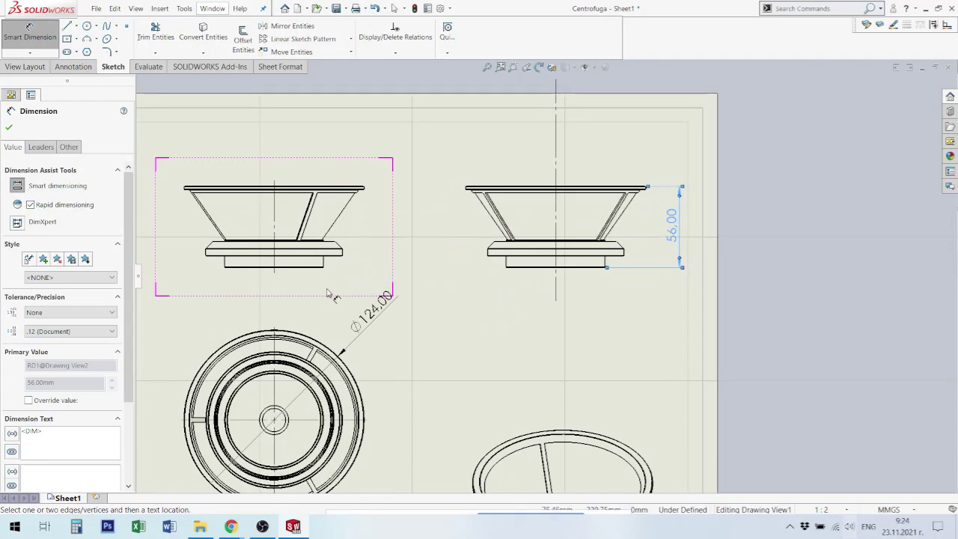
scroll(285, 417, "down", 2)
left_click(317, 397)
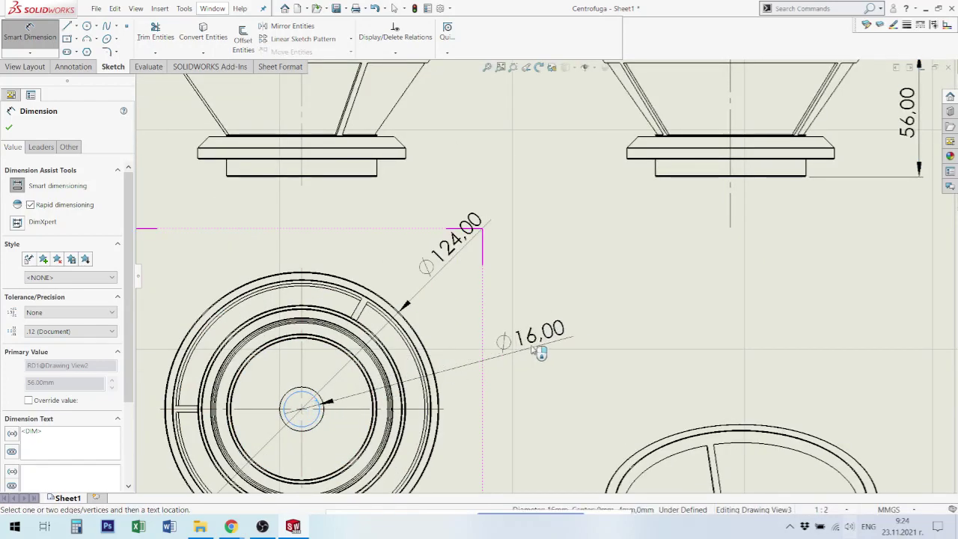
left_click(539, 352)
Dimension the side view's base width as Ø68,00 below the view
scroll(674, 183, "down", 2)
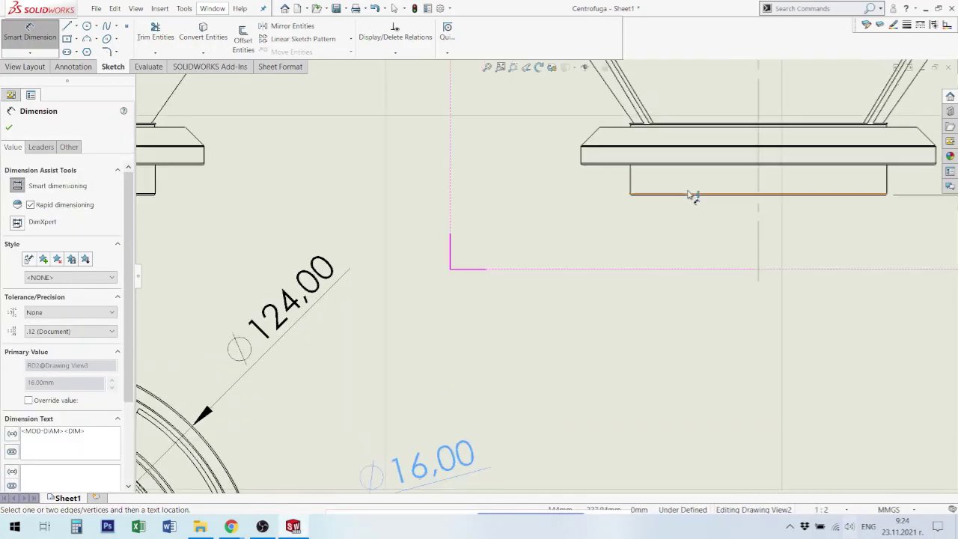
scroll(625, 204, "down", 2)
left_click(610, 193)
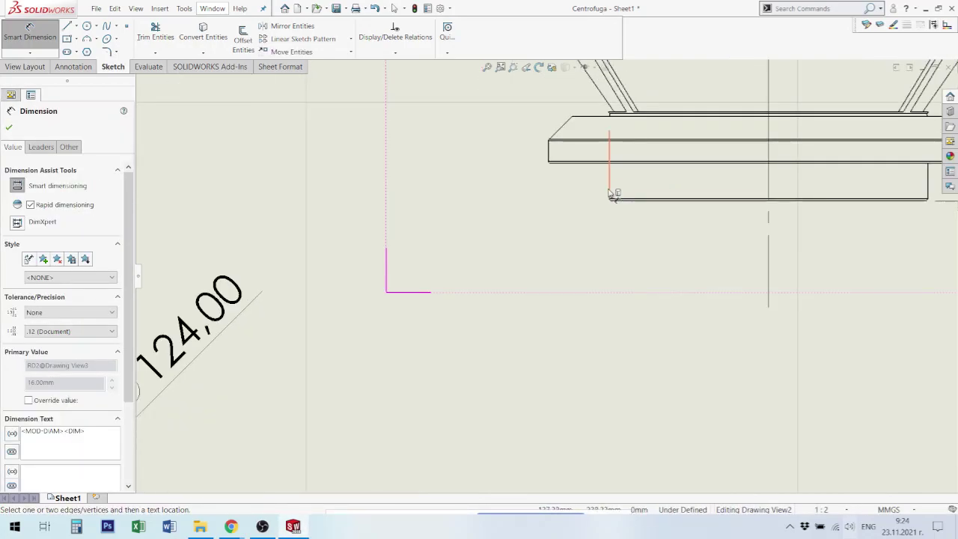
left_click(928, 191)
left_click(761, 296)
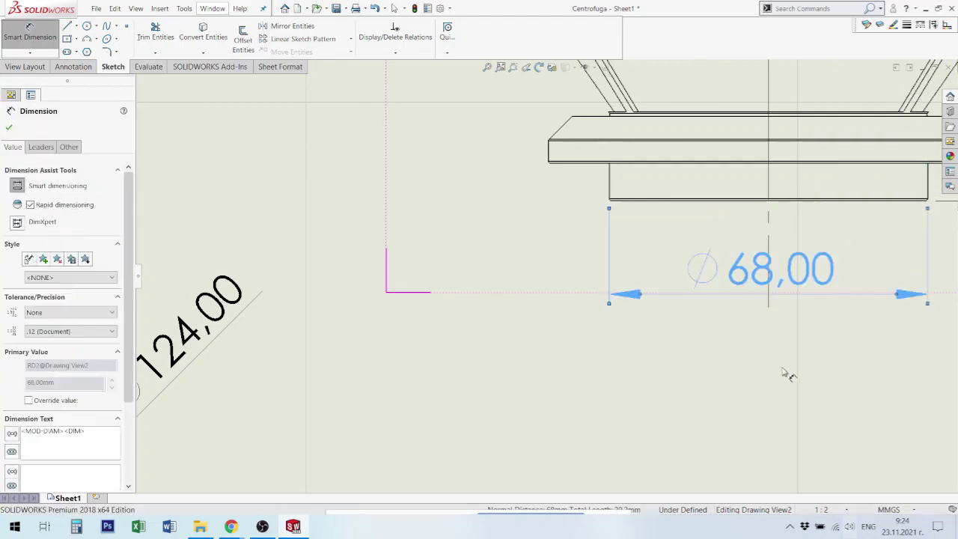
scroll(784, 371, "up", 2)
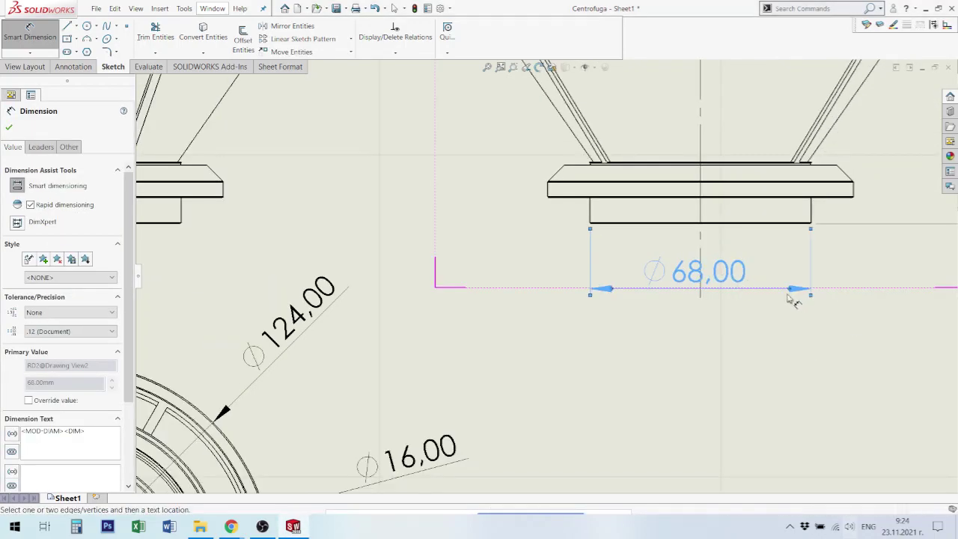
scroll(696, 352, "up", 2)
scroll(653, 384, "up", 4)
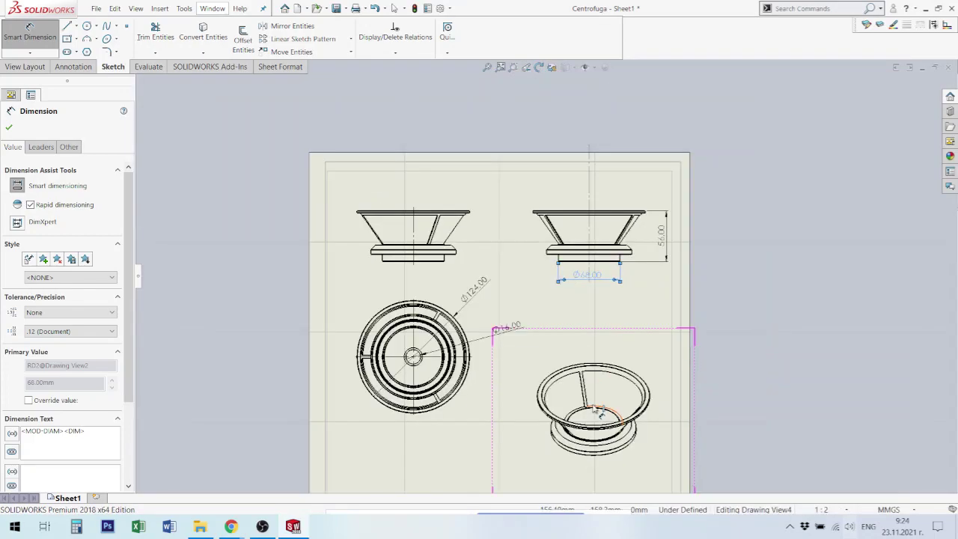
scroll(464, 397, "down", 3)
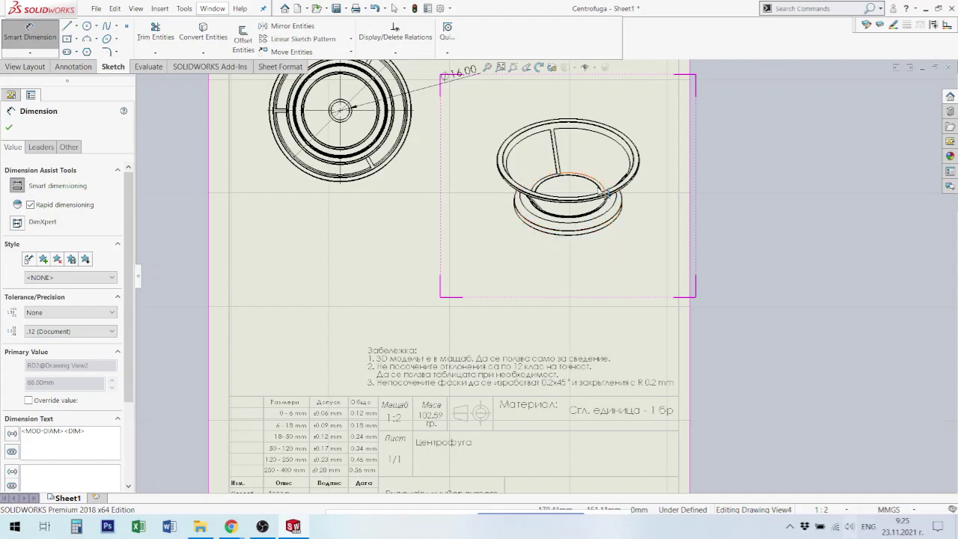
scroll(599, 245, "up", 3)
Select the lower-right isometric view and start a Bill of Materials table for it
key("Escape")
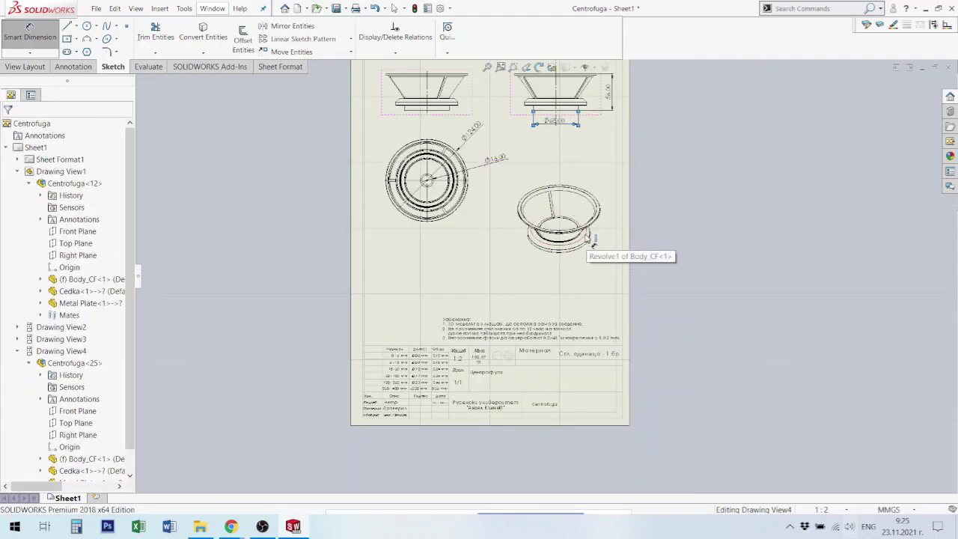
left_click(581, 275)
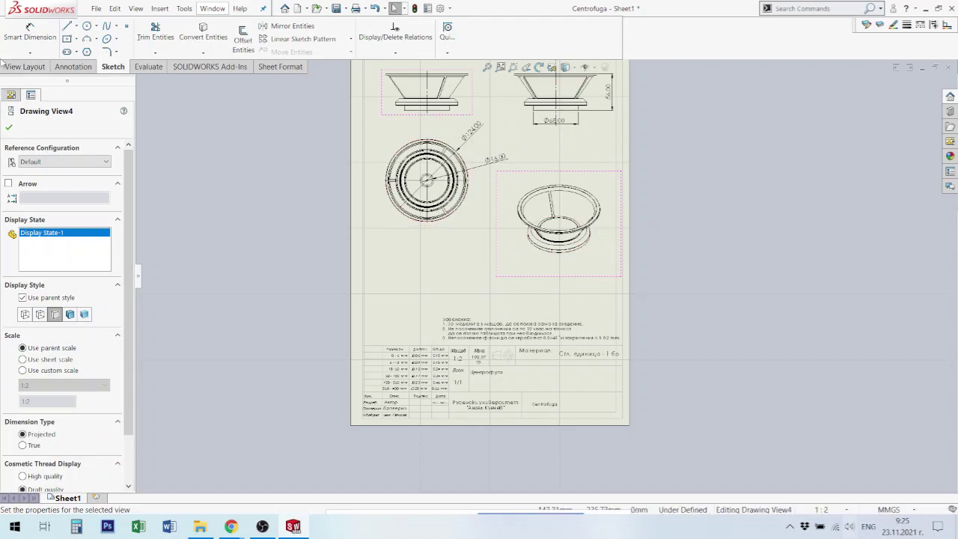
left_click(75, 66)
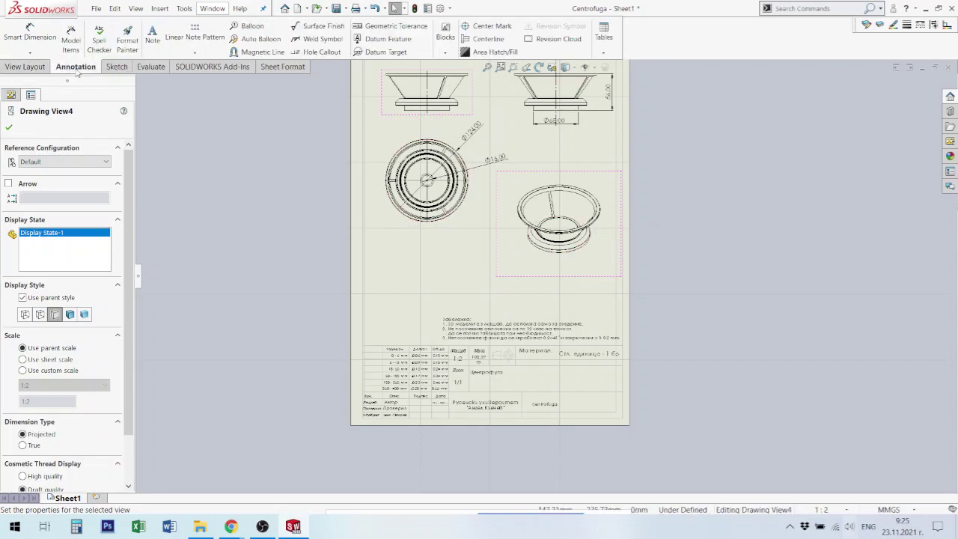
left_click(605, 53)
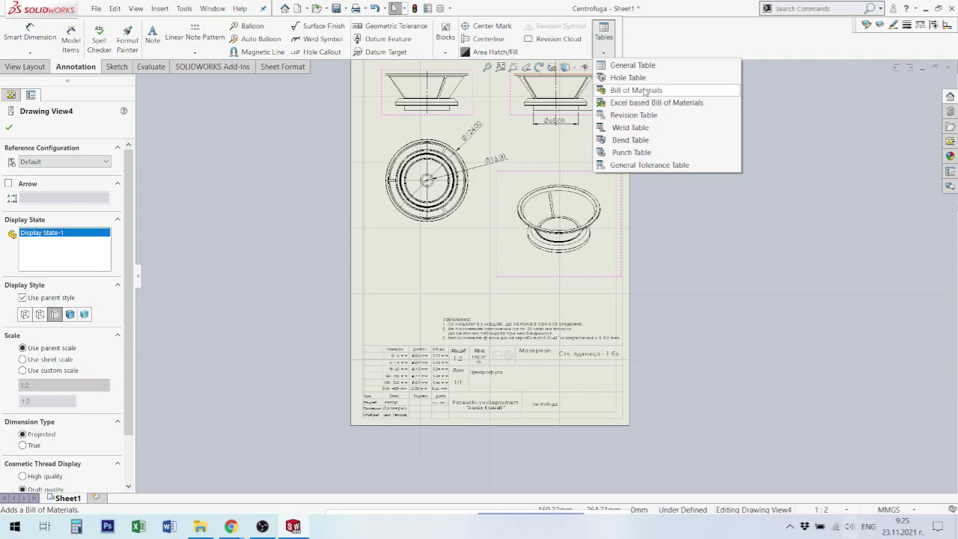
left_click(645, 91)
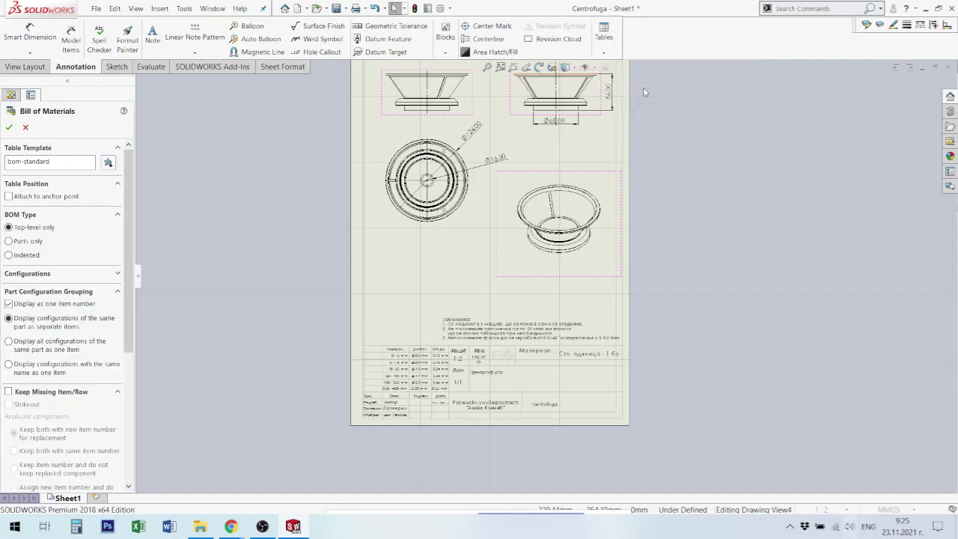
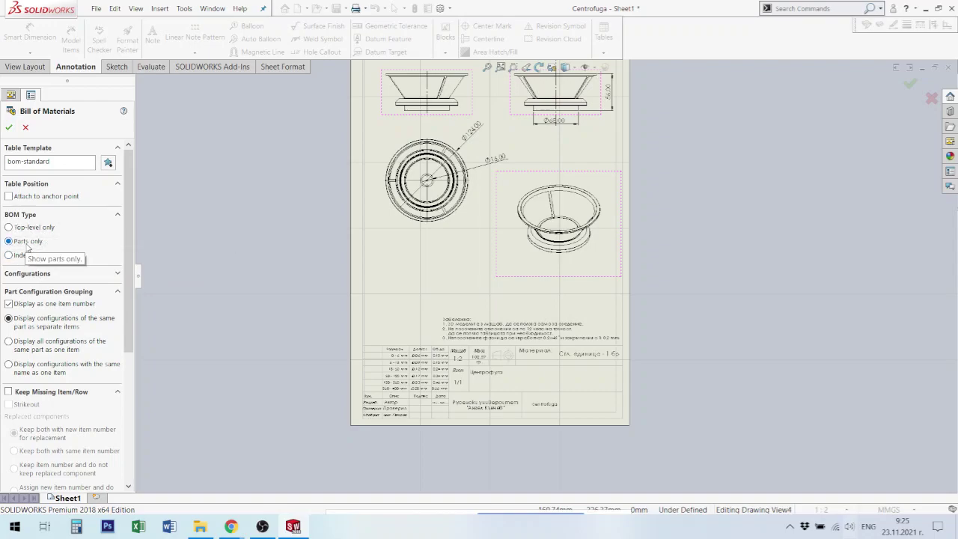
Insert the Body_CF, Cedka and Metal Plate bill of materials and drag it above the title block
left_click(9, 127)
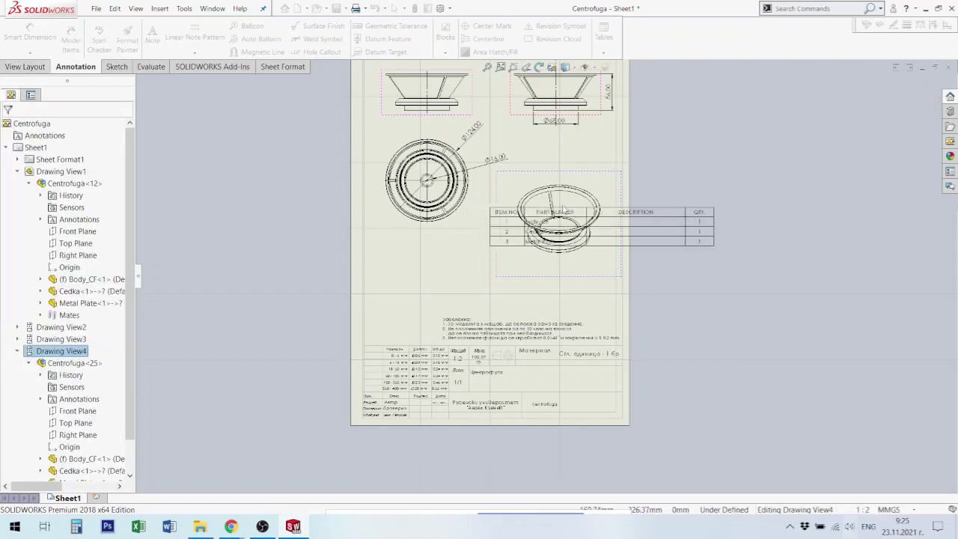
left_click(753, 237)
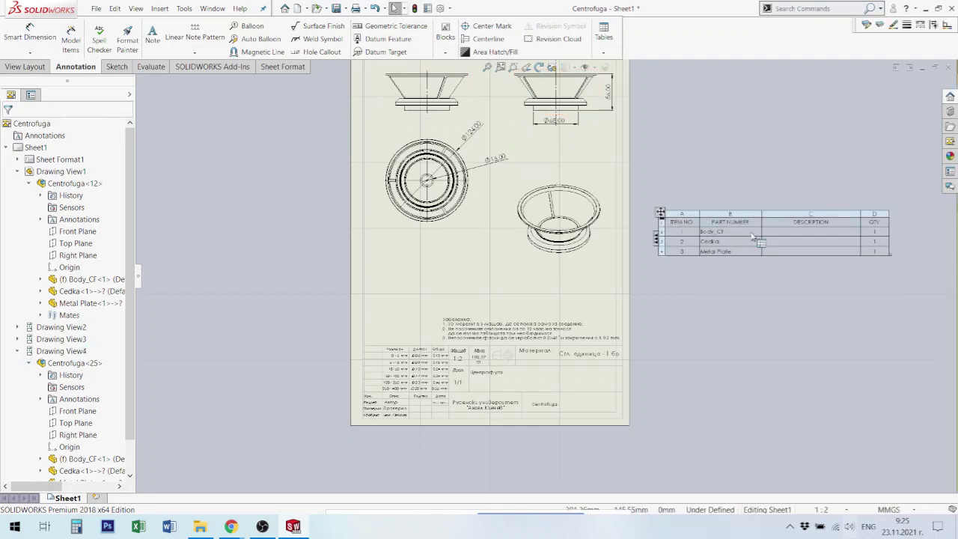
scroll(819, 229, "down", 1)
scroll(807, 237, "down", 1)
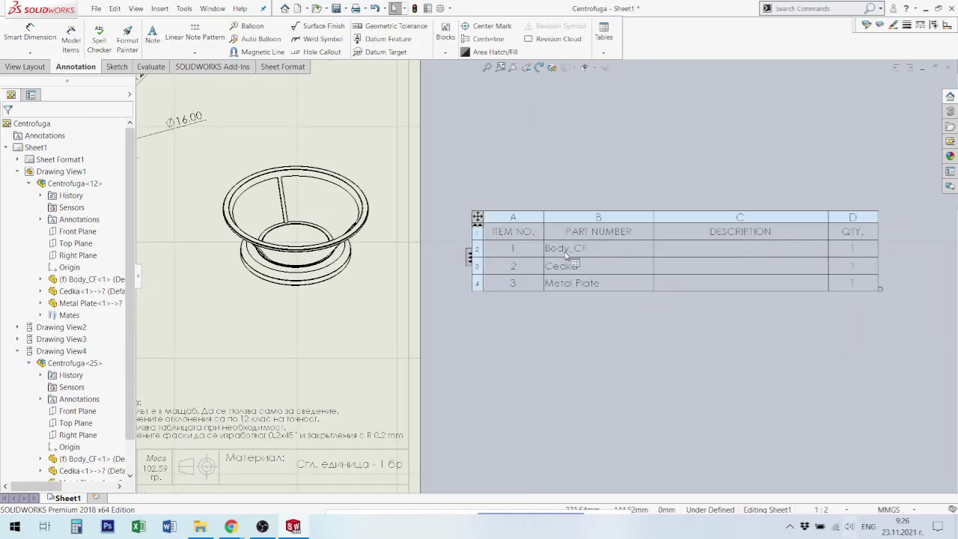
scroll(517, 257, "up", 3)
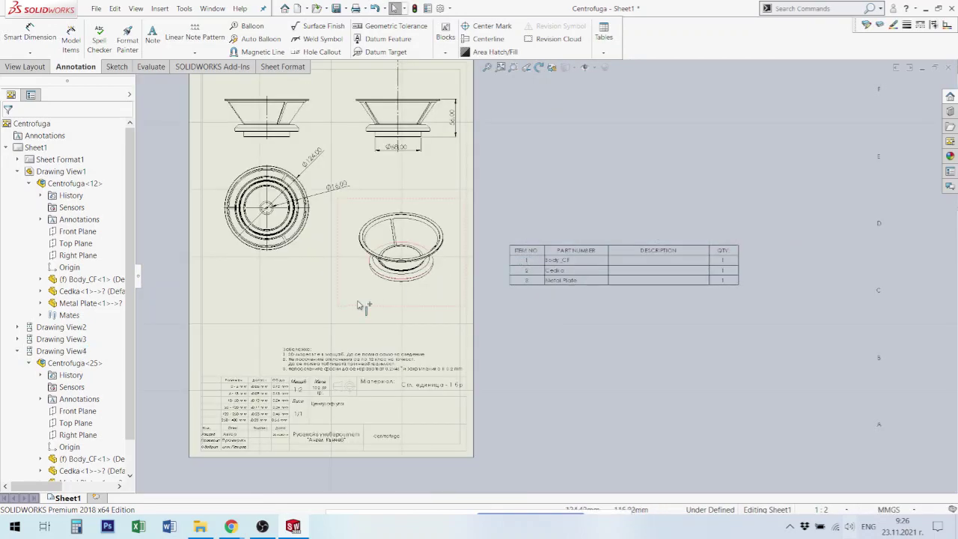
left_click(394, 286)
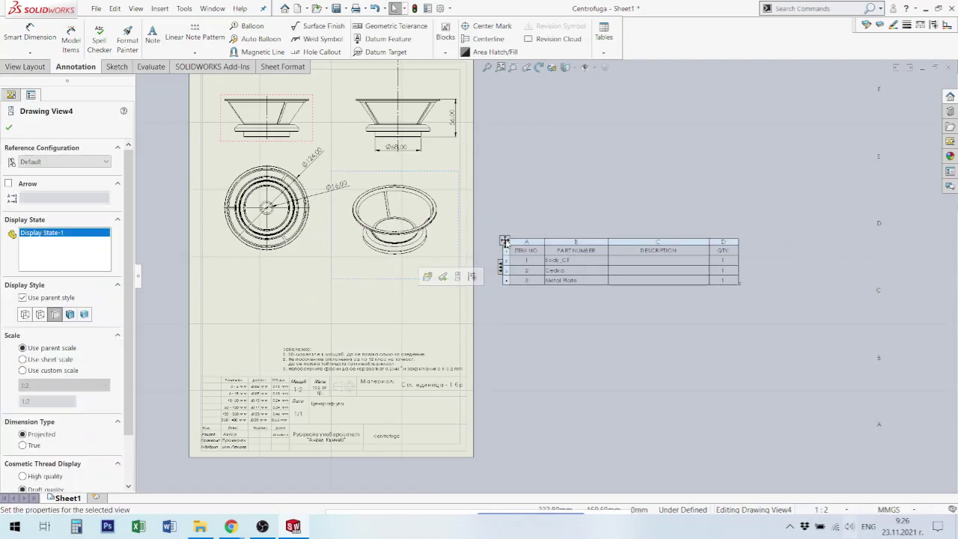
left_click_drag(505, 241, 210, 308)
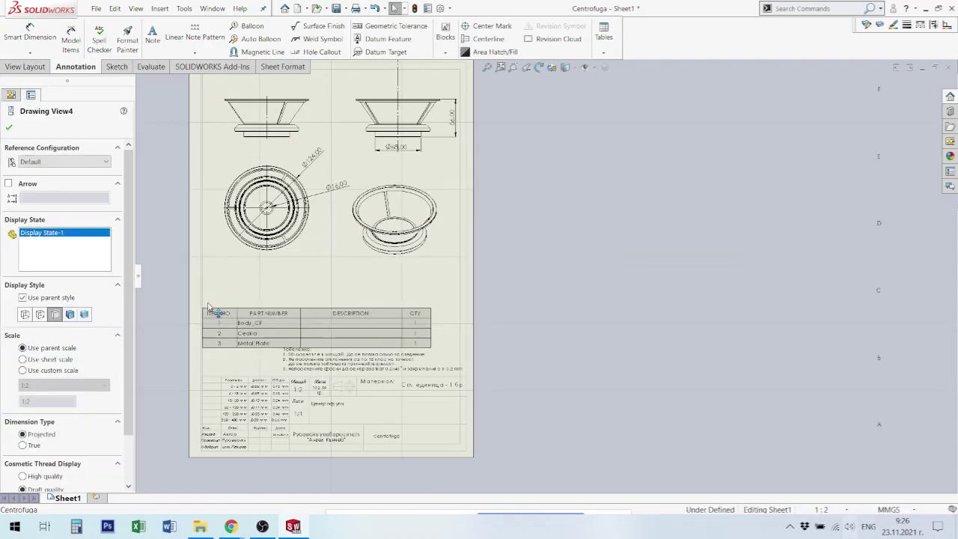
left_click_drag(209, 307, 197, 297)
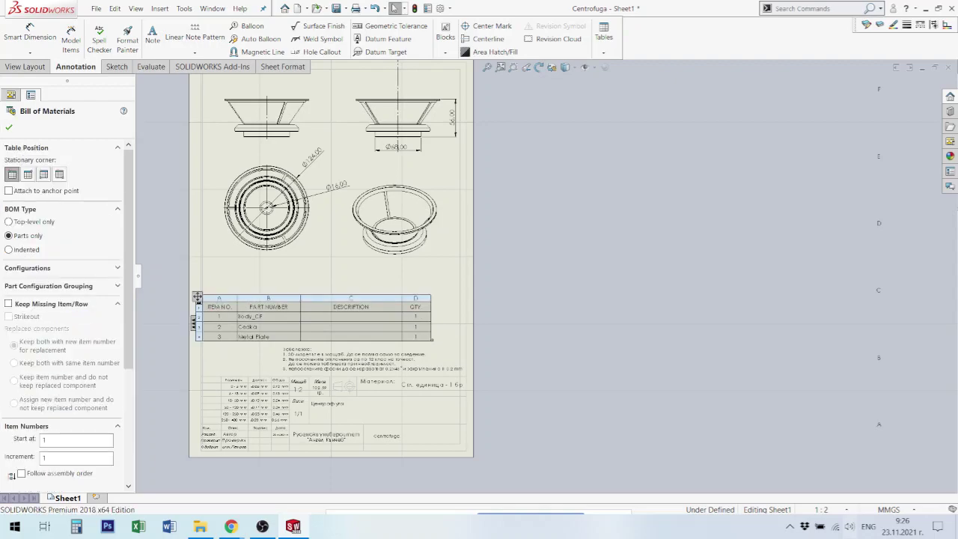
scroll(314, 299, "down", 2)
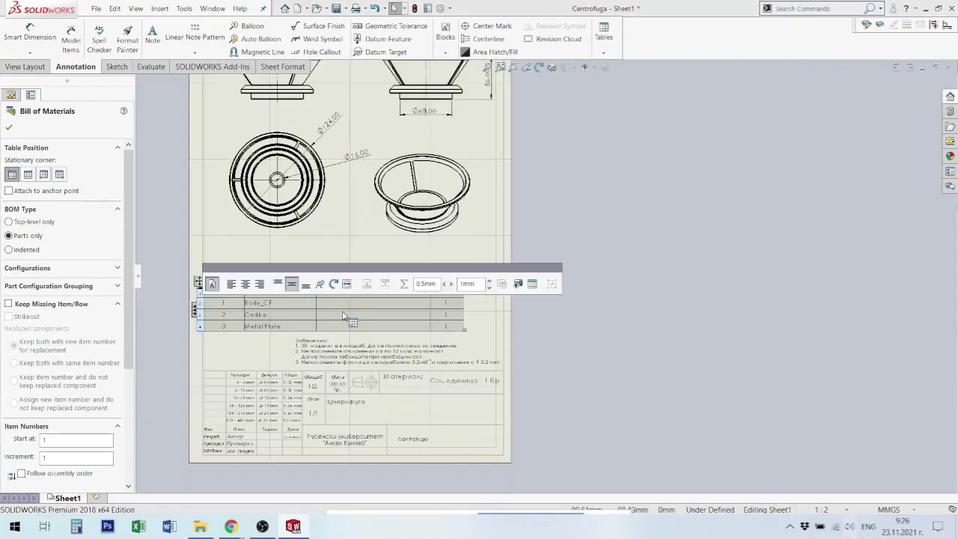
scroll(345, 327, "down", 1)
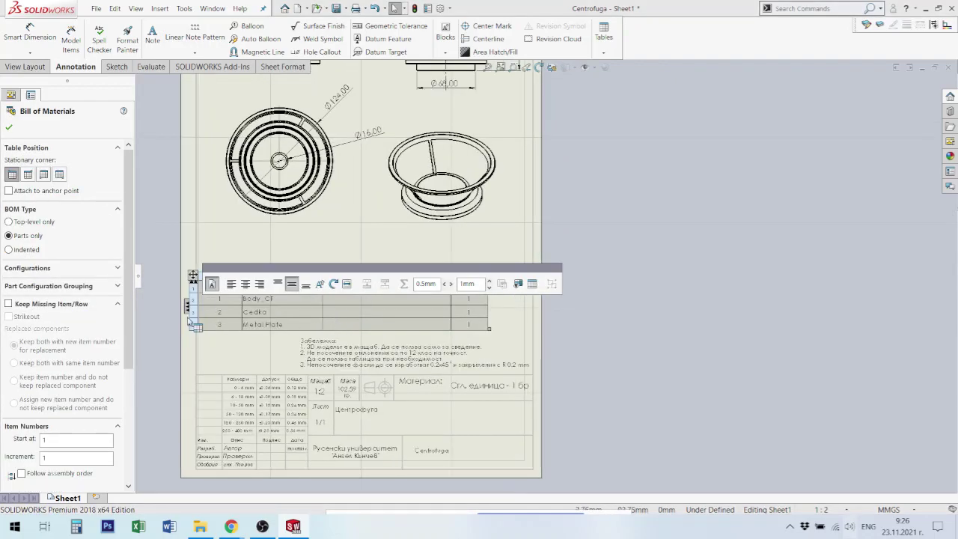
Set the BOM's column C property to SW-Title(Title) in place of the description
left_click(676, 341)
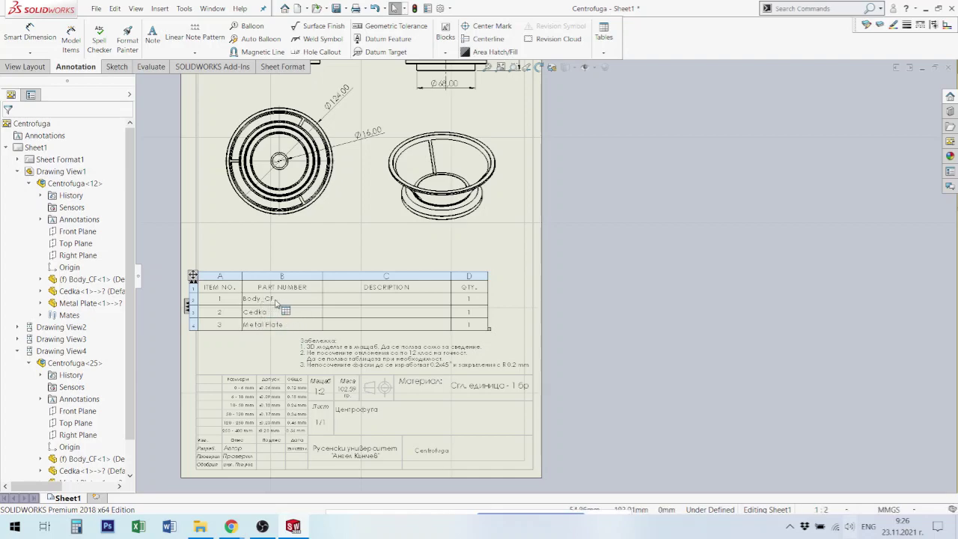
left_click(402, 269)
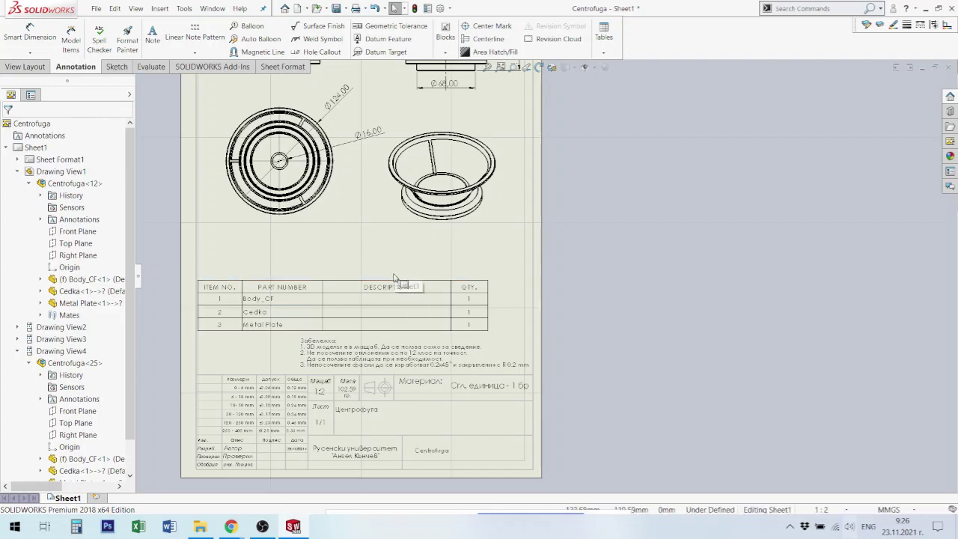
left_click(396, 282)
left_click(391, 274)
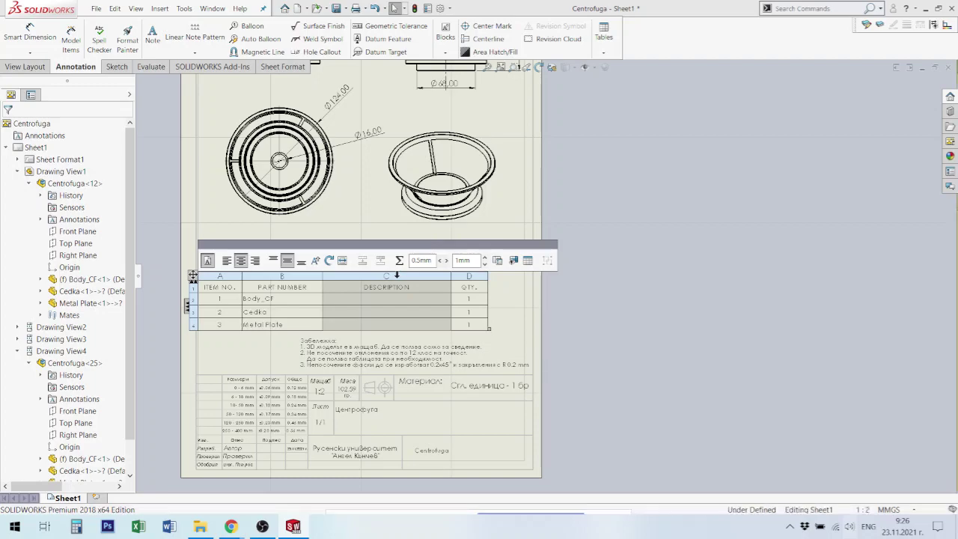
double_click(397, 275)
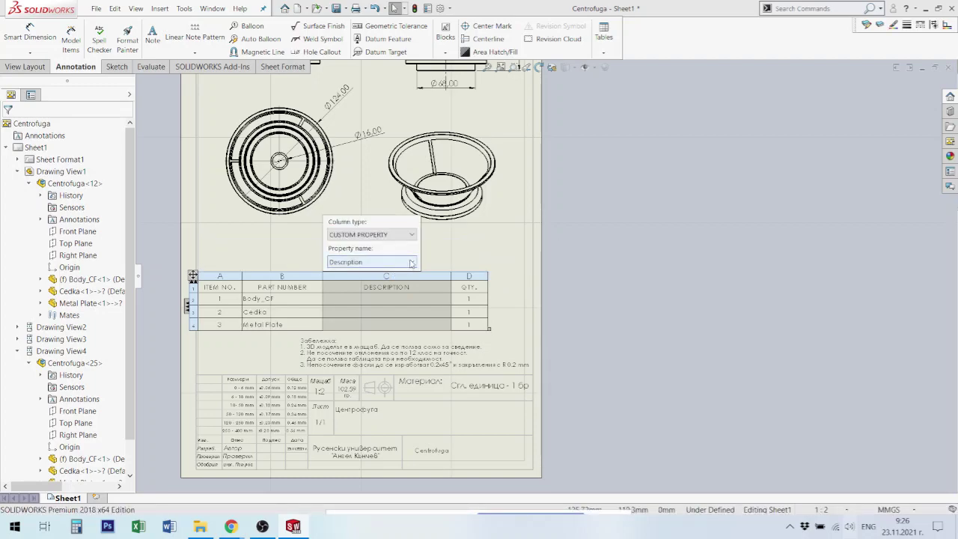
left_click(411, 263)
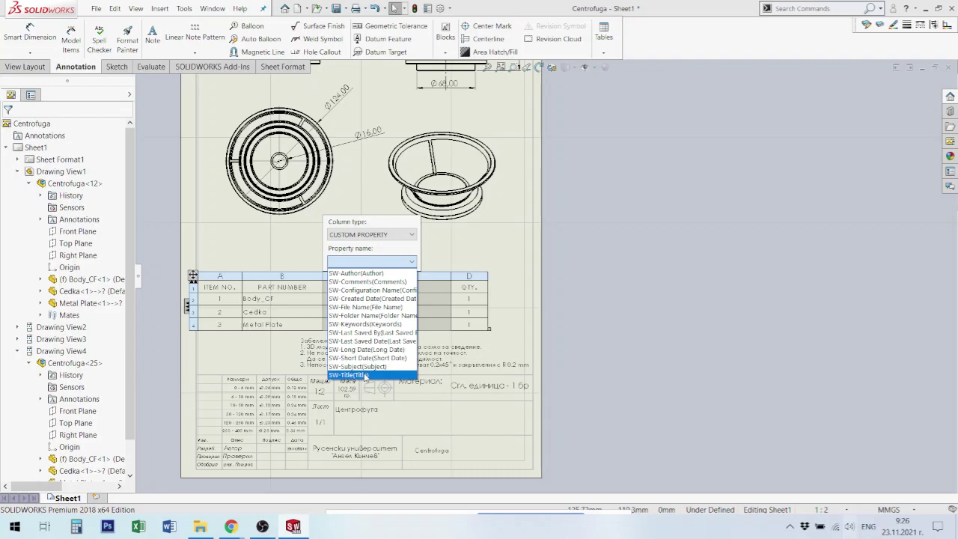
left_click(365, 375)
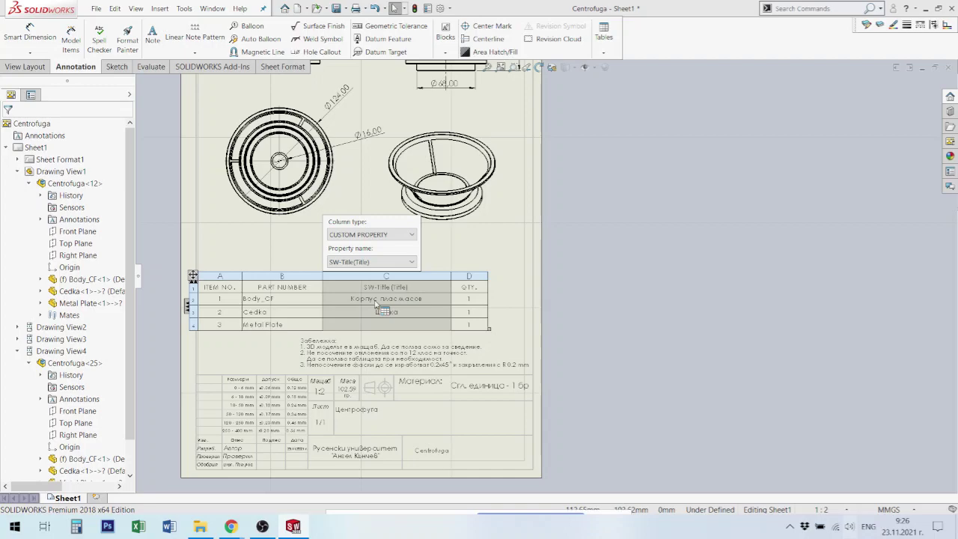
key("Escape")
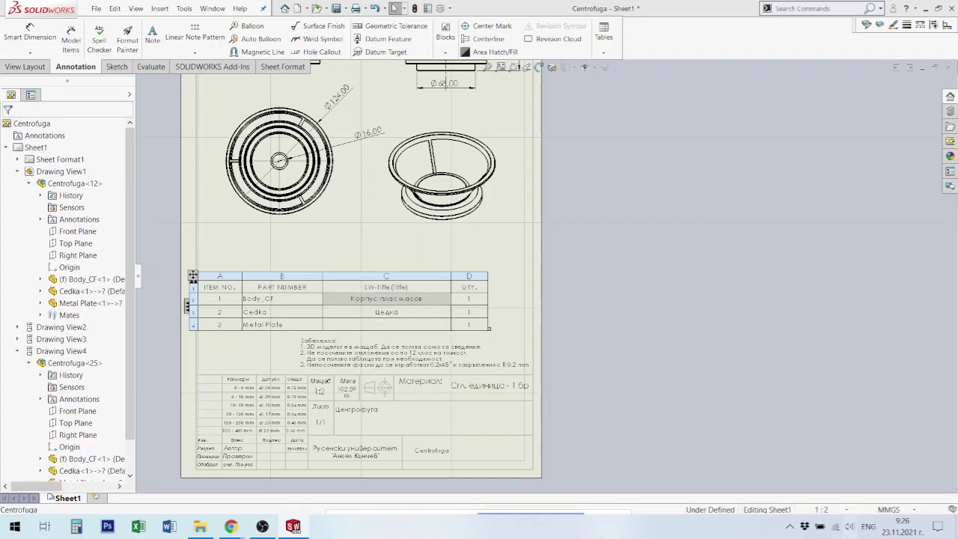
Left-align the text in the BOM's column C
left_click(386, 298)
left_click(390, 327, "shift")
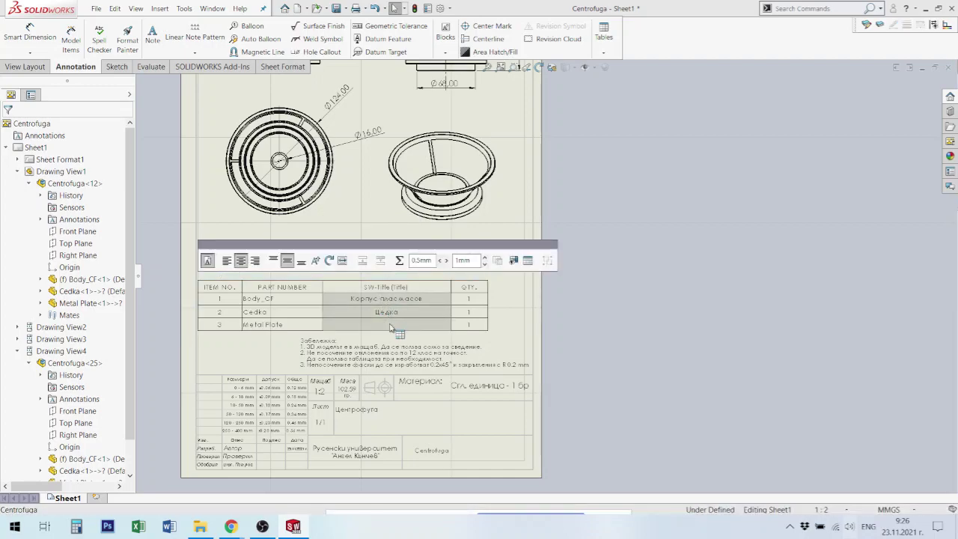
left_click(229, 264)
left_click(669, 346)
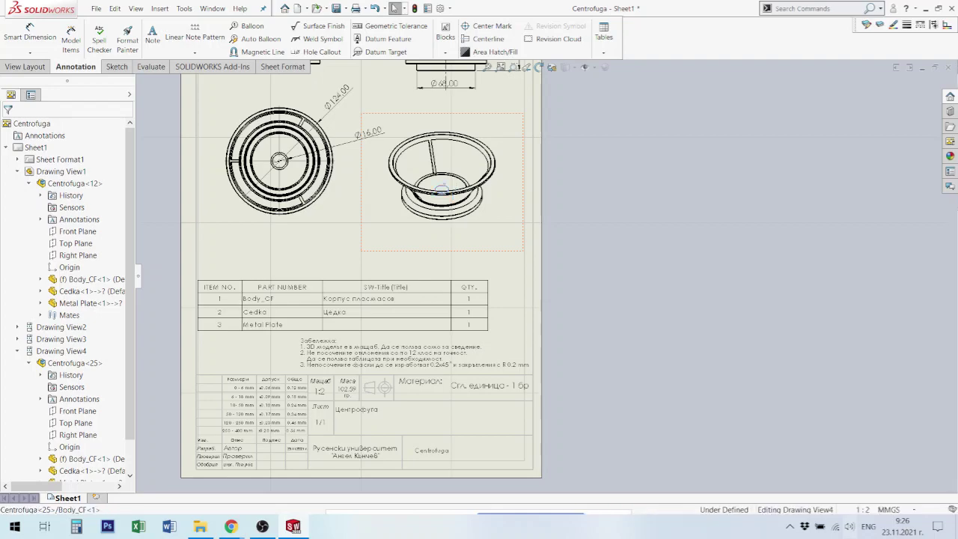
Open the Metal Plate part from the drawing's isometric view
left_click(447, 189)
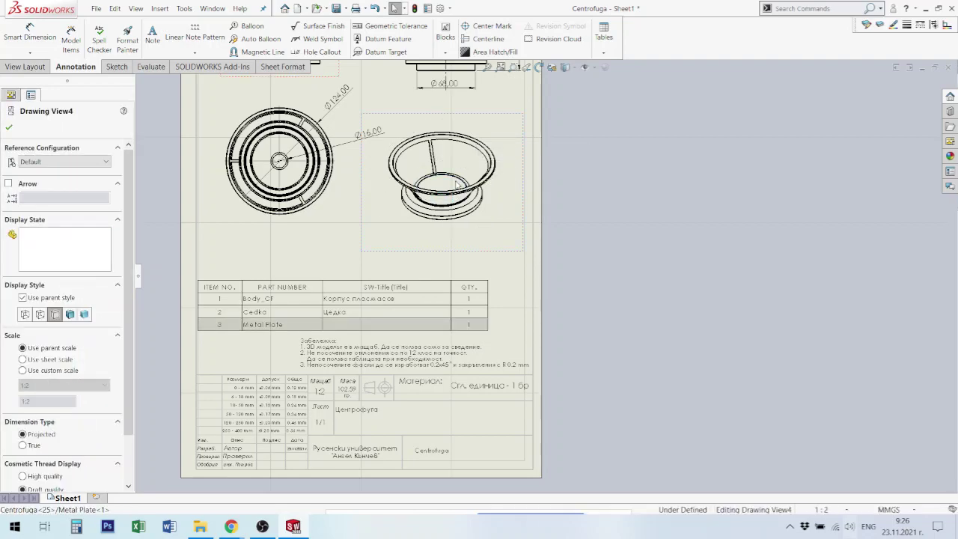
right_click(458, 135)
key("Escape")
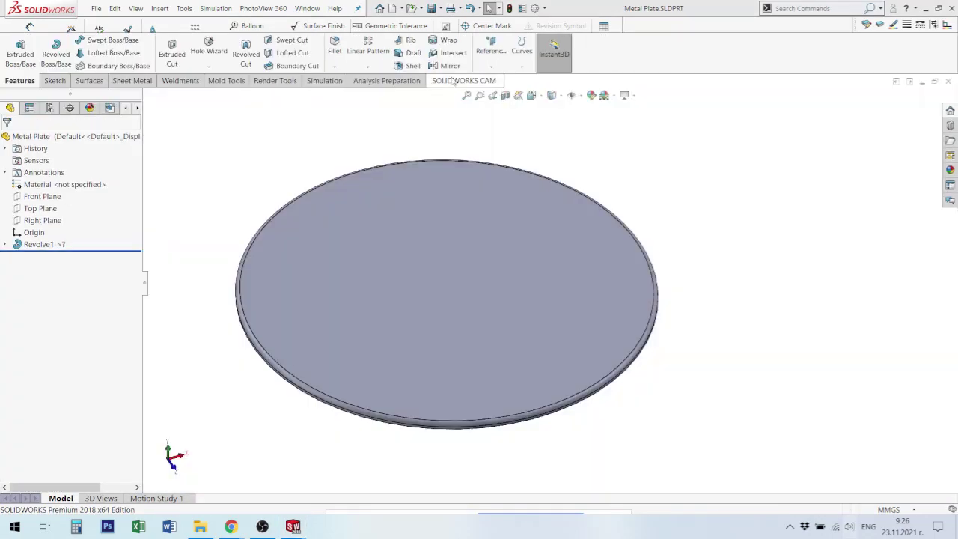
Enter the title 'Резец' in the Metal Plate part's summary information
left_click(524, 9)
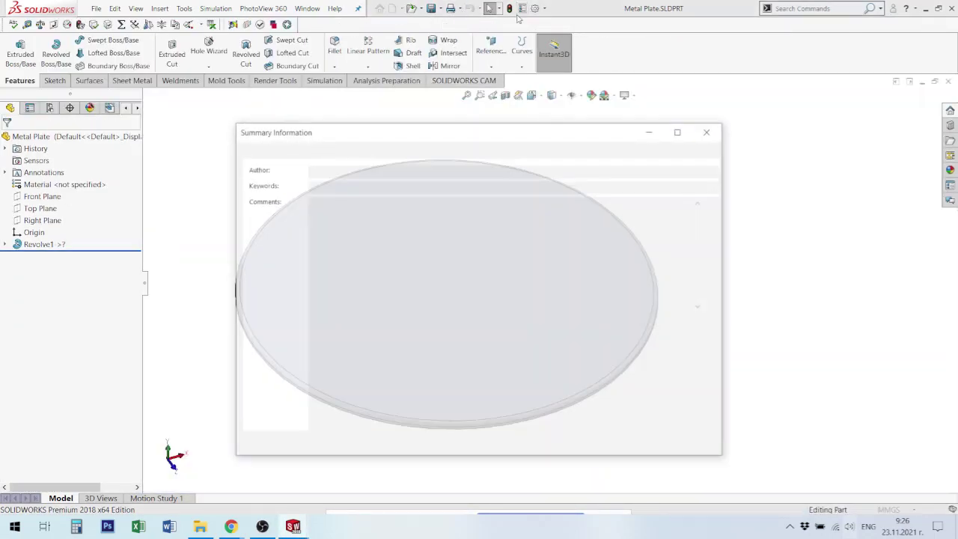
left_click(419, 322)
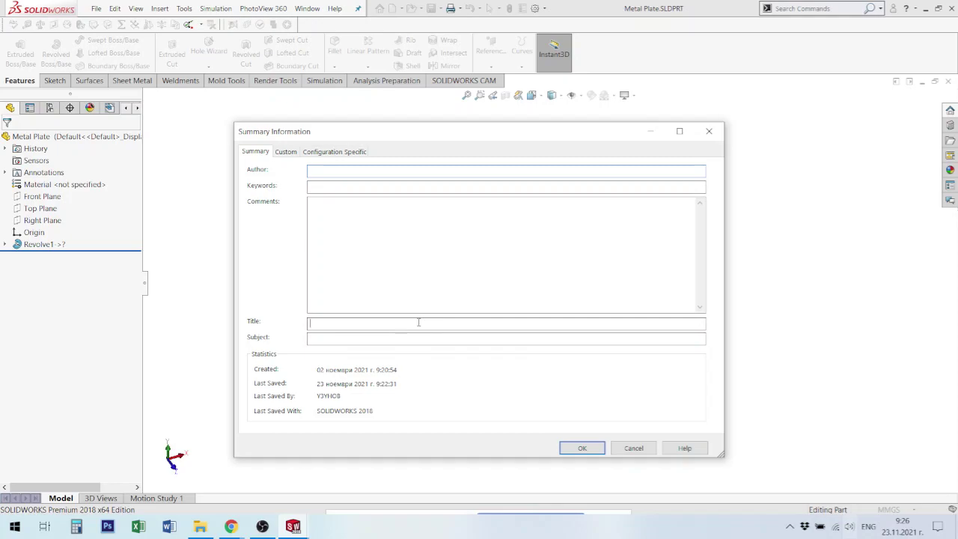
type("Re")
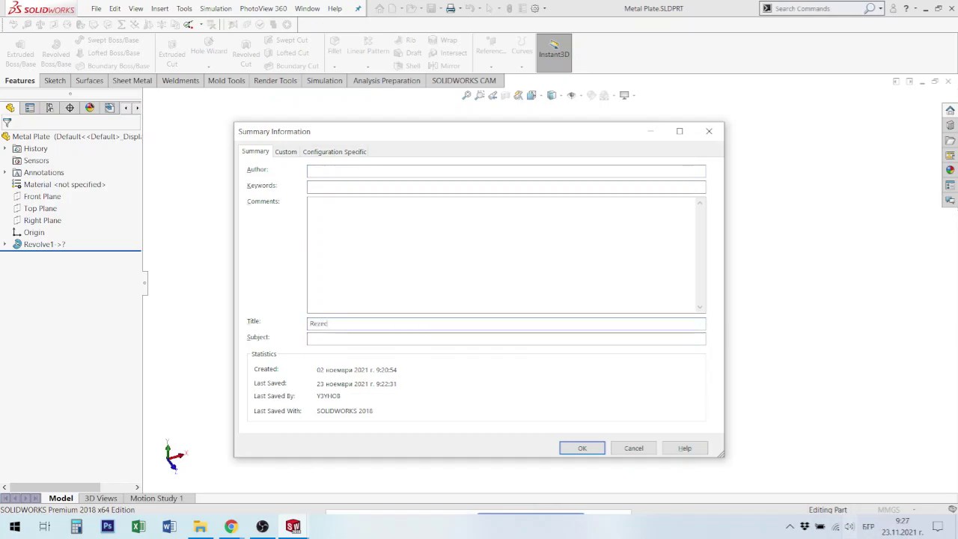
key("BackSpace")
key("BackSpace")
key("BackSpace")
key("BackSpace")
key("BackSpace")
left_click(582, 448)
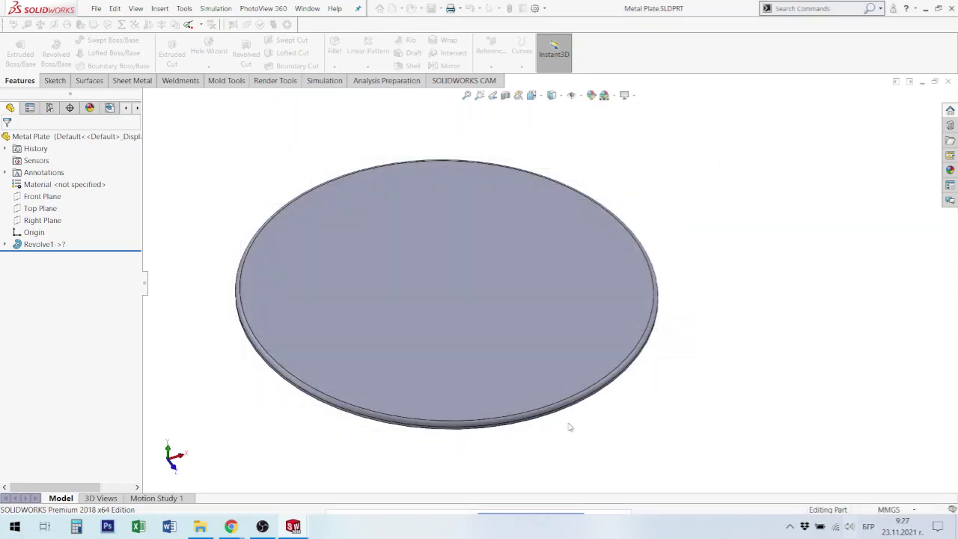
Give Metal Plate the Malleable Cast Iron material, save it, and close the part
key("ctrl+s")
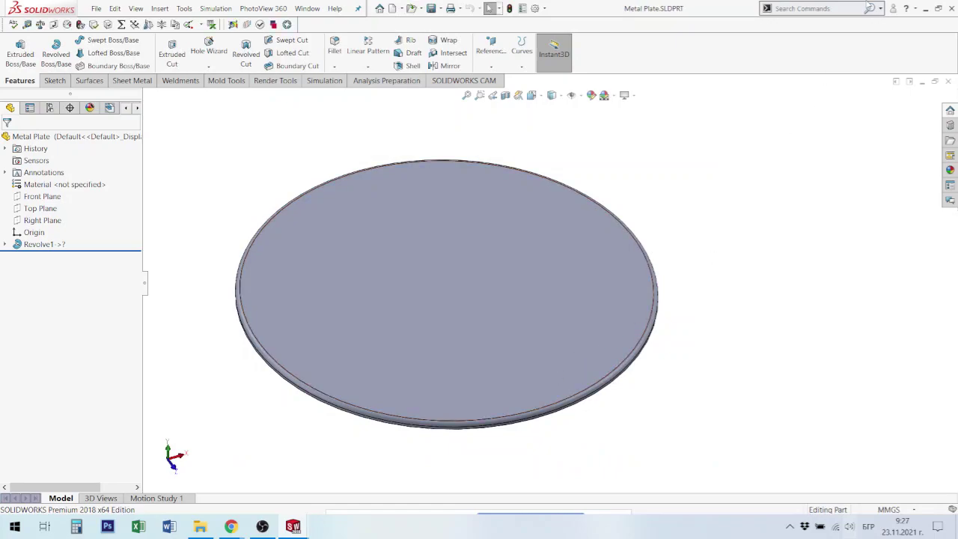
right_click(90, 189)
left_click(139, 271)
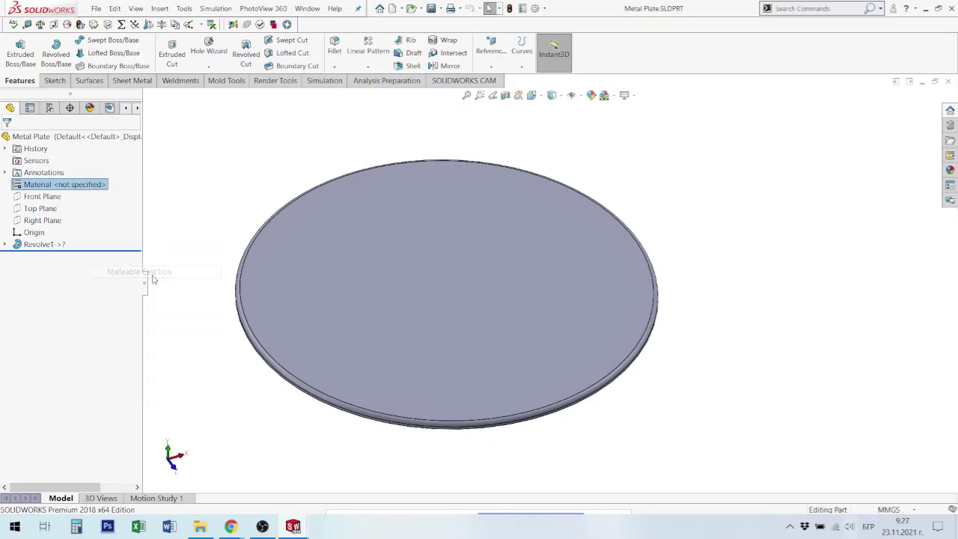
key("ctrl+s")
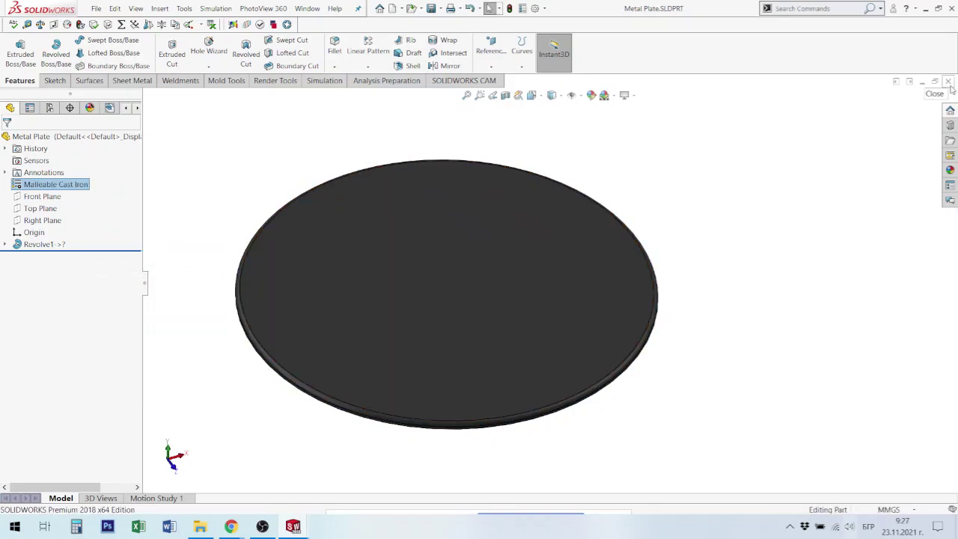
left_click(947, 82)
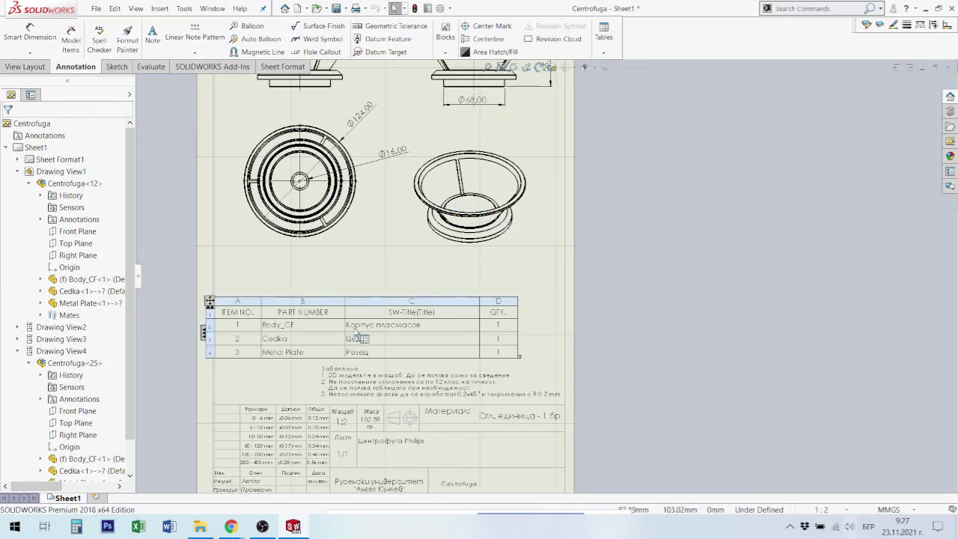
Save and rebuild the Centrofuga drawing, then zoom out to show the full sheet
key("ctrl+s")
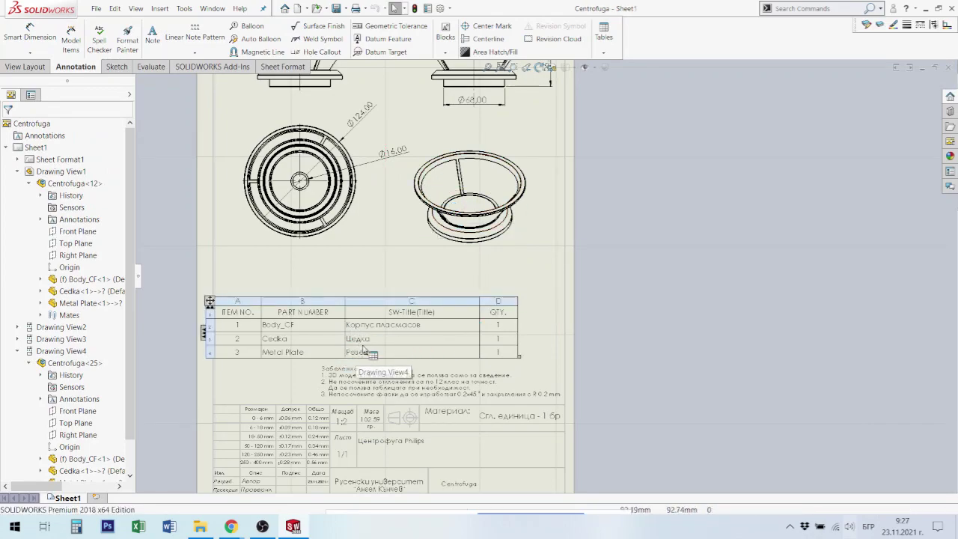
left_click(415, 8)
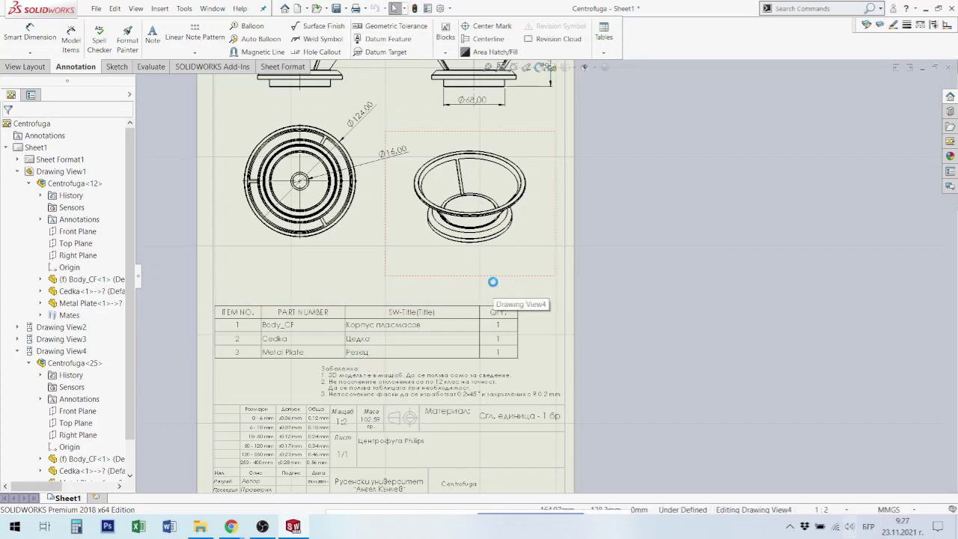
scroll(524, 255, "up", 3)
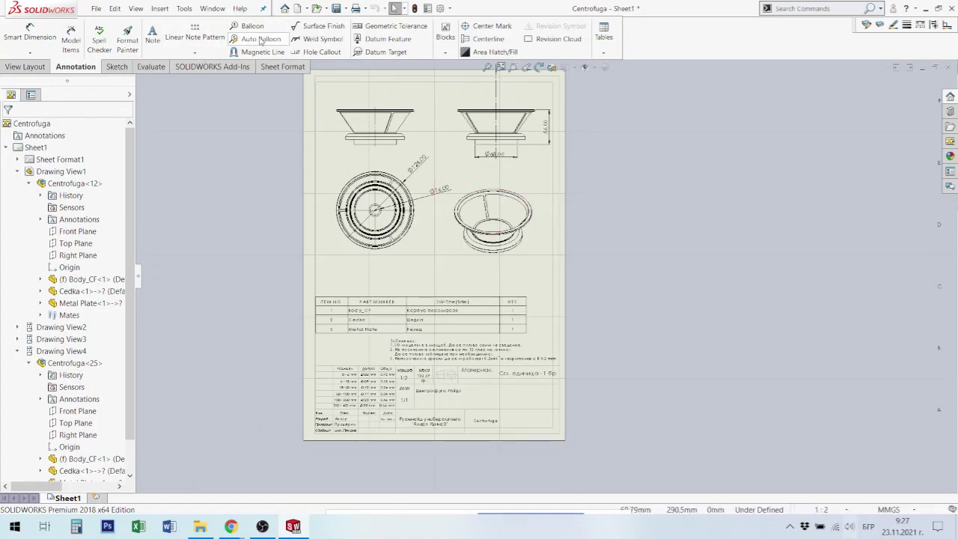
Auto-balloon the isometric view with balloons 1–3 arranged in a right-side column
left_click(531, 267)
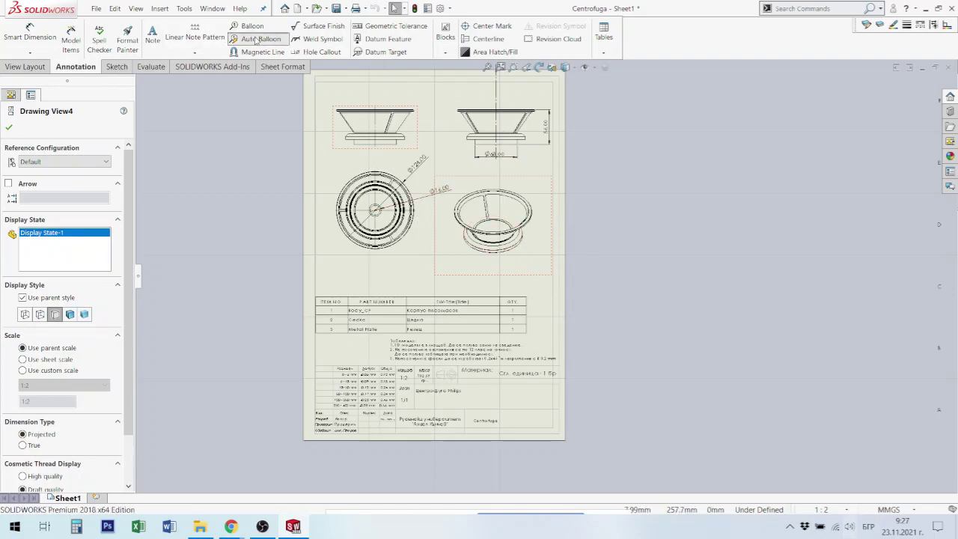
left_click(254, 39)
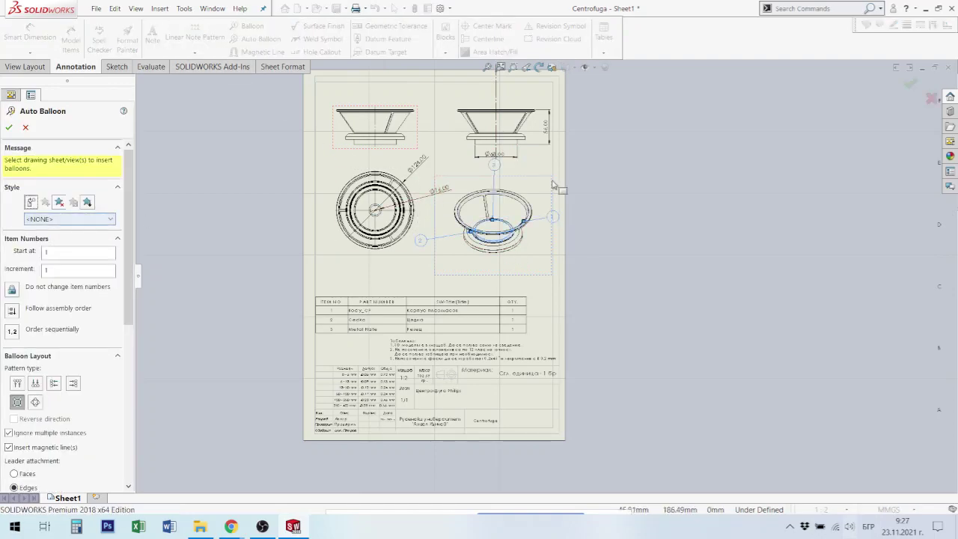
left_click(18, 382)
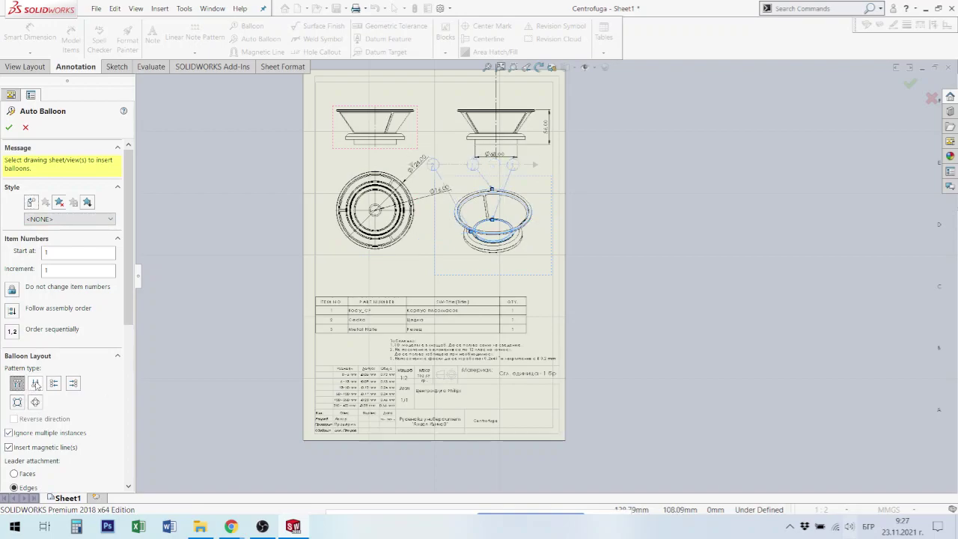
left_click(36, 384)
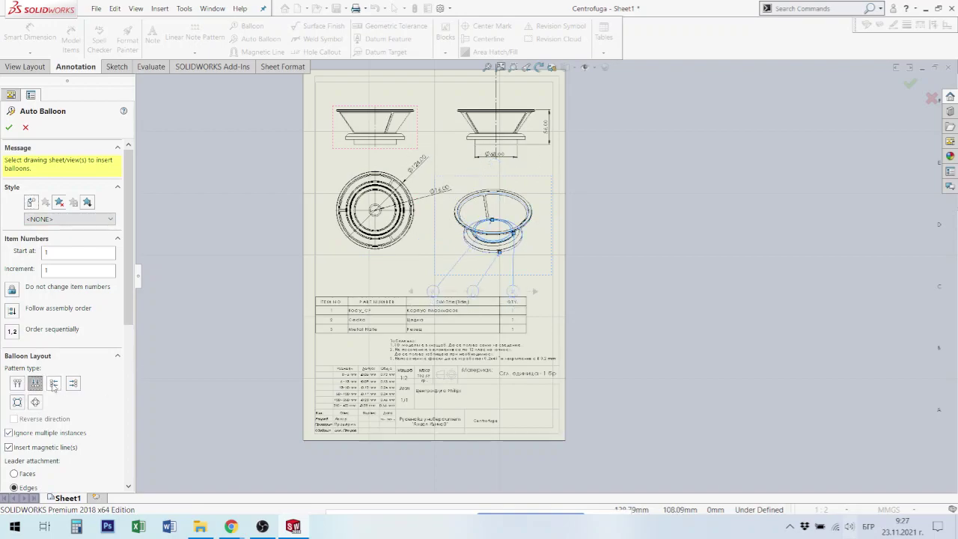
left_click(54, 384)
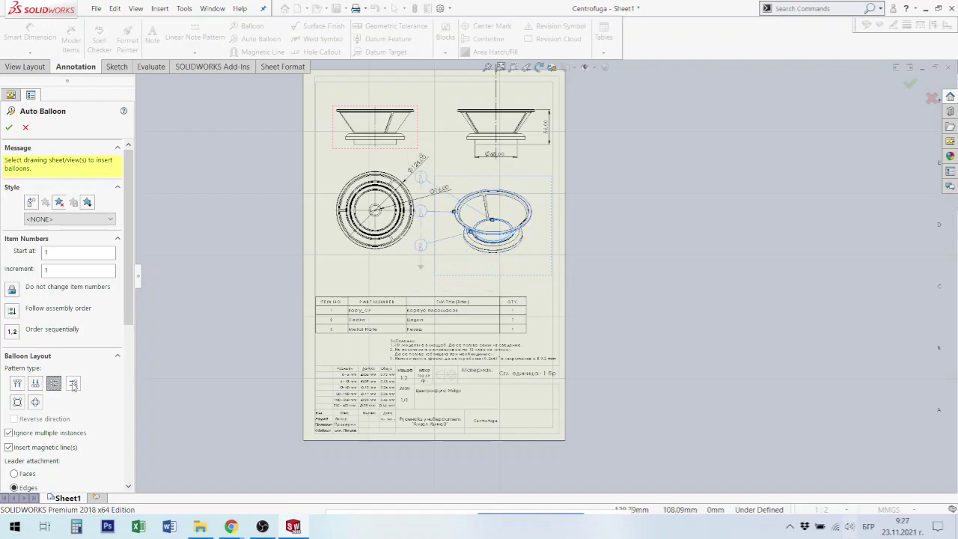
left_click(73, 384)
left_click(16, 402)
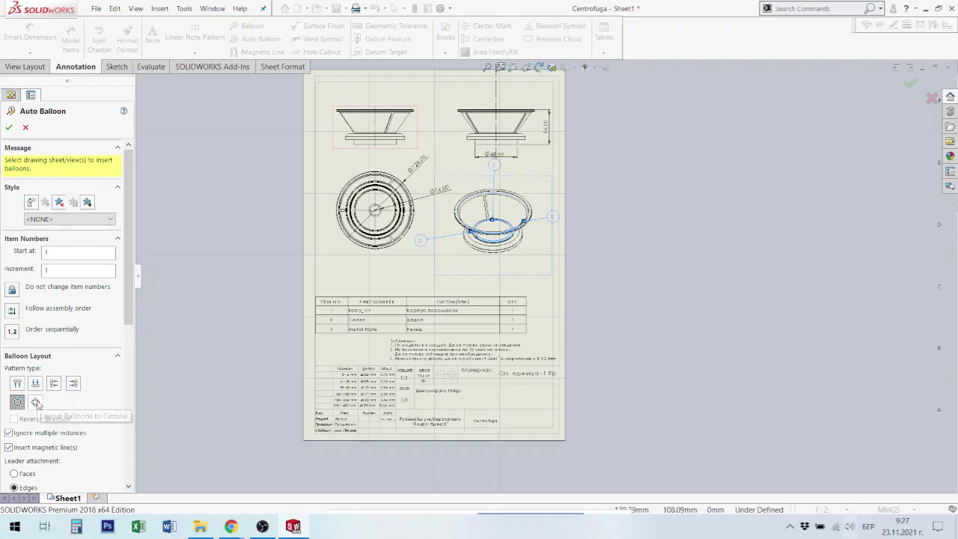
left_click(35, 403)
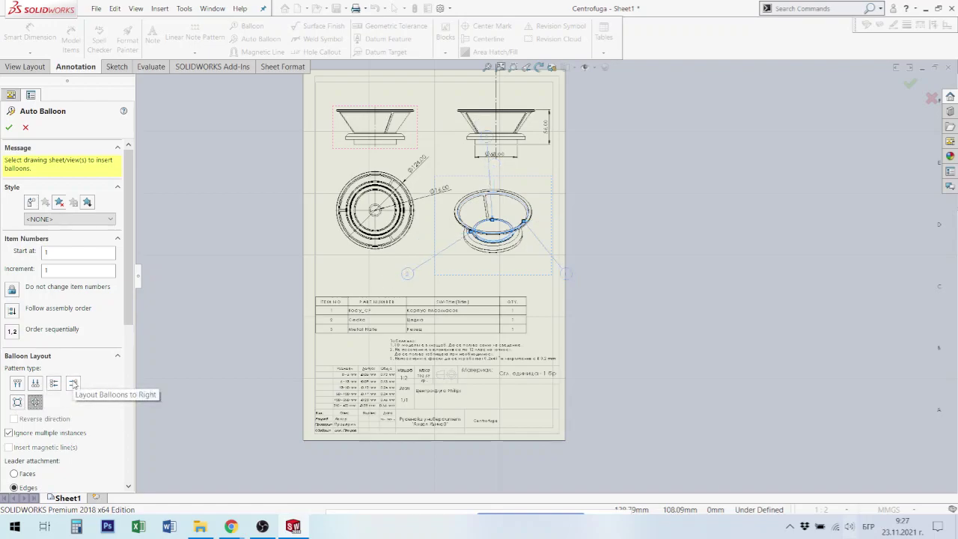
left_click(74, 384)
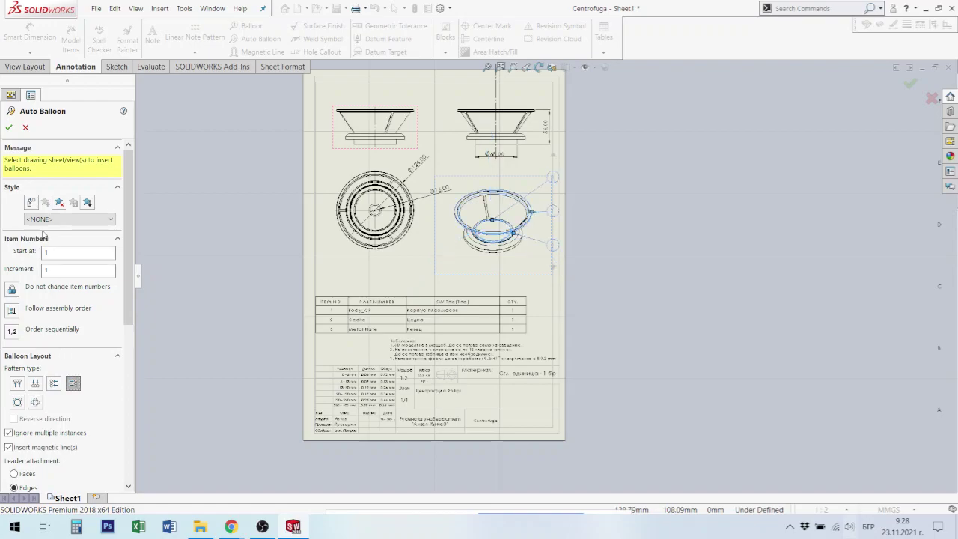
left_click(9, 128)
Move the balloon column closer to the isometric view
scroll(539, 158, "down", 2)
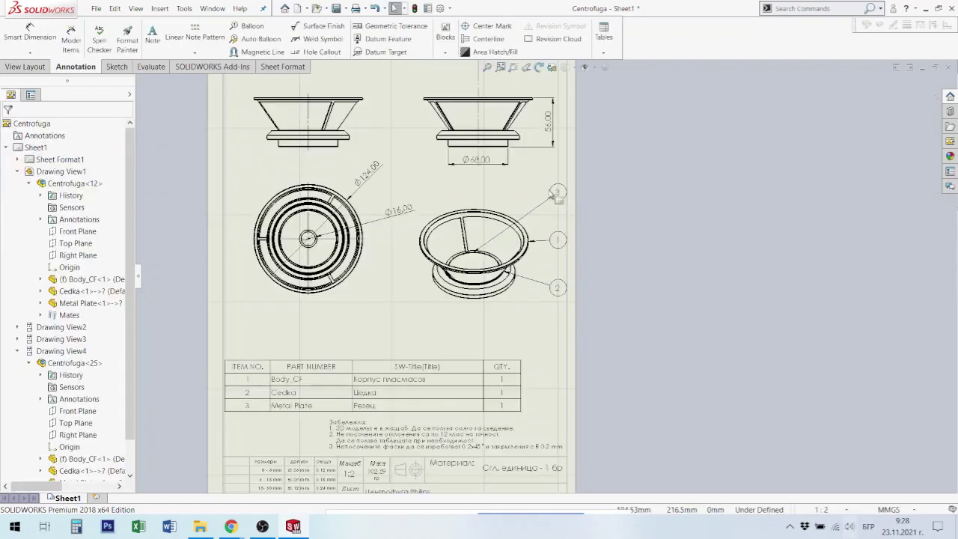
scroll(539, 159, "down", 3)
left_click(567, 213)
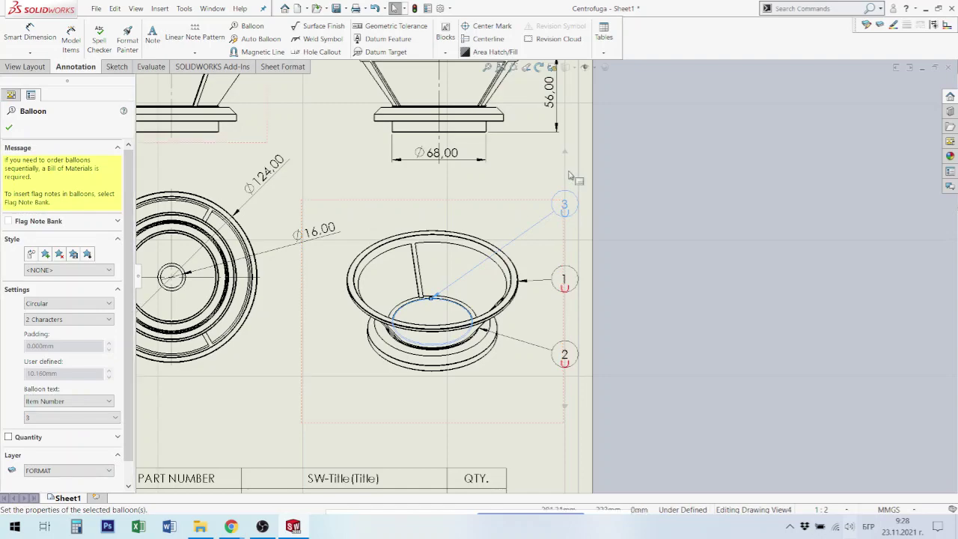
left_click_drag(574, 182, 549, 185)
left_click(549, 185)
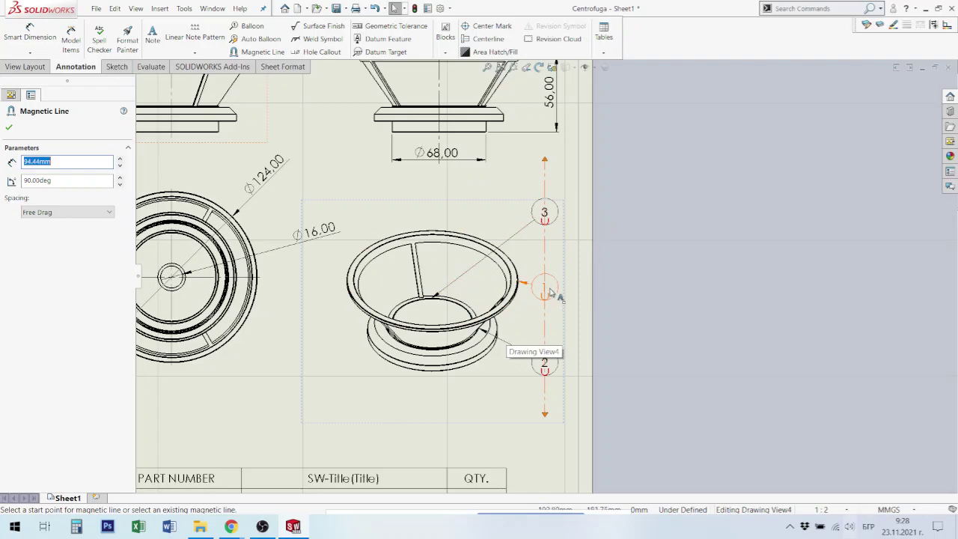
key("z")
key("z")
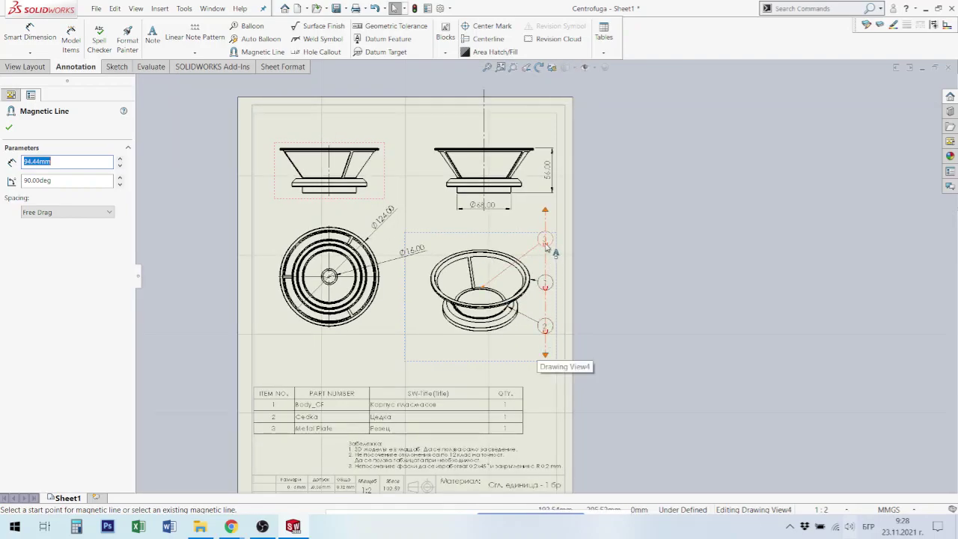
scroll(524, 254, "down", 2)
scroll(496, 274, "down", 3)
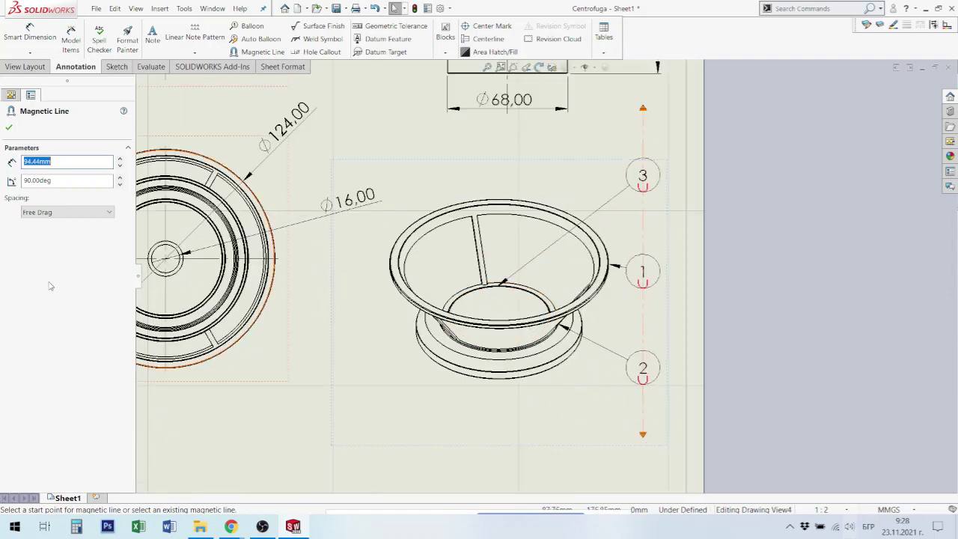
Change the top balloon's item number to 2, reordering the BOM to match
left_click(650, 178)
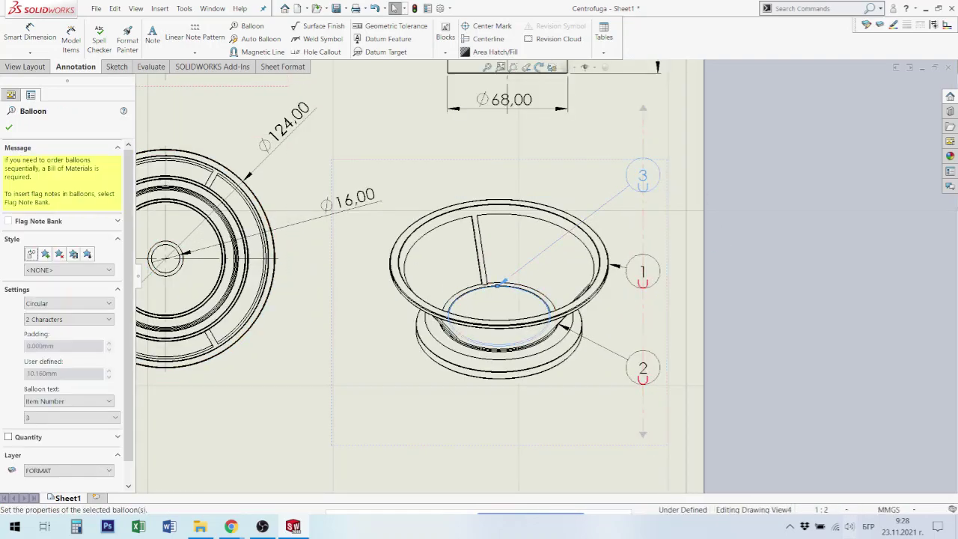
left_click(117, 418)
left_click(57, 438)
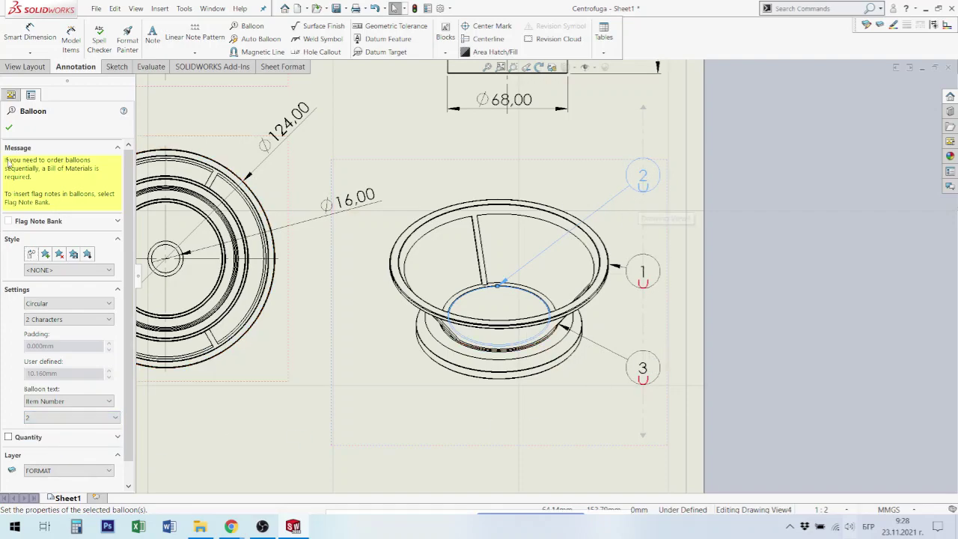
left_click(10, 128)
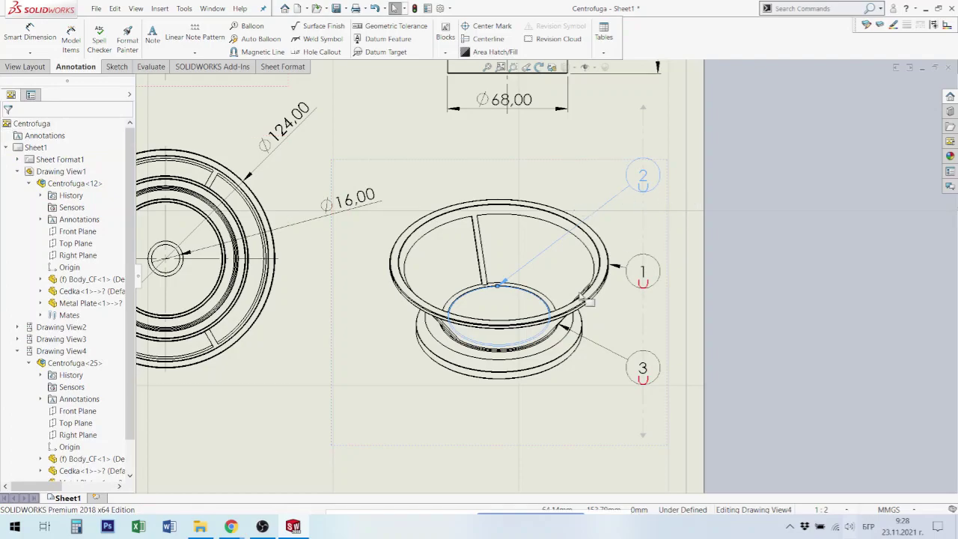
scroll(587, 301, "up", 2)
scroll(524, 374, "up", 2)
scroll(344, 367, "down", 2)
scroll(329, 363, "down", 2)
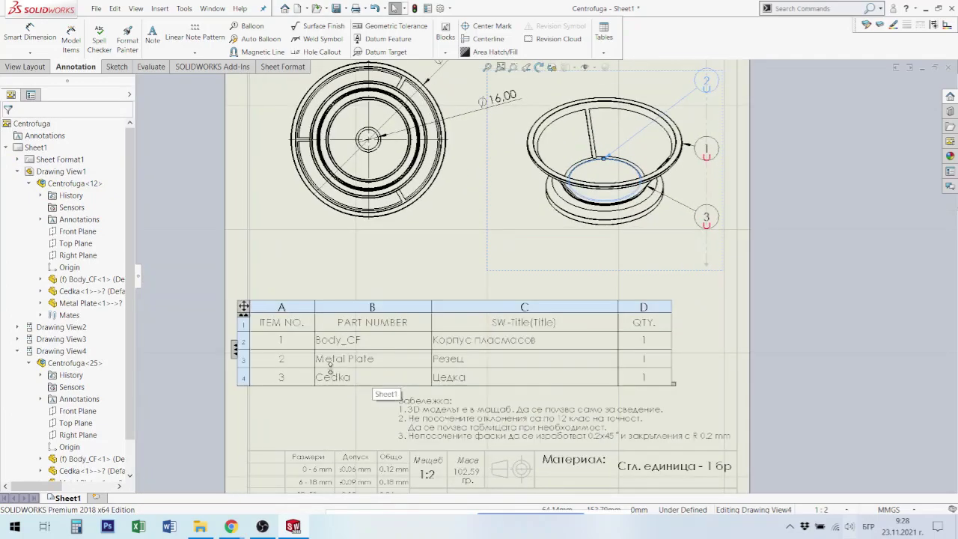